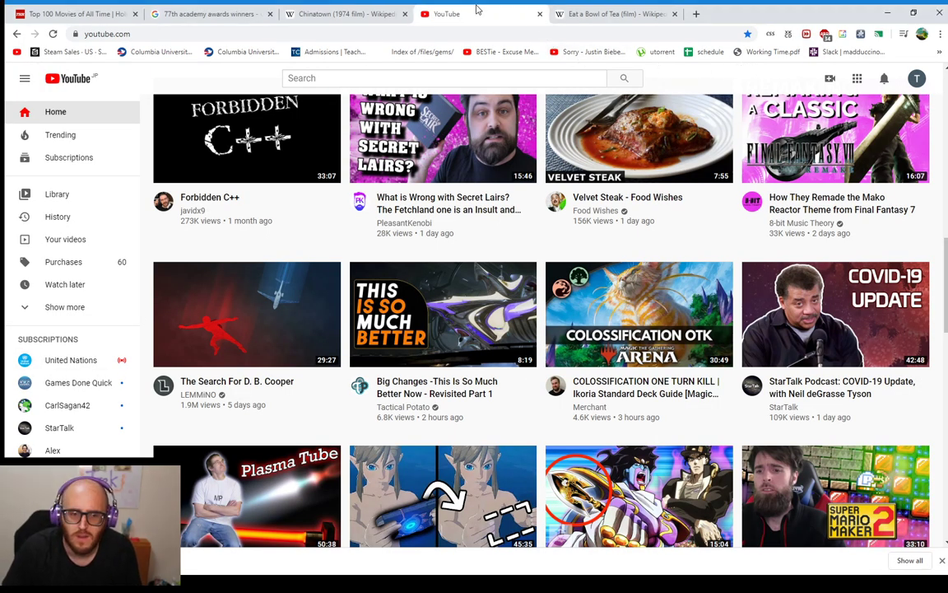
mouse_move(286, 330)
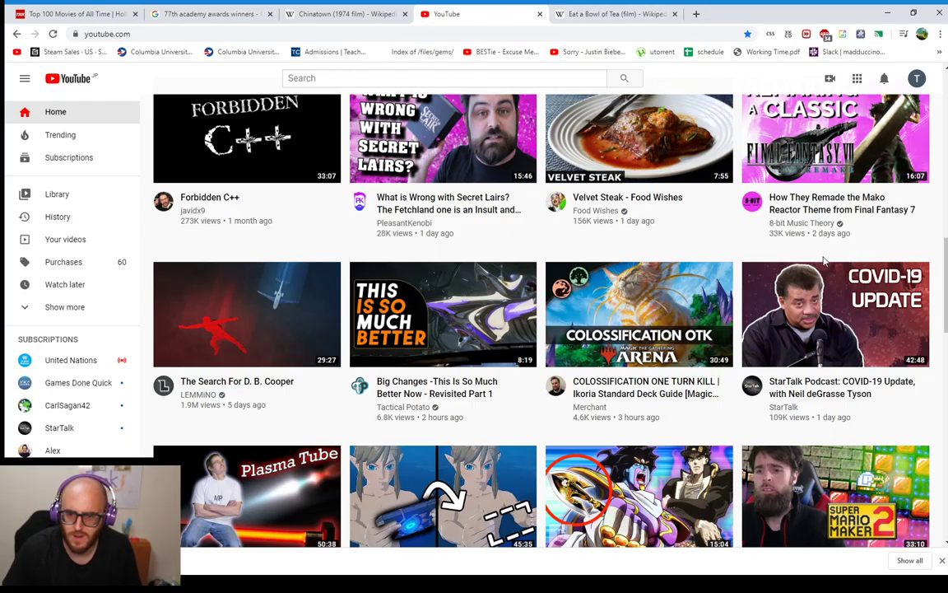
scroll(833, 259, "up", 15)
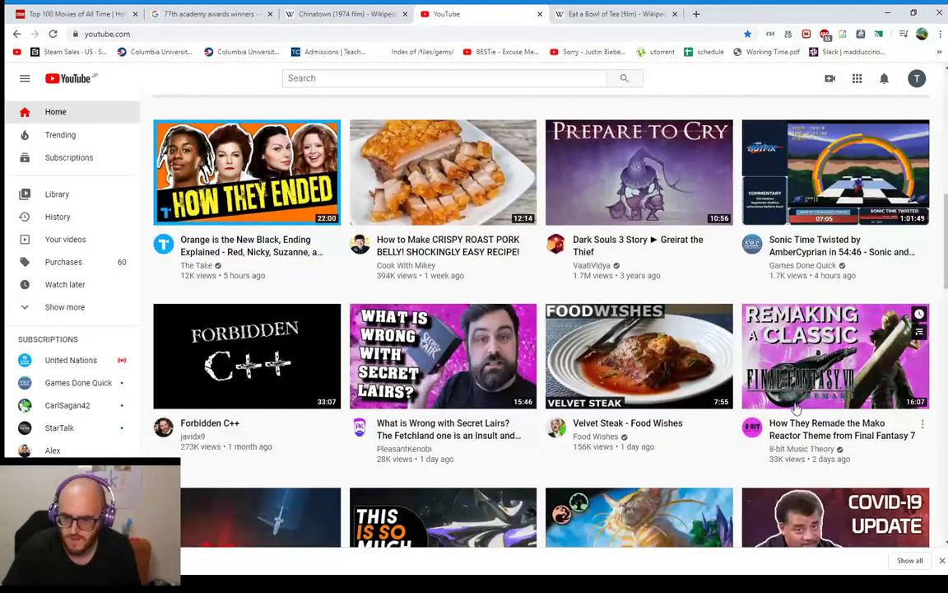
left_click(836, 362)
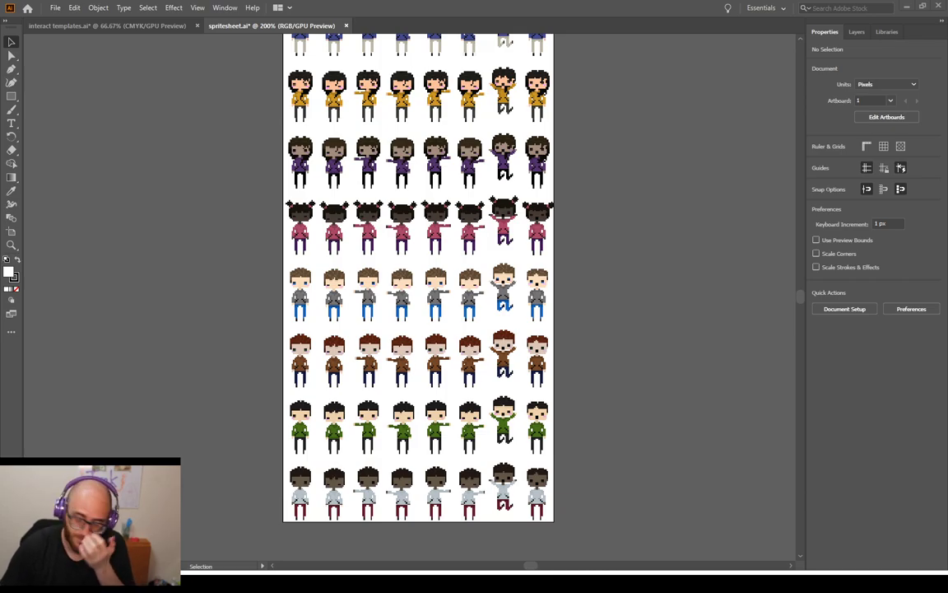
Examine the rows of character poses across the whole sprite sheet, from the first character to the last
scroll(418, 296, "up", 3)
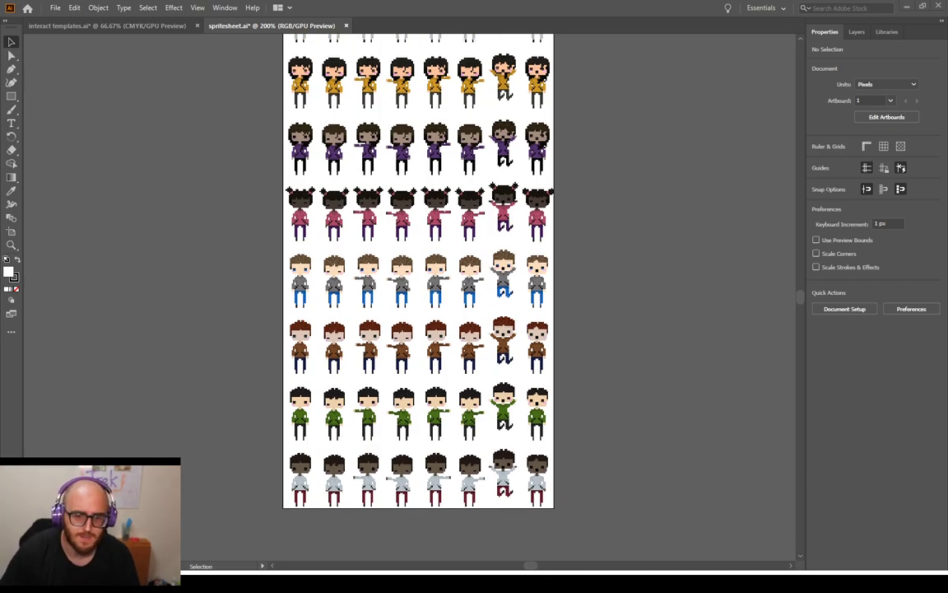
scroll(418, 321, "up", 1)
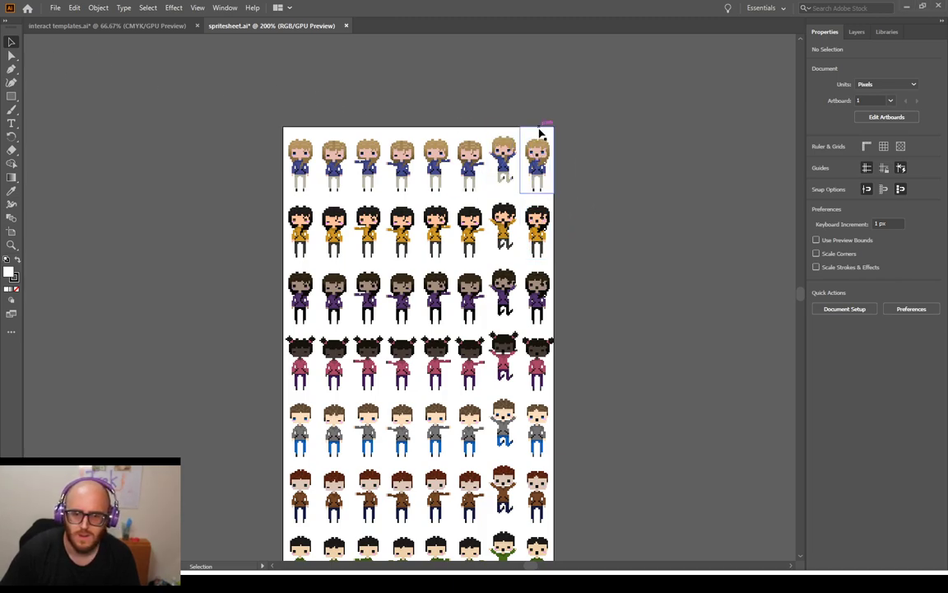
scroll(573, 300, "down", 1)
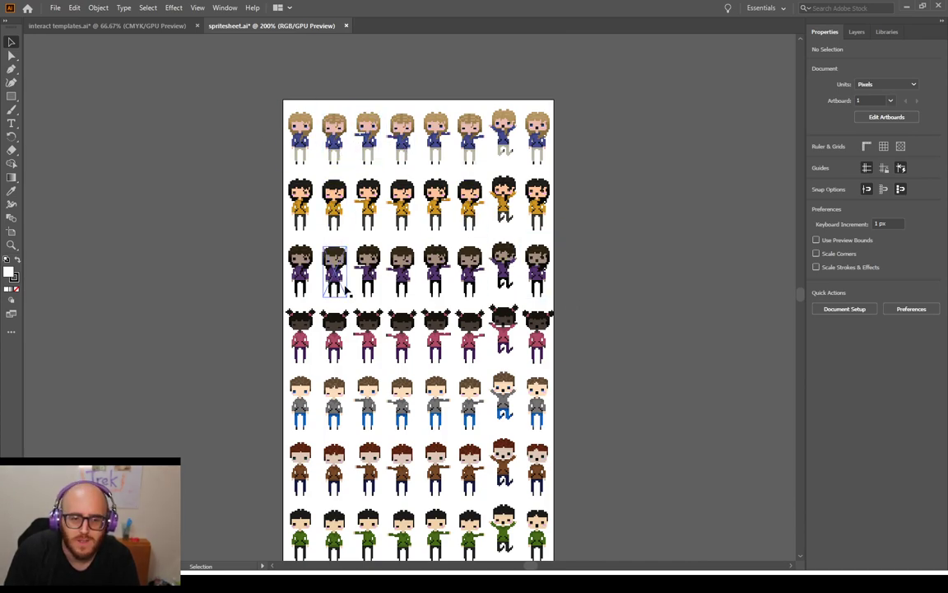
scroll(412, 439, "down", 6)
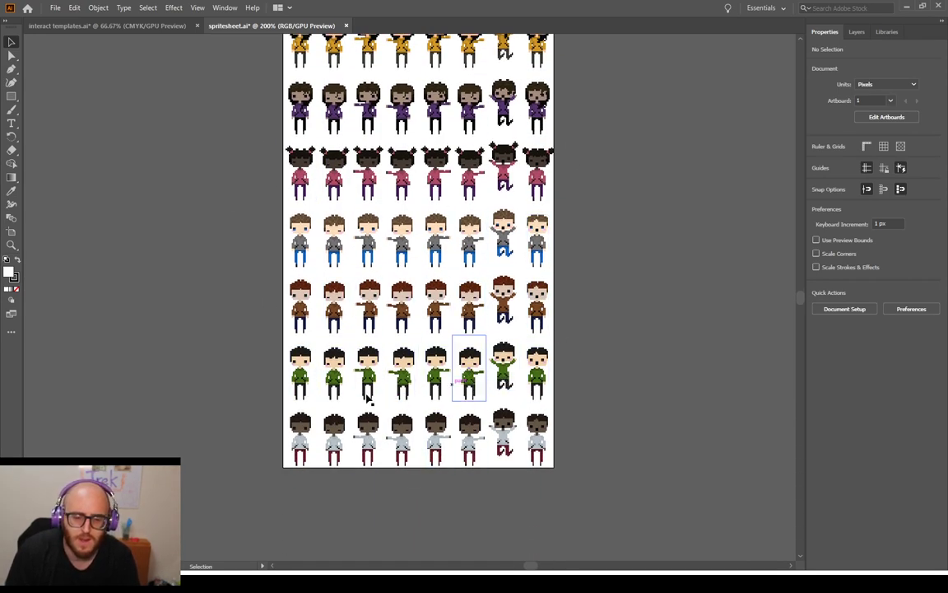
scroll(413, 368, "up", 5)
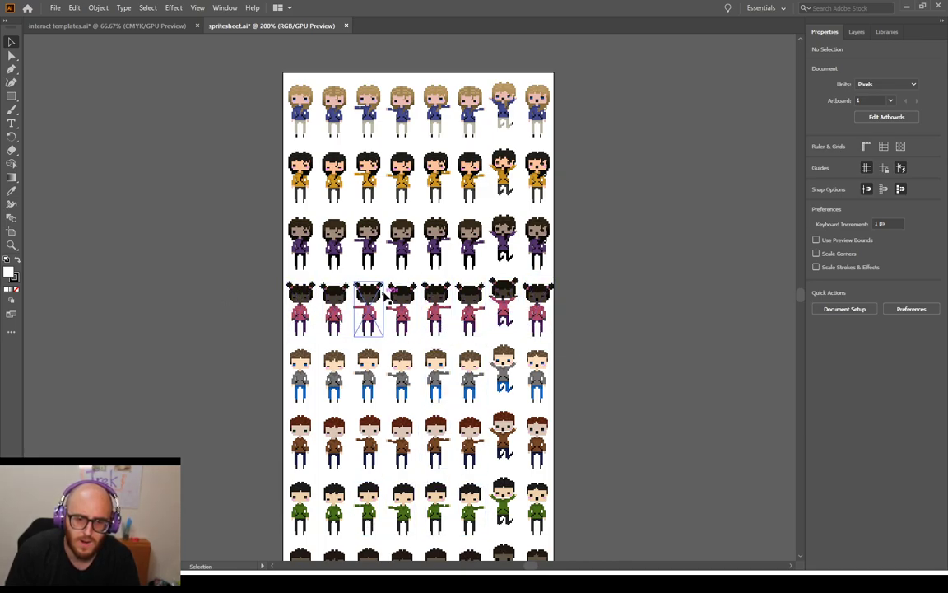
scroll(634, 334, "down", 5)
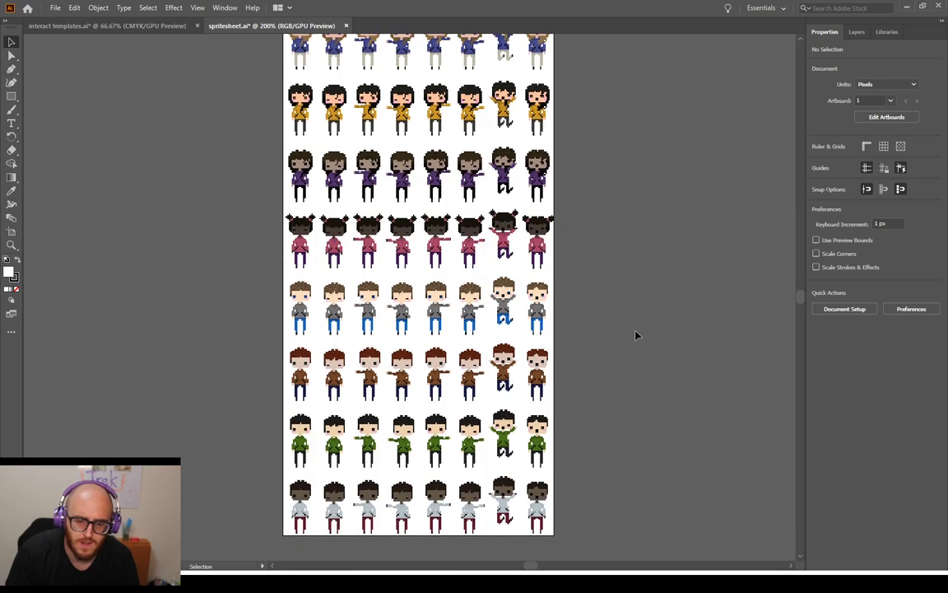
scroll(561, 339, "up", 4)
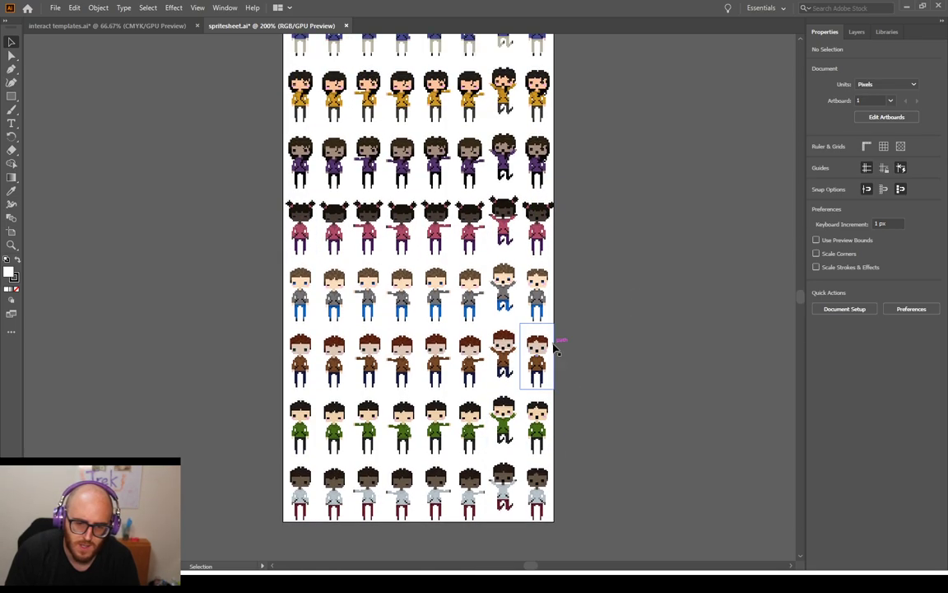
scroll(554, 349, "up", 2)
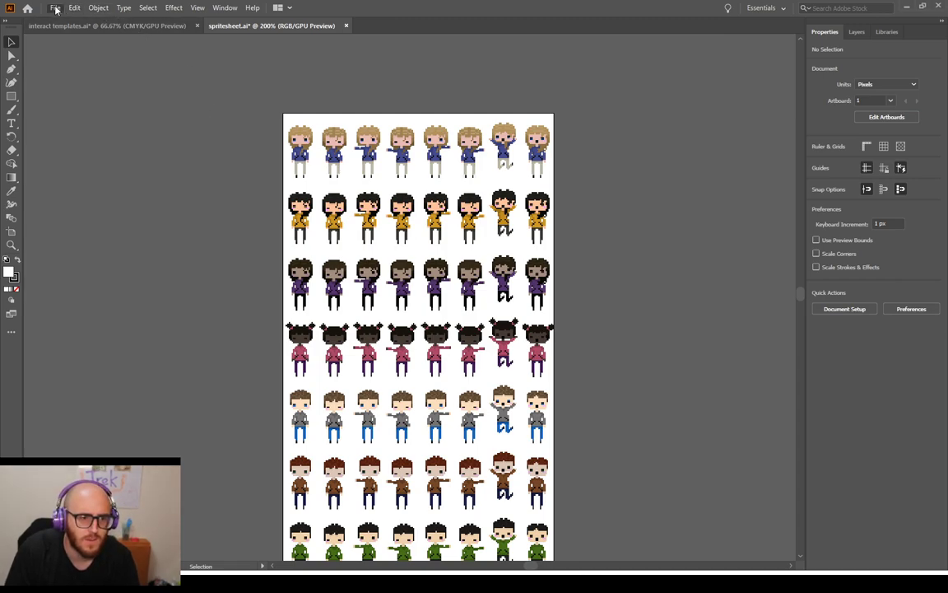
Enter artboard editing and make the Frames layer's grid lines visible around the sprites
left_click(12, 231)
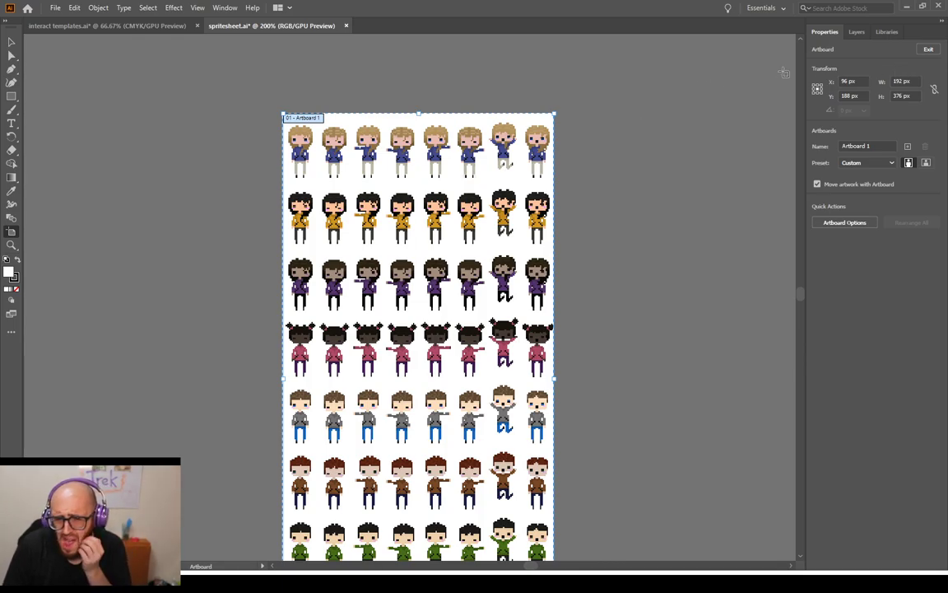
left_click(857, 31)
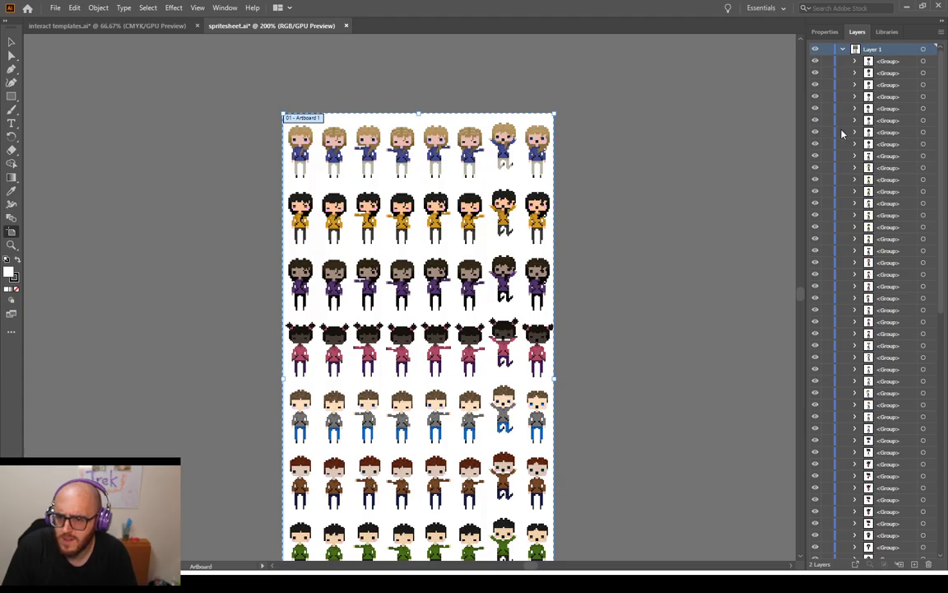
left_click(842, 49)
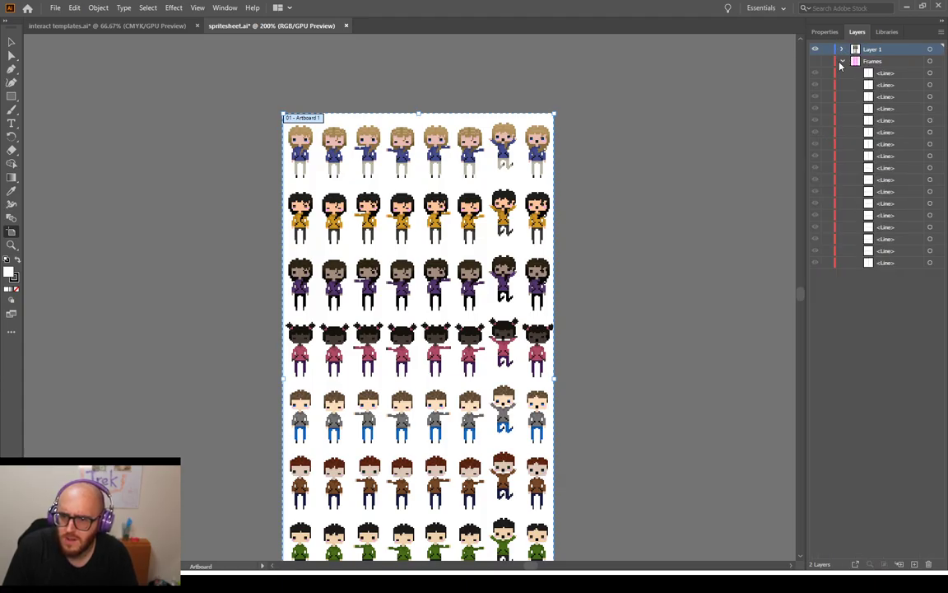
left_click(815, 62)
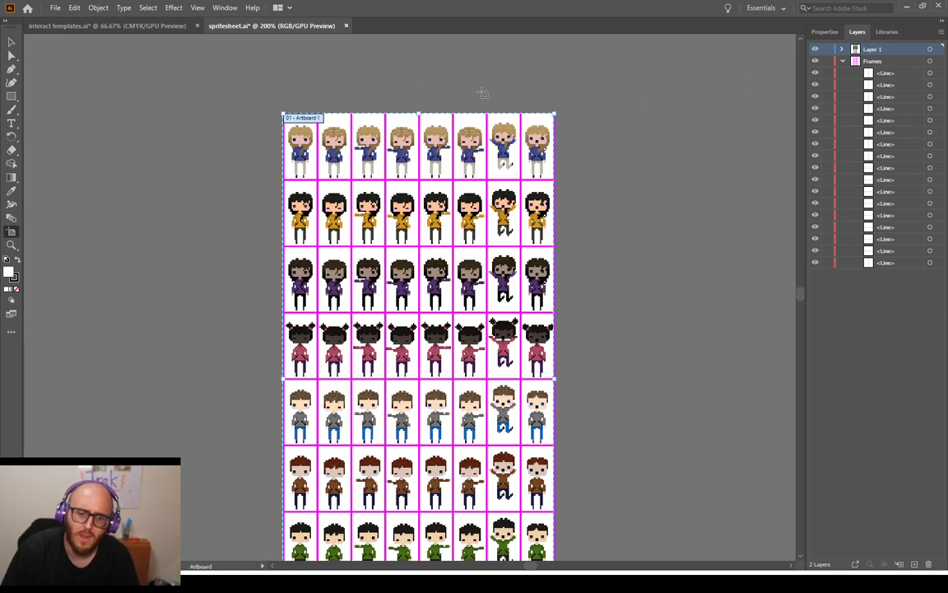
Widen the artboard to 220 px from its top-left reference point, making room for another column, and leave artboard editing
left_click(824, 32)
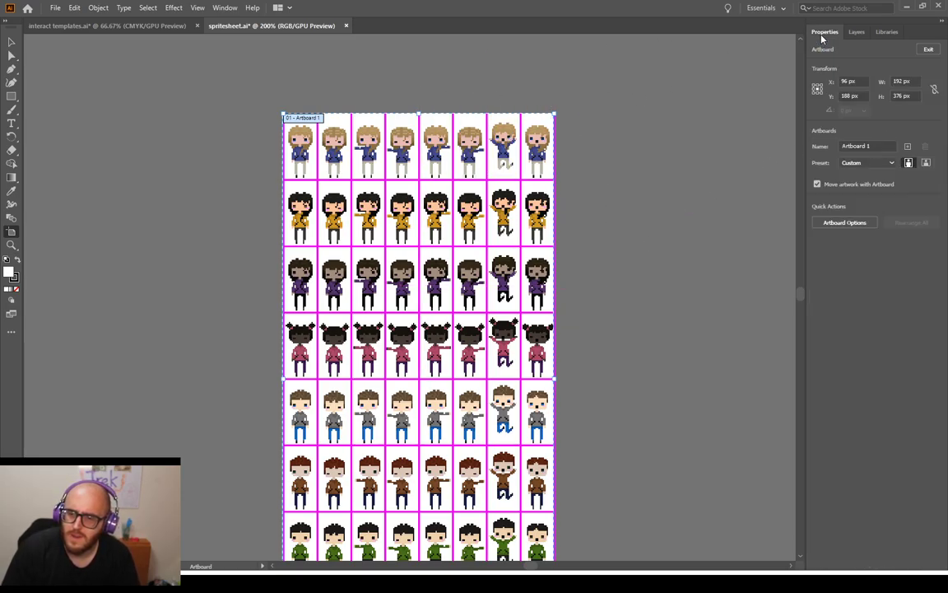
left_click(912, 81)
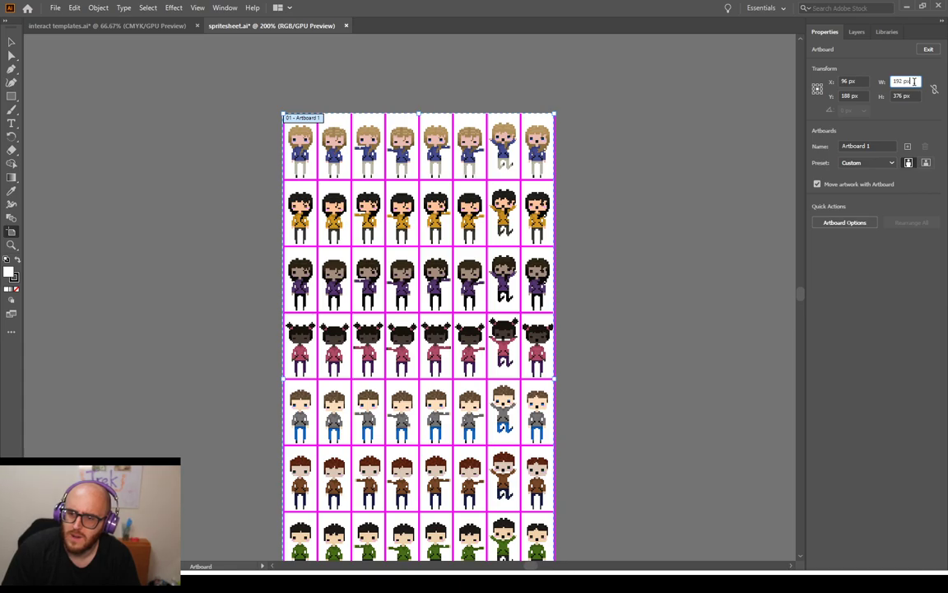
left_click(814, 84)
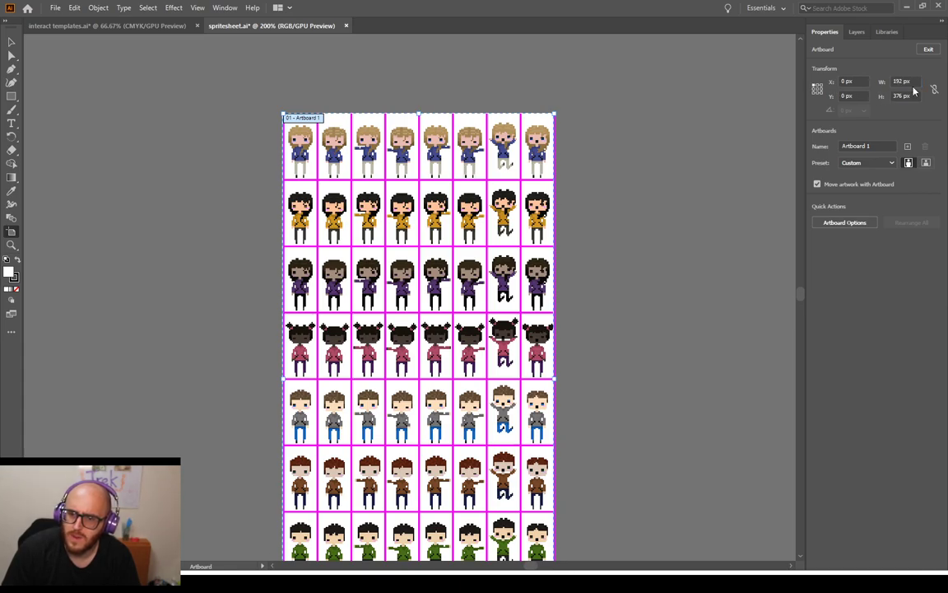
key("Up")
key("Up")
key("Up")
key("Up")
key("Up")
key("Up")
key("Up")
key("Up")
key("Up")
key("Up")
key("Up")
key("Up")
key("Up")
key("Up")
key("Up")
key("Up")
key("Up")
key("Up")
key("Up")
key("Up")
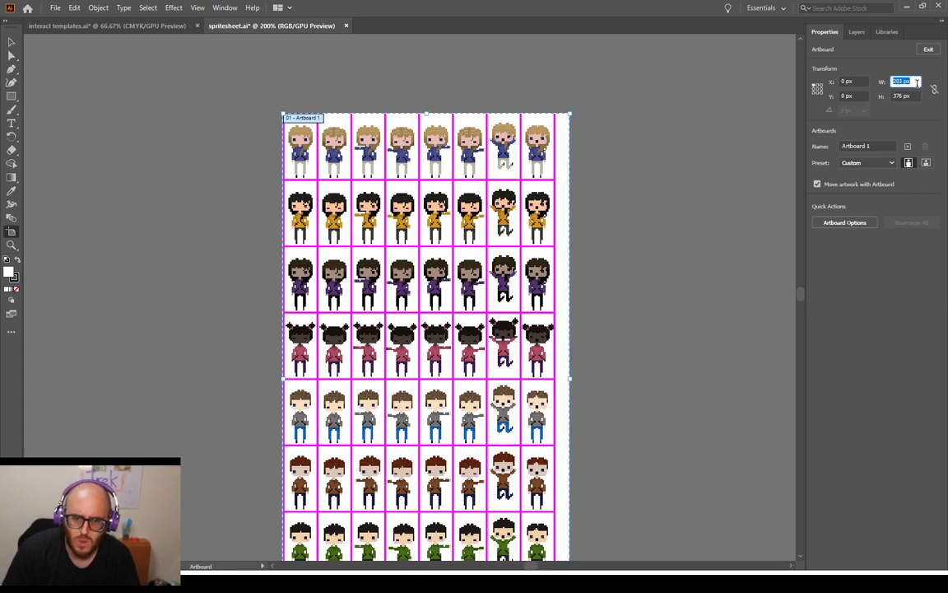
key("Up")
key("Up")
key("Up")
key("Up")
key("Up")
key("Up")
key("Up")
key("Up")
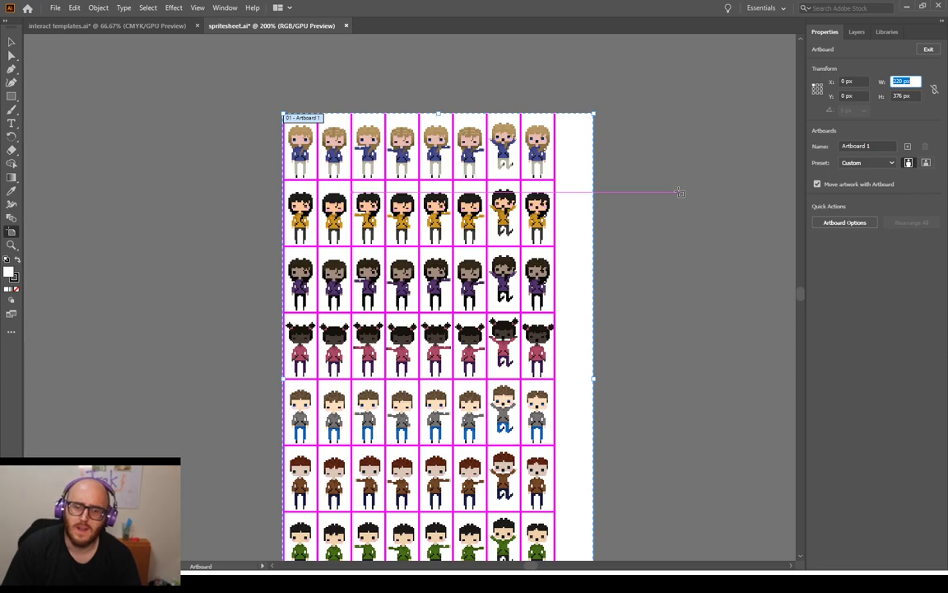
left_click(11, 41)
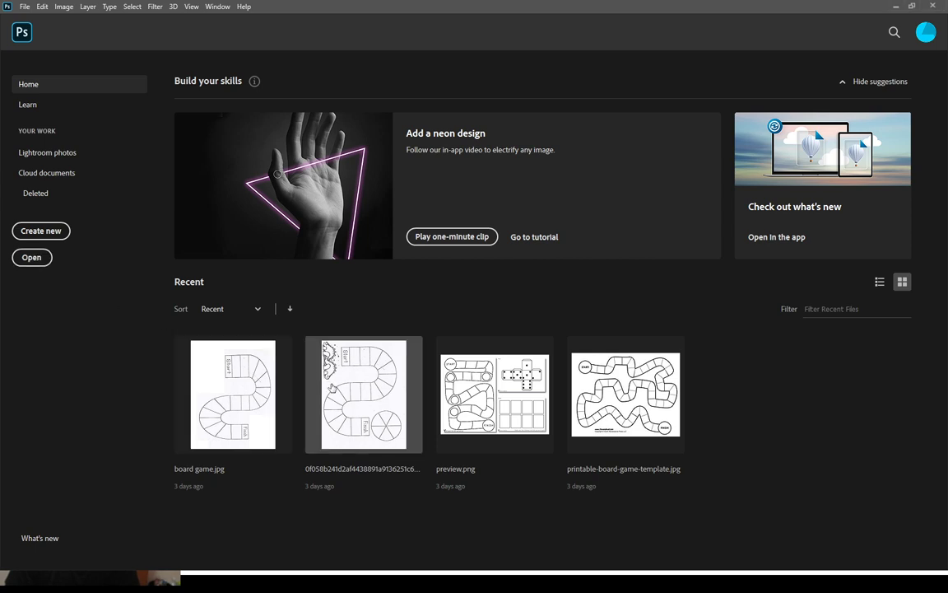
Switch to Photoshop and open 1-Idle.psb so the whole character fills the canvas view at pixel level
left_click(32, 257)
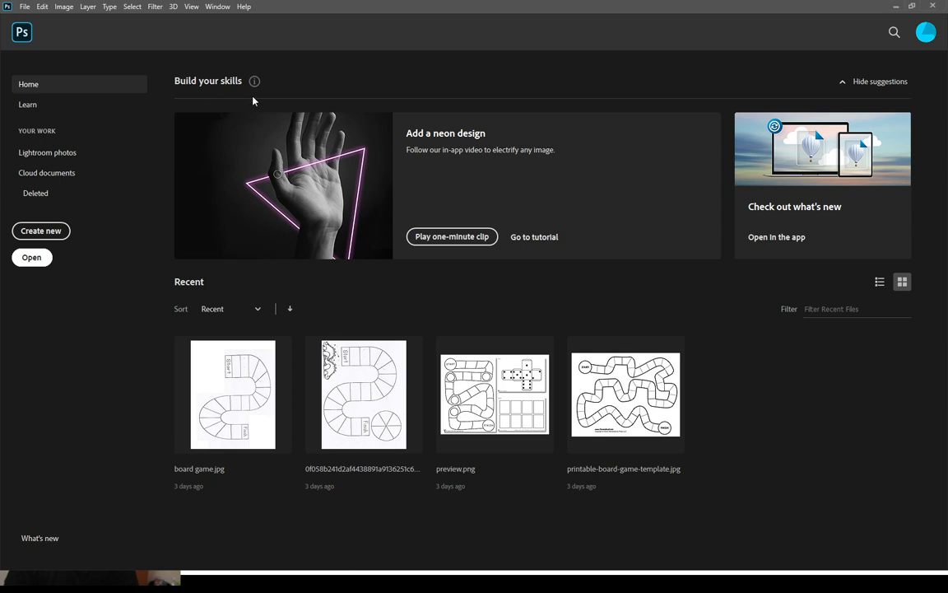
key("Escape")
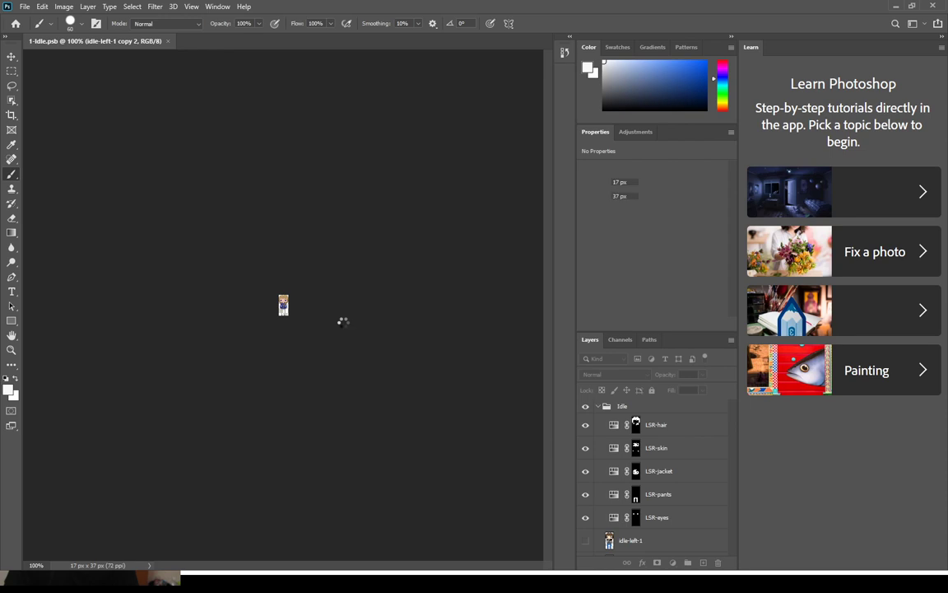
scroll(288, 309, "up", 5)
scroll(291, 315, "up", 5)
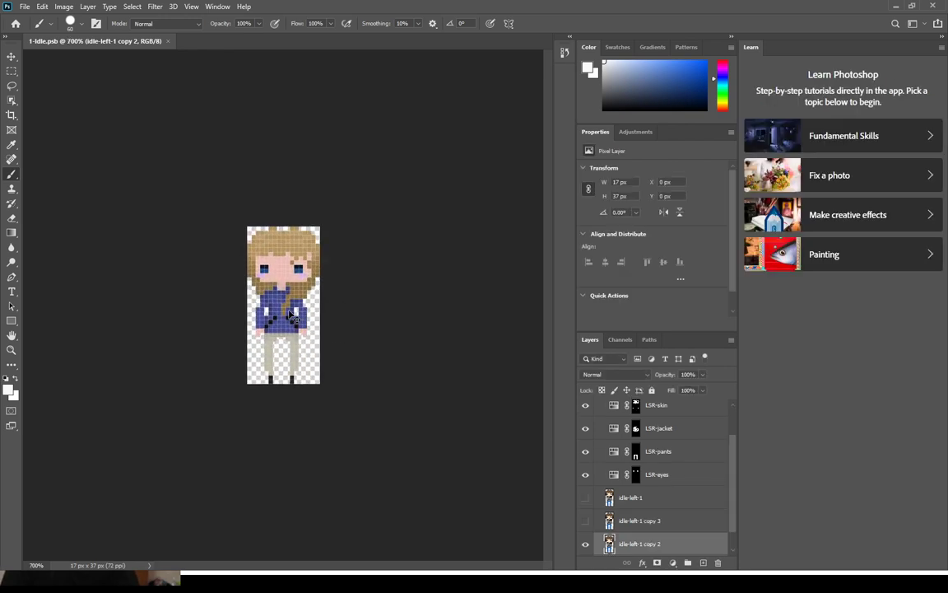
scroll(292, 316, "up", 2)
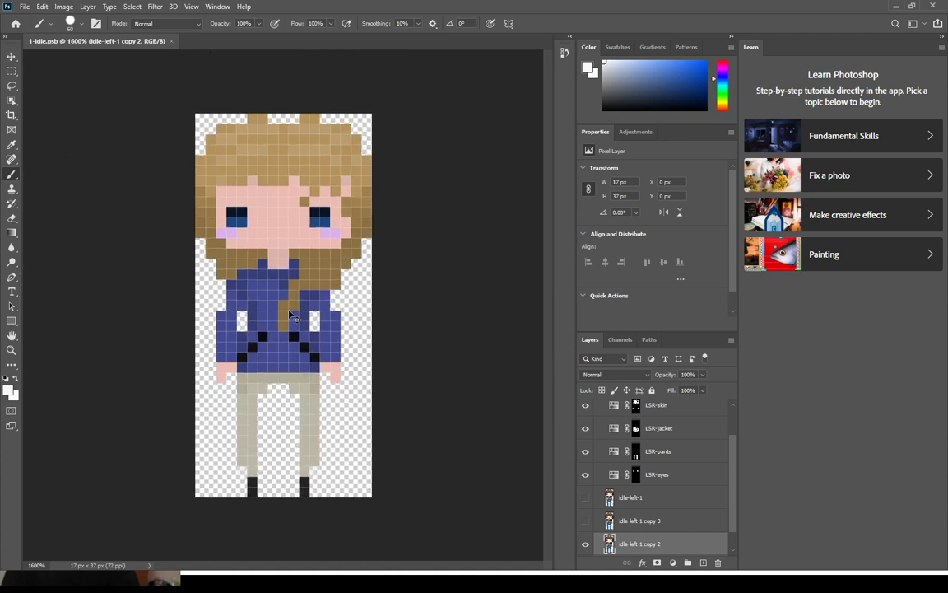
scroll(288, 304, "down", 2)
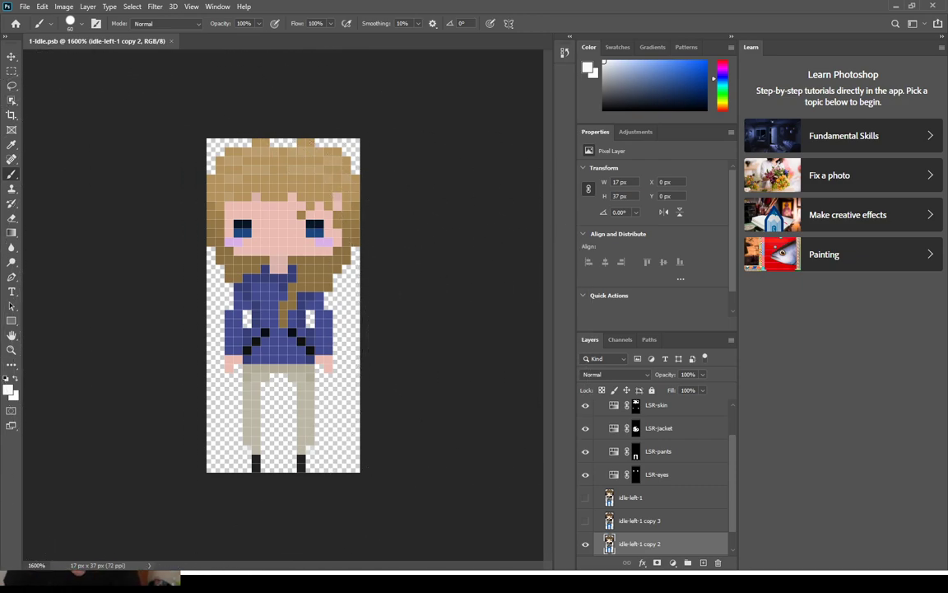
Try rectangular marquee selections around the character's face and one side of the torso, and clear the selection
left_click(13, 71)
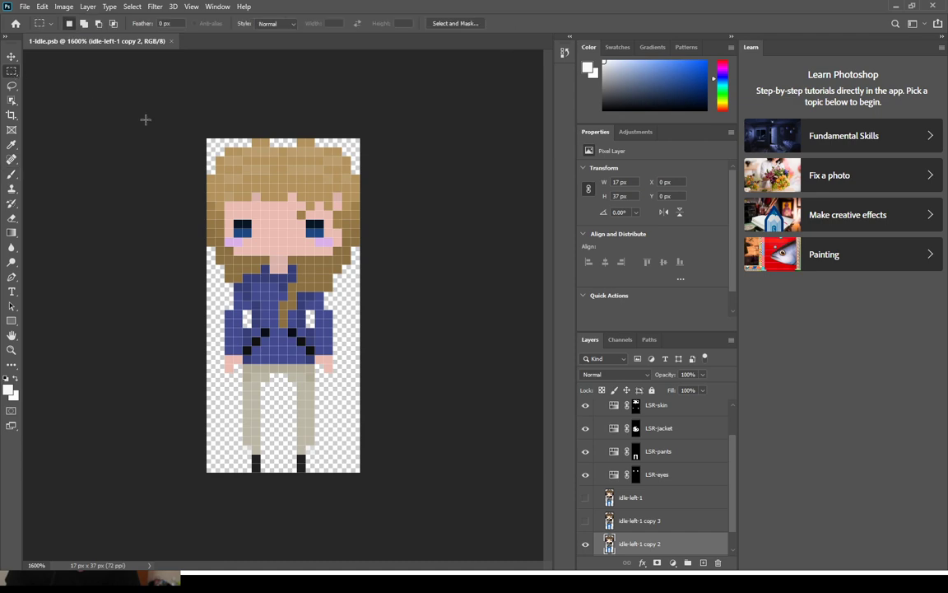
left_click_drag(204, 179, 362, 272)
left_click_drag(203, 265, 278, 380)
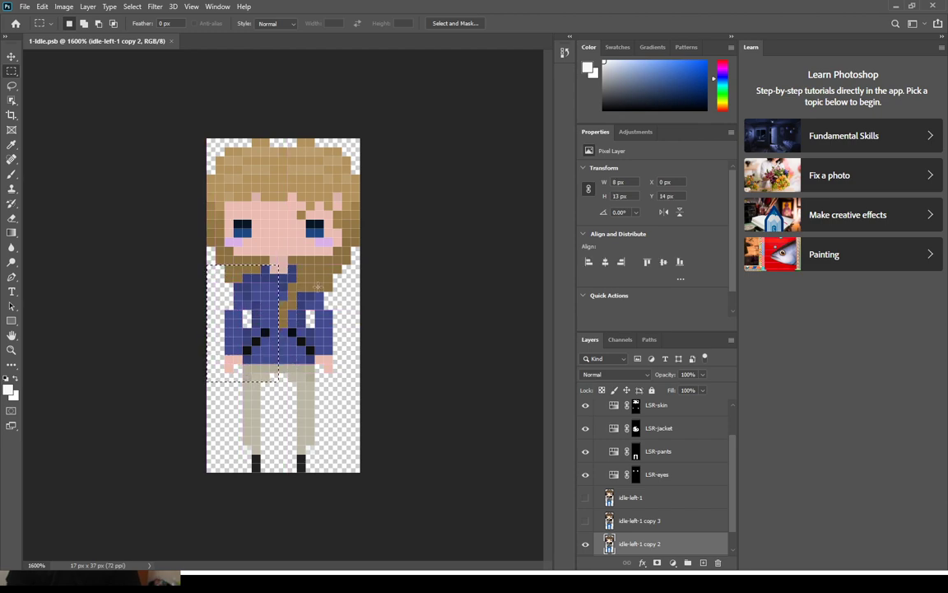
key("ctrl+d")
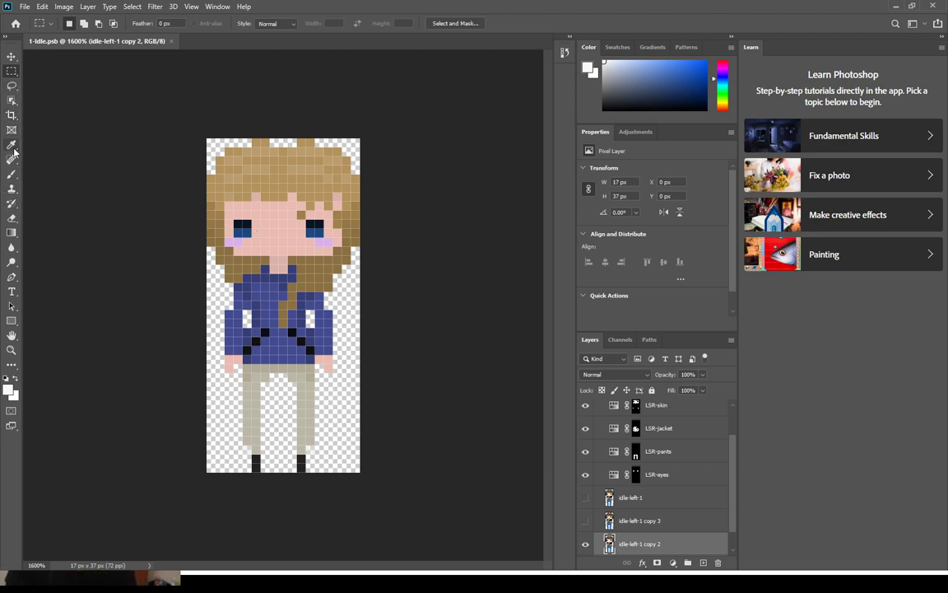
Switch to the Pencil tool, sample the brown of the hair, and undo a test stroke beside the character
left_click(12, 176)
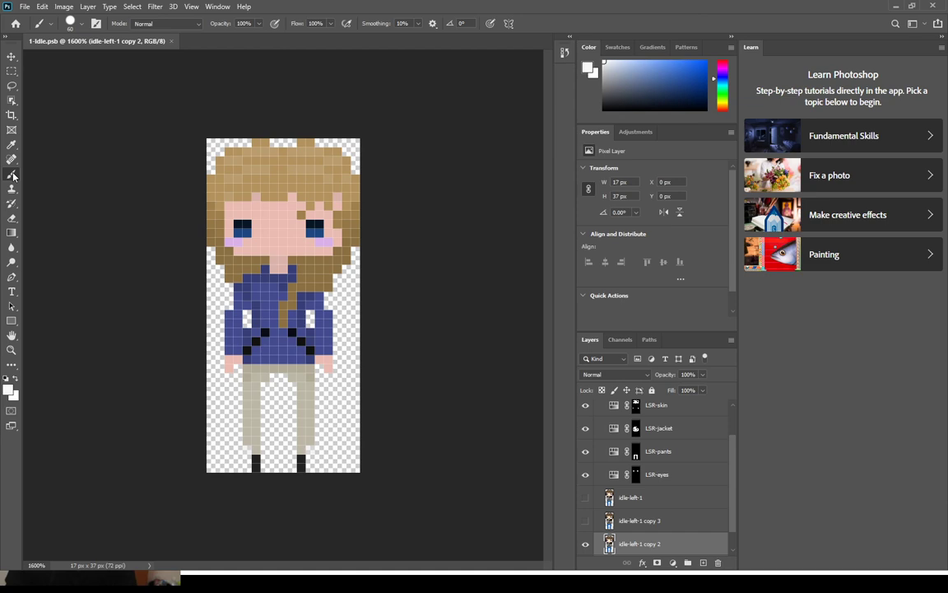
key("shift+b")
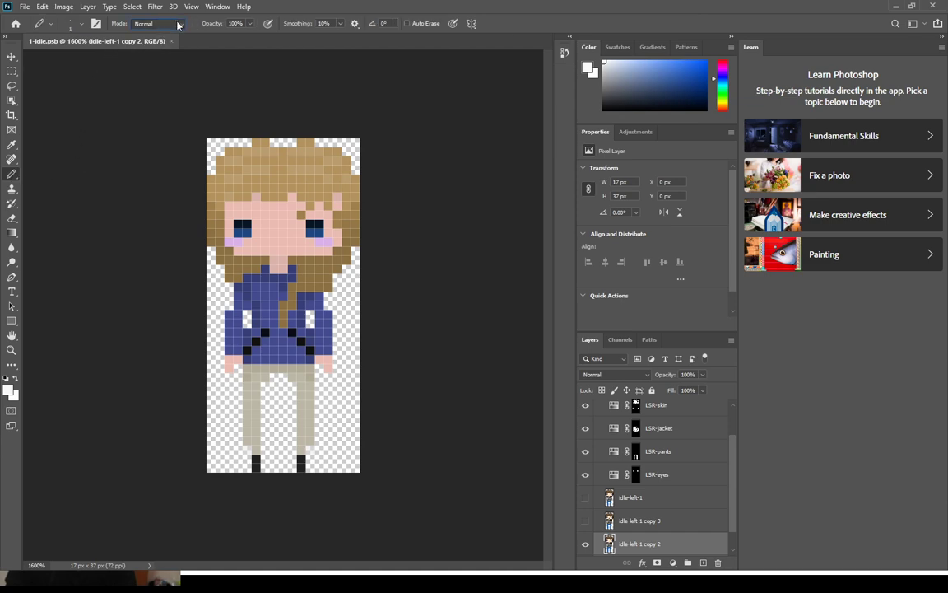
left_click(346, 293)
left_click(296, 247, "alt")
left_click_drag(354, 293, 355, 326)
key("ctrl+z")
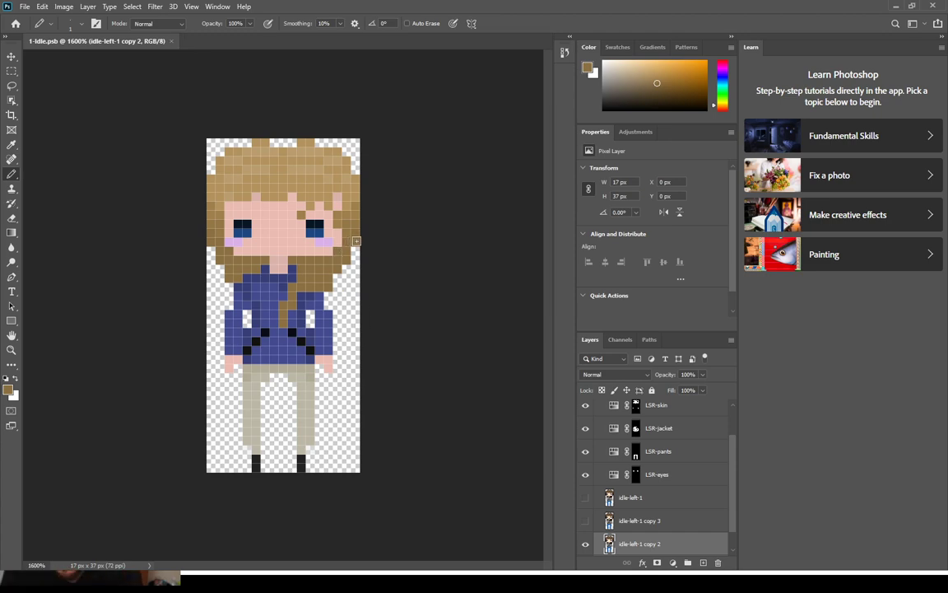
Collapse the Learn panel, sample the face's skin tone and paint over the outer pixels of the character's right eye
left_click(942, 38)
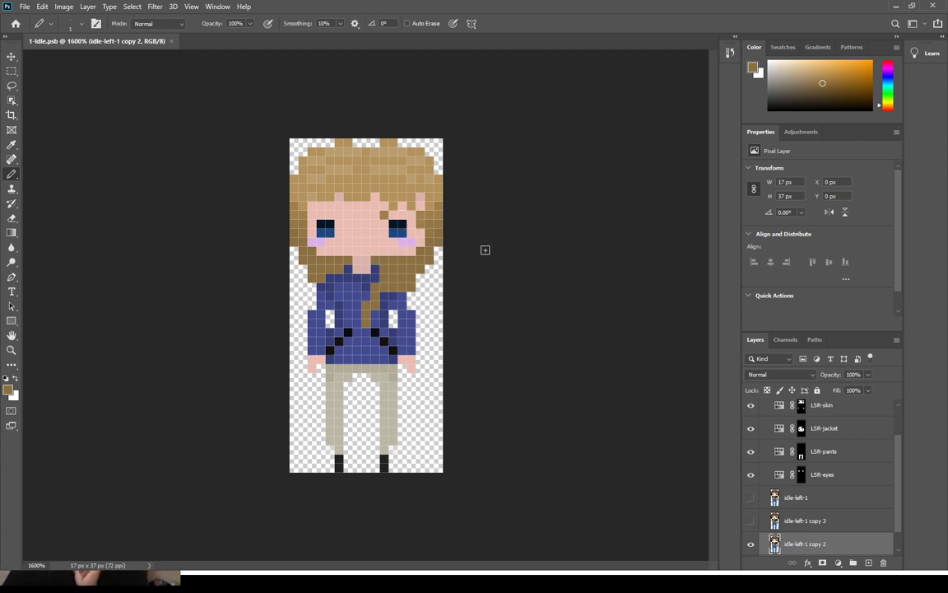
left_click(316, 214, "alt")
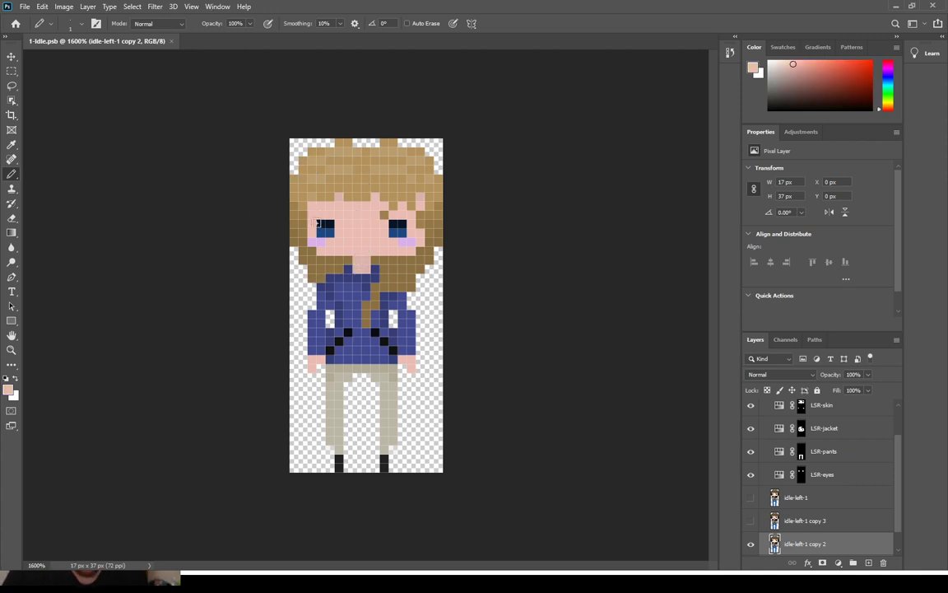
left_click(319, 228)
Hide the LSR-hair, LSR-skin, LSR-jacket, LSR-pants and LSR-eyes adjustment layers and sample the face's base skin colour
left_click(752, 474)
left_click(779, 451)
left_click_drag(750, 451, 684, 387)
left_click(318, 208, "alt")
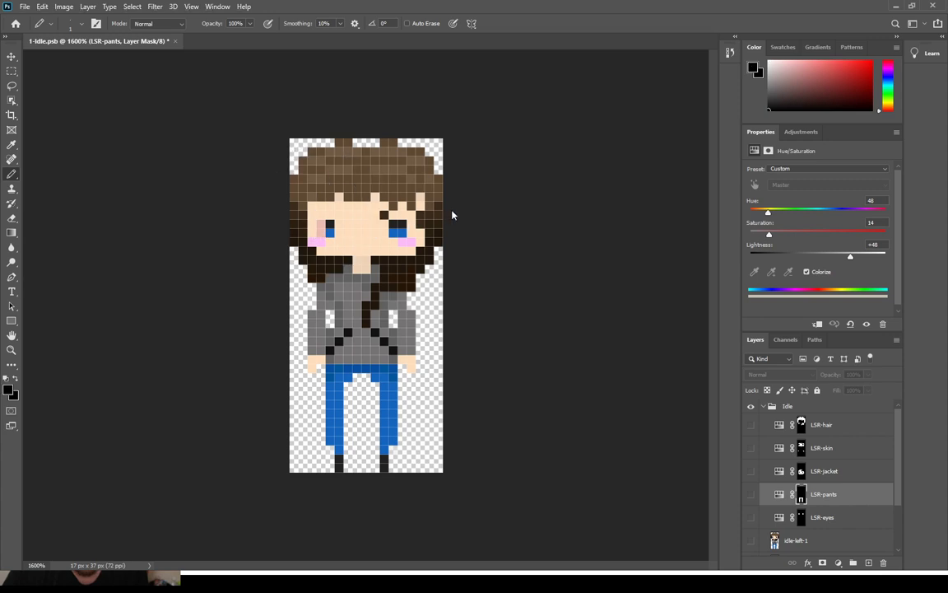
Select the layer idle-left-1 copy 2, sample the face's skin tone and paint over the leftover outer pixels of the viewer-left eye
scroll(795, 492, "down", 2)
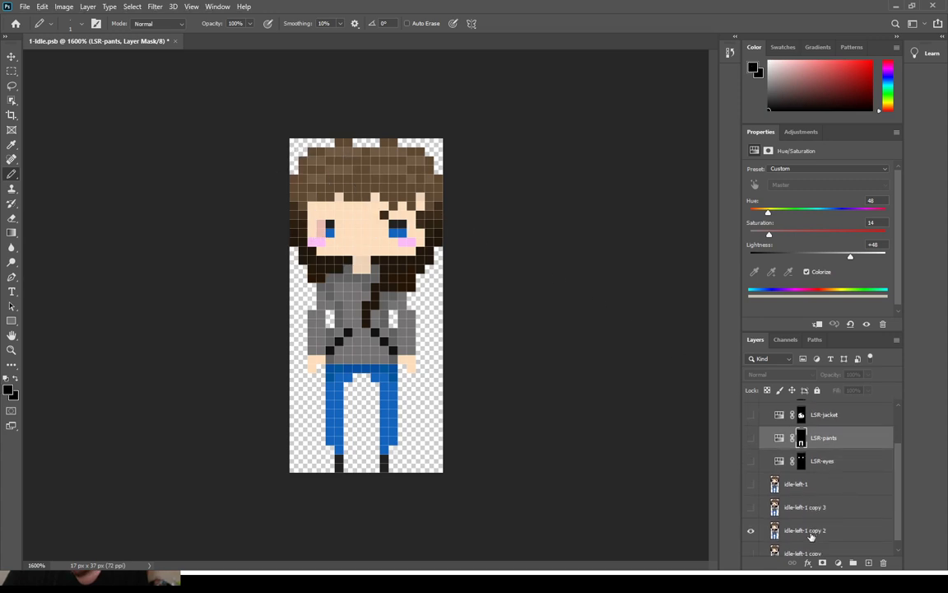
left_click(813, 533)
left_click(316, 208, "alt")
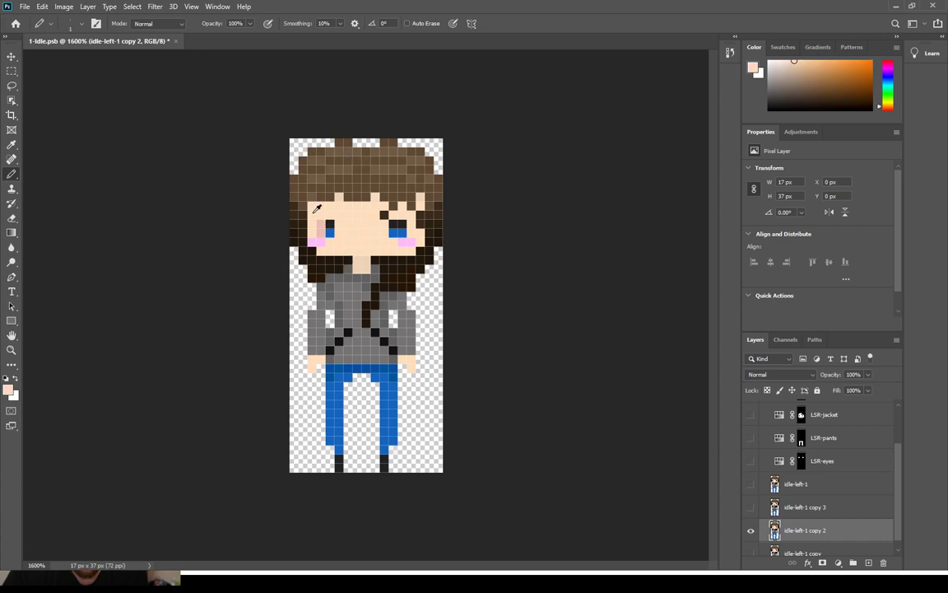
left_click_drag(320, 224, 317, 241)
key("ctrl+z")
left_click(320, 226)
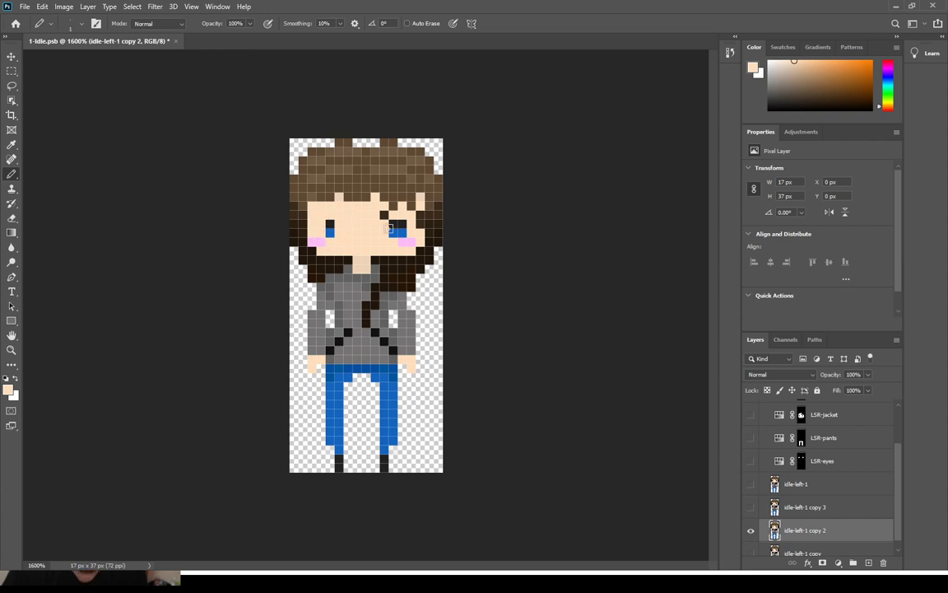
Repaint both two-pixel-wide eyes and pink cheeks one pixel farther toward the viewer's right, using sampled charcoal, blue, pink and skin colours
left_click(409, 215, "alt")
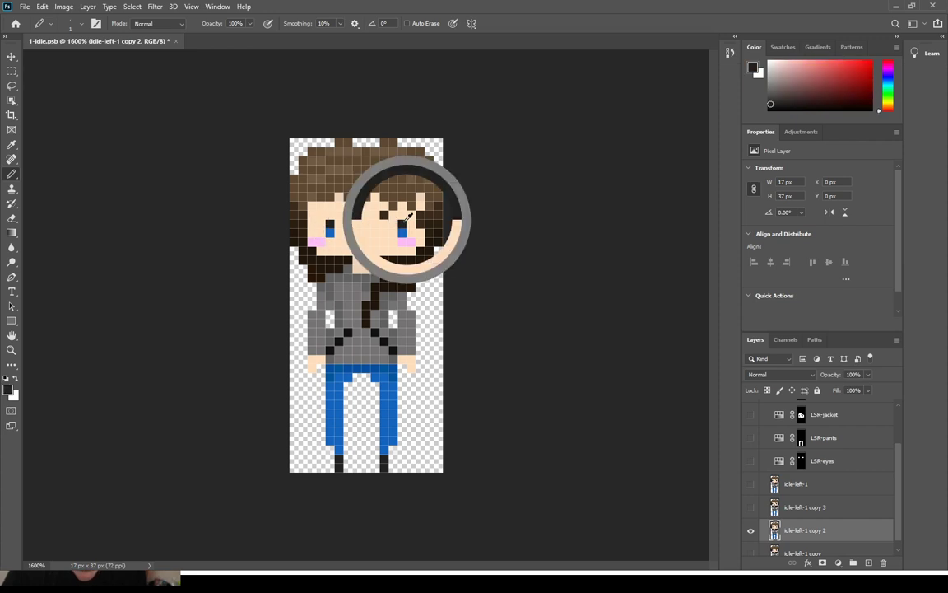
left_click(329, 234, "alt")
left_click(340, 234)
left_click(412, 234)
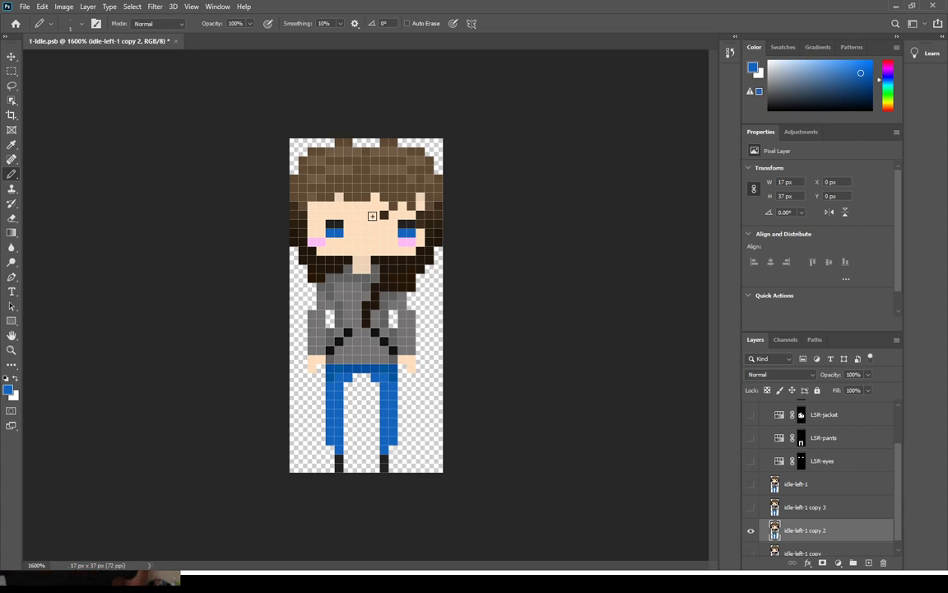
left_click(327, 242, "alt")
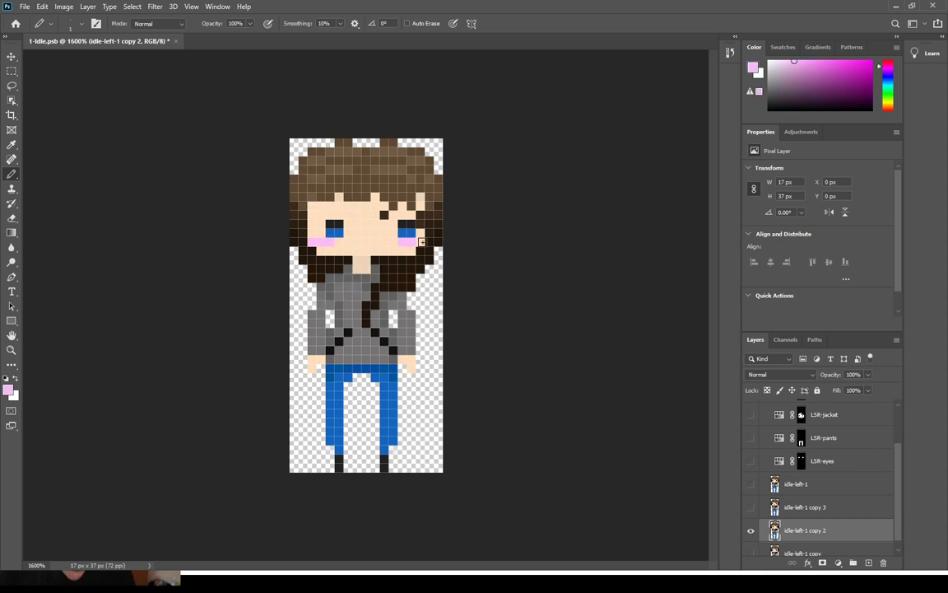
left_click(317, 232, "alt")
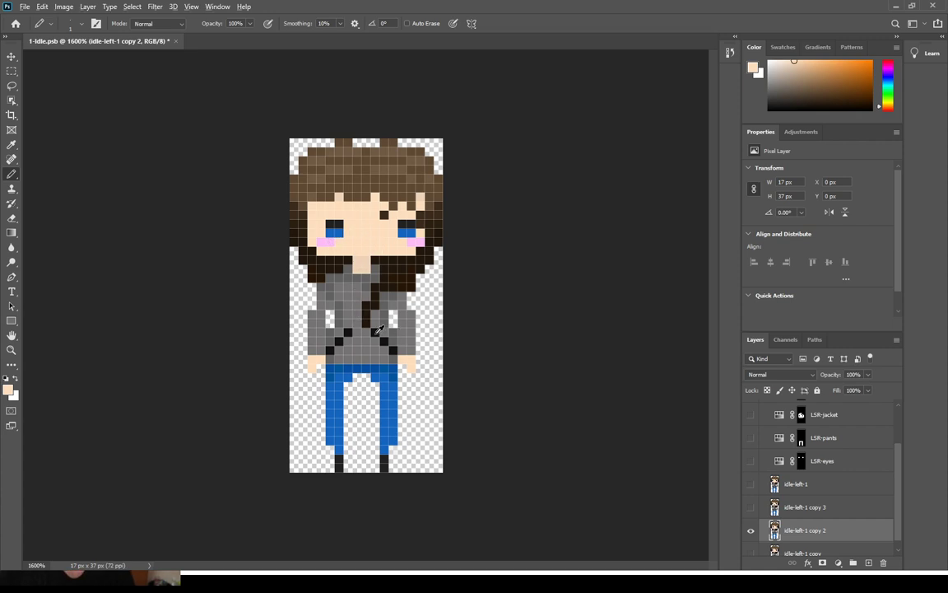
Try a small black mouth with a raised corner on the lower face, and paint over it with the skin colour
key("d")
left_click(367, 242)
left_click(377, 236)
key("ctrl+z")
left_click(365, 241)
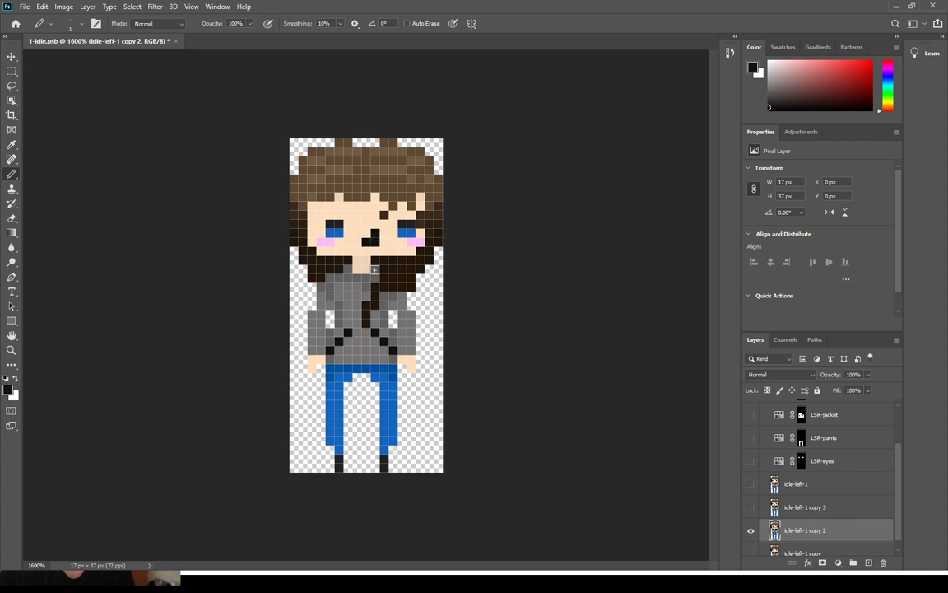
left_click(374, 242)
left_click(366, 232, "alt")
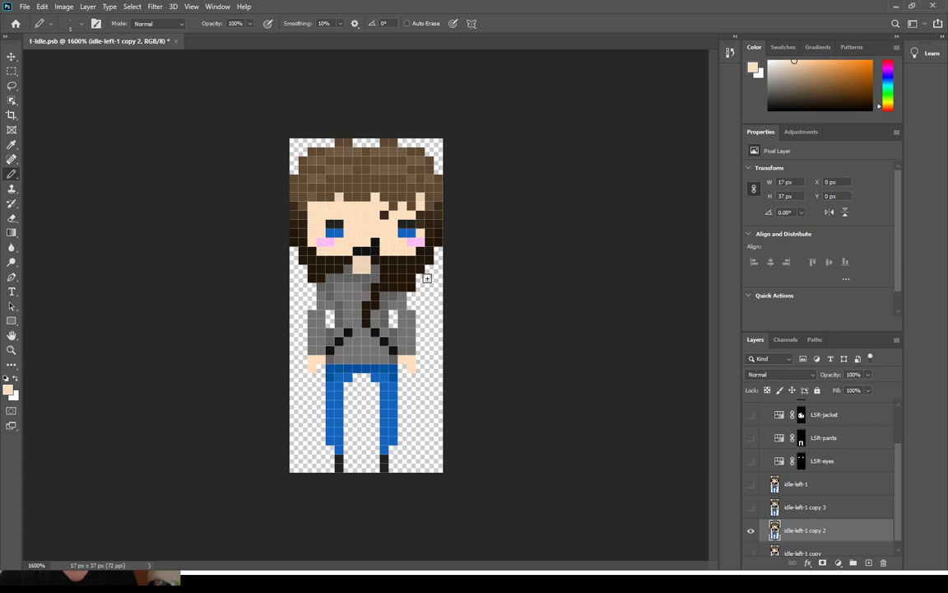
left_click(360, 249, "alt")
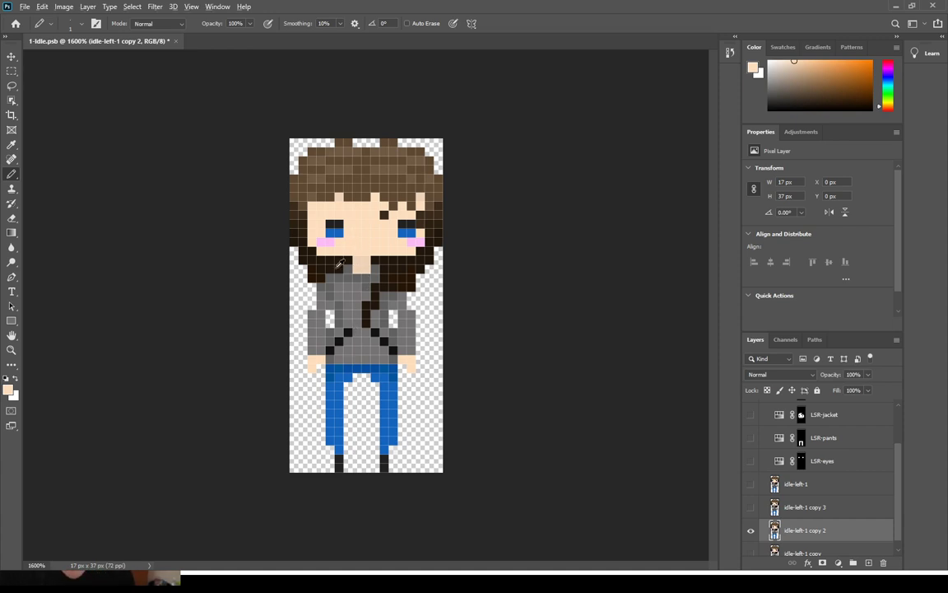
Draw a three-pixel charcoal V-shaped mouth, and flatten it to two pixels in the chin row using the sampled skin tone
key("d")
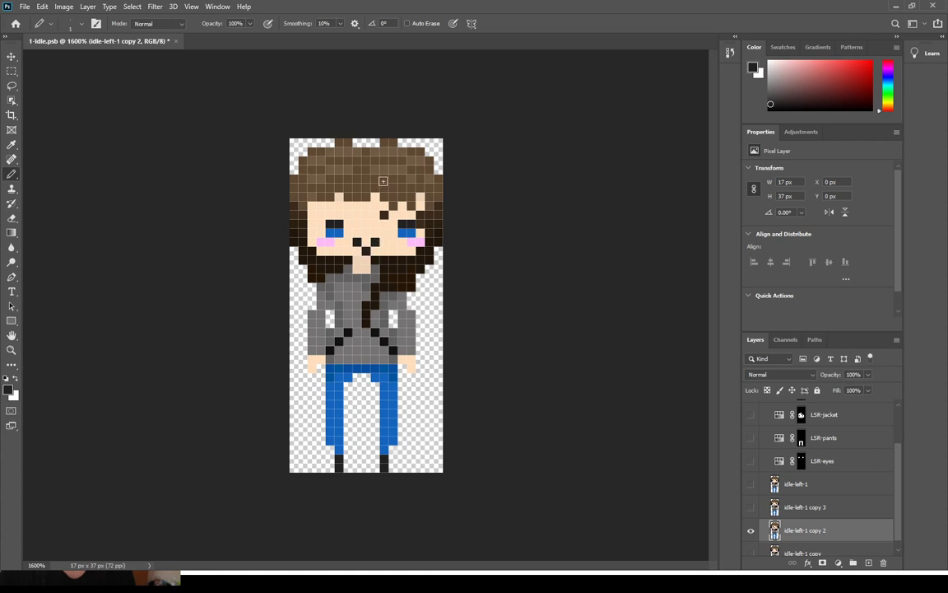
left_click(371, 226, "alt")
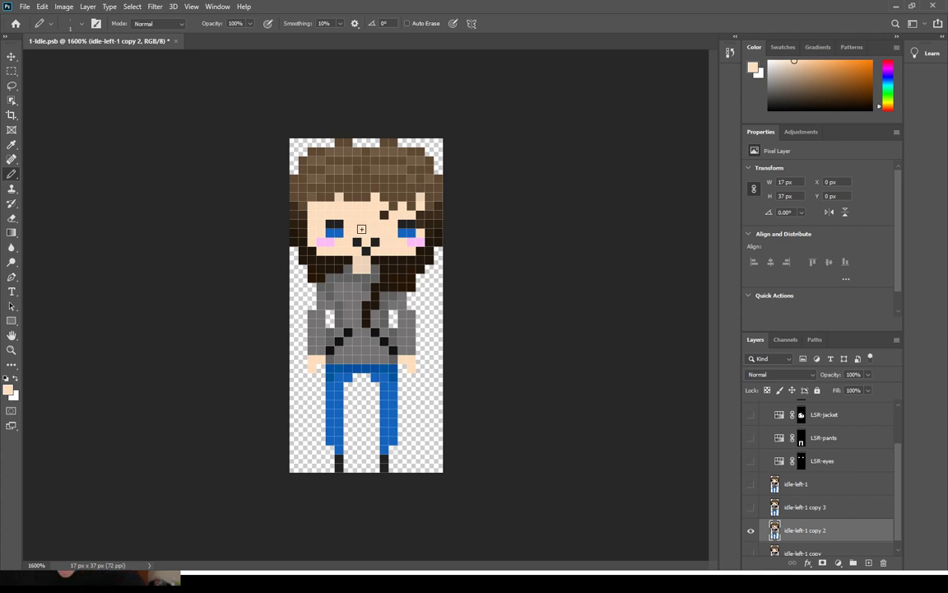
scroll(362, 233, "up", 2)
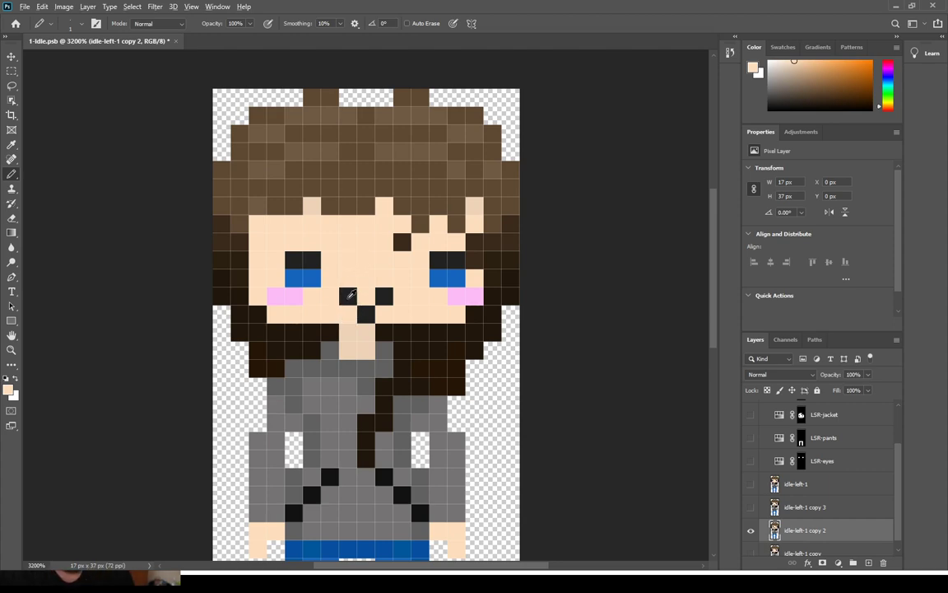
left_click(349, 294, "alt")
left_click(349, 313)
left_click(362, 303, "alt")
left_click(348, 295)
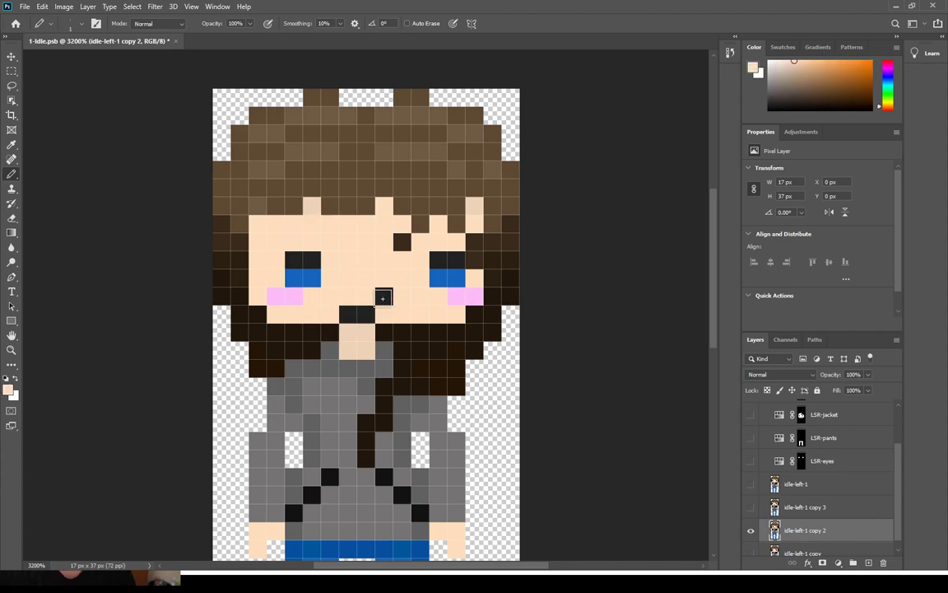
left_click(348, 261, "alt")
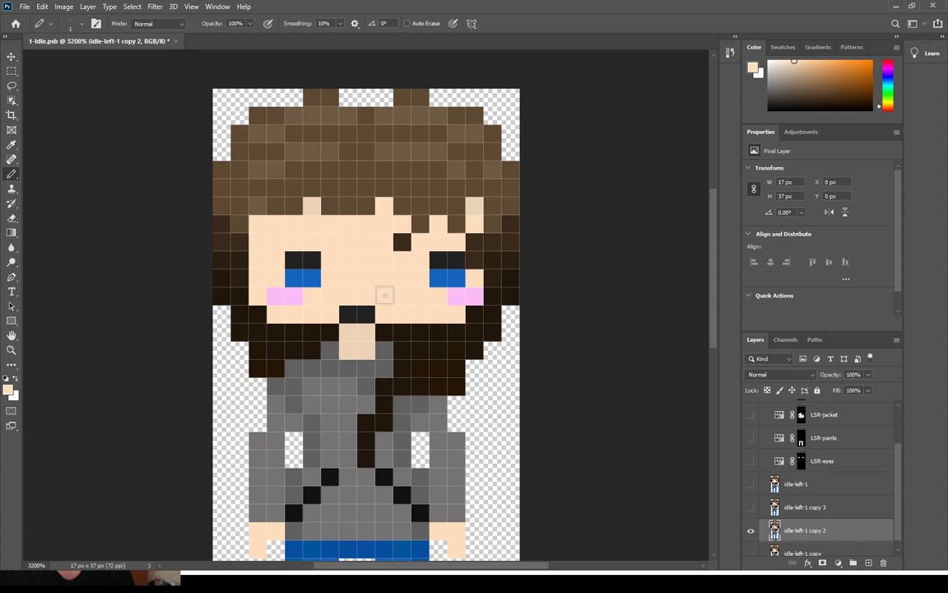
Shift the two-pixel mouth one pixel toward the viewer's right and add a charcoal pixel diagonally above its right end
left_click(348, 314)
left_click(368, 313, "alt")
left_click(385, 313)
left_click(348, 296)
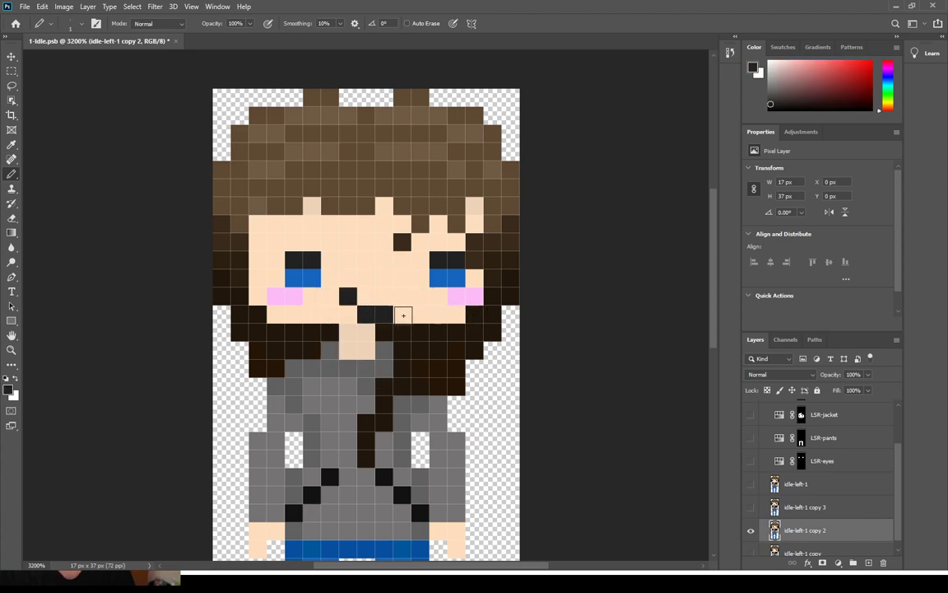
left_click(306, 291, "alt")
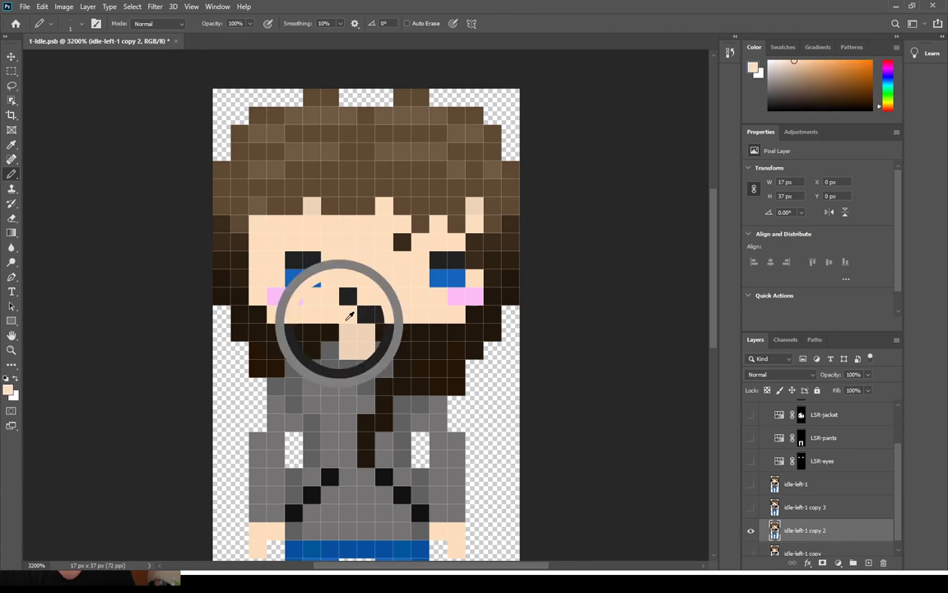
left_click(348, 295)
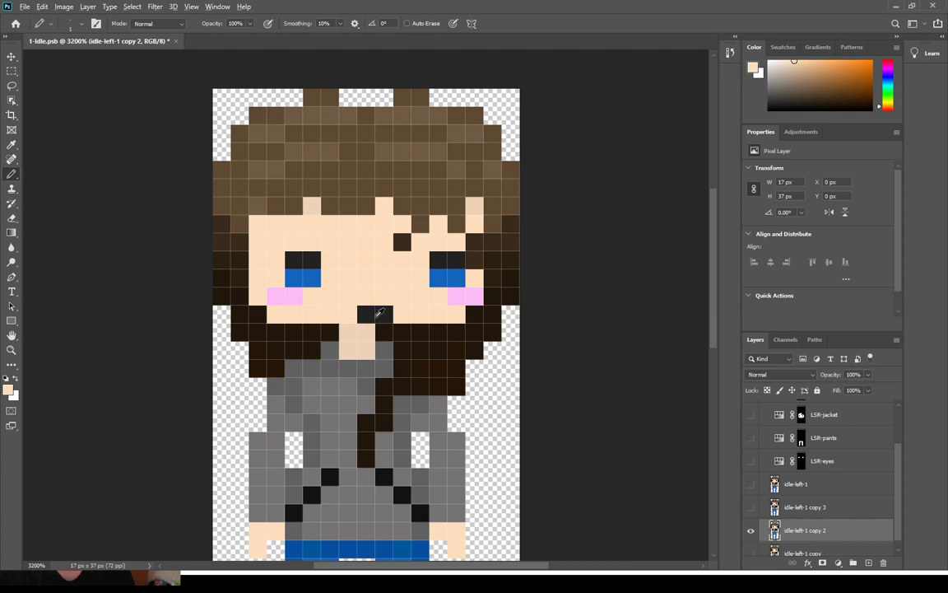
left_click(370, 311, "alt")
left_click(401, 295)
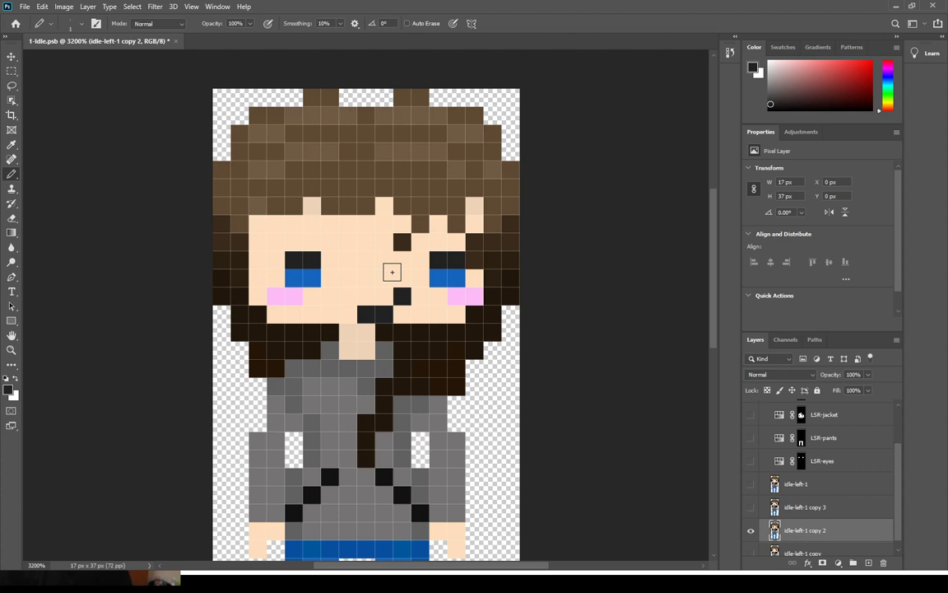
Sample the darkest hair browns and extend the viewer-left side hair one pixel inward over the face beside the eye and cheek
left_click(247, 288, "alt")
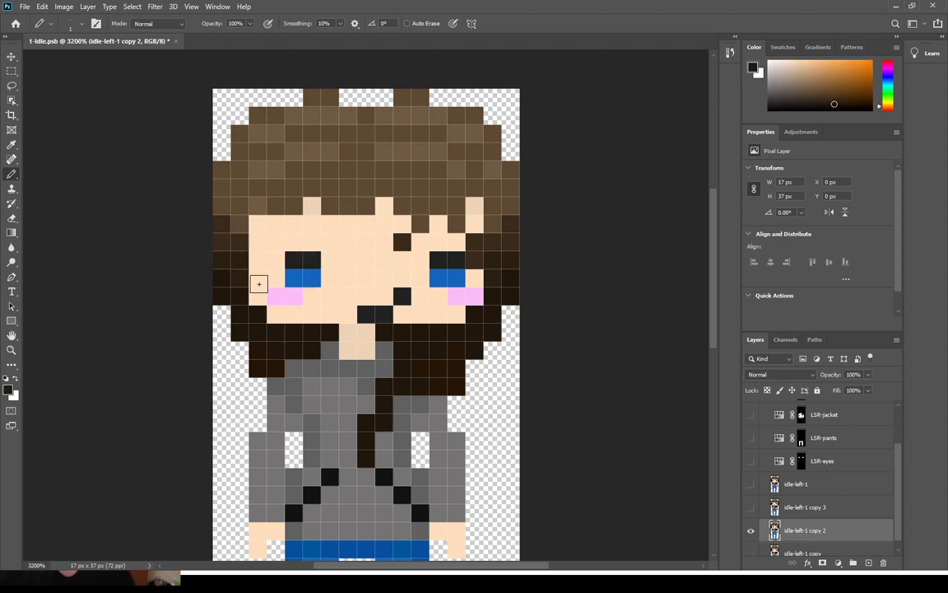
left_click_drag(260, 279, 258, 297)
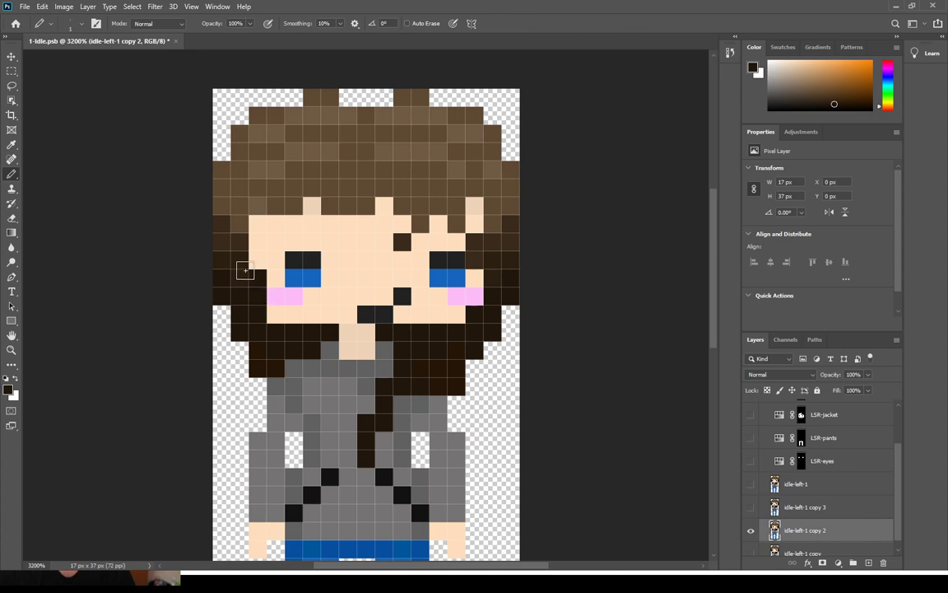
left_click(224, 232, "alt")
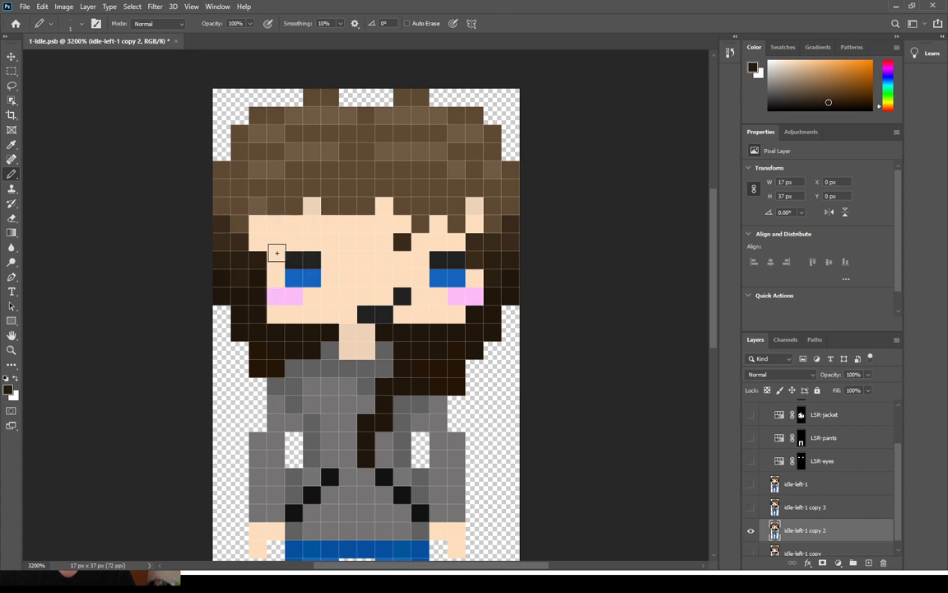
Add dark brown fringe pixels above the viewer-left eye and fill the skin gaps behind them with sampled hair browns
left_click(246, 237, "alt")
left_click(274, 240)
left_click(293, 222)
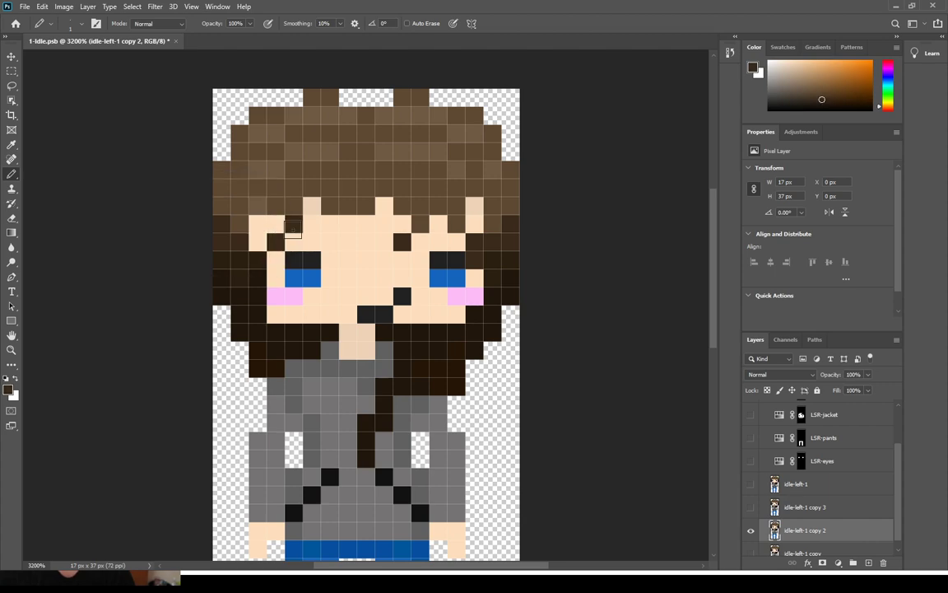
left_click(247, 202, "alt")
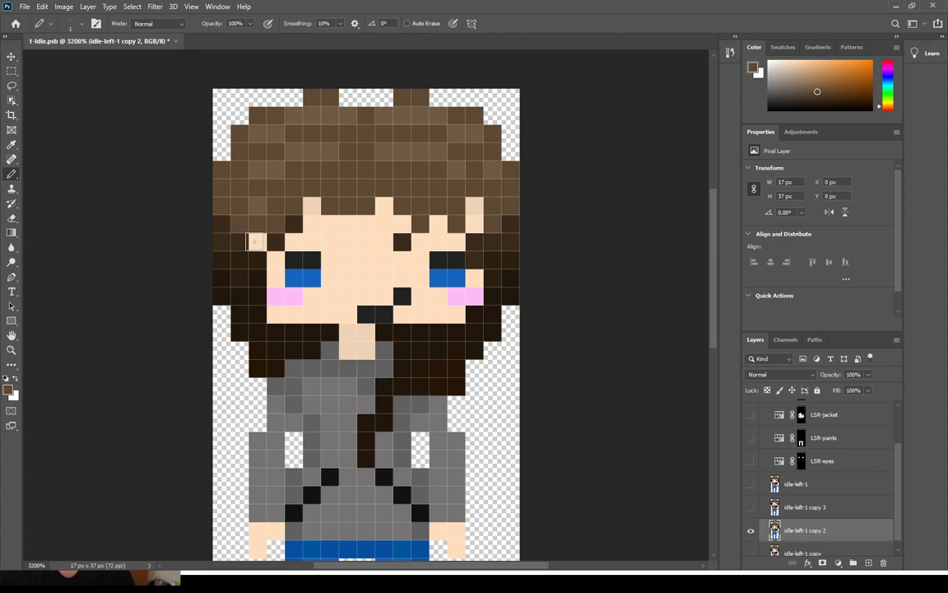
left_click(239, 224, "alt")
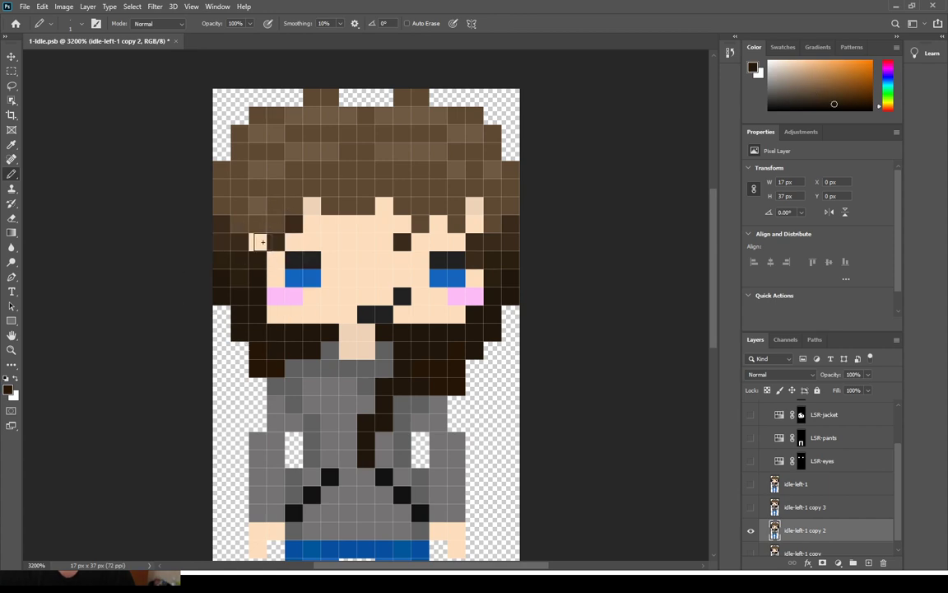
left_click(258, 242)
Switch to the Eraser, shrink it to 1 px, and erase the corner pixels at the upper viewer-left edge of the hair
scroll(313, 288, "left", 2)
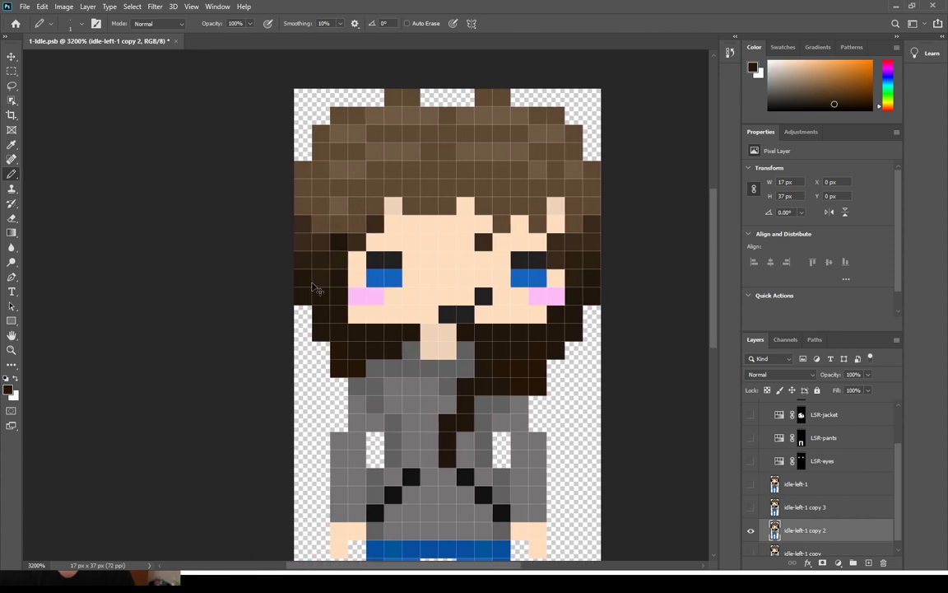
left_click(305, 94, "alt")
left_click(339, 116)
key("e")
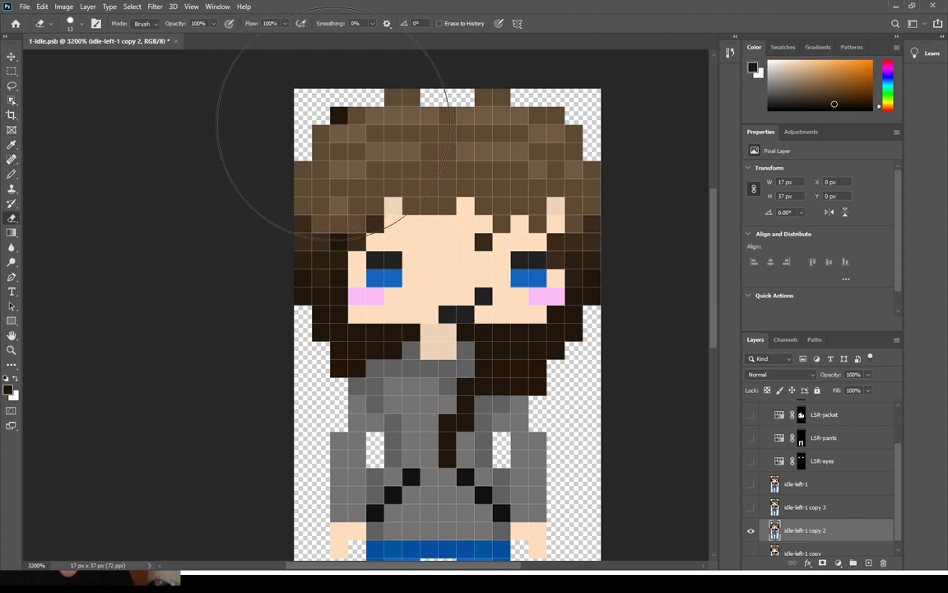
key("[")
key("[")
key("[")
key("[")
key("[")
left_click_drag(338, 116, 321, 132)
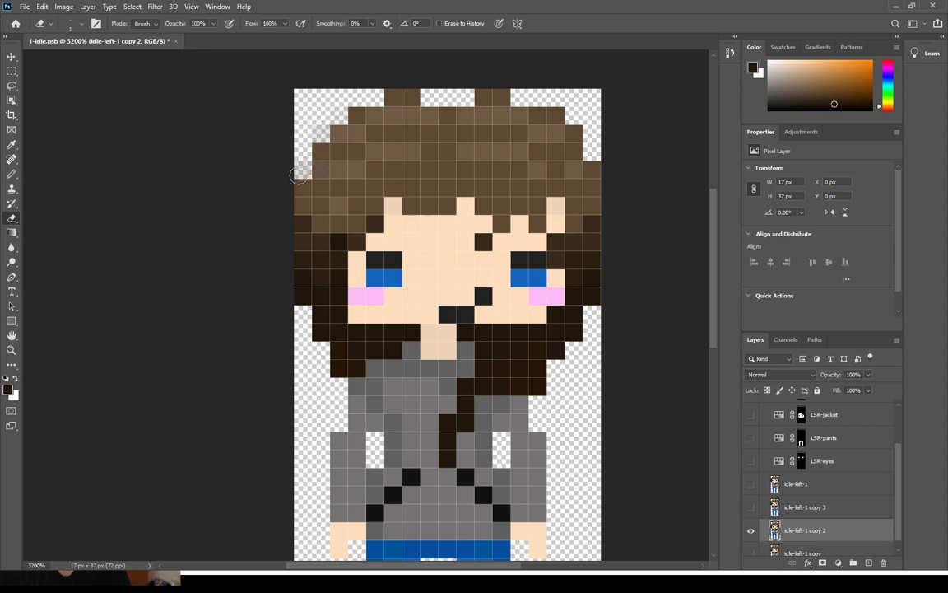
Try erasing another outer hair pixel in Brush mode, and undo the last eraser strokes
left_click(299, 175)
key("ctrl+z")
key("ctrl+z")
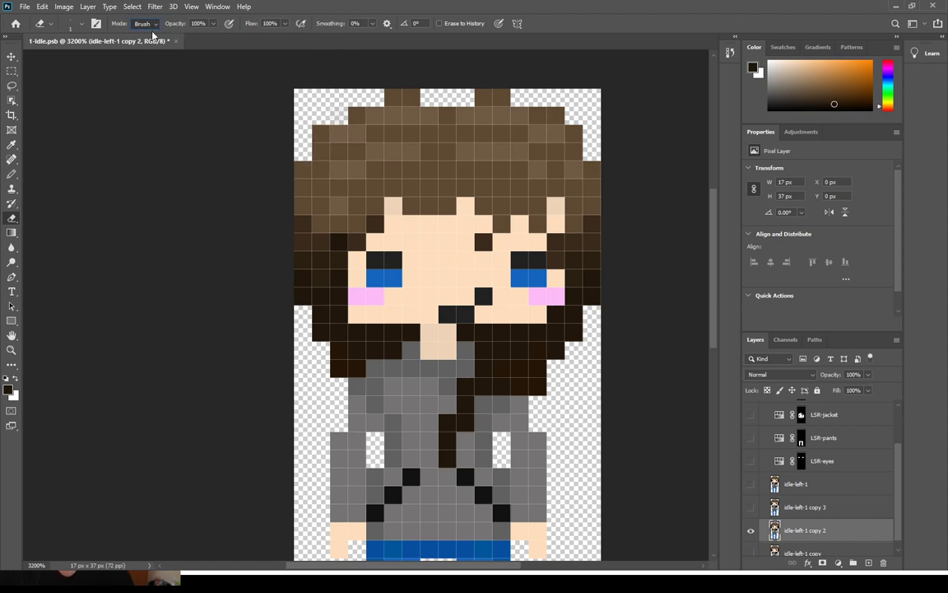
Set the Eraser to Pencil mode, erase the hair's outer pixels down the viewer-left side, and undo the erasure of the lowest dark pixel
left_click(321, 133)
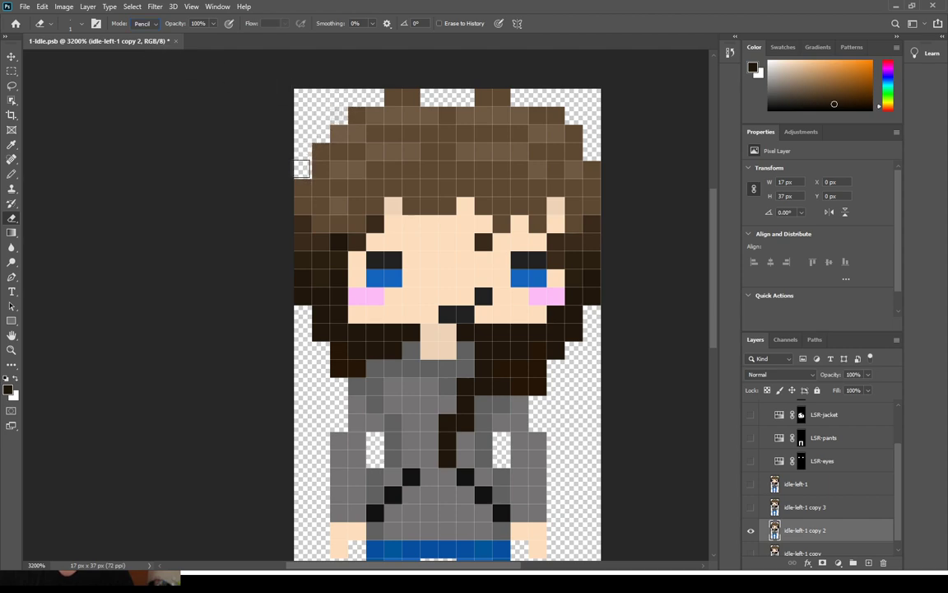
left_click(302, 225)
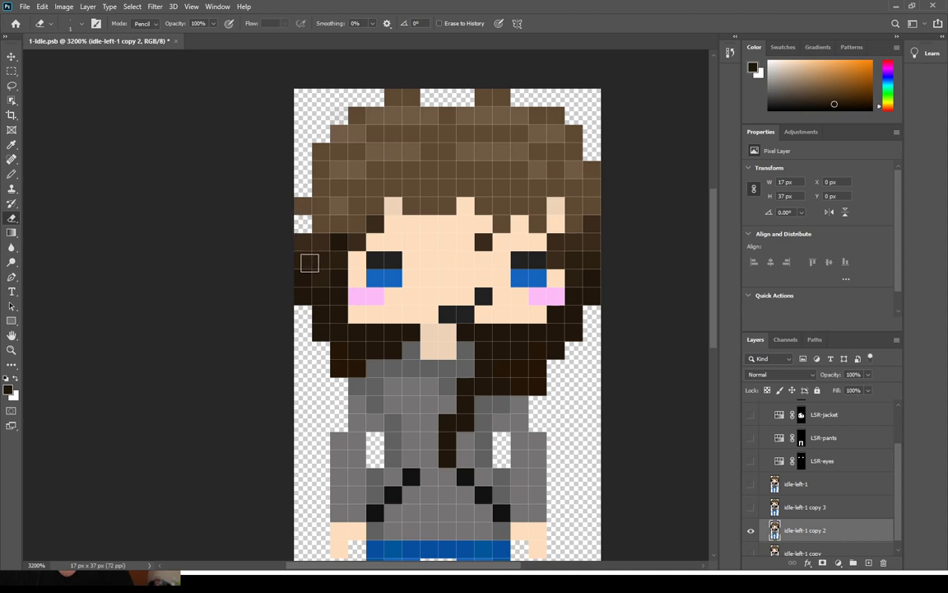
left_click(303, 207)
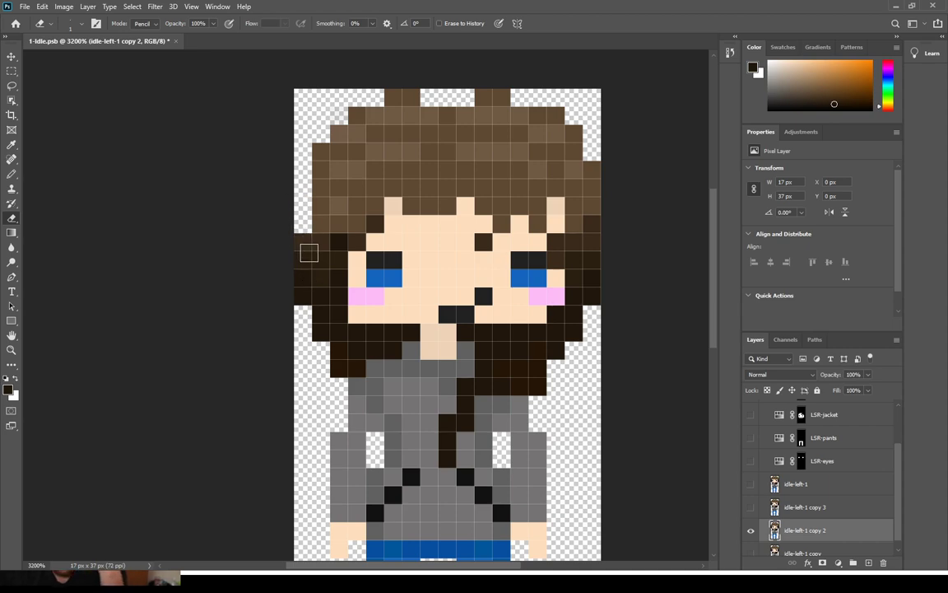
left_click(321, 152)
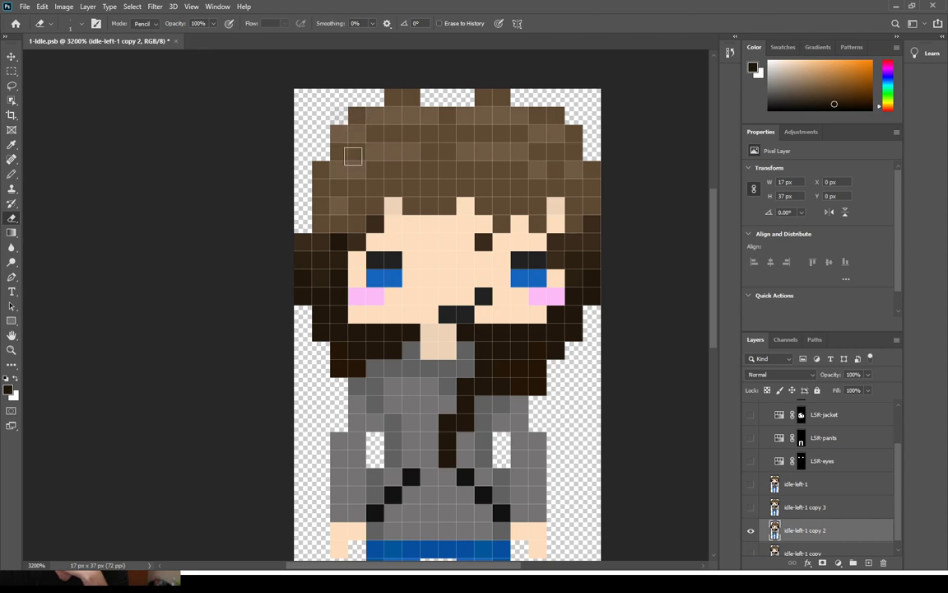
left_click_drag(294, 239, 303, 305)
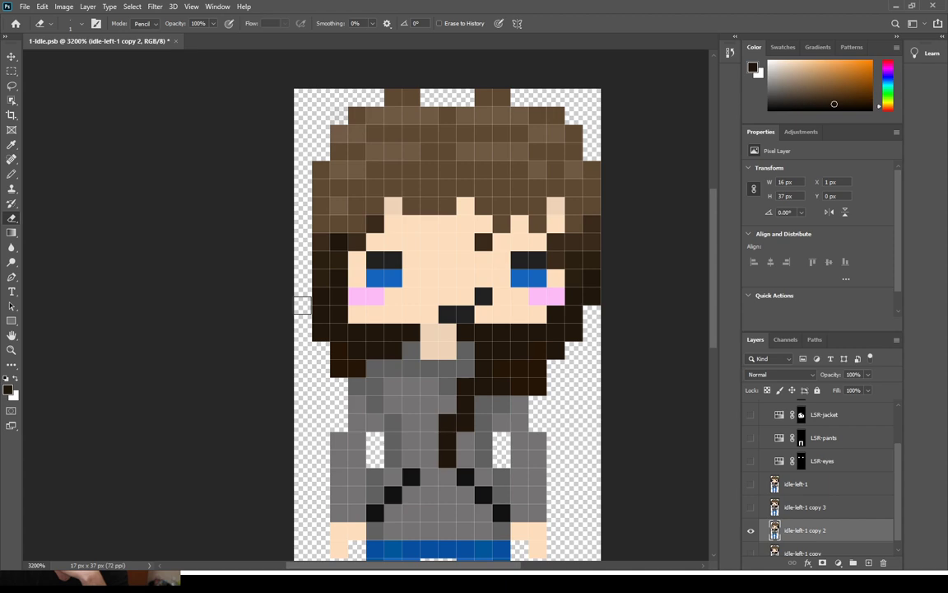
key("ctrl+z")
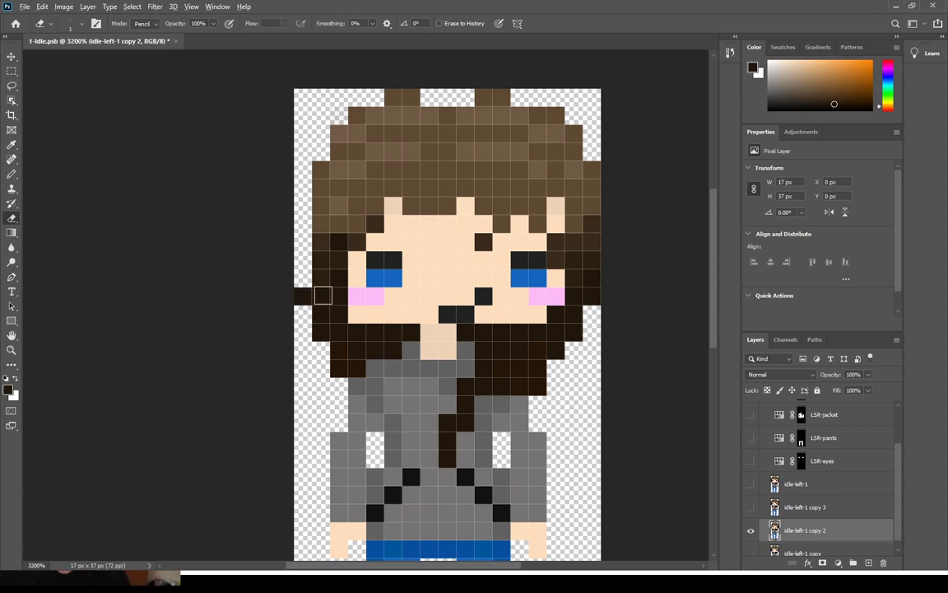
Erase the protruding dark pixels outside the viewer-left edge of the hair and the lower corner pixel beside them
key("b")
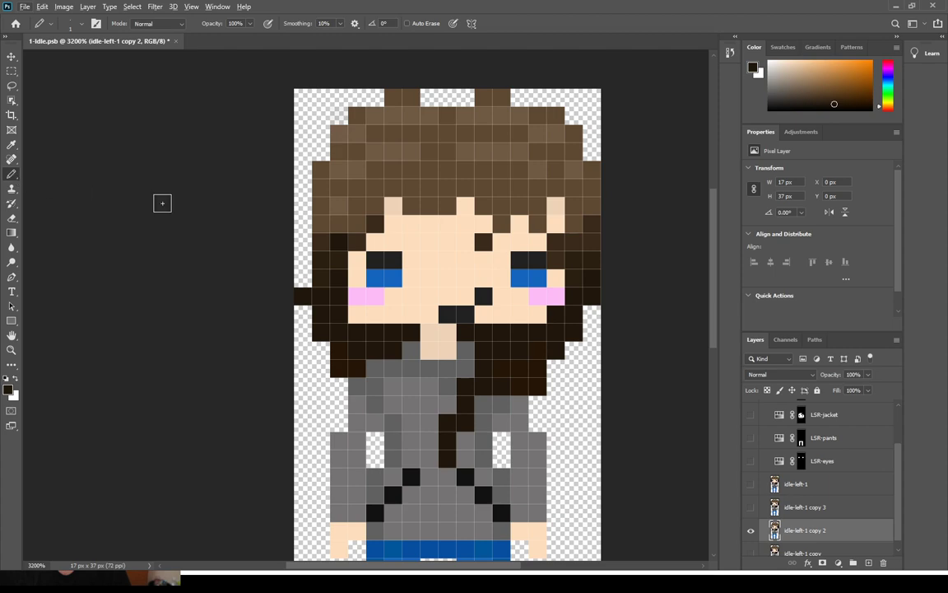
left_click(303, 313)
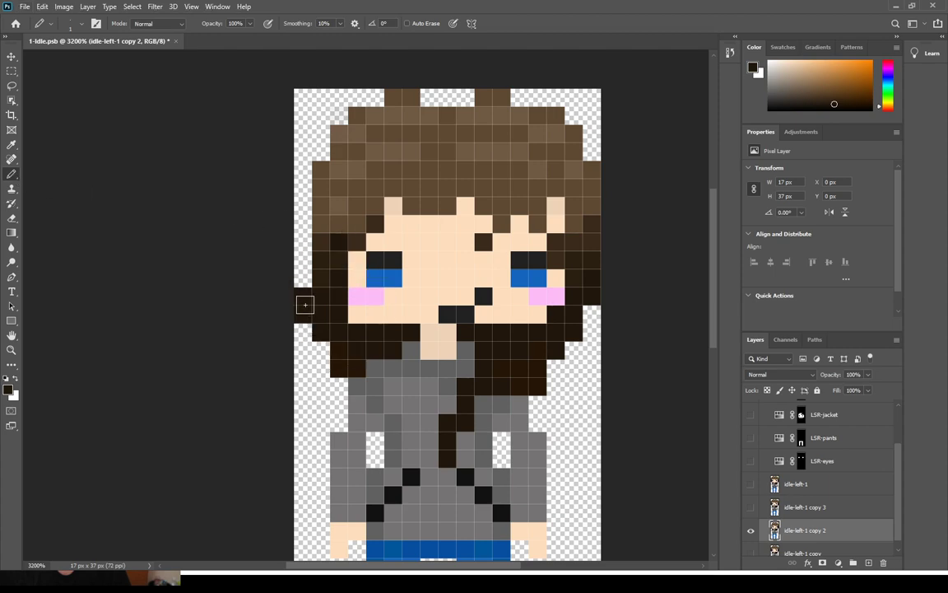
key("e")
left_click_drag(304, 294, 305, 315)
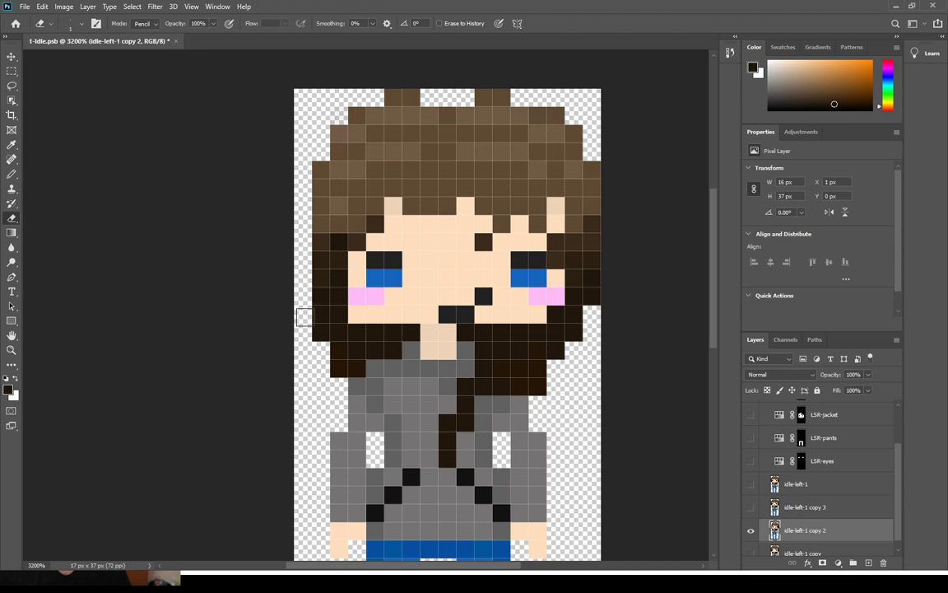
left_click(322, 334)
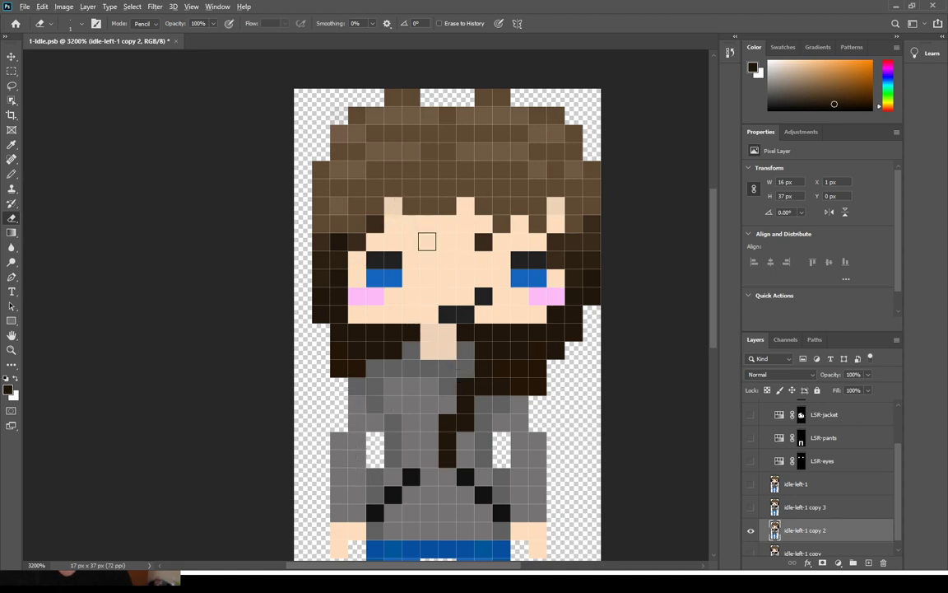
Paint a fringe pixel above the viewer-left eye in sampled skin tone and shift the middle fringe gap one pixel using sampled brown
key("b")
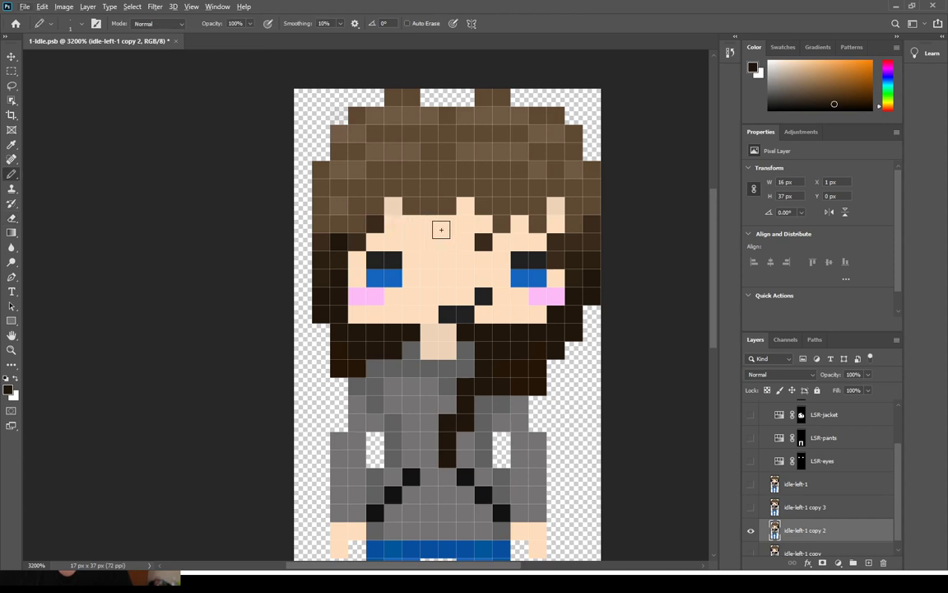
left_click(430, 221, "alt")
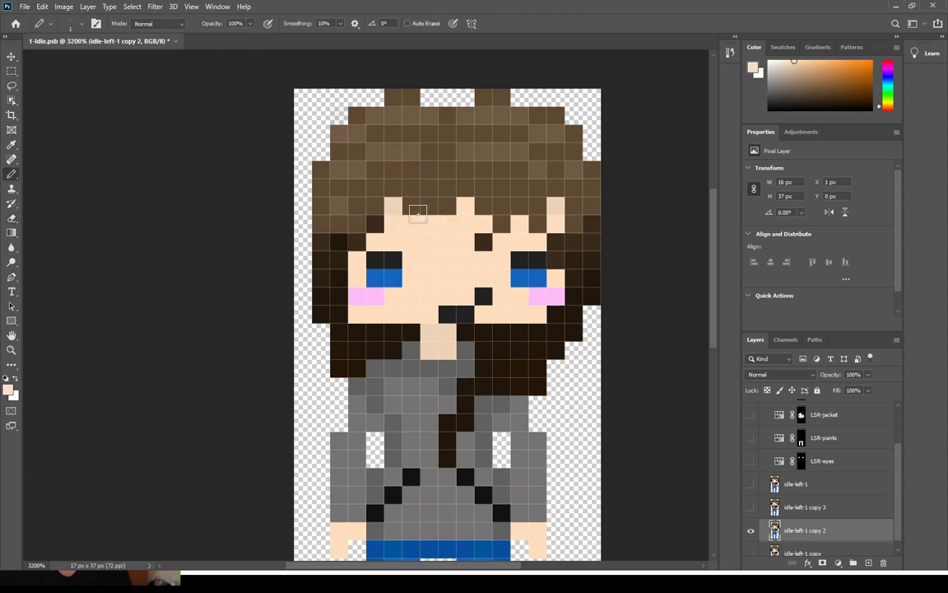
left_click(412, 208)
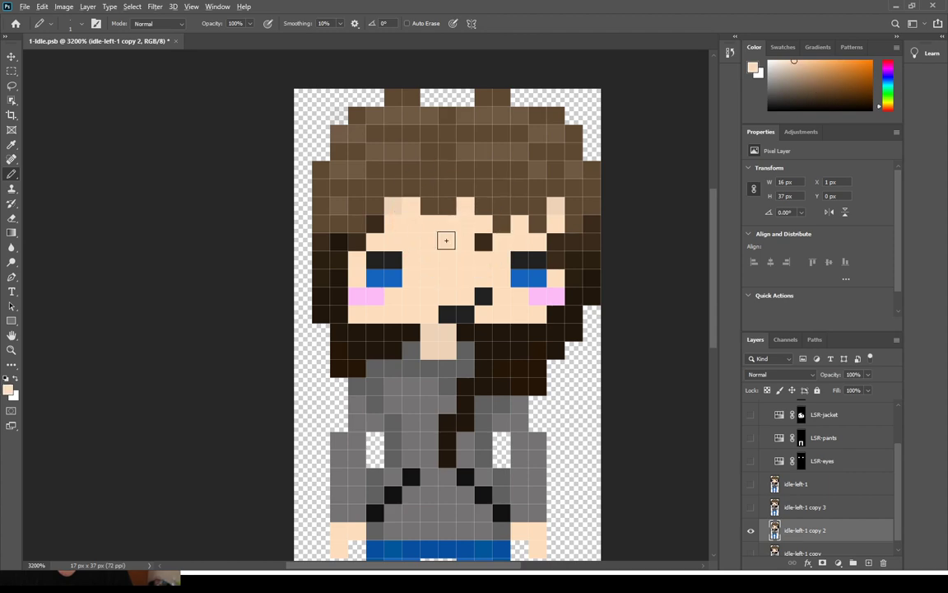
left_click(409, 188, "alt")
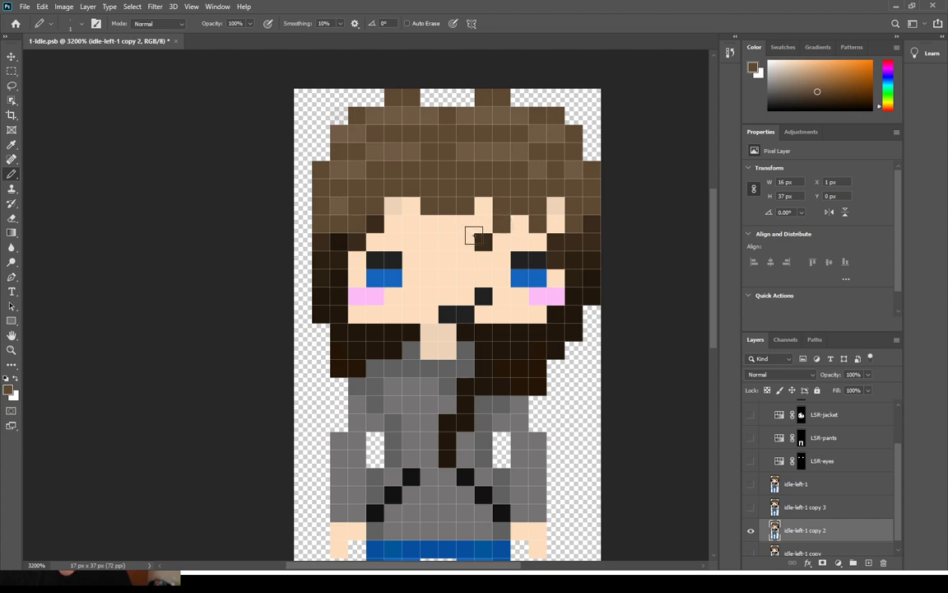
Cover the stray dark forehead pixel and the inner fringe tip with skin tone, and refill the upper fringe row with sampled brown
scroll(439, 222, "right", 4)
left_click(362, 231, "alt")
left_click(393, 241)
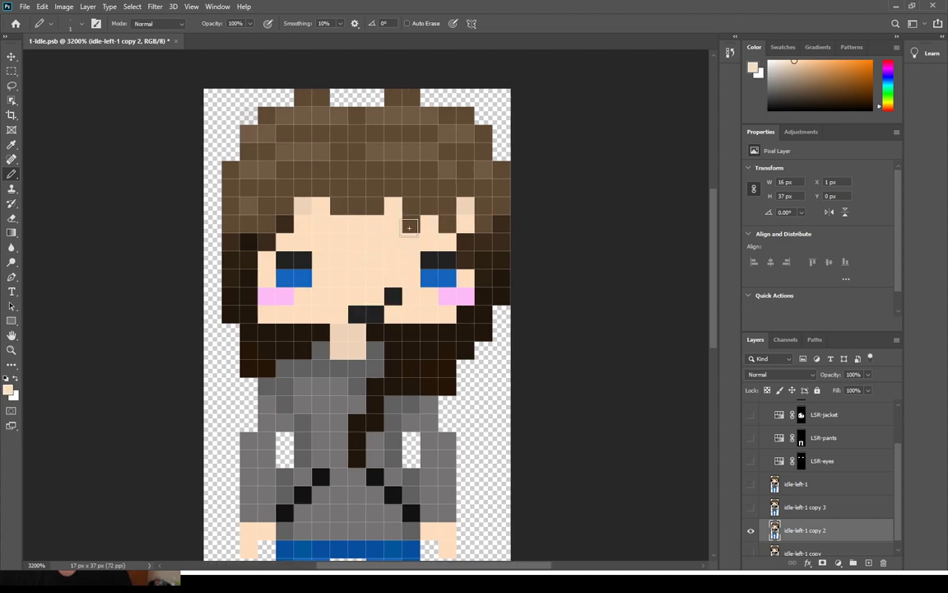
left_click_drag(410, 207, 428, 208)
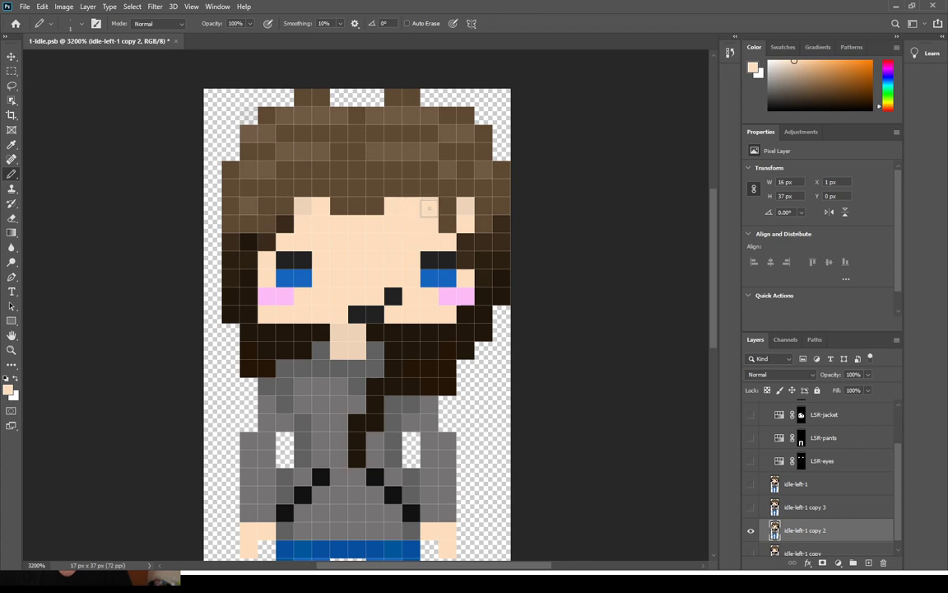
left_click(411, 189, "alt")
left_click(411, 207)
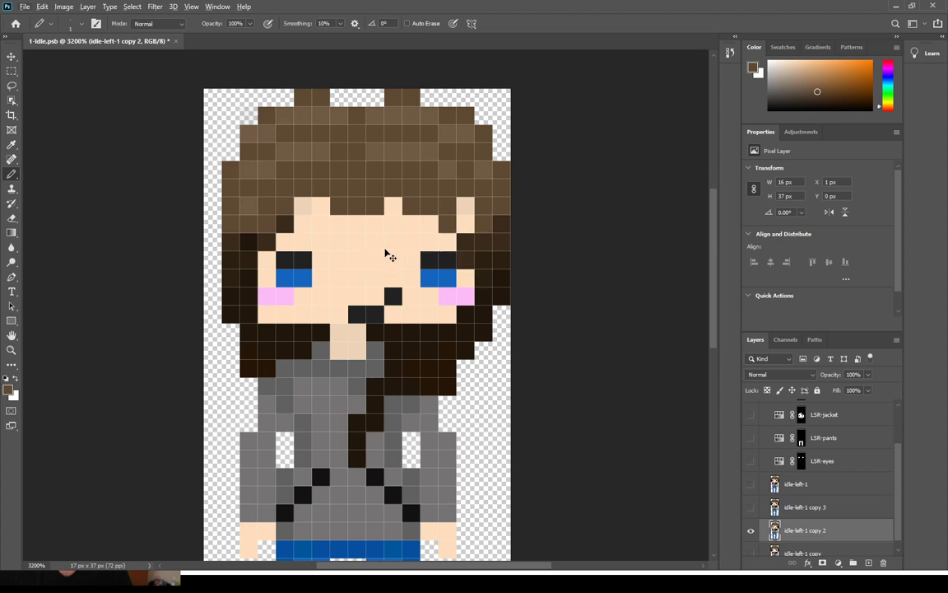
Erase the stepped corner pixels along the upper viewer-right edge of the hair
scroll(386, 254, "right", 1)
scroll(380, 279, "right", 1)
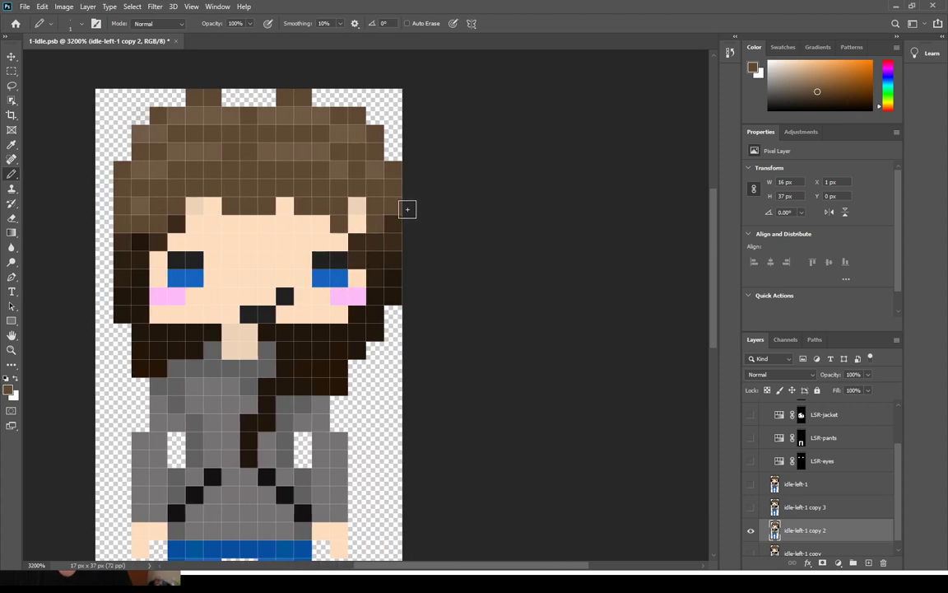
key("e")
left_click(393, 169)
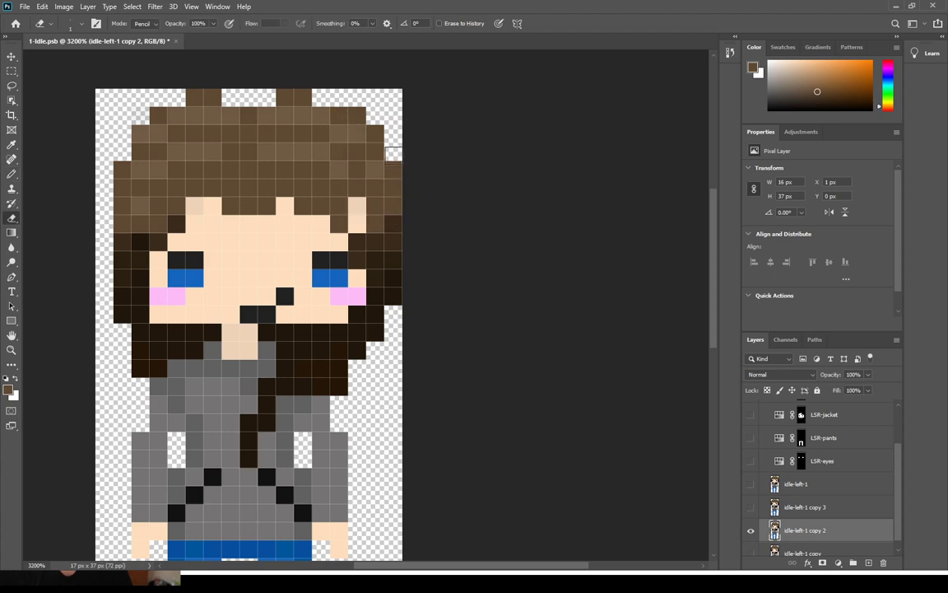
left_click(362, 116)
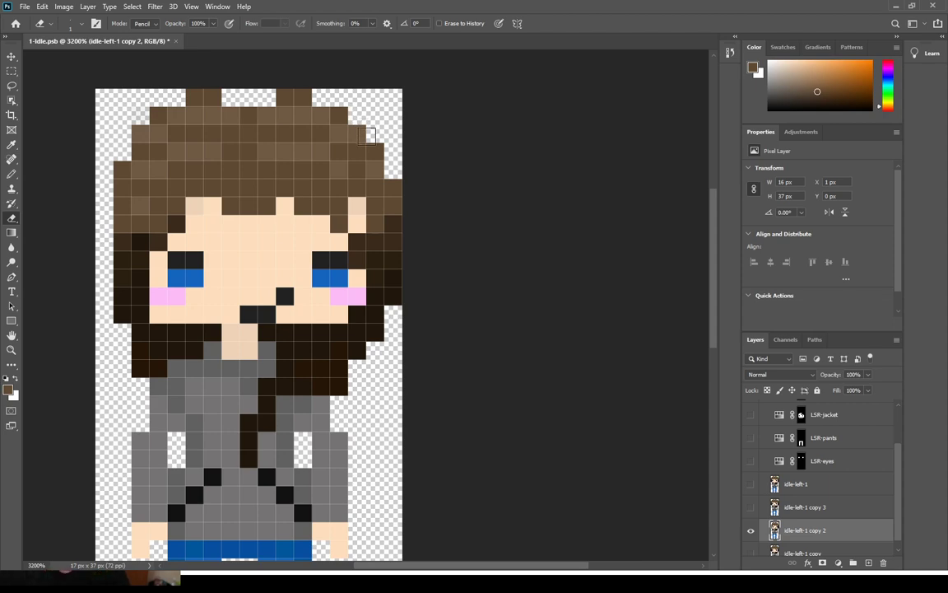
Sample the skin tone and erase the outer pixels along the lower viewer-right edge of the hair
key("b")
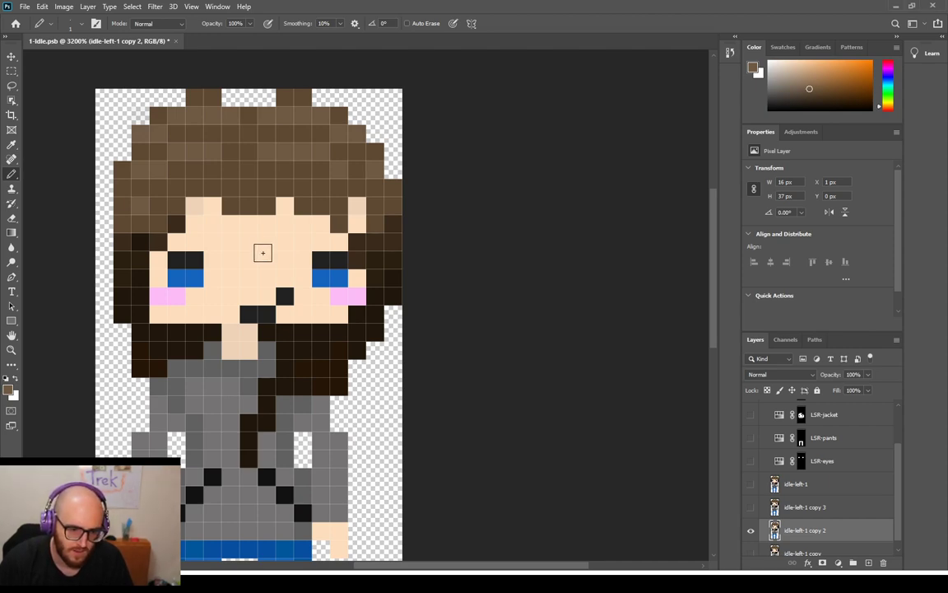
left_click(256, 244, "alt")
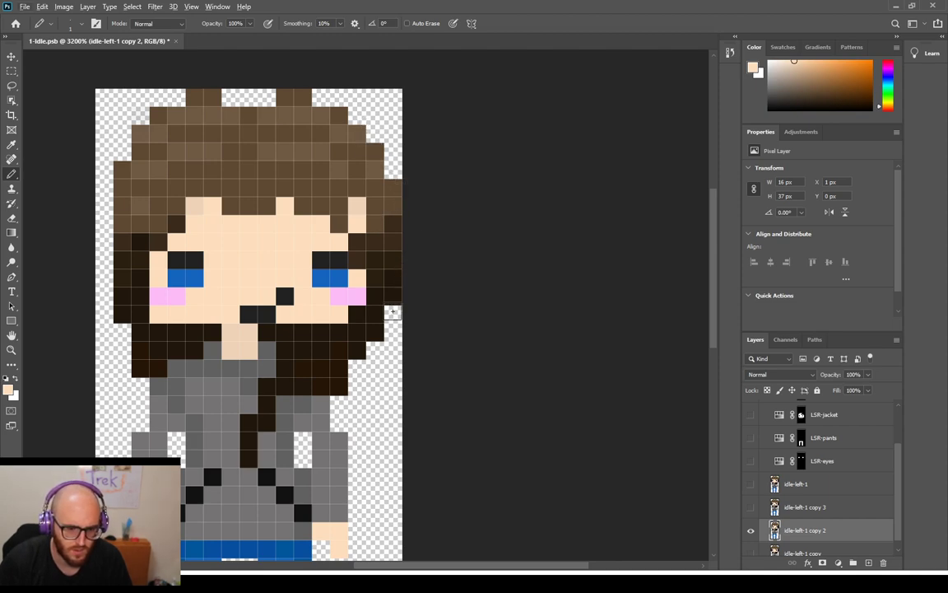
left_click(357, 350)
left_click_drag(342, 374, 340, 387)
left_click(376, 332)
key("e")
left_click_drag(340, 387, 377, 333)
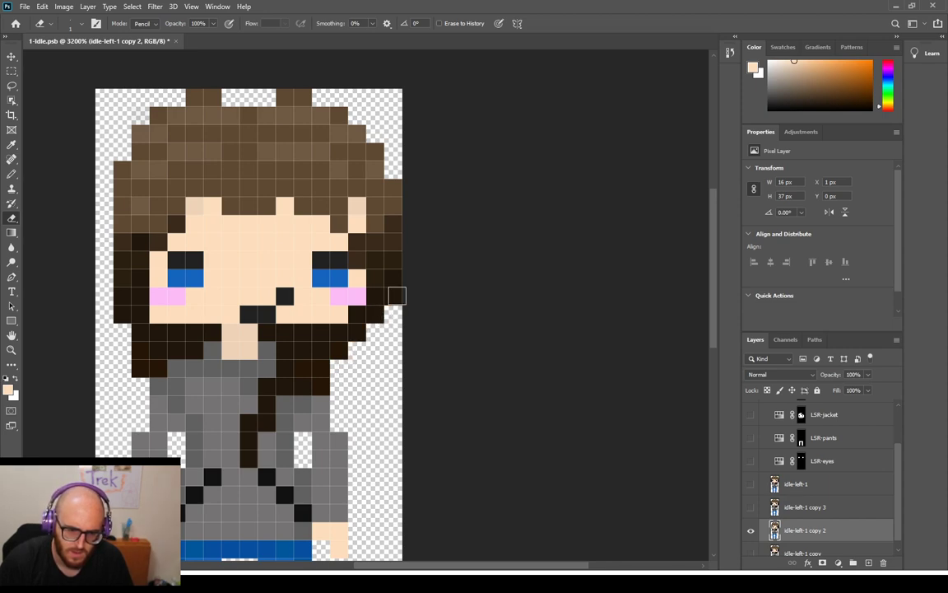
Erase the outermost pixels down the viewer-right side of the hair and paint the pixel beside the viewer-right eye in skin tone
left_click_drag(395, 198, 376, 153)
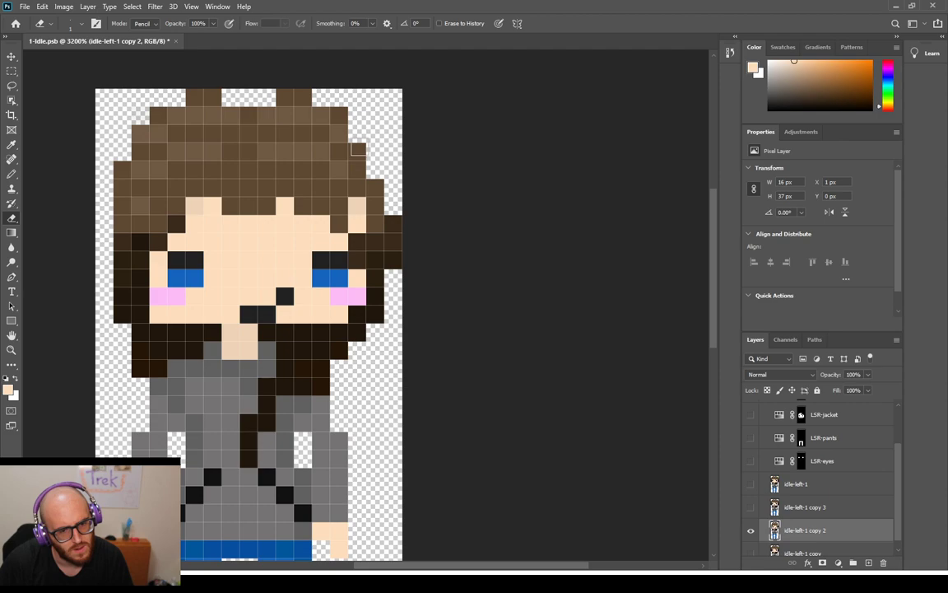
left_click(340, 115)
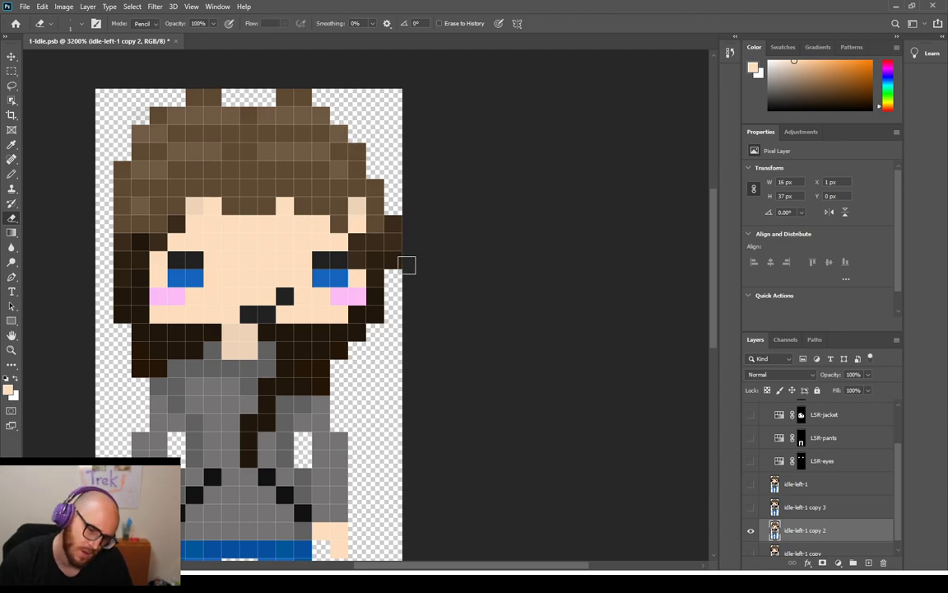
left_click_drag(400, 246, 396, 222)
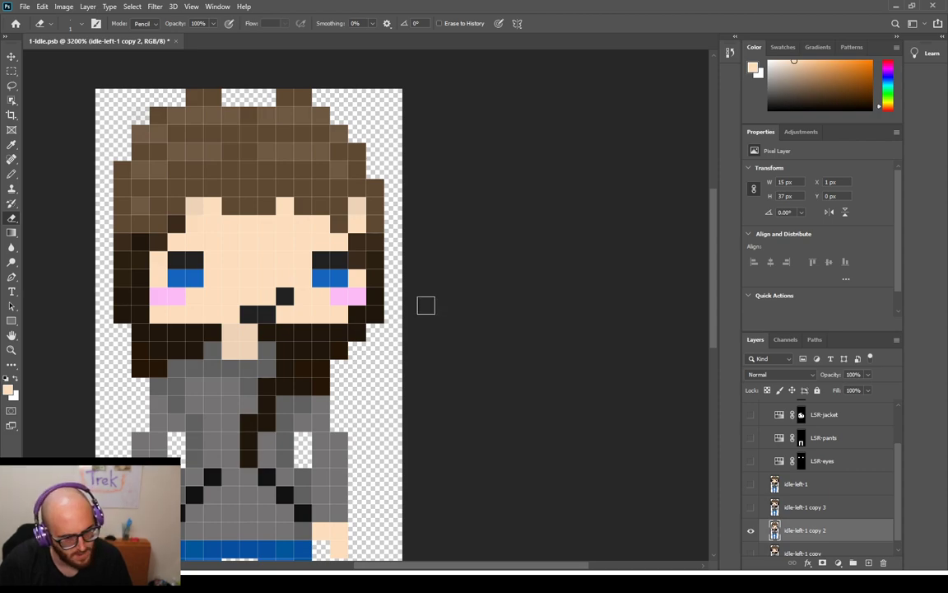
left_click(236, 357)
key("ctrl+z")
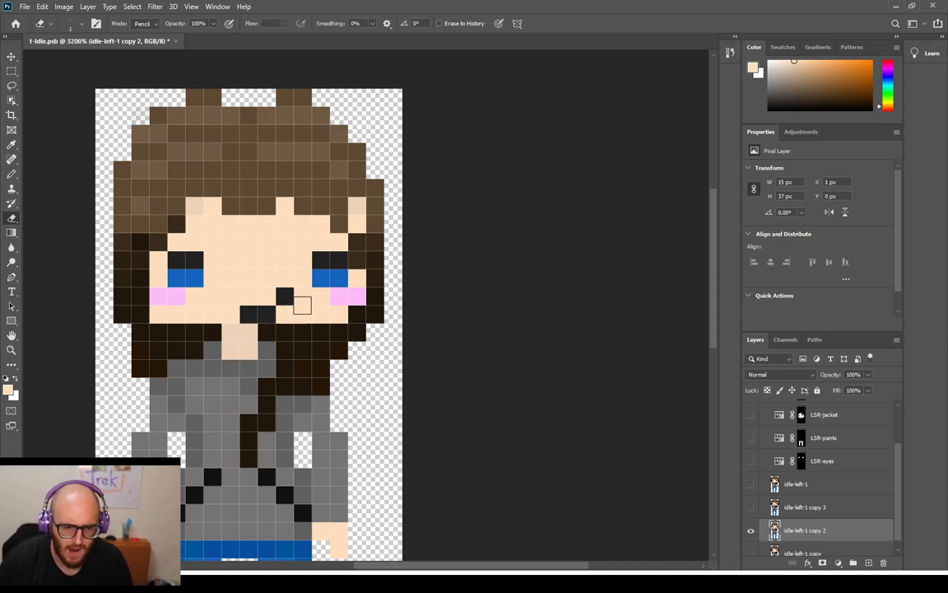
key("b")
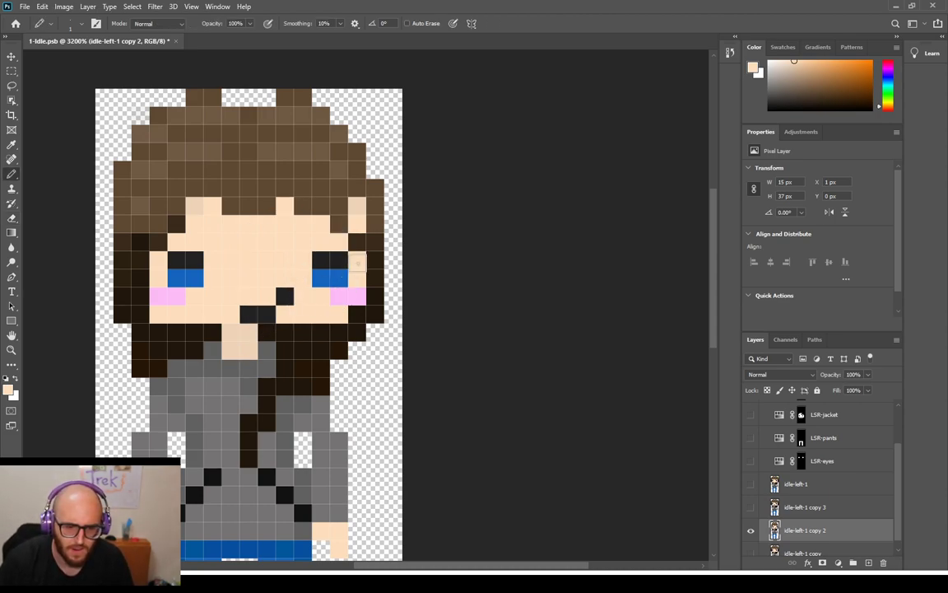
left_click(346, 353)
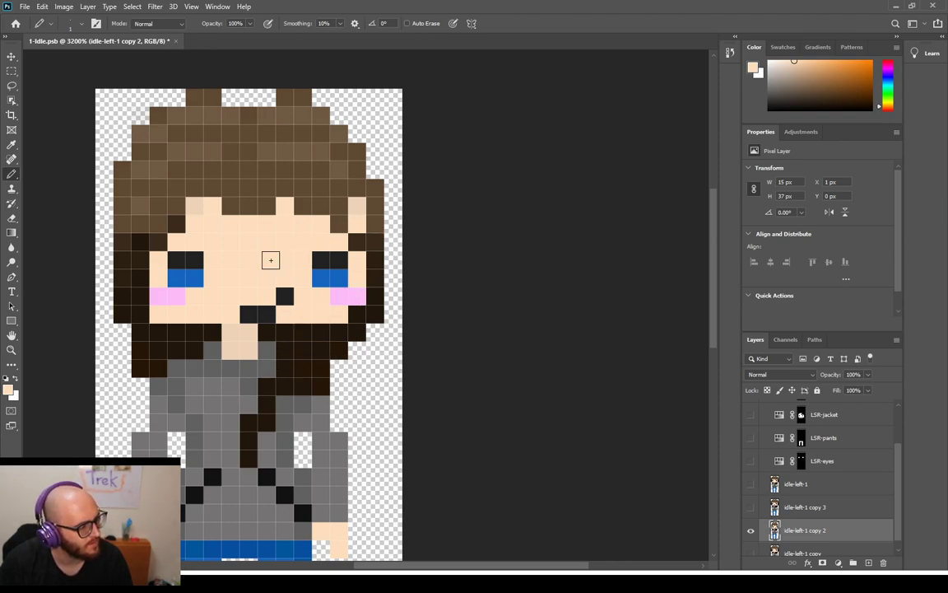
Extend both hair tufts on top of the head one pixel toward viewer-left with sampled brown
scroll(270, 279, "up", 3)
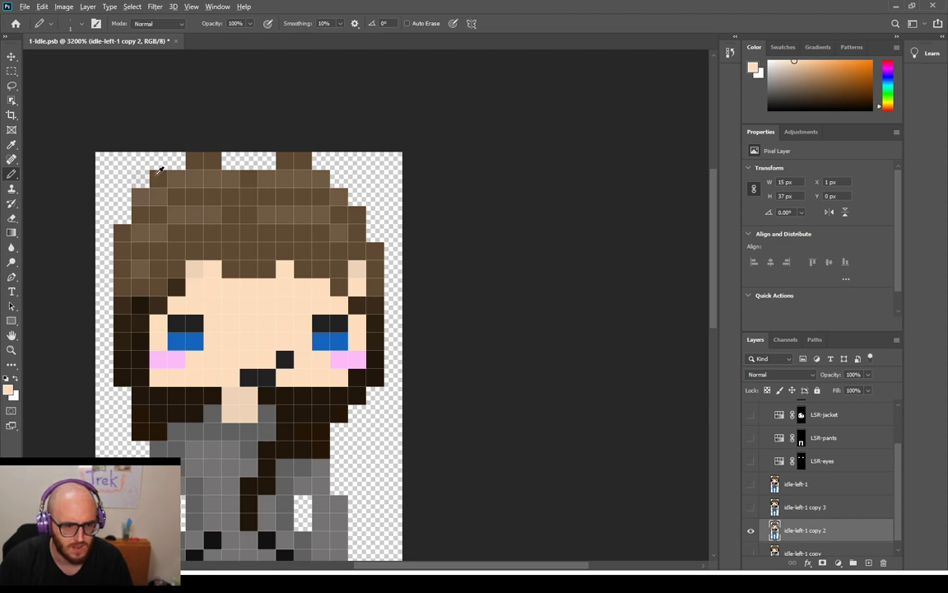
left_click(245, 184, "alt")
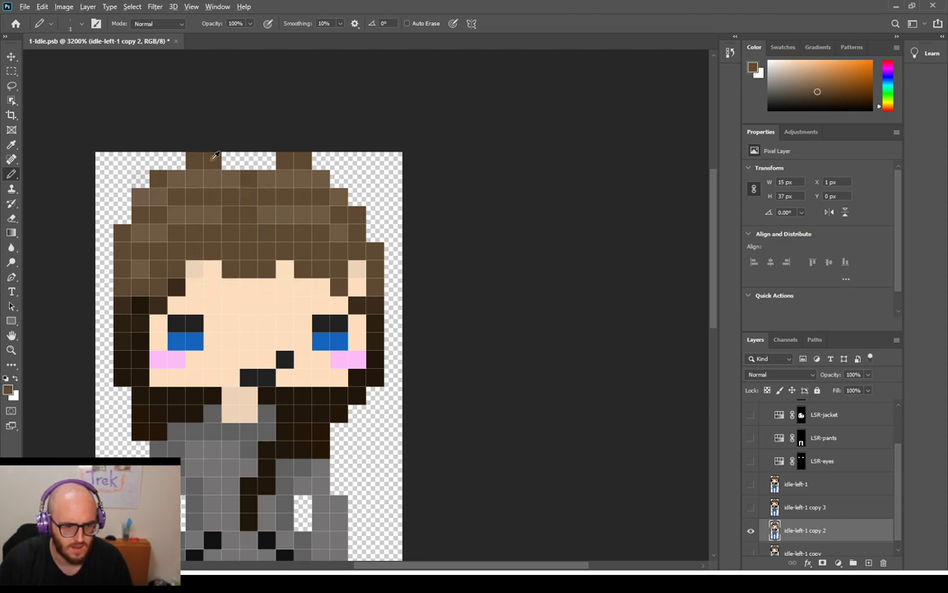
left_click(194, 159, "alt")
left_click(178, 161)
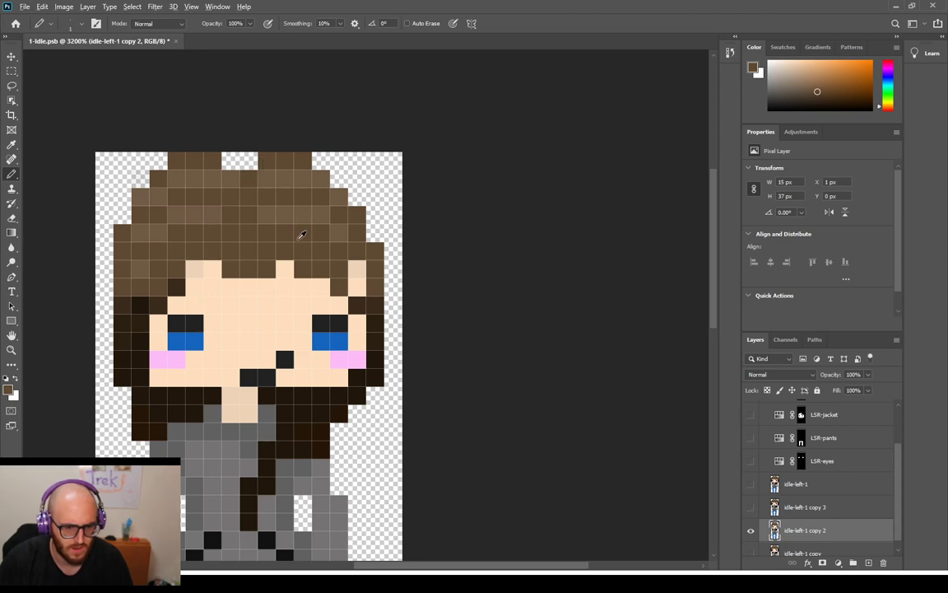
left_click(249, 219, "alt")
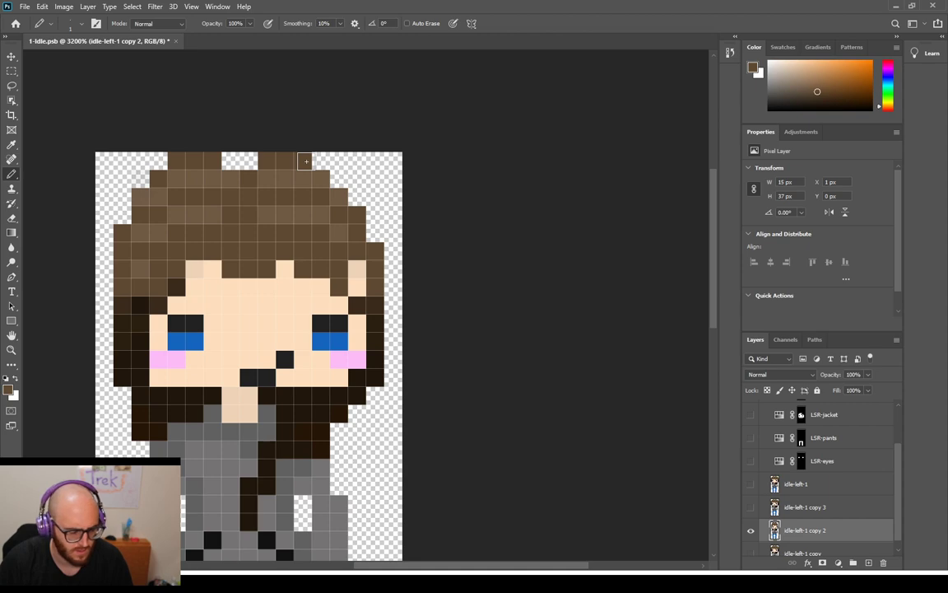
Erase pixels from both hair tufts to make each one pixel wide, and undo the last eraser stroke
key("e")
left_click(213, 160)
left_click(176, 162)
left_click(268, 162)
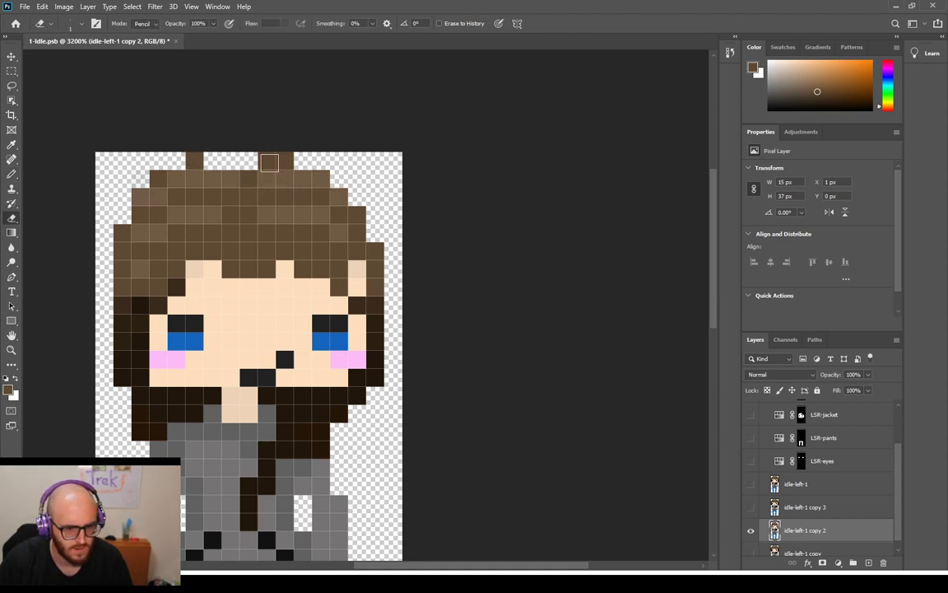
left_click(287, 161)
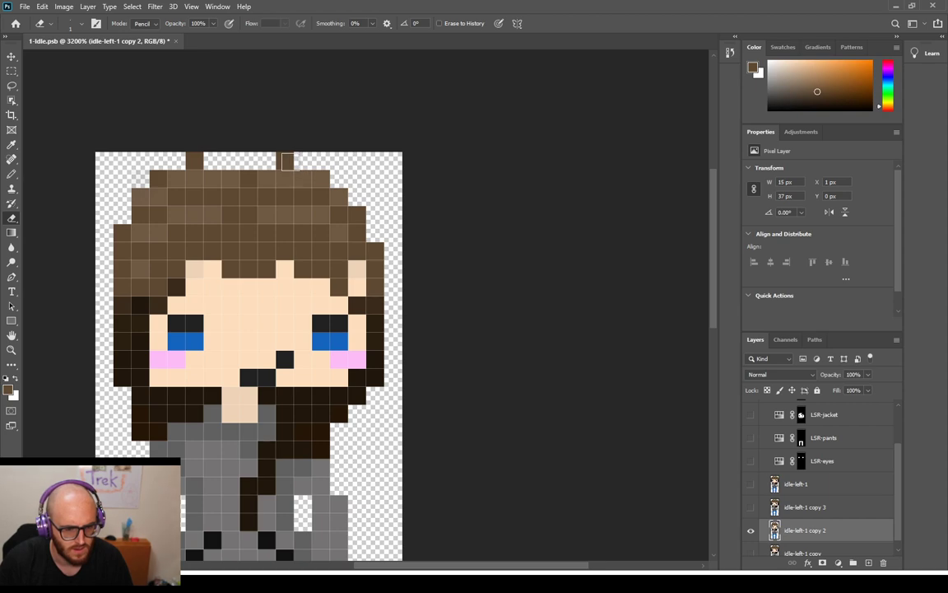
key("ctrl+z")
Repaint both hair tufts in brown to two pixels wide
key("b")
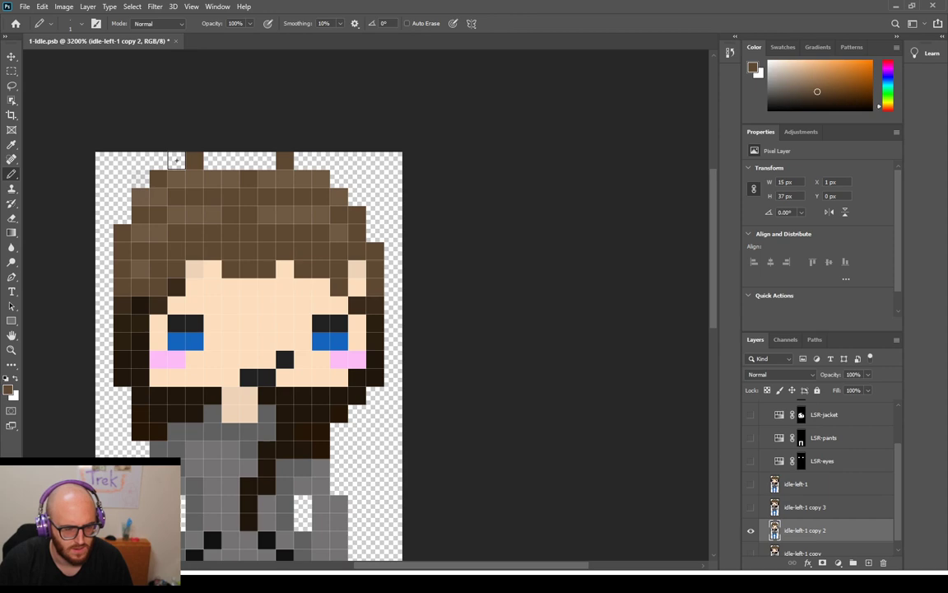
left_click(213, 160)
left_click(304, 160)
left_click(197, 159)
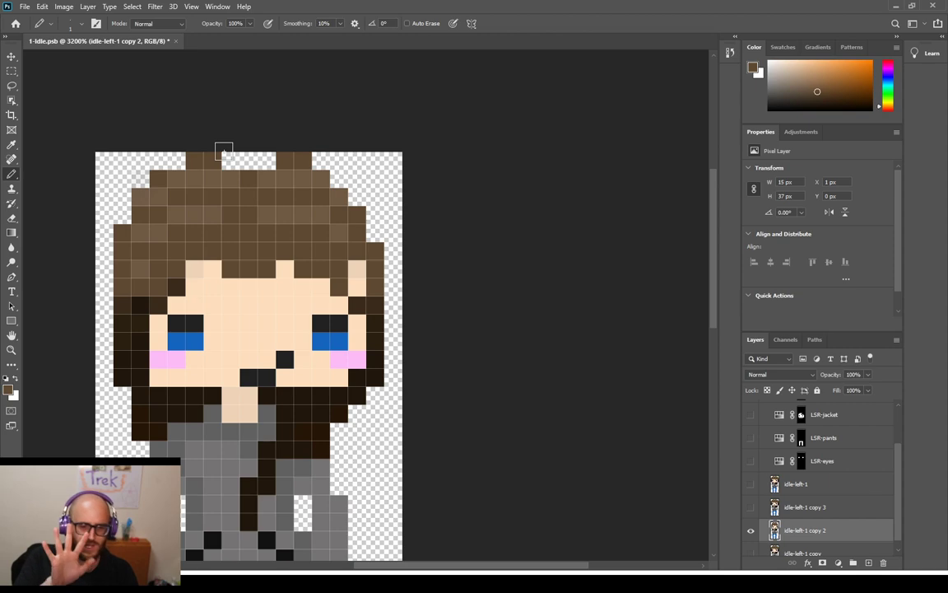
scroll(260, 262, "down", 4)
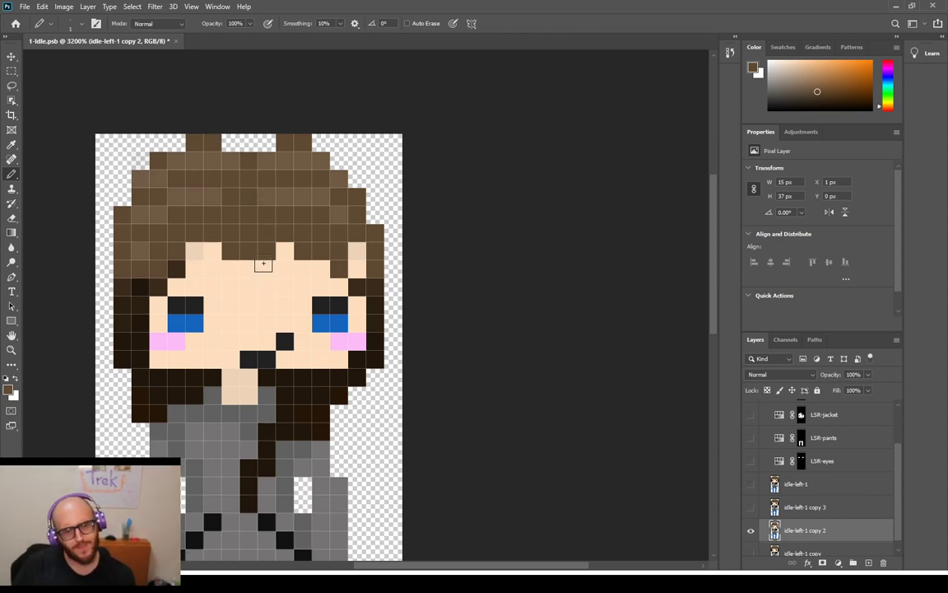
scroll(259, 251, "up", 1)
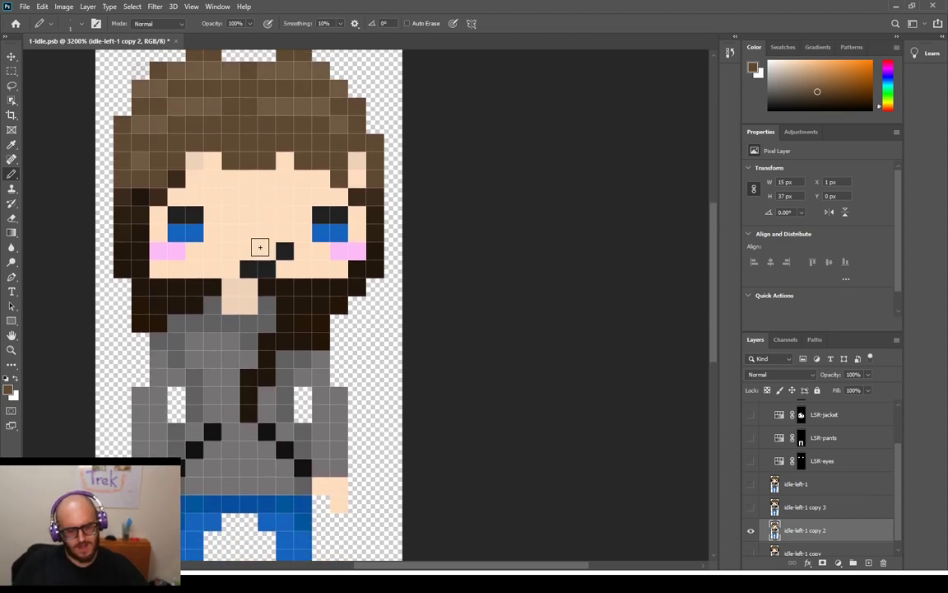
scroll(256, 230, "down", 3)
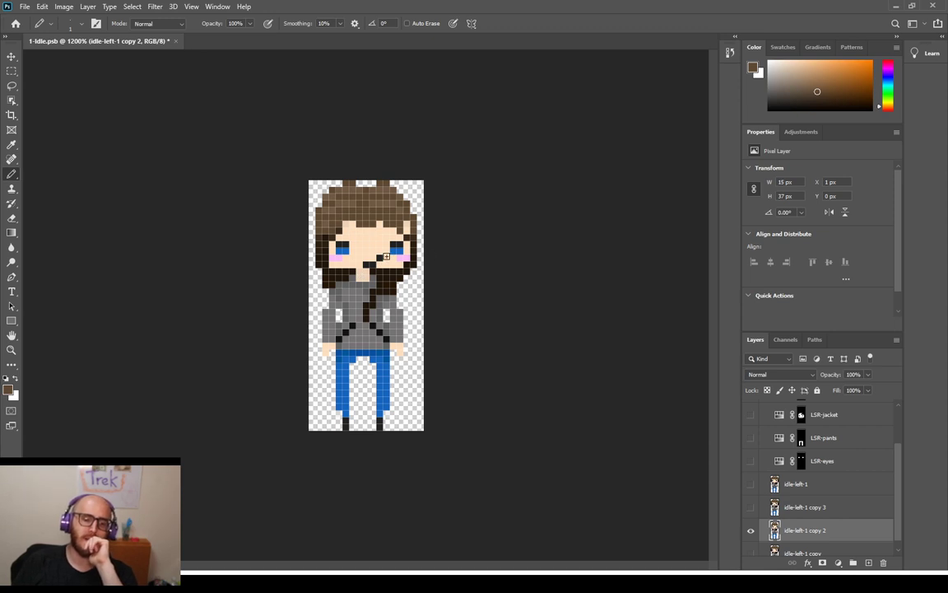
scroll(380, 272, "up", 5)
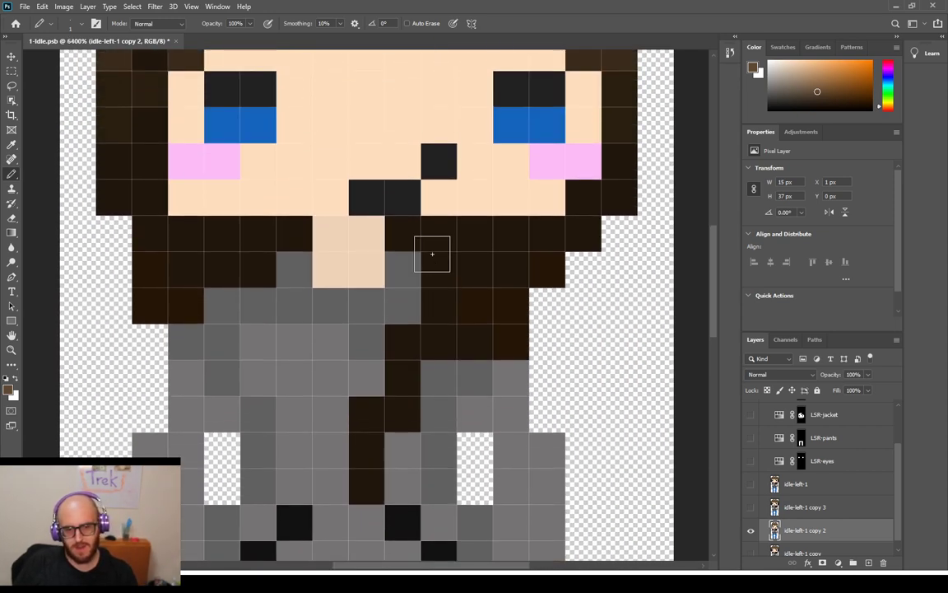
scroll(432, 253, "up", 3)
left_click(408, 297, "alt")
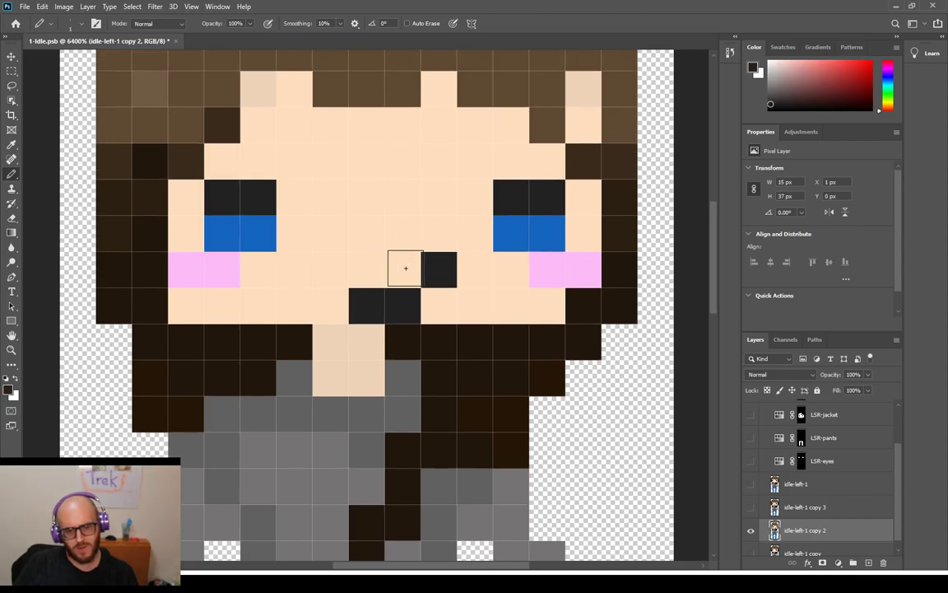
left_click(404, 268)
key("ctrl+z")
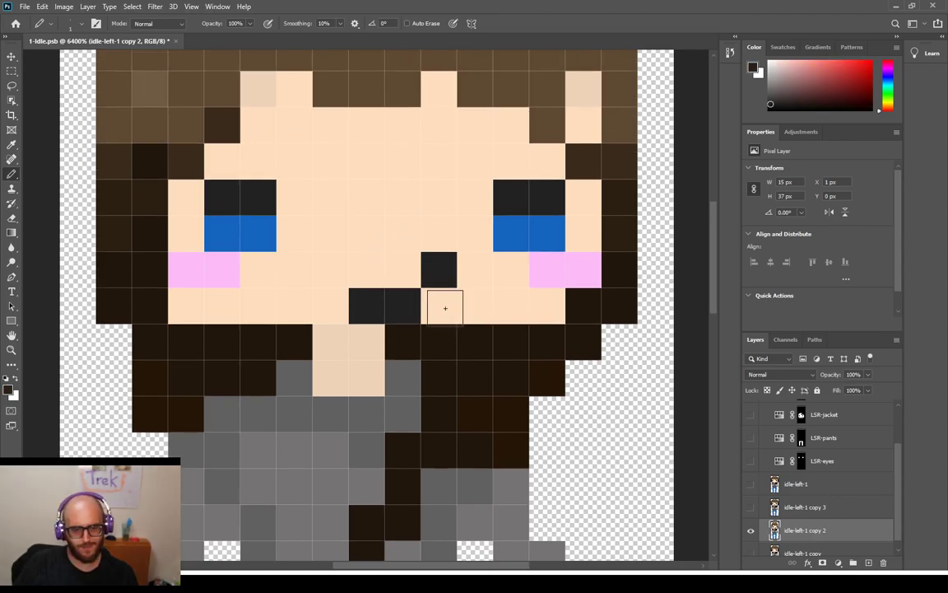
key("ctrl+shift+z")
key("ctrl+z")
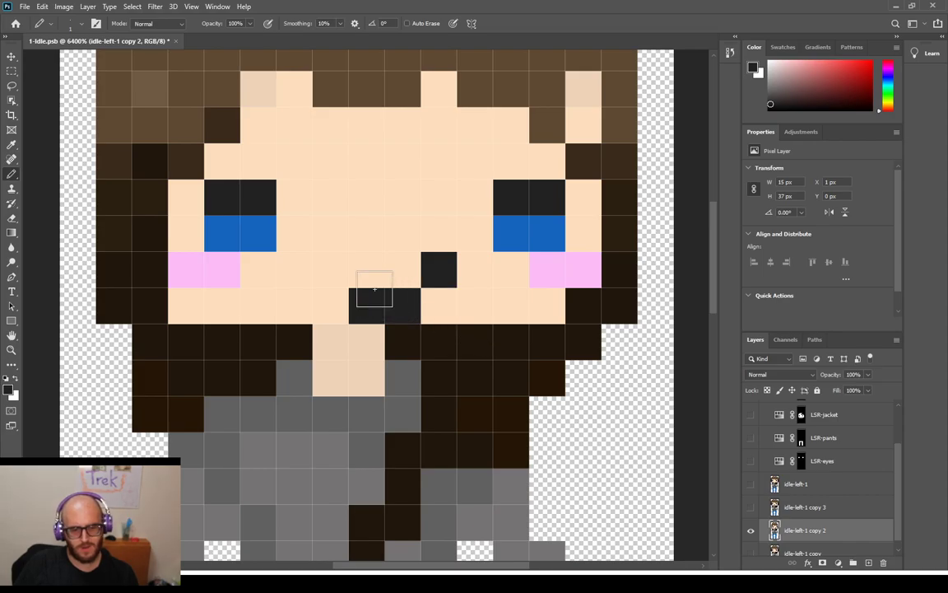
left_click(359, 268)
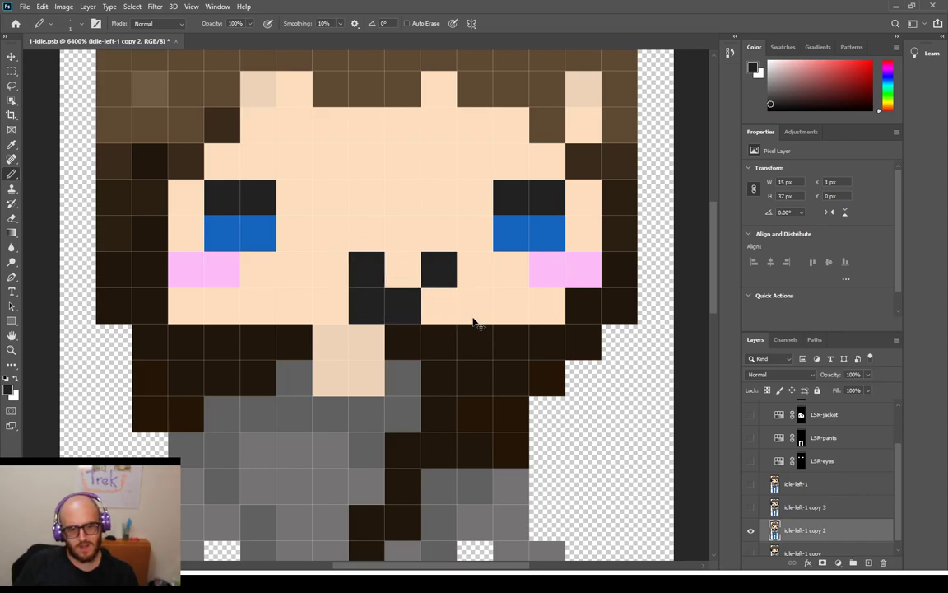
key("ctrl+z")
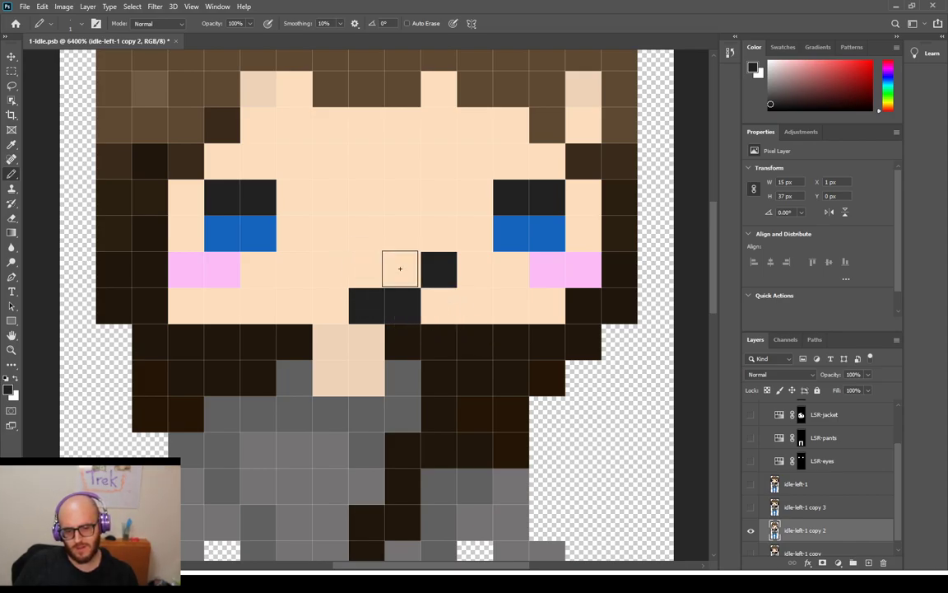
left_click_drag(402, 270, 438, 306)
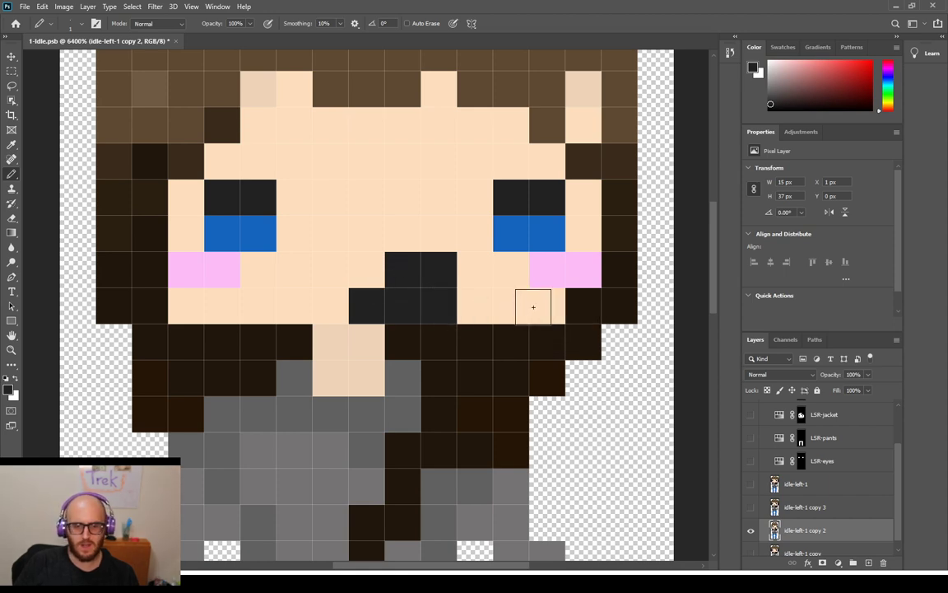
key("ctrl+z")
key("ctrl+z")
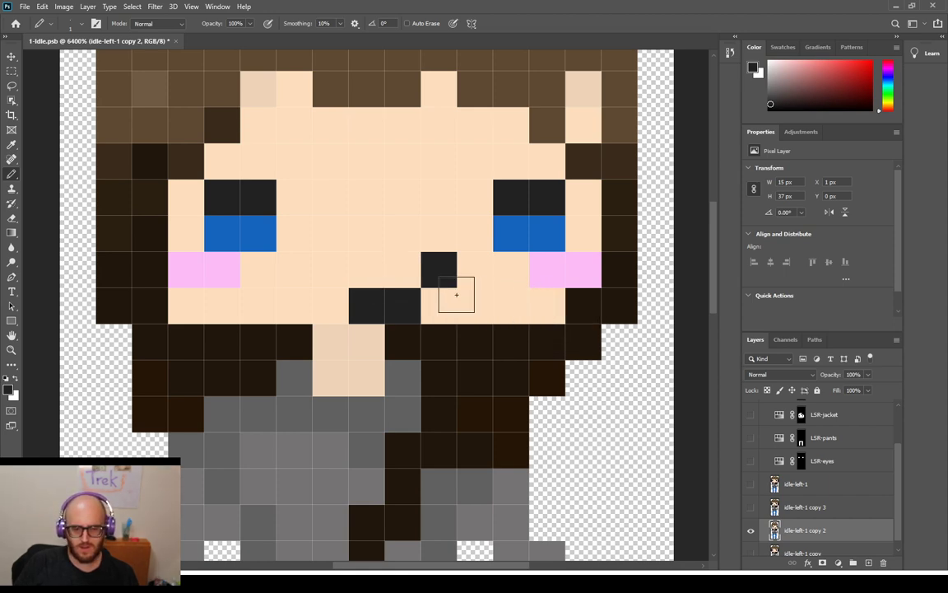
mouse_move(468, 233)
left_mouse_down()
mouse_move(473, 159)
mouse_move(442, 134)
left_mouse_up()
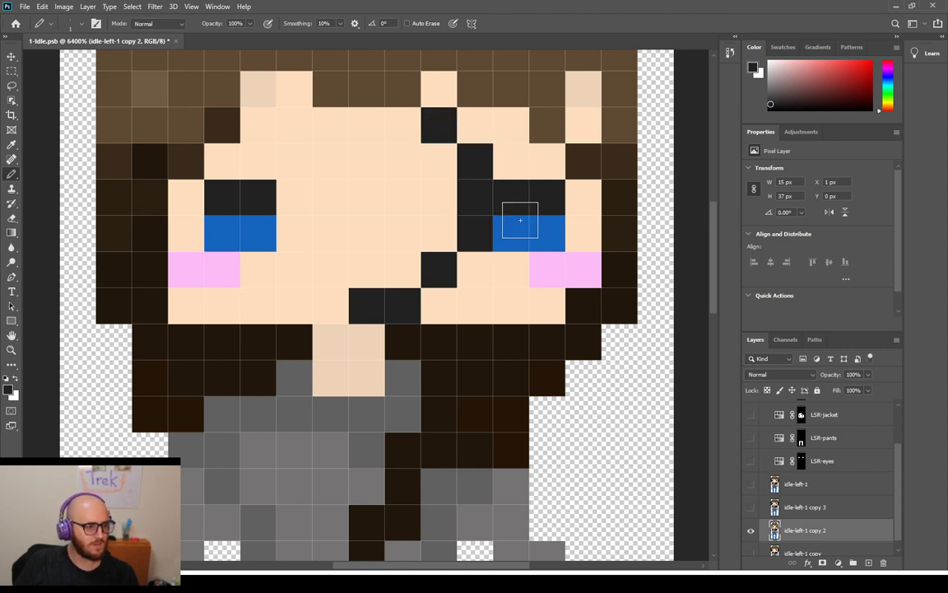
key("ctrl+z")
key("ctrl+z")
key("ctrl+z")
key("ctrl+z")
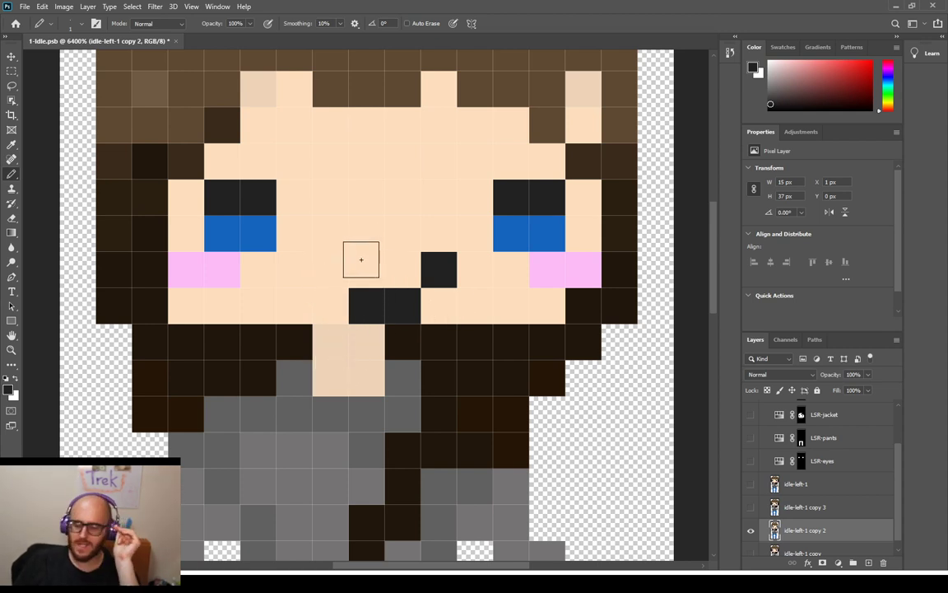
Erase the character's viewer-left arm and hand, plus the jacket pixels beside the torso up to the shoulder
scroll(402, 284, "down", 2)
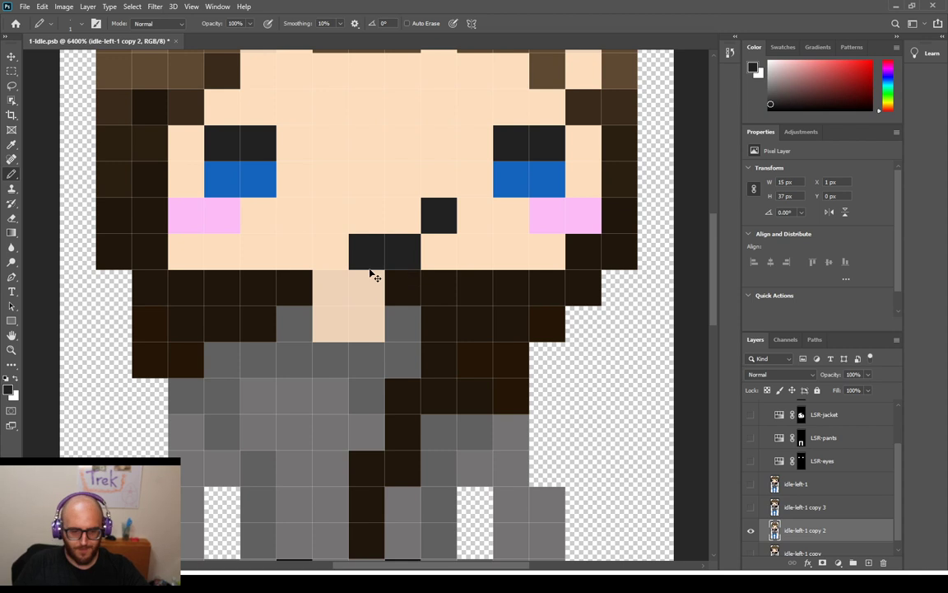
scroll(371, 271, "down", 1)
scroll(321, 365, "down", 2)
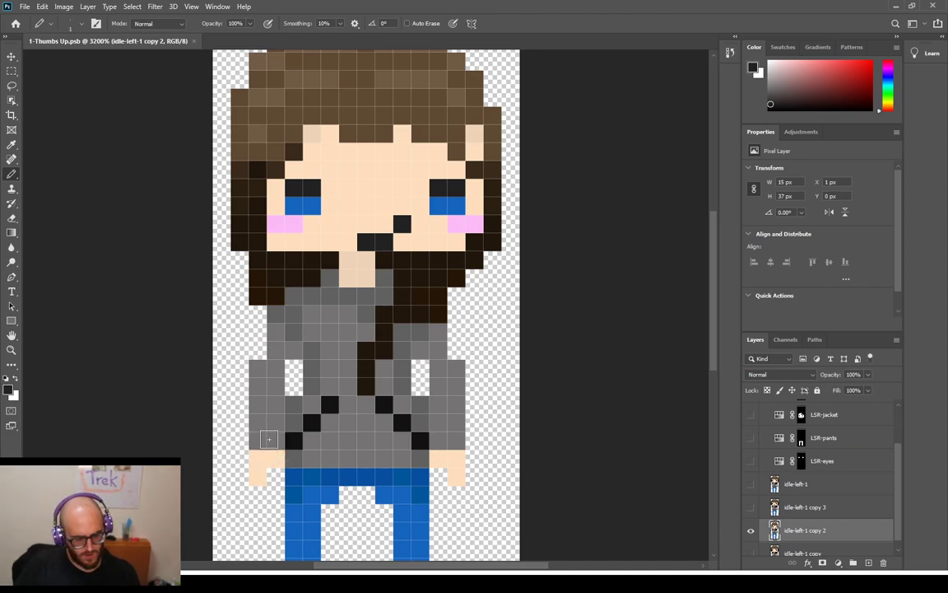
key("e")
left_click(276, 458)
mouse_move(258, 481)
left_mouse_down()
mouse_move(265, 447)
mouse_move(269, 460)
mouse_move(268, 356)
mouse_move(272, 410)
left_mouse_up()
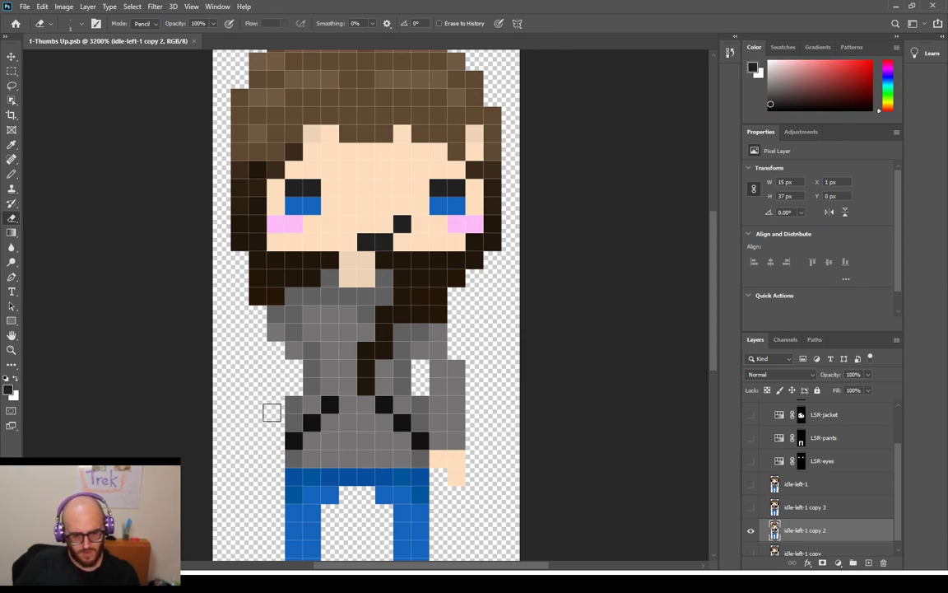
left_click_drag(295, 313, 292, 339)
left_click(294, 314)
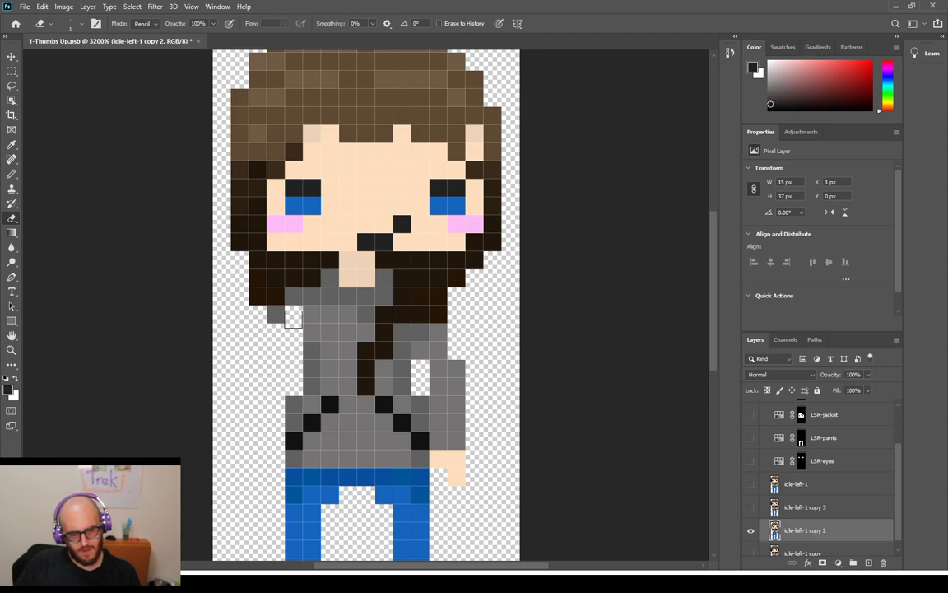
Repaint the viewer-left shoulder and upper sleeve in sampled jacket grey, with darker grey pixels as shading
key("b")
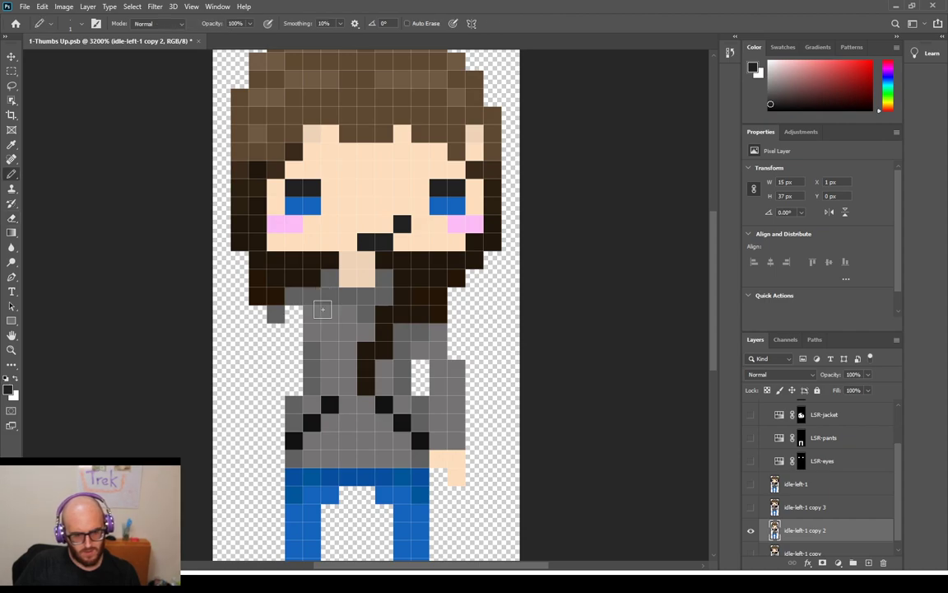
key("ctrl+z")
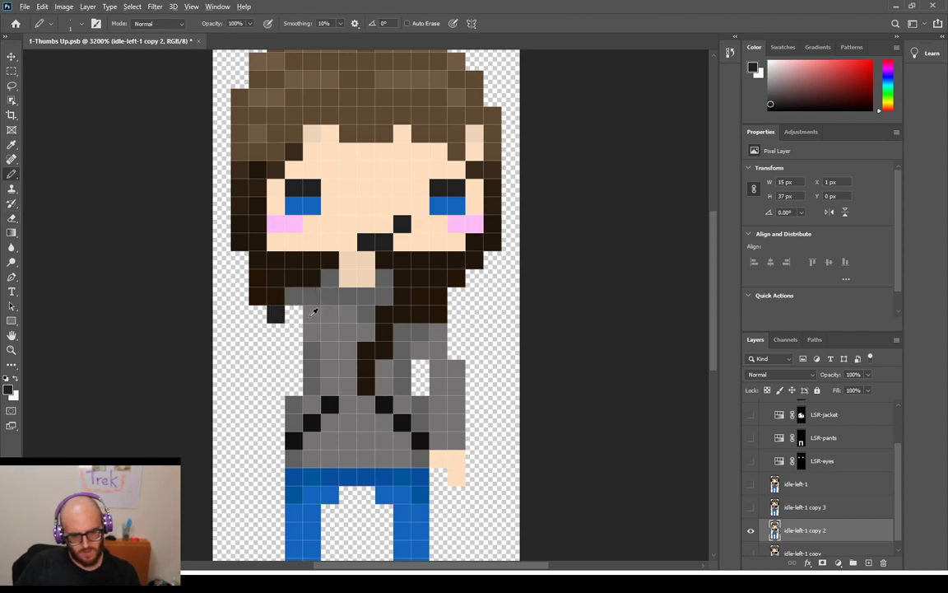
left_click(277, 314, "alt")
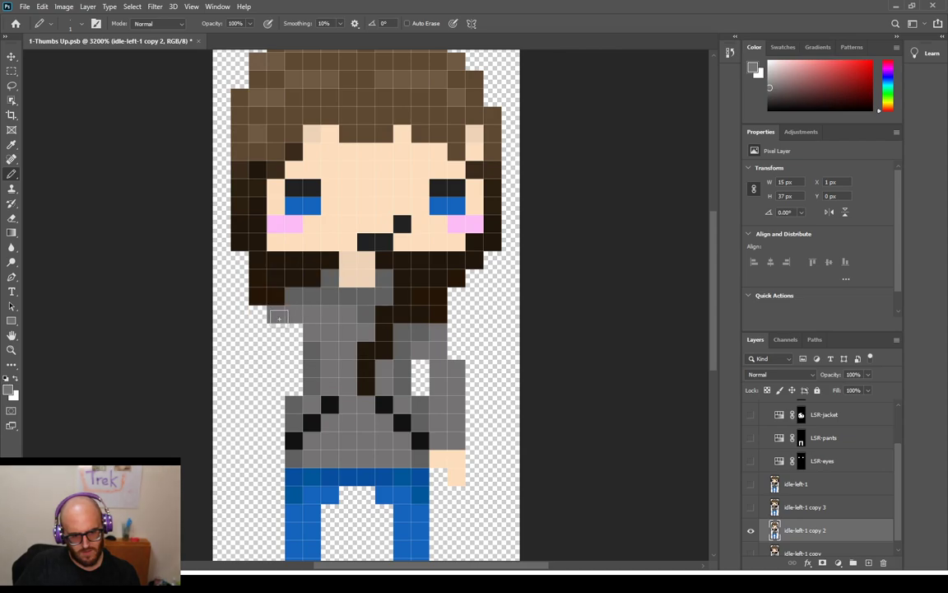
left_click_drag(278, 314, 290, 333)
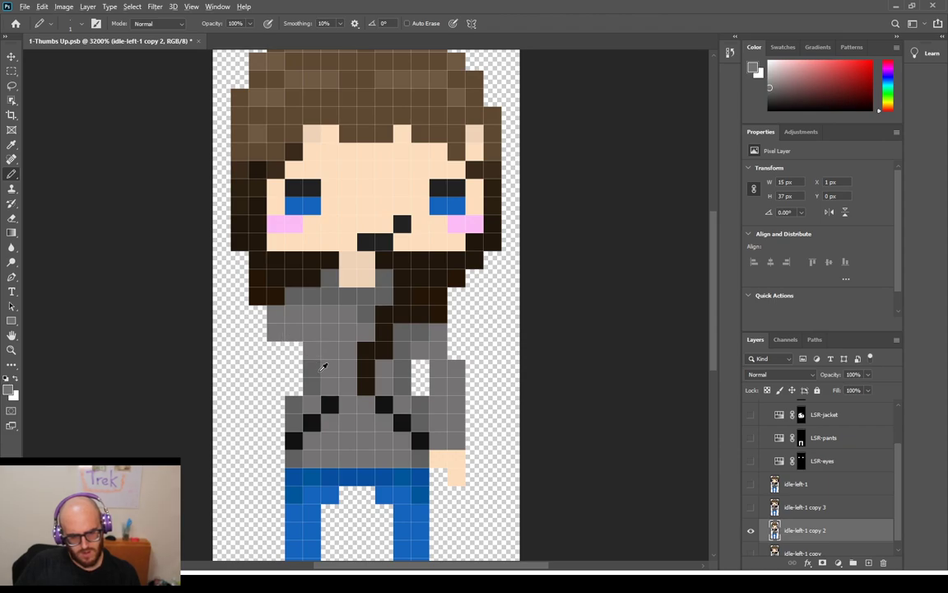
left_click(288, 334, "alt")
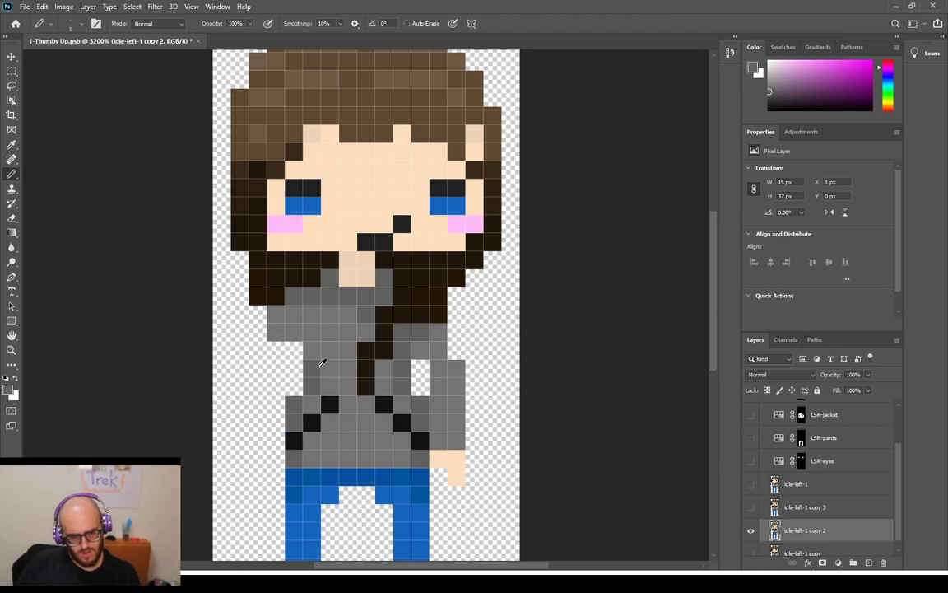
left_click(281, 314, "alt")
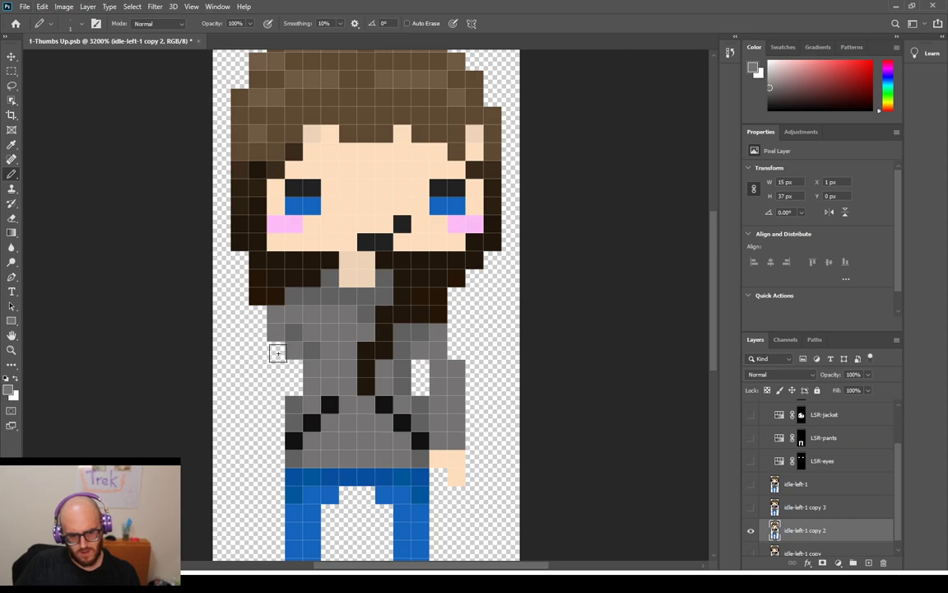
left_click(278, 353)
left_click(293, 368)
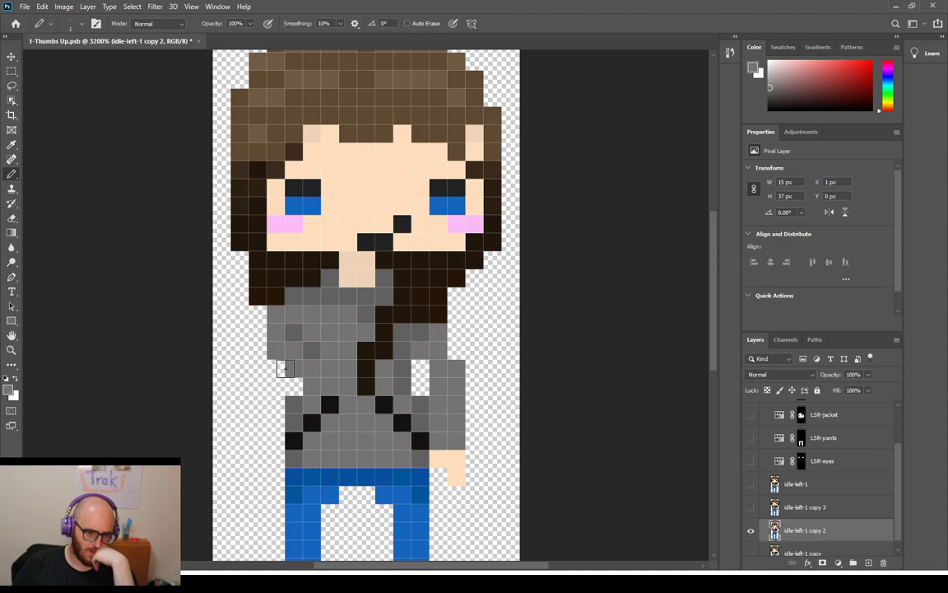
Paint a raised hand in sampled skin tones at the end of the viewer-left sleeve, and fill its inner pixels with jacket grey
left_click(455, 474, "alt")
left_click(276, 352)
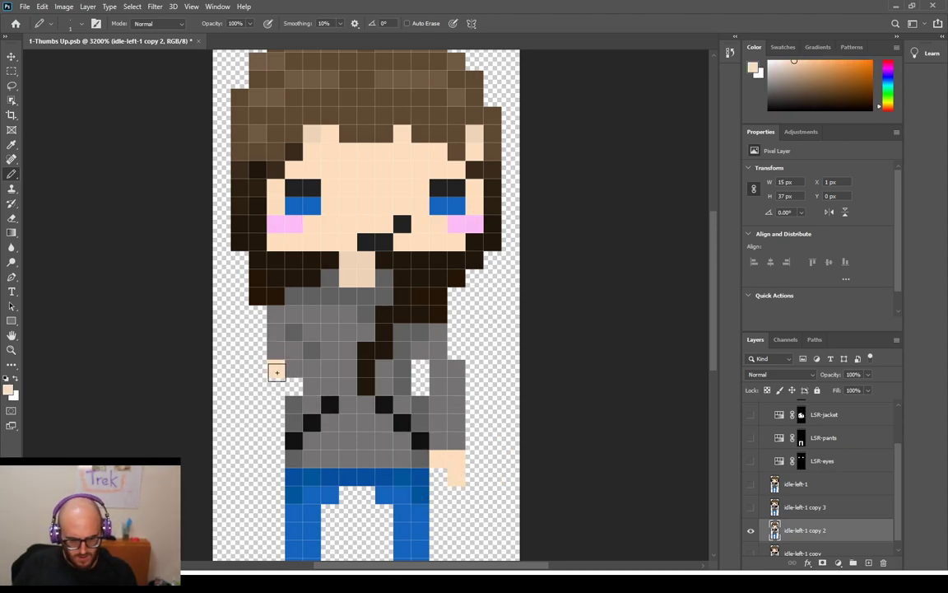
mouse_move(284, 370)
left_mouse_down()
mouse_move(293, 371)
mouse_move(276, 387)
left_mouse_up()
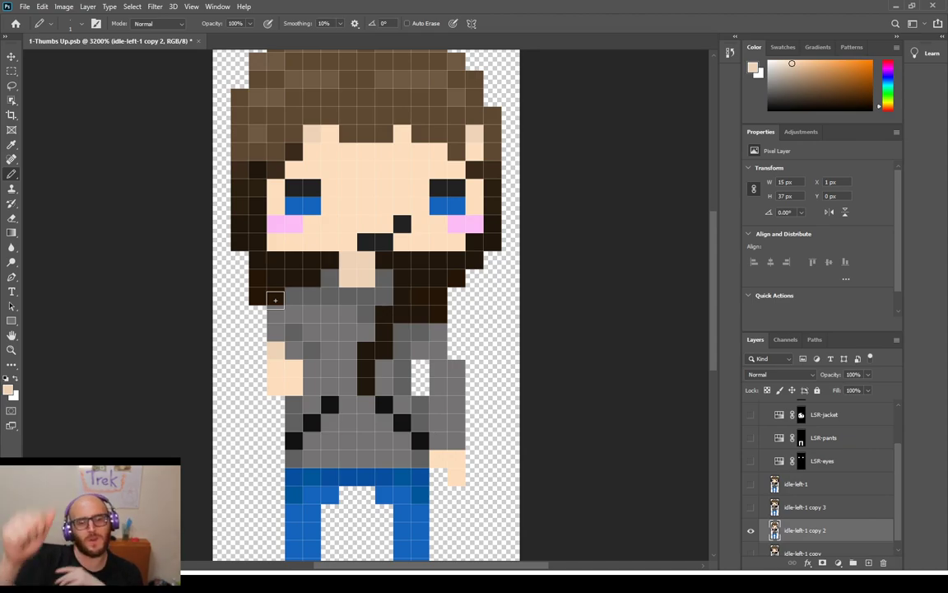
left_click(258, 350)
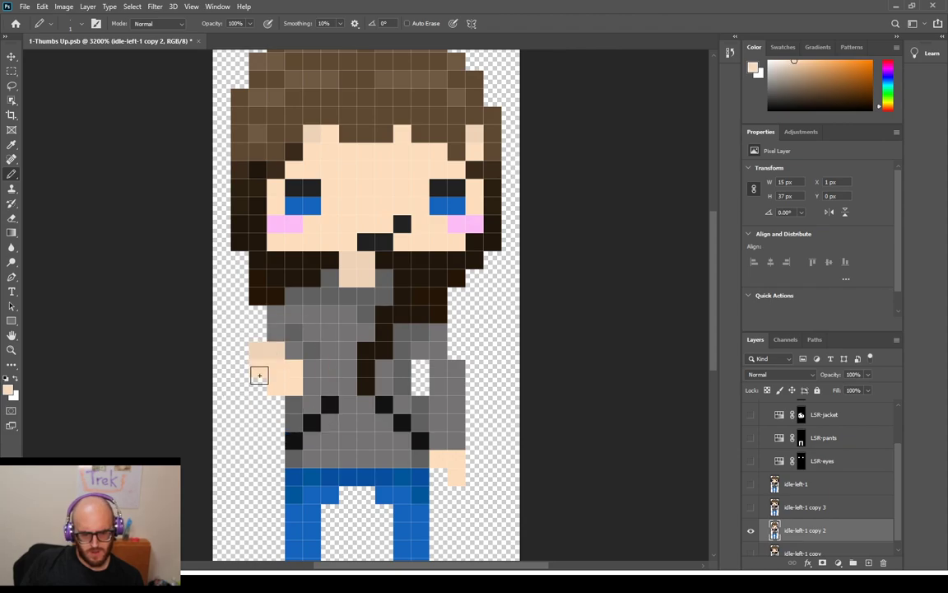
left_click(297, 342, "alt")
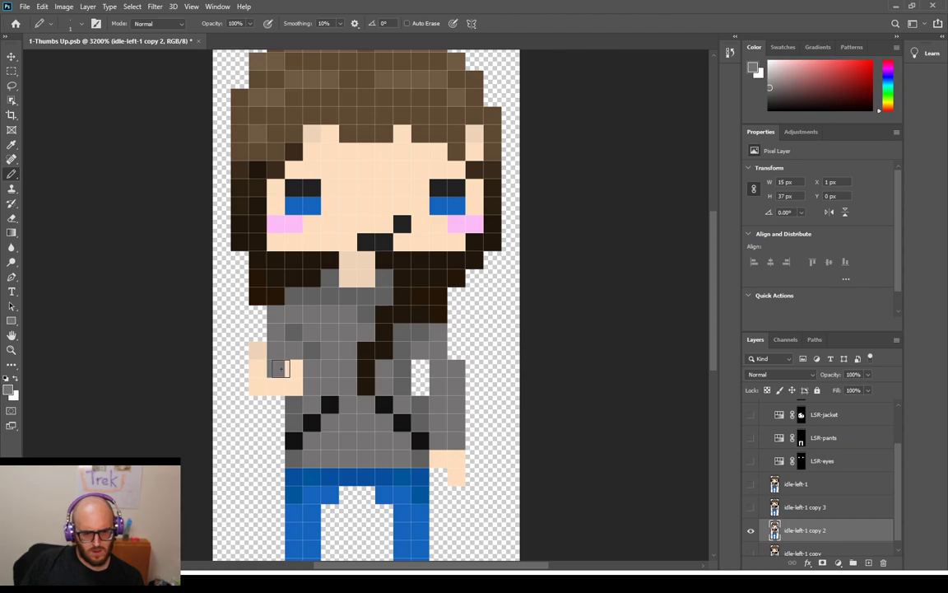
Shift the raised hand outward and up by adding thumb and palm pixels in skin tones and erasing its lowest row
left_click(279, 372, "alt")
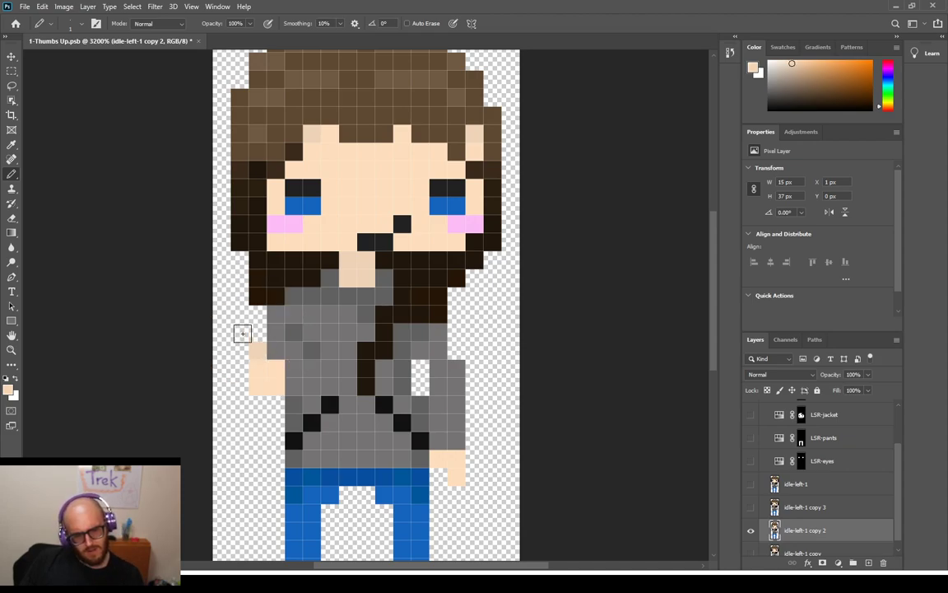
left_click(242, 333)
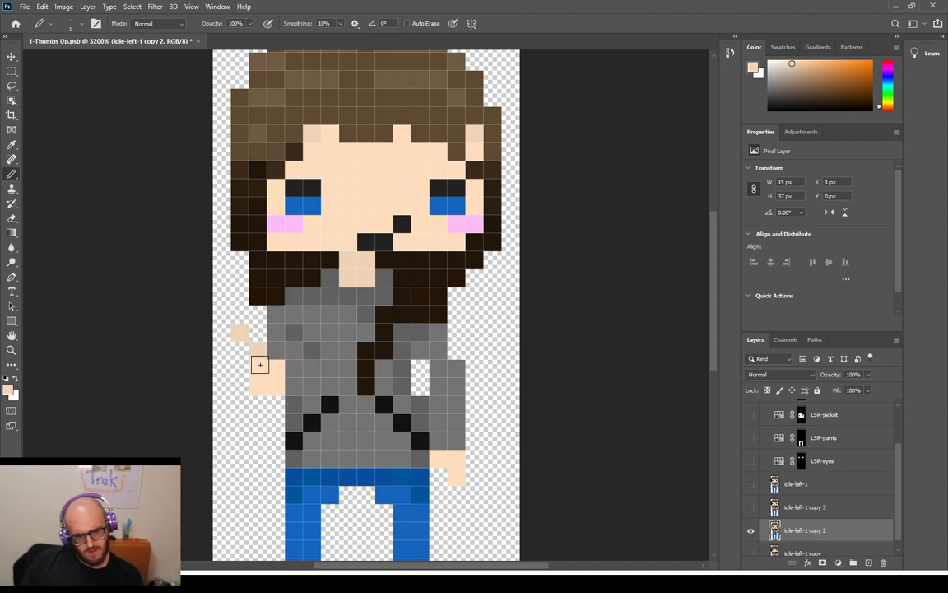
left_click(244, 352)
left_click(242, 366)
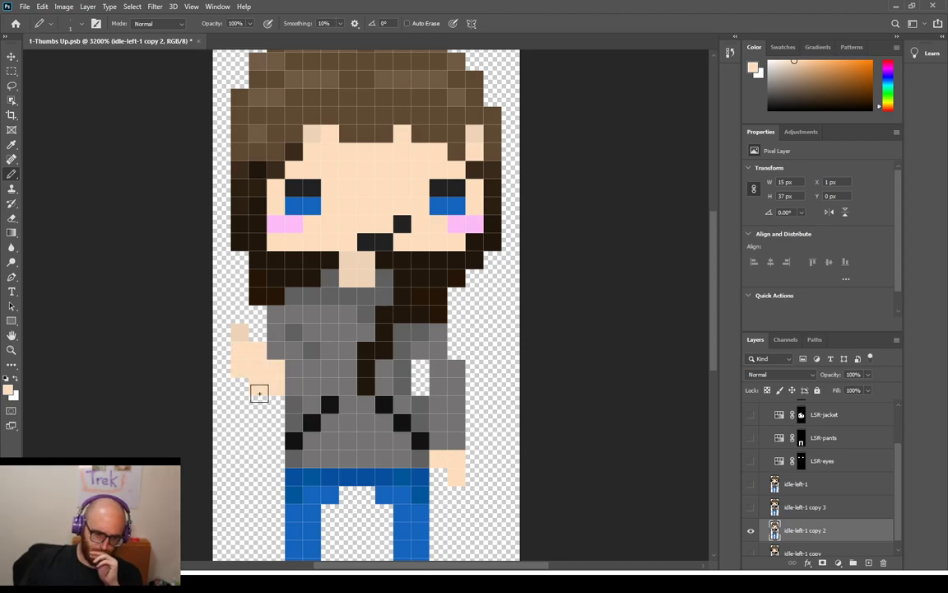
key("e")
left_click_drag(250, 387, 268, 387)
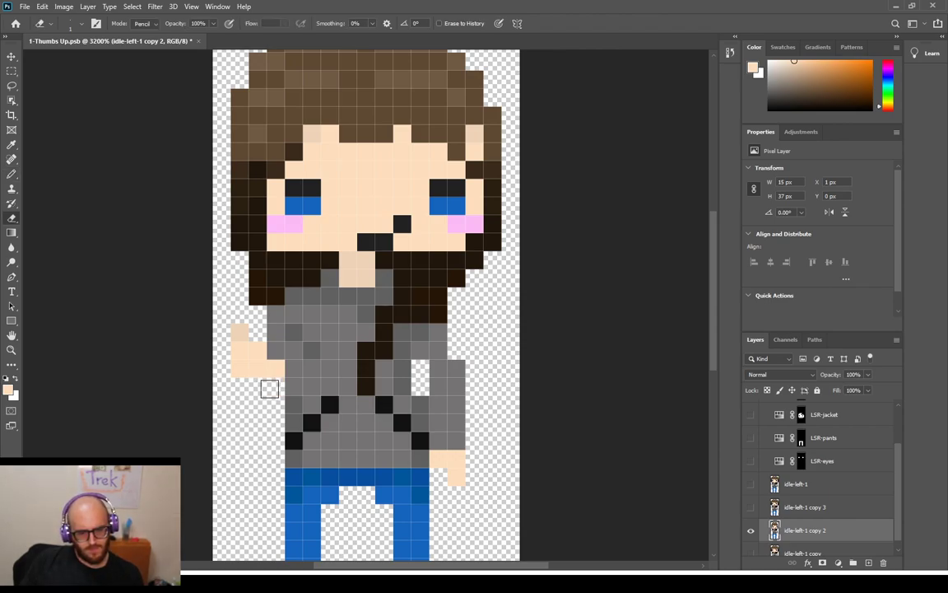
Extend the viewer-left sleeve to the hand by painting its inner pixel and the pixel beside the thumb grey
key("b")
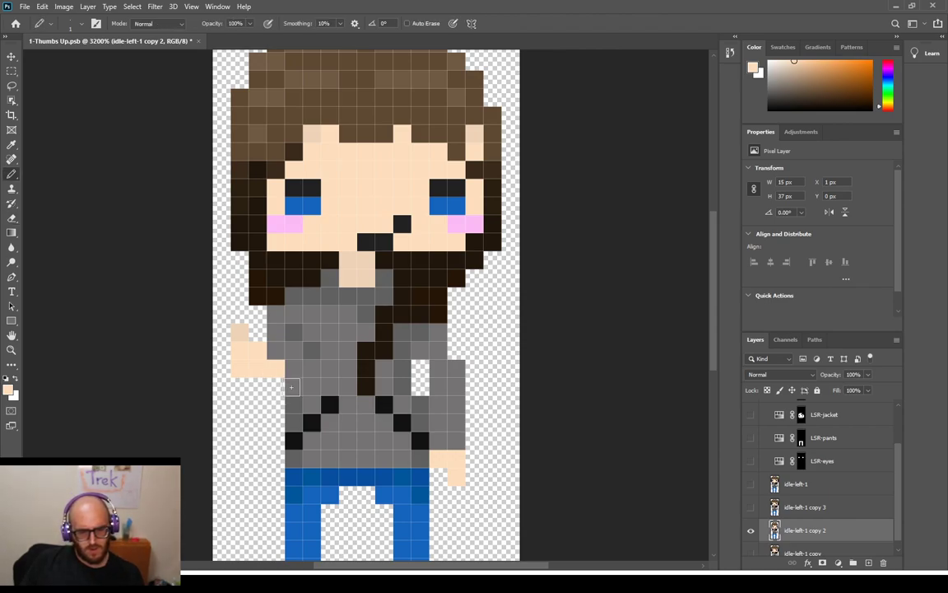
key("x")
left_click(297, 380, "alt")
left_click(276, 350)
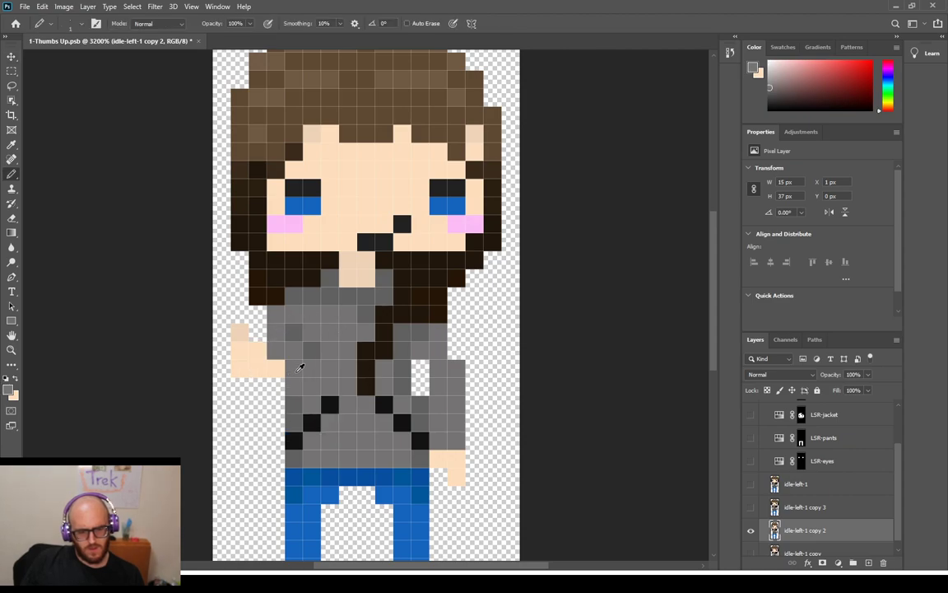
left_click(259, 332)
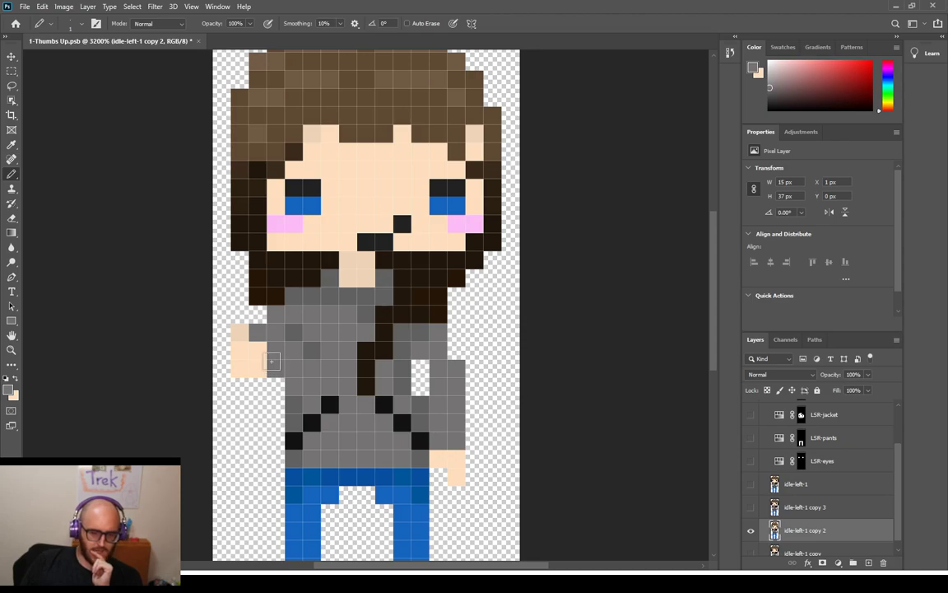
left_click(239, 333)
left_click(257, 353)
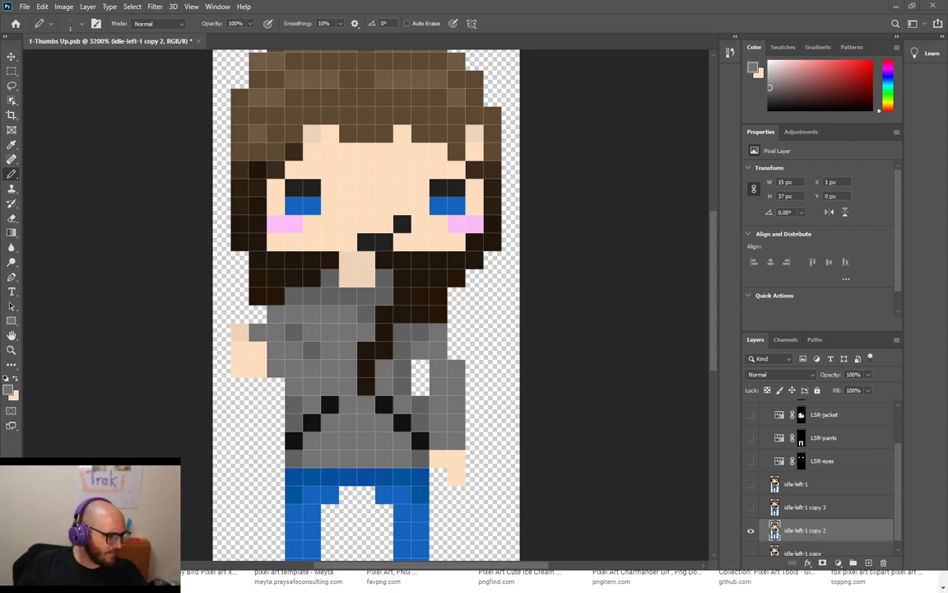
Switch to the sprite sheet in Illustrator and to the browser's pixel-art image results to look for pose references
key("alt+Tab")
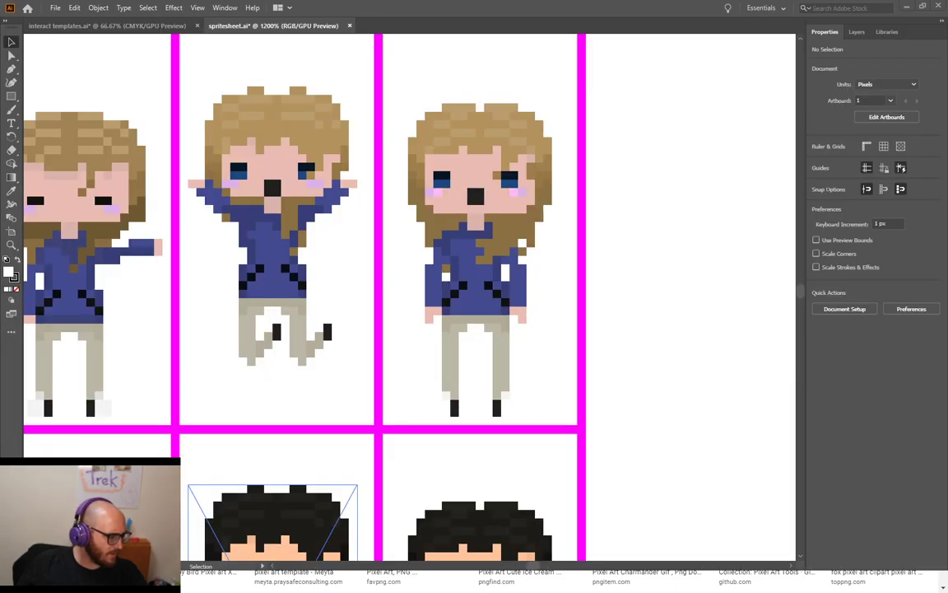
key("alt+Tab")
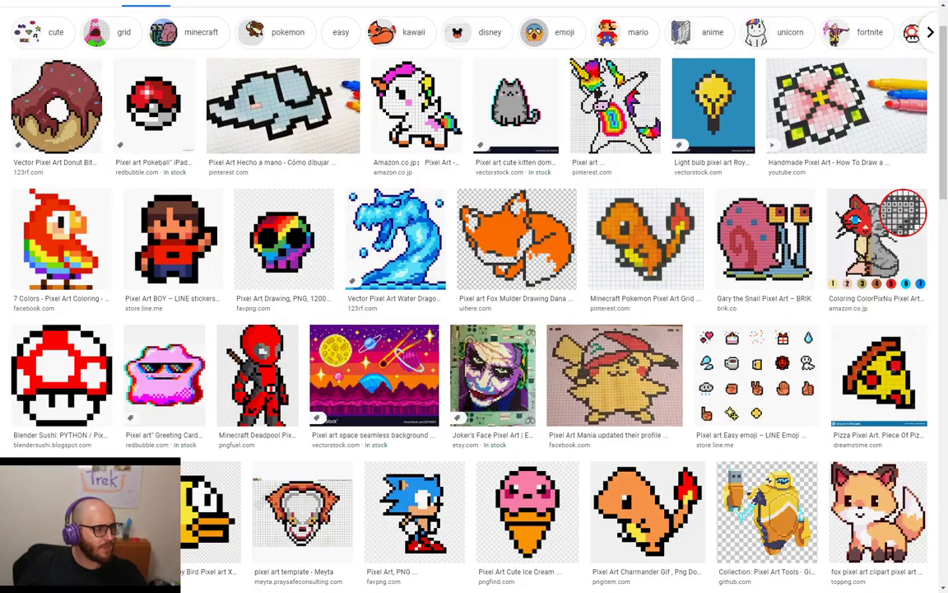
scroll(670, 287, "down", 2)
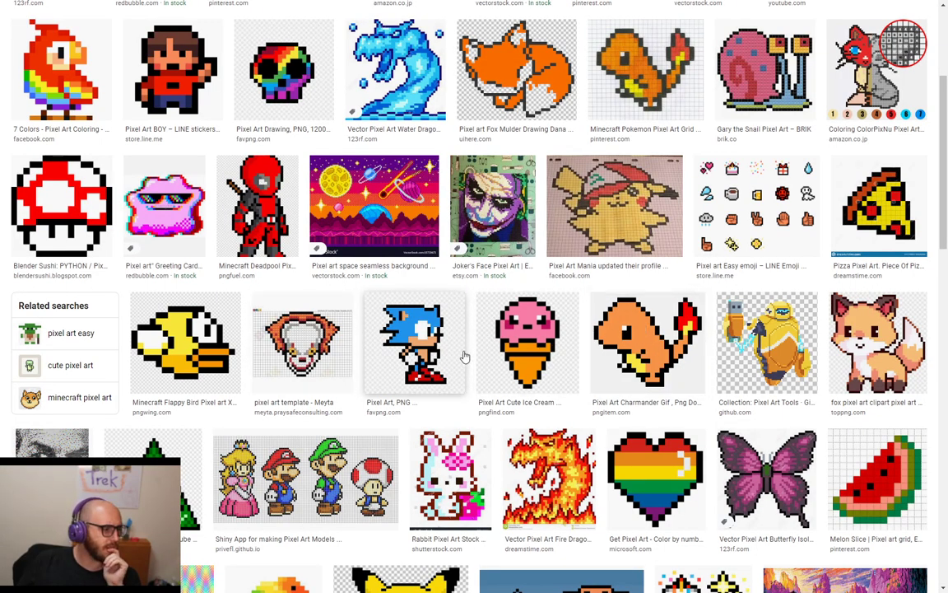
Look through the pixel-art image results for a character with a usable raised-hand pose
scroll(604, 359, "down", 3)
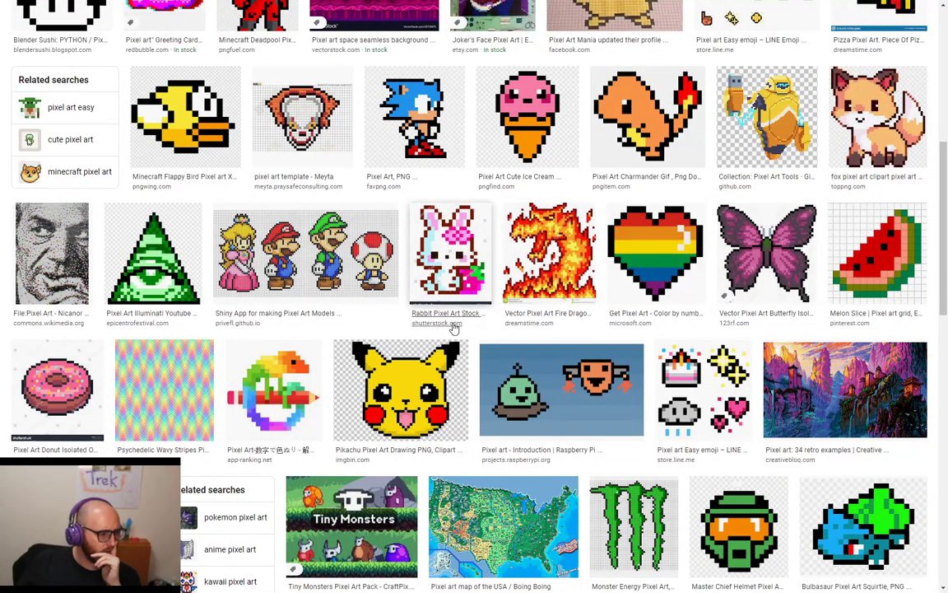
scroll(453, 327, "up", 5)
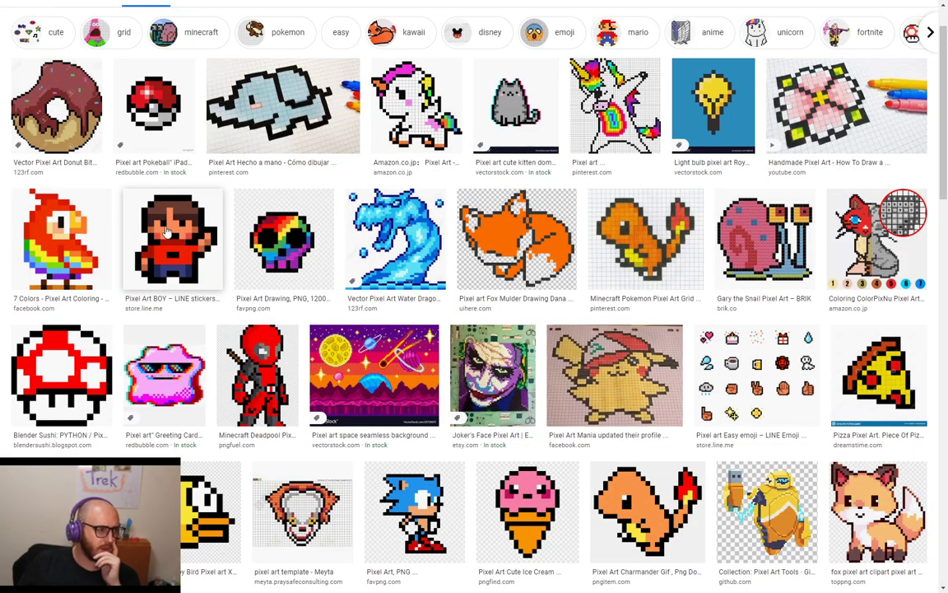
scroll(509, 274, "up", 1)
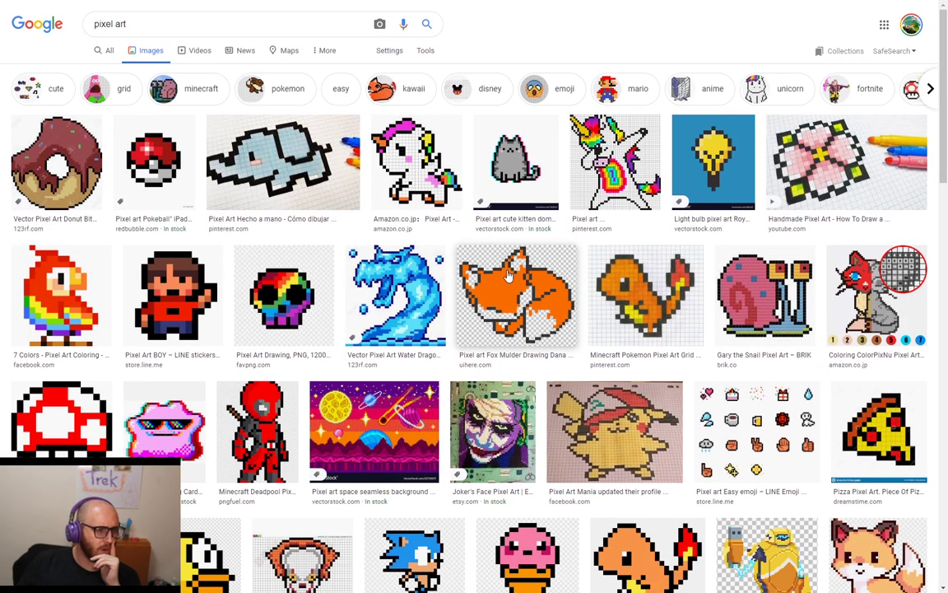
scroll(509, 277, "down", 15)
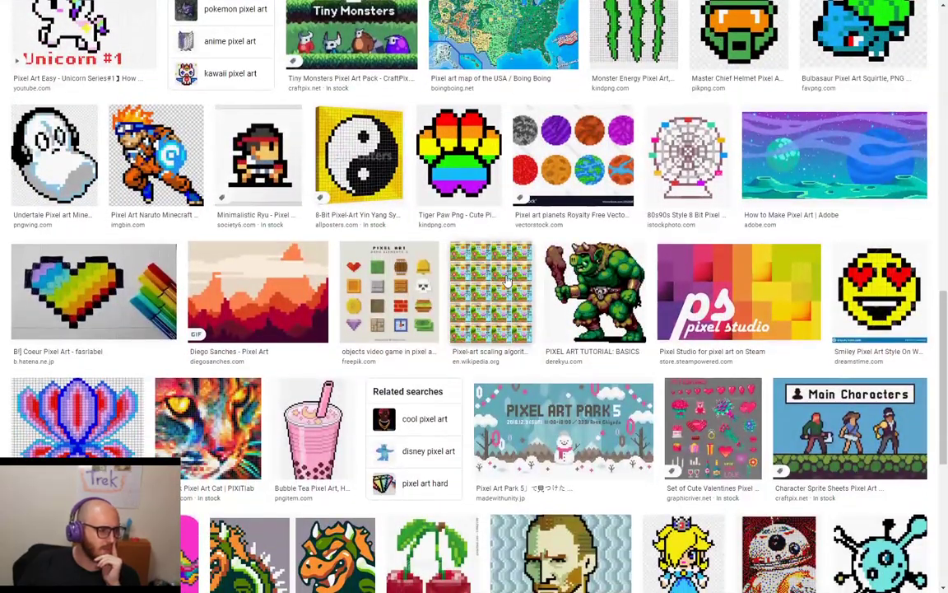
scroll(506, 274, "up", 1)
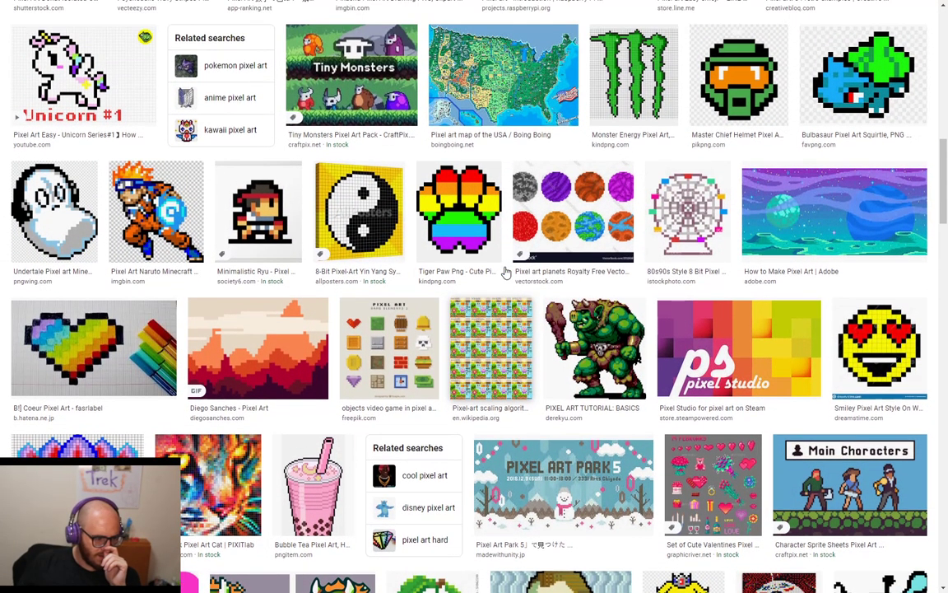
scroll(506, 274, "up", 15)
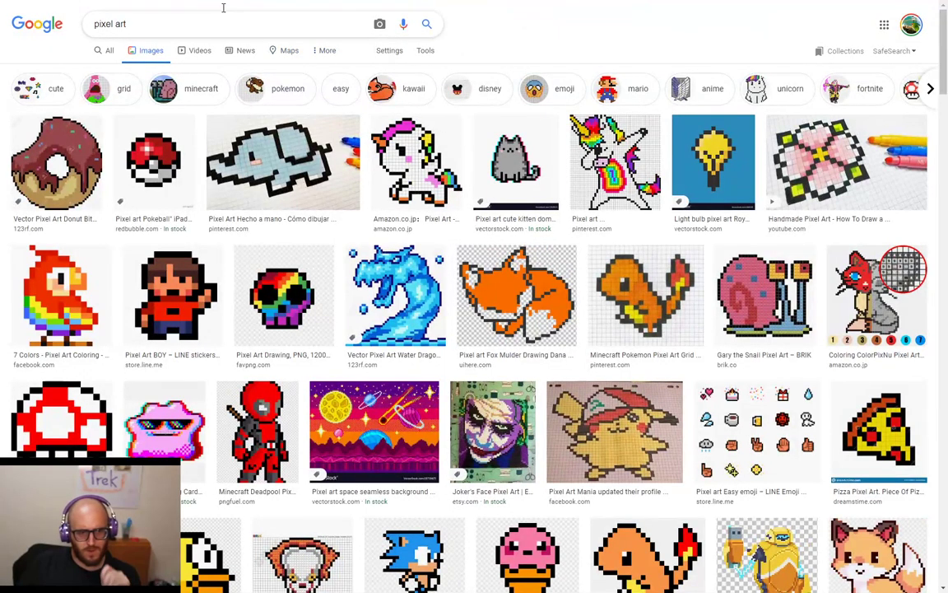
Search the images for "pixel art thumbs up" and examine the results for small characters showing the gesture
left_click(193, 22)
type("thu")
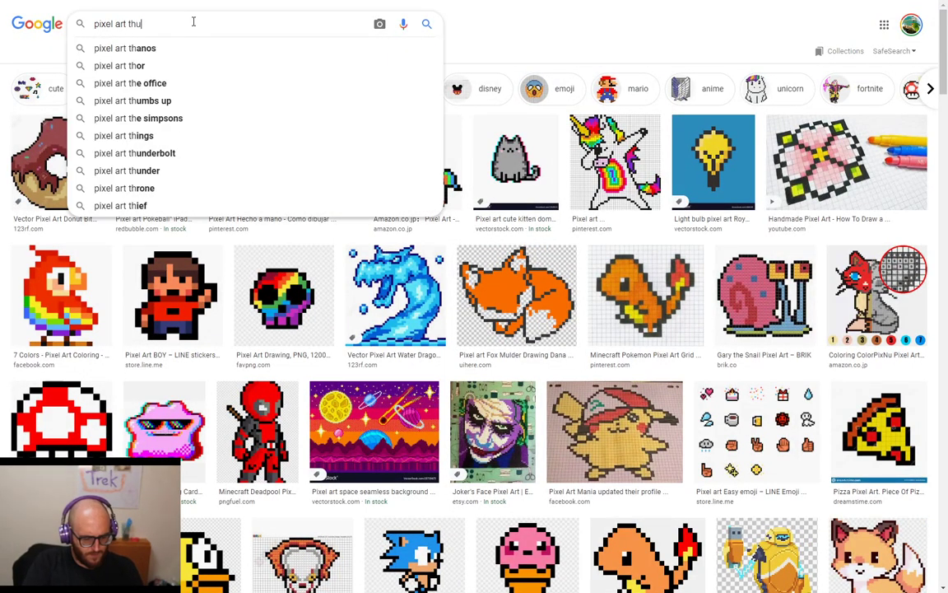
type("mbs up")
key("Return")
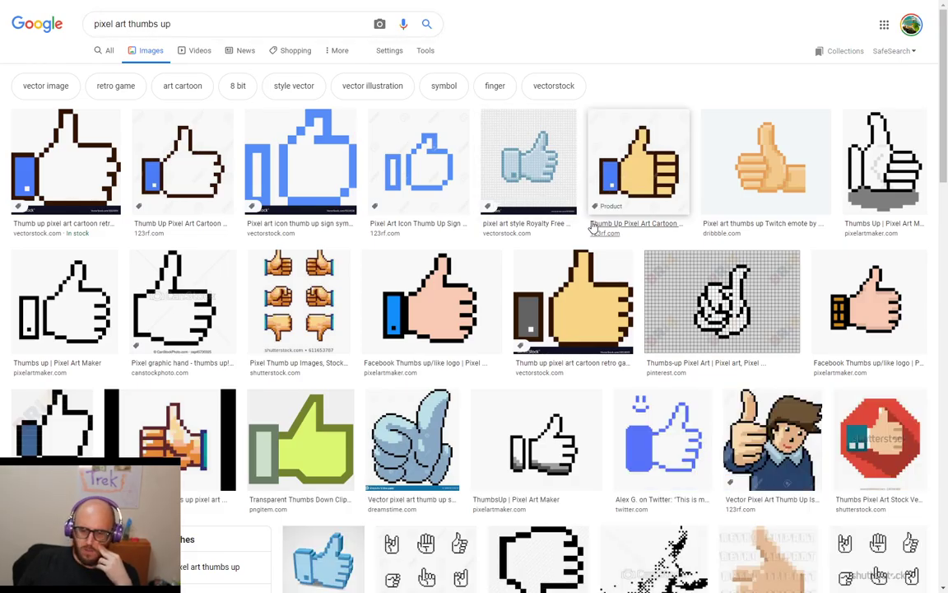
scroll(700, 257, "down", 3)
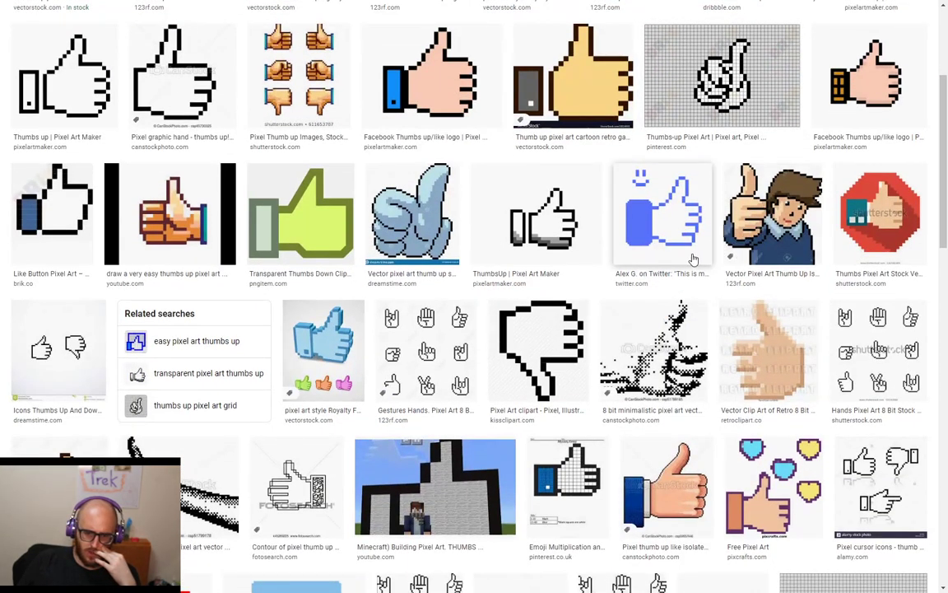
scroll(700, 256, "down", 3)
scroll(692, 261, "down", 1)
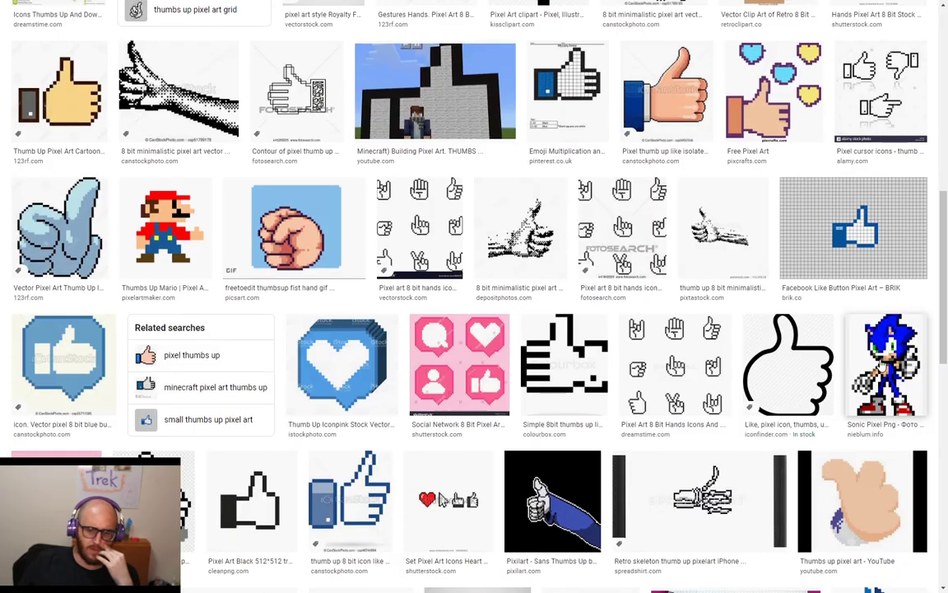
scroll(880, 365, "down", 3)
scroll(881, 365, "down", 3)
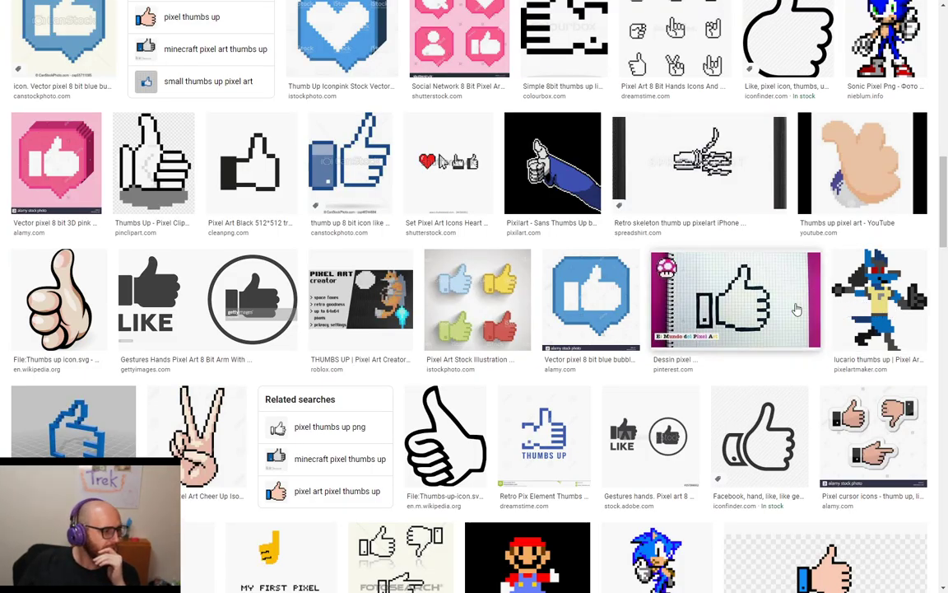
scroll(539, 315, "down", 2)
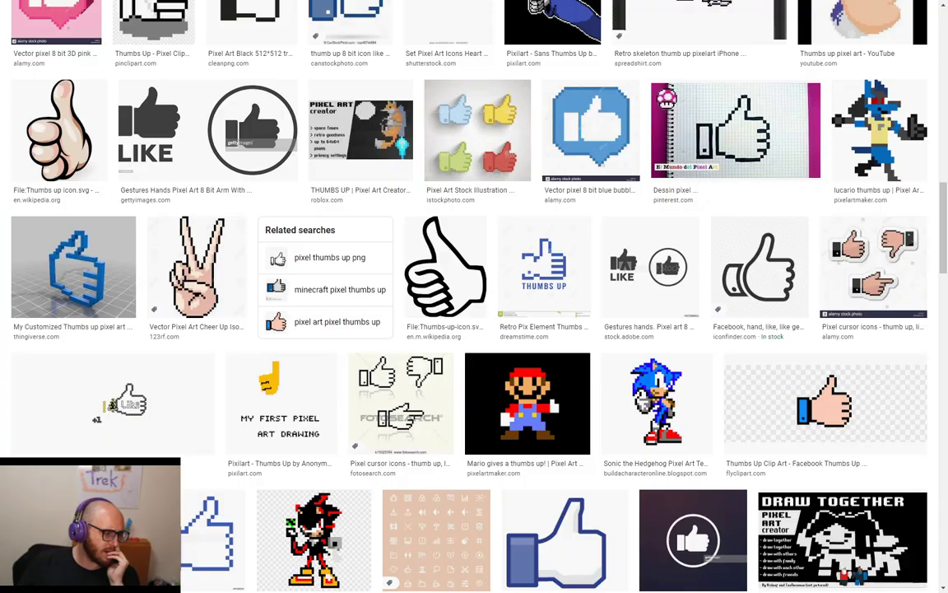
Switch back to the Thumbs Up sprite in Photoshop and paint a thumb pixel and two outer palm pixels in skin tones
key("alt+Tab")
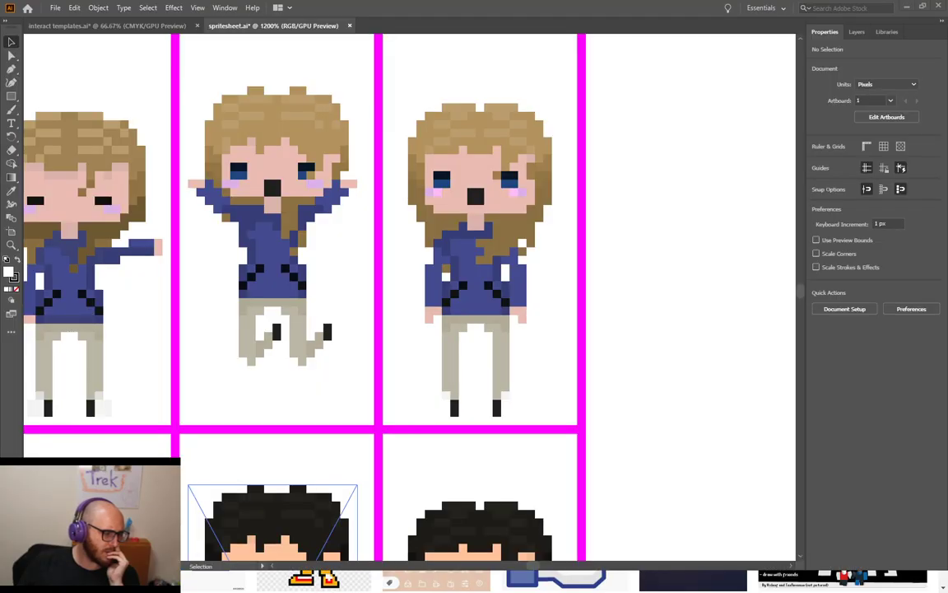
key("alt+Tab")
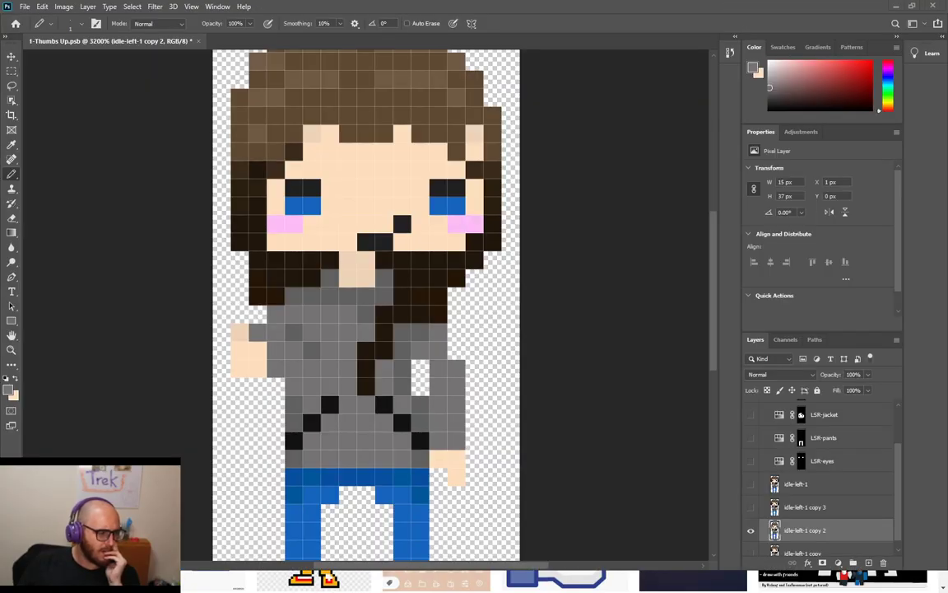
left_click(241, 329, "alt")
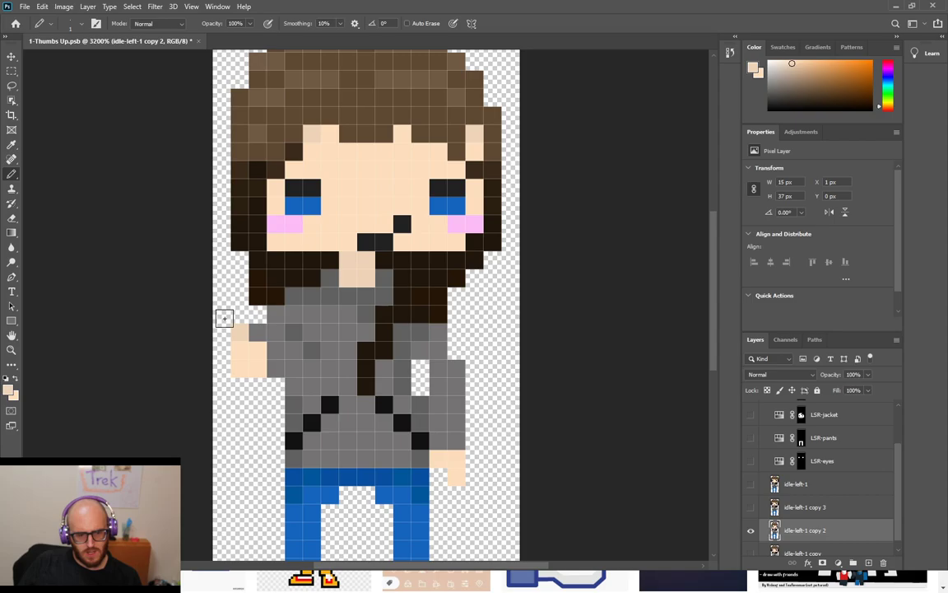
left_click(223, 315)
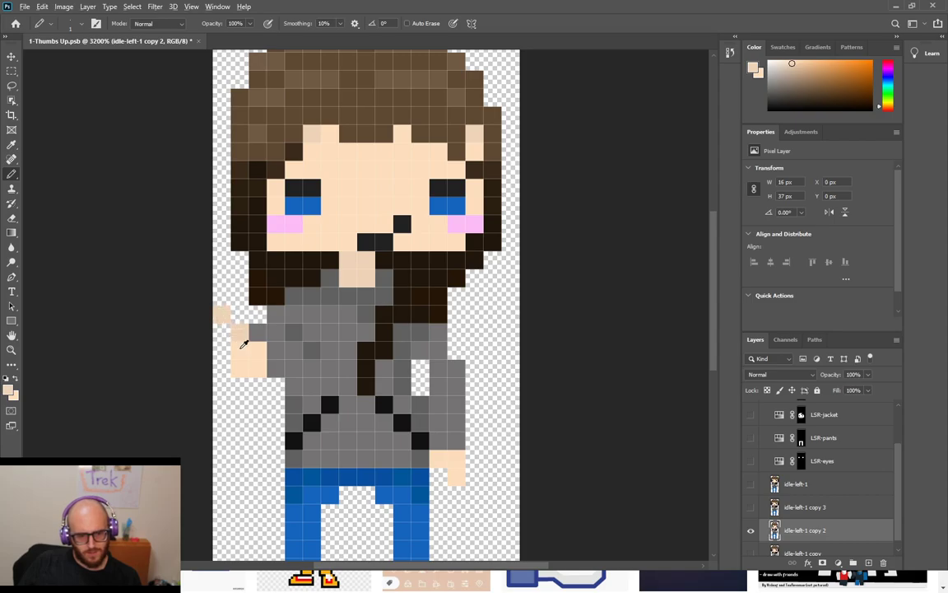
left_click(224, 332)
left_click(223, 349)
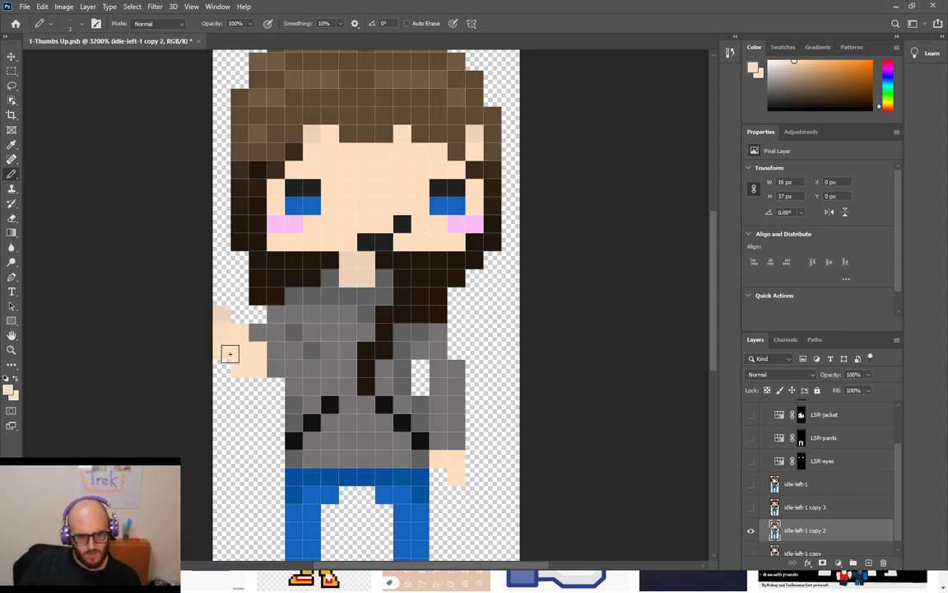
Extend the viewer-left sleeve to the hand in jacket grey and erase the row beneath the arm and the pixel above the sleeve
left_click(263, 363, "alt")
left_click_drag(263, 367, 236, 366)
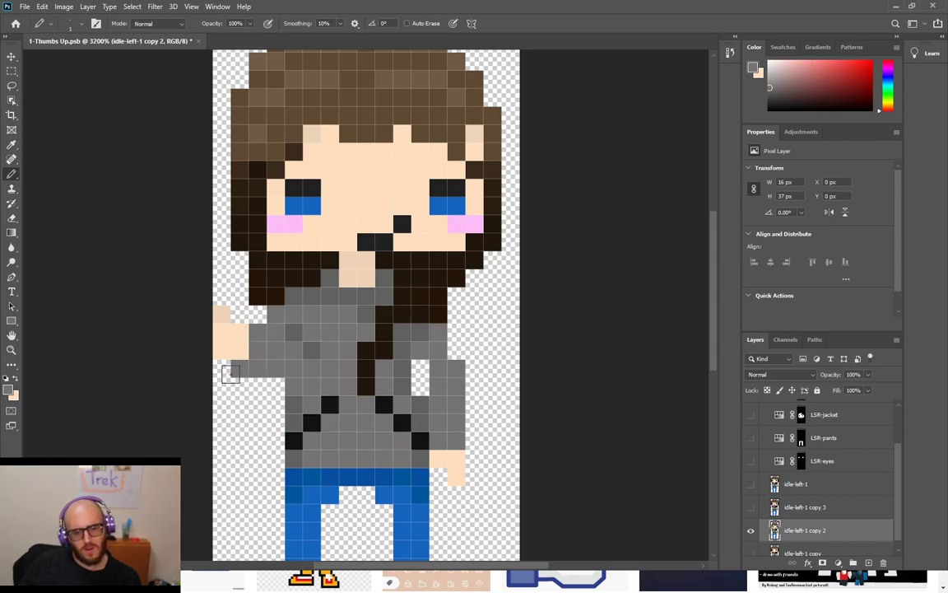
key("e")
left_click_drag(231, 368, 245, 368)
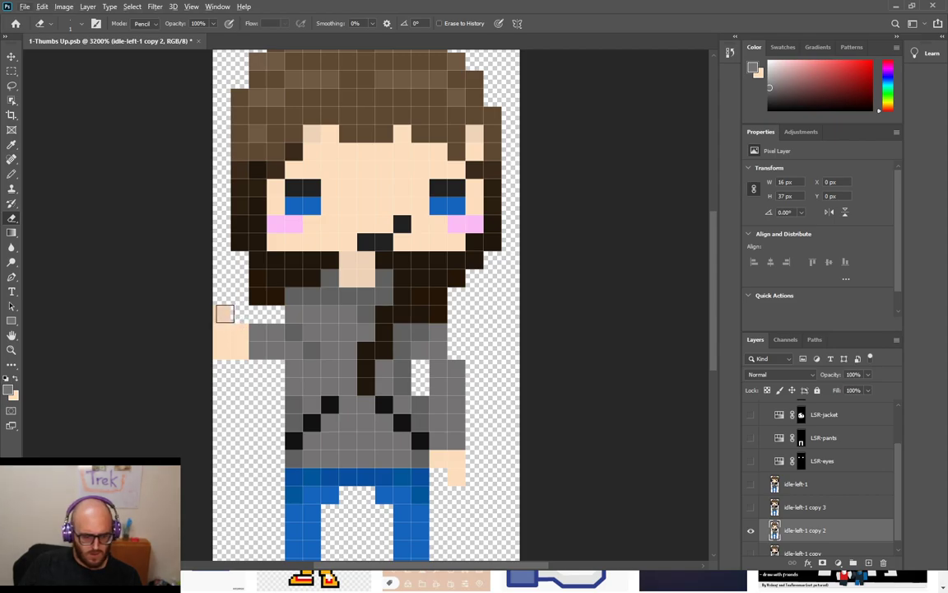
Raise the hand one pixel by painting a new thumb tip and upper palm row in skin tones and erasing the lowest row
key("b")
left_click(224, 311, "alt")
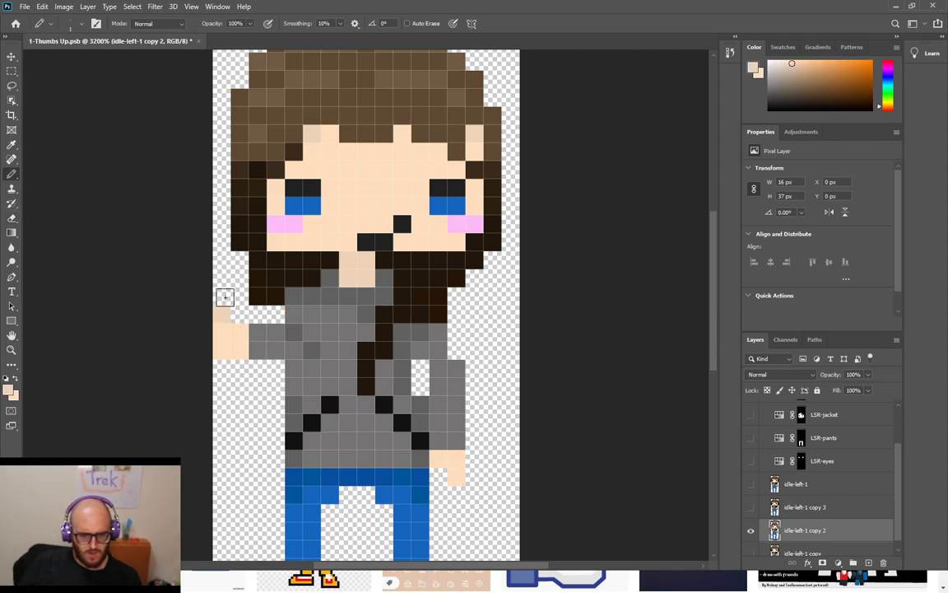
left_click(225, 294)
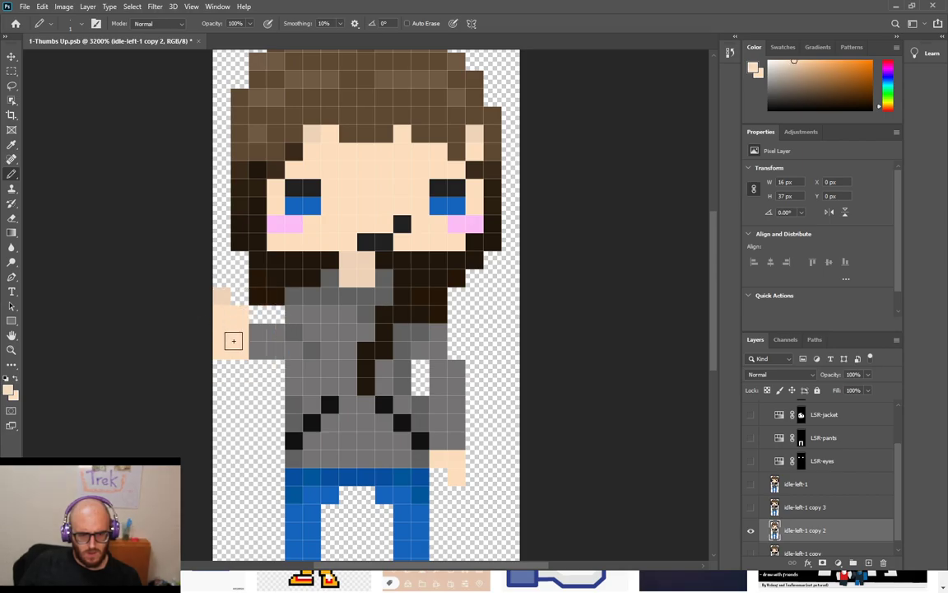
left_click(239, 313)
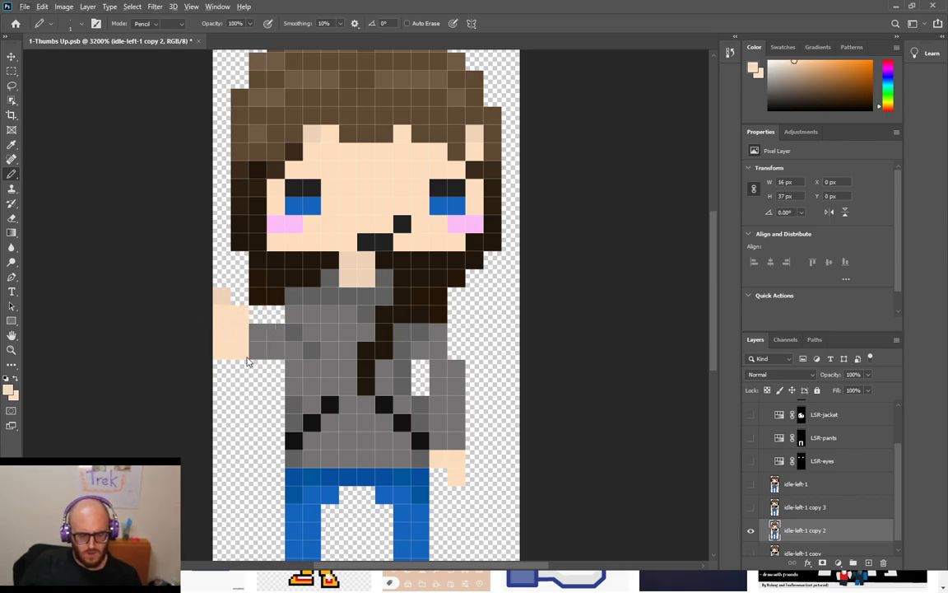
key("e")
left_click_drag(241, 350, 223, 352)
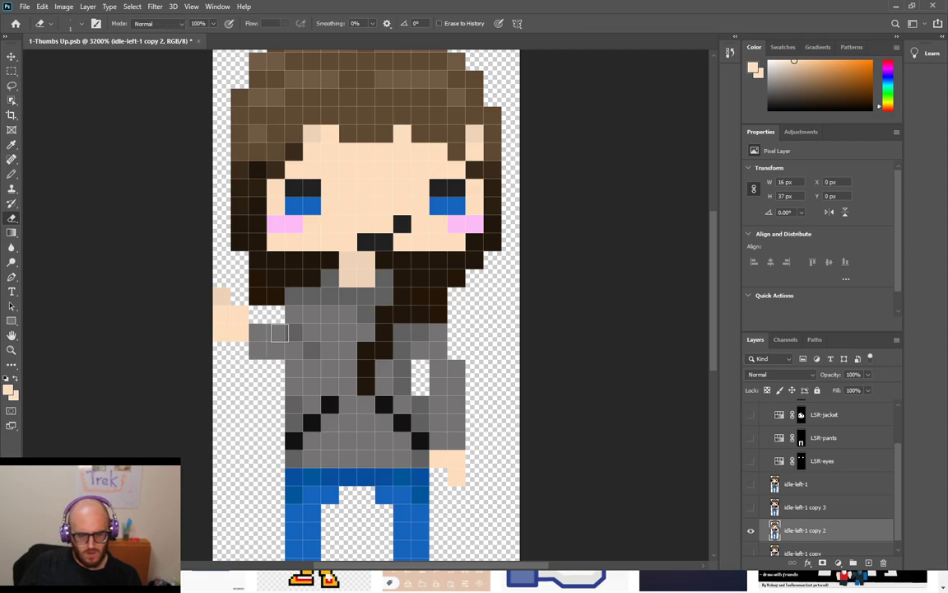
Raise the viewer-left sleeve by painting its upper row in jacket grey and erasing its lowest pixel nearest the hand
key("b")
left_click(257, 314)
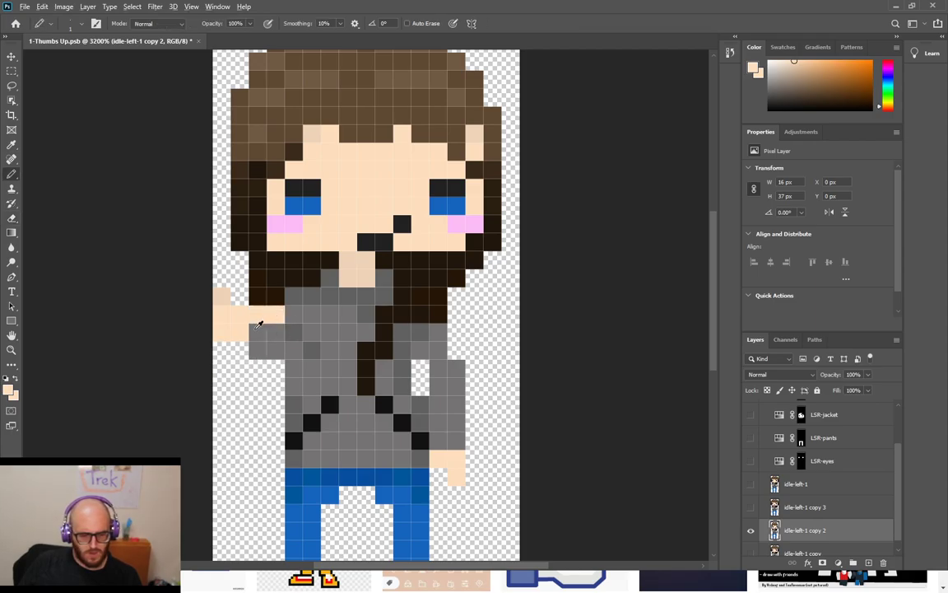
left_click(275, 318, "alt")
left_click(257, 313)
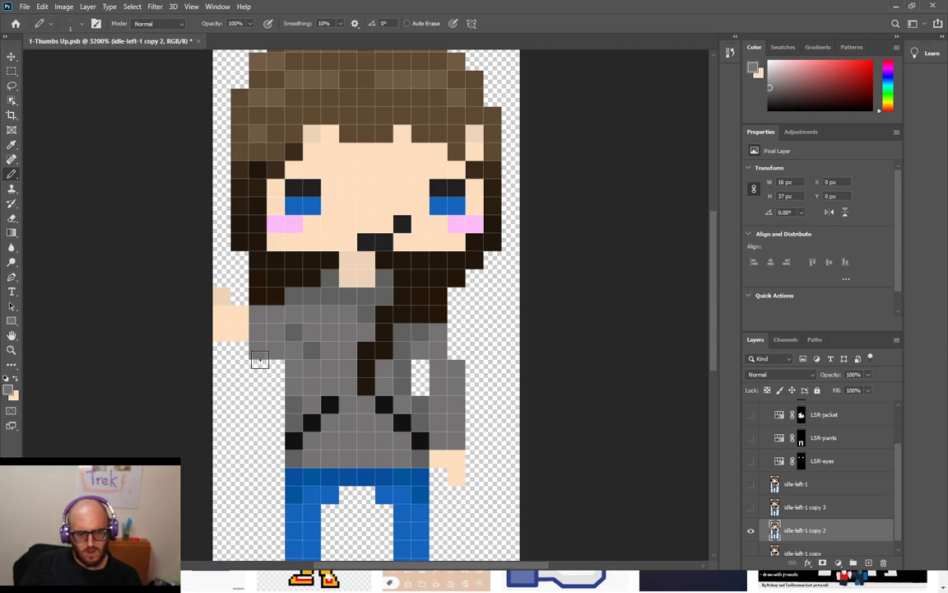
key("e")
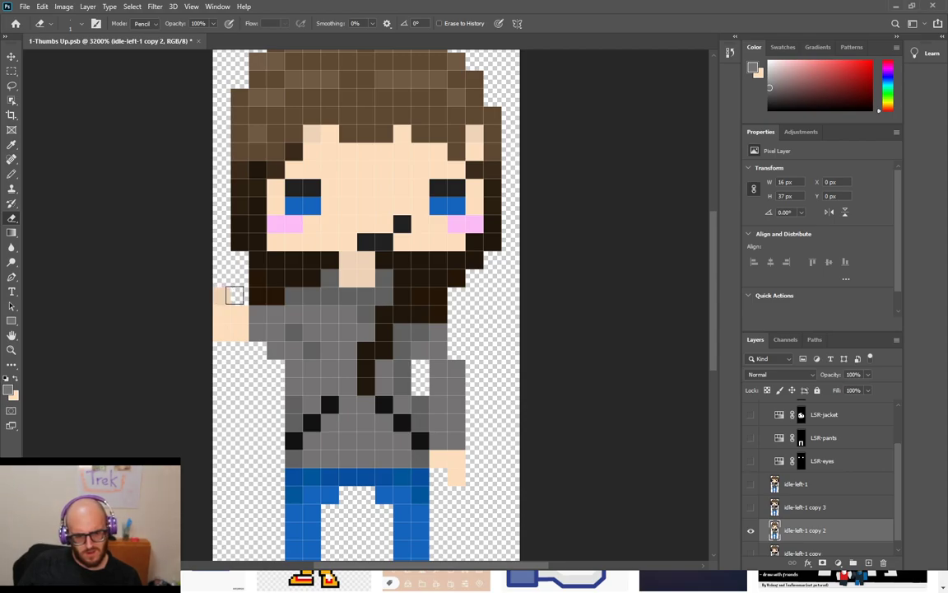
Move the thumb tip to the inner side of the hand by painting it in the darker skin tone and erasing the outer pixel
key("b")
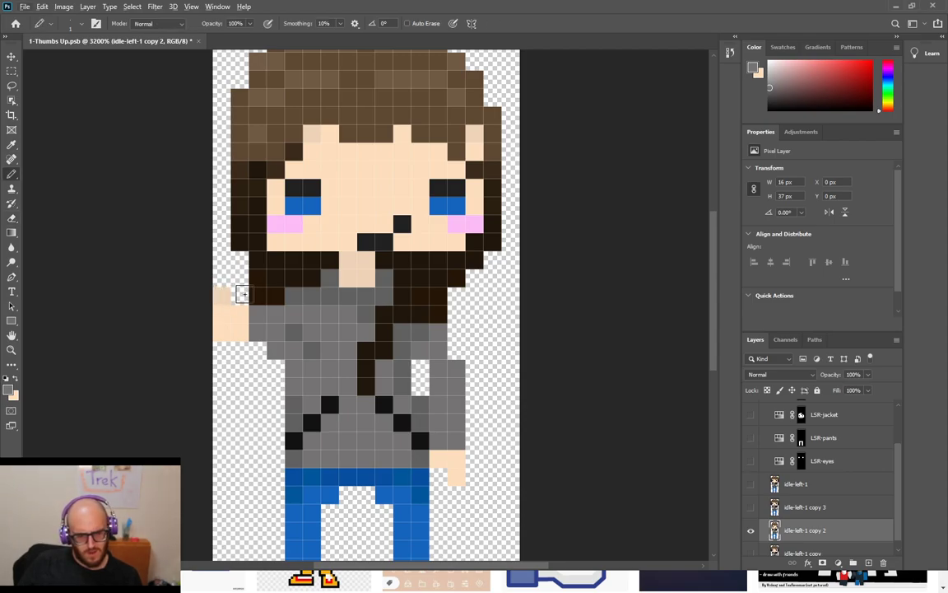
left_click(231, 294, "alt")
left_click_drag(239, 294, 221, 295)
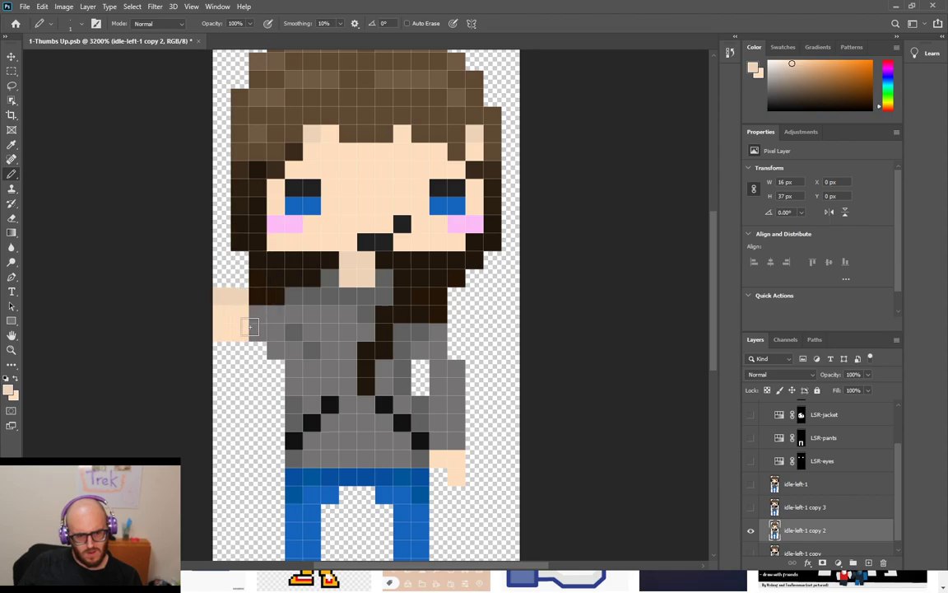
key("e")
left_click(223, 294)
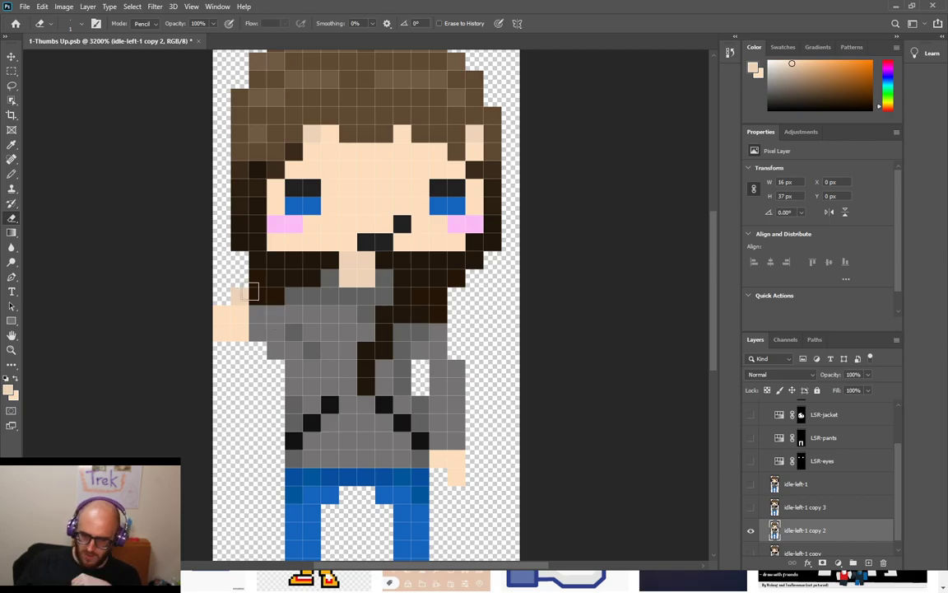
left_click(288, 292)
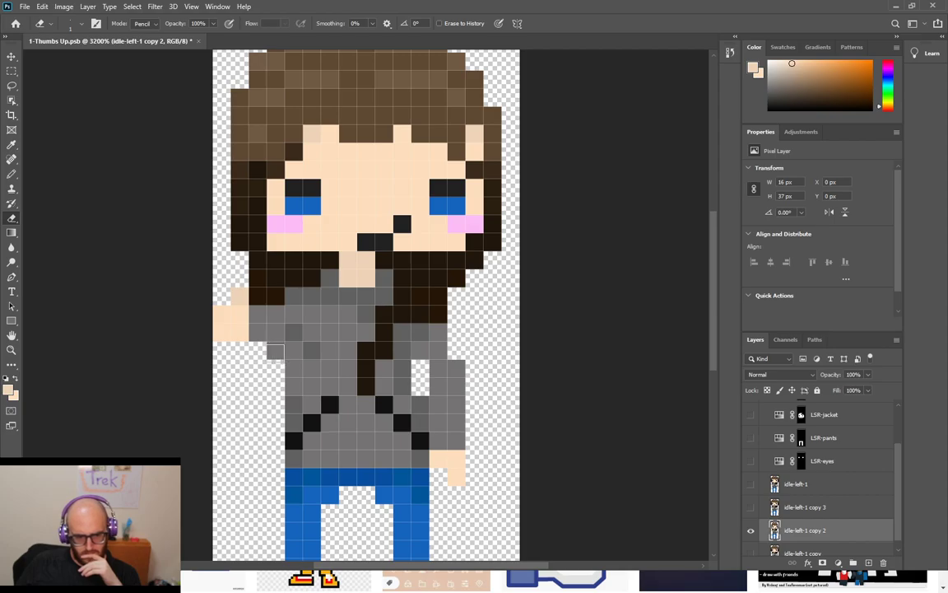
Cut away the jacket pixels directly below the viewer-left sleeve
key("b")
left_click(277, 350)
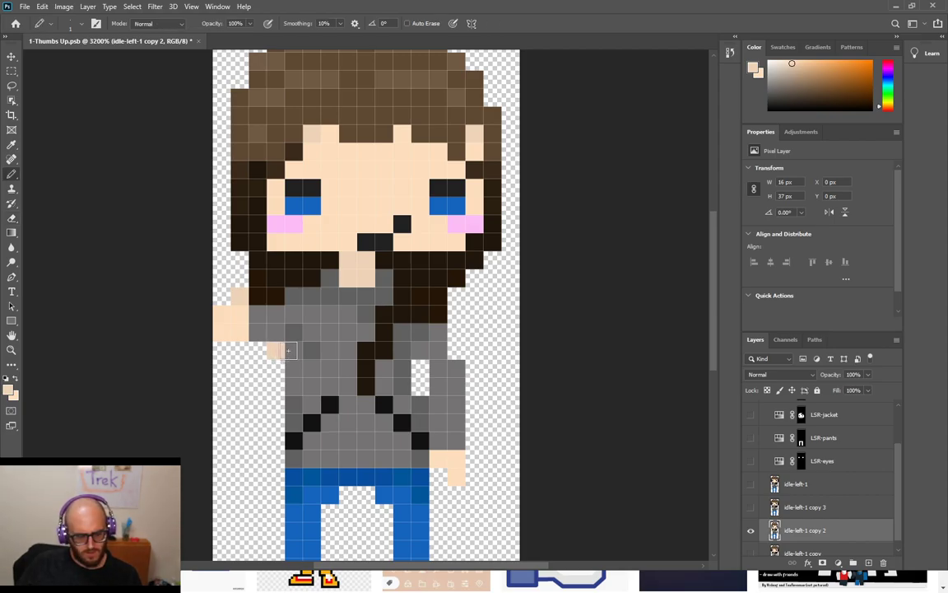
key("e")
left_click_drag(272, 350, 293, 349)
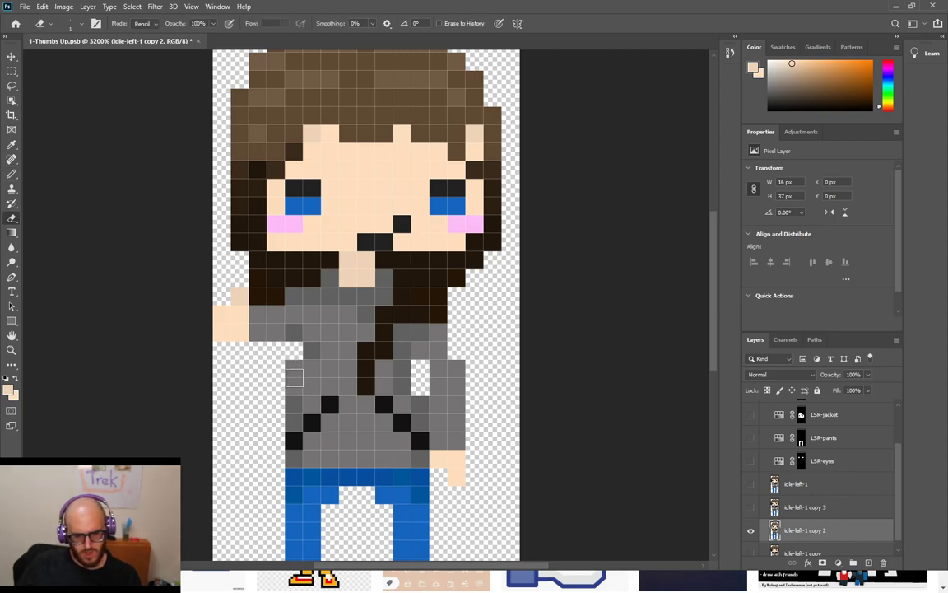
key("ctrl+z")
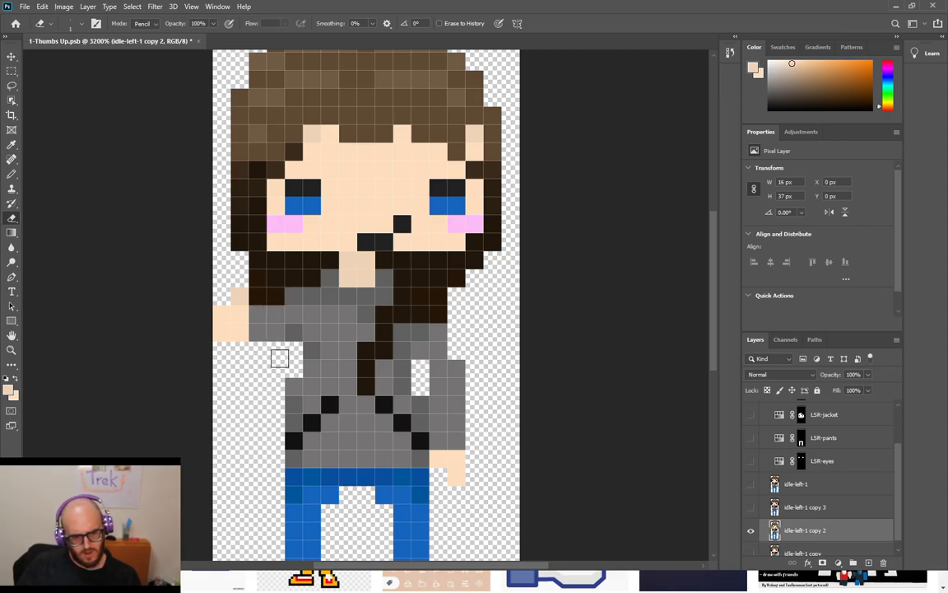
Extend the viewer-left hair below the raised sleeve by painting five pixels in the sampled dark brown, tapering to one pixel at the tip
key("b")
left_click(259, 294, "alt")
left_click(277, 295)
left_click(275, 350)
left_click(276, 368)
left_click(294, 368)
left_click(294, 350)
left_click(275, 386)
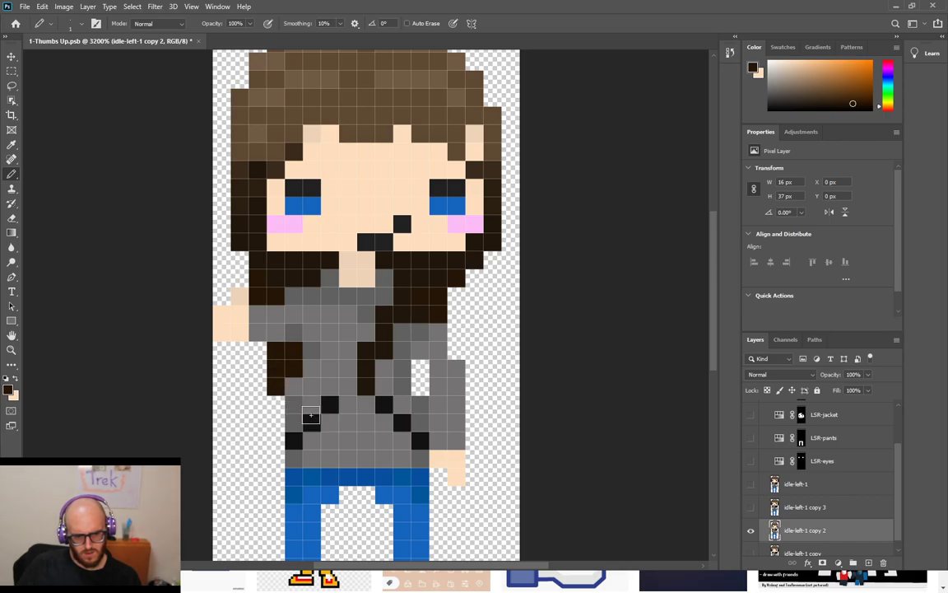
Paint a dark brown hair strand of four pixels over the jacket, stepping from beside the neck down toward the viewer-left shoulder
left_click(293, 314)
left_click(312, 312)
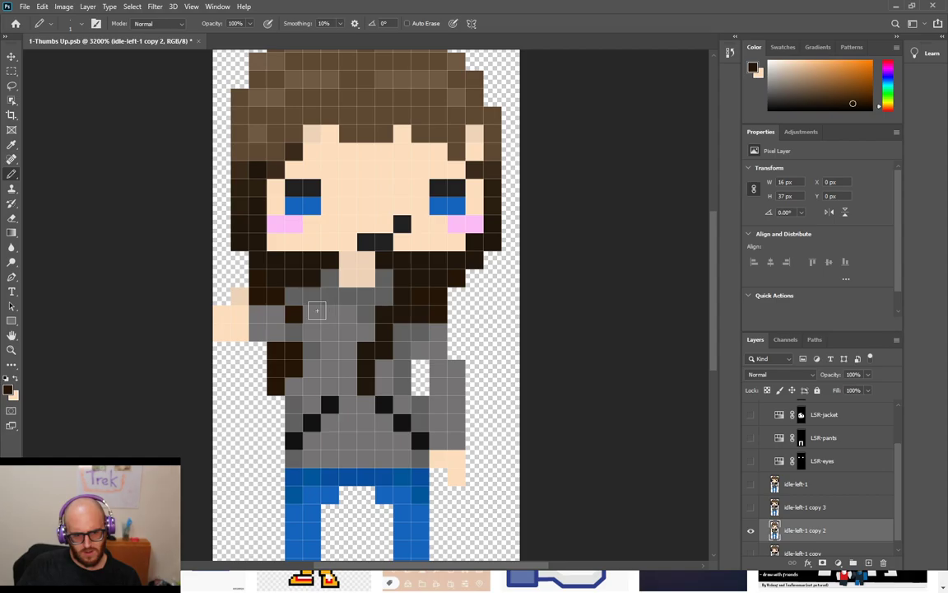
left_click(332, 295)
left_click(328, 276)
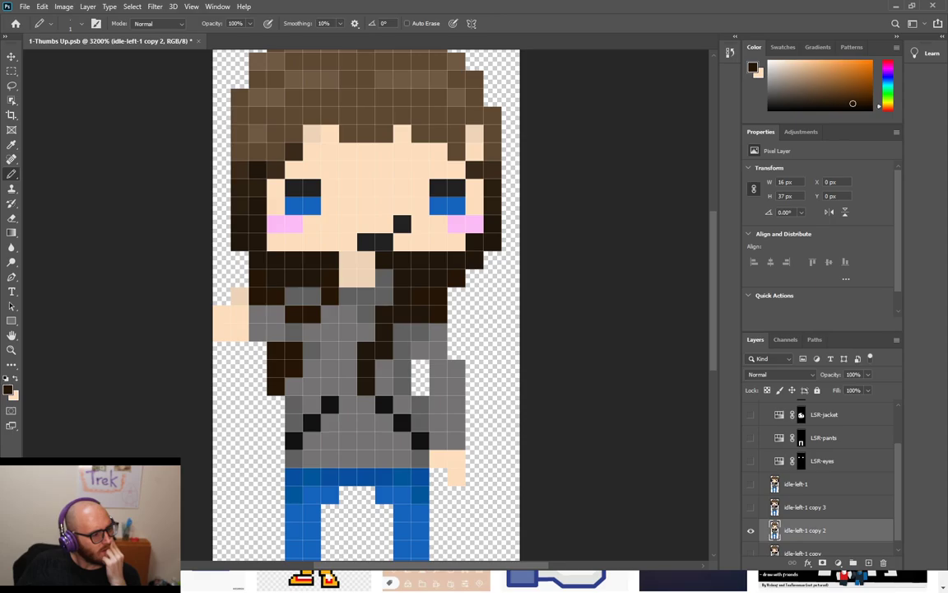
Redirect the chest strand inward by repainting its outer pixel in jacket grey and adding a dark brown pixel diagonally below the remaining one
scroll(396, 322, "down", 1)
scroll(397, 324, "up", 2)
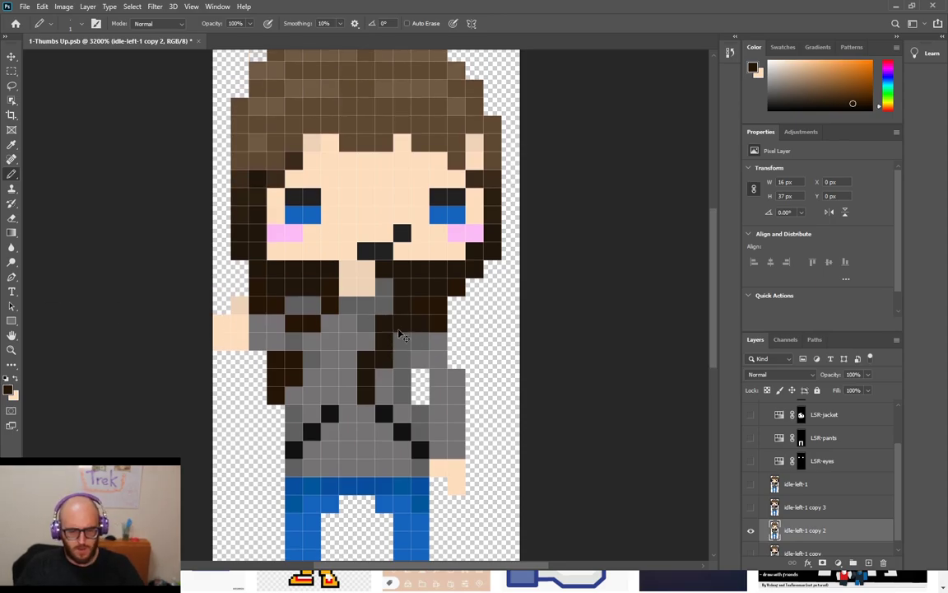
scroll(399, 335, "down", 3)
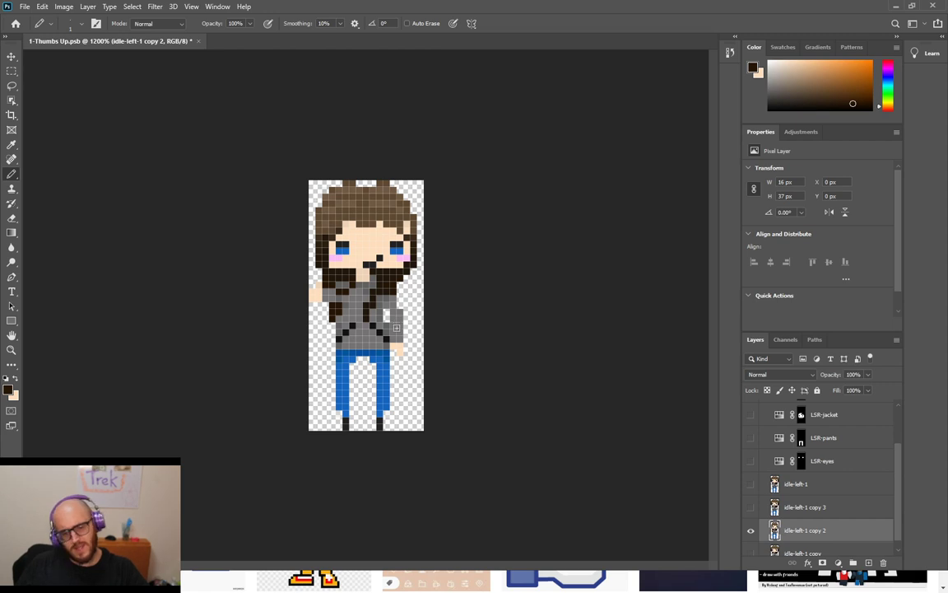
scroll(401, 331, "up", 3)
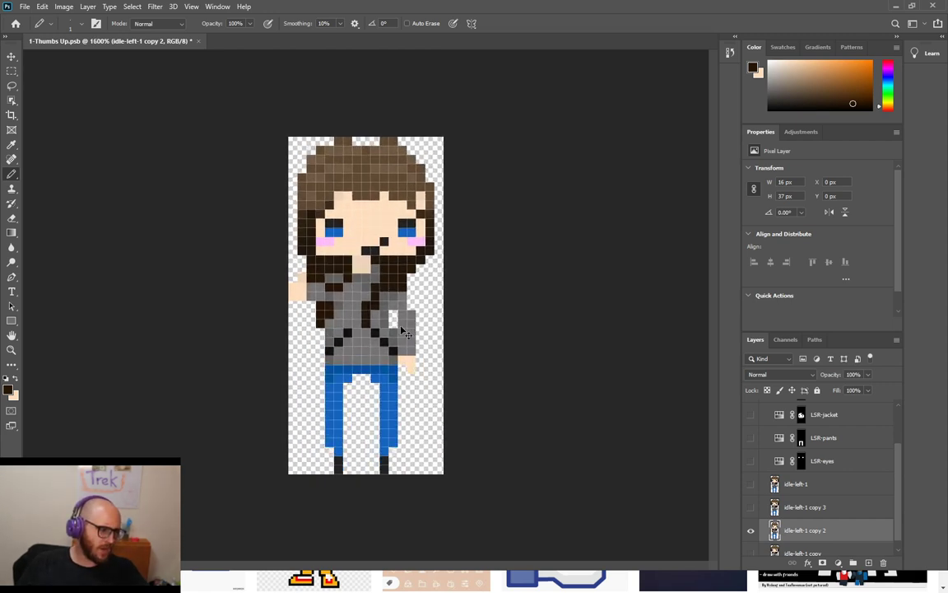
scroll(402, 331, "down", 2)
scroll(402, 331, "up", 4)
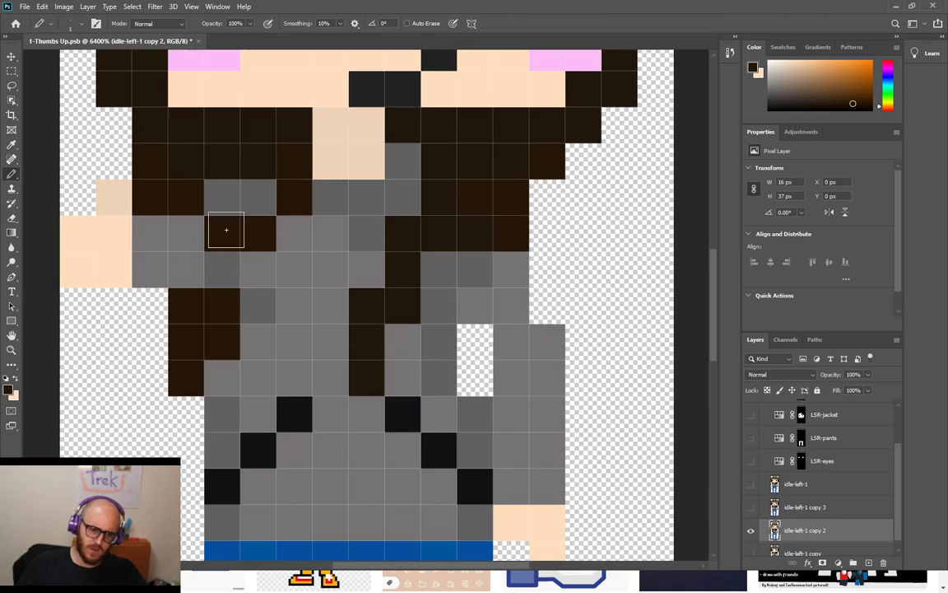
left_click(199, 235, "alt")
left_click(226, 231)
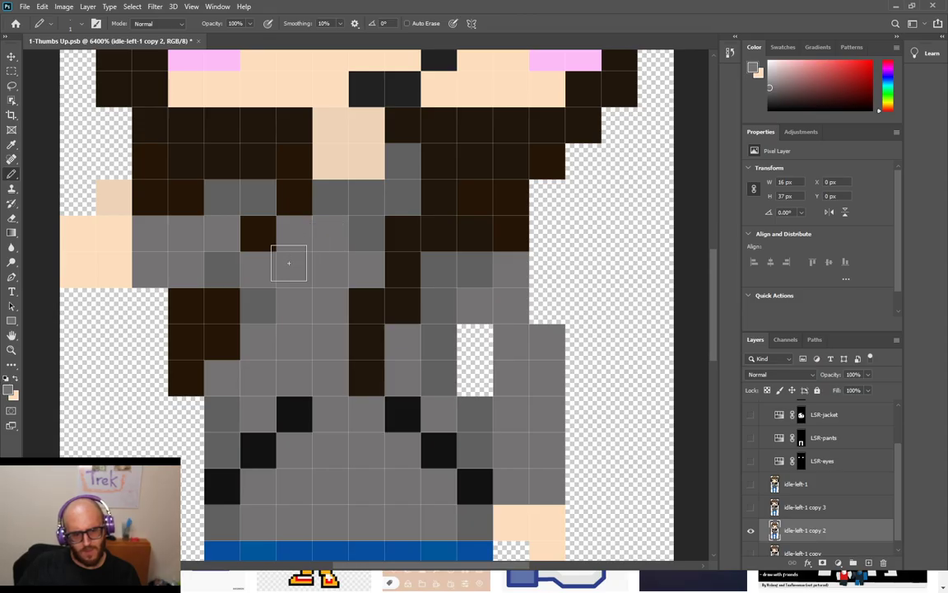
left_click(249, 227, "alt")
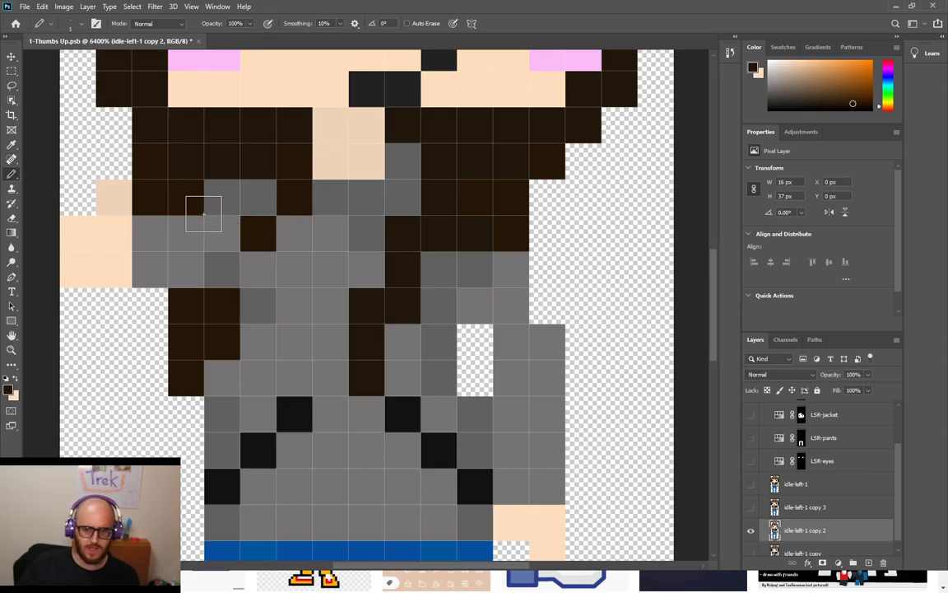
left_click(297, 203)
left_click(297, 204)
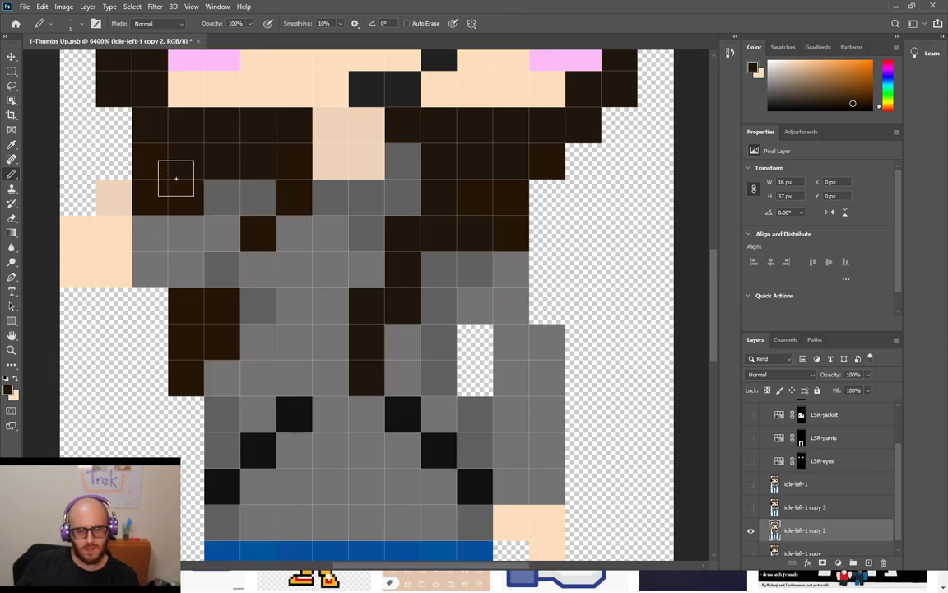
scroll(469, 252, "down", 1)
scroll(469, 252, "down", 5)
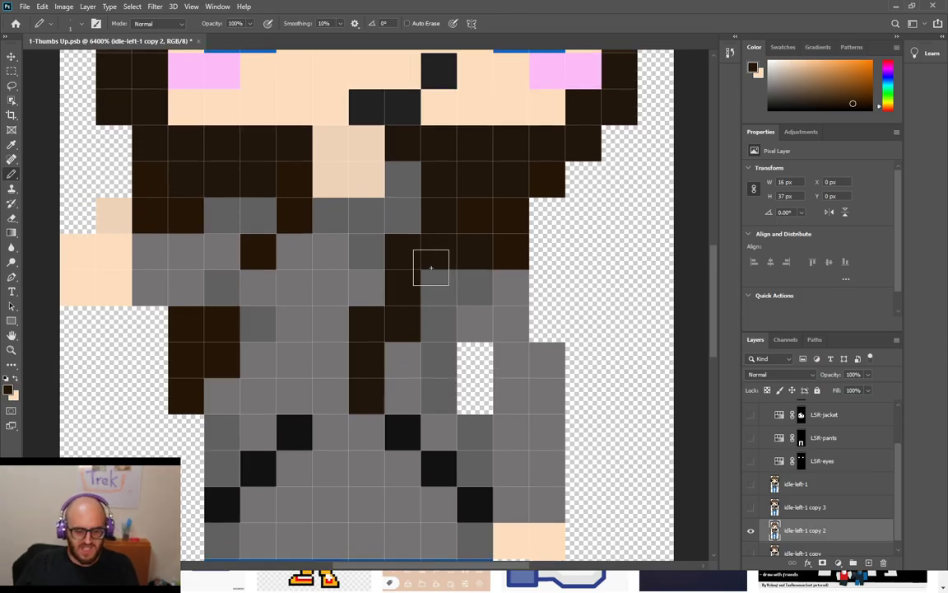
scroll(383, 244, "up", 5)
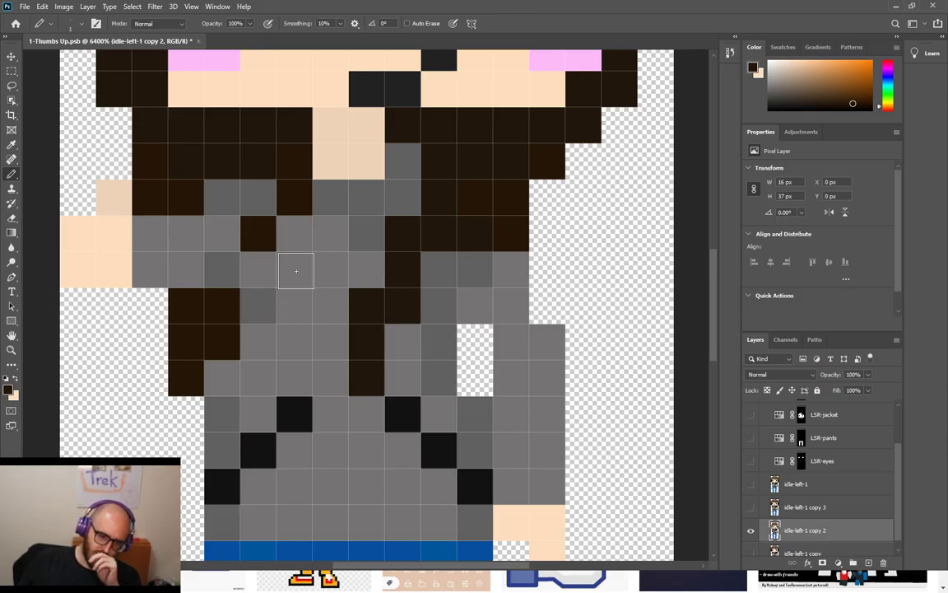
left_click(298, 271)
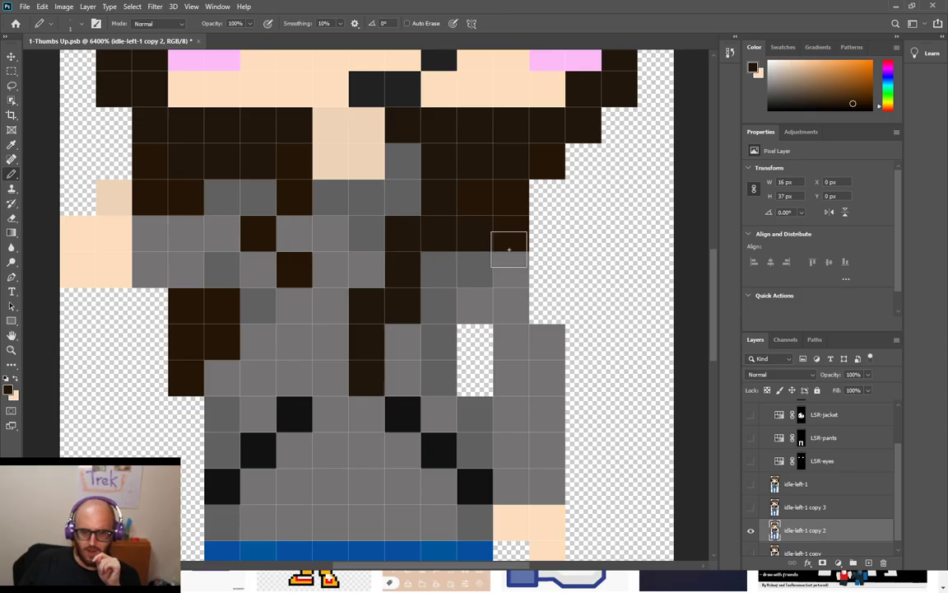
Thin the viewer-right hair over the jacket by painting its lower strand and shoulder pixels jacket grey, keeping one dark brown pixel at the outer edge
left_click(513, 269, "alt")
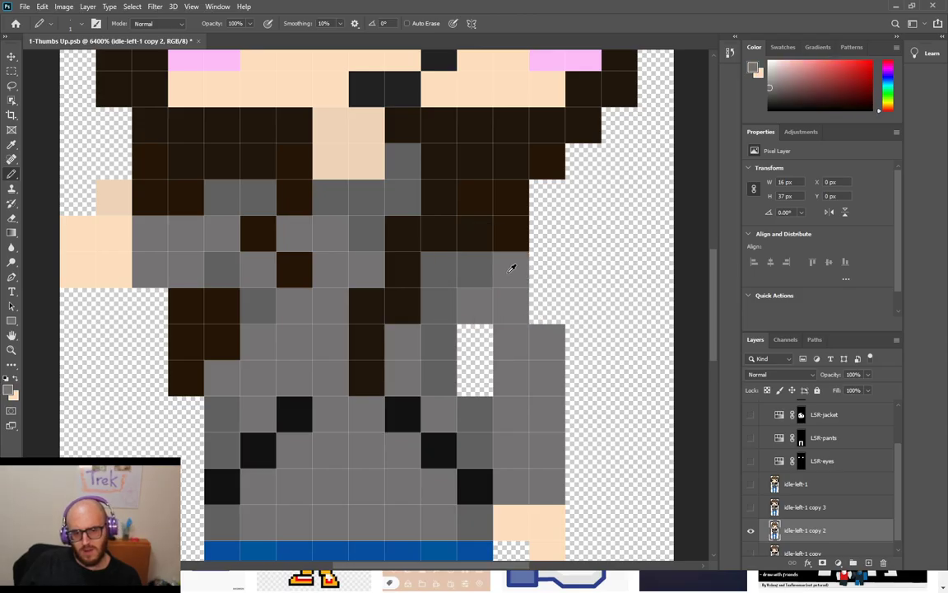
left_click(474, 234)
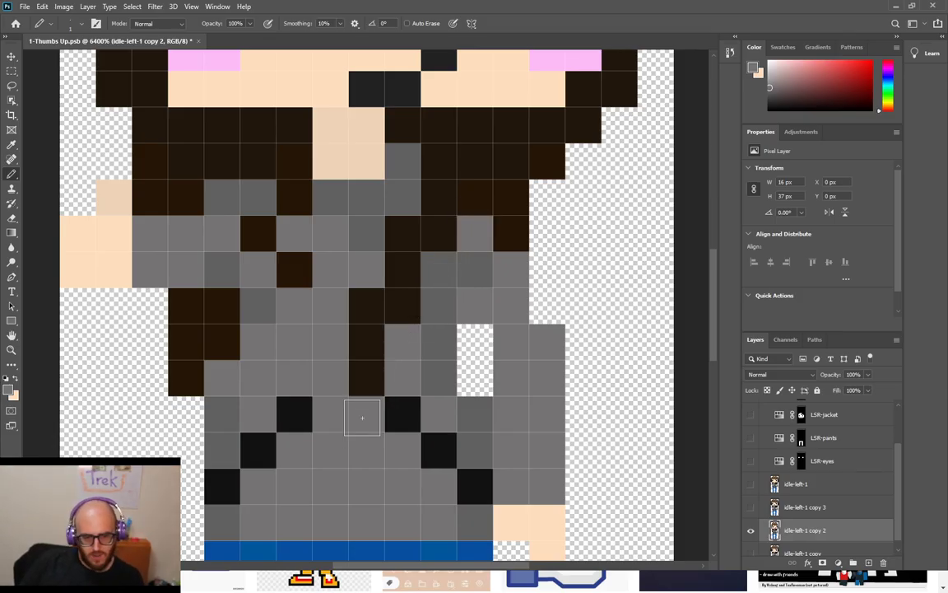
left_click_drag(366, 387, 371, 329)
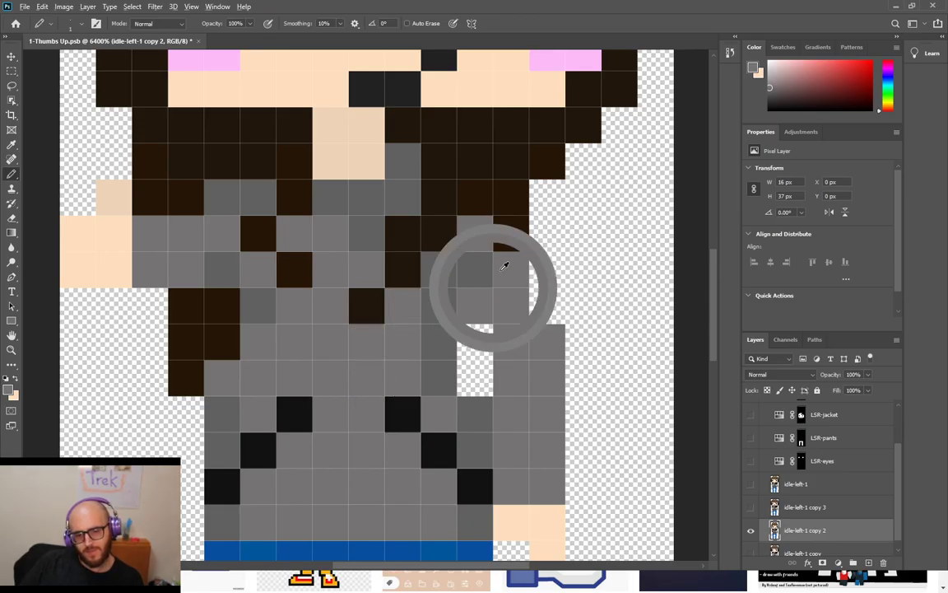
left_click(499, 230)
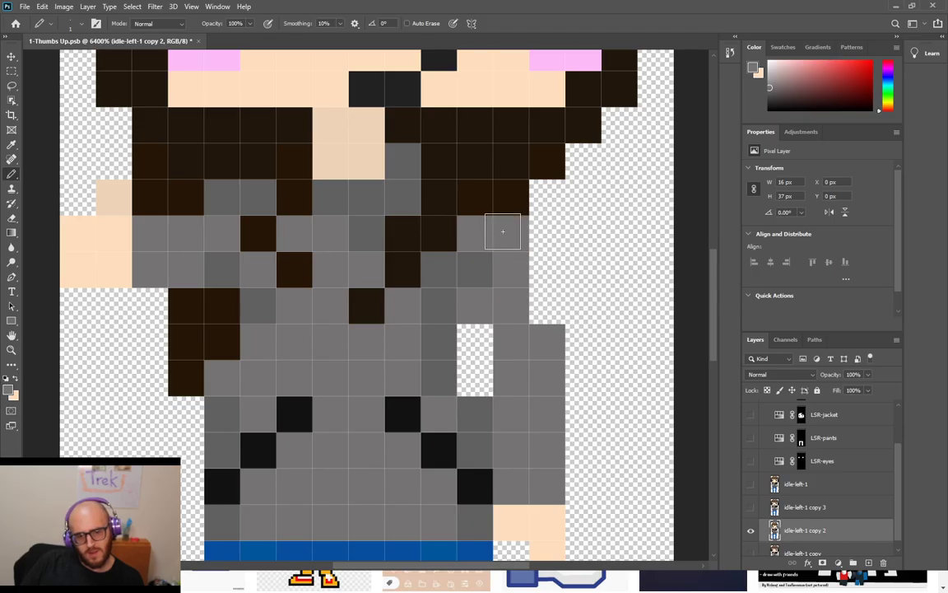
left_click(469, 196)
left_click(516, 198)
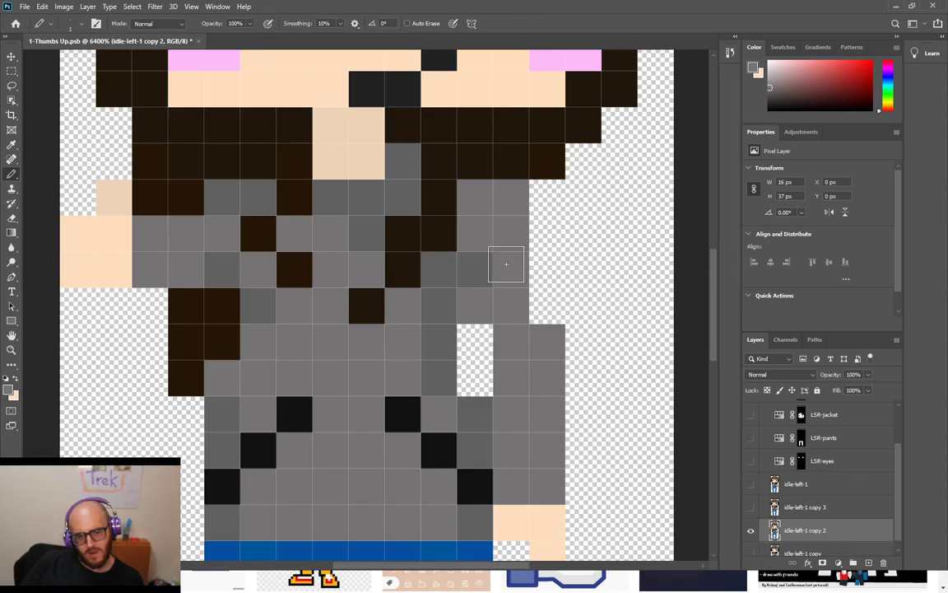
left_click(534, 162, "alt")
left_click(511, 198)
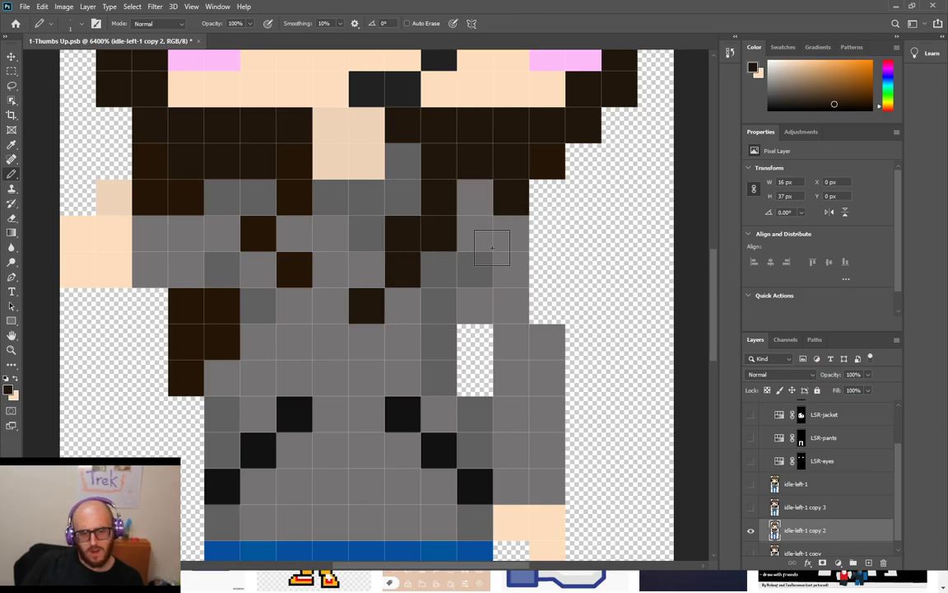
scroll(494, 246, "up", 1)
scroll(438, 245, "down", 4)
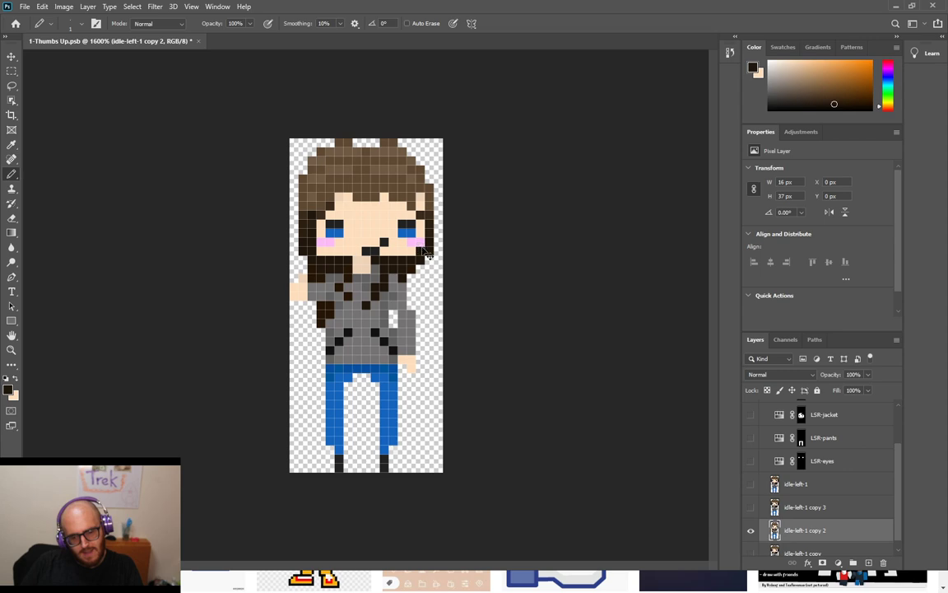
Try light grey teeth pixels on and just above the mouth line, undoing each attempt
scroll(404, 251, "up", 2)
scroll(393, 233, "up", 3)
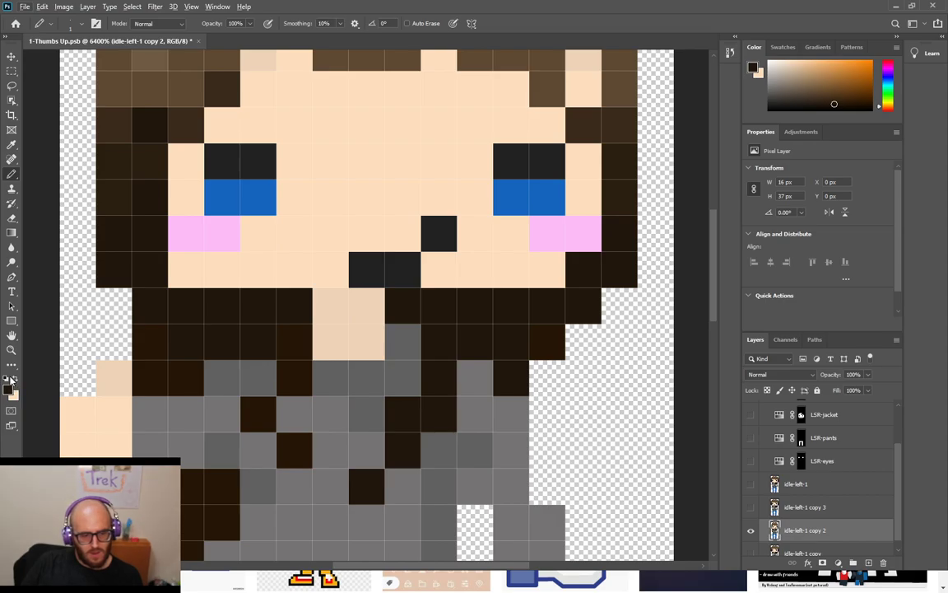
key("i")
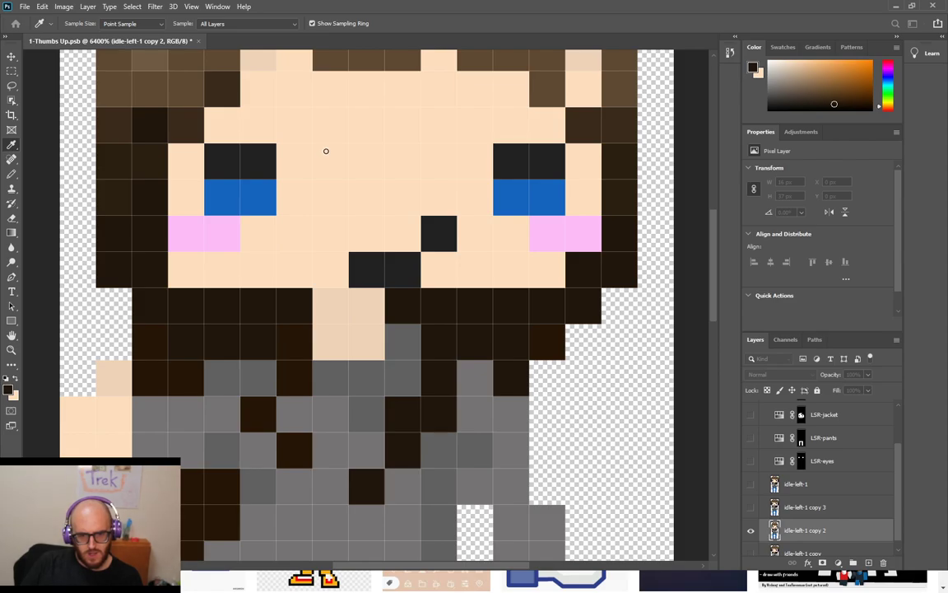
key("b")
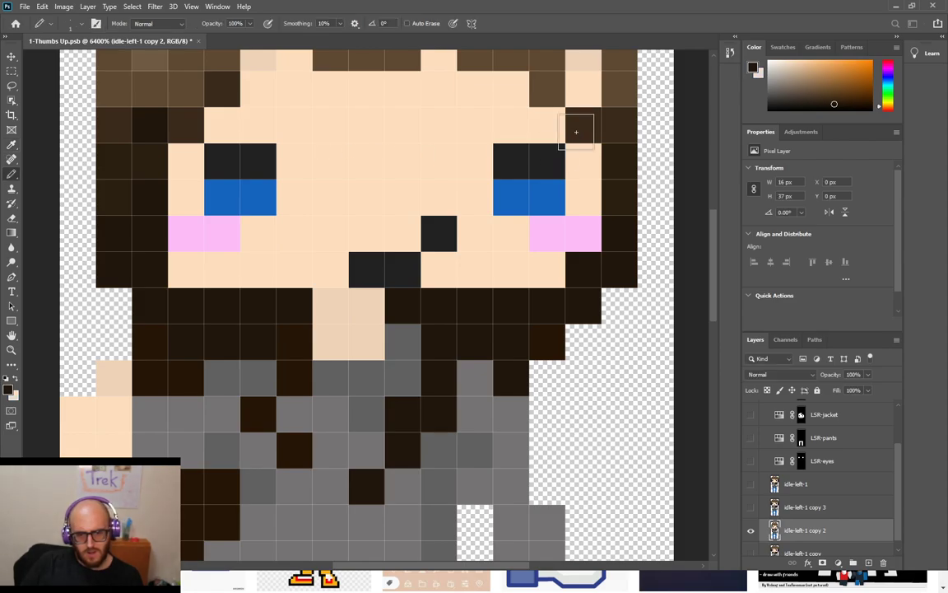
left_click(402, 262)
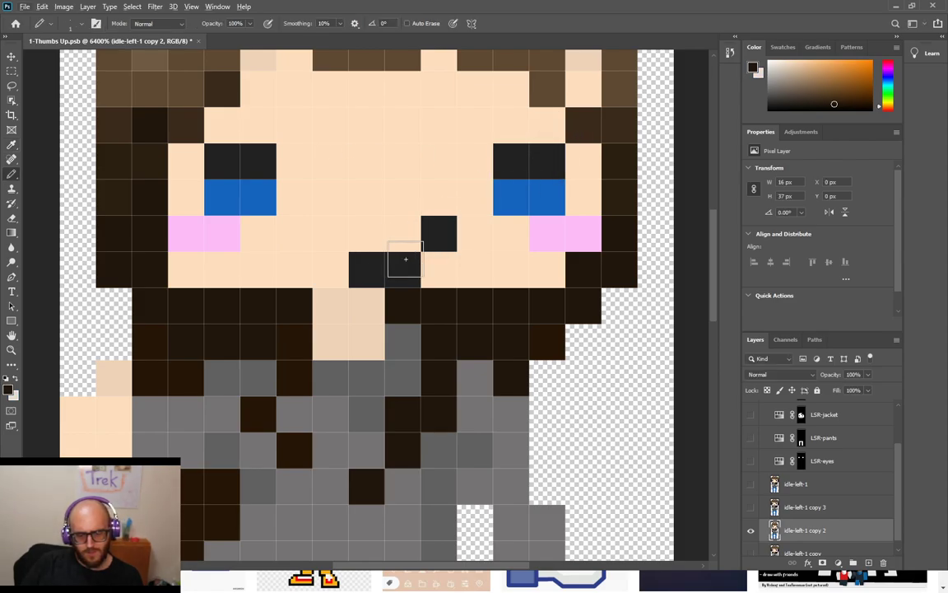
key("ctrl+z")
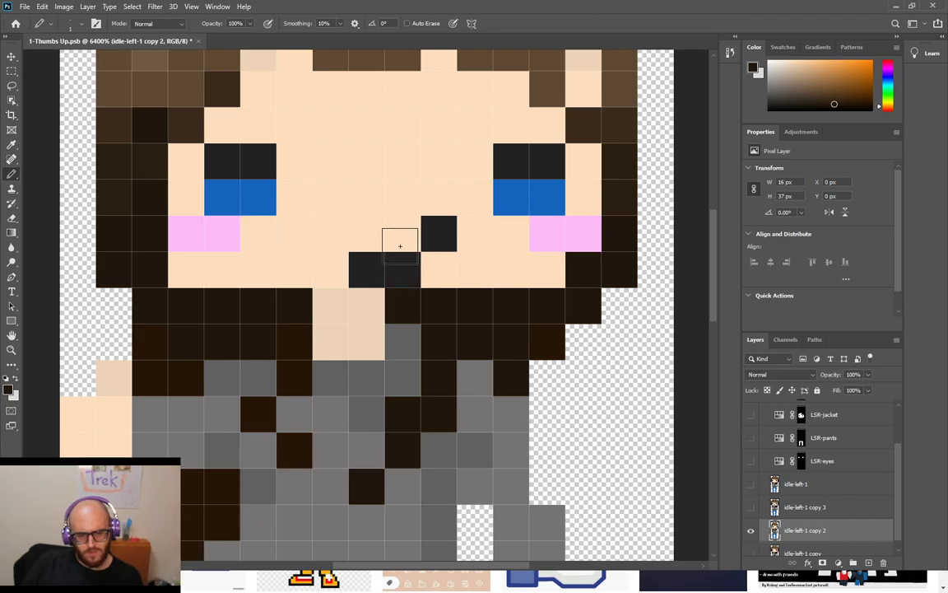
left_click(17, 379)
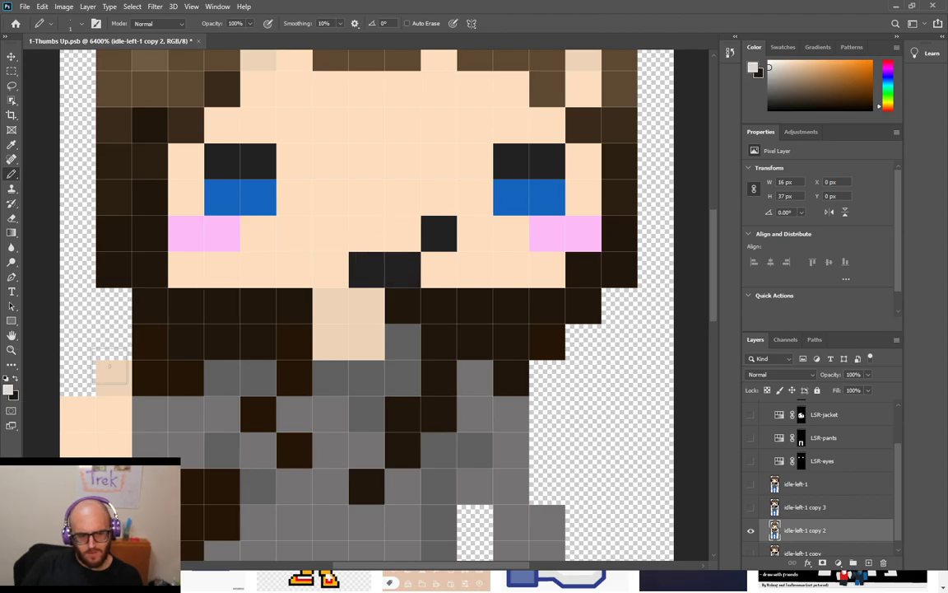
left_click(403, 269)
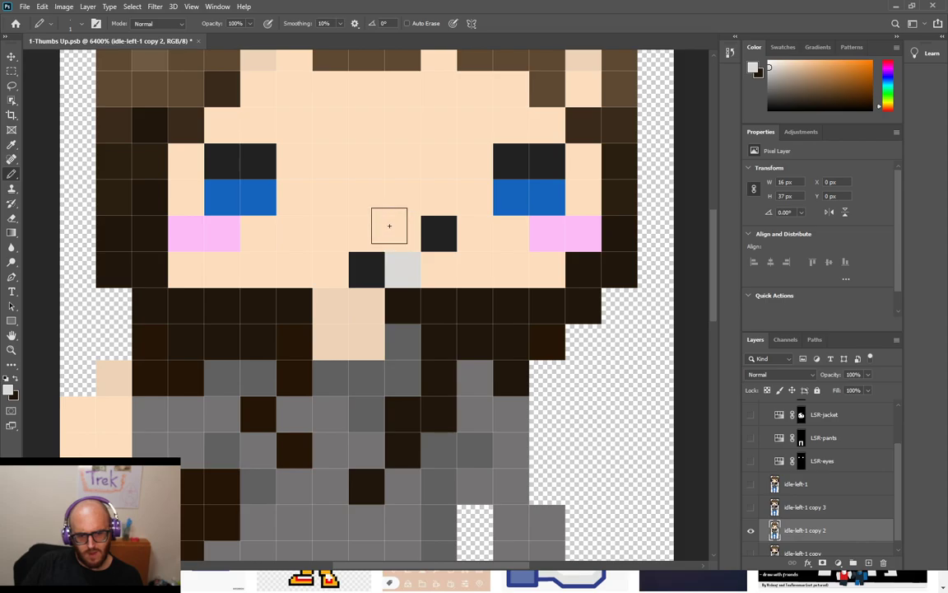
left_click(368, 268)
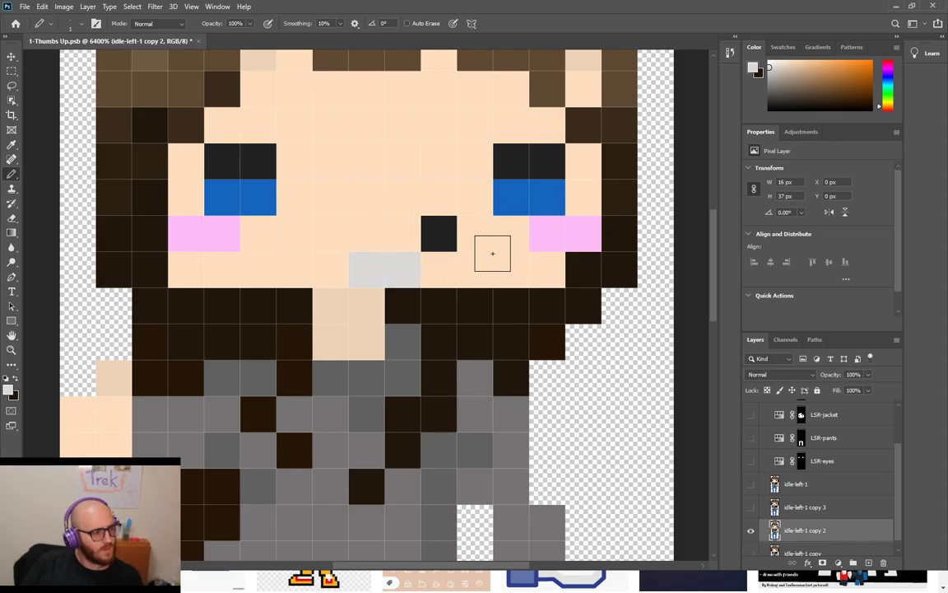
key("ctrl+z")
key("ctrl+z")
left_click(410, 243)
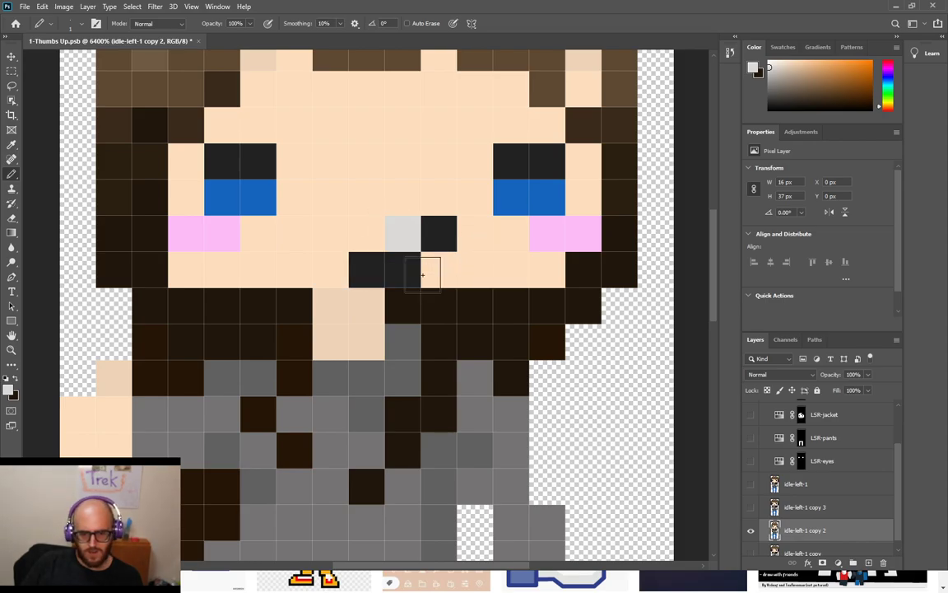
key("ctrl+z")
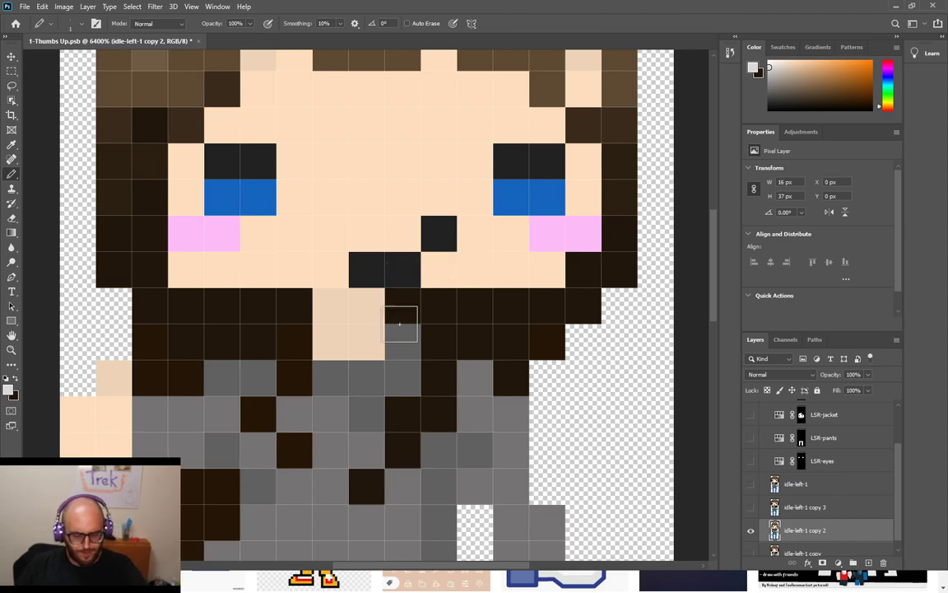
Extend the dark fringe shadow above the viewer-left eye with two pixels stepping diagonally up toward the middle of the forehead
key("ctrl+minus")
key("ctrl+minus")
key("ctrl+minus")
key("ctrl+minus")
key("ctrl+plus")
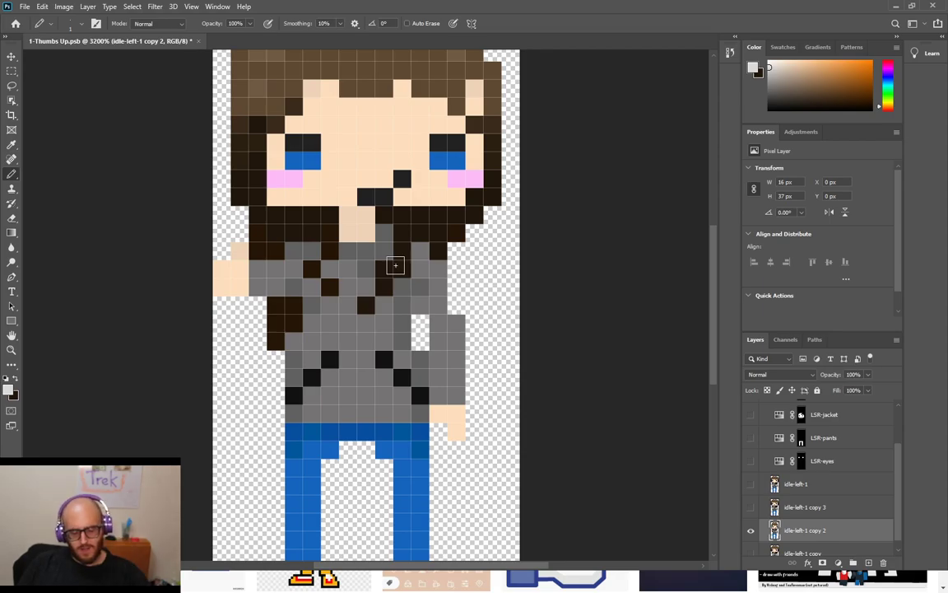
key("ctrl+minus")
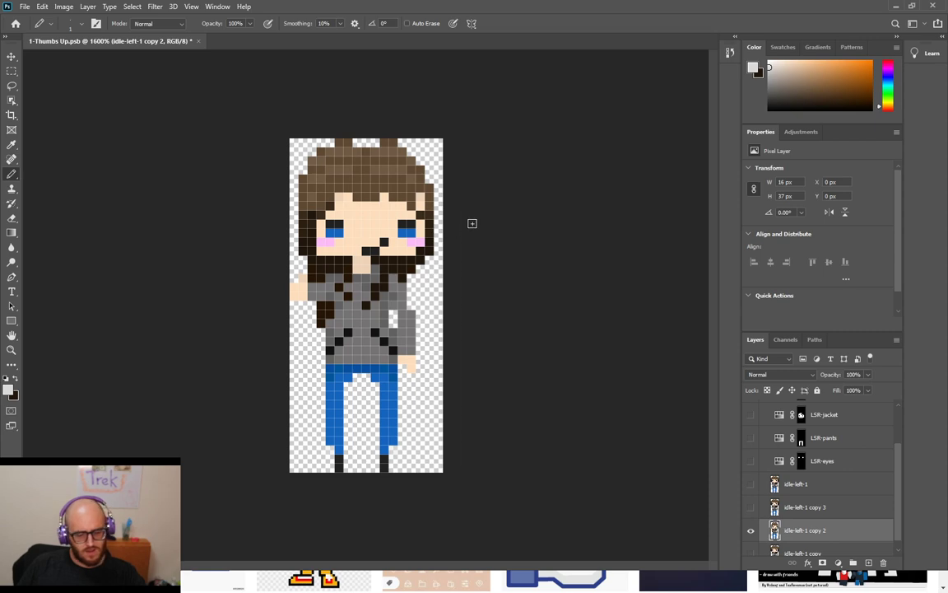
key("ctrl+plus")
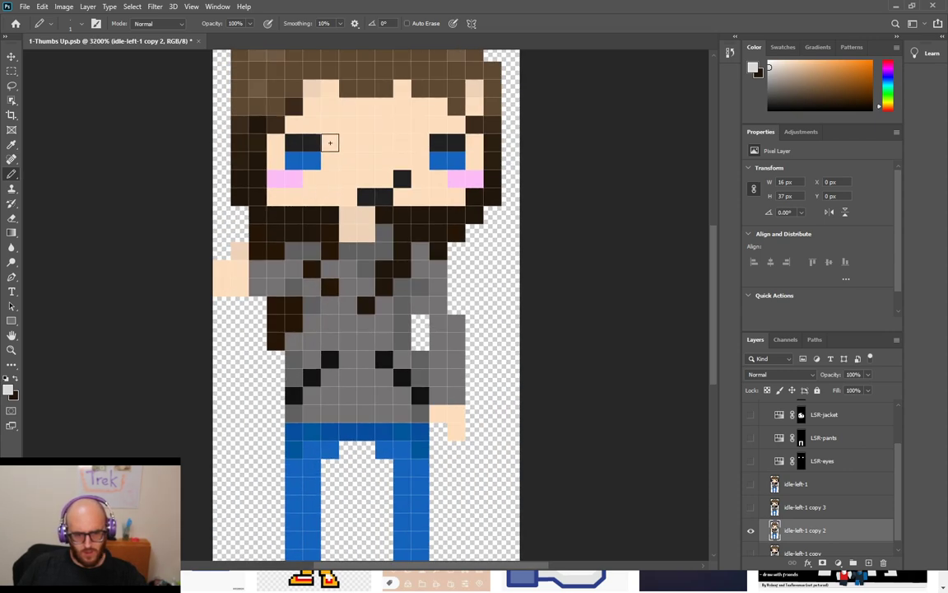
left_click(300, 105, "alt")
left_click(311, 104)
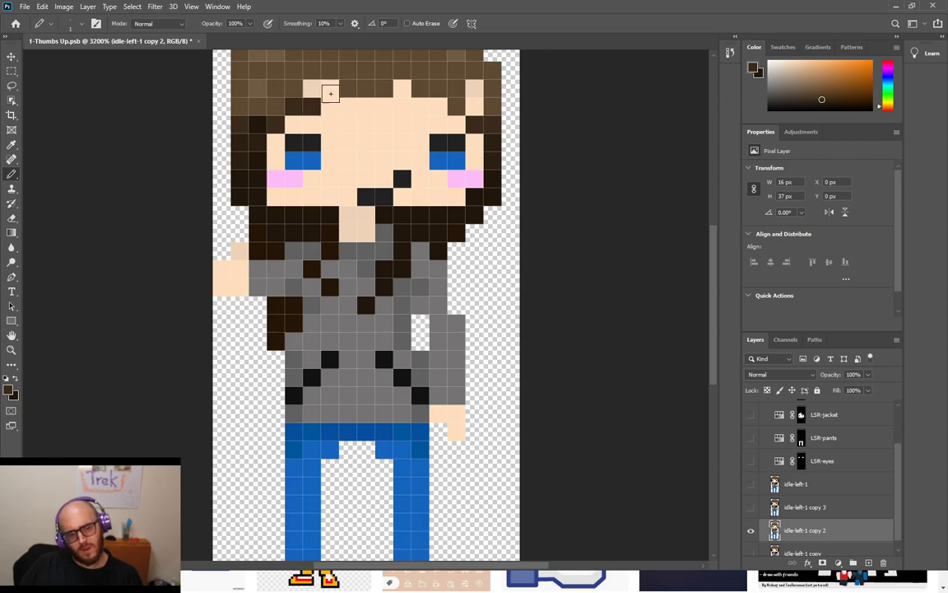
left_click(332, 88)
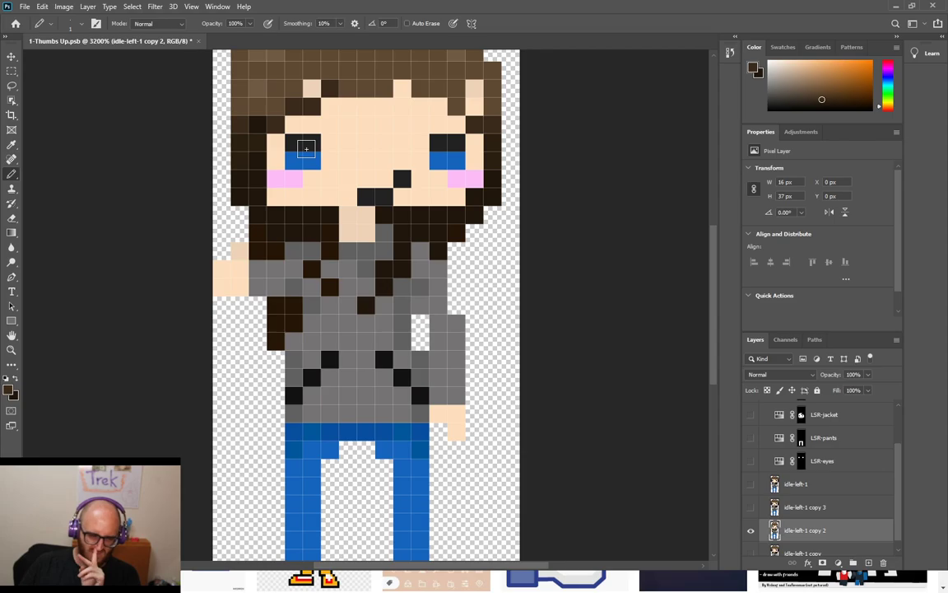
Add a dark brown pixel to the middle of the fringe and rework the viewer-left crown with alternating light and medium hair-brown pixels
left_click(366, 106)
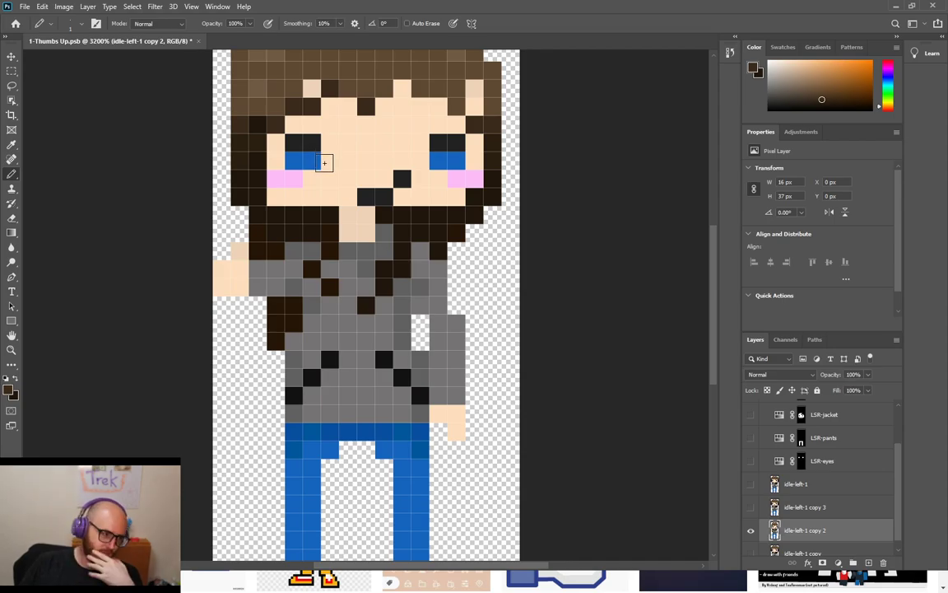
scroll(325, 163, "up", 5)
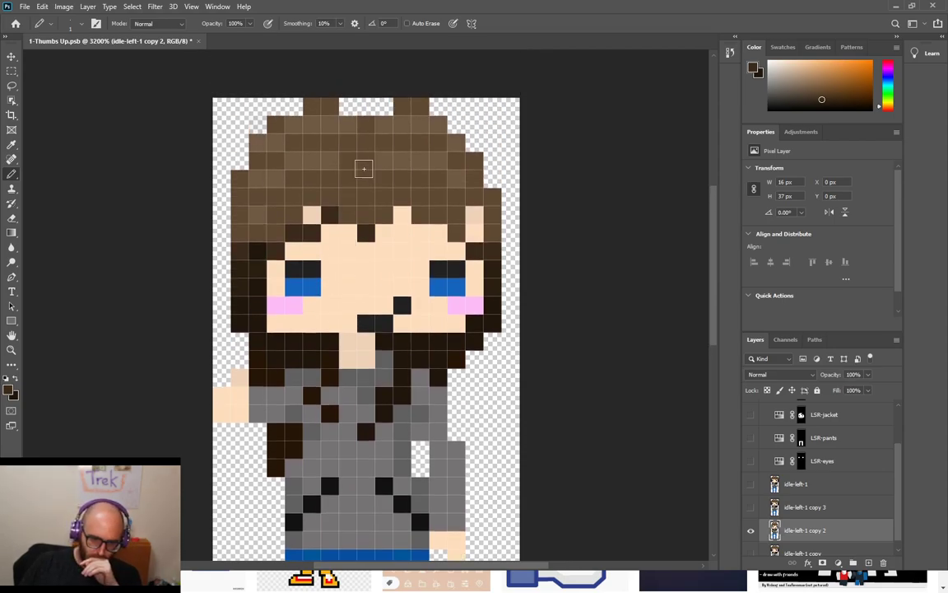
left_click(334, 156, "alt")
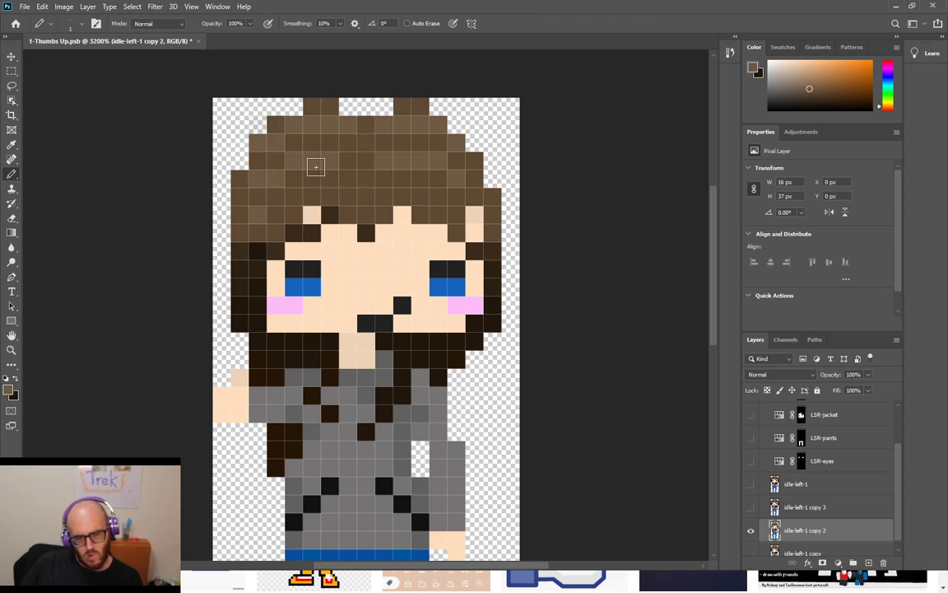
left_click(303, 168, "alt")
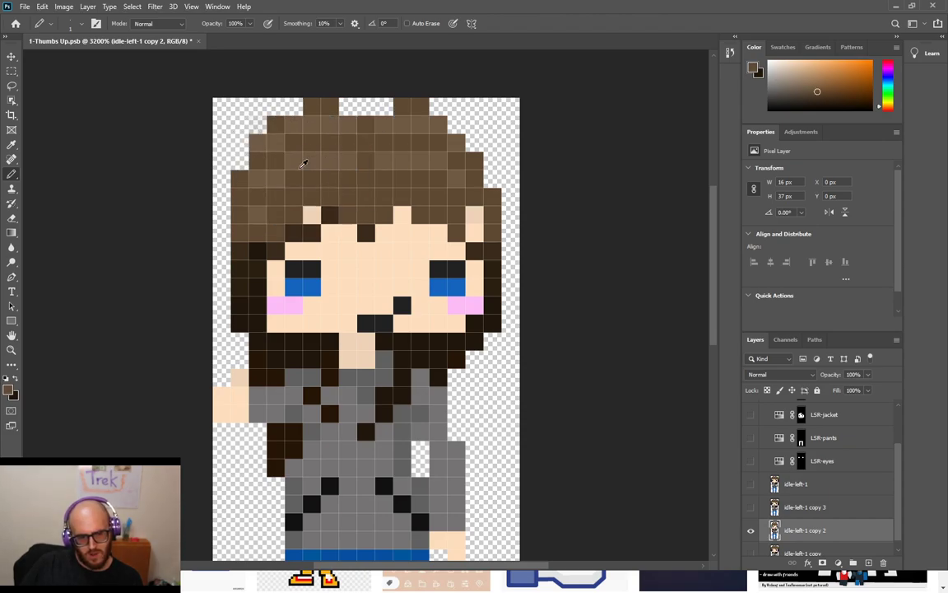
left_click(282, 176, "alt")
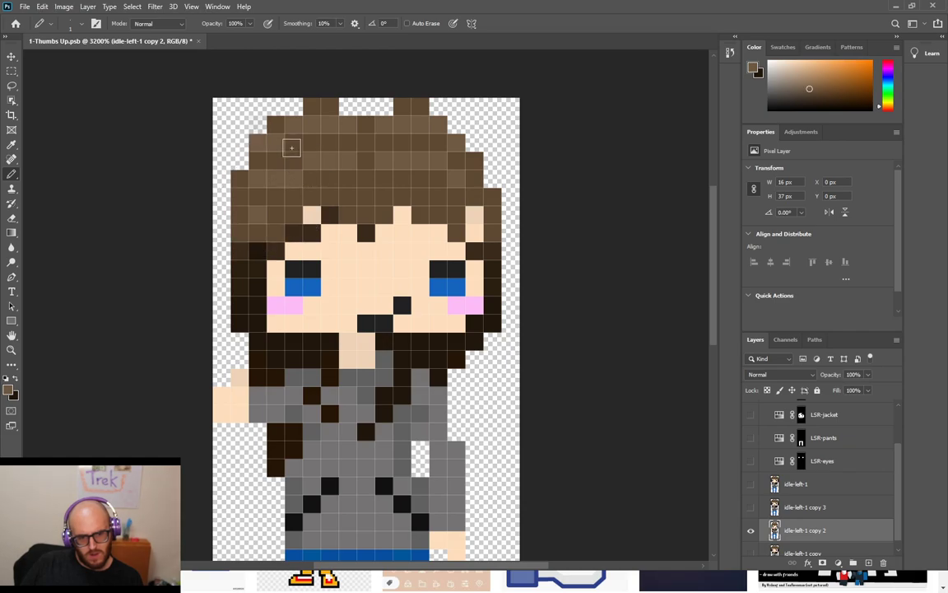
left_click(275, 125)
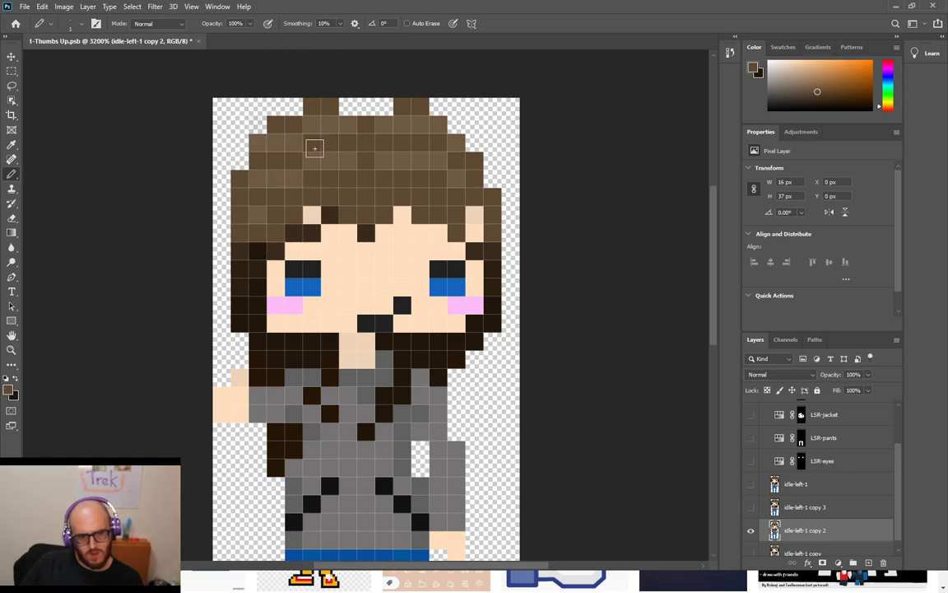
Shade the middle and viewer-right side of the crown with medium and light browns sampled from the hair
left_click(428, 170, "alt")
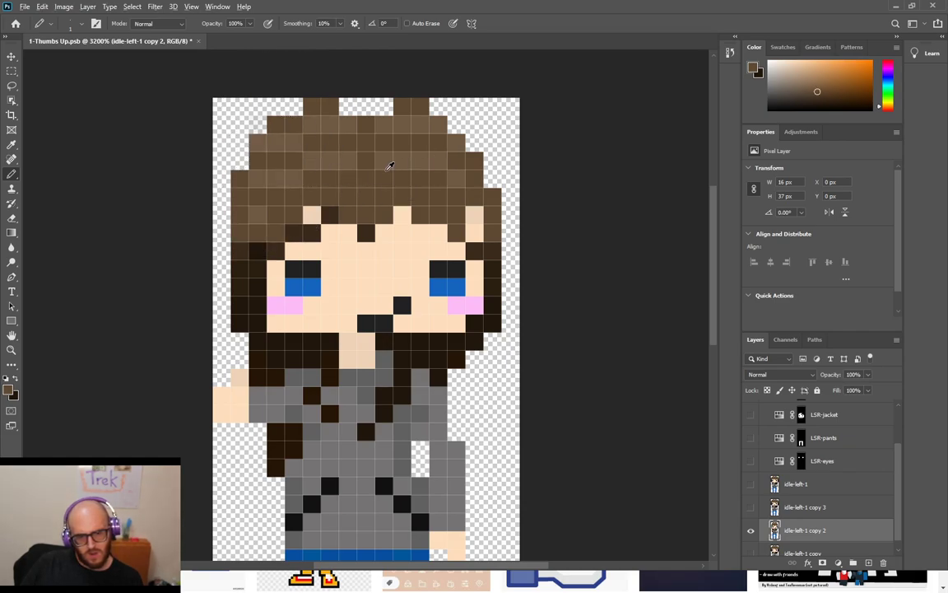
left_click(390, 166, "alt")
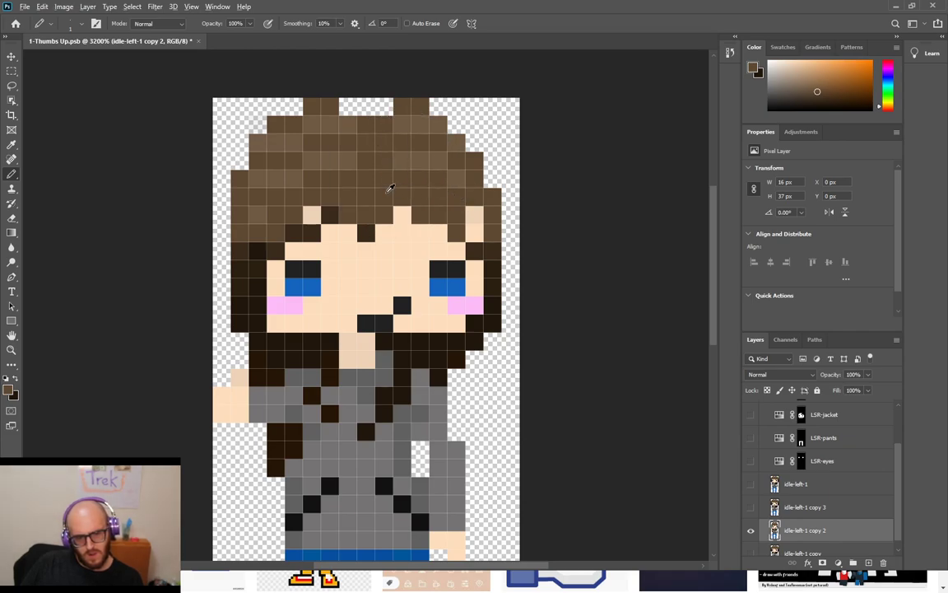
left_click(403, 157, "alt")
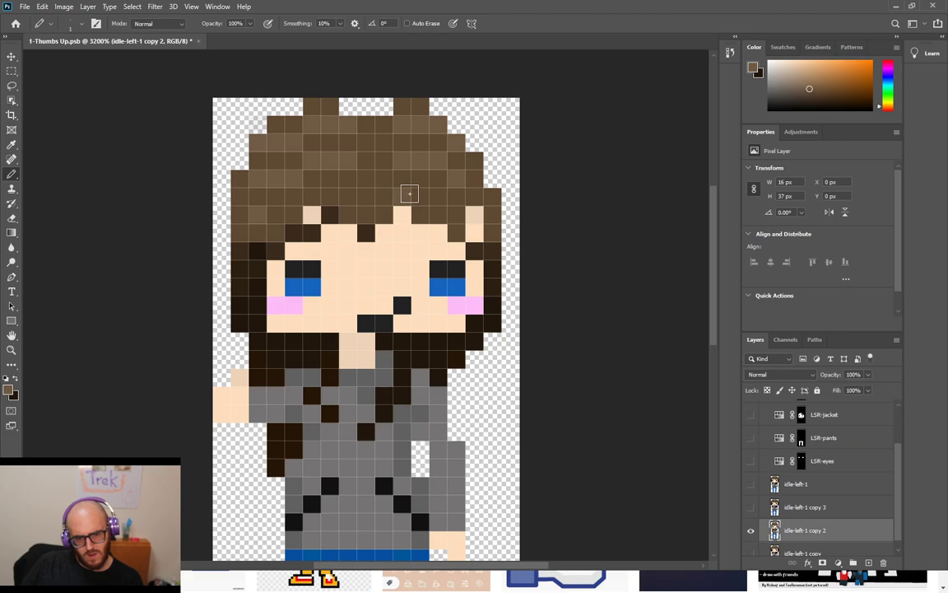
left_click(438, 212)
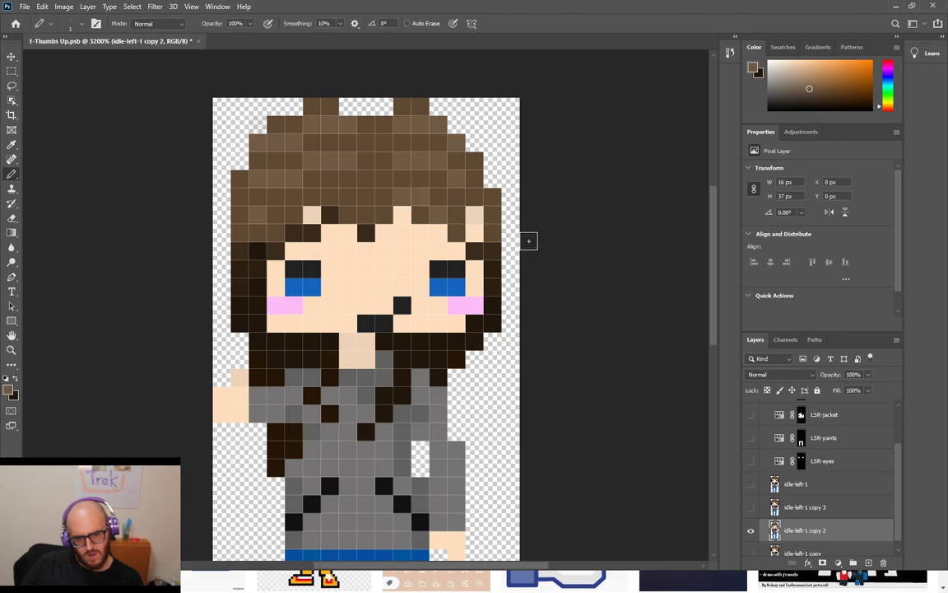
left_click(346, 177, "alt")
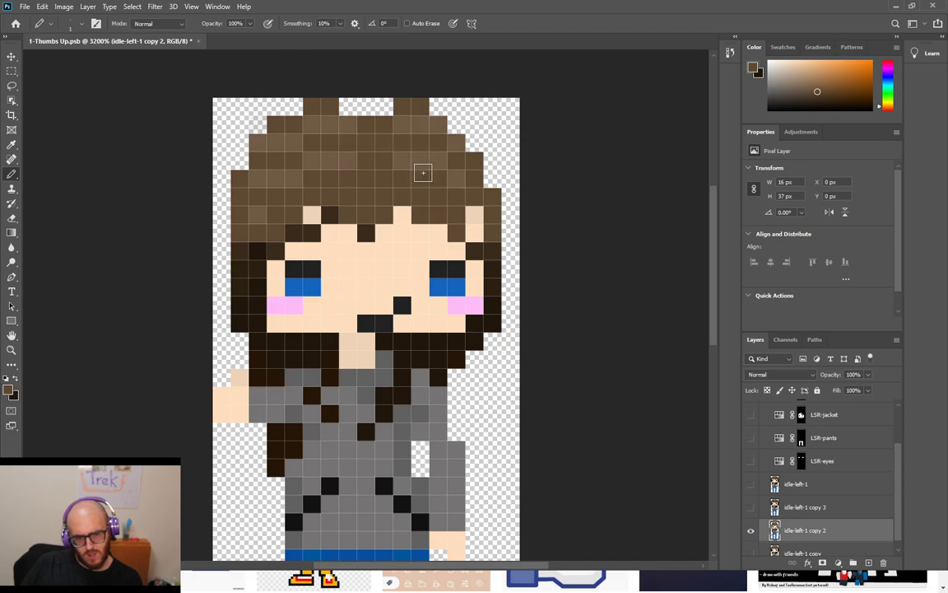
Add dark brown strand pixels to the fringe above the viewer-right eye and repaint two shadow pixels above the viewer-left eye medium brown
left_click(502, 253, "alt")
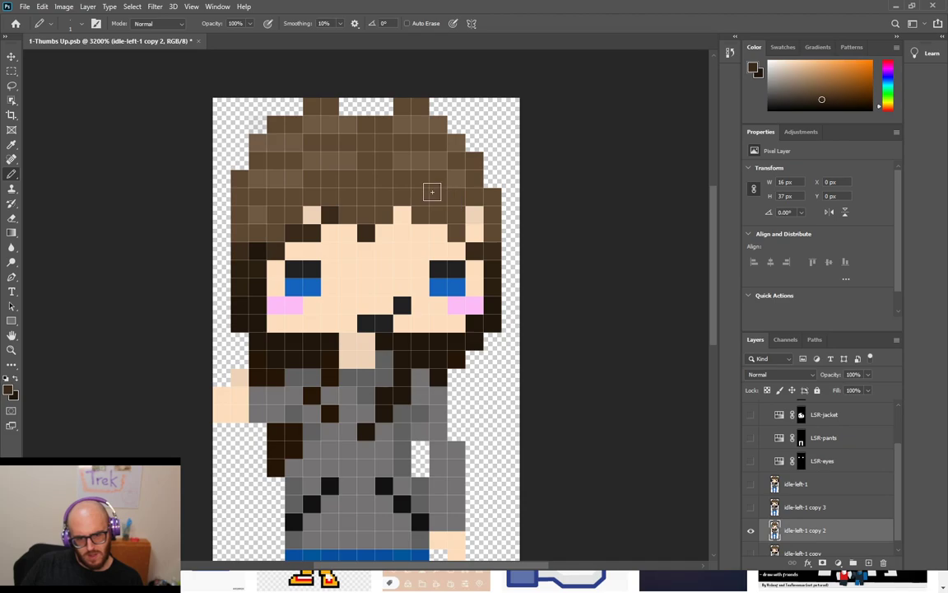
left_click(455, 196)
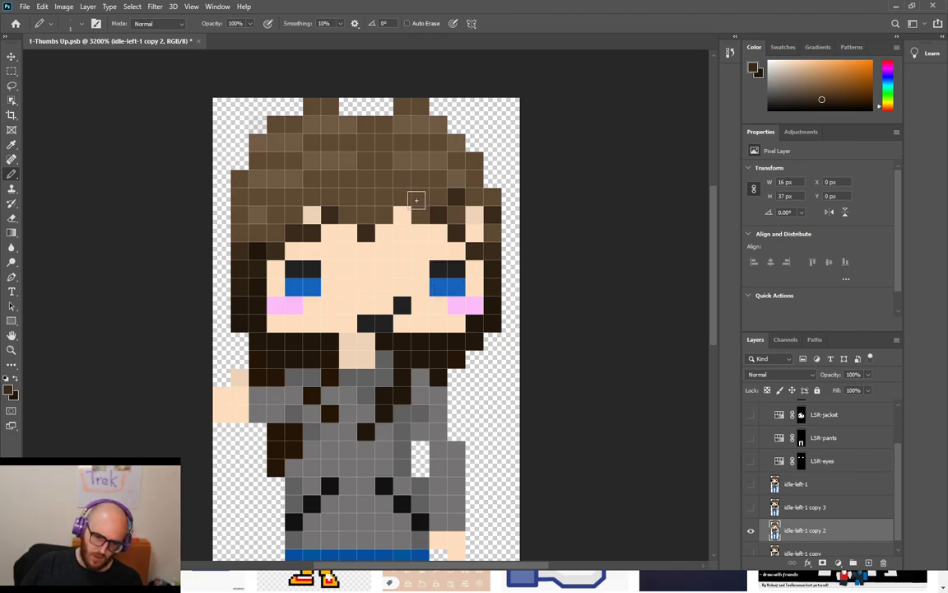
left_click(305, 177, "alt")
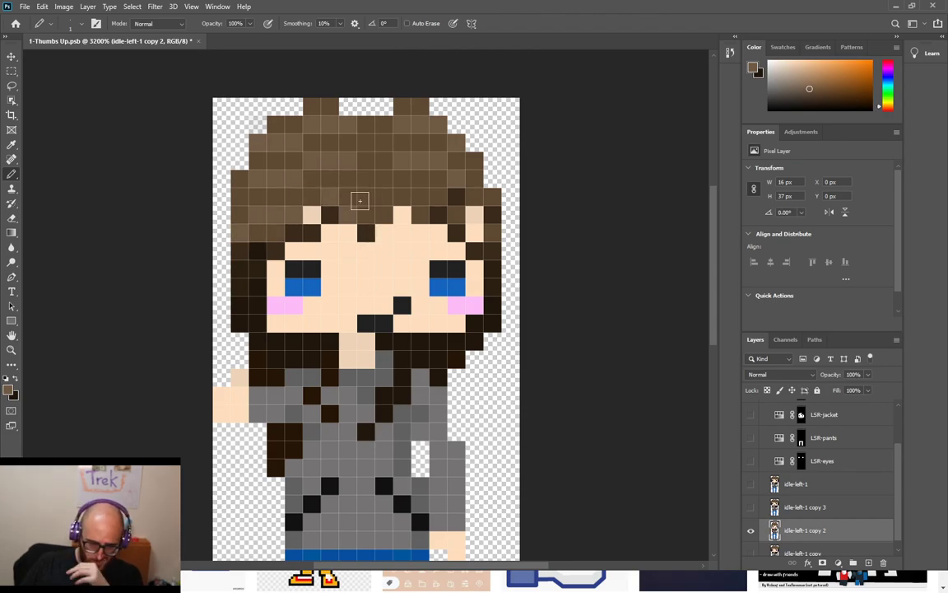
left_click(292, 234)
left_click(271, 230, "alt")
left_click(330, 214)
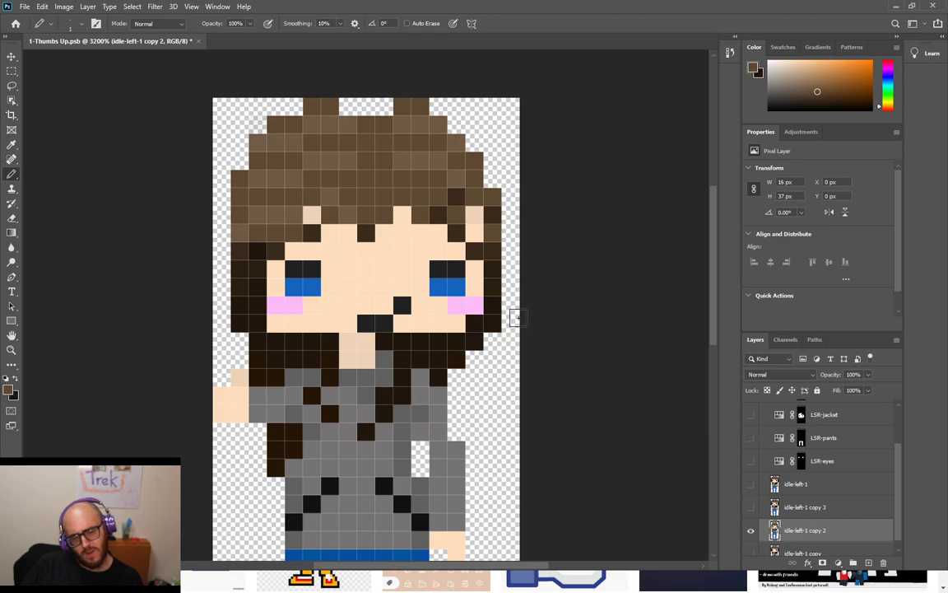
Try shading the raised hand by painting the fingers in the thumb's darker skin tone and the thumb in the lighter one
scroll(510, 317, "up", 2)
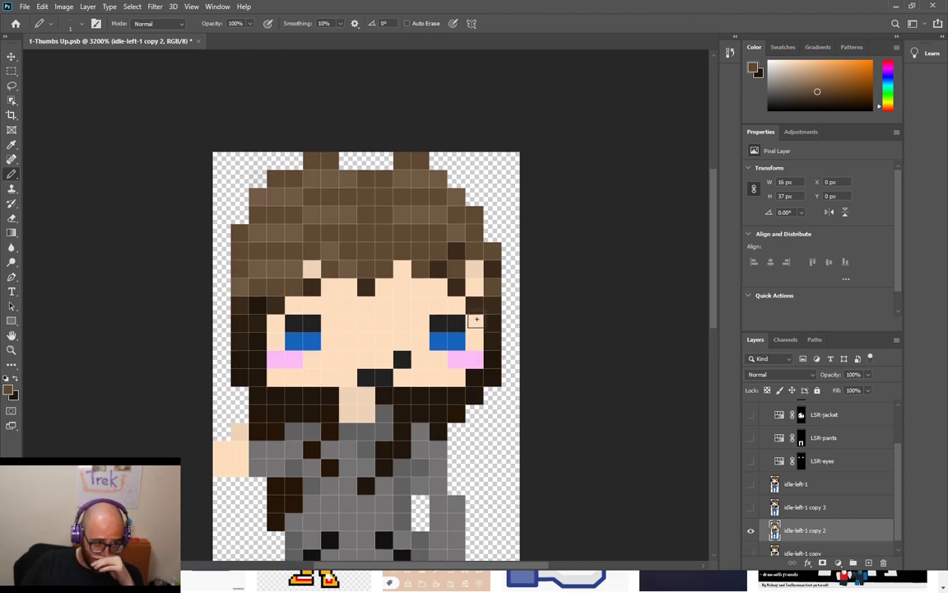
scroll(473, 321, "down", 5)
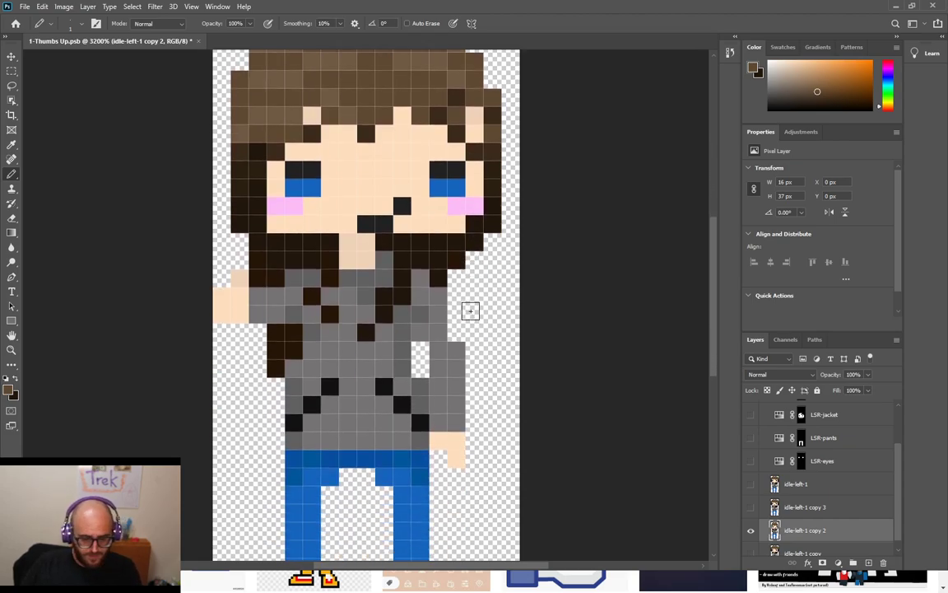
scroll(468, 317, "down", 5)
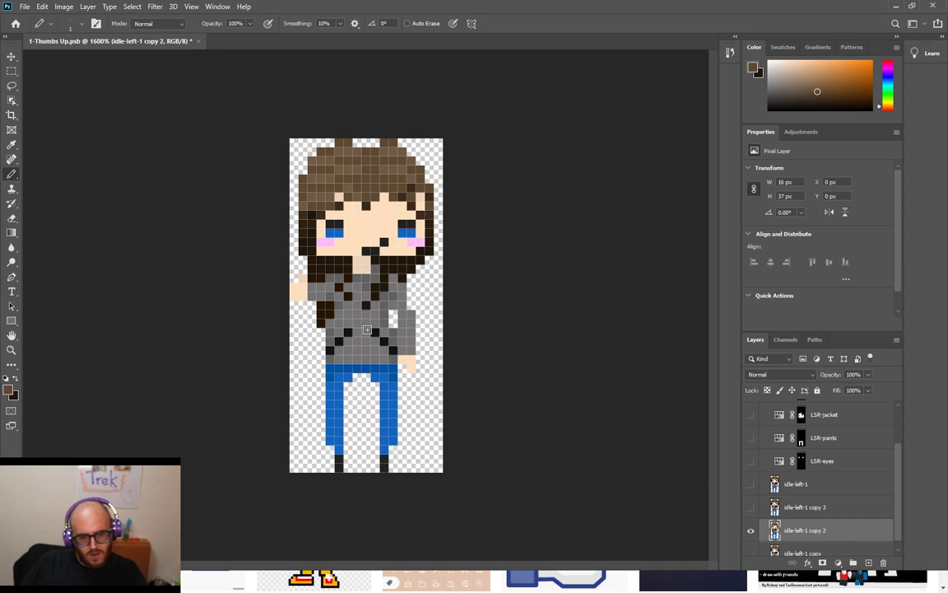
scroll(370, 327, "up", 4)
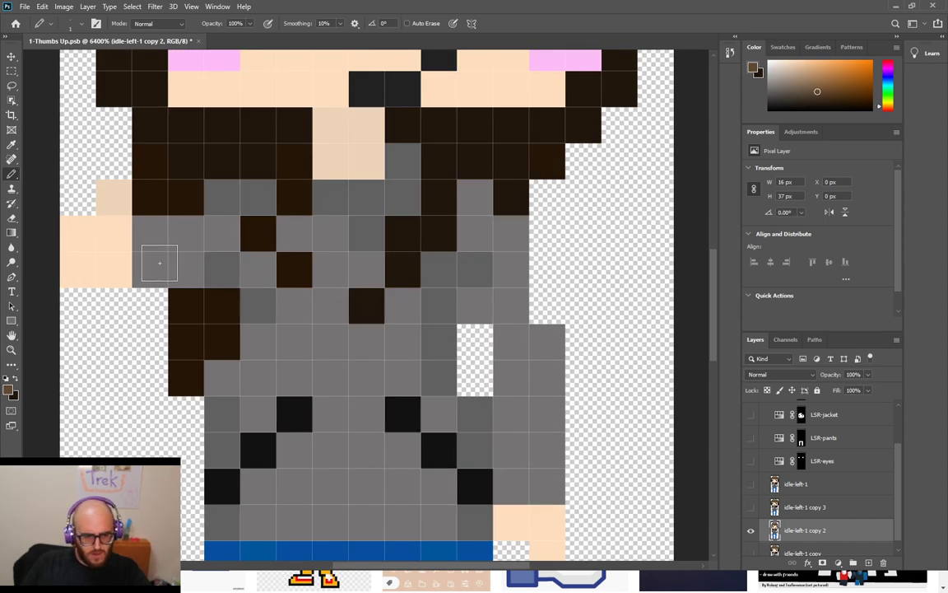
left_click(101, 233, "alt")
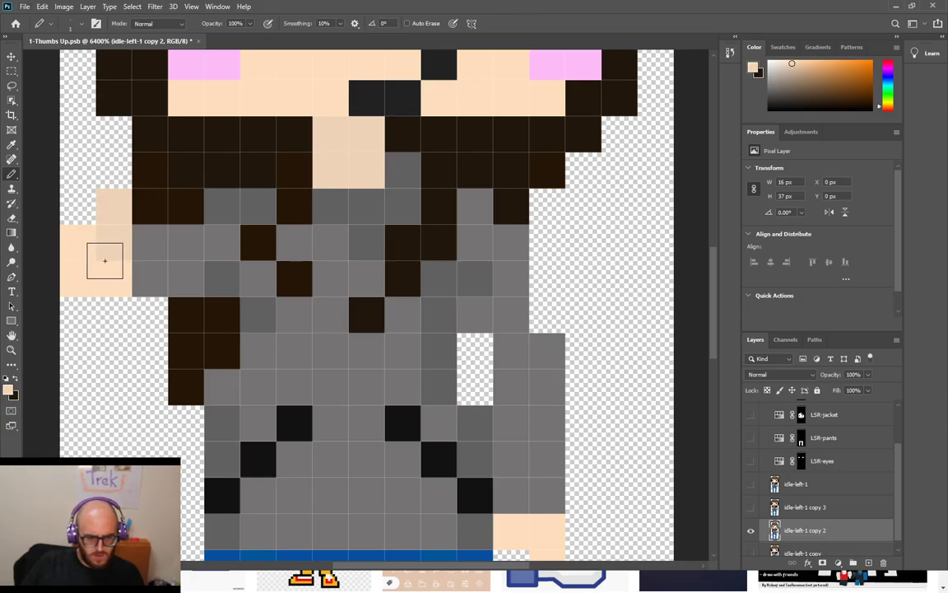
left_click(124, 240, "alt")
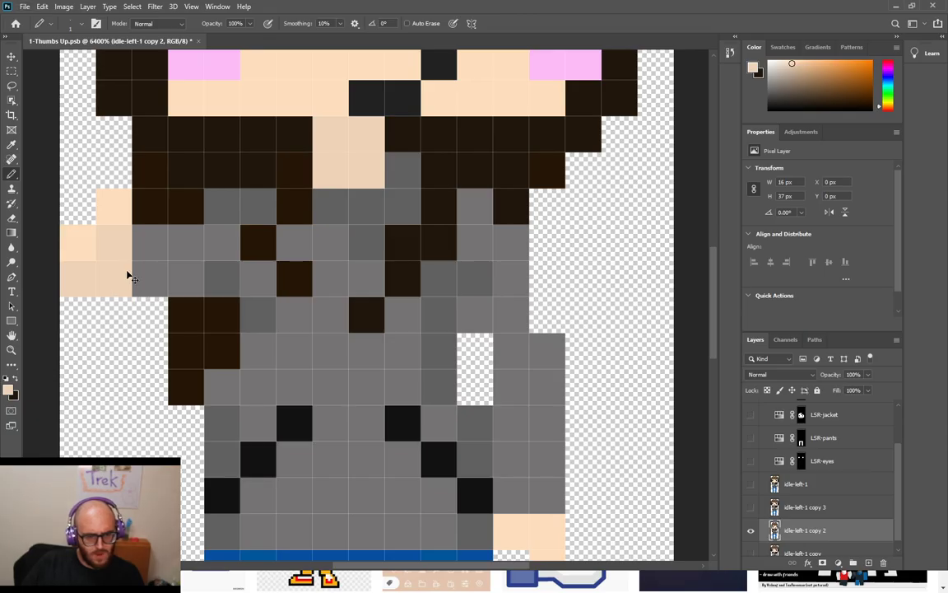
left_click(118, 215)
Adjust the foreground colour to a slightly lighter version of the thumb's skin shade
key("i")
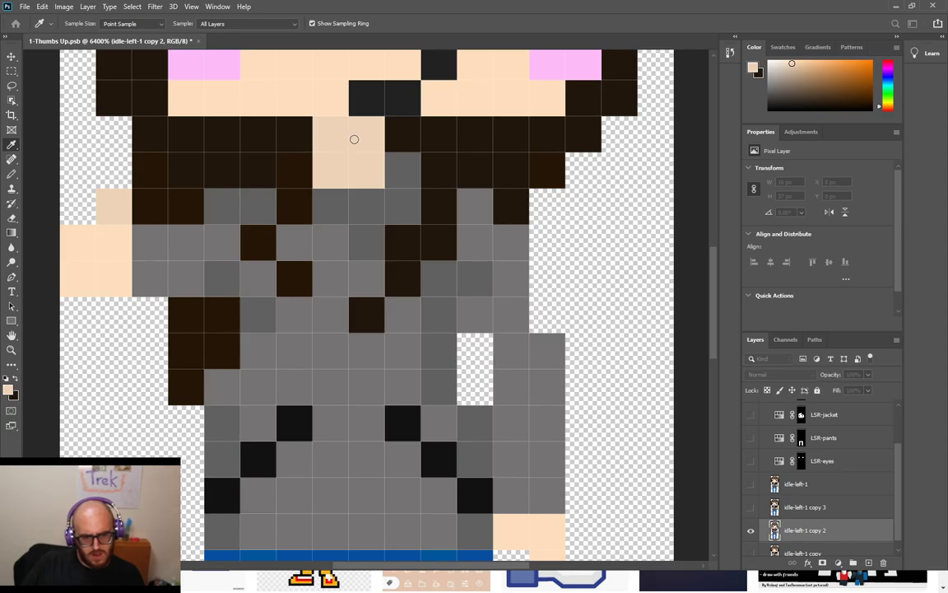
key("b")
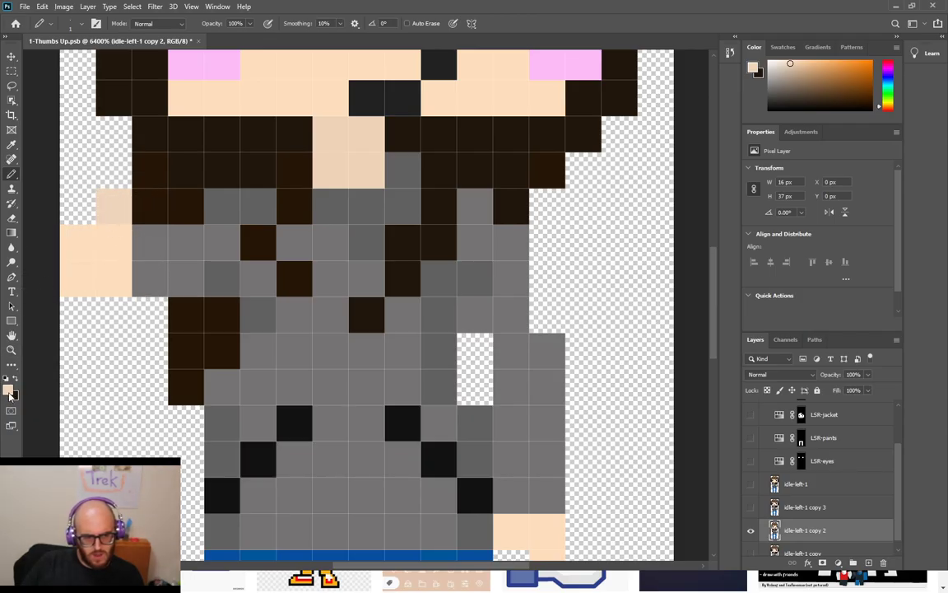
key("i")
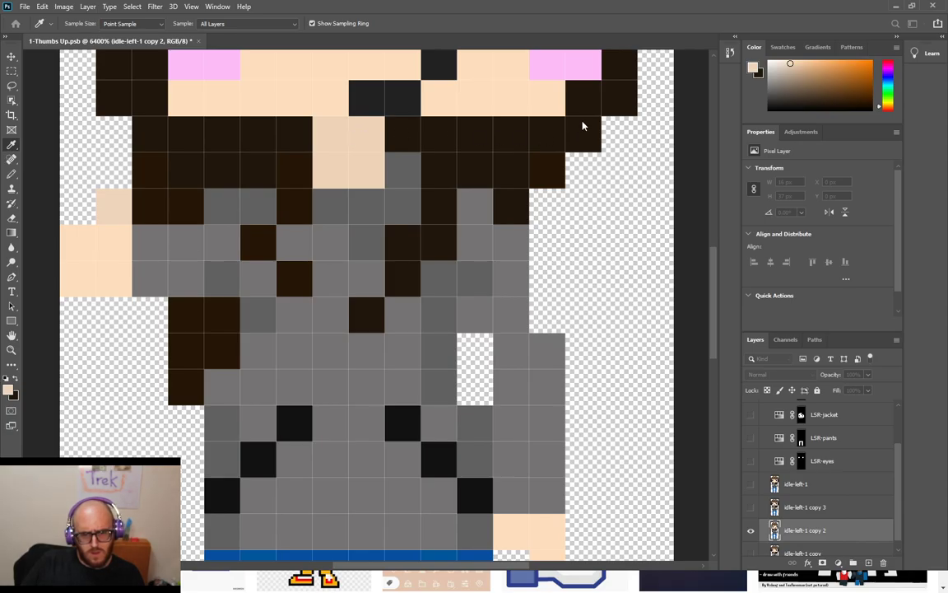
key("b")
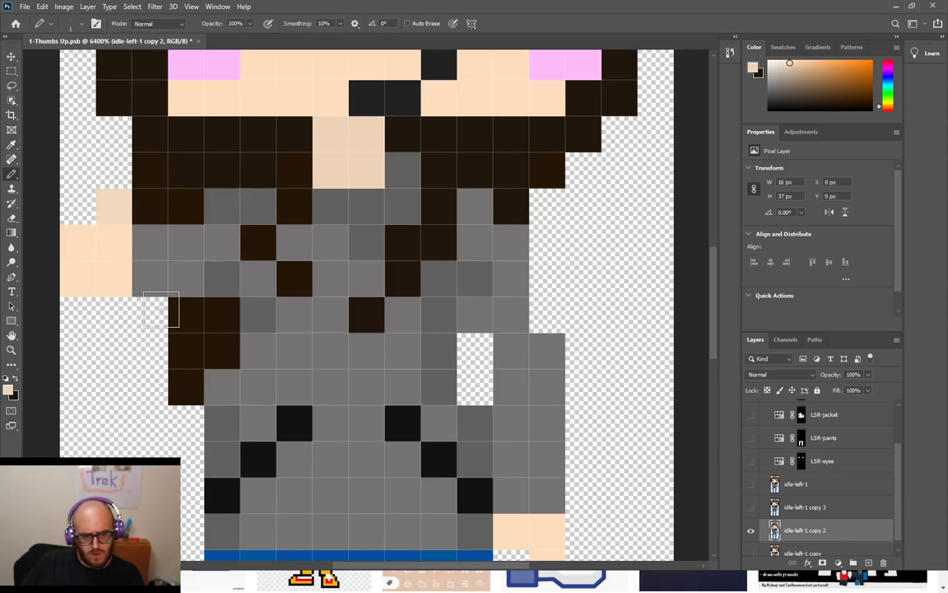
Check the whole figure and preview the LSR-hair, LSR-skin, LSR-jacket and LSR-pants recolour layers on the pose, hiding them again
scroll(416, 342, "down", 3)
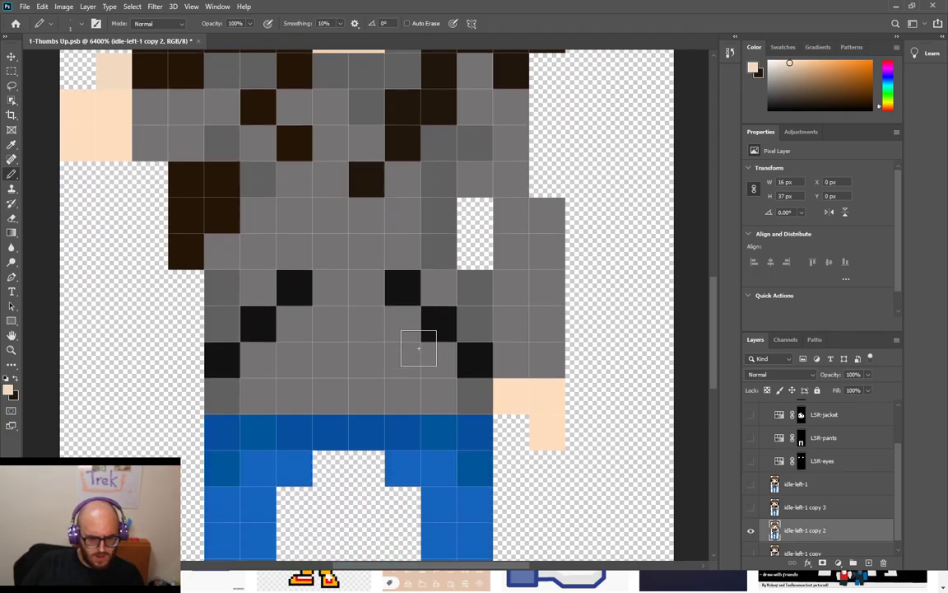
scroll(418, 348, "up", 4)
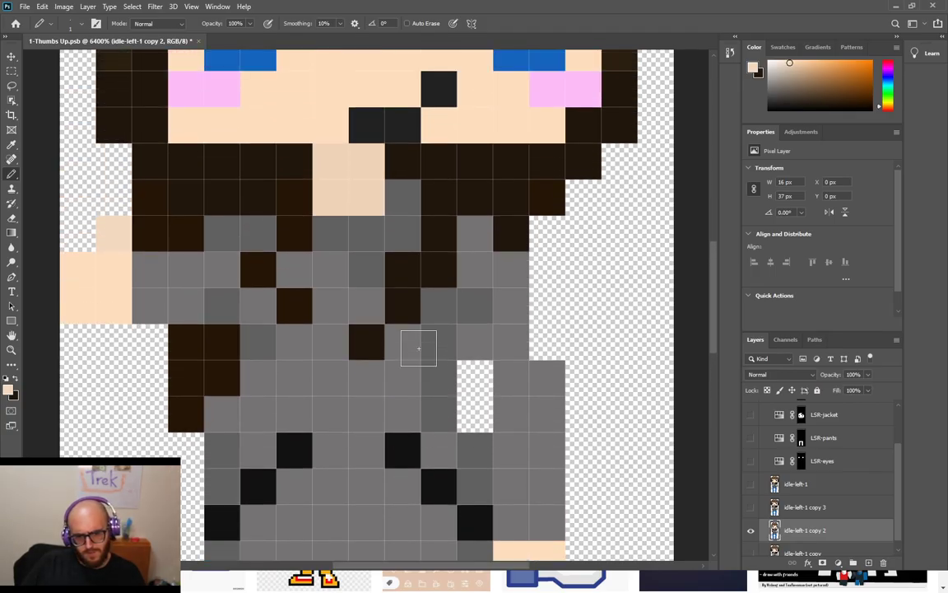
scroll(418, 348, "up", 1)
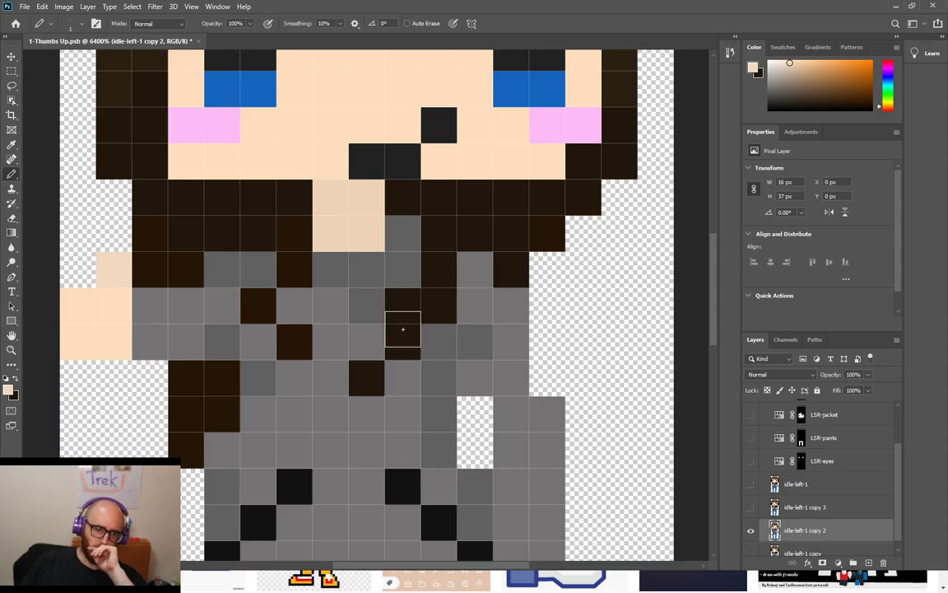
scroll(405, 326, "up", 3)
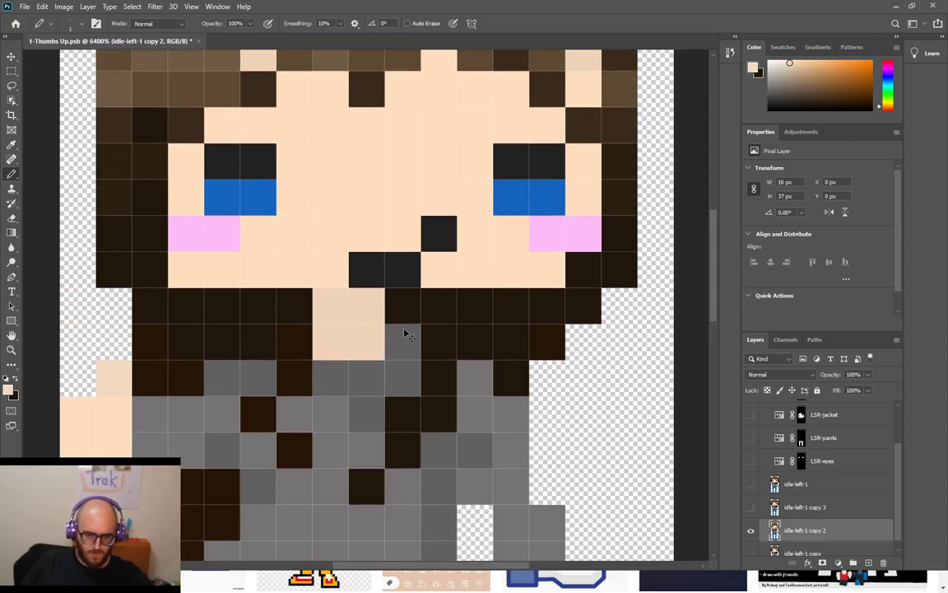
scroll(404, 333, "down", 4)
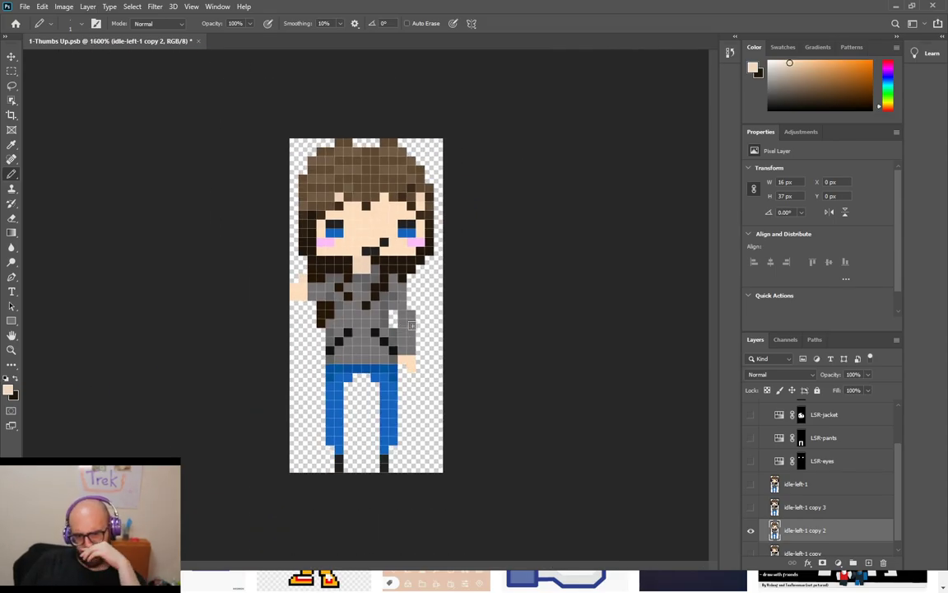
scroll(776, 471, "up", 2)
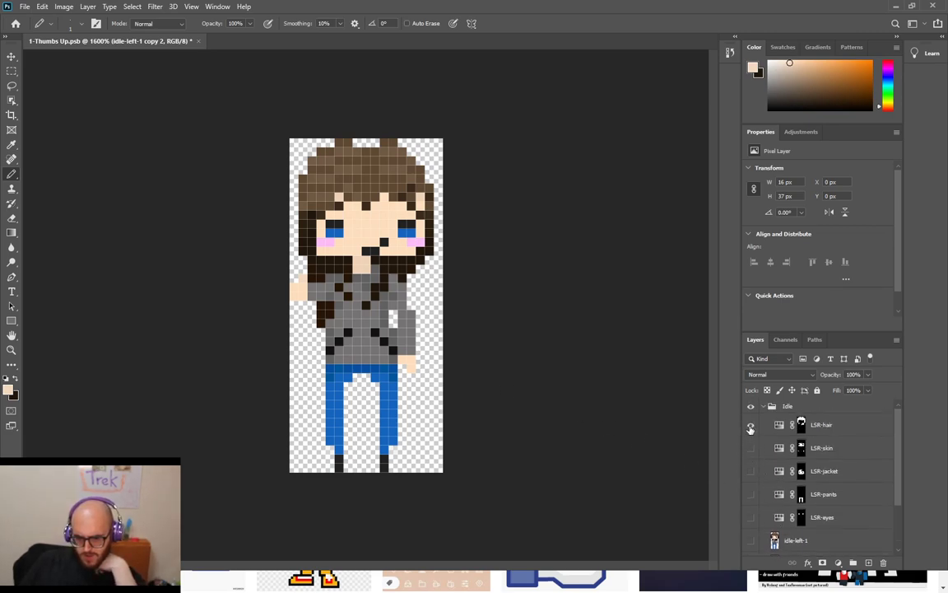
left_click(749, 425)
left_click(750, 448)
left_click(750, 472)
left_click(751, 494)
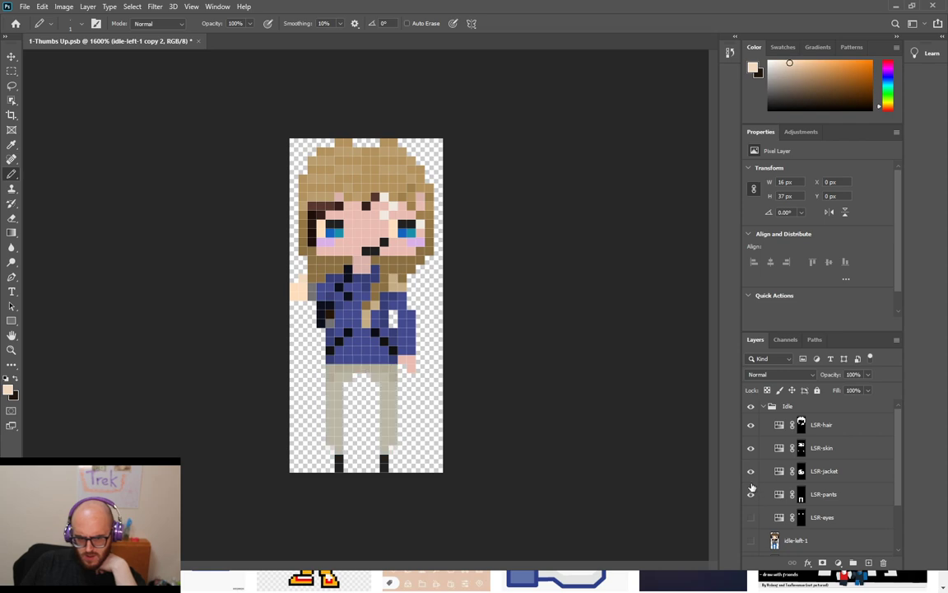
left_click(751, 493)
left_click(765, 448)
left_click(750, 471)
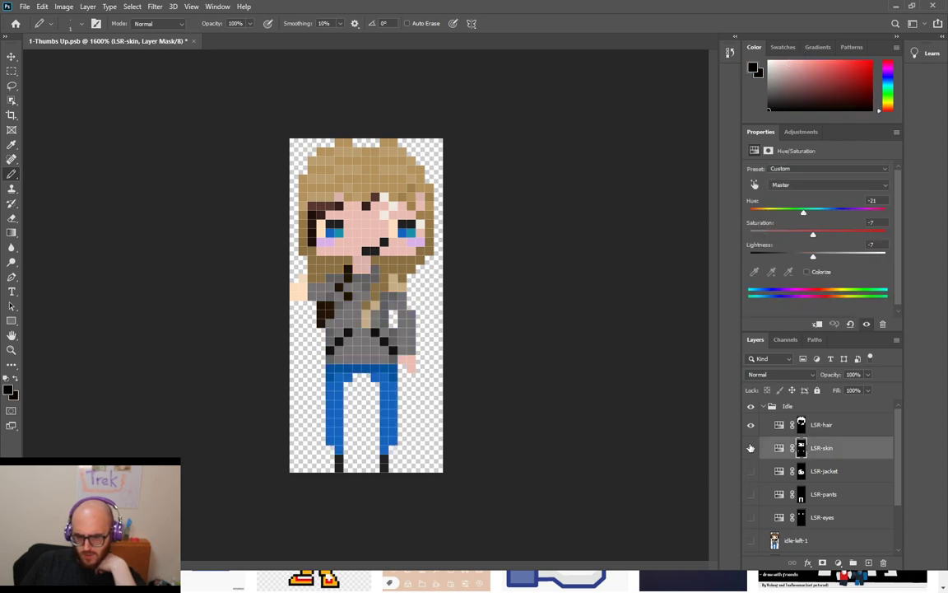
left_click(750, 448)
left_click(750, 426)
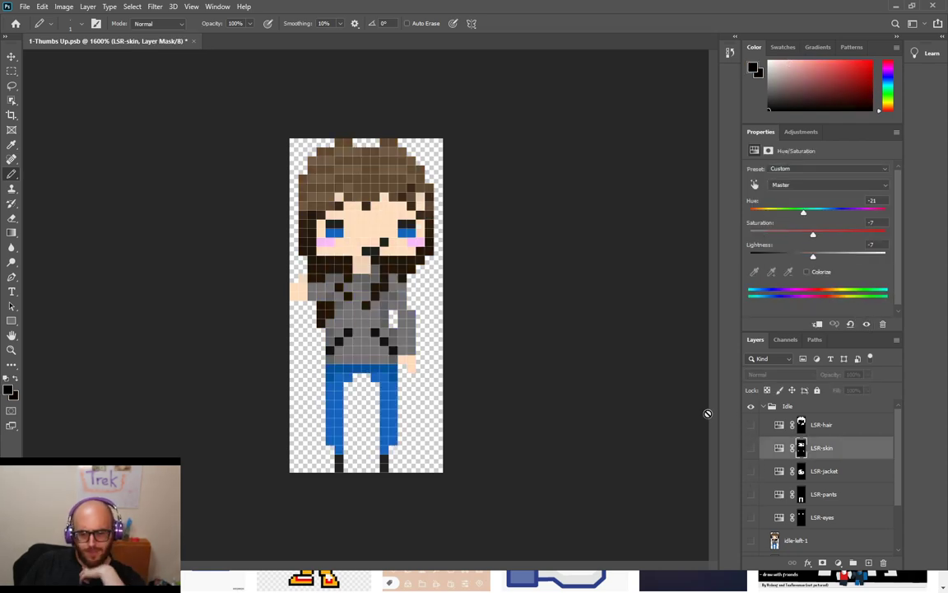
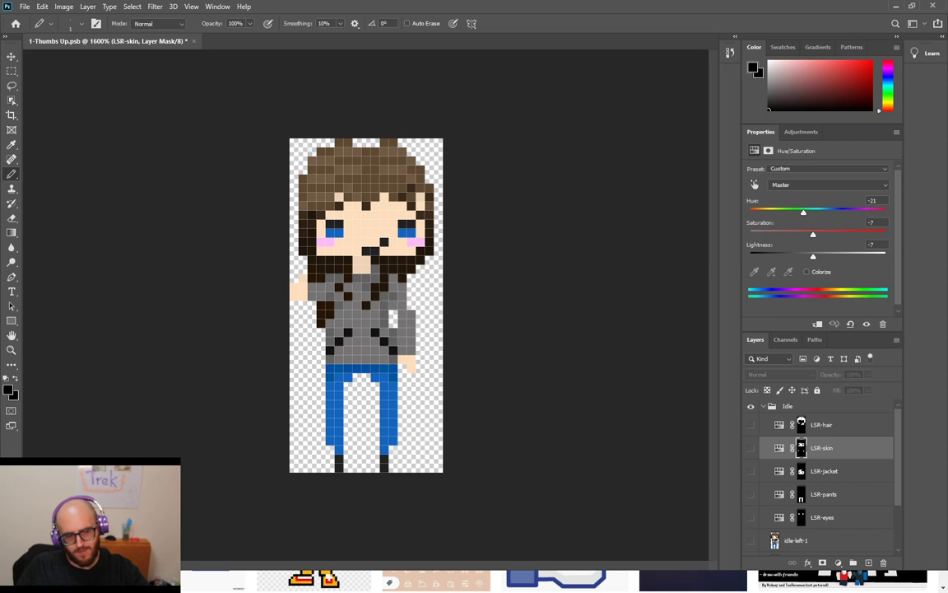
Erase the mouth on the idle-left-1 copy 2 layer by painting it over with the face's skin tone
scroll(874, 516, "down", 2)
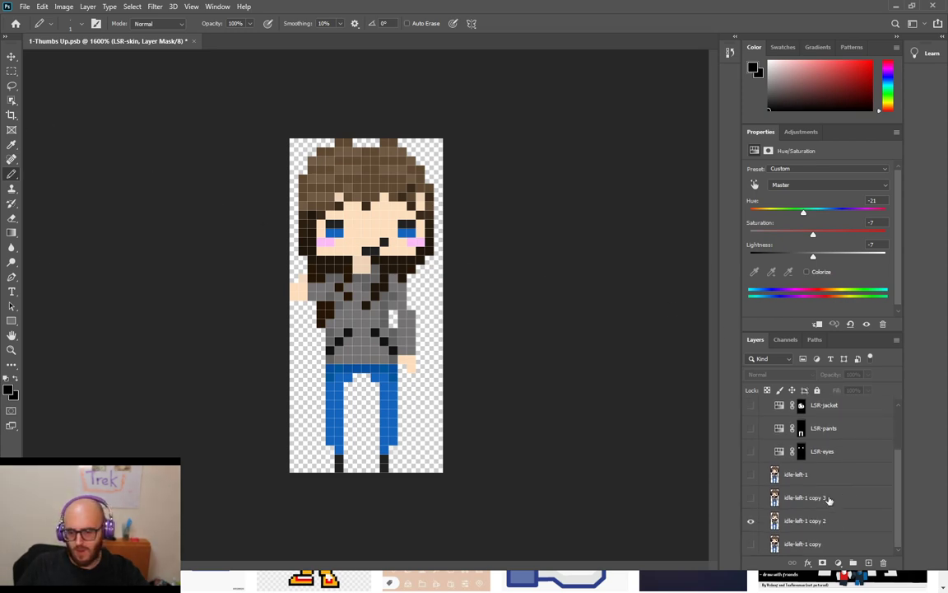
left_click(800, 519)
scroll(435, 247, "up", 4)
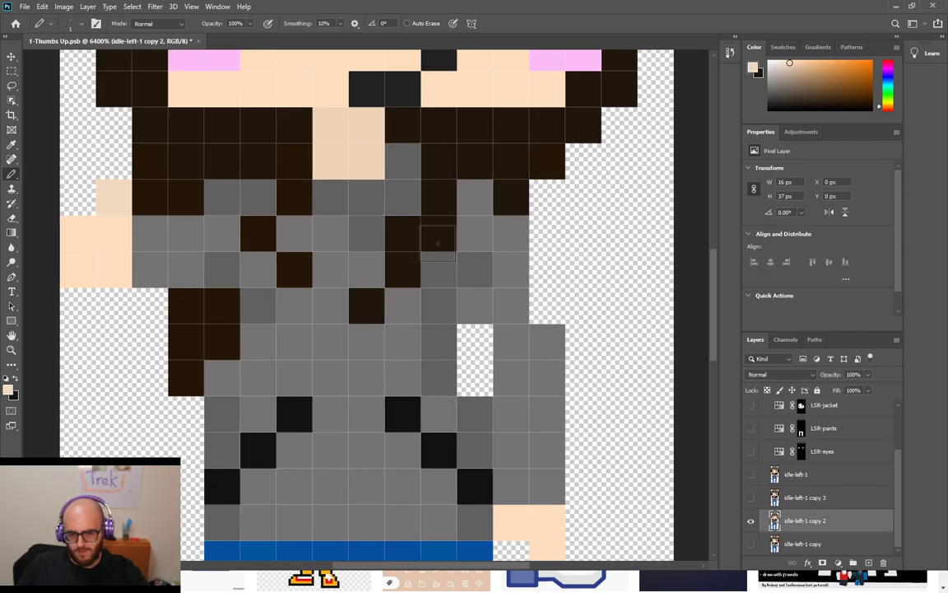
scroll(428, 243, "up", 3)
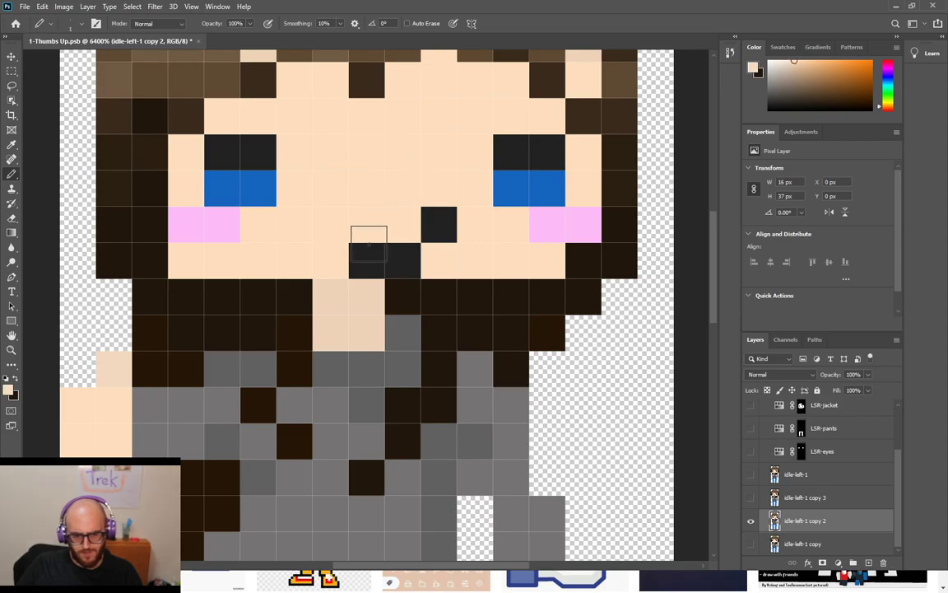
left_click_drag(368, 247, 434, 249)
left_click(438, 225)
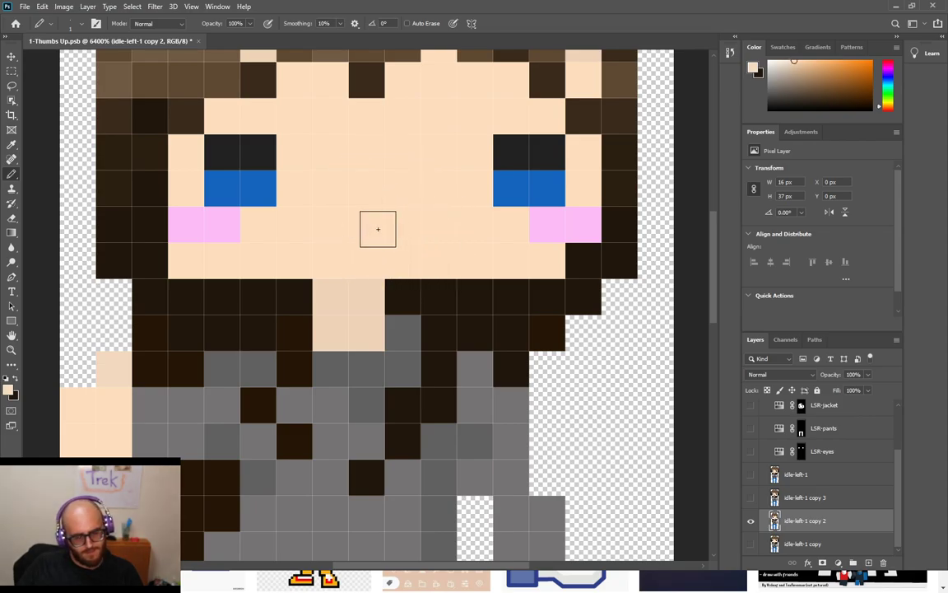
Redraw the mouth in dark grey as a V-shaped smile three pixels wide, with a single pixel at its lowest point
key("x")
left_click_drag(366, 260, 439, 225)
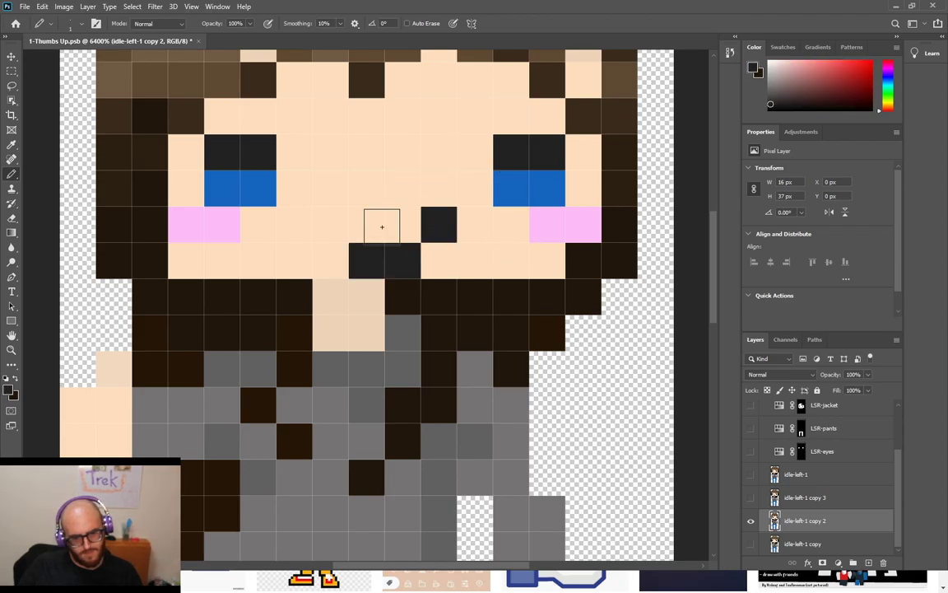
left_click(366, 225)
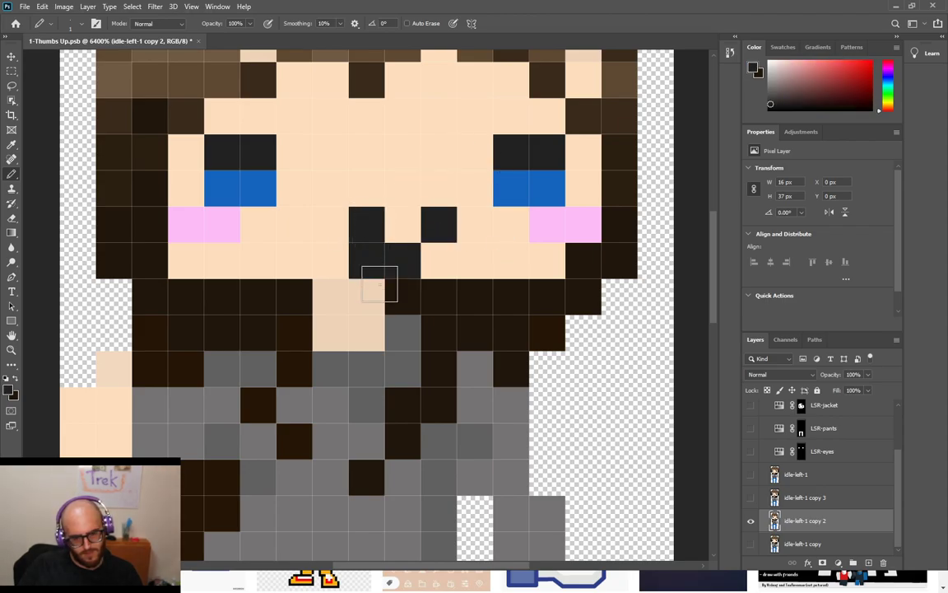
key("x")
left_click(368, 258)
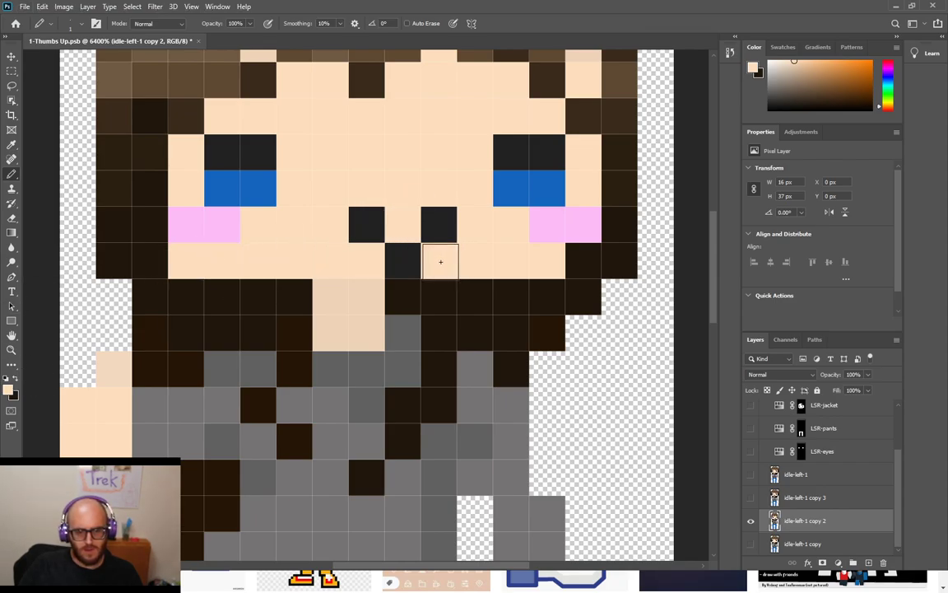
Place a white tooth pixel in the middle of the smile and cap it with a dark pixel one row higher
key("d")
key("x")
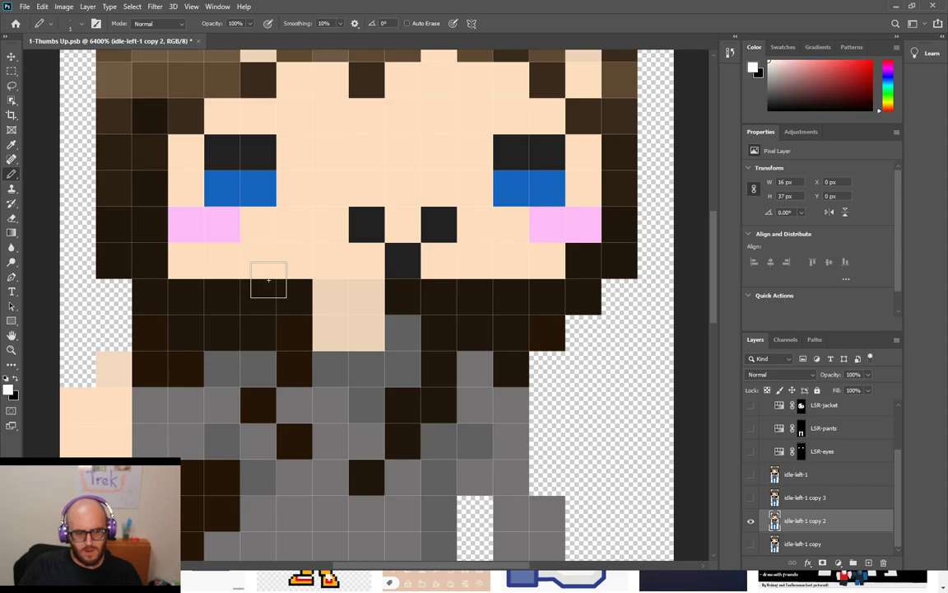
left_click(402, 222)
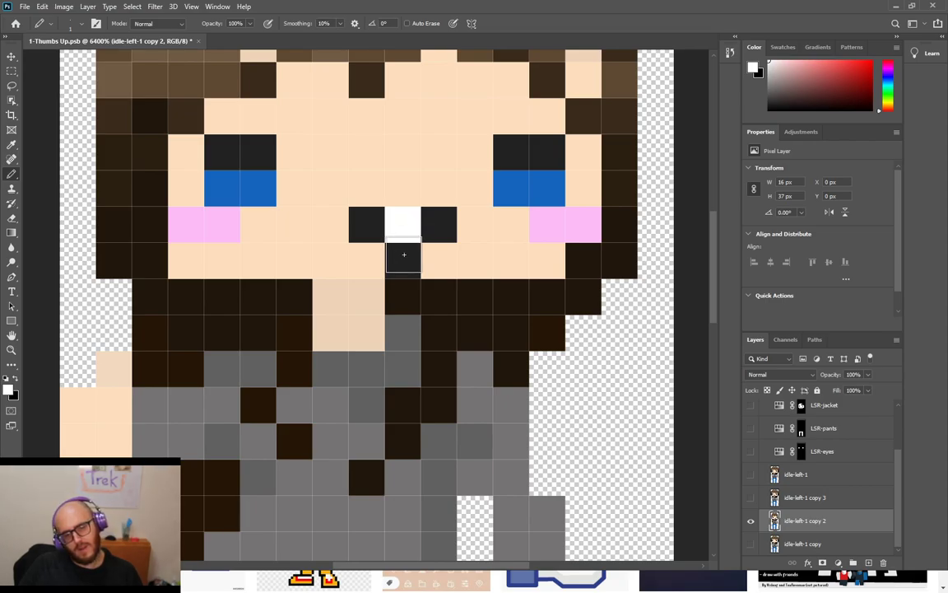
left_click(402, 188)
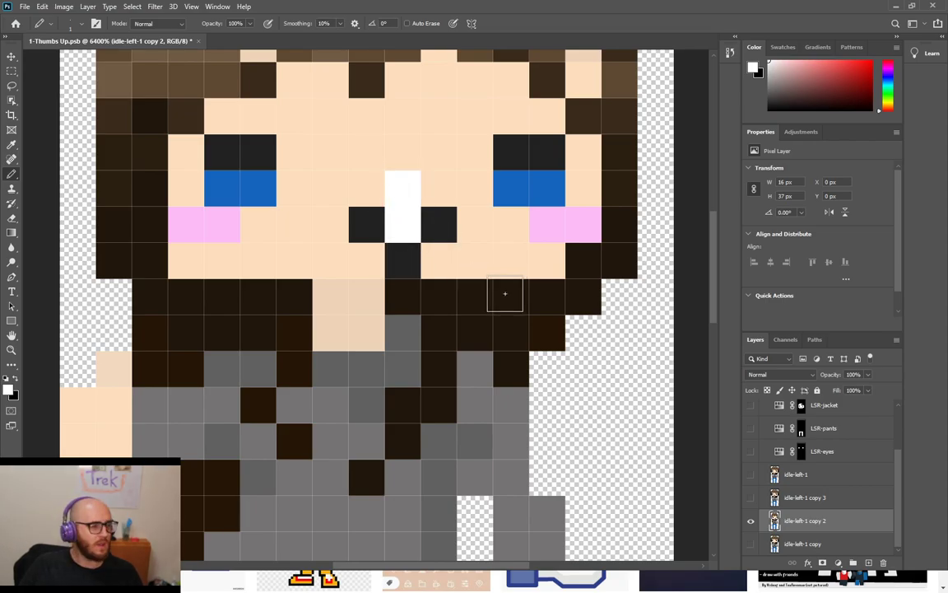
key("x")
left_click(403, 189)
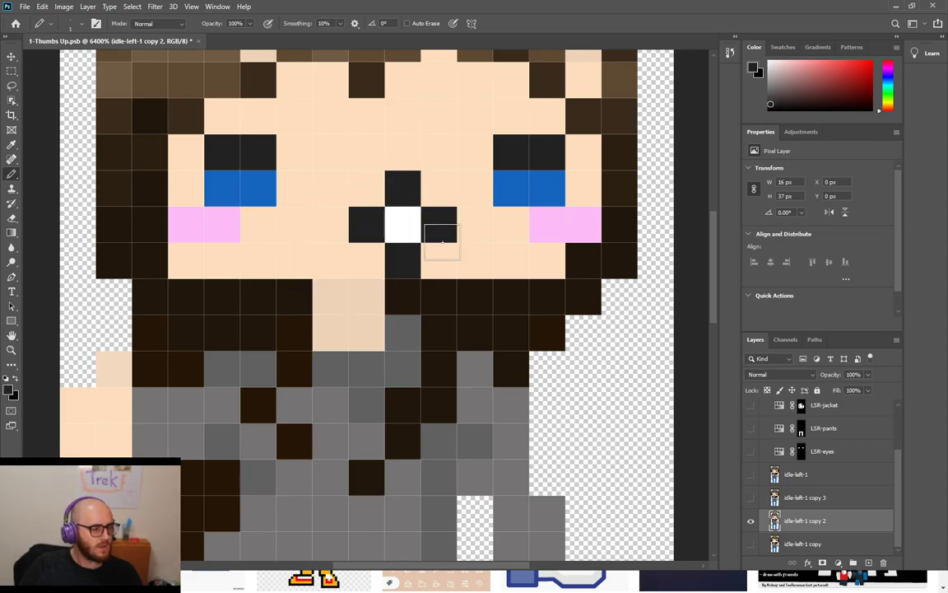
Widen the smile one pixel toward viewer left with a second white tooth, and cover the dark pixel above the teeth with skin tone
left_click(374, 260)
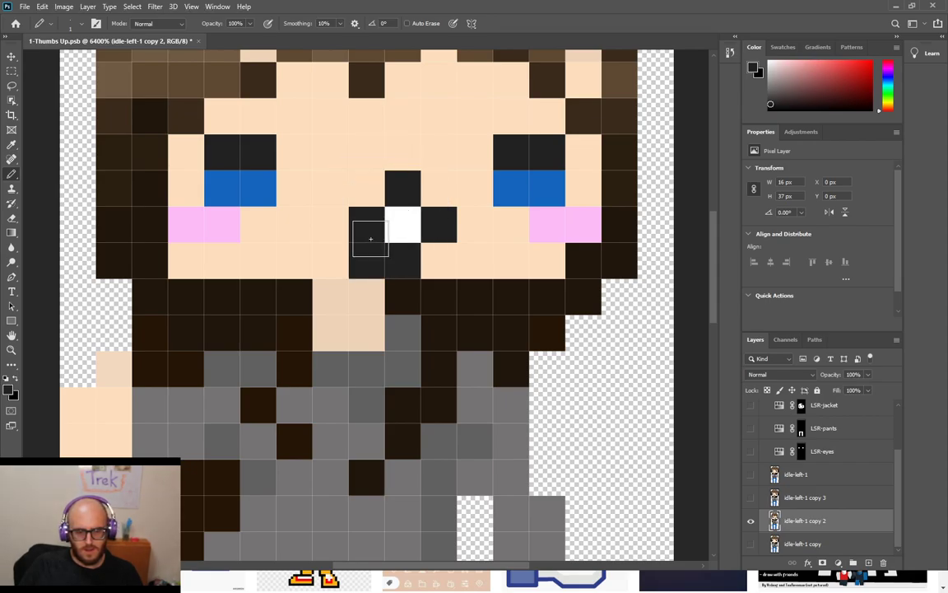
left_click(337, 224)
key("x")
left_click(363, 218)
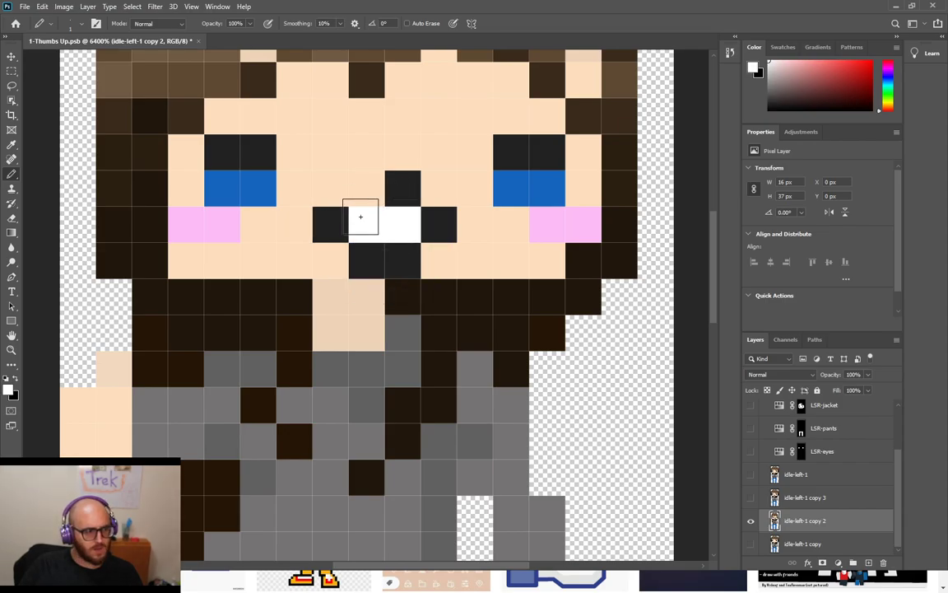
left_click(364, 169, "alt")
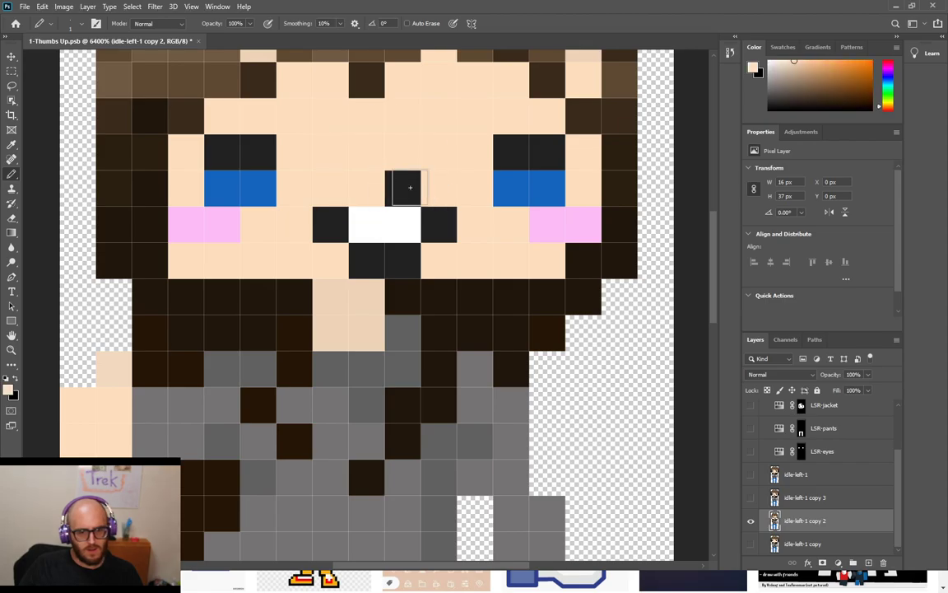
left_click(407, 188)
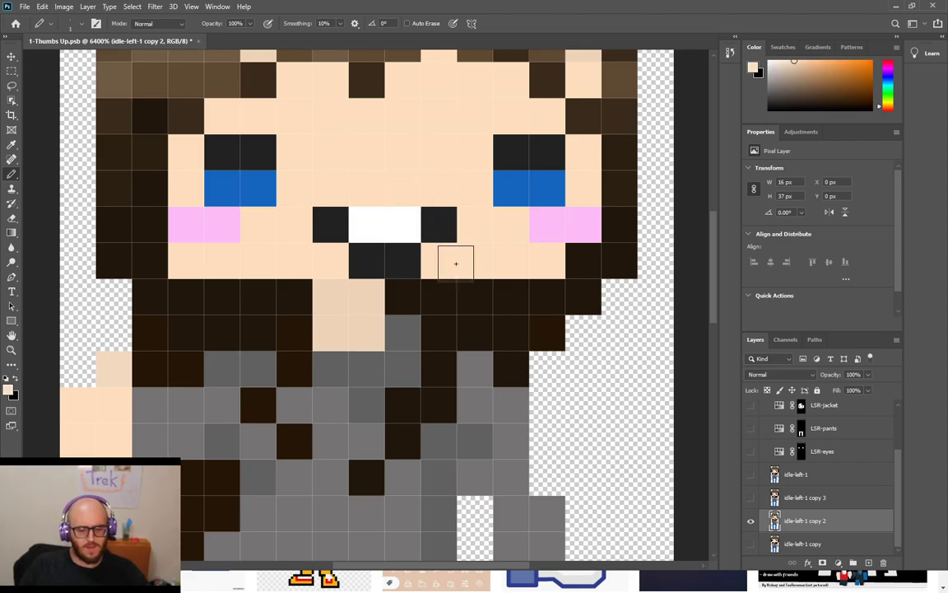
key("ctrl+minus")
key("ctrl+minus")
key("ctrl+minus")
key("ctrl+minus")
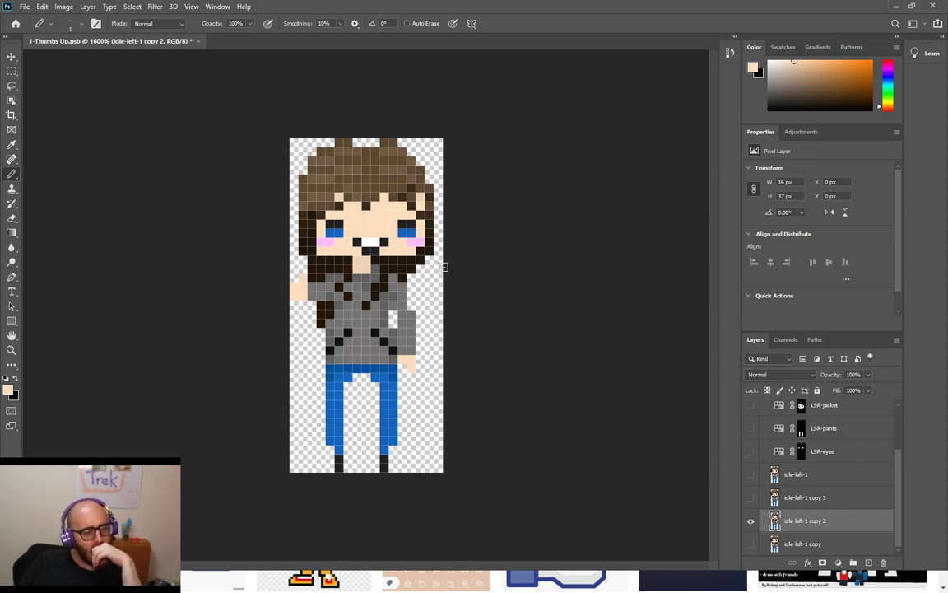
Try a chin by painting a six-pixel skin-tone row below the mouth over the neck top and adjoining hair
scroll(439, 278, "up", 4)
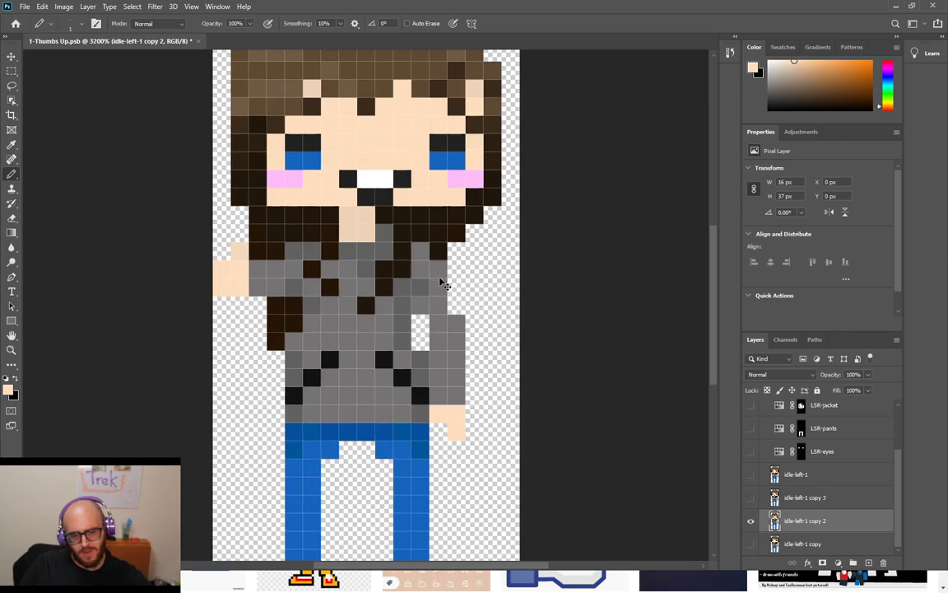
scroll(446, 285, "up", 3)
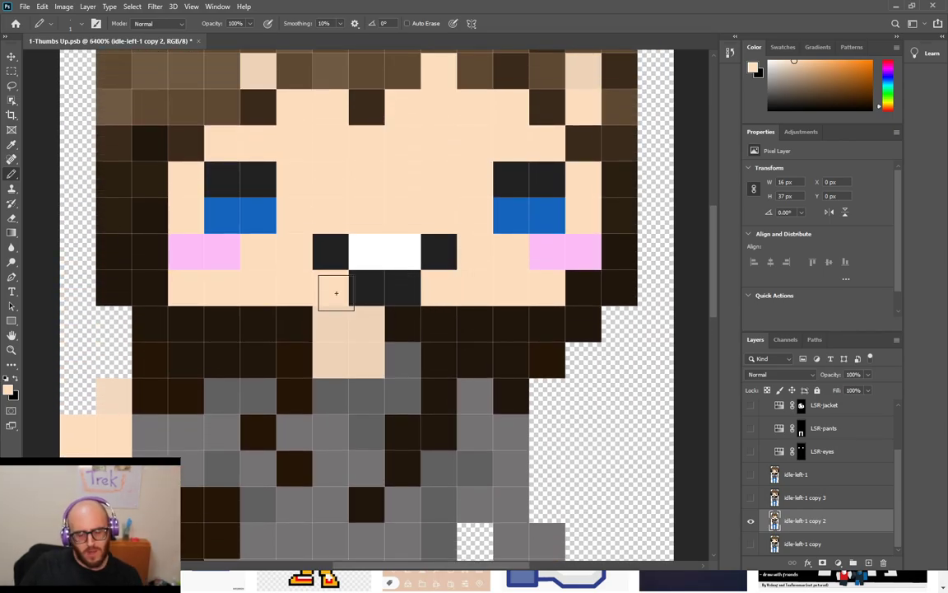
left_click(313, 274, "alt")
left_click(364, 321)
left_click(367, 360)
left_click(403, 323)
left_click(344, 323)
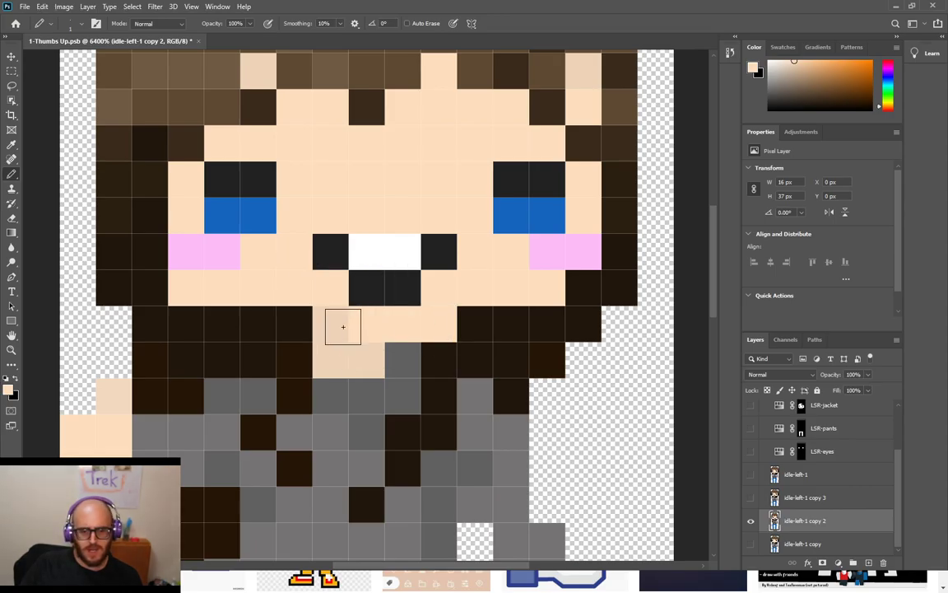
left_click(439, 323)
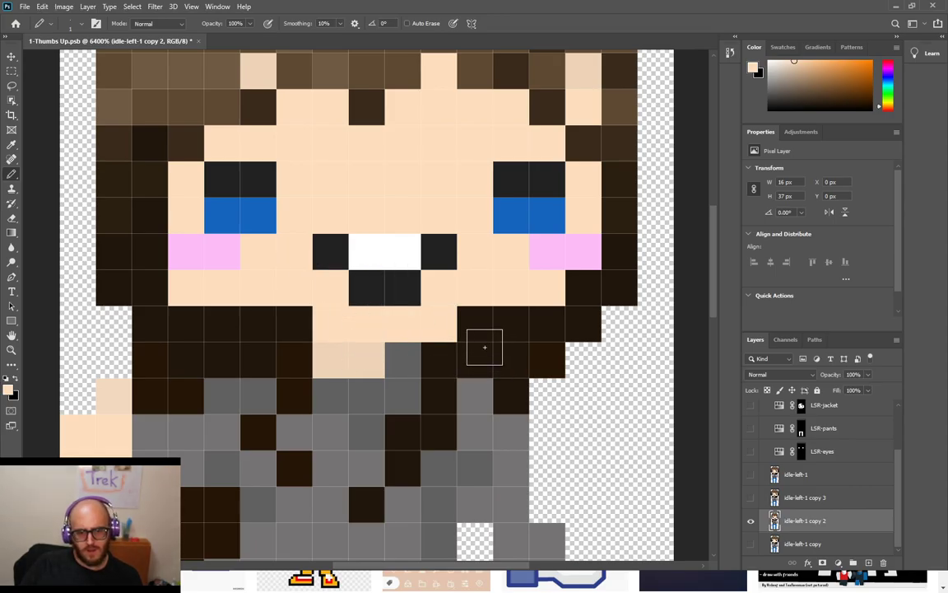
left_click(296, 323)
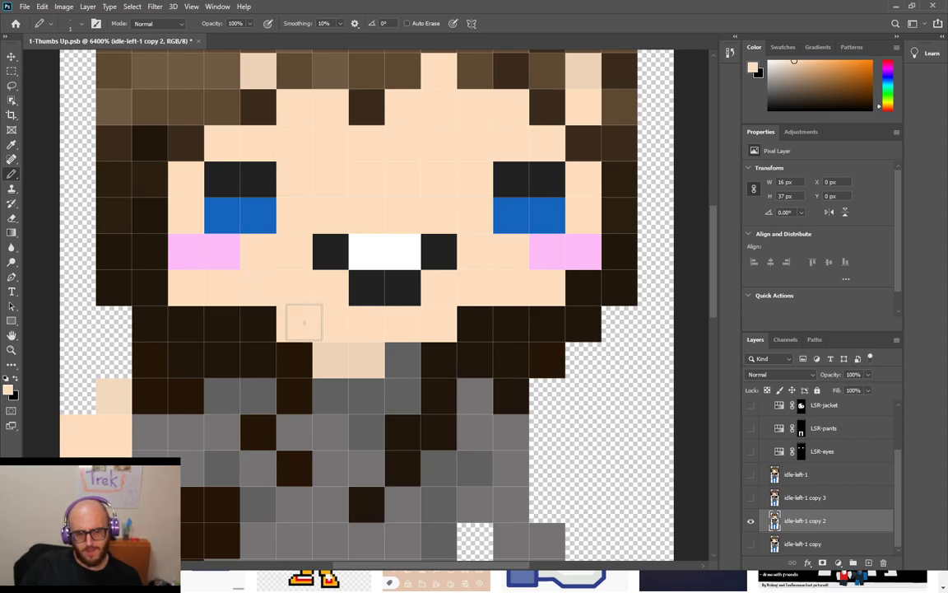
left_click(476, 317)
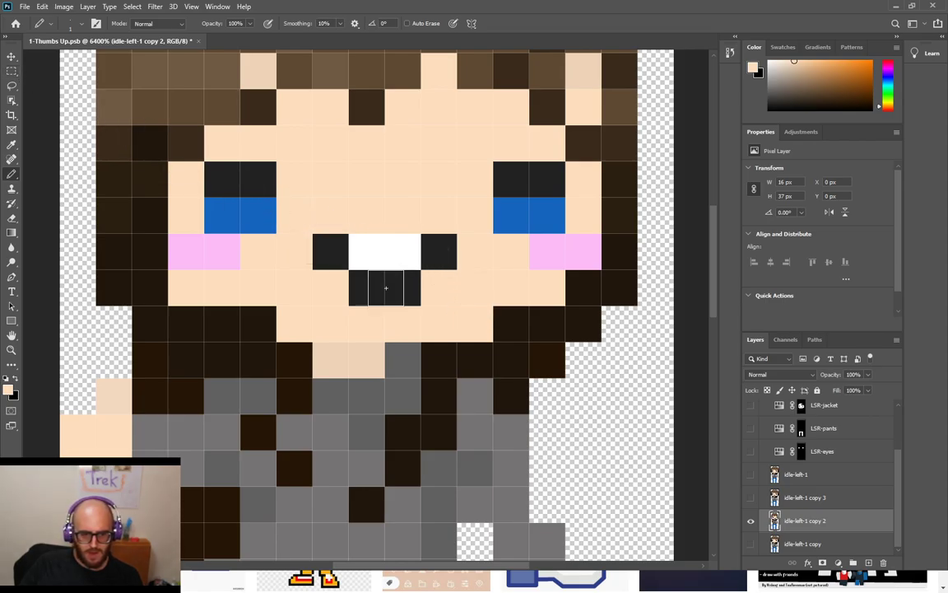
Try the open smile one row lower, repainting its dark outline and white teeth and covering the old upper row with skin tone
left_click(328, 244, "alt")
left_click(333, 290)
mouse_move(333, 289)
left_mouse_down()
mouse_move(370, 294)
mouse_move(372, 310)
mouse_move(413, 288)
mouse_move(409, 316)
mouse_move(441, 253)
left_mouse_up()
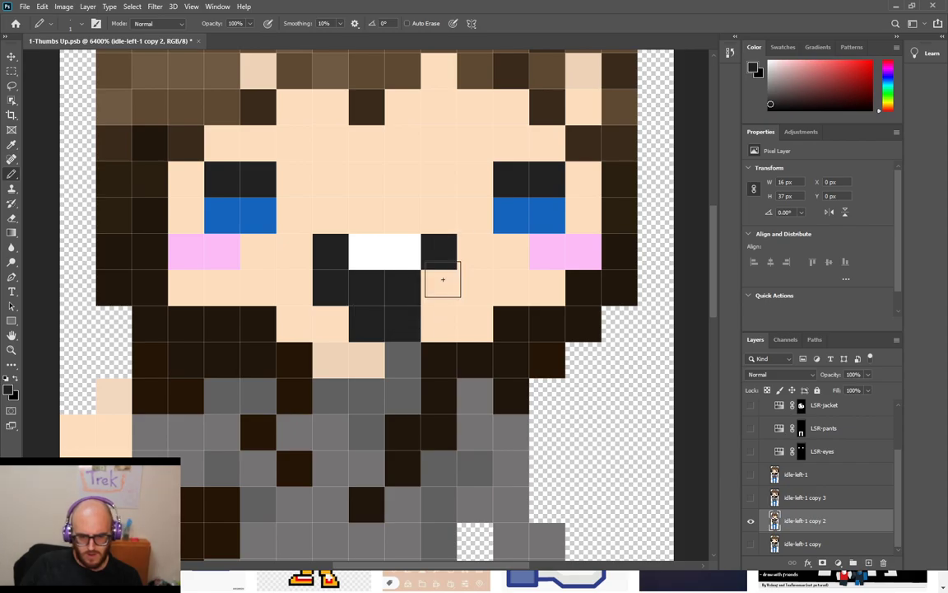
left_click(366, 256, "alt")
left_click_drag(368, 280, 399, 281)
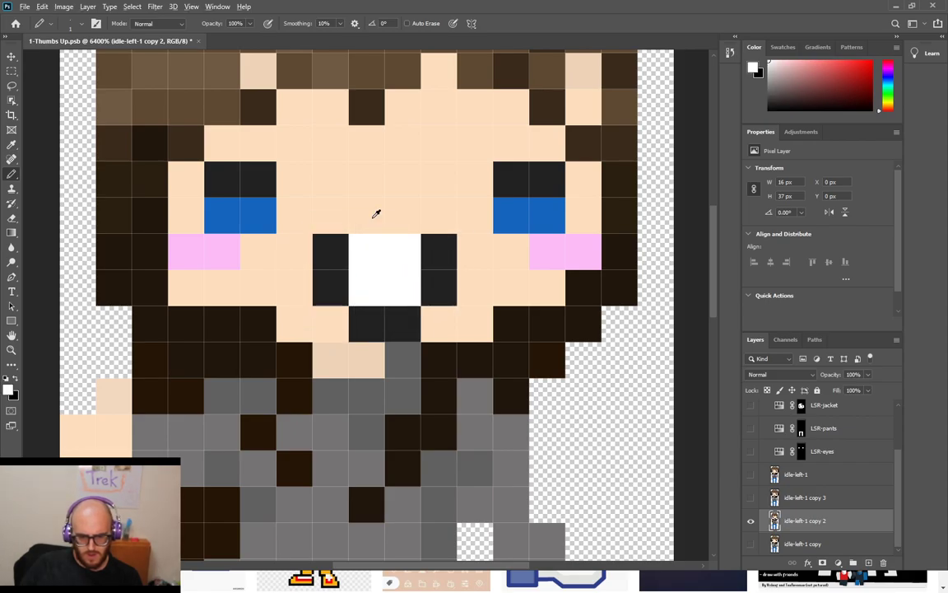
left_click(344, 182, "alt")
left_click_drag(368, 247, 405, 247)
left_click(329, 248)
left_click(438, 250)
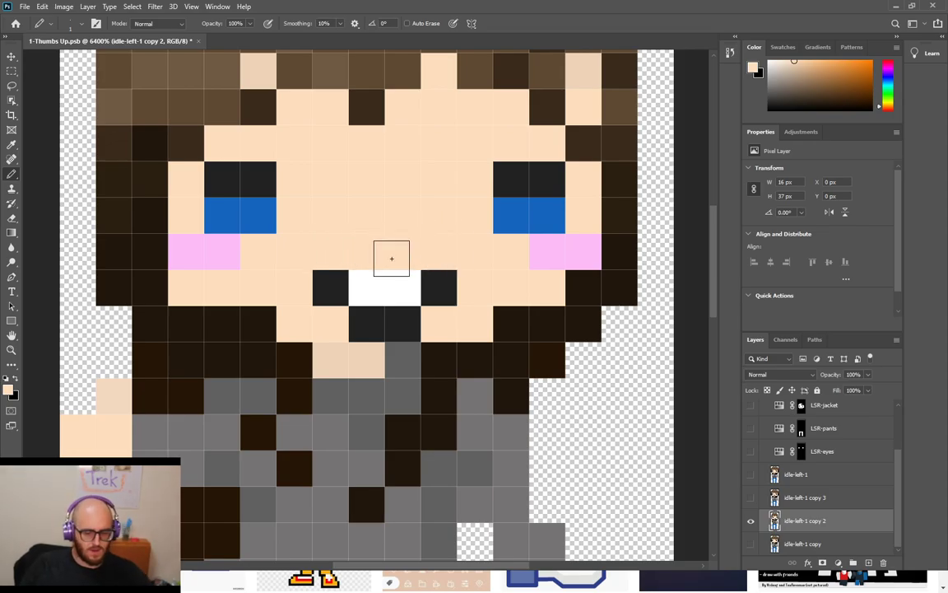
key("ctrl+minus")
key("ctrl+minus")
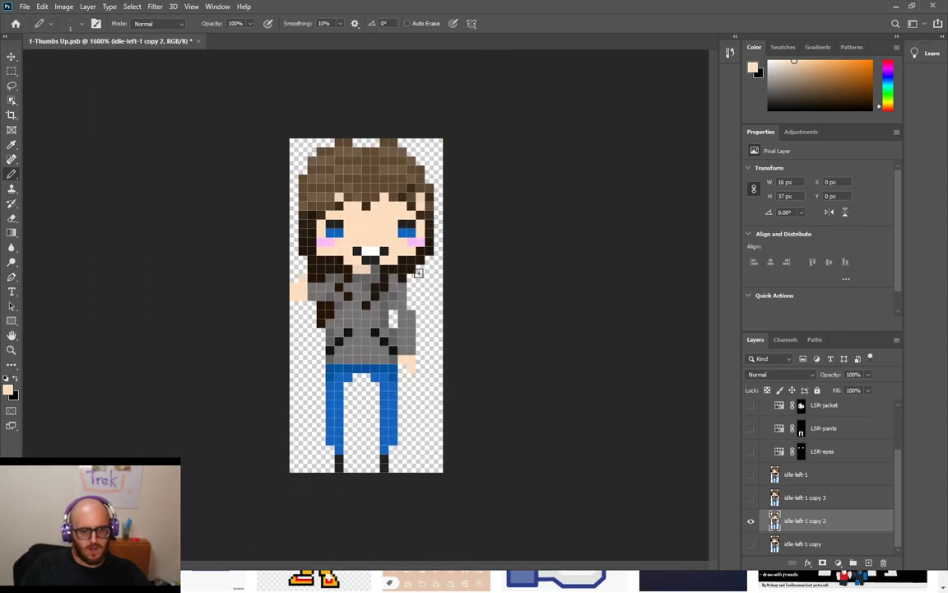
key("ctrl+plus")
key("ctrl+plus")
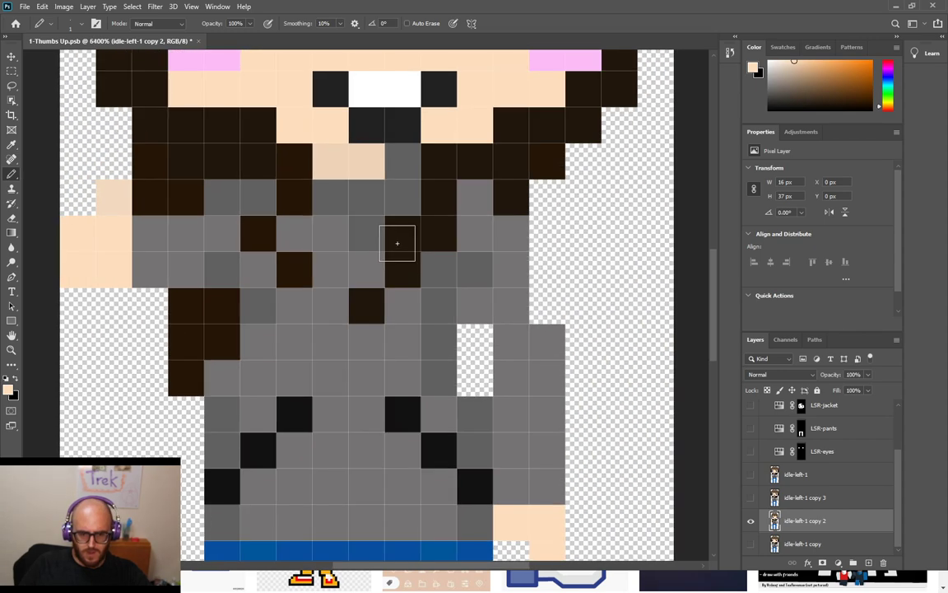
Undo the repainting that lowered the mouth by one row
scroll(412, 259, "up", 2)
scroll(417, 275, "left", 1)
scroll(417, 275, "up", 3)
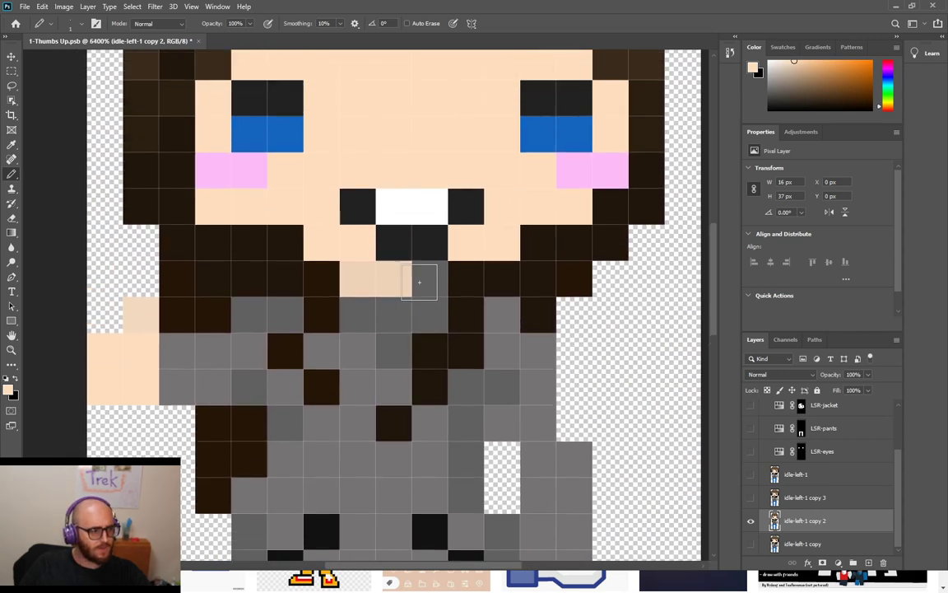
scroll(420, 286, "up", 2)
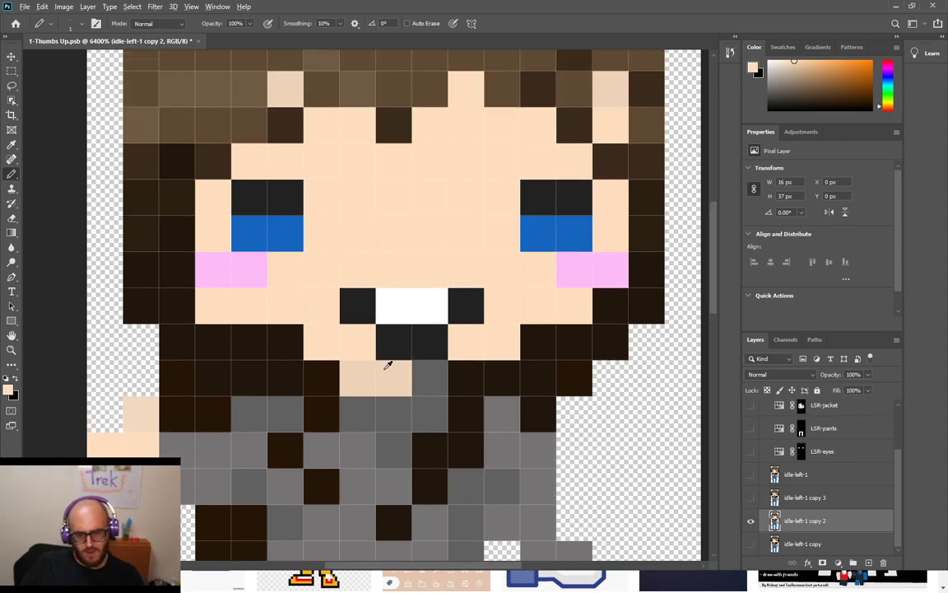
left_click(465, 270)
left_click(358, 270)
left_click(429, 270)
left_click(394, 270)
left_click(430, 306)
left_click(393, 306)
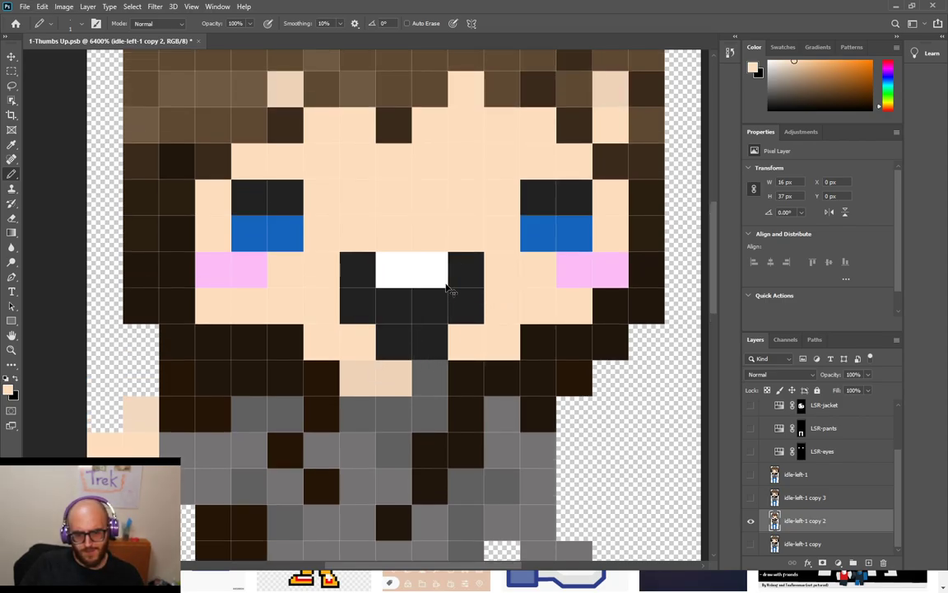
left_click(466, 306)
left_click(430, 341)
left_click(358, 305)
left_click(393, 342)
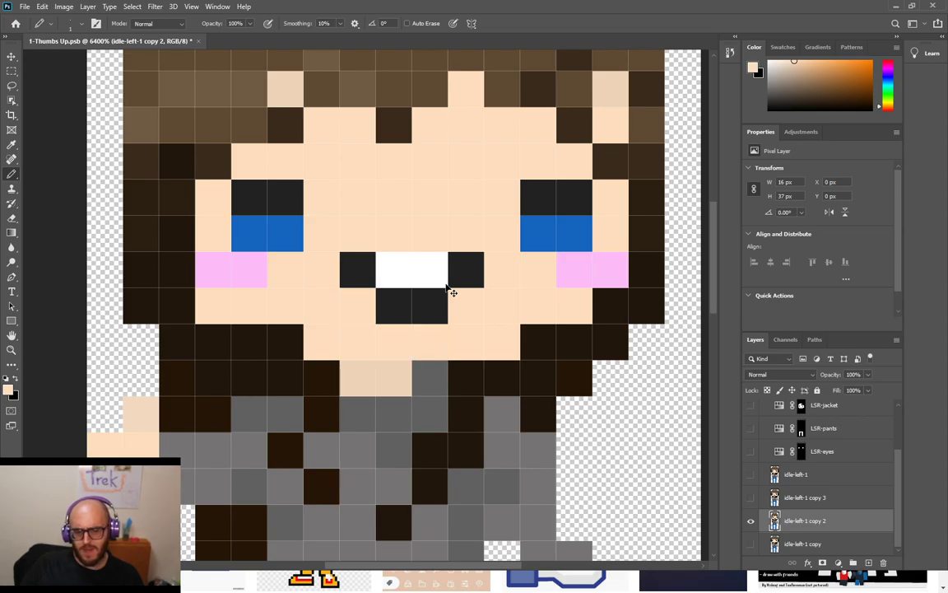
Undo the skin-tone chin row to restore the hair and shaded neck below the mouth
left_click(502, 342)
left_click(321, 341)
left_click(358, 341)
left_click(466, 342)
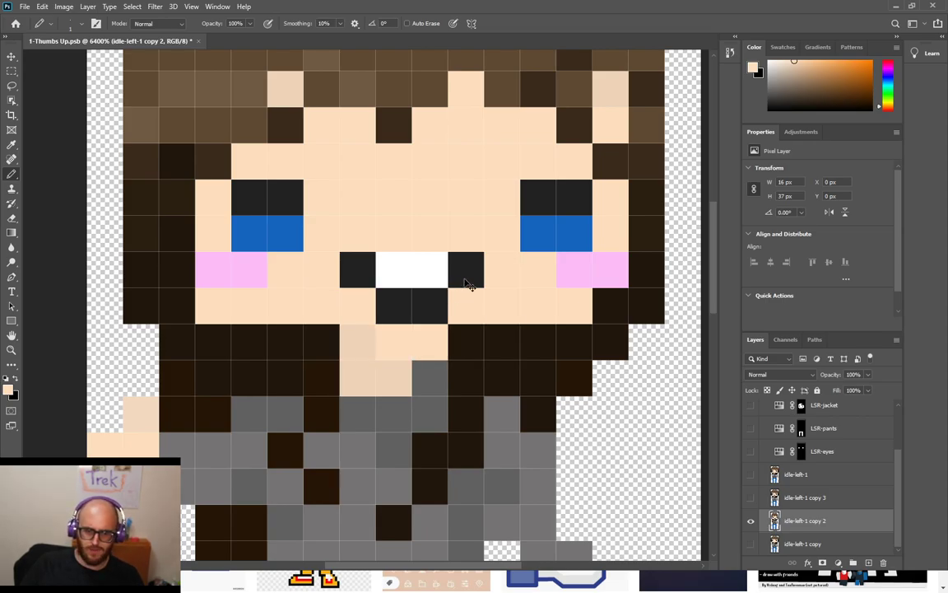
left_click(429, 342)
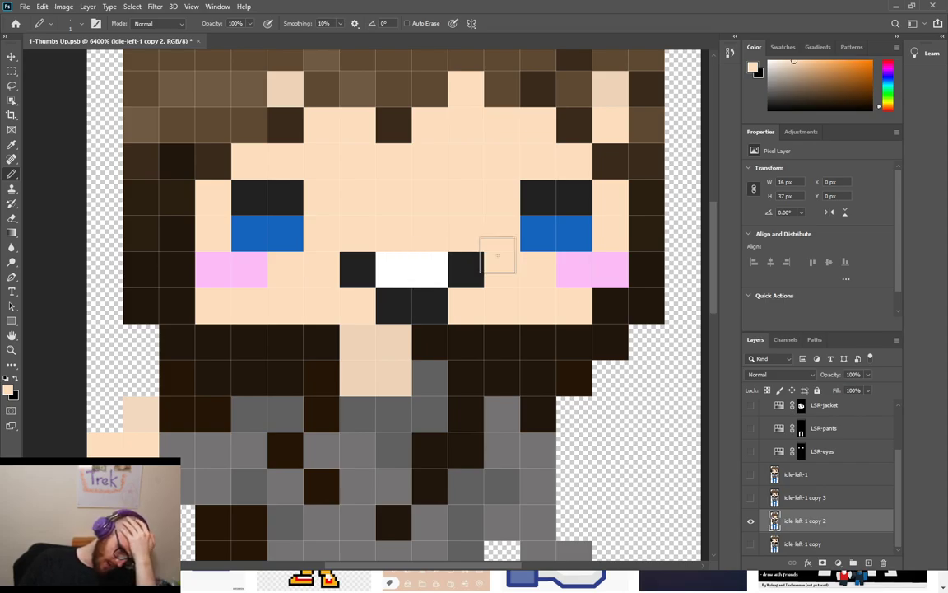
Move the smile one pixel row lower, painting dark corners around two white teeth and covering the old upper row with skin tone
left_click(367, 264, "alt")
left_click(363, 303)
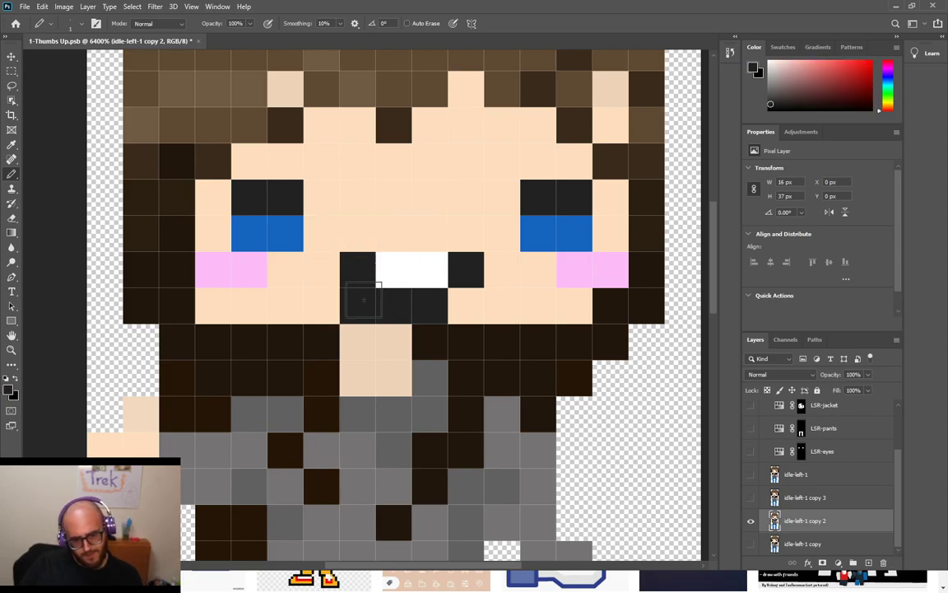
left_click(466, 305)
left_click(411, 269, "alt")
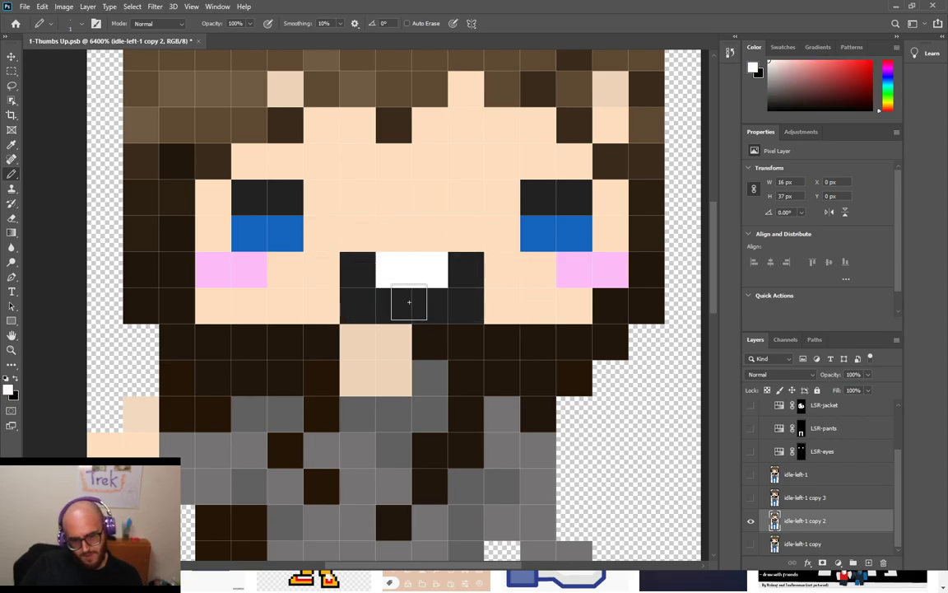
left_click(393, 305)
left_click(429, 305)
left_click(355, 243, "alt")
left_click_drag(349, 264, 470, 265)
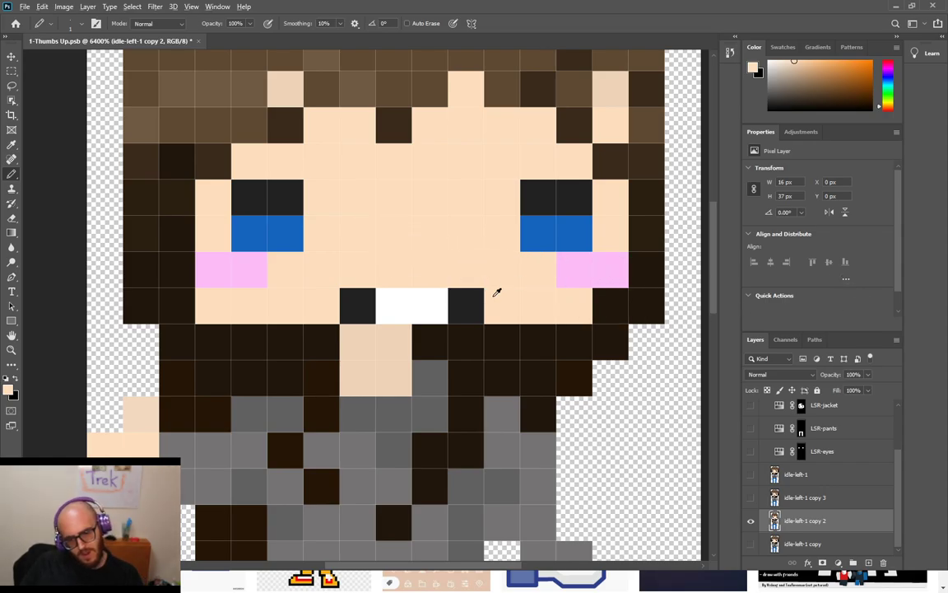
Try extending the mouth's right corner upward with one dark pixel and cover it again with skin tone
left_click(467, 298, "alt")
left_click(466, 270)
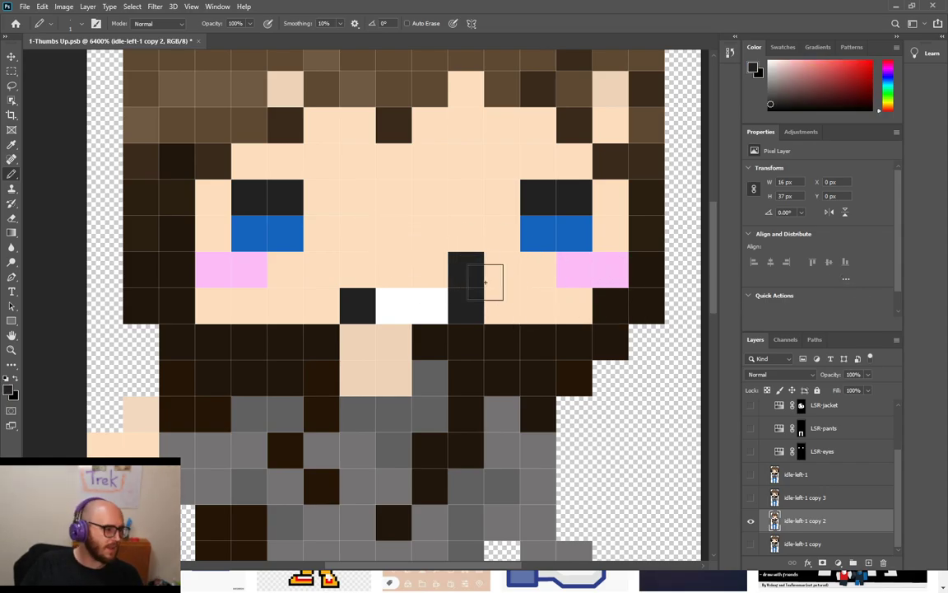
left_click(444, 259, "alt")
left_click(470, 256)
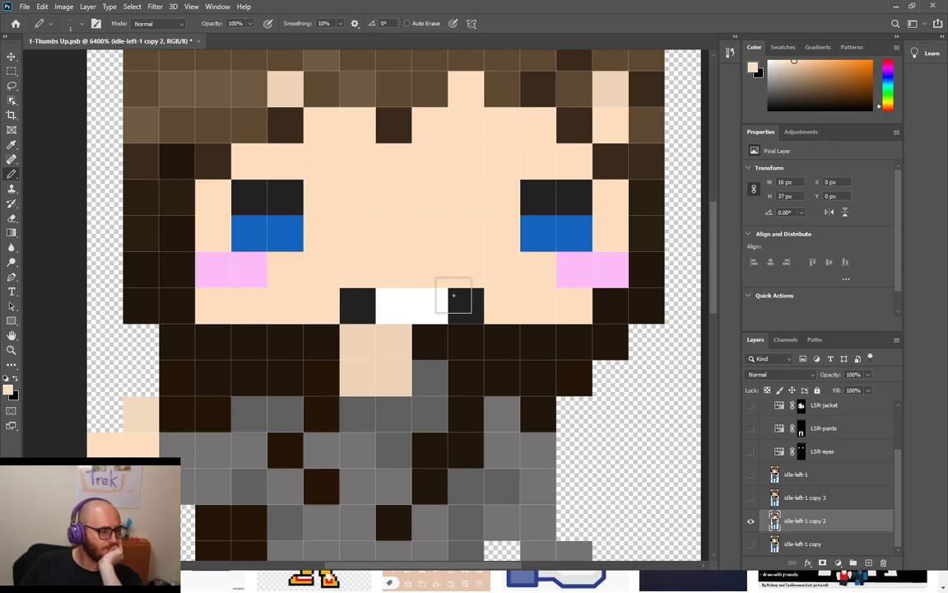
Try a taller mouth by adding a dark pixel above its left corner and white pixels up the middle of the face
key("ctrl+Down")
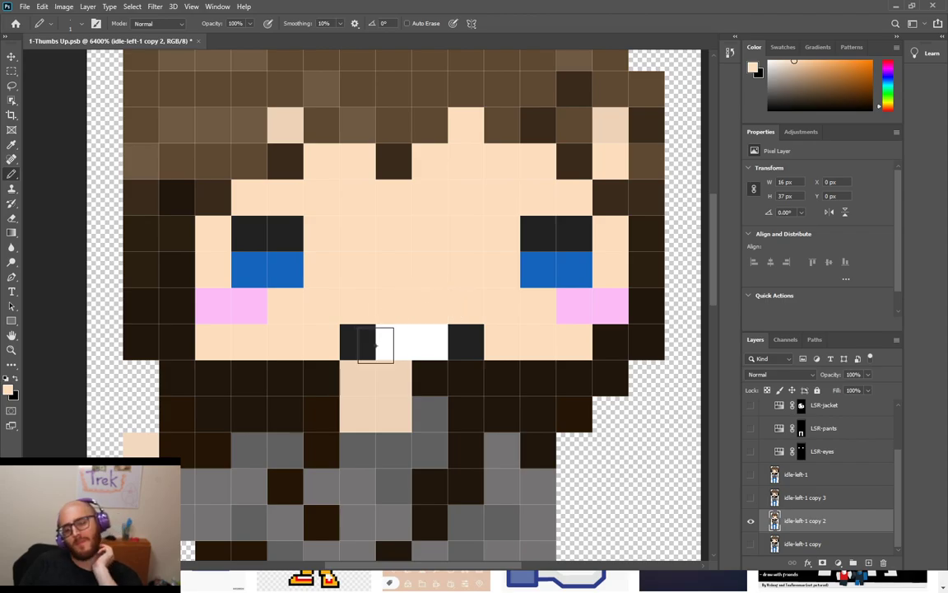
left_click(362, 337, "alt")
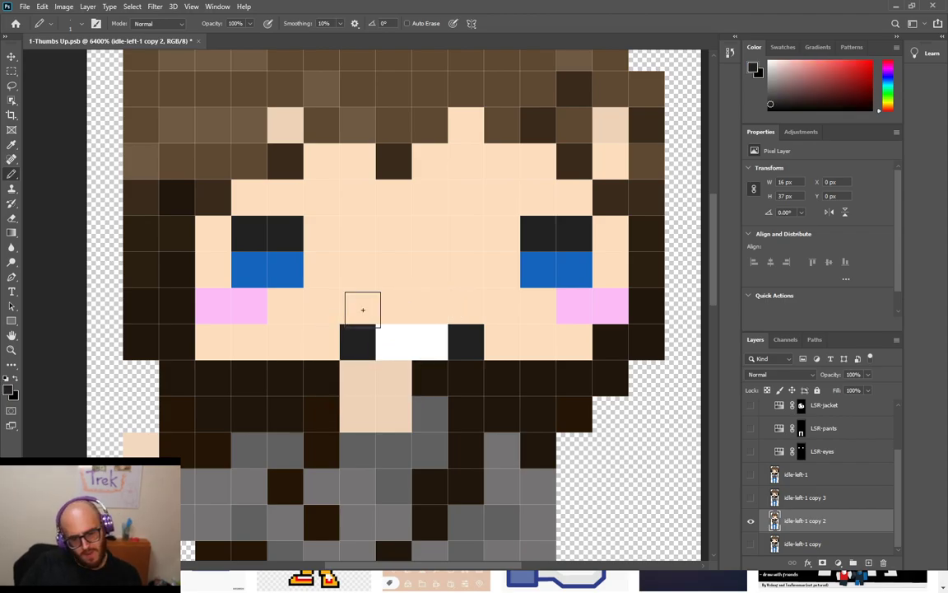
left_click(362, 310)
key("x")
left_click(395, 306)
left_click(430, 305)
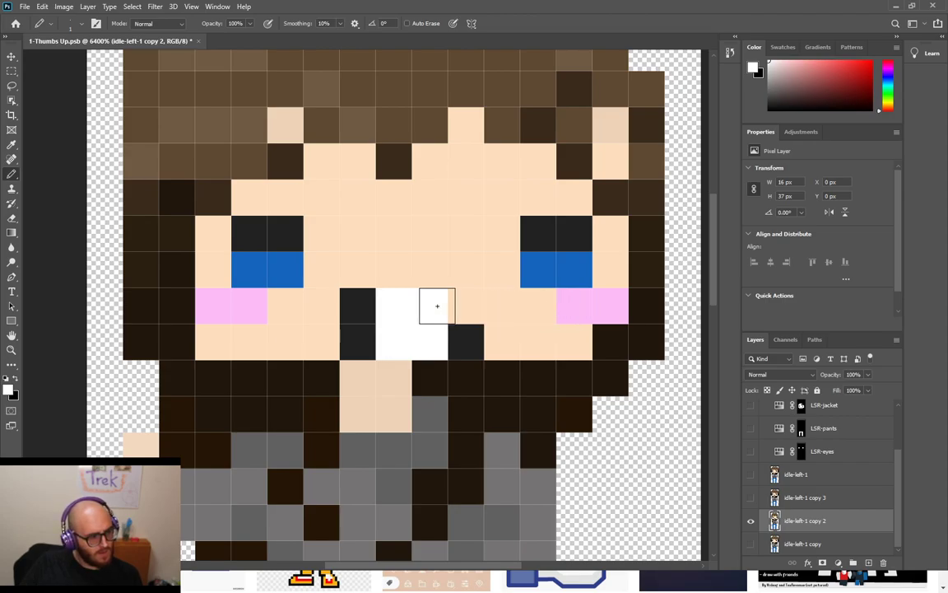
left_click(466, 305)
left_click(430, 269)
left_click(391, 265)
left_click(395, 232)
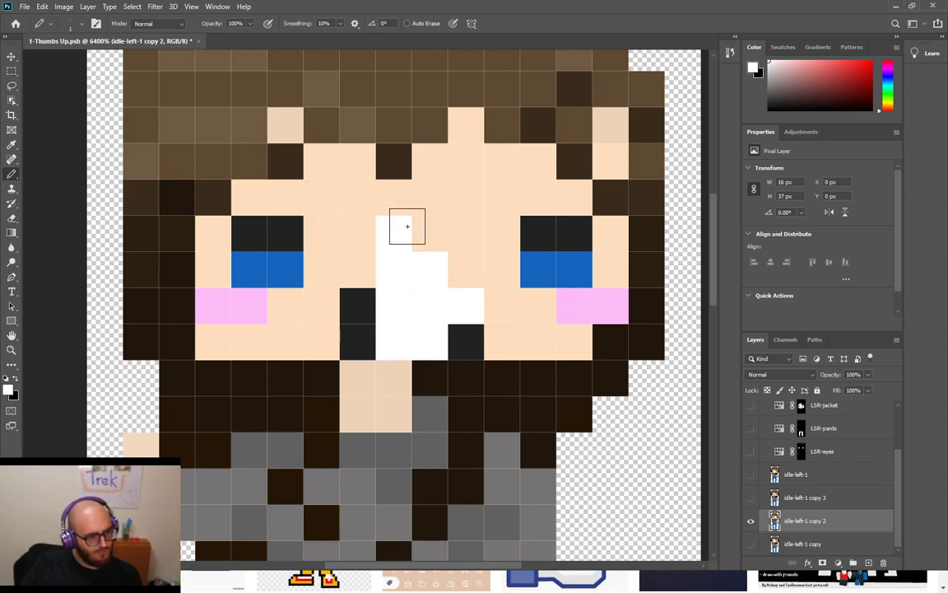
left_click(431, 238)
Undo the added dark and white pixels above the single-row toothy mouth
key("ctrl+z")
key("ctrl+z")
key("ctrl+z")
key("ctrl+z")
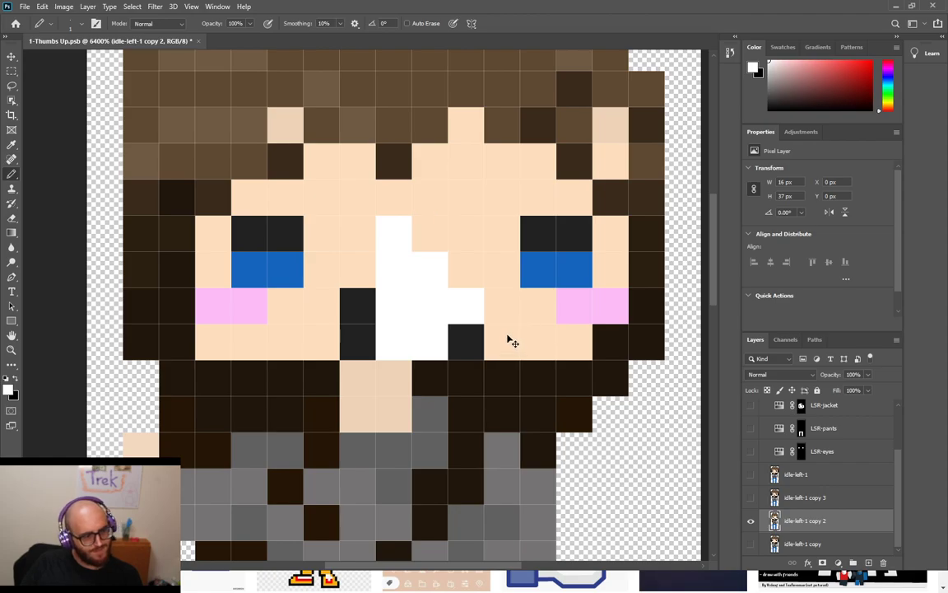
key("ctrl+z")
key("ctrl+z")
key("ctrl+z")
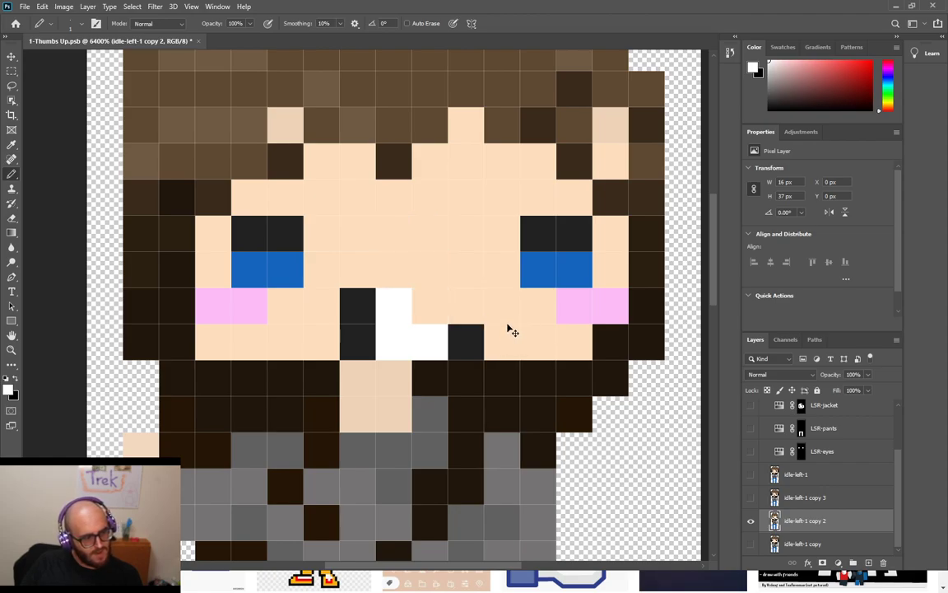
key("ctrl+z")
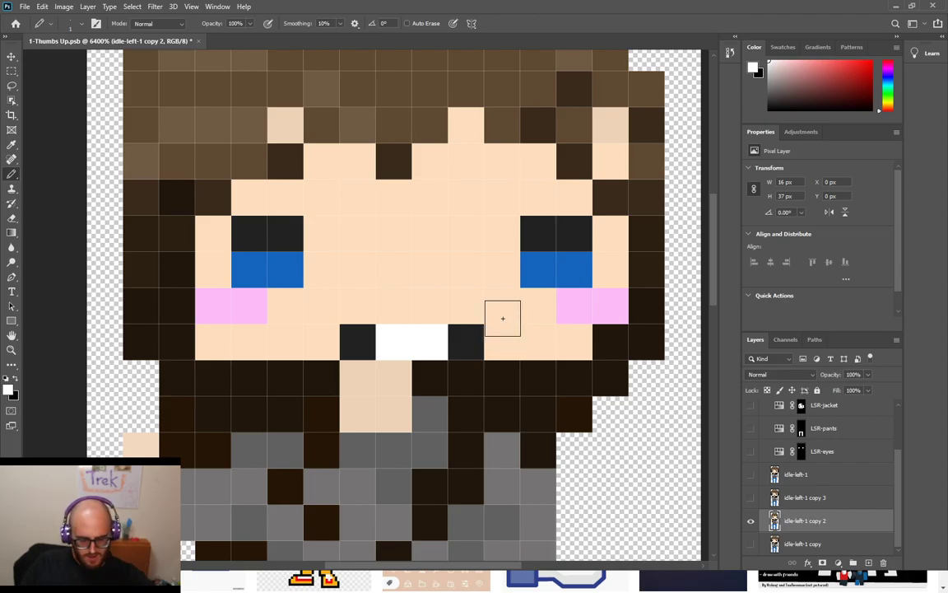
Select the layer mask of the LSR-hair adjustment for editing, leaving Select and Mask without applying it
scroll(503, 331, "down", 4)
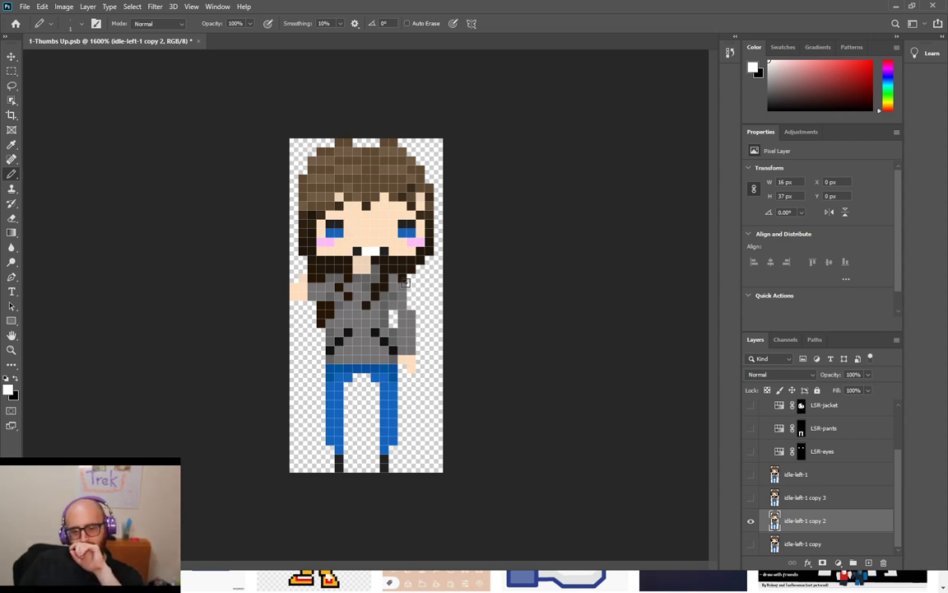
scroll(833, 455, "up", 3)
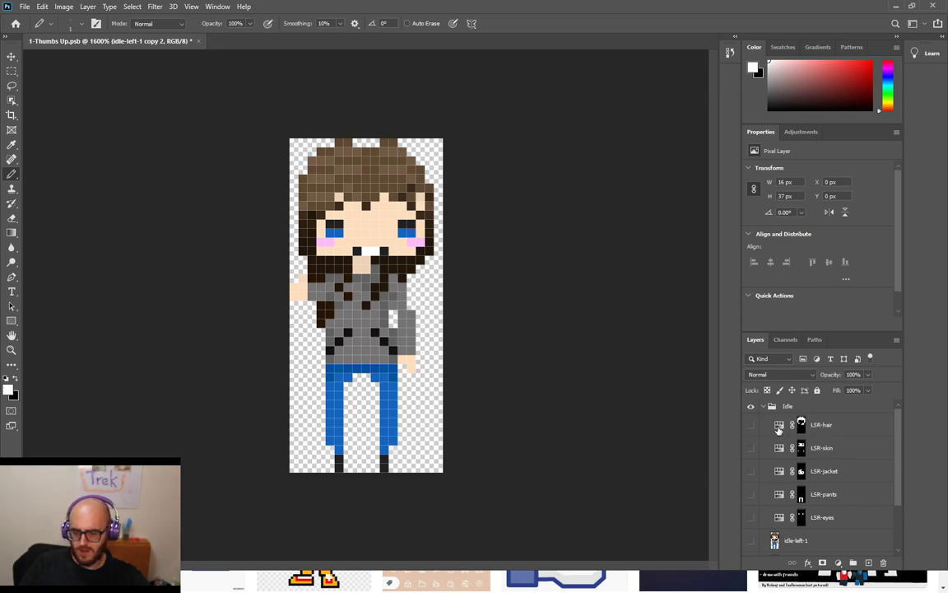
left_click(802, 428)
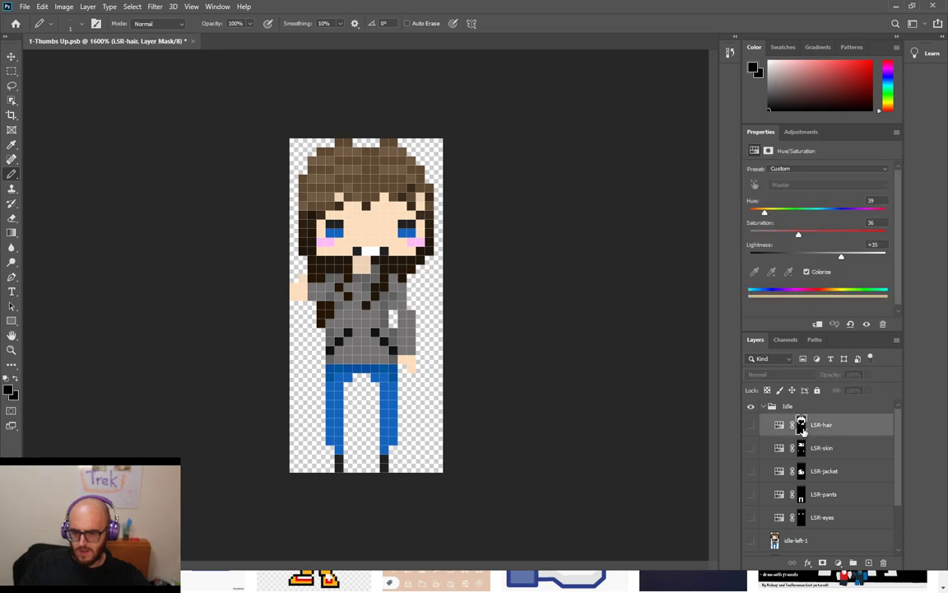
left_click(802, 428)
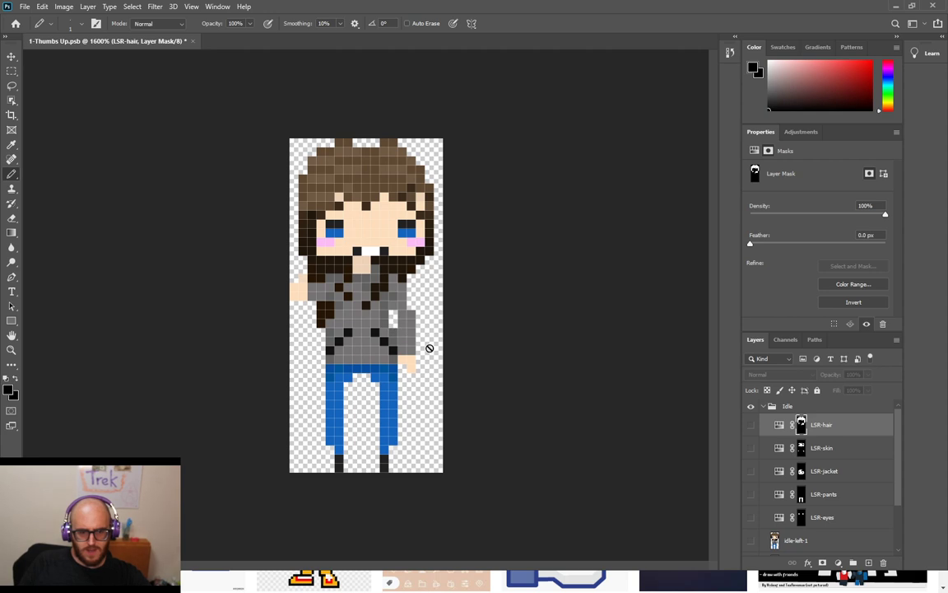
key("x")
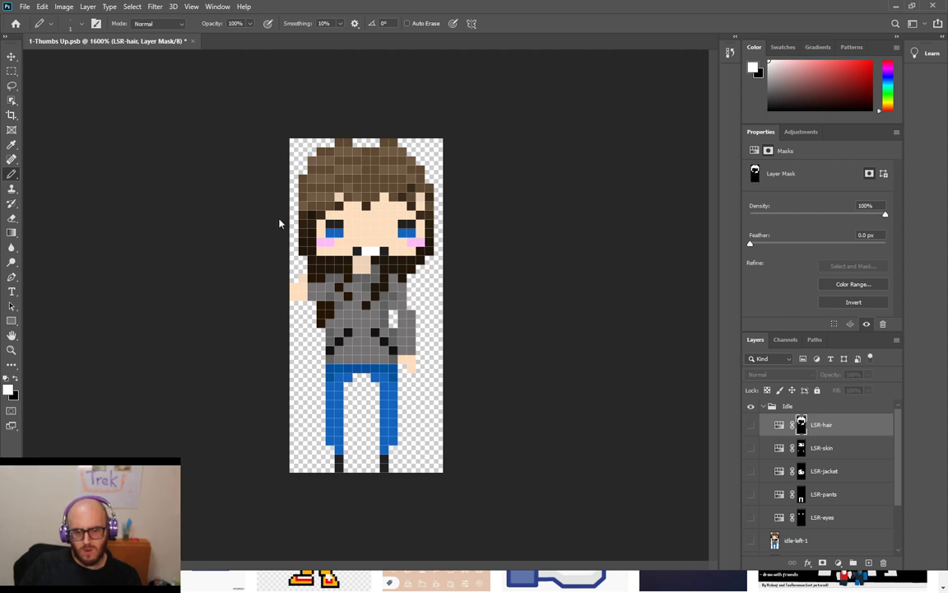
key("ctrl+alt+r")
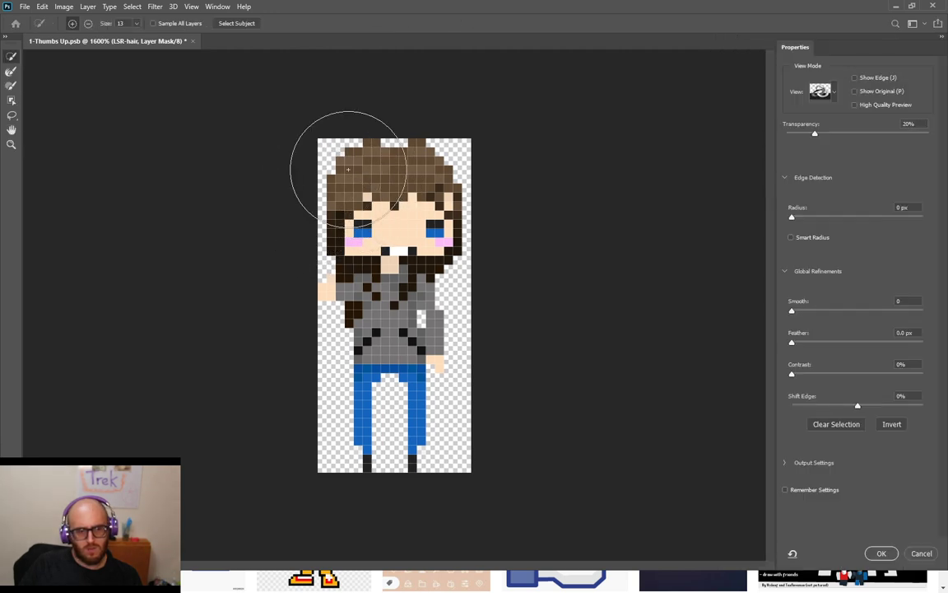
left_click(921, 553)
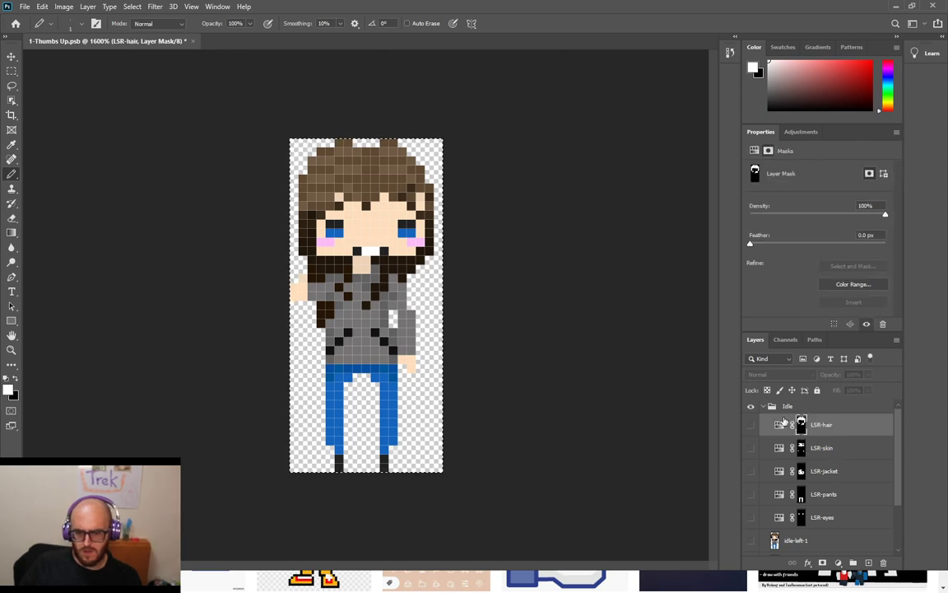
left_click(782, 427)
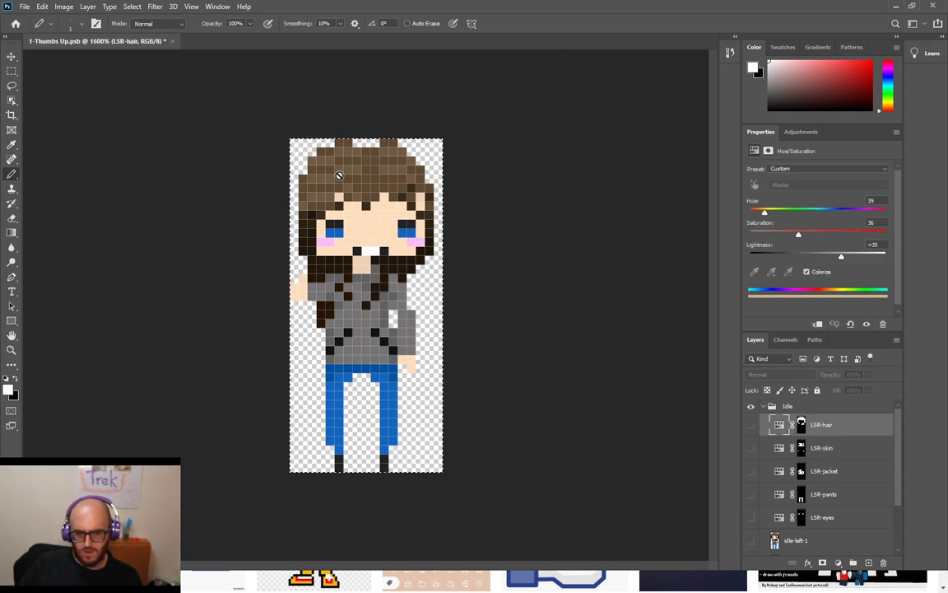
left_click(803, 426)
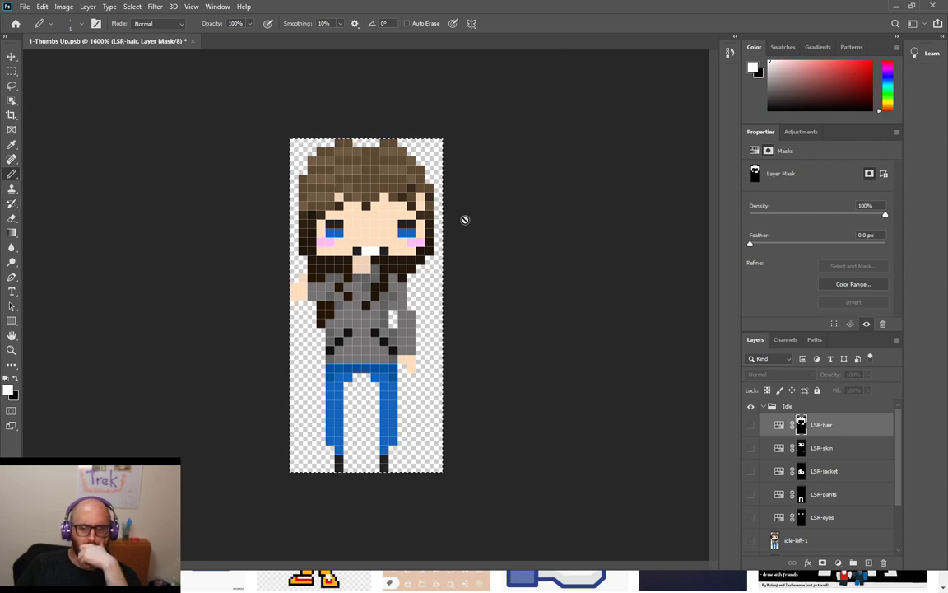
Show the LSR-hair adjustment and paint its mask black over the stray tinted skin pixels on the forehead and beside the right eye
left_click(750, 424)
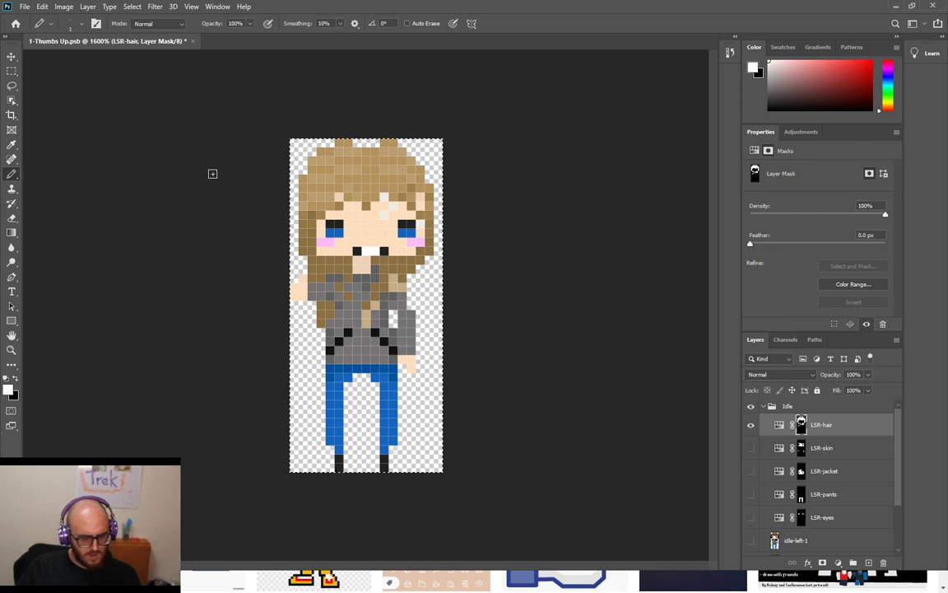
left_click(17, 377)
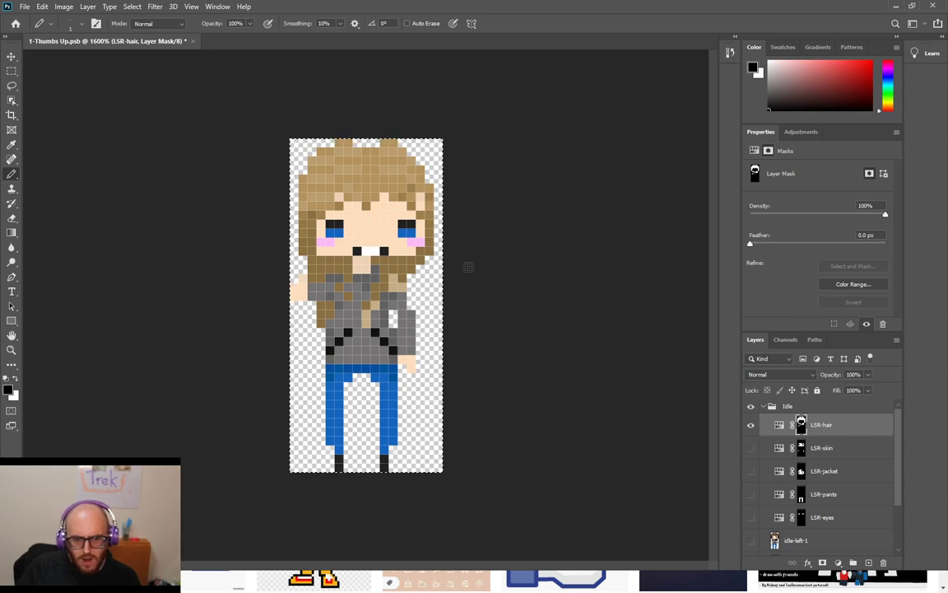
Compare the head with and without the LSR-hair adjustment to check which pixels its mask recolours
key("ctrl+plus")
key("ctrl+plus")
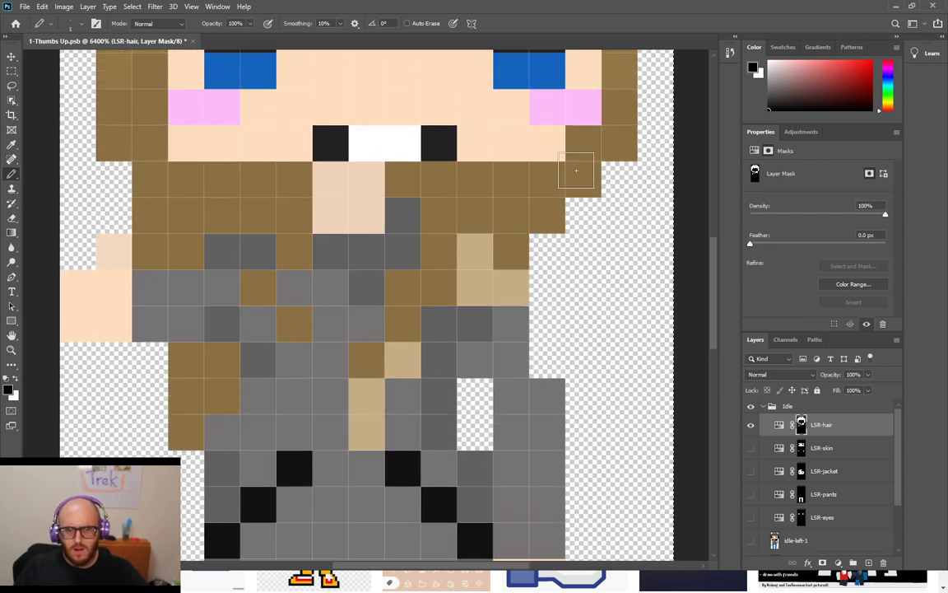
scroll(576, 170, "up", 10)
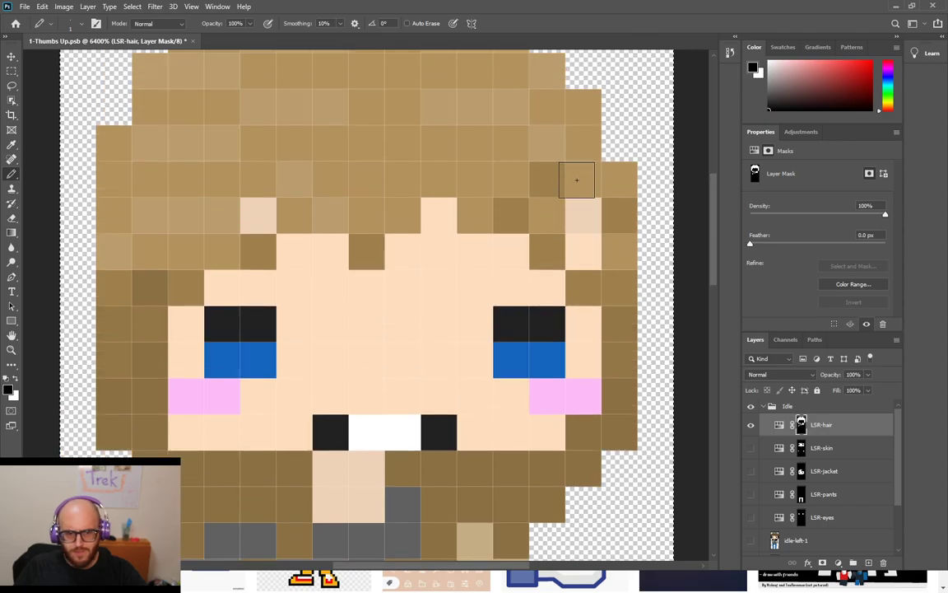
left_click(750, 426)
left_click(750, 426)
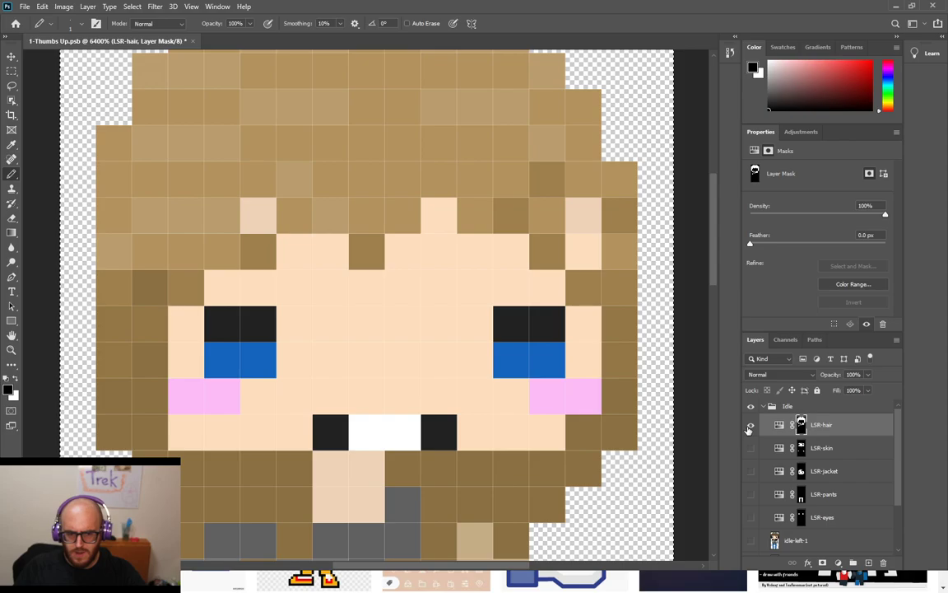
left_click(750, 426)
left_click(749, 426)
left_click(750, 426)
left_click(750, 425)
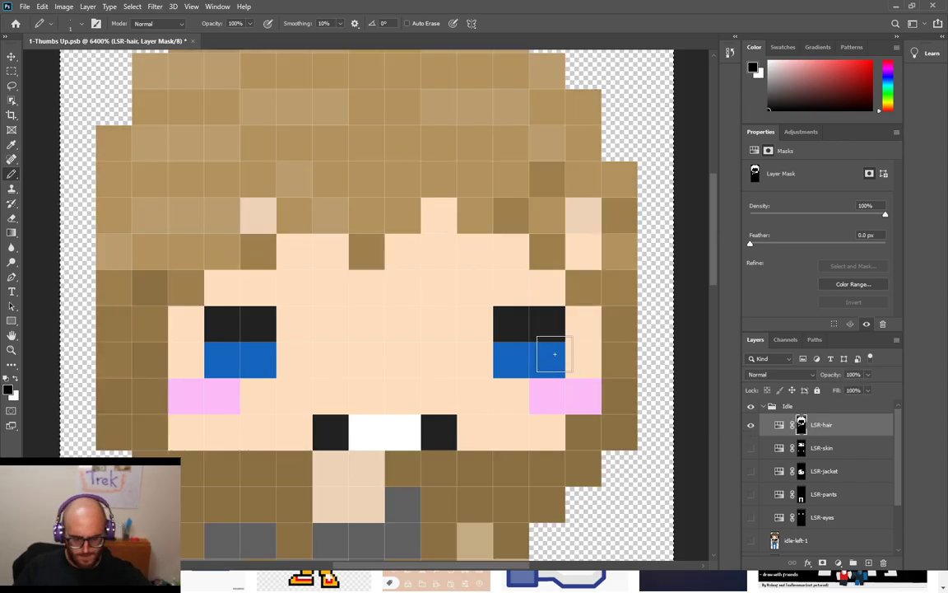
Try painting white on the LSR-hair mask over the light tan jacket pixels at the right shoulder
scroll(476, 286, "down", 3)
key("ctrl+plus")
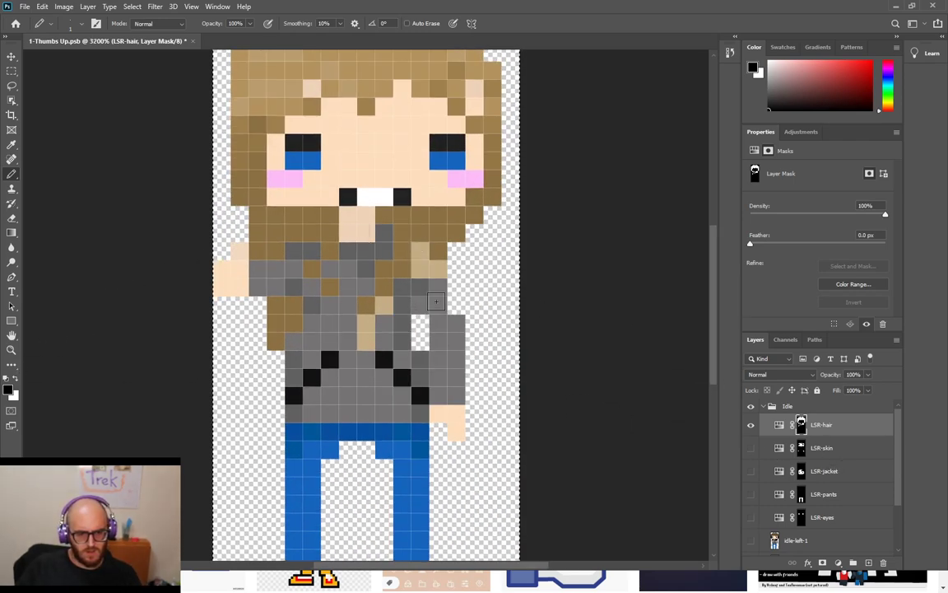
left_click(14, 379)
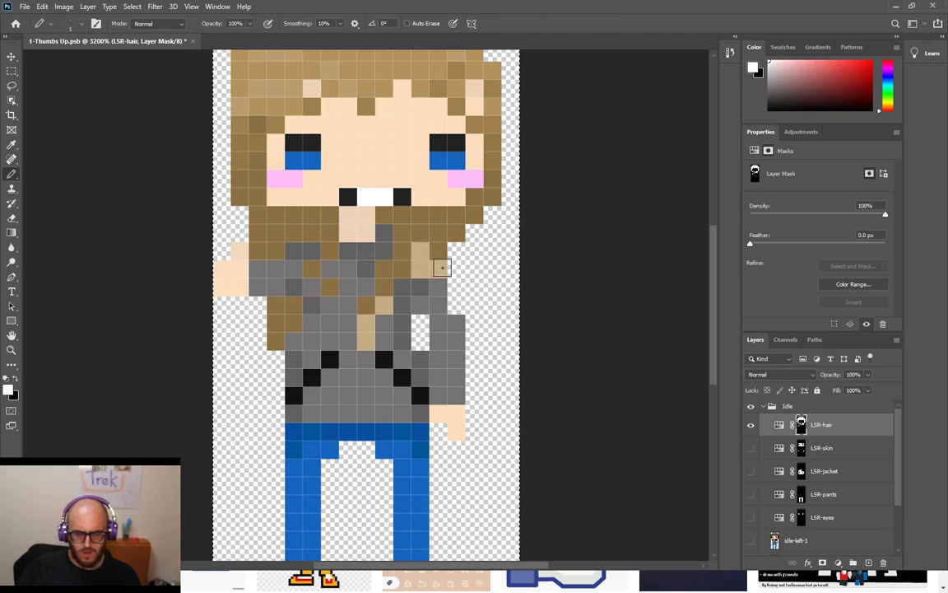
left_click_drag(432, 266, 420, 249)
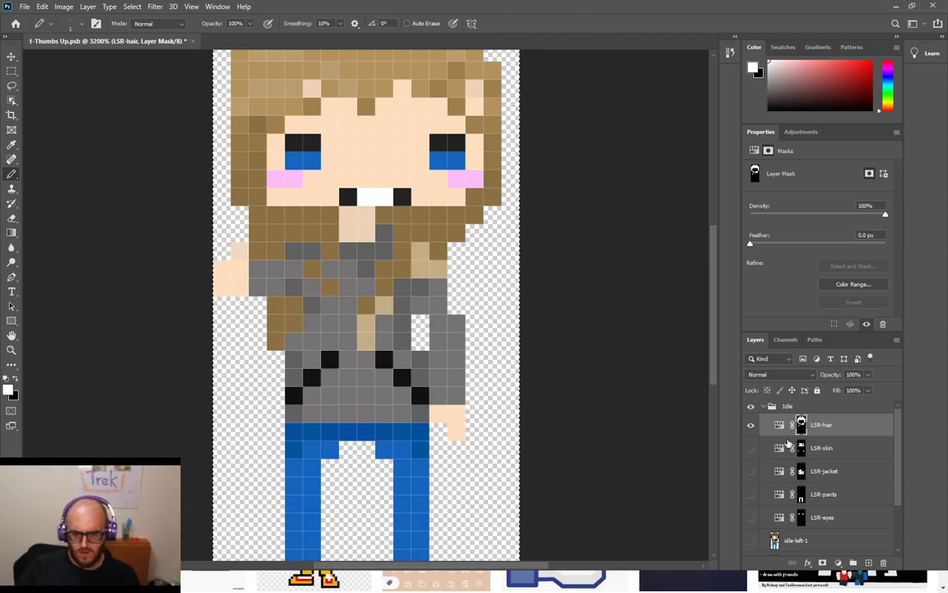
Compare the character with and without the LSR-hair adjustment and leave that adjustment hidden
left_click(748, 426)
left_click(749, 426)
left_click(749, 426)
left_click(749, 426)
left_click(749, 426)
Show the LSR-skin adjustment and paint its mask white over the untinted skin pixels at the outer side of the left eye
left_click(750, 447)
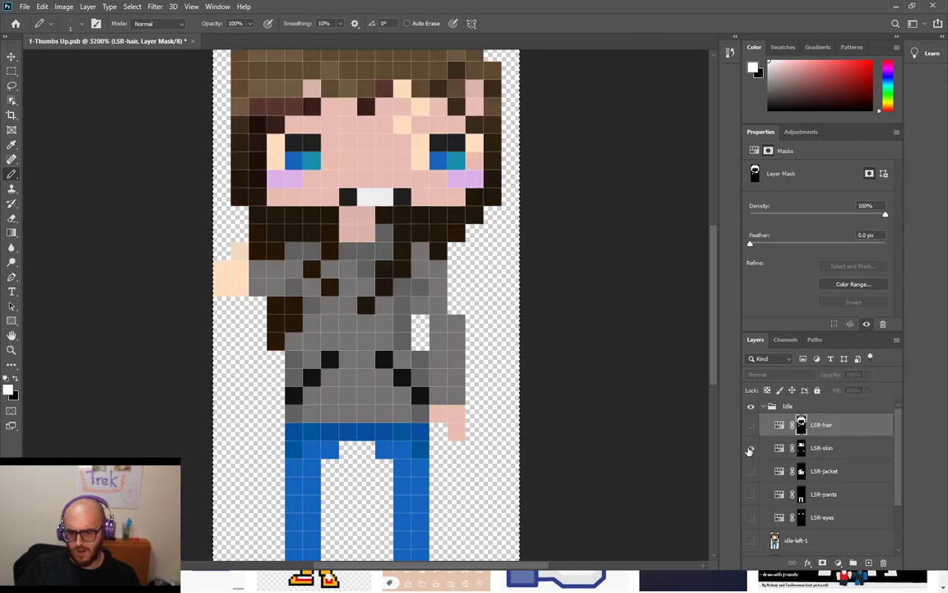
scroll(575, 360, "up", 1)
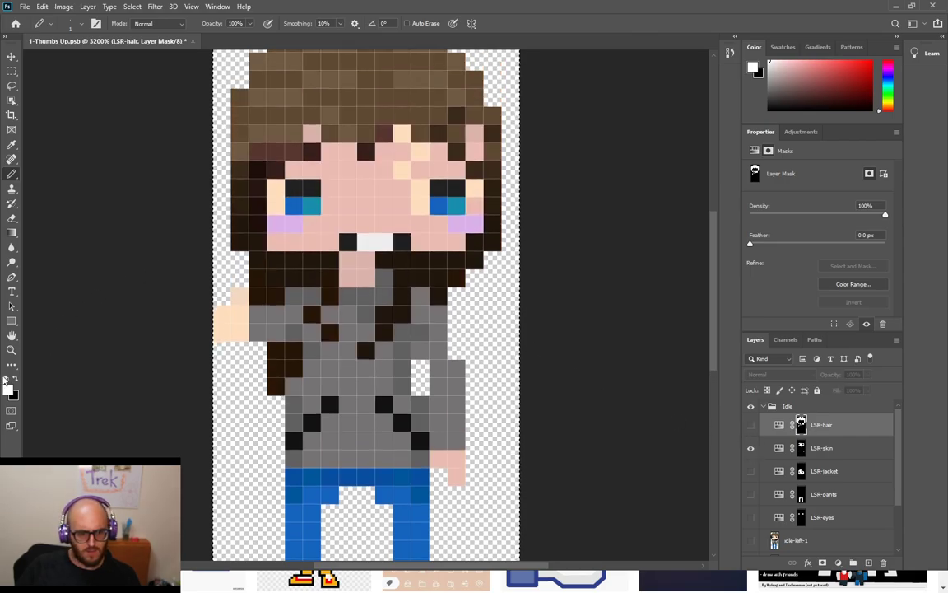
left_click(769, 447)
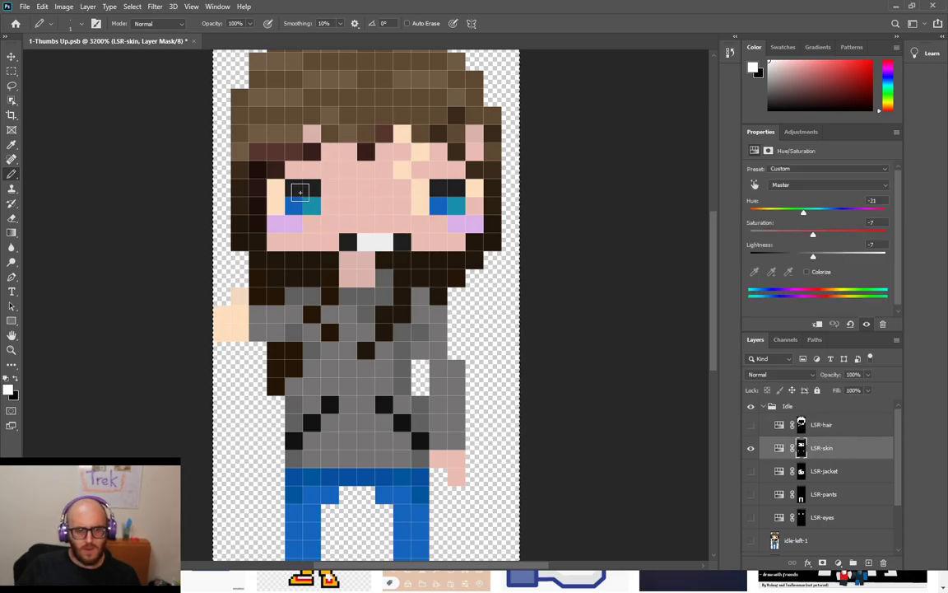
left_click(274, 205)
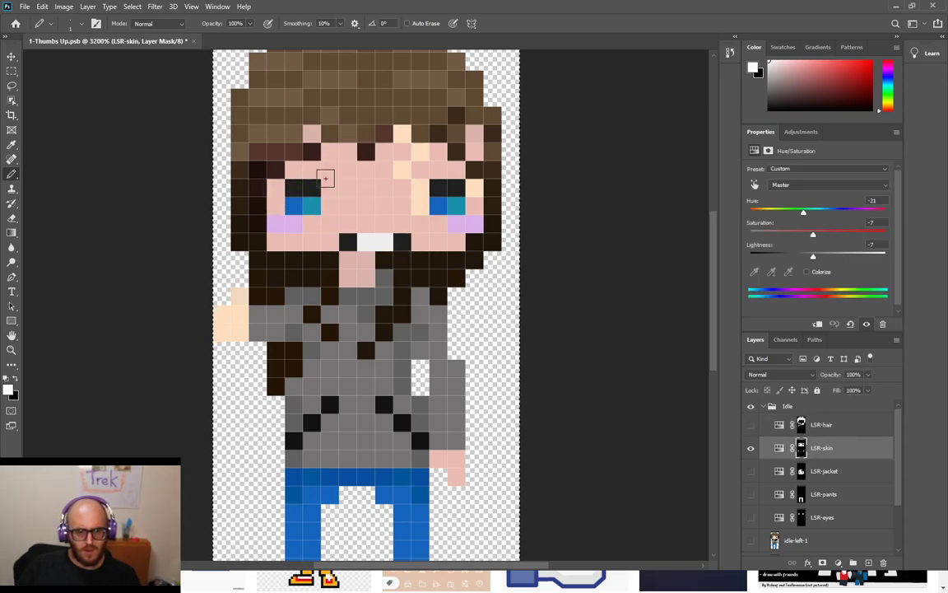
Paint white on the LSR-skin mask over the uncovered skin pixels on the forehead, beside the right eye and on the raised hand
left_click(403, 169)
left_click(403, 133)
left_click(420, 188)
left_click(420, 206)
left_click(477, 189)
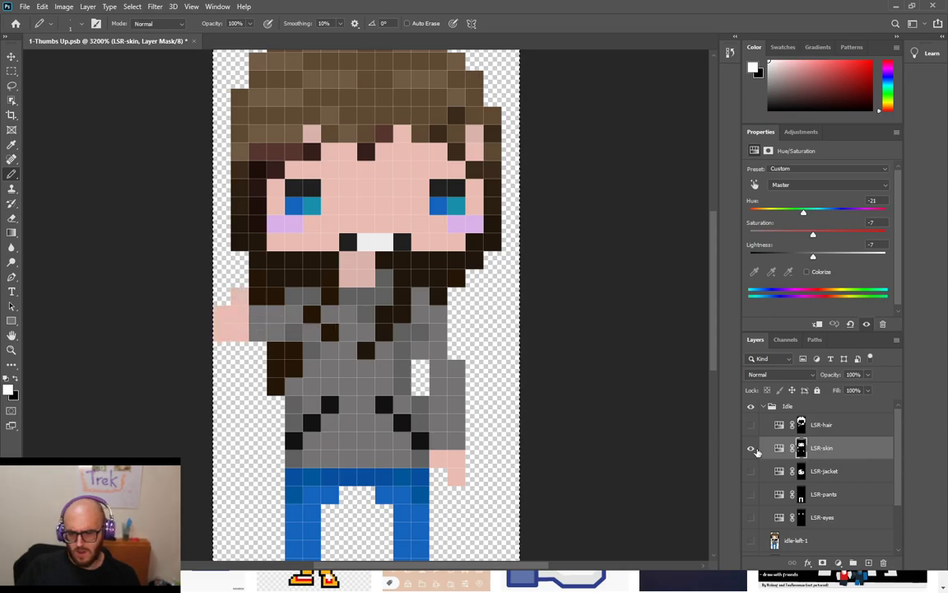
Paint black on the LSR-skin mask over the tinted hair pixels in the fringe and left side, comparing with the adjustment hidden
left_click(15, 379)
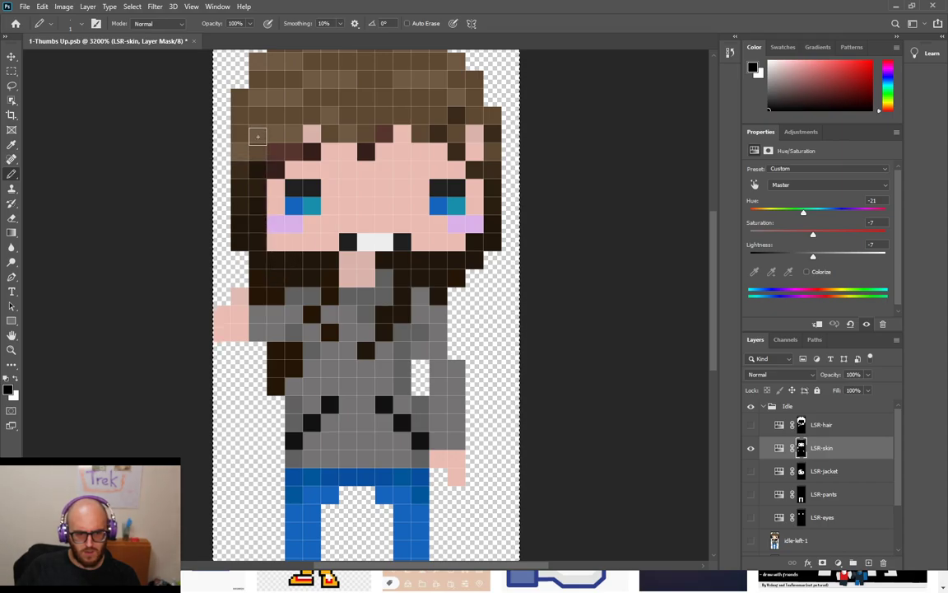
mouse_move(254, 190)
left_mouse_down()
mouse_move(276, 151)
mouse_move(395, 134)
left_mouse_up()
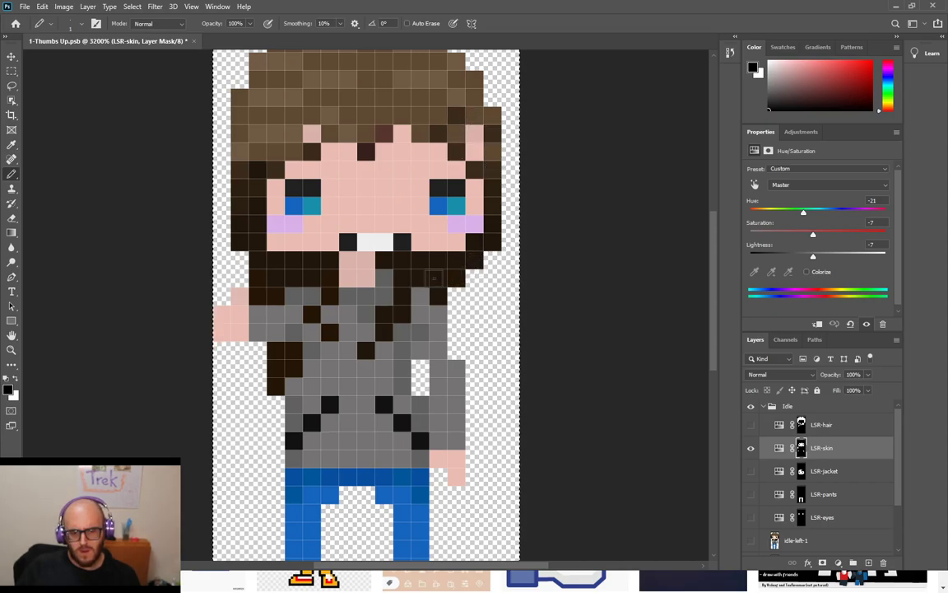
left_click(750, 448)
left_click(752, 449)
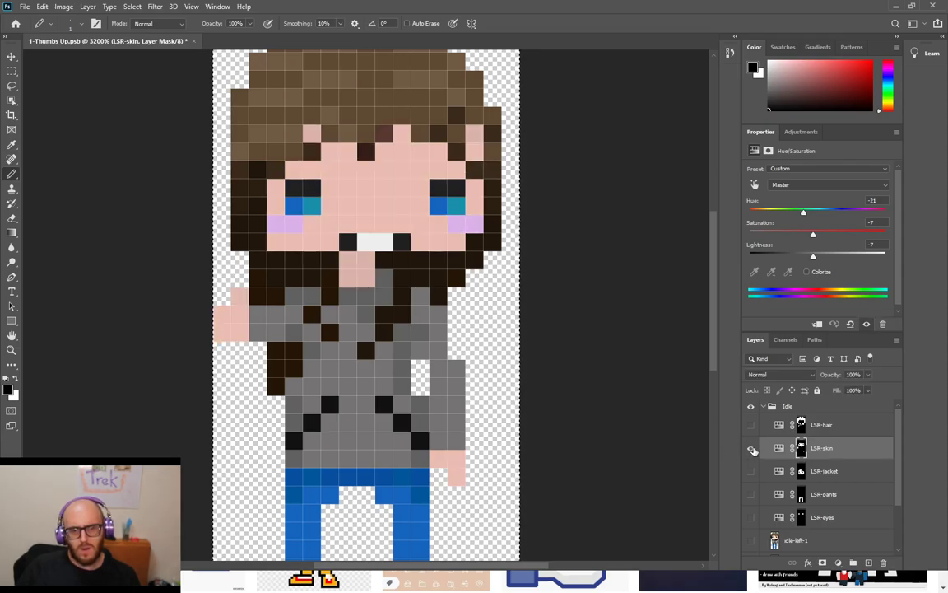
left_click(751, 449)
left_click(751, 448)
left_click(751, 448)
left_click(751, 449)
left_click(752, 449)
left_click(751, 449)
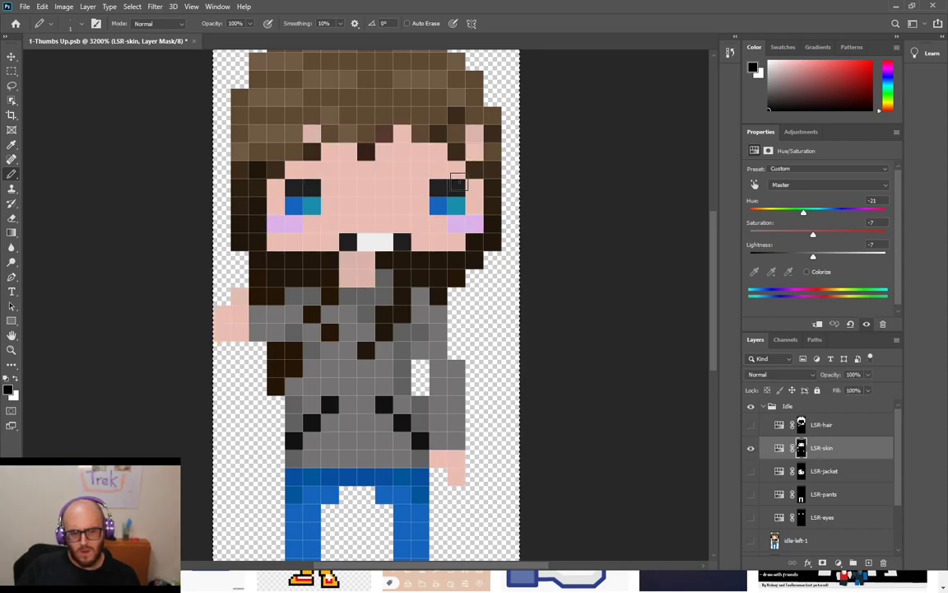
Mask the teal iris pixels of both eyes out of LSR-skin, compare with the adjustment off, and hide the layer
left_click(457, 210)
left_click(311, 205)
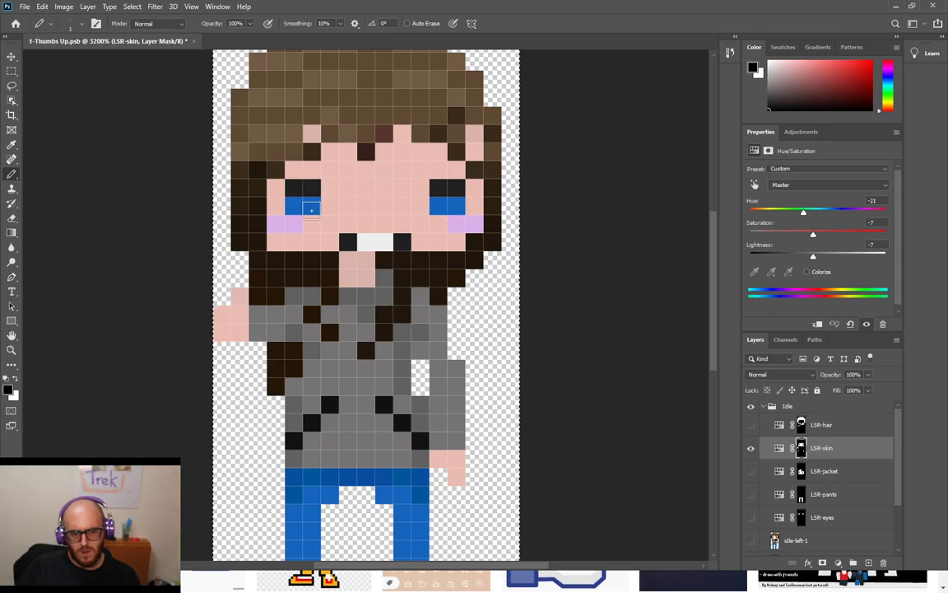
left_click(750, 448)
left_click(751, 448)
left_click(750, 448)
left_click(751, 448)
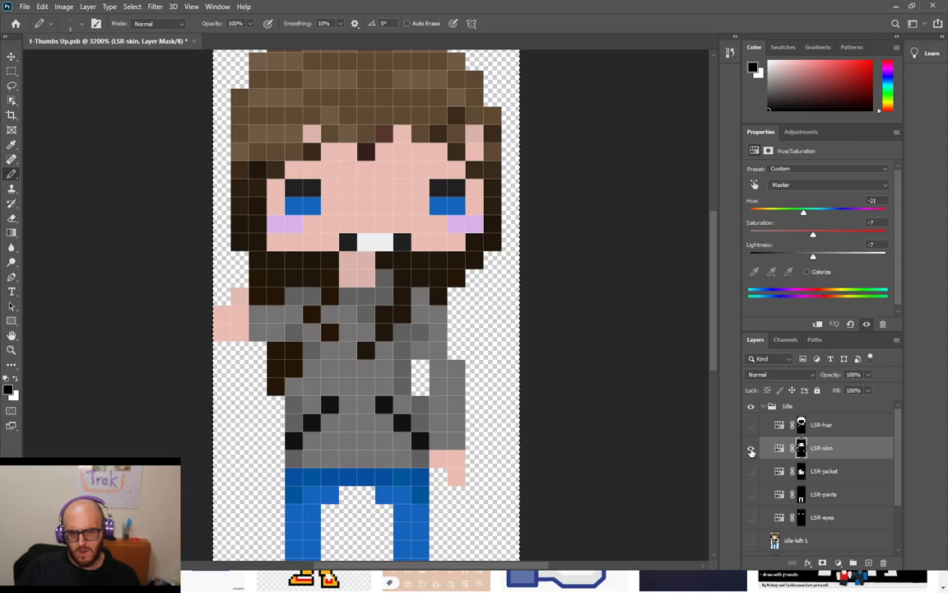
left_click(750, 448)
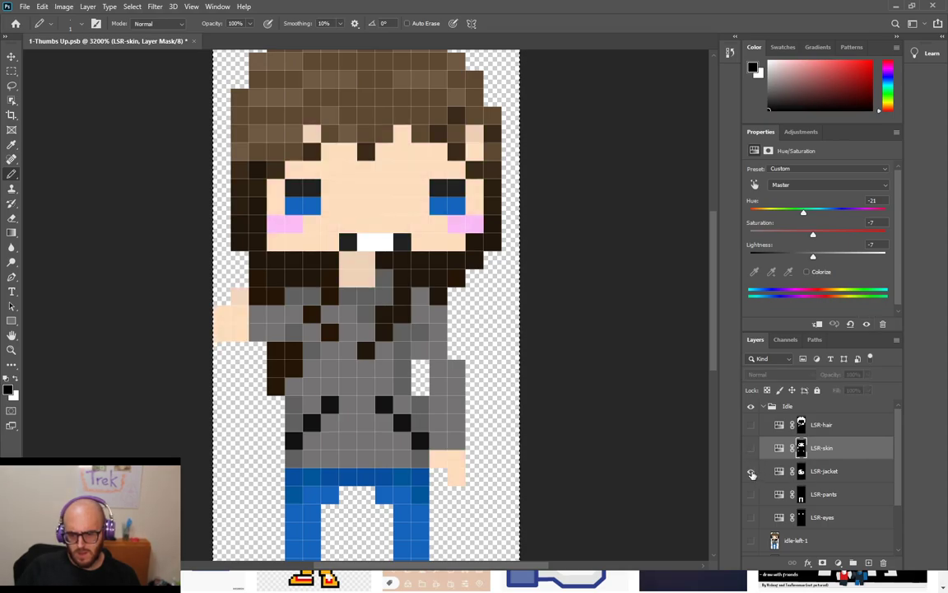
Show LSR-jacket and paint white on its mask over the remaining gray pixels on the raised sleeve, chest and opposite shoulder
left_click(751, 470)
left_click(830, 475)
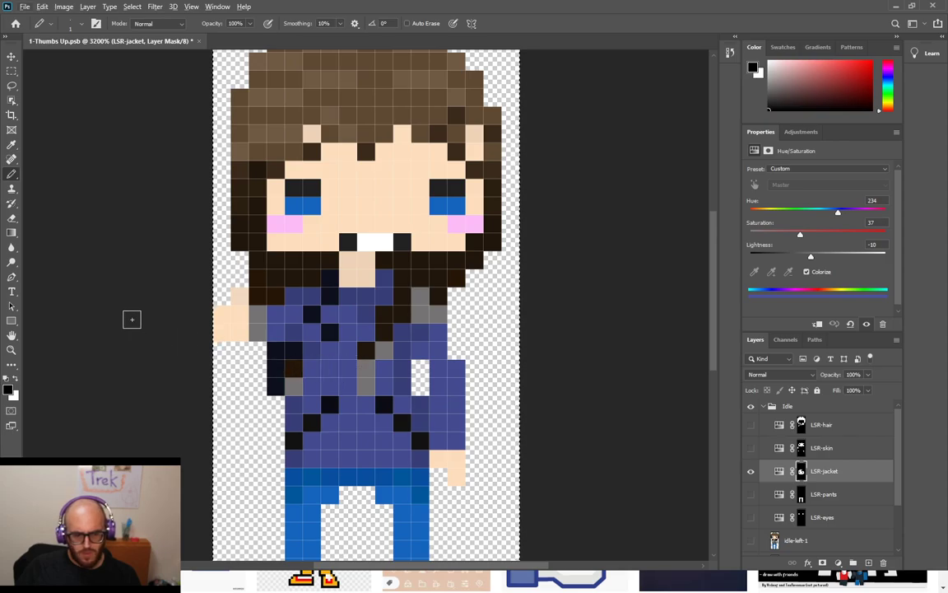
left_click(16, 379)
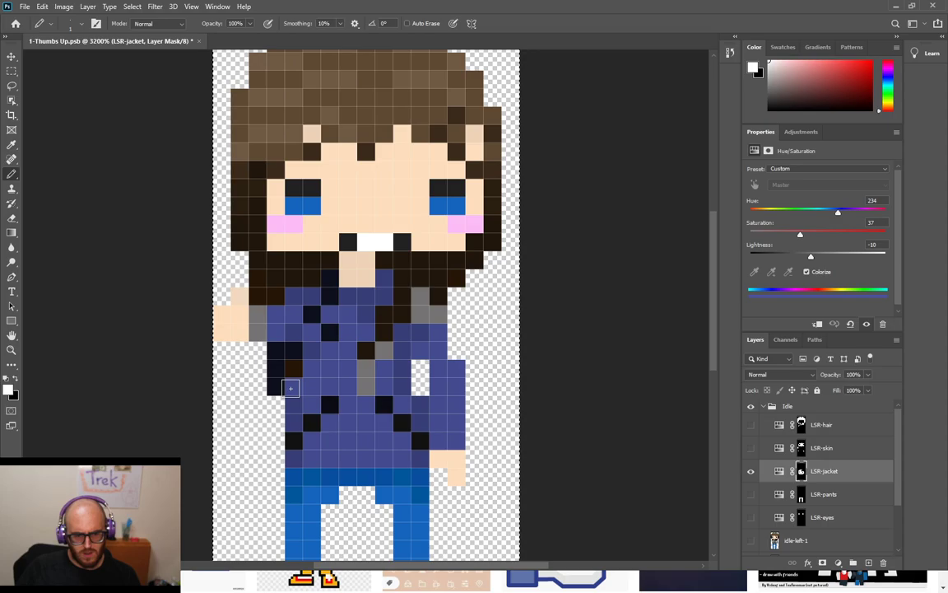
left_click(257, 321)
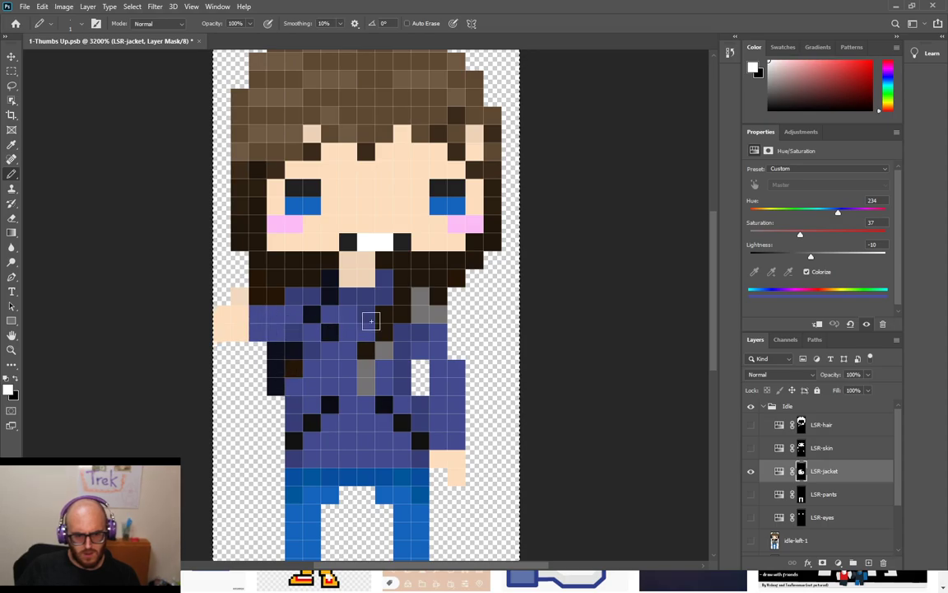
left_click_drag(366, 362, 366, 392)
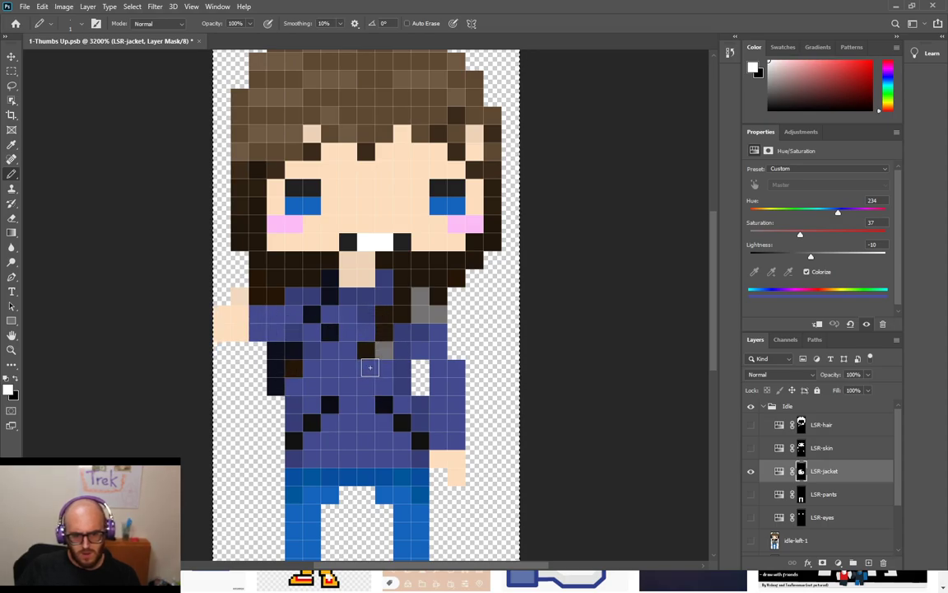
left_click_drag(420, 294, 420, 314)
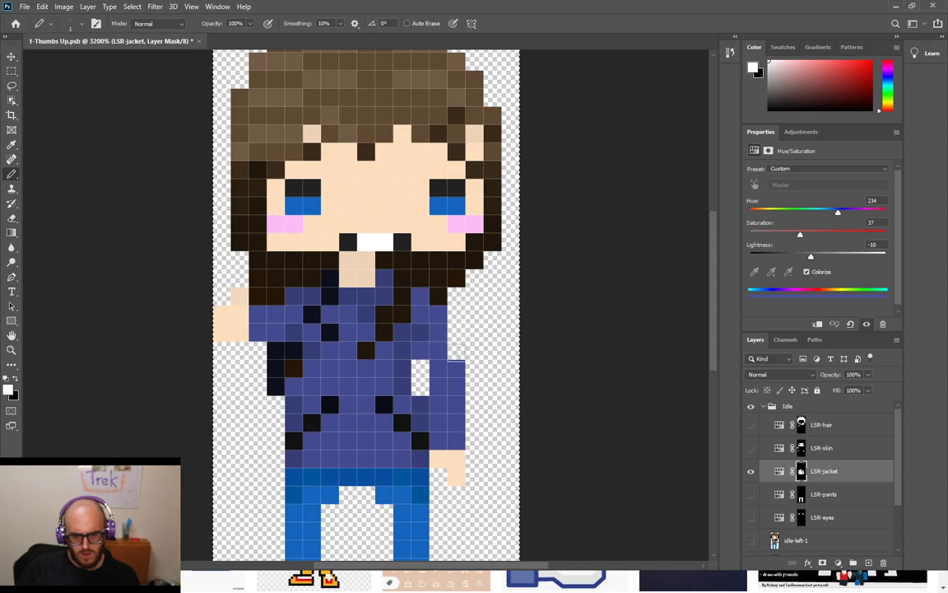
Paint black on the LSR-jacket mask over the dark hair strands beside the raised arm and on the chest, and hide the layer
left_click(17, 381)
left_click_drag(274, 349, 274, 385)
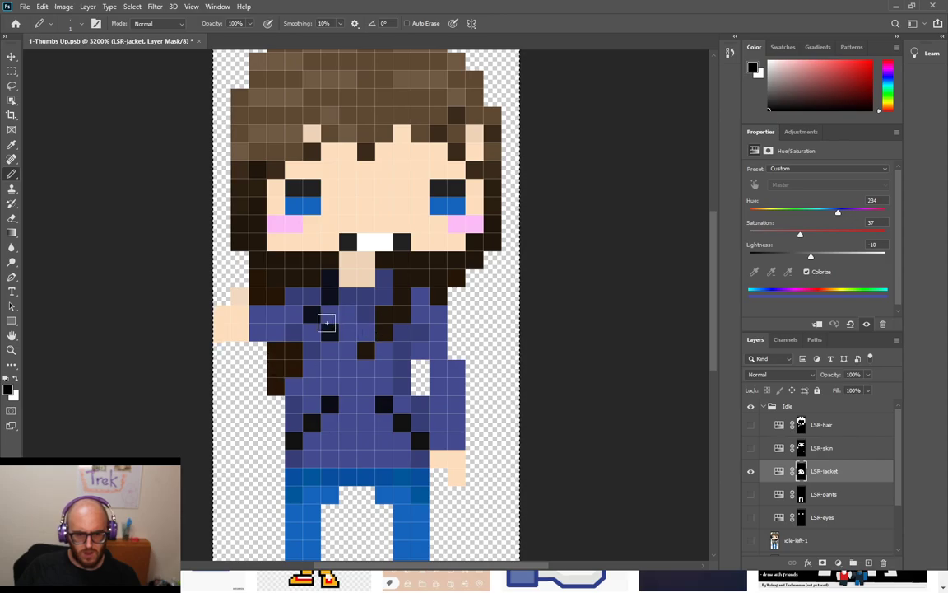
mouse_move(330, 332)
left_mouse_down()
mouse_move(311, 313)
mouse_move(330, 296)
mouse_move(330, 281)
left_mouse_up()
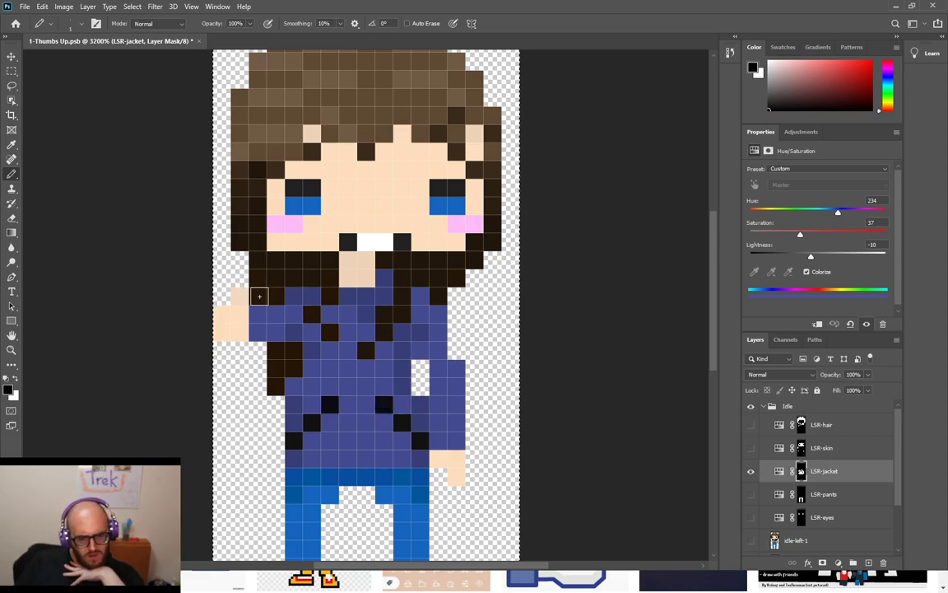
left_click(751, 471)
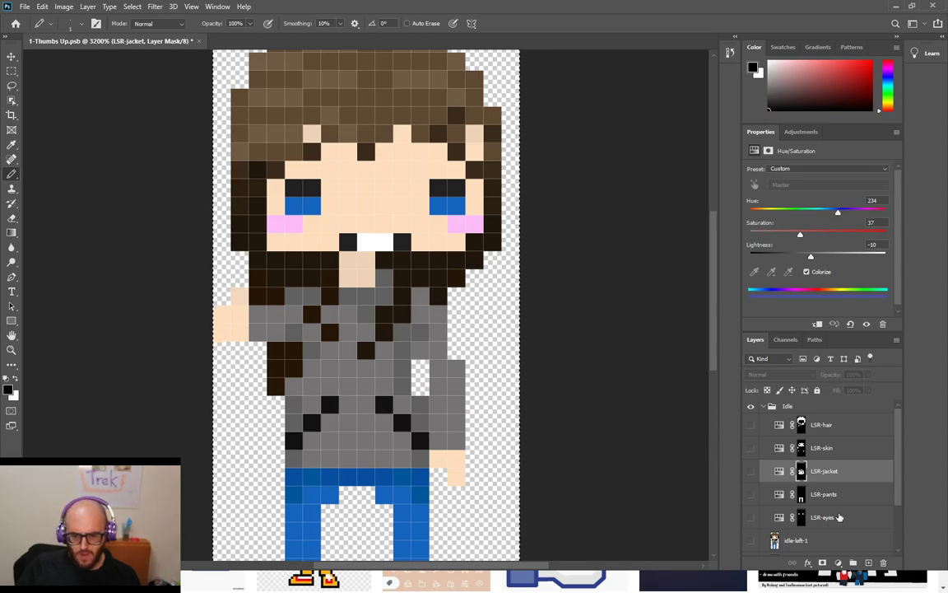
Select the idle-left-1 copy 2 layer and erase the stray hair pixel between the raised thumb and the shoulder
scroll(738, 478, "down", 2)
left_click(805, 532)
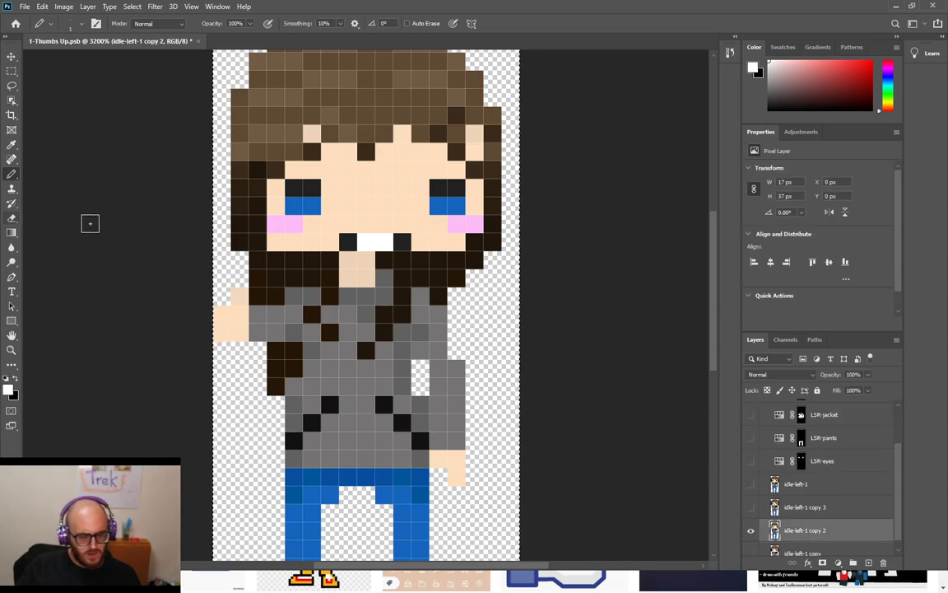
key("e")
key("x")
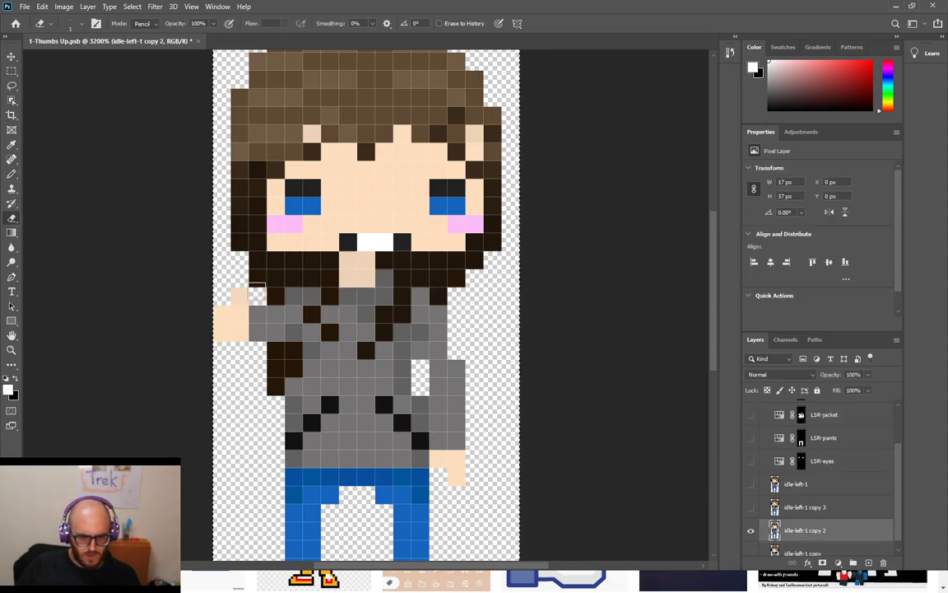
left_click(258, 278)
key("ctrl+z")
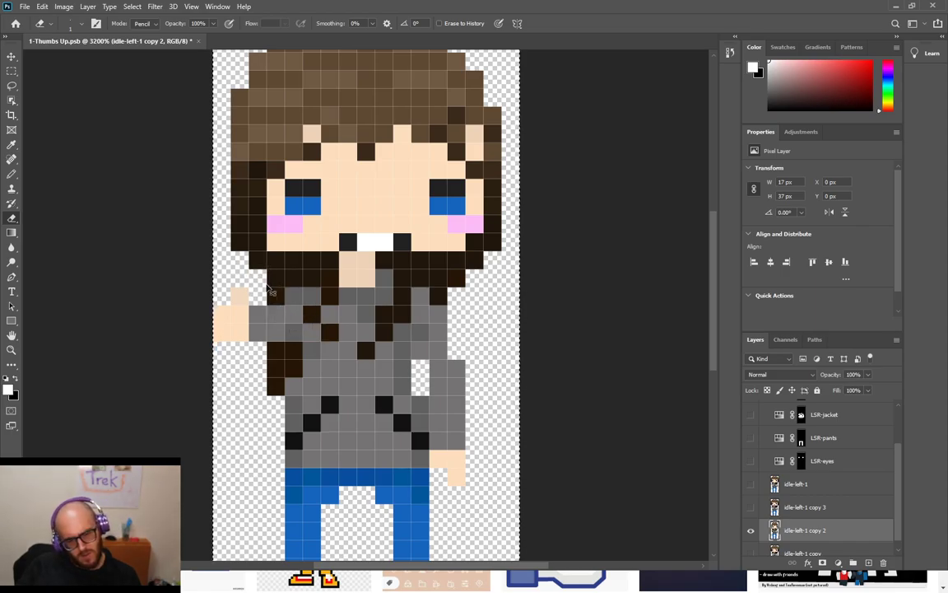
left_click(282, 298)
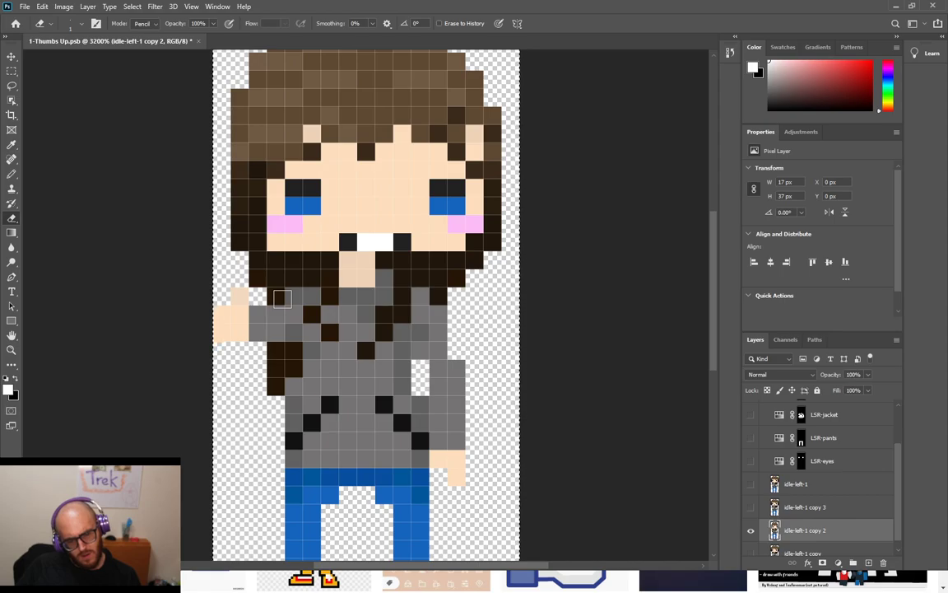
left_click(310, 280)
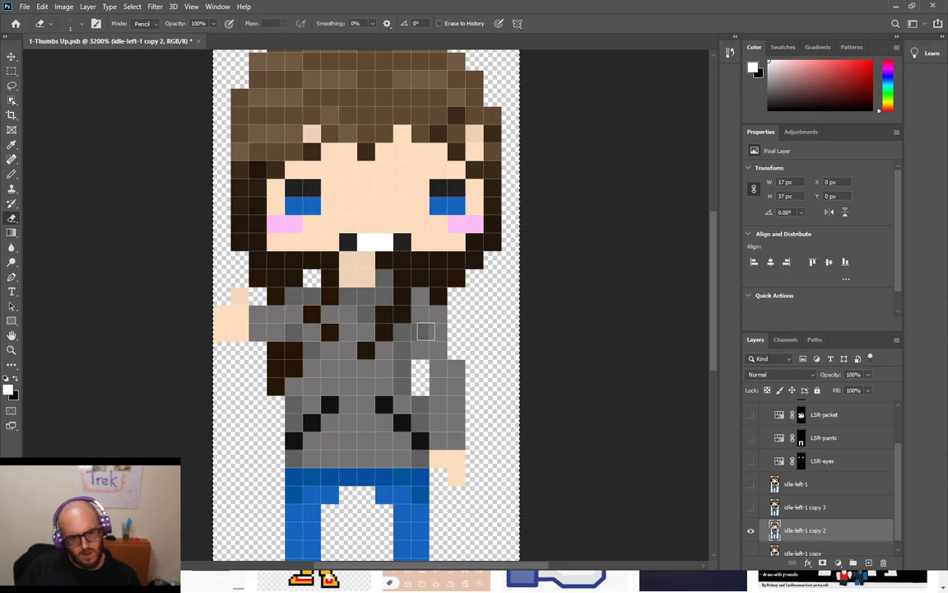
key("ctrl+z")
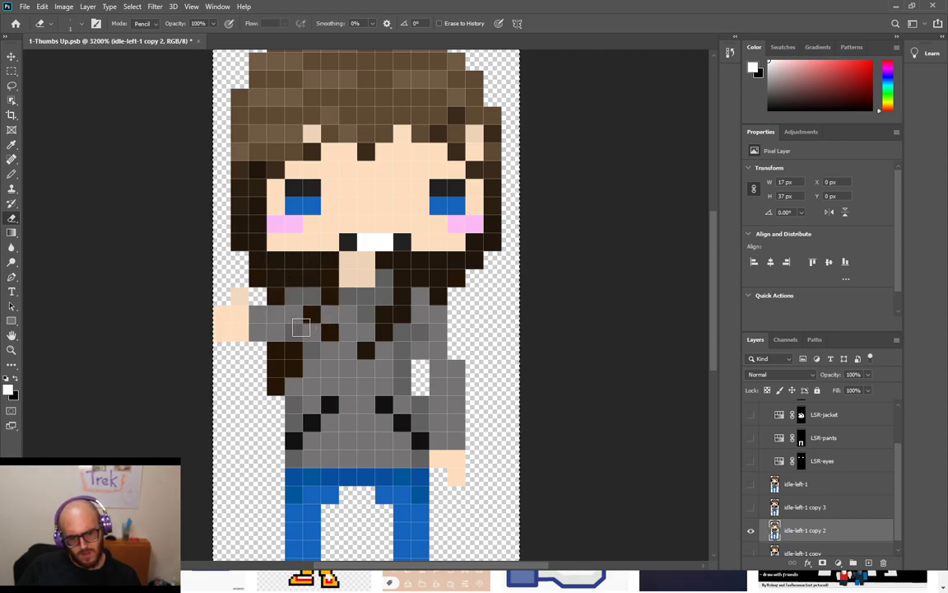
key("z")
key("ctrl+z")
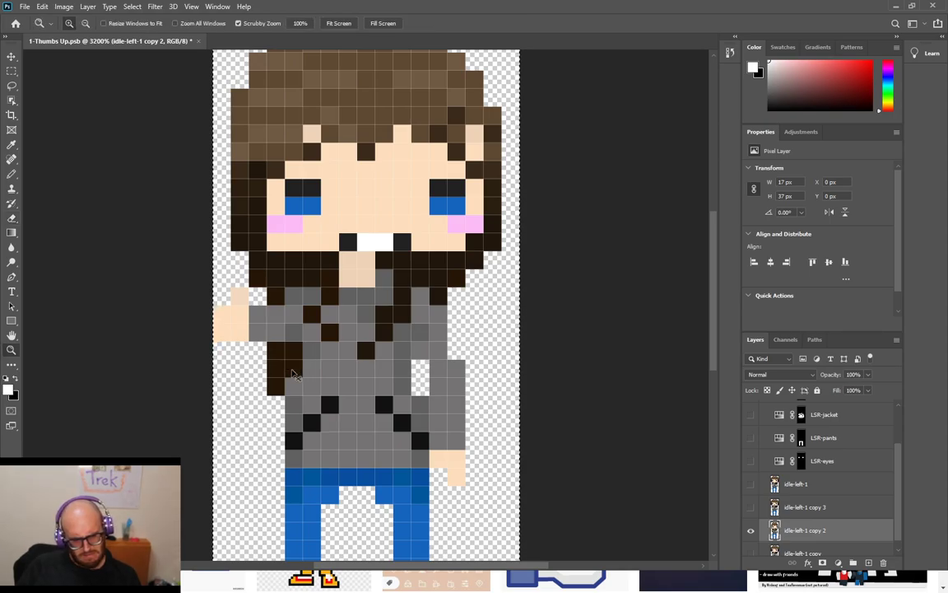
key("e")
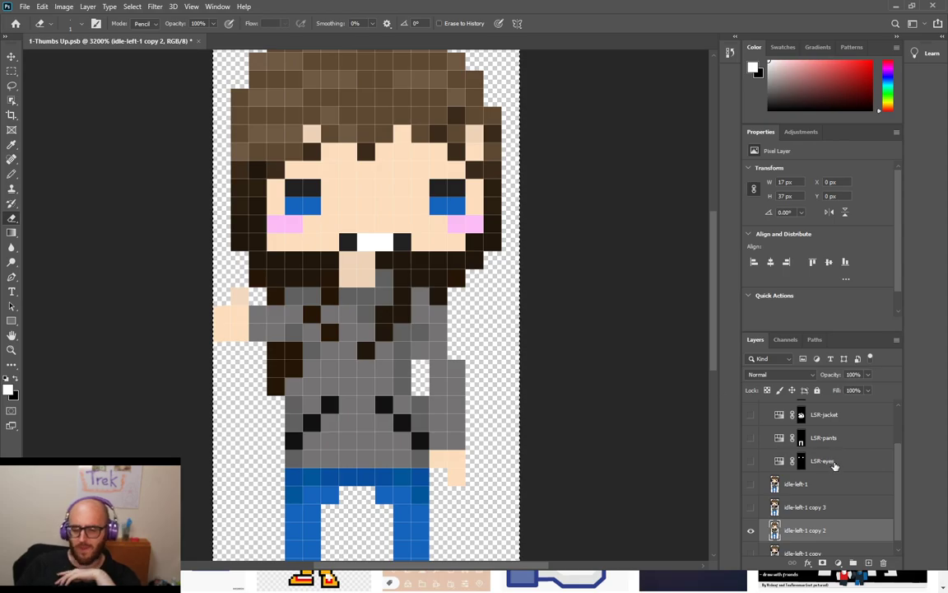
Check the LSR-jacket and LSR-pants adjustments on the character by showing and hiding each layer
scroll(782, 470, "up", 2)
left_click(750, 447)
left_click(750, 446)
left_click(750, 470)
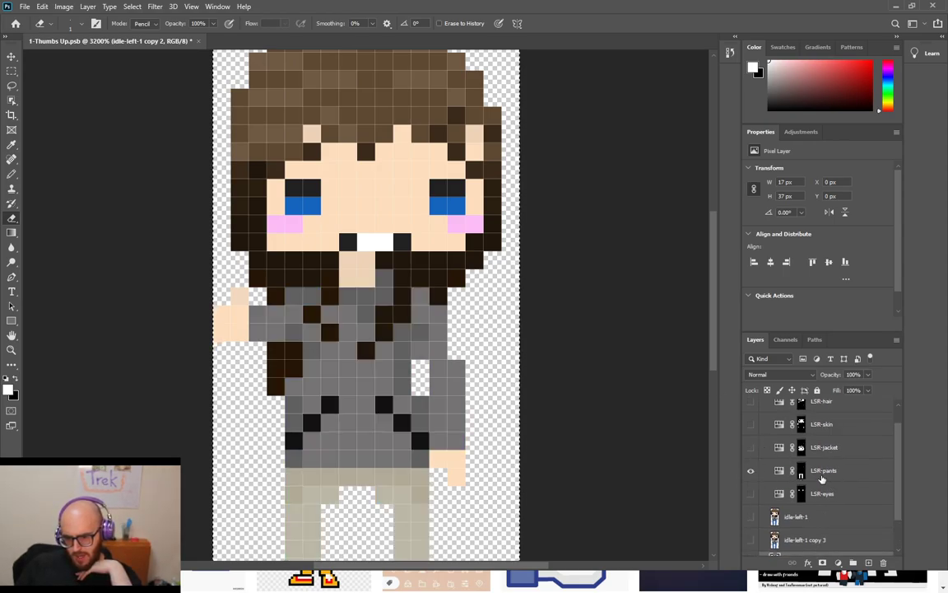
left_click(762, 470)
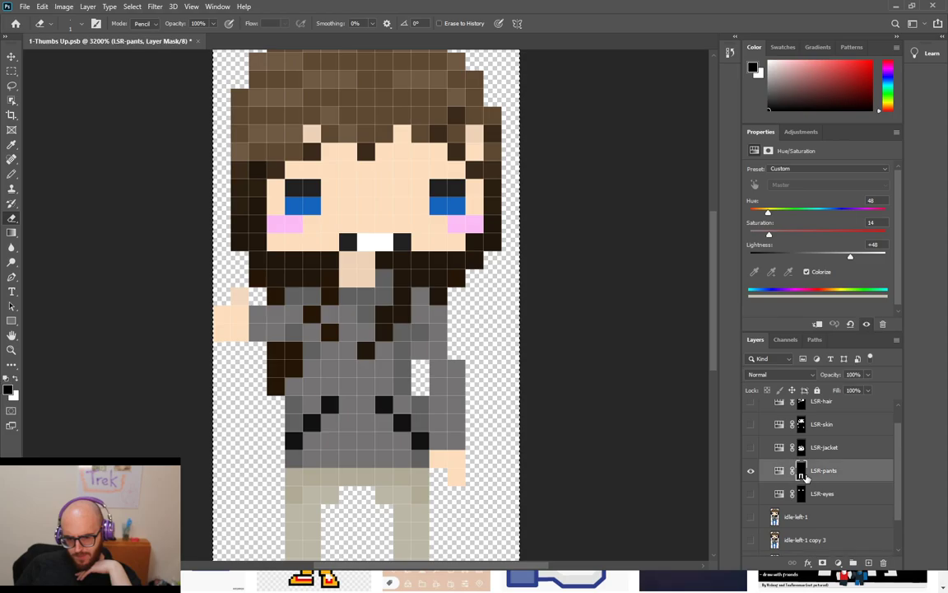
left_click(749, 470)
Show the LSR-eyes adjustment, select its mask, and compare the eyes with the adjustment on and off
left_click(750, 493)
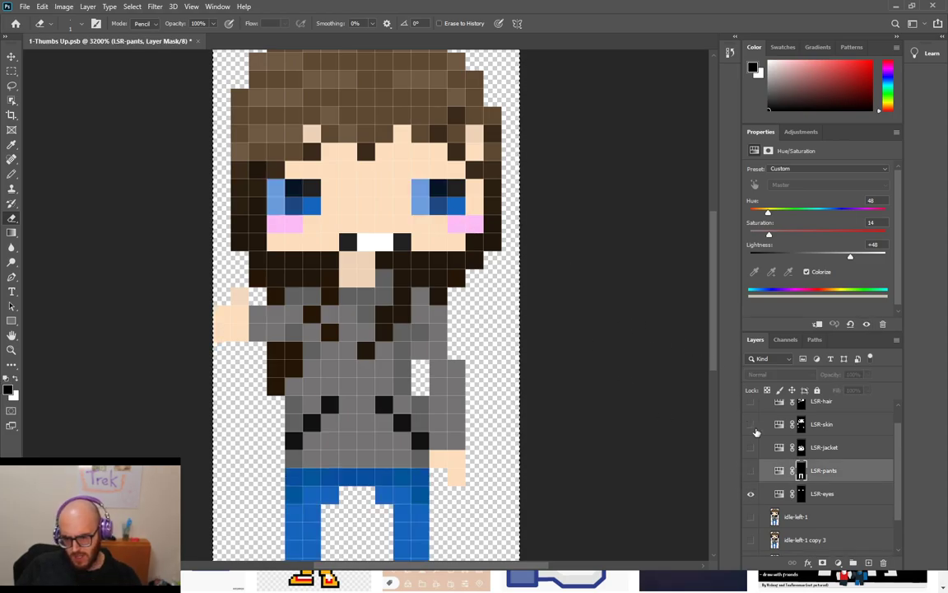
left_click(823, 493)
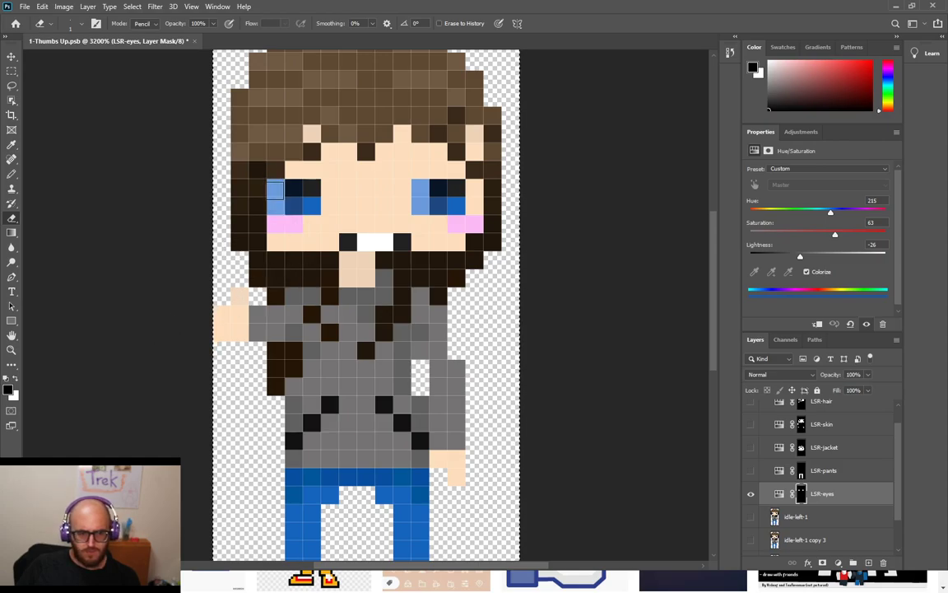
left_click(15, 379)
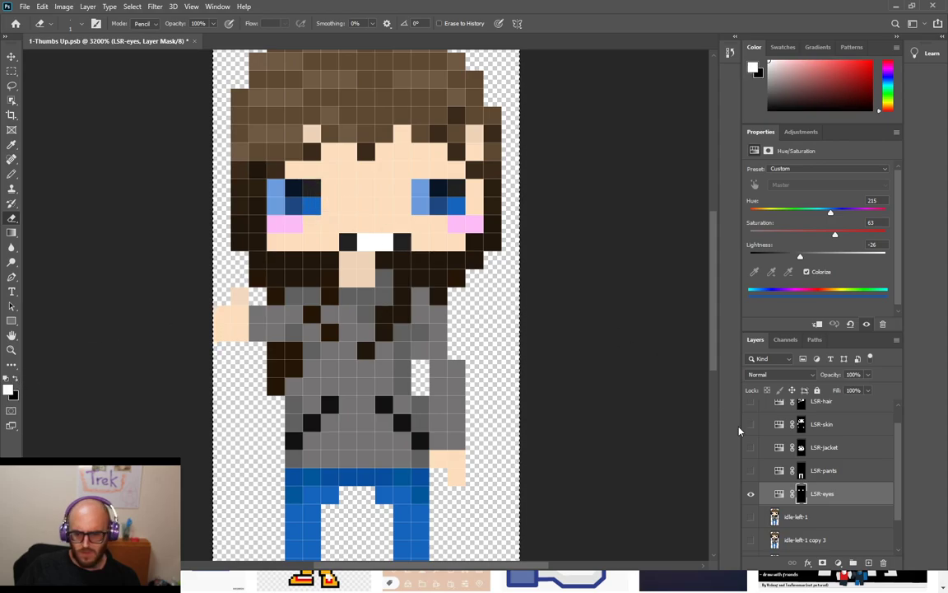
left_click(750, 494)
left_click(751, 495)
left_click(15, 376)
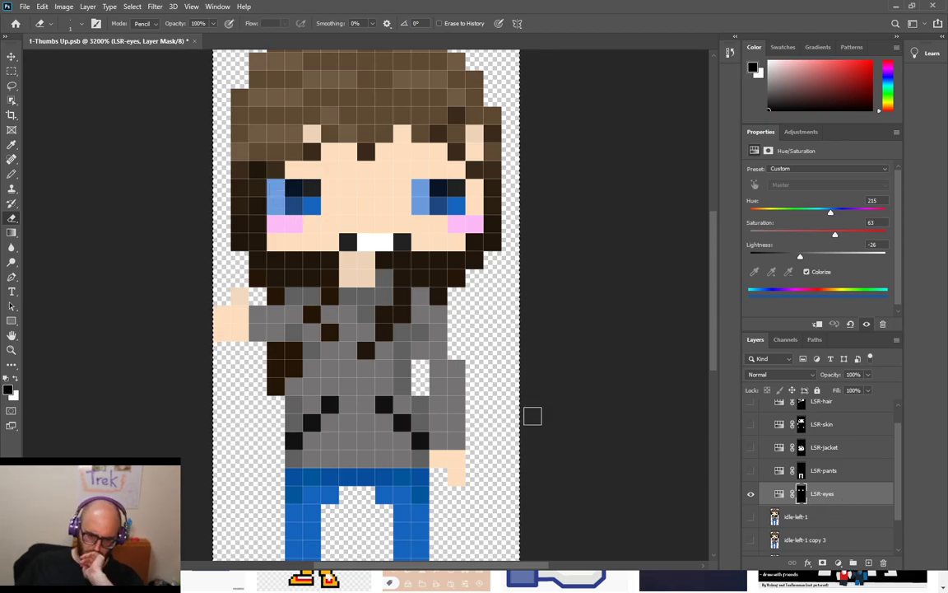
left_click_drag(456, 422, 365, 403)
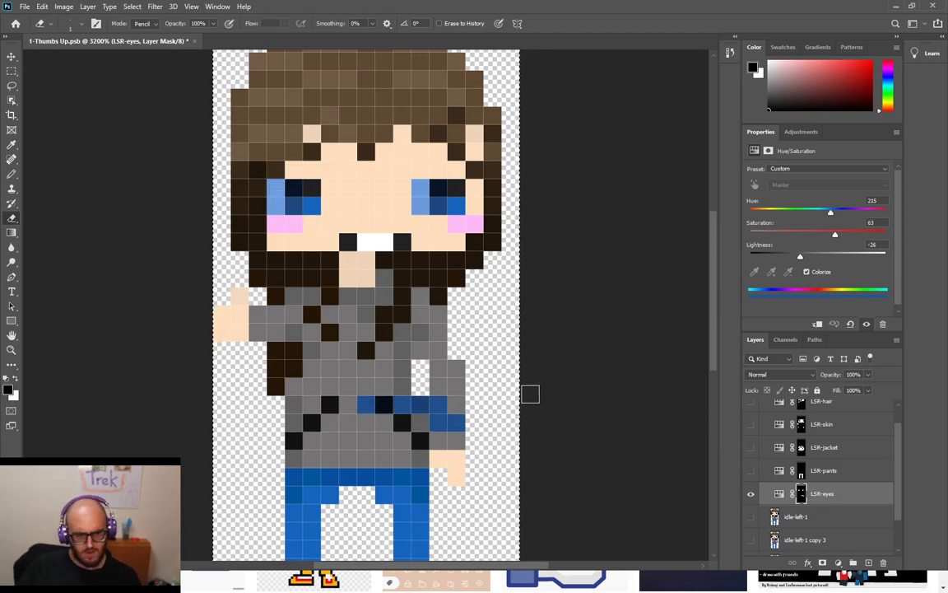
key("ctrl+z")
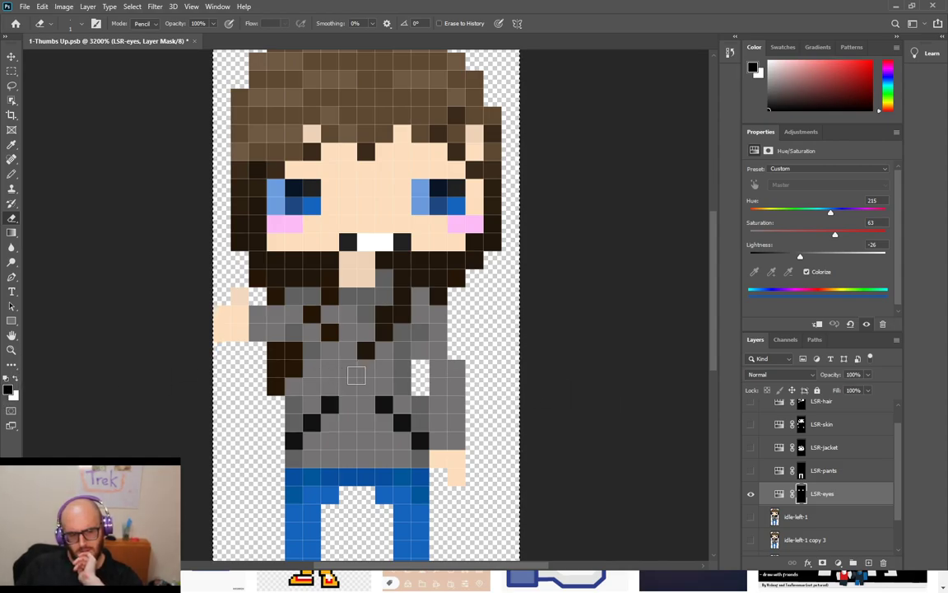
mouse_move(419, 380)
left_mouse_down()
mouse_move(381, 430)
mouse_move(288, 401)
mouse_move(403, 300)
left_mouse_up()
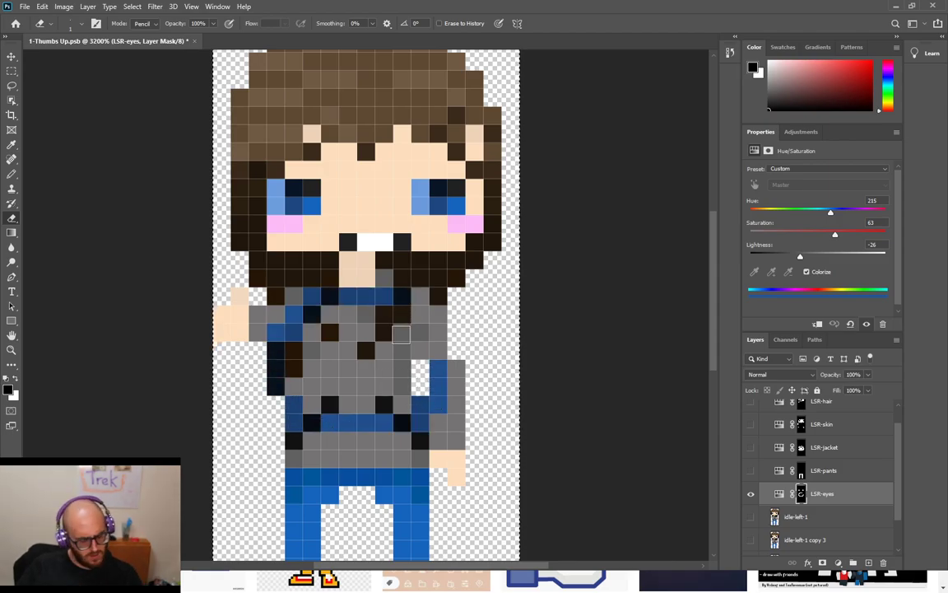
key("ctrl+z")
Clean the LSR-eyes mask by hiding the stray jacket pixels and light-blue columns beside the eyes and revealing the missing pixels in both eyes
key("x")
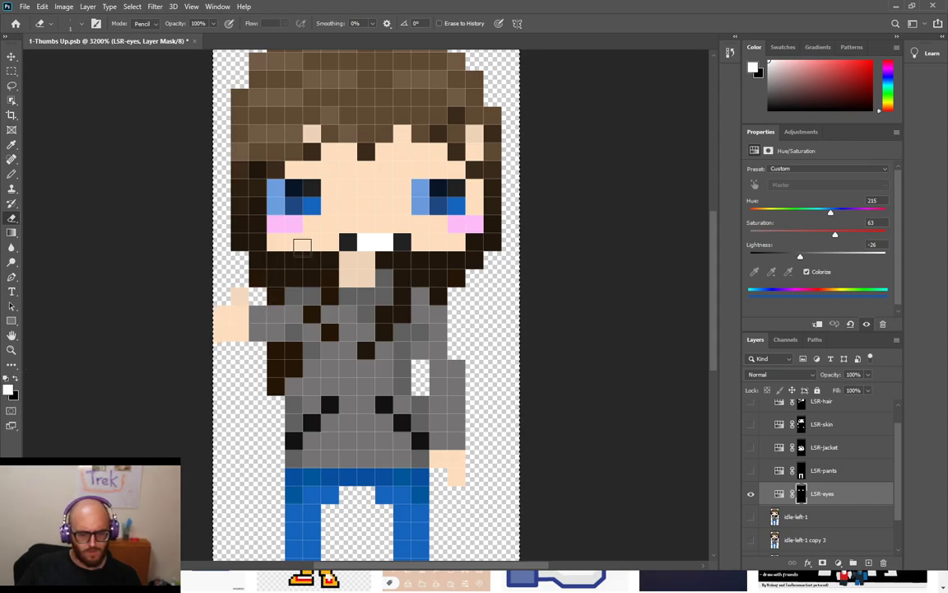
left_click_drag(302, 245, 253, 173)
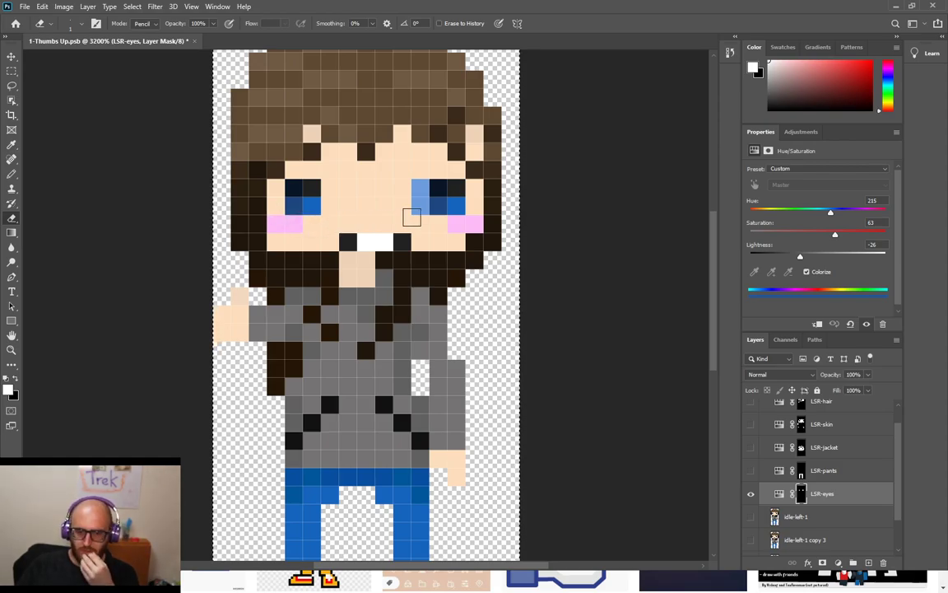
left_click_drag(419, 191, 419, 210)
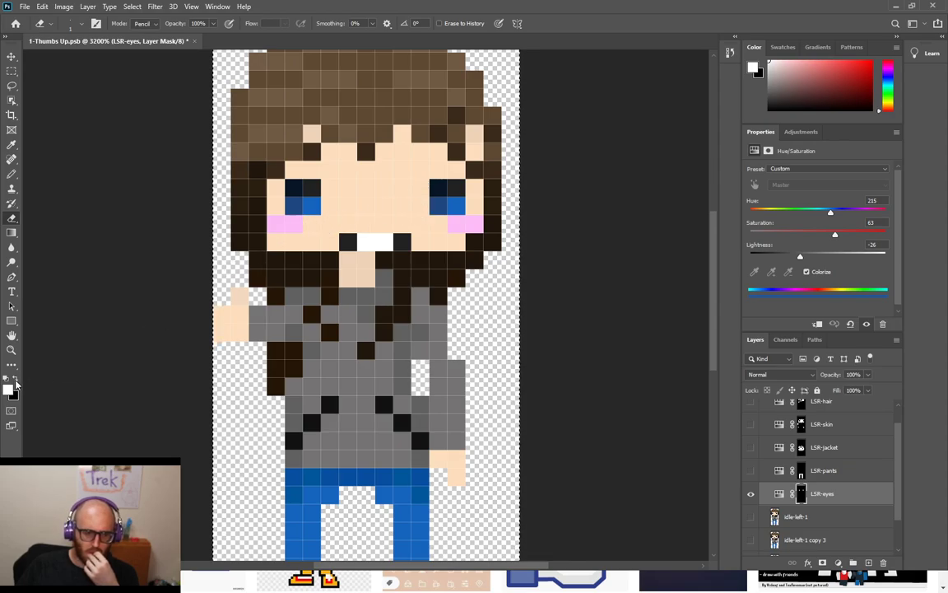
key("x")
left_click(312, 206)
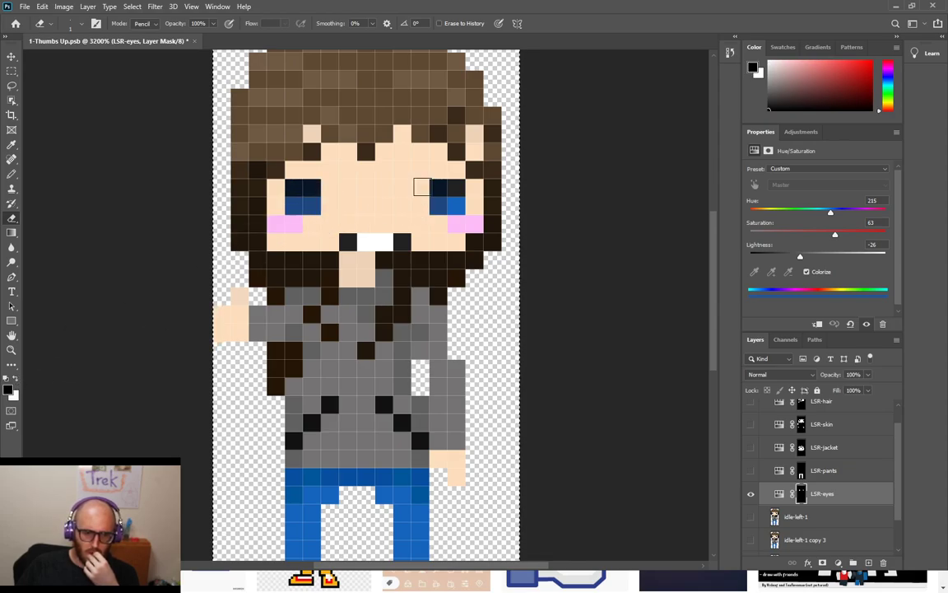
left_click(454, 205)
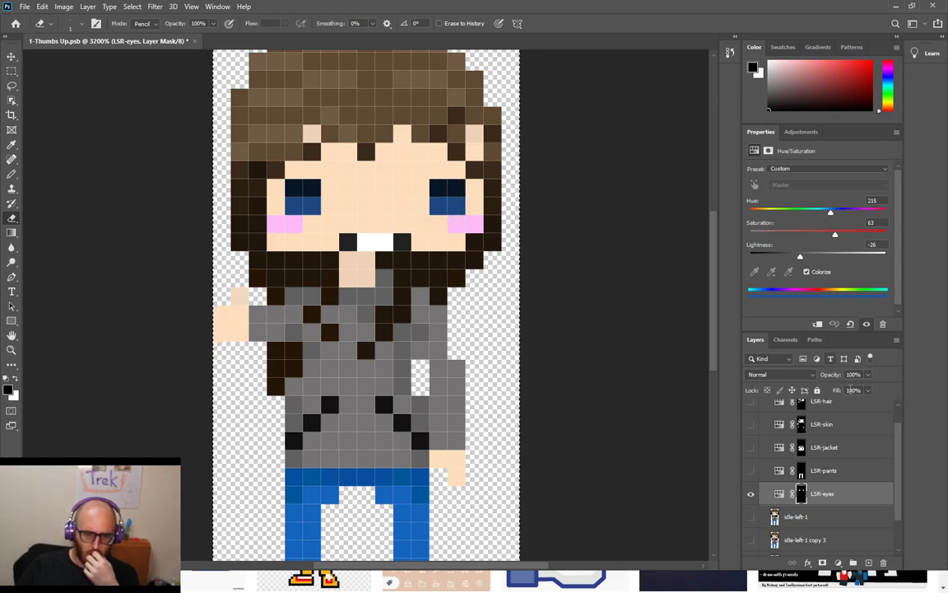
Show the LSR-pants, LSR-jacket, LSR-skin and LSR-hair adjustments together with LSR-eyes on the thumbs-up character
left_click(750, 470)
left_click(750, 447)
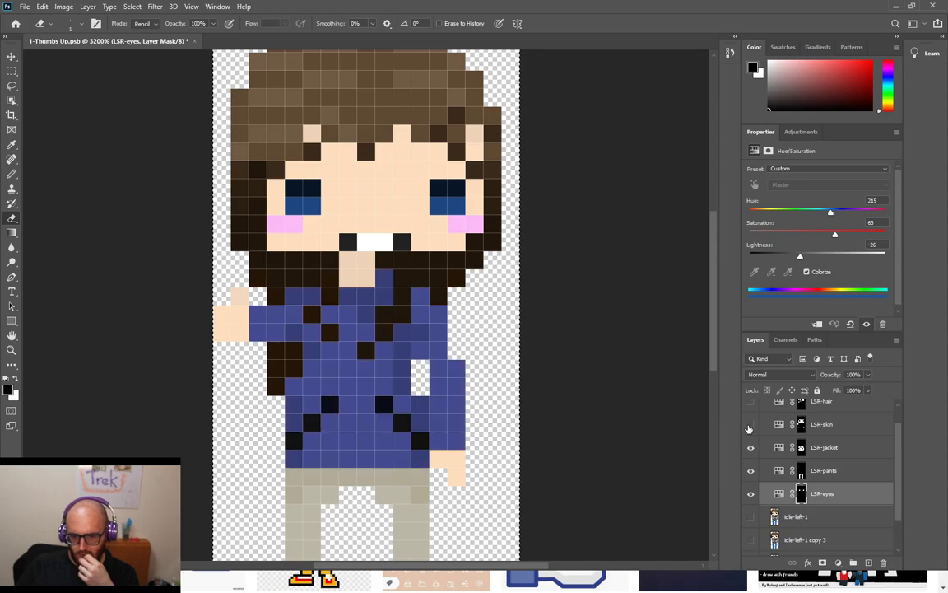
left_click(750, 424)
left_click(750, 401)
scroll(753, 436, "up", 1)
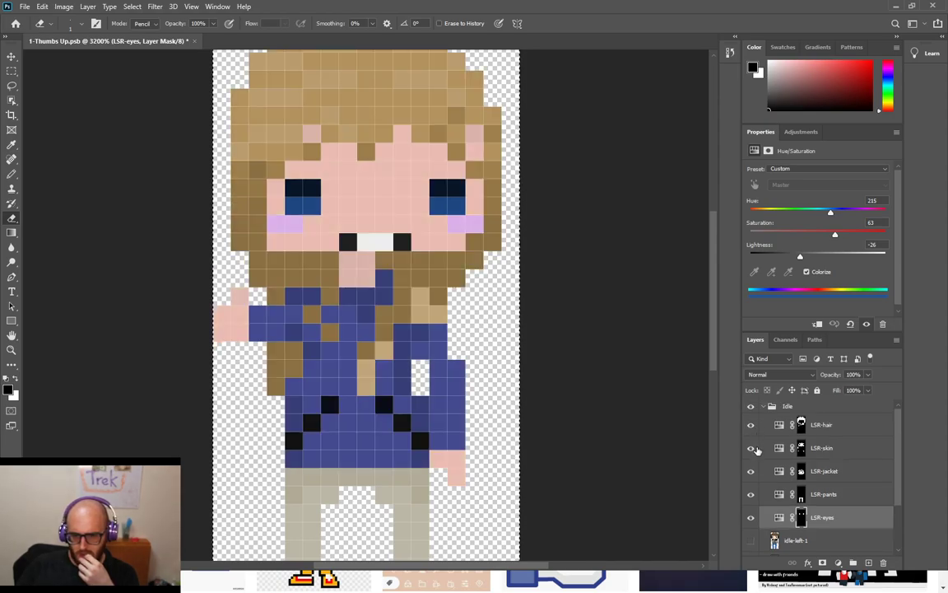
scroll(782, 477, "down", 3)
scroll(451, 366, "down", 3)
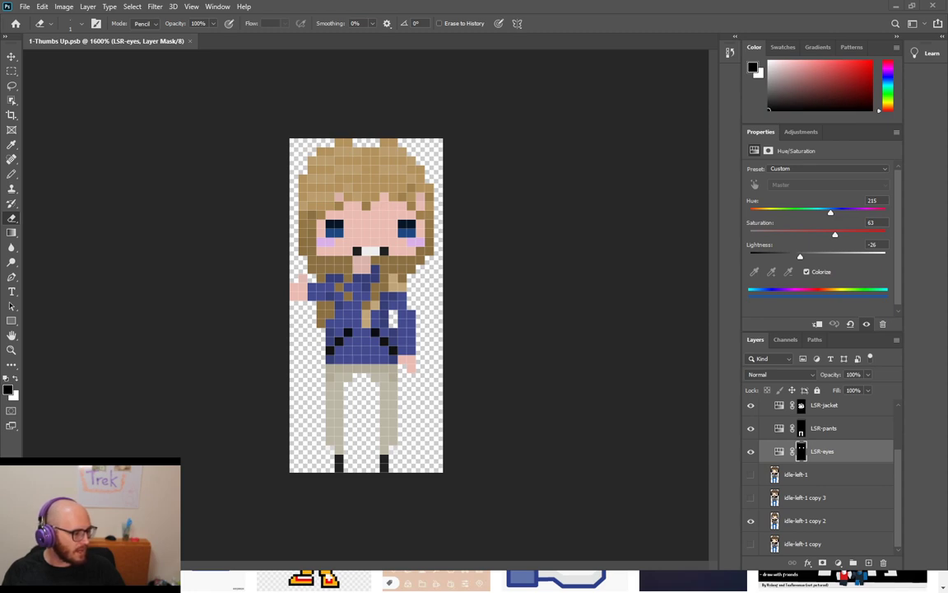
Switch to the spritesheet in Illustrator and narrow Artboard 1 to a width of 215 px
key("alt+Tab")
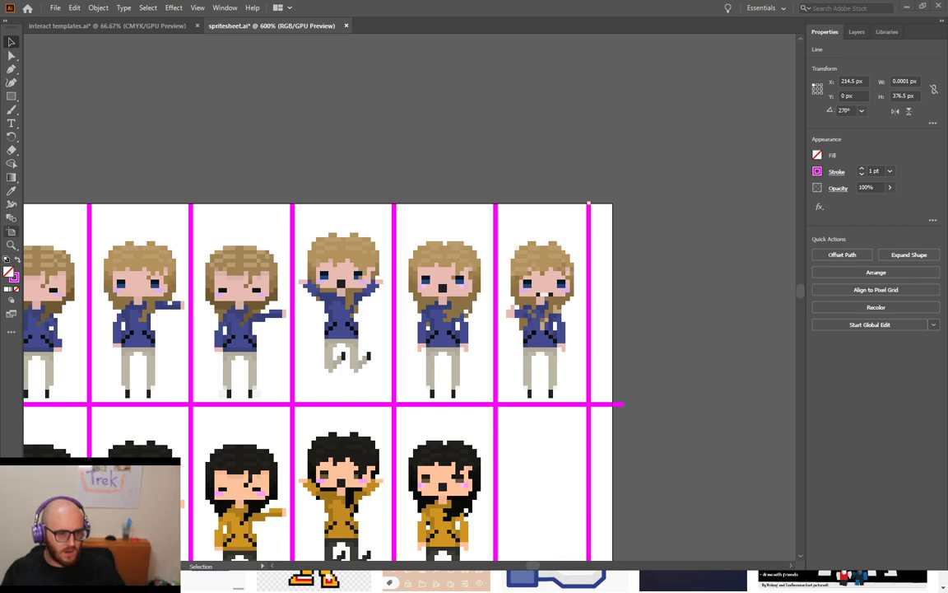
left_click(12, 230)
left_click(907, 81)
key("Down")
key("Down")
key("Down")
key("Down")
key("Down")
key("Down")
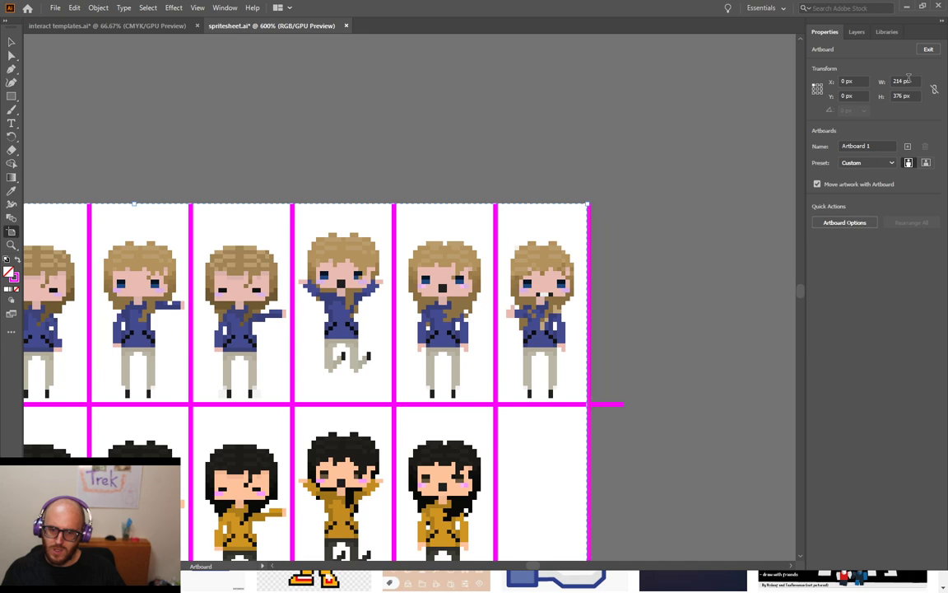
key("Up")
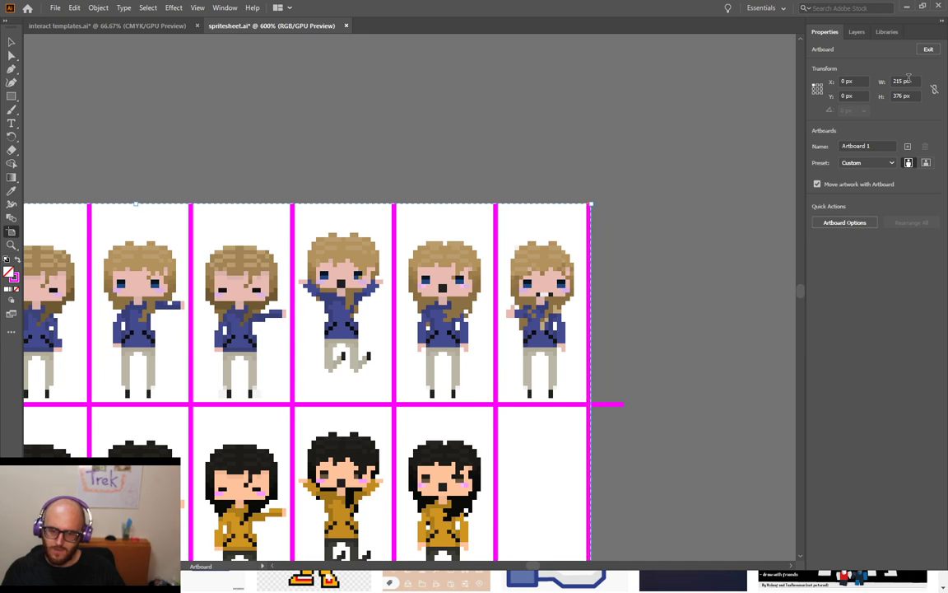
left_click(12, 41)
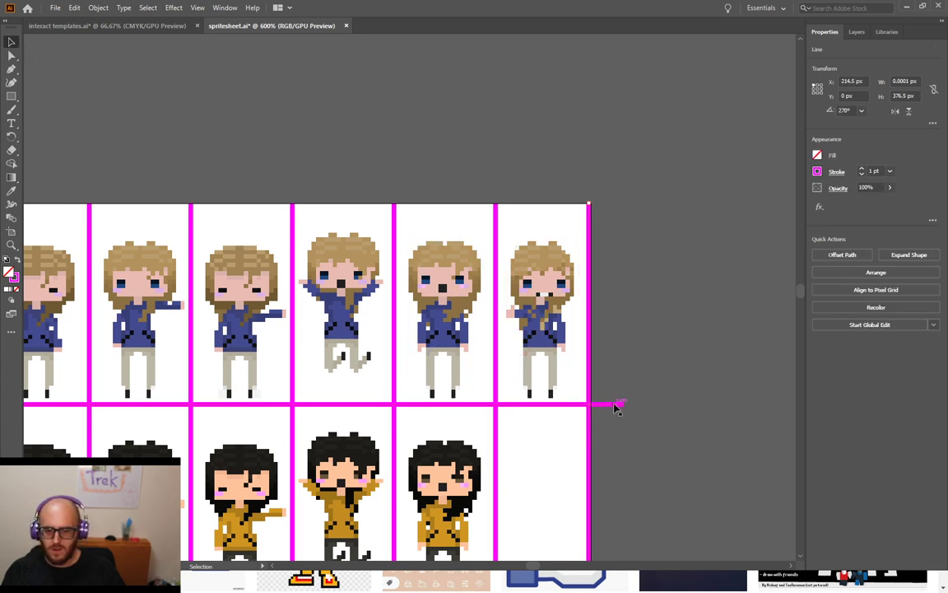
Shorten the horizontal magenta divider below the blonde character row to a width of 245 px
left_click(617, 404)
left_click(905, 81)
key("Down")
key("Down")
key("Down")
key("Down")
key("Down")
key("Down")
key("Down")
key("Down")
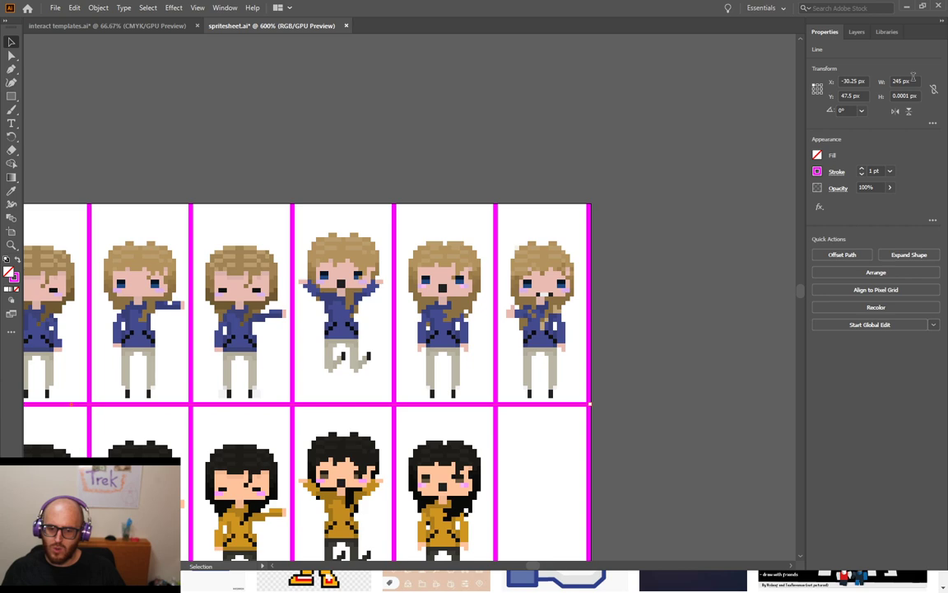
left_click(660, 294)
Extend the horizontal divider below the yellow-sweater row to a width of 214 px
scroll(660, 295, "down", 1)
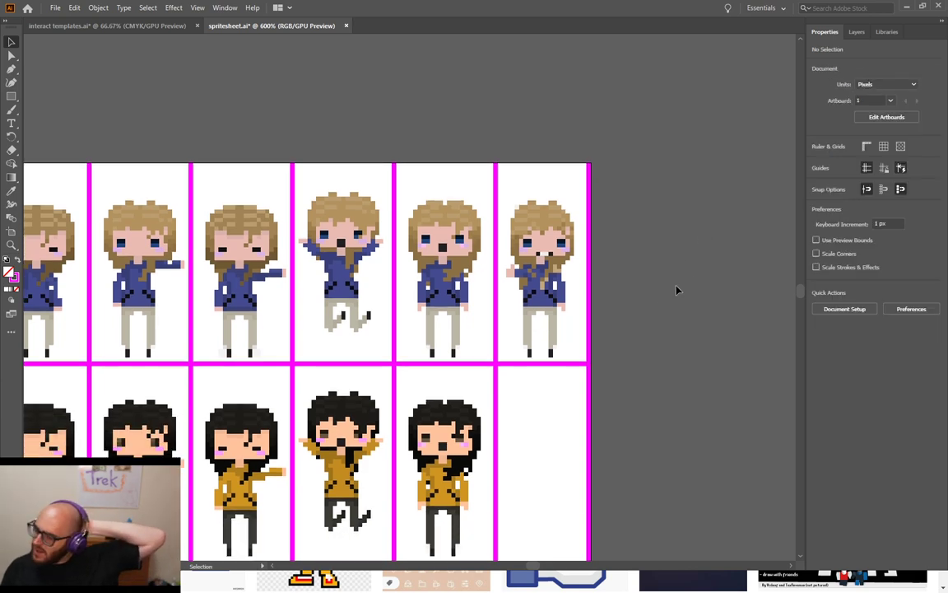
scroll(630, 293, "down", 2)
scroll(629, 294, "down", 3)
scroll(630, 294, "down", 1)
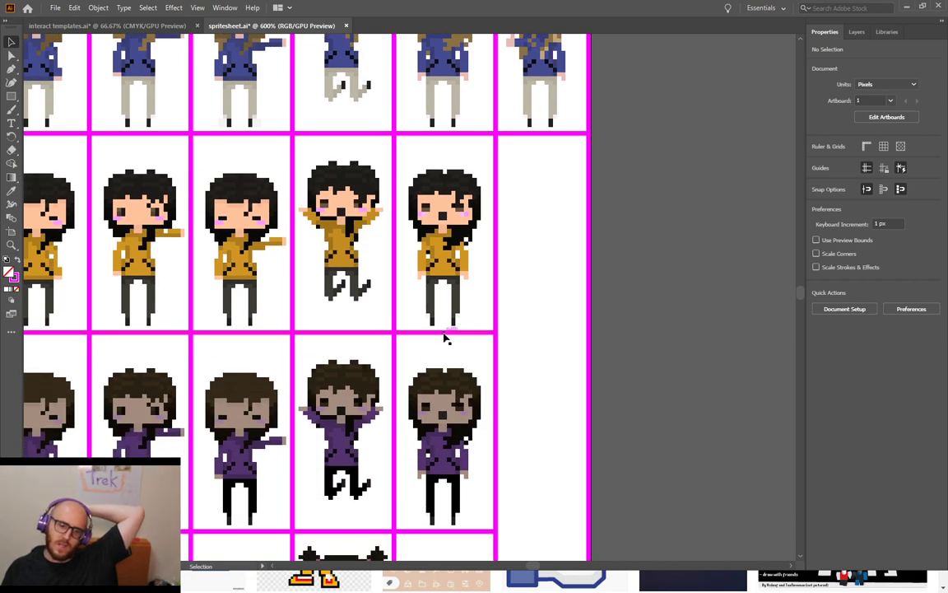
left_click(547, 134)
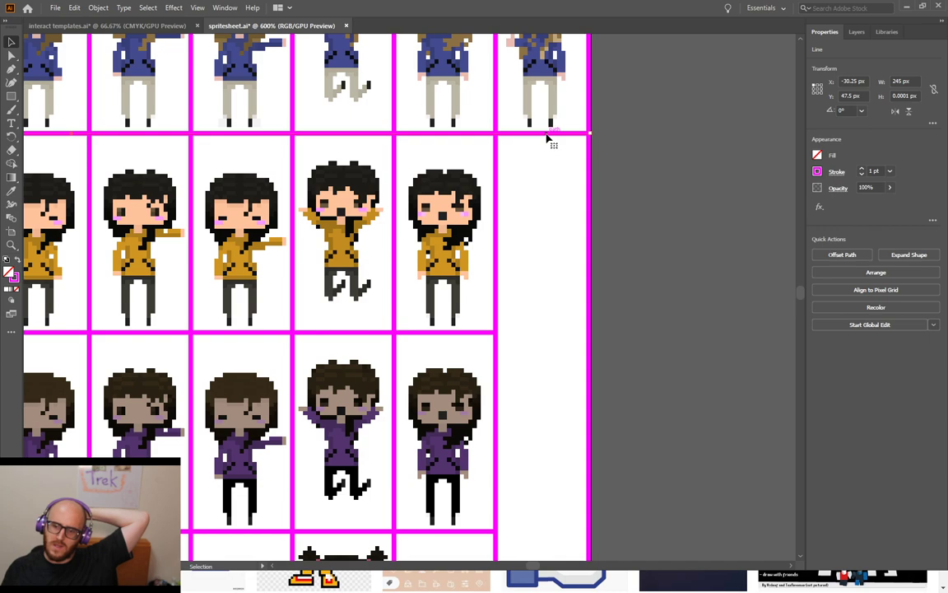
left_click(441, 336)
left_click(440, 332)
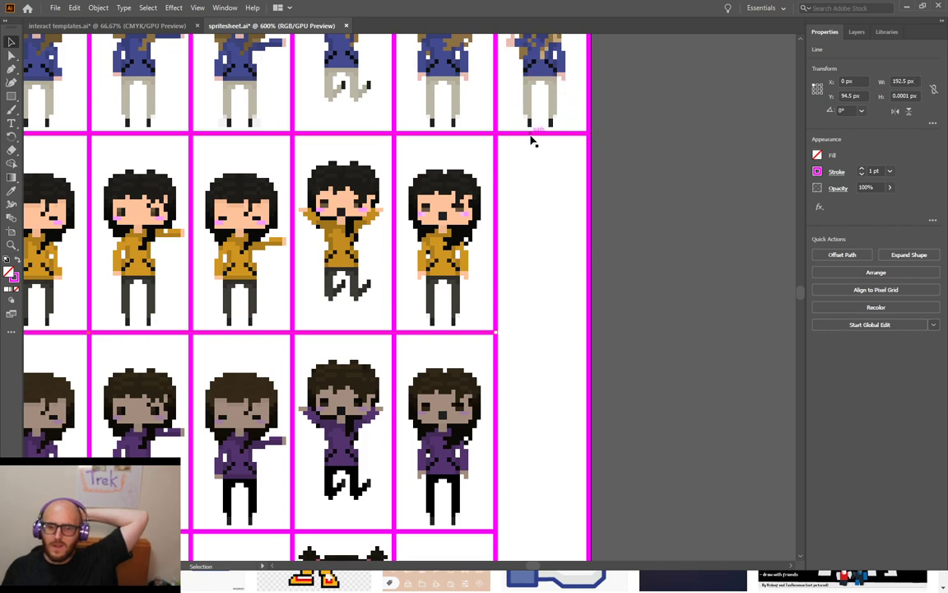
left_click(903, 81)
type("198")
key("Return")
key("Up")
key("Up")
key("Up")
key("Up")
key("Up")
key("Up")
key("Up")
key("Up")
key("Up")
key("Up")
key("Up")
key("Up")
key("Up")
key("Up")
key("Up")
key("Up")
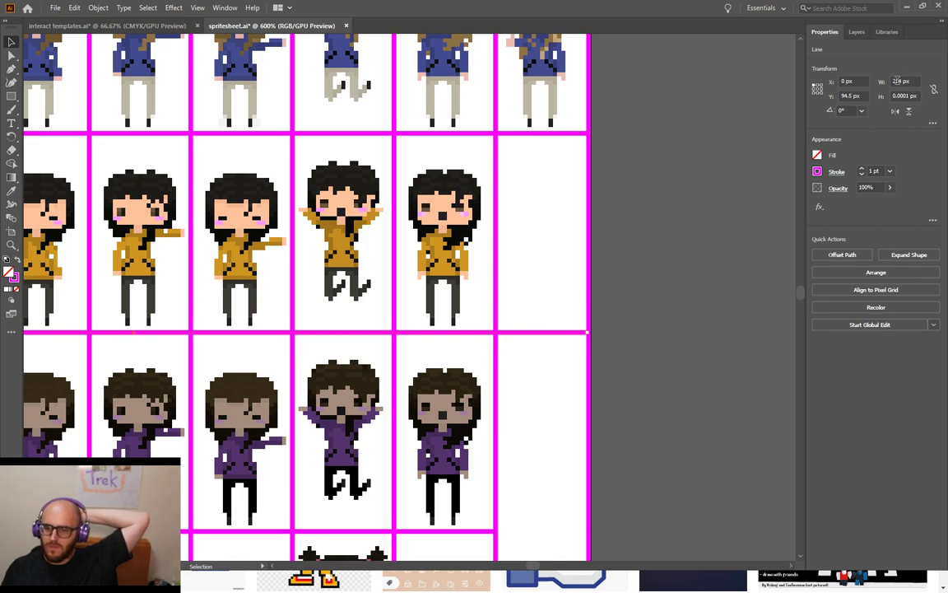
Set the divider below the blonde character row to X 0 px and a width of 214 px
left_click(567, 134)
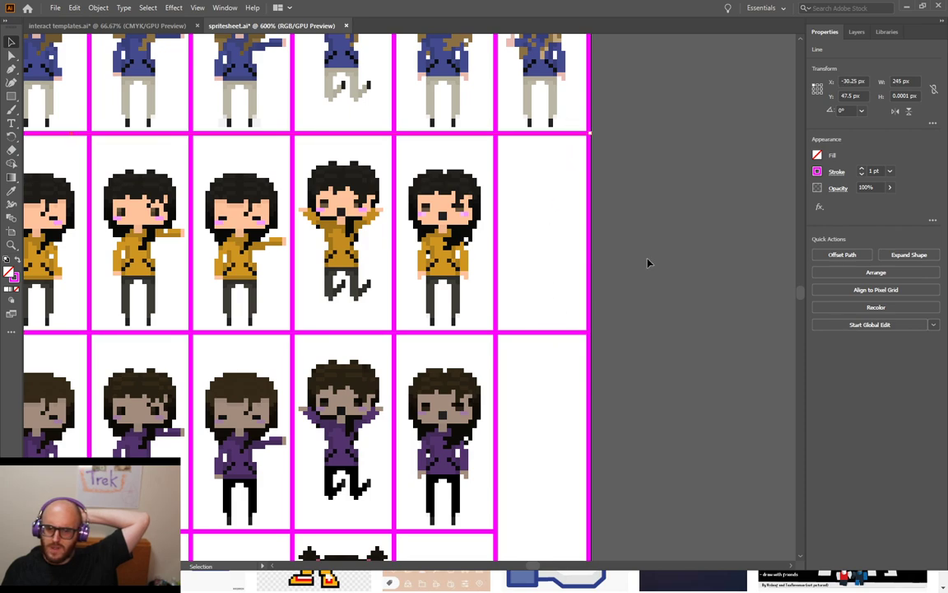
scroll(856, 82, "up", 10)
scroll(856, 83, "up", 5)
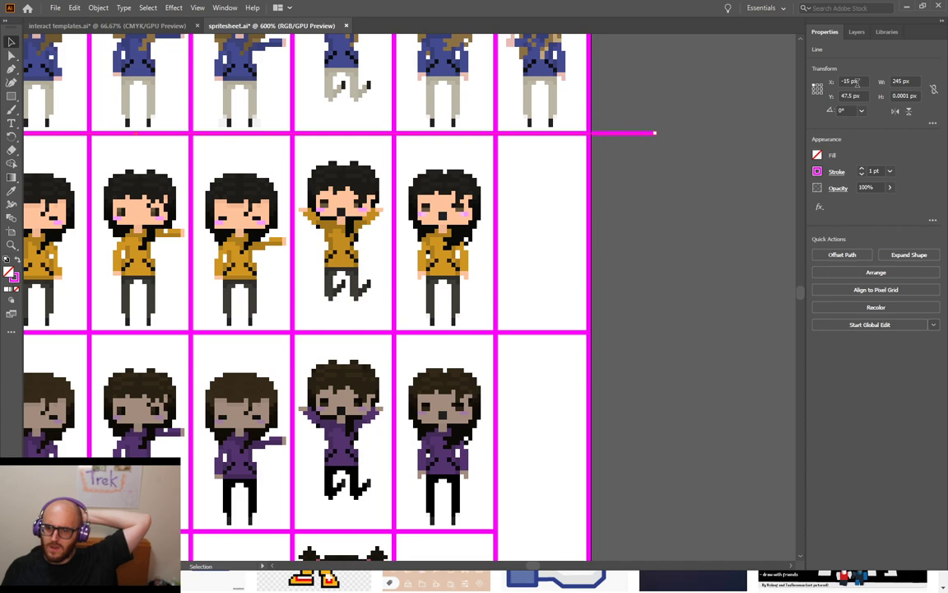
scroll(856, 82, "up", 5)
scroll(856, 82, "up", 10)
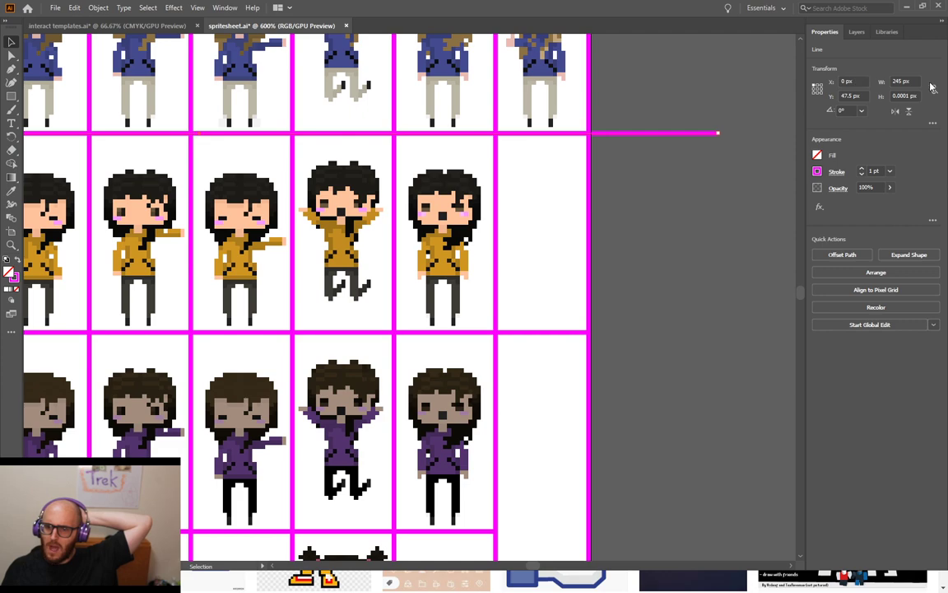
scroll(916, 81, "down", 10)
scroll(916, 81, "down", 20)
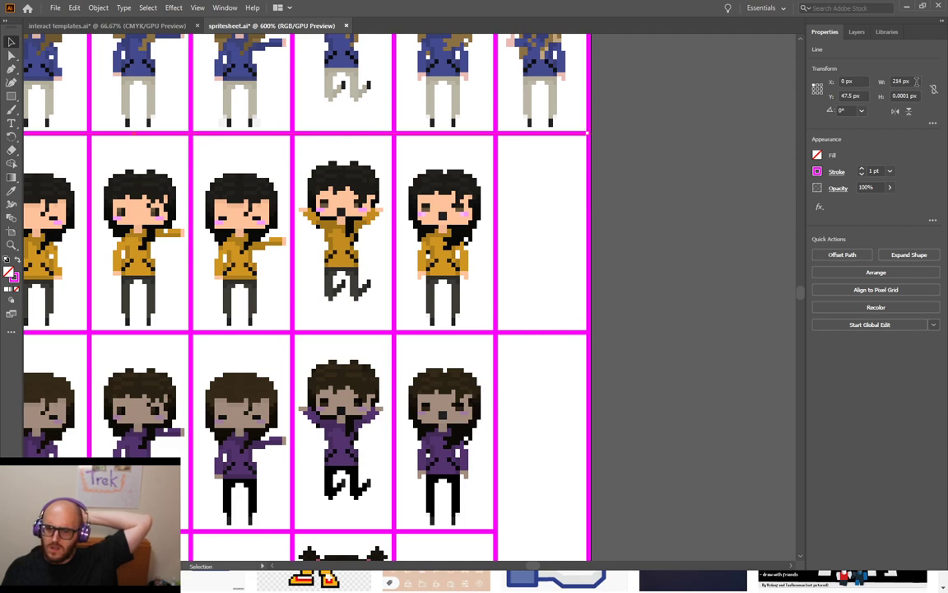
Extend the horizontal divider below the purple-sweater row to a width of 214 px
left_click(472, 533)
scroll(902, 85, "up", 9)
scroll(902, 84, "up", 10)
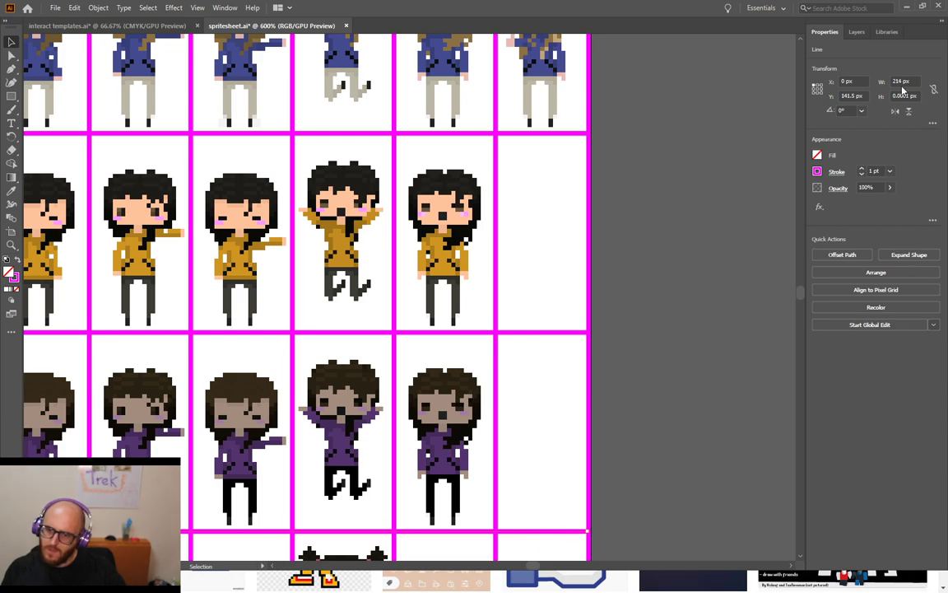
Extend the horizontal divider below the pink-sweater row to a width of 214 px
scroll(658, 476, "down", 1)
scroll(658, 476, "down", 5)
left_click(456, 419)
left_click(897, 82)
type("198")
key("Return")
key("Up")
key("Up")
key("Up")
key("Up")
key("Up")
key("Up")
key("Up")
key("Up")
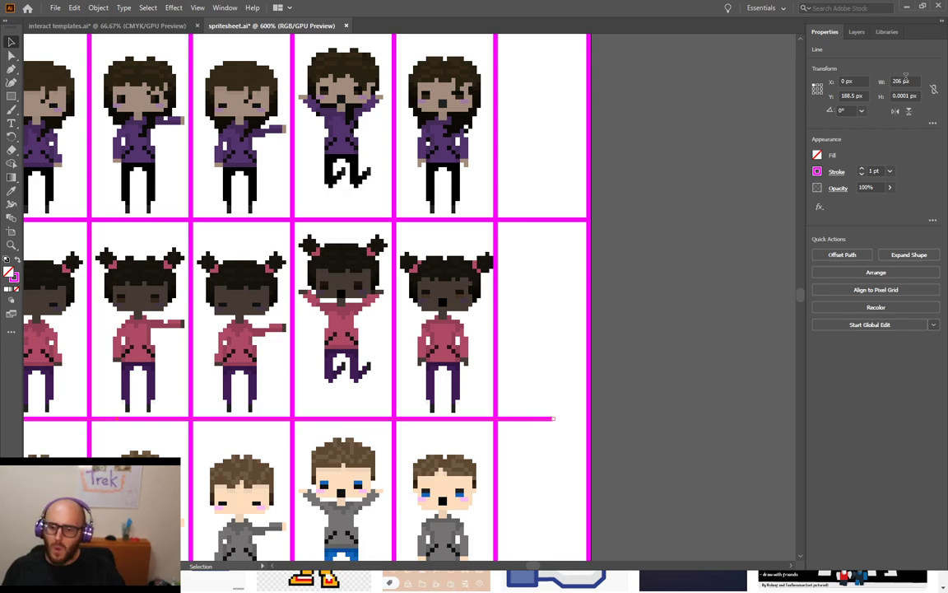
key("Up")
key("Up")
key("Up")
key("Up")
key("Up")
key("Up")
key("Up")
key("Up")
left_click(702, 361)
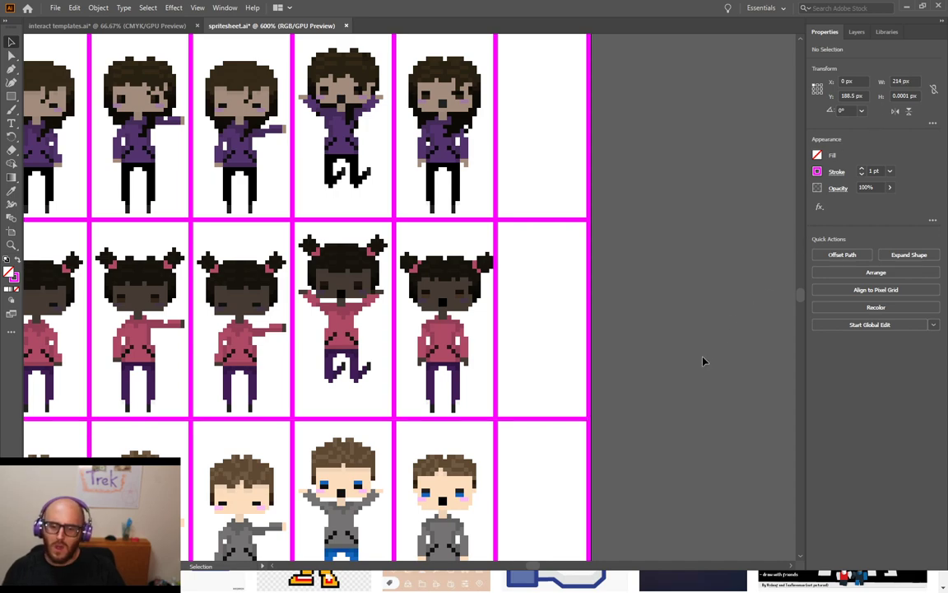
Widen the horizontal divider below the gray-sweater row so it reaches the last vertical divider of the sheet
scroll(703, 361, "down", 3)
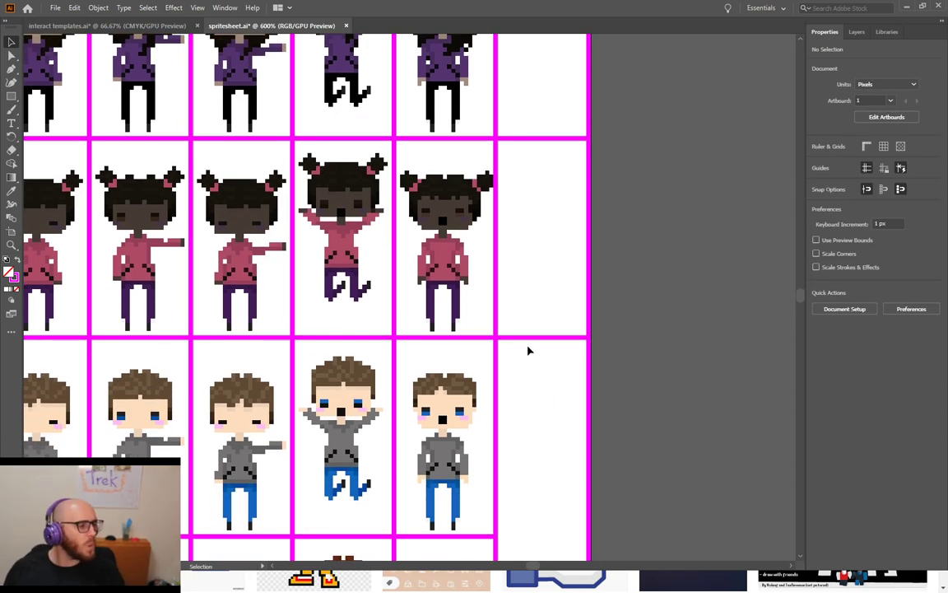
scroll(558, 352, "down", 3)
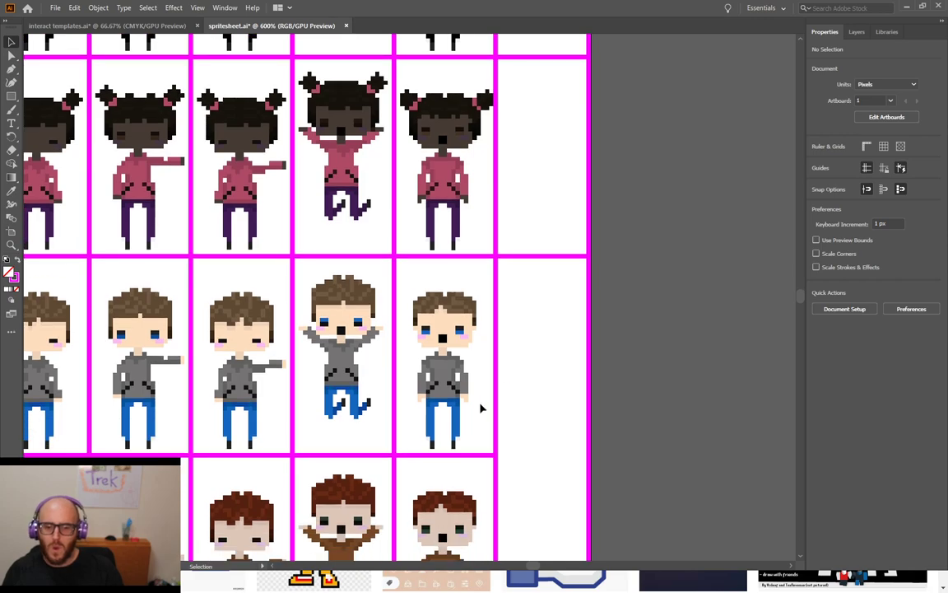
left_click(465, 454)
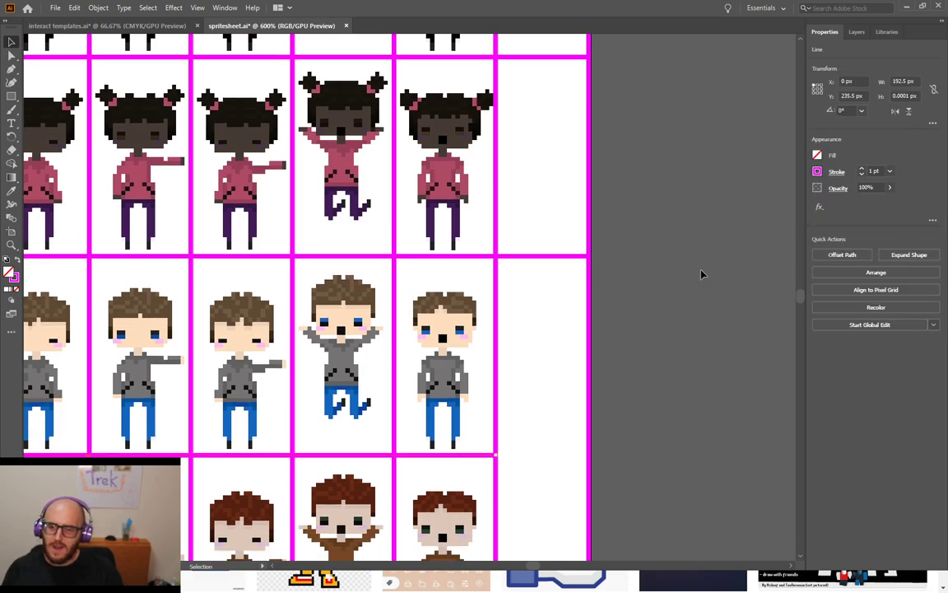
left_click(909, 76)
key("shift+Up")
key("shift+Up")
key("shift+Up")
key("shift+Up")
key("shift+Up")
key("shift+Up")
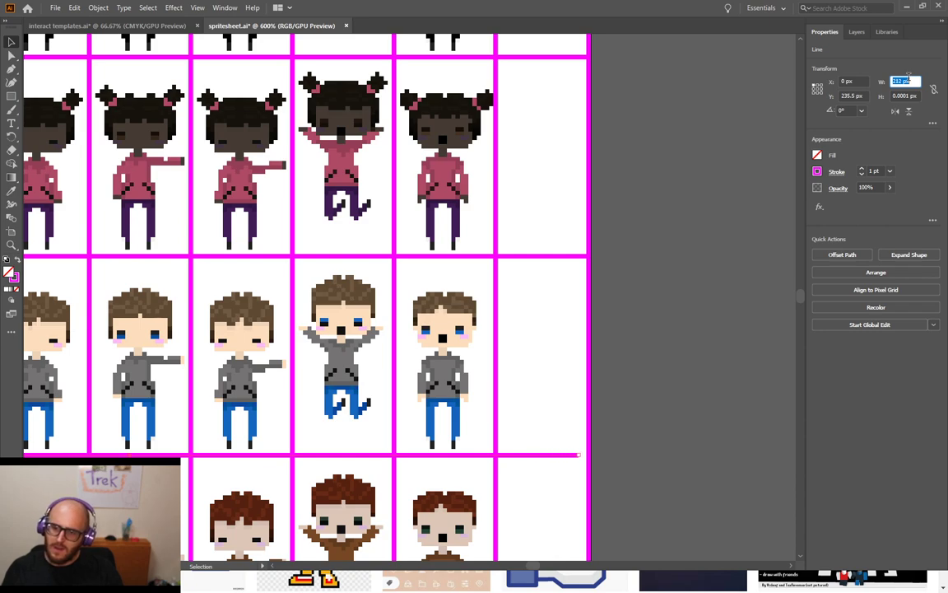
left_click(702, 282)
Extend the horizontal divider below the brown-sweater row to a width of 215 px
scroll(691, 296, "down", 6)
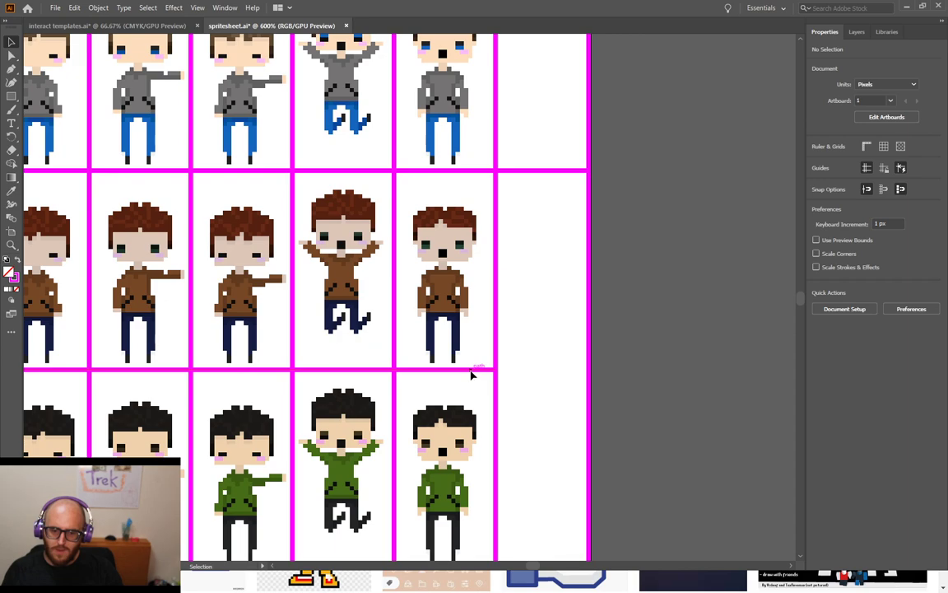
left_click(469, 370)
left_click(909, 81)
key("shift+Up")
key("shift+Up")
key("shift+Up")
key("shift+Up")
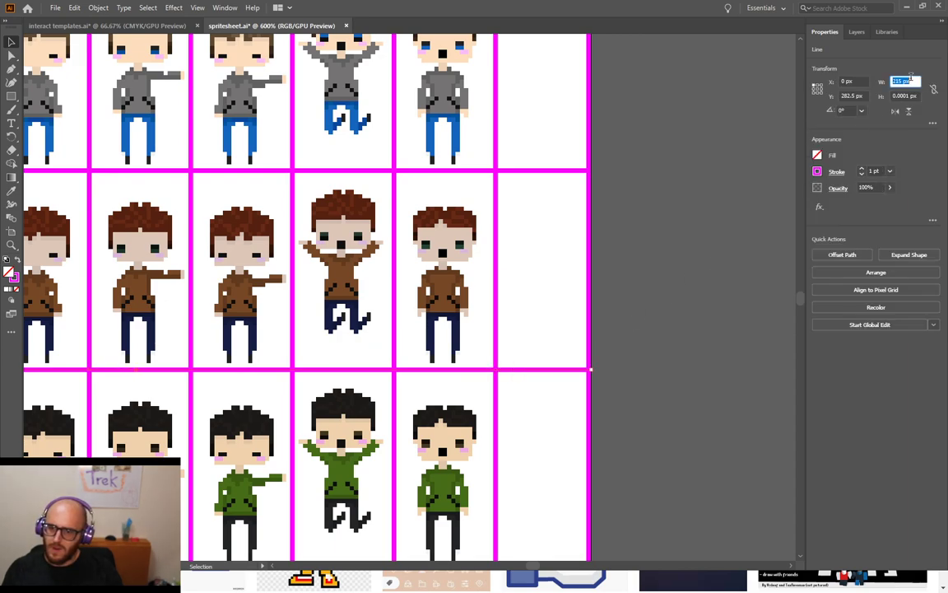
left_click(599, 304)
Widen the horizontal divider below the green-sweater row so it reaches the last vertical divider of the sheet
scroll(599, 304, "down", 3)
scroll(600, 305, "down", 1)
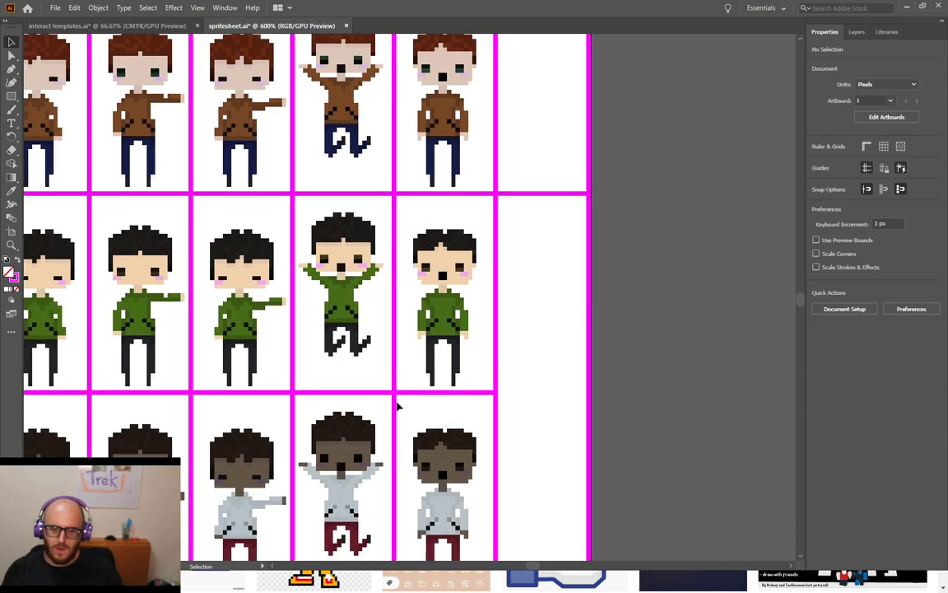
left_click(449, 393)
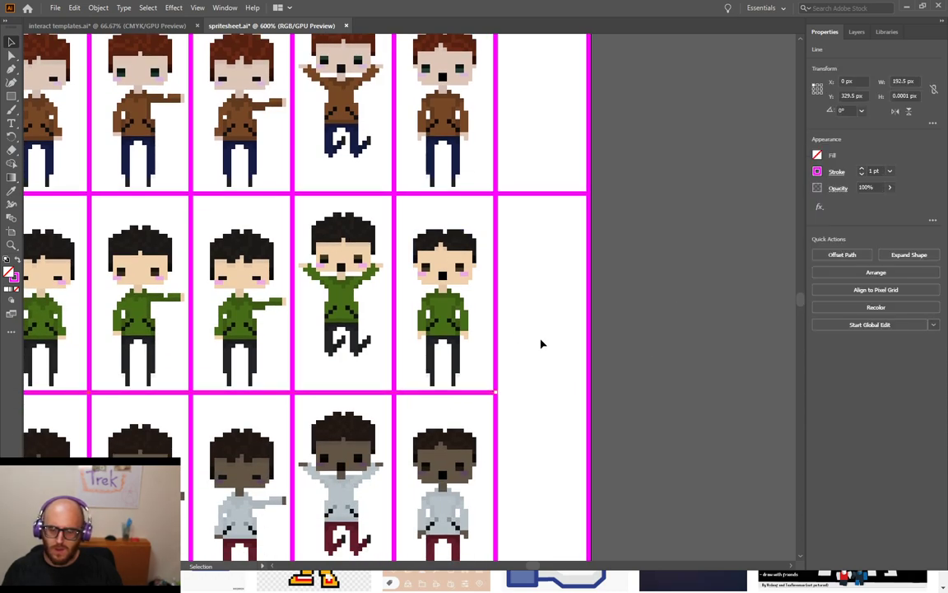
left_click(903, 81)
type("198")
key("Return")
key("Up")
key("Up")
key("Up")
key("Up")
key("Up")
key("Up")
key("Up")
key("Up")
key("Up")
key("Up")
key("Up")
key("Up")
key("Up")
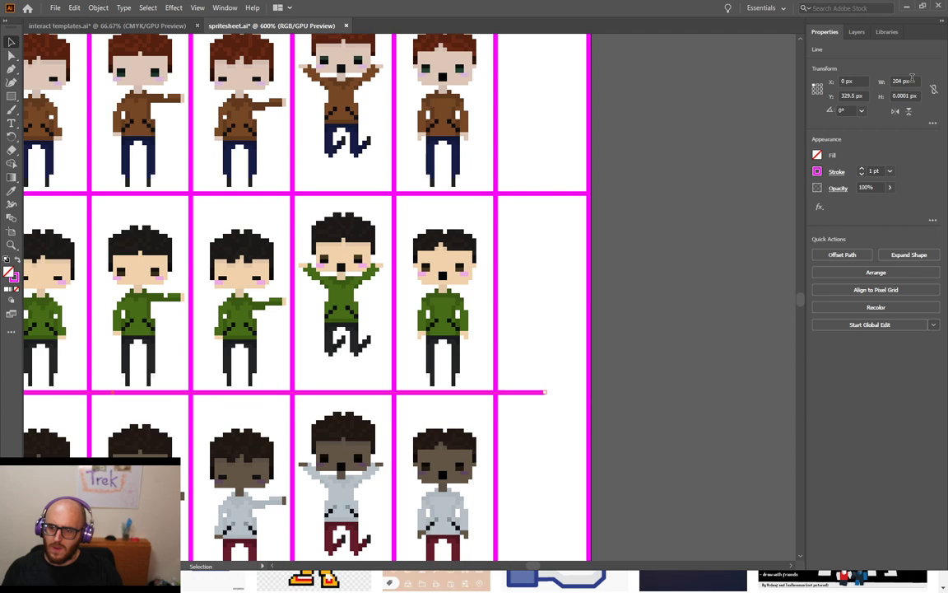
key("Up")
key("Up")
left_click(711, 328)
scroll(712, 329, "down", 5)
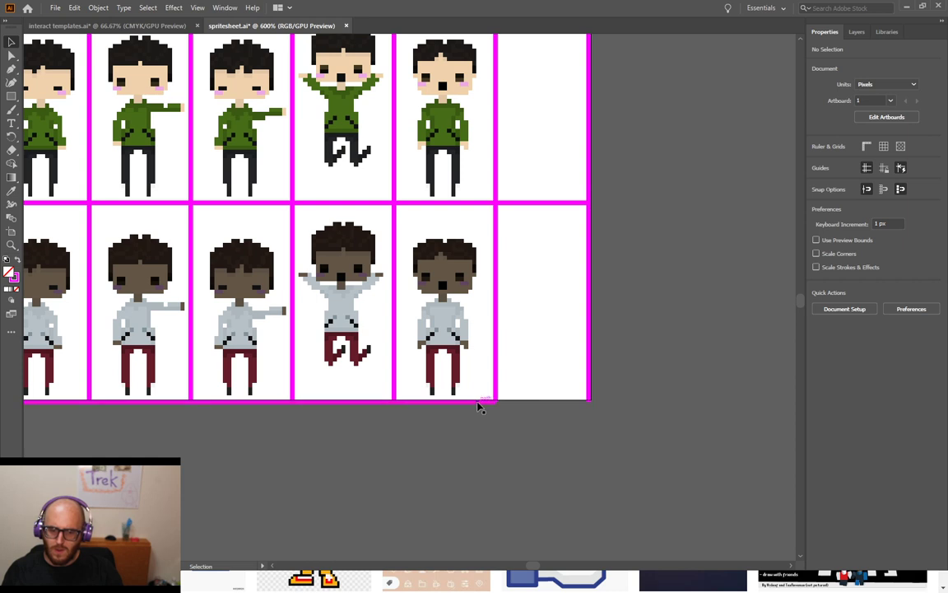
Extend the horizontal divider below the light-gray-sweater row at the sheet's lower edge to a width of 214 px
left_click(479, 403)
key("Up")
key("Up")
key("Up")
key("Up")
key("Up")
key("Up")
key("Up")
key("Up")
key("Up")
key("Up")
key("Up")
key("Up")
key("Up")
key("Up")
key("Up")
key("Up")
key("Up")
key("Up")
key("Up")
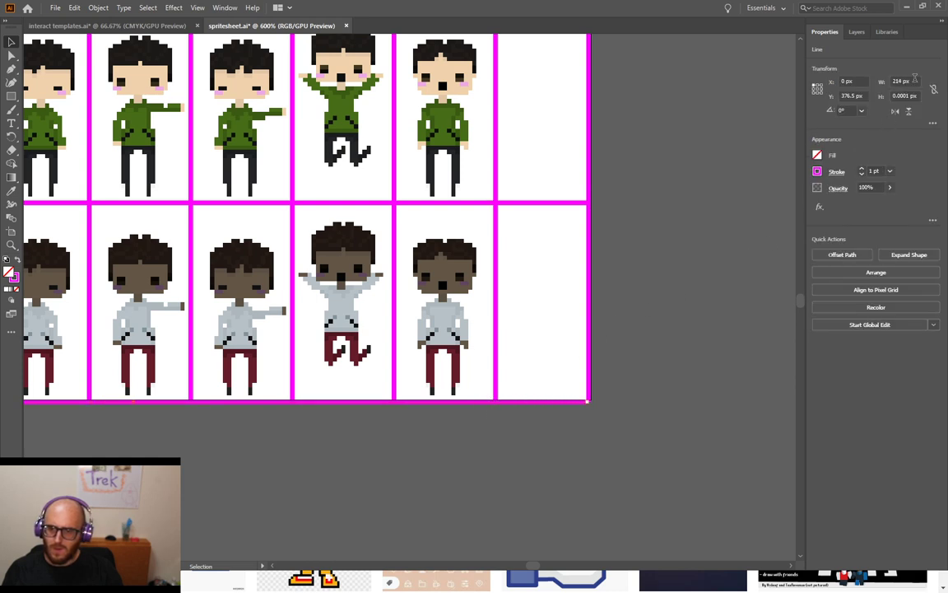
left_click(719, 211)
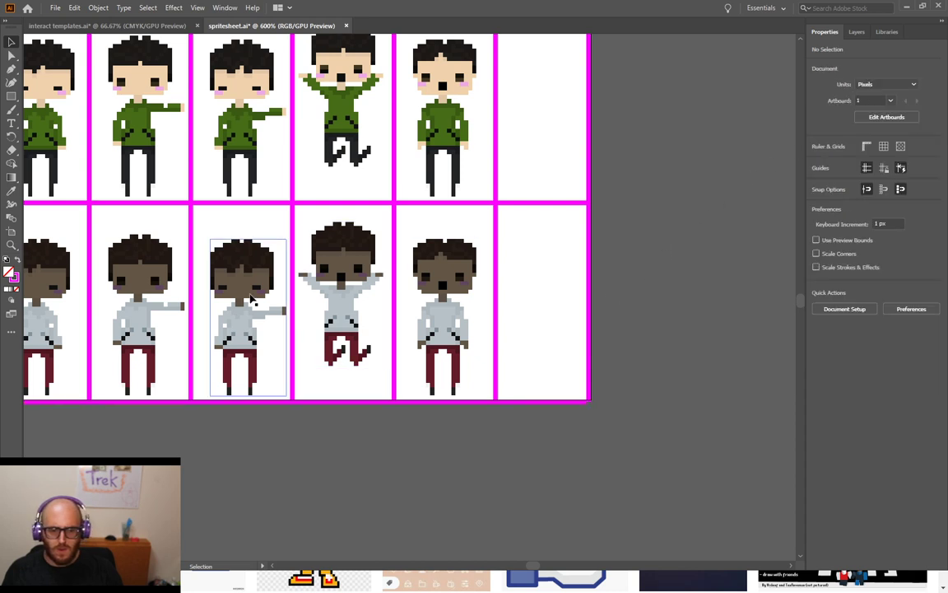
Increase the artboard's height to 377 px so it encloses the lowest horizontal divider
left_click(11, 232)
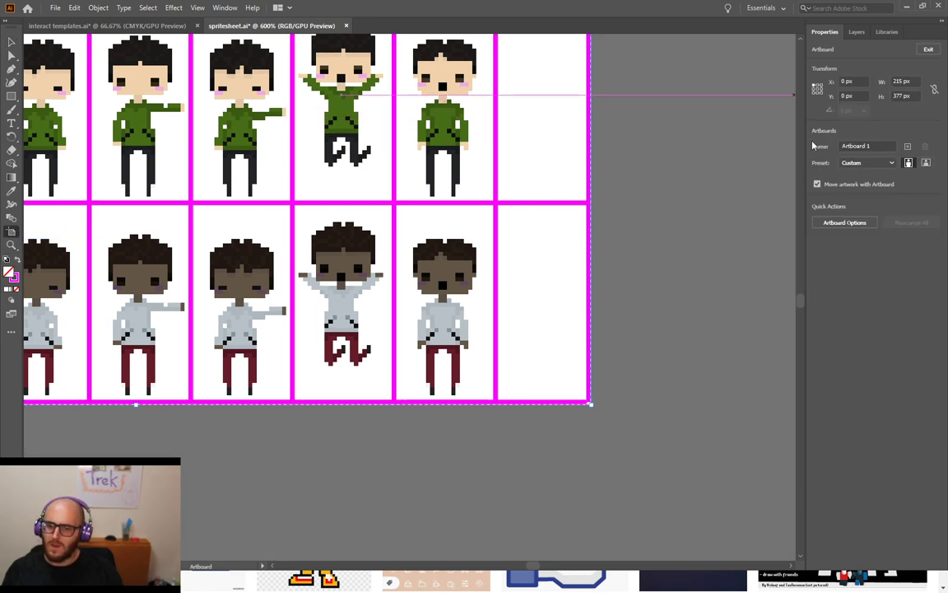
left_click(11, 47)
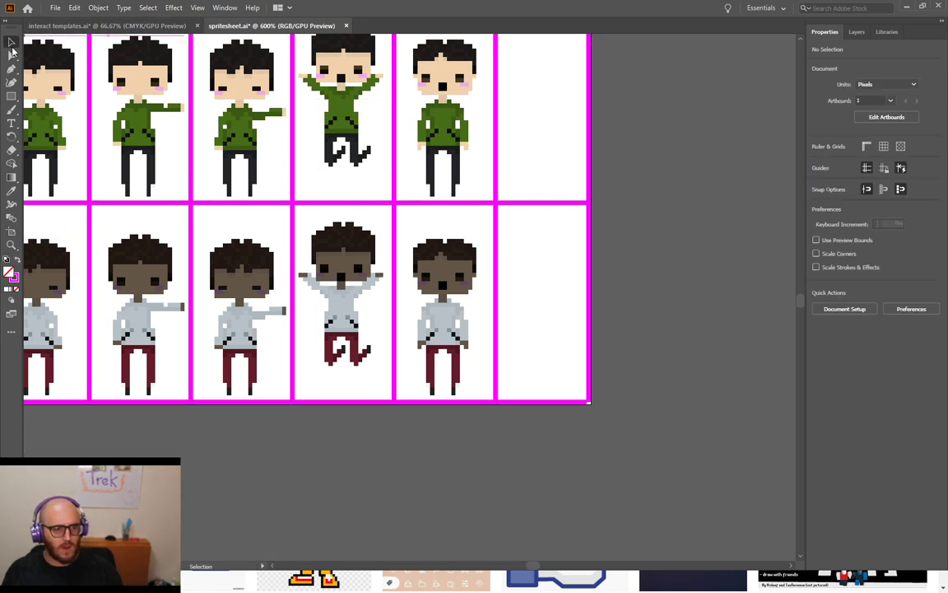
Compare the position and size of the thumbs-up sprite in the first row with the neighbouring open-mouthed sprite
scroll(712, 210, "up", 5)
scroll(713, 213, "up", 10)
scroll(716, 210, "up", 5)
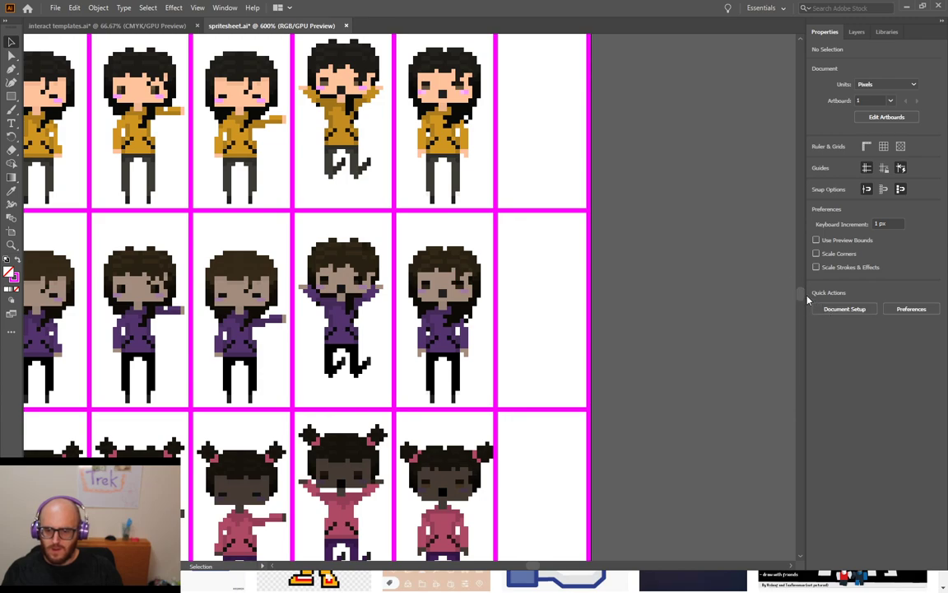
mouse_move(800, 297)
left_mouse_down()
mouse_move(803, 261)
mouse_move(802, 296)
left_mouse_up()
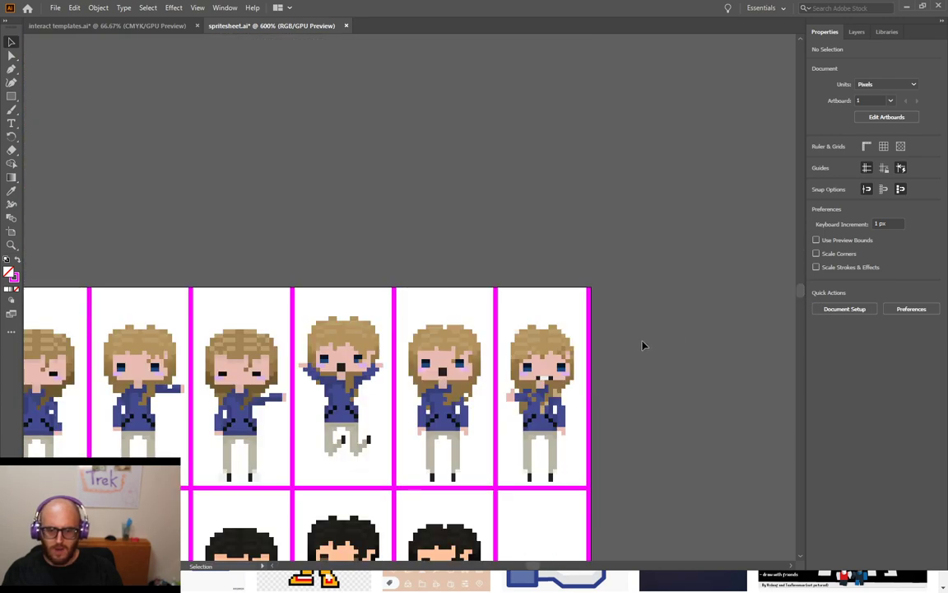
left_click(449, 353)
left_click(536, 355)
left_click(536, 355)
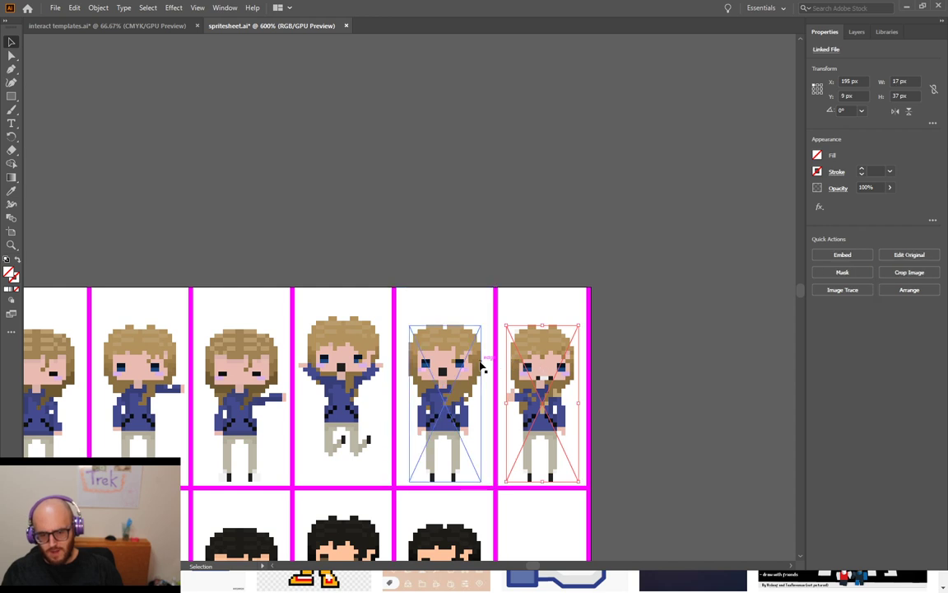
left_click(536, 374)
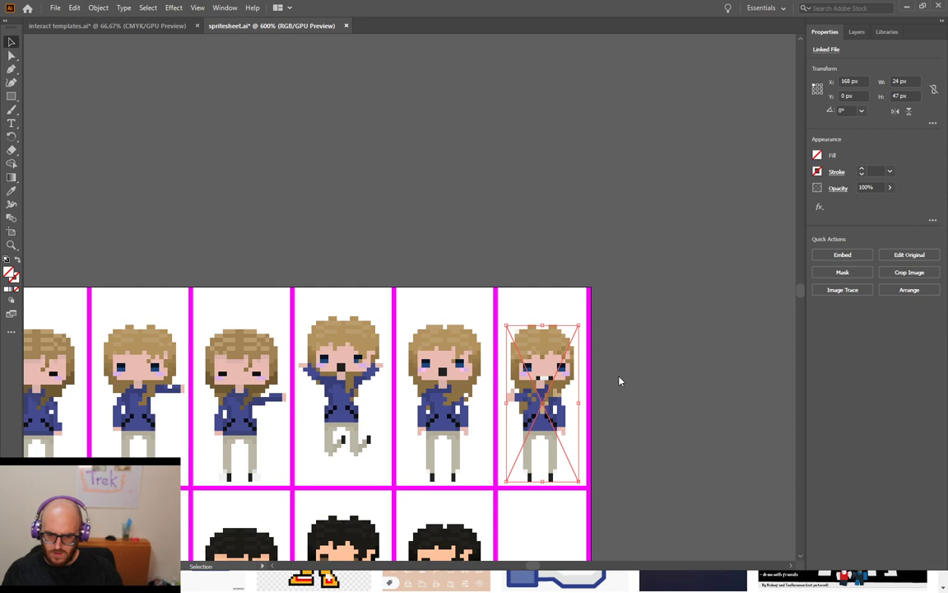
left_click(683, 302)
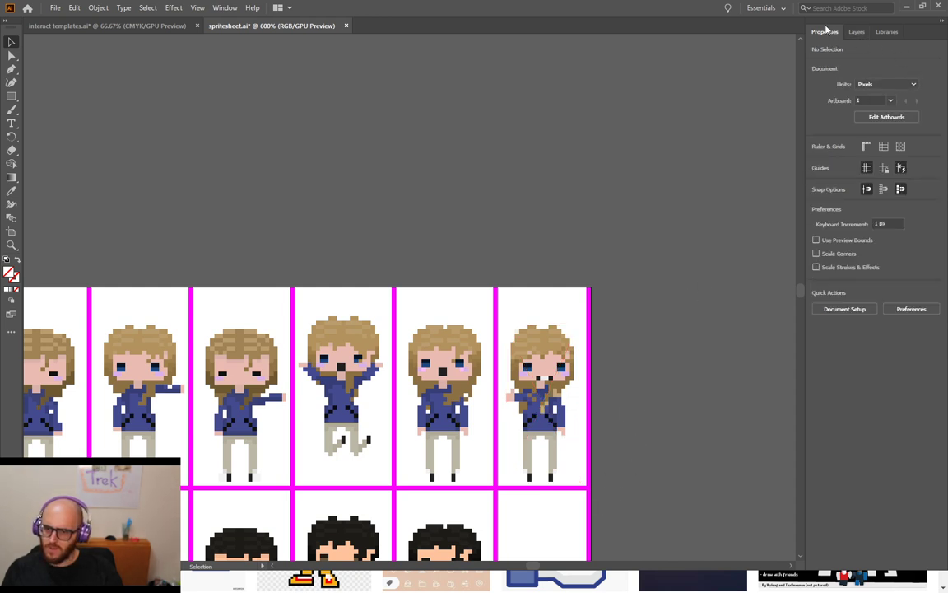
left_click(574, 368)
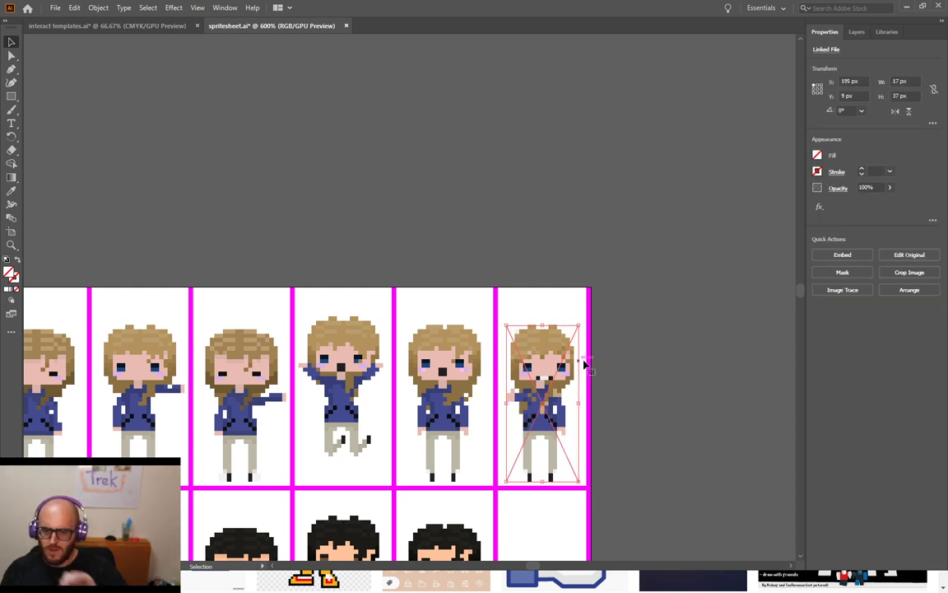
Examine how the thumbs-up image and the other first-row poses are organized and grouped in the layer structure
left_click(857, 31)
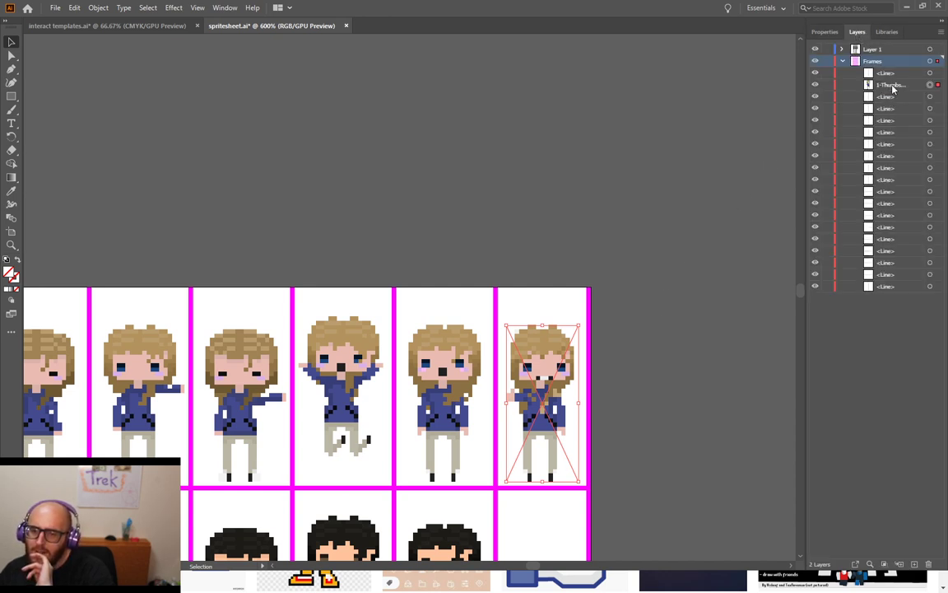
left_click(842, 50)
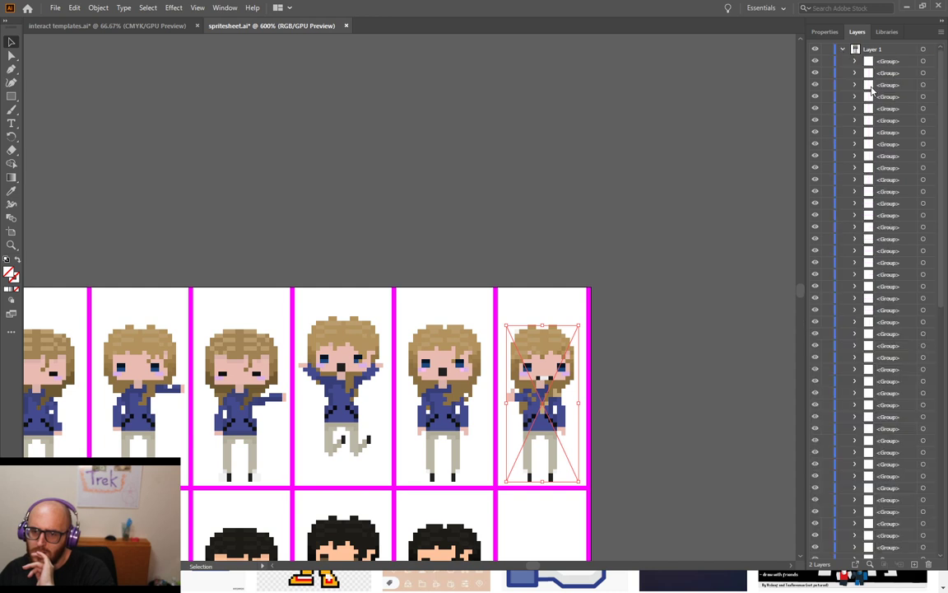
left_click(842, 49)
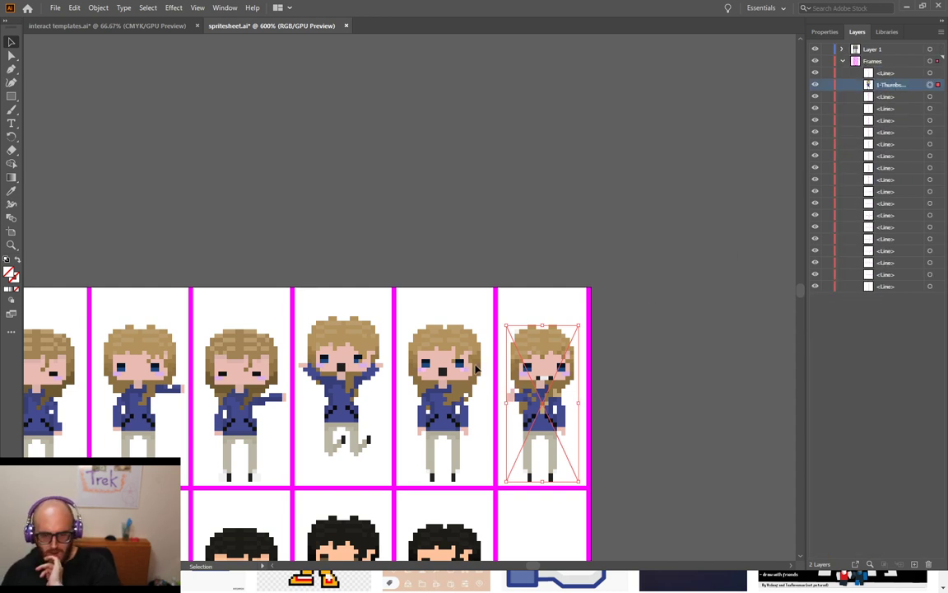
left_click(437, 377)
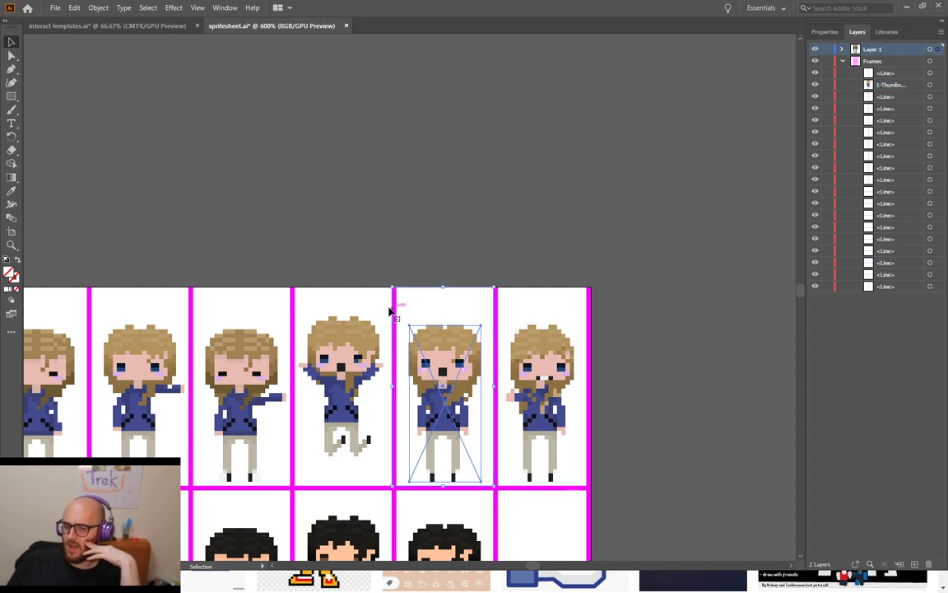
left_click(333, 327)
left_click(213, 325)
left_click(154, 366, "shift")
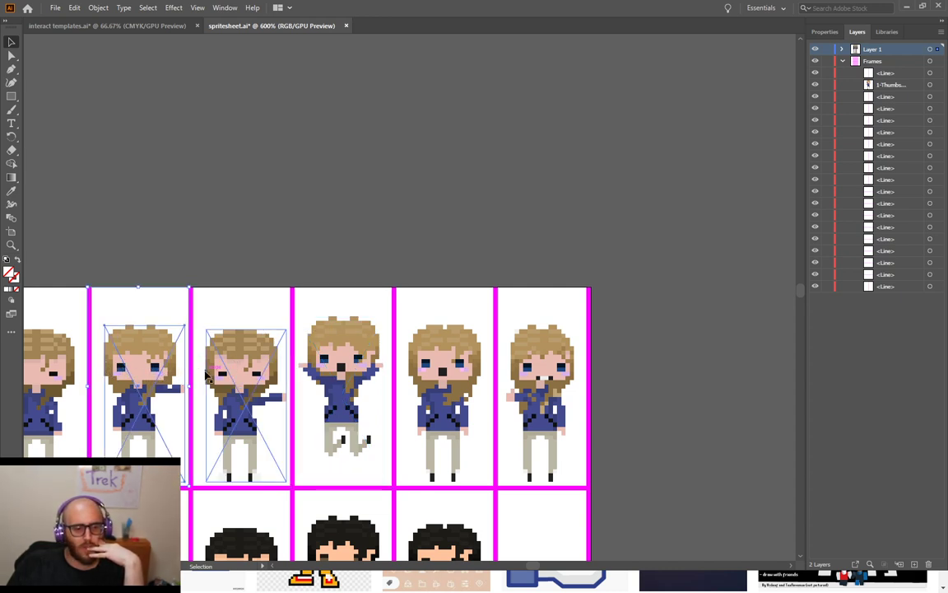
left_click(270, 374)
left_click(342, 370, "shift")
left_click(246, 370, "shift")
left_click(414, 349, "shift")
left_click(368, 311)
left_click(368, 311, "shift")
left_click(368, 311, "shift")
Isolate the jumping pose's group in the first row and check the position and size of its frame rectangle
double_click(340, 368)
left_click(436, 252)
left_click(307, 321)
left_click(341, 298)
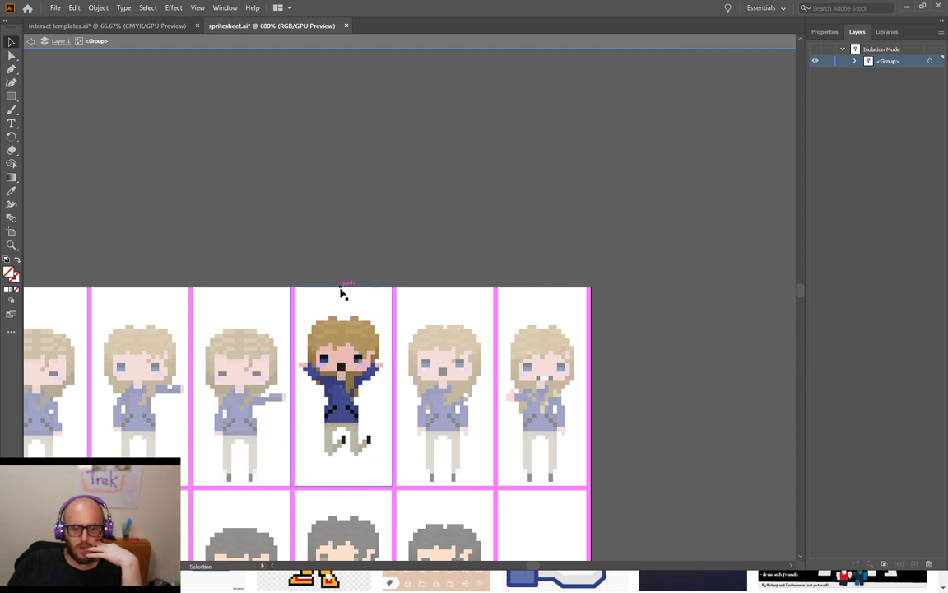
left_click(340, 292)
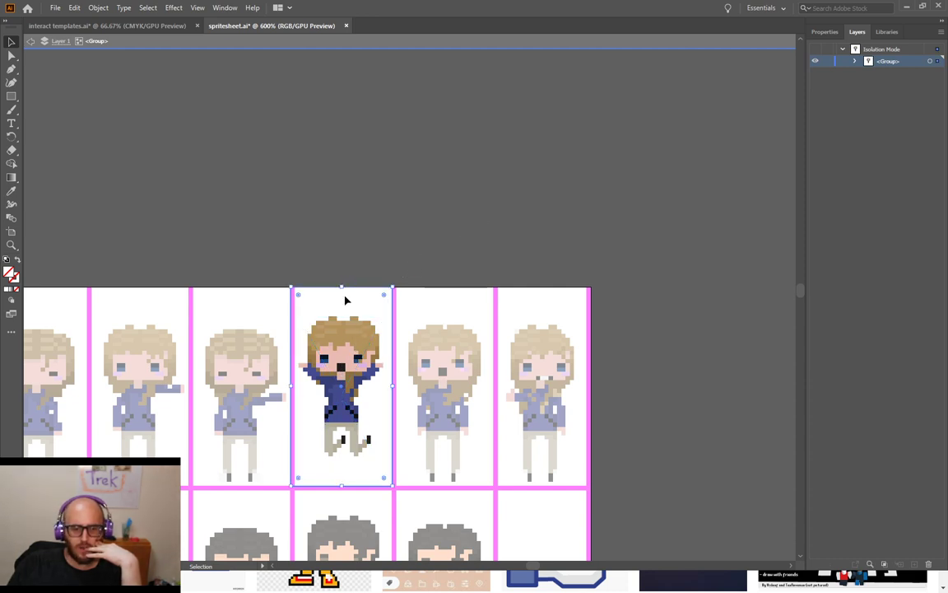
left_click(824, 32)
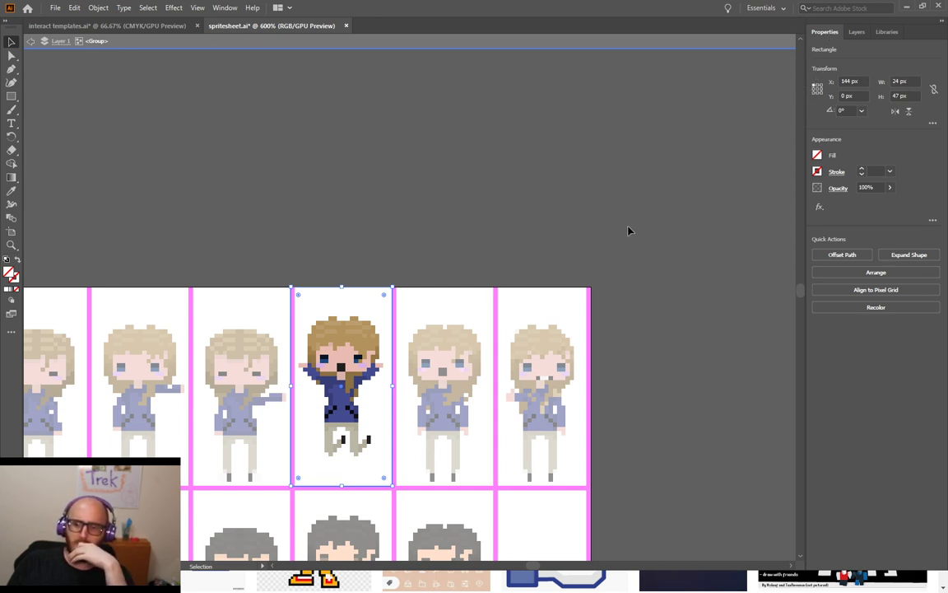
left_click(553, 225)
key("Escape")
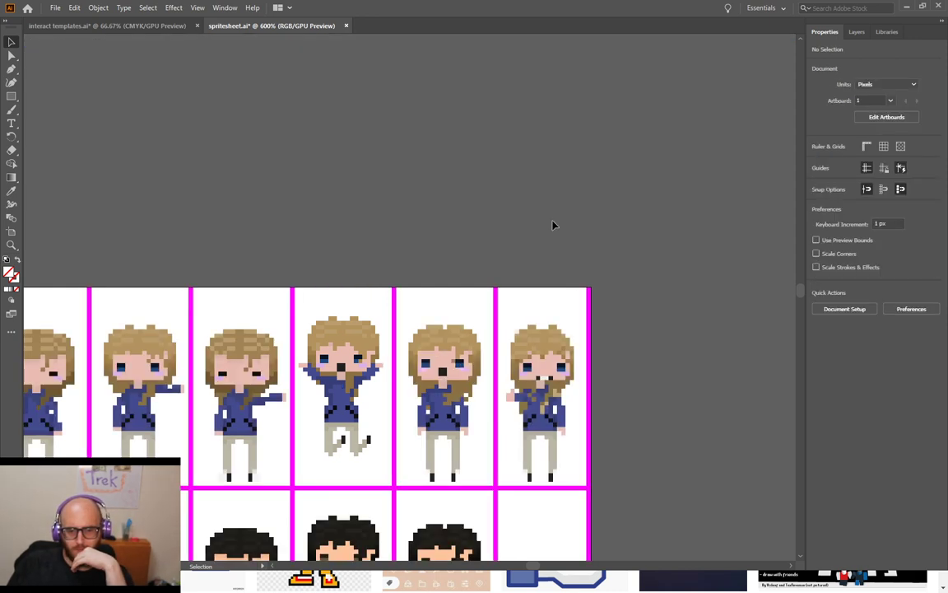
Duplicate the first-row jumping pose's group beside the artboard and delete the character image from the copy, keeping only its frame rectangle
left_click(332, 310)
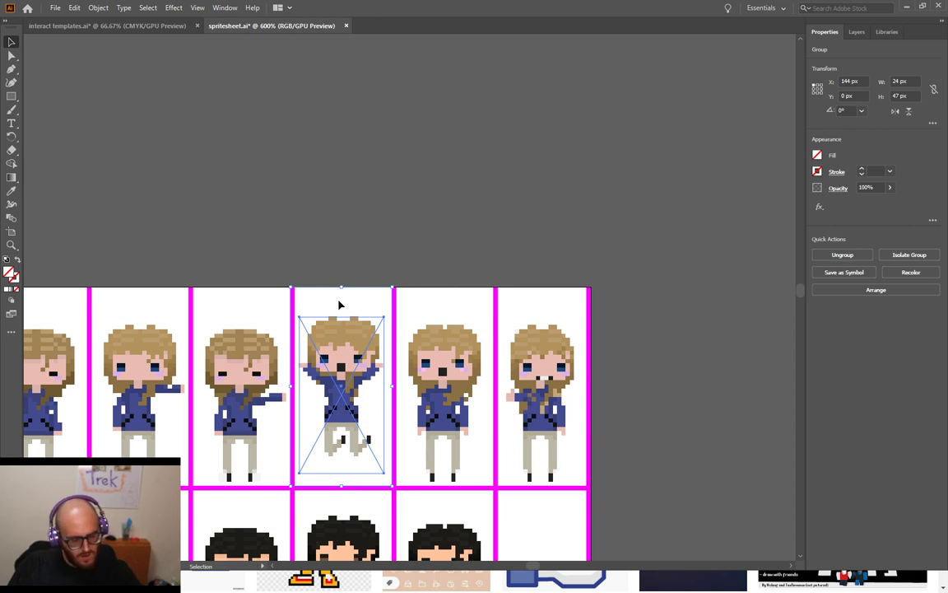
left_click_drag(340, 304, 681, 312)
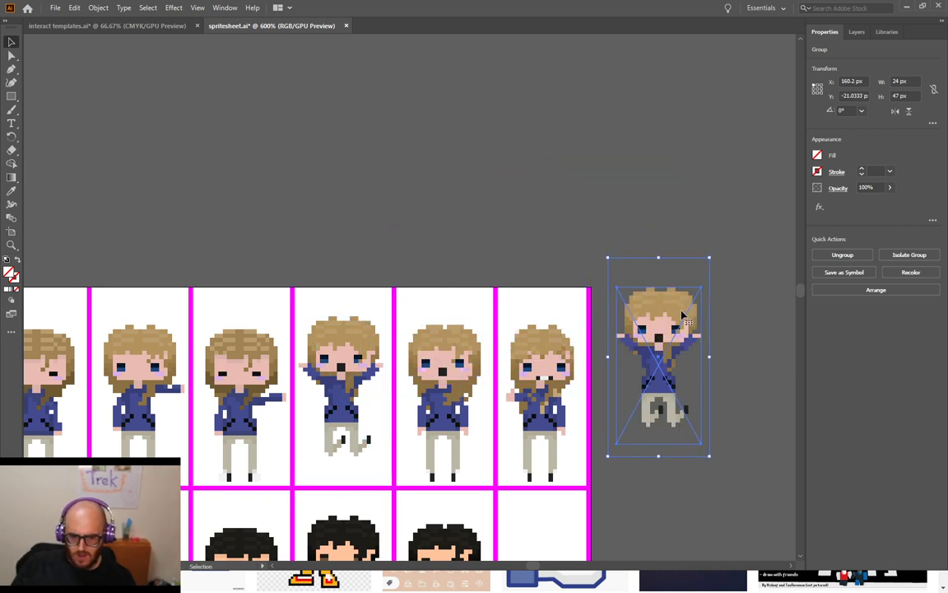
double_click(673, 347)
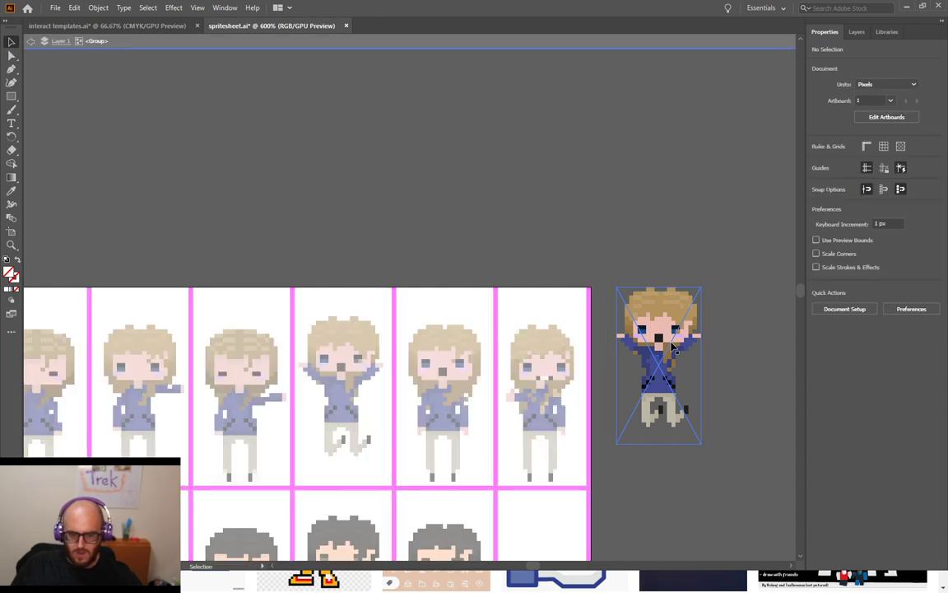
key("Delete")
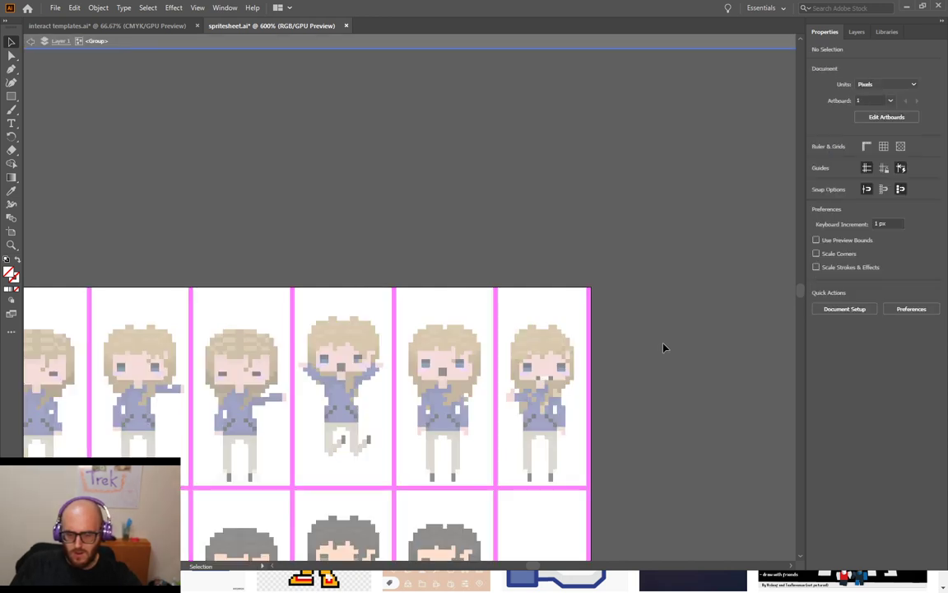
double_click(673, 318)
left_click(700, 353)
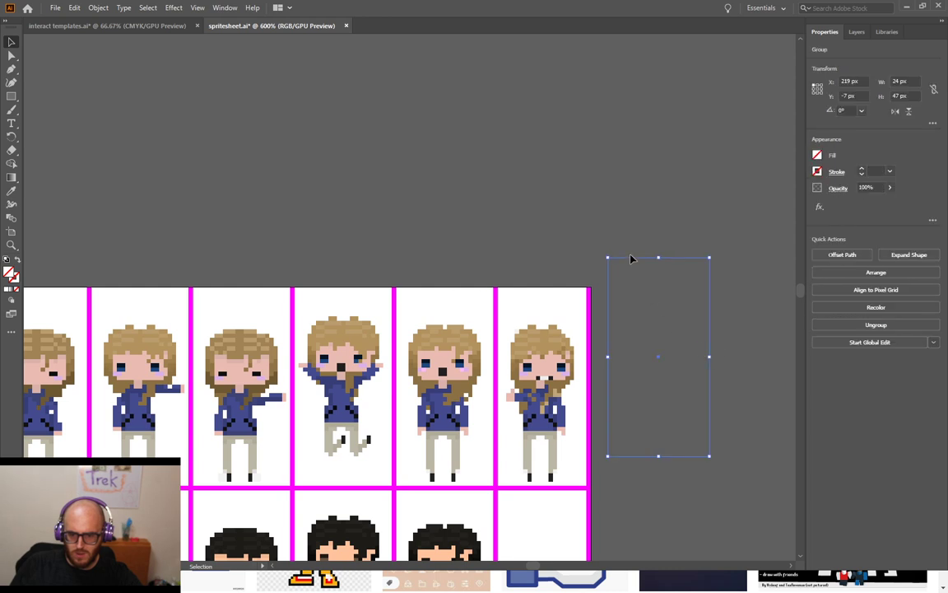
Move the thumbs-up image into the empty frame rectangle beside the artboard and group the two
left_click(549, 374)
left_click_drag(550, 374, 679, 333)
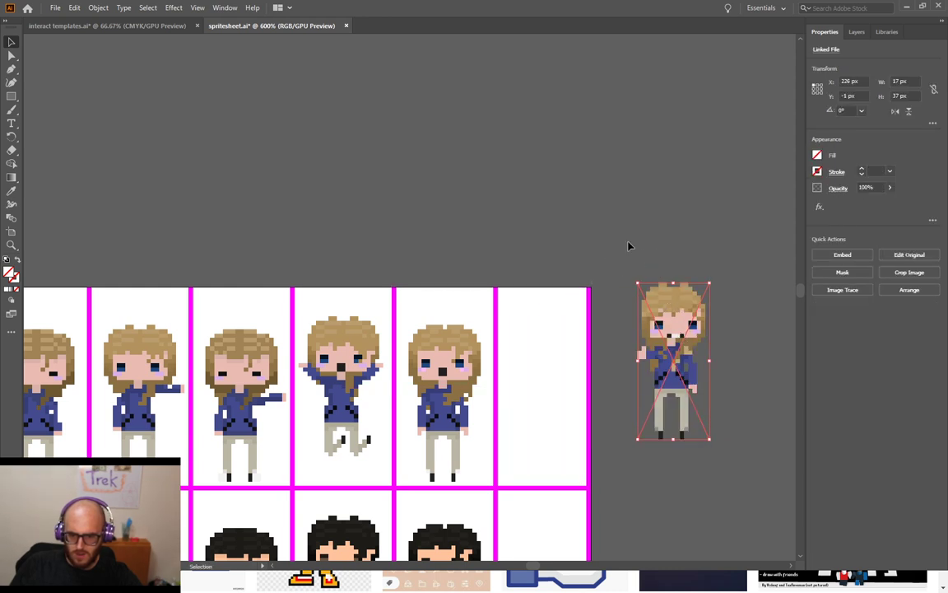
left_click(705, 448, "shift")
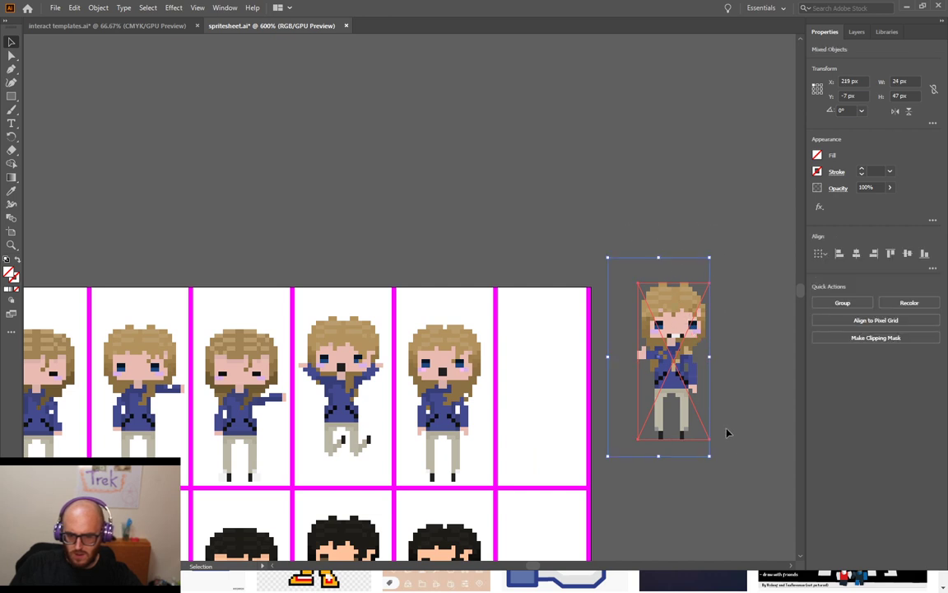
key("ctrl+g")
key("v")
Place the thumbs-up group in the first row's last cell at X 192 px, Y 0 px
left_click_drag(676, 309, 578, 334)
left_click(852, 80)
type("194")
key("Return")
type("192")
key("Return")
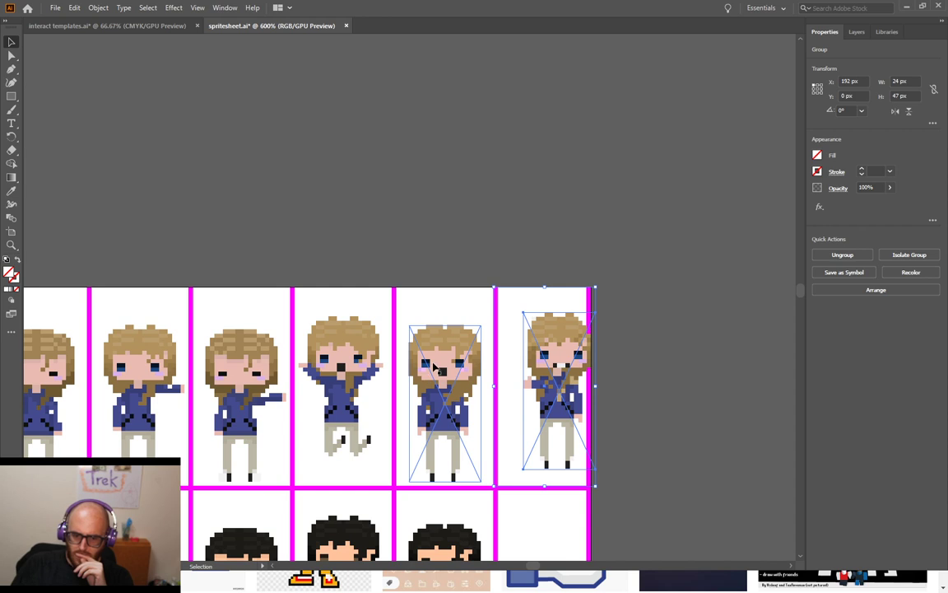
Compare the thumbs-up group's position and size with those of the neighbouring open-mouthed pose's group
left_click(443, 292)
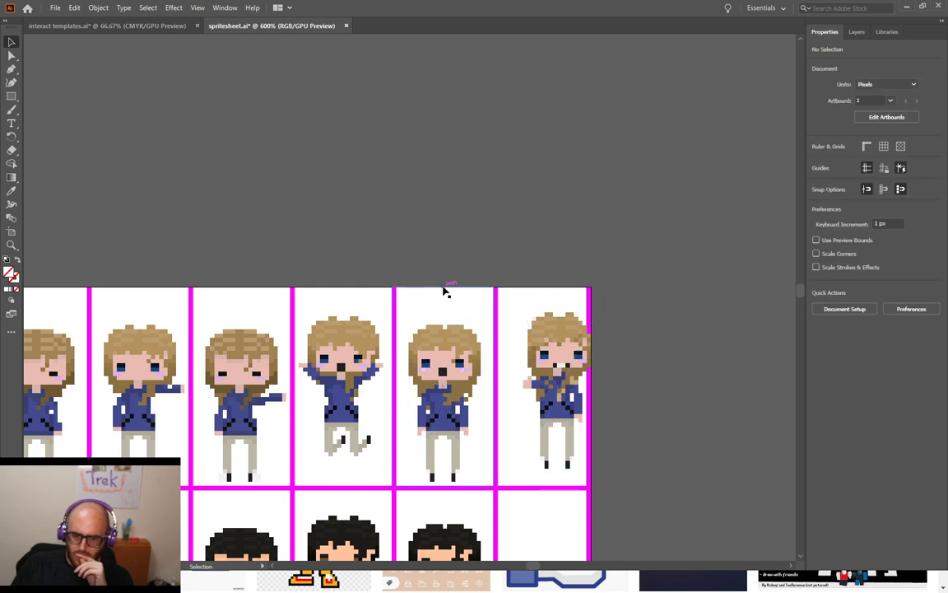
left_click(443, 291)
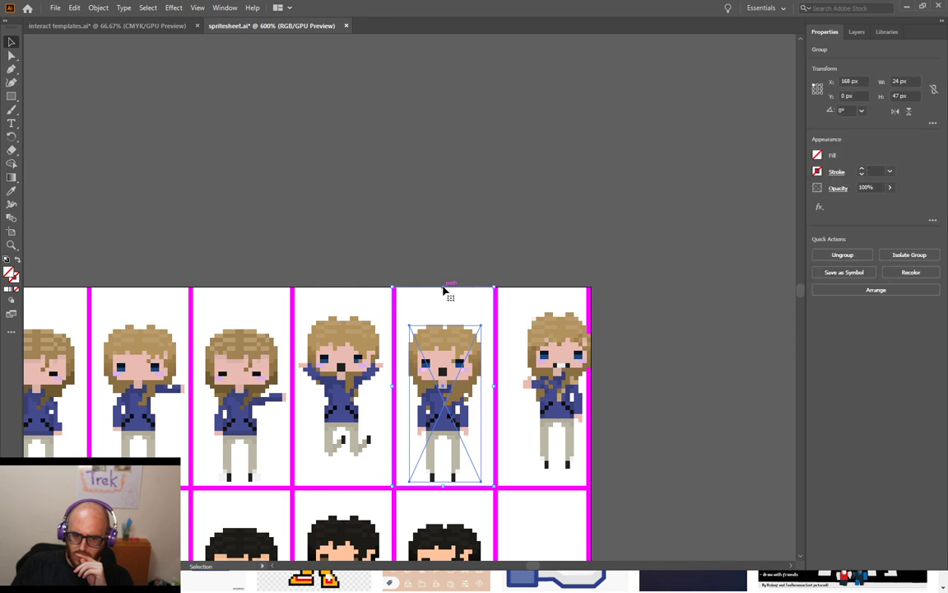
left_click(539, 333)
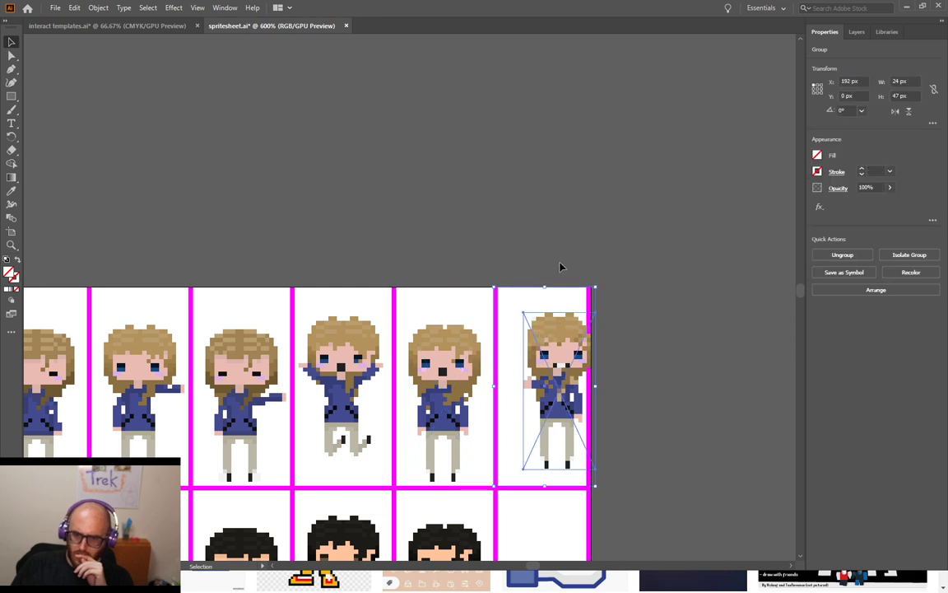
left_click(442, 290)
left_click(557, 339)
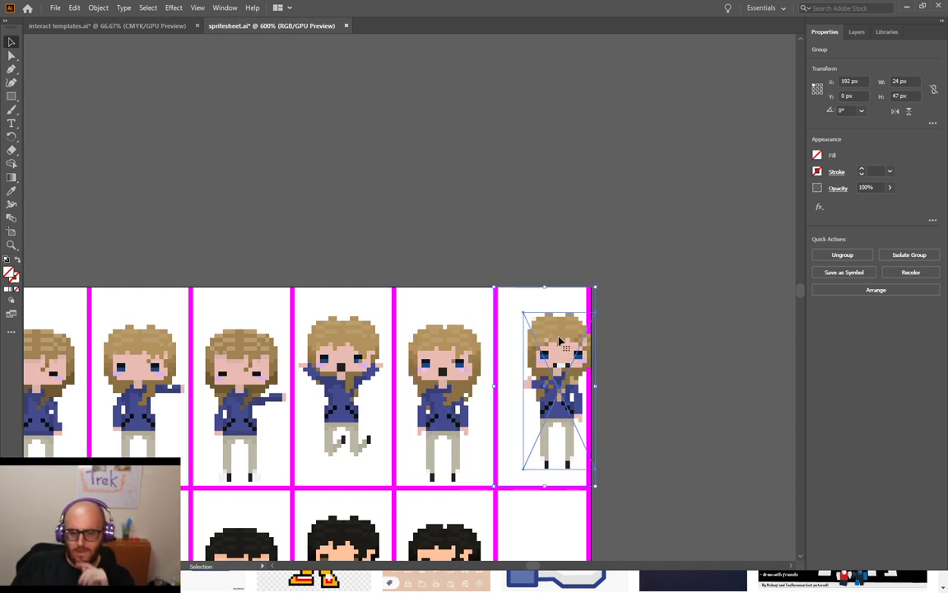
Inside the thumbs-up group, nudge the character image 3 px down and 4 px left to X 195 px, Y 9 px
double_click(559, 339)
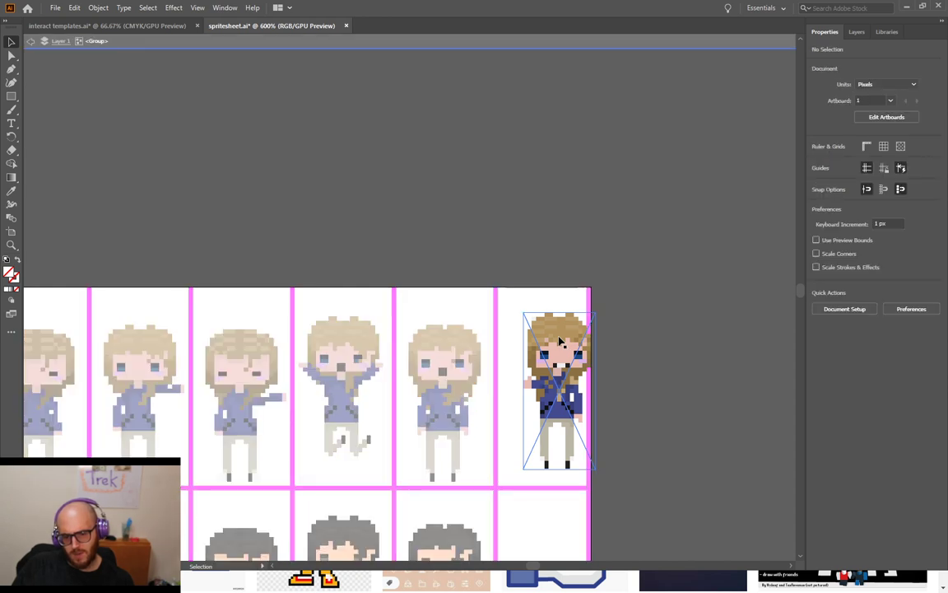
left_click(563, 377)
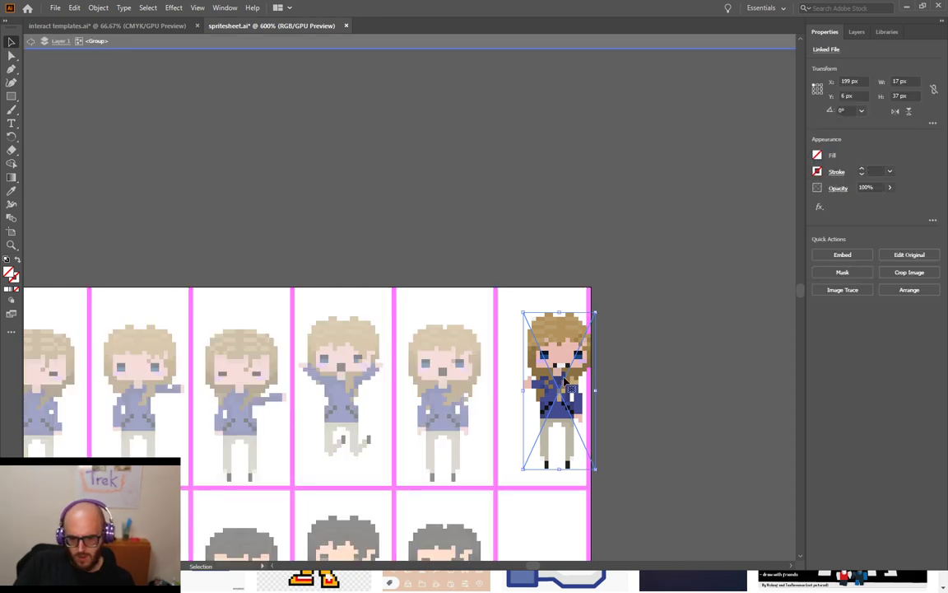
key("Down")
key("Down")
key("Down")
key("Left")
key("Left")
key("Left")
key("Left")
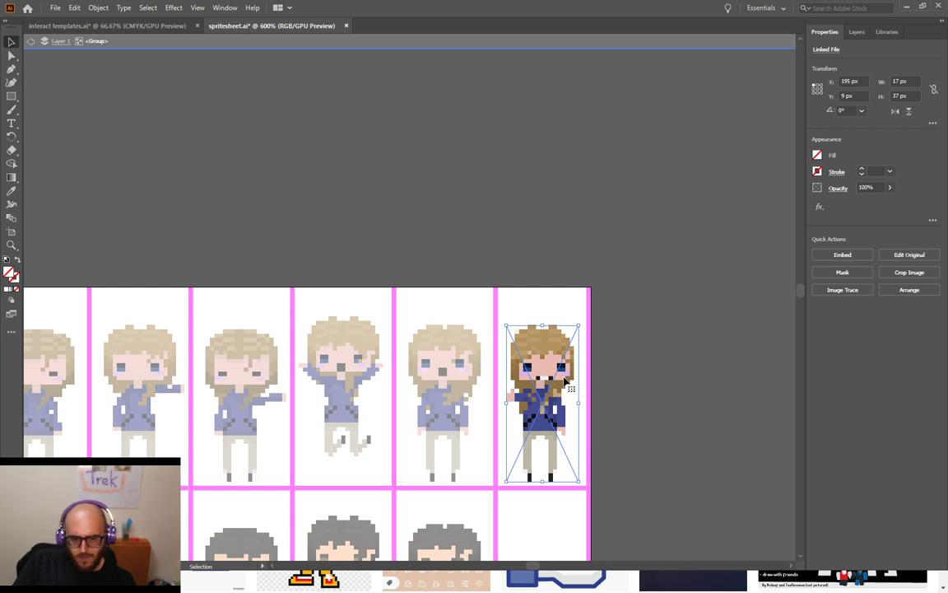
left_click(667, 357)
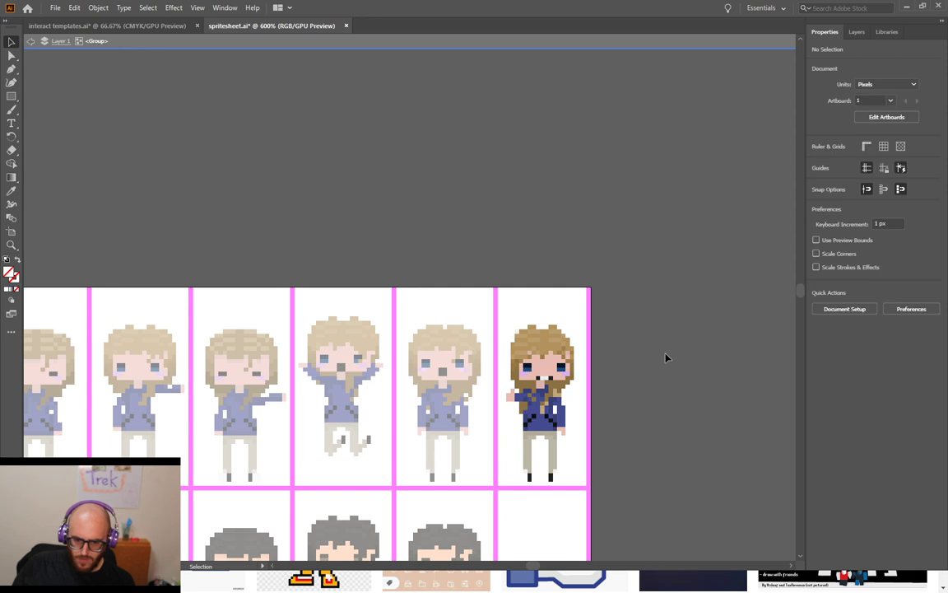
Leave the thumbs-up group's isolation and widen the artboard to 217.5 px
double_click(651, 306)
left_click(553, 337)
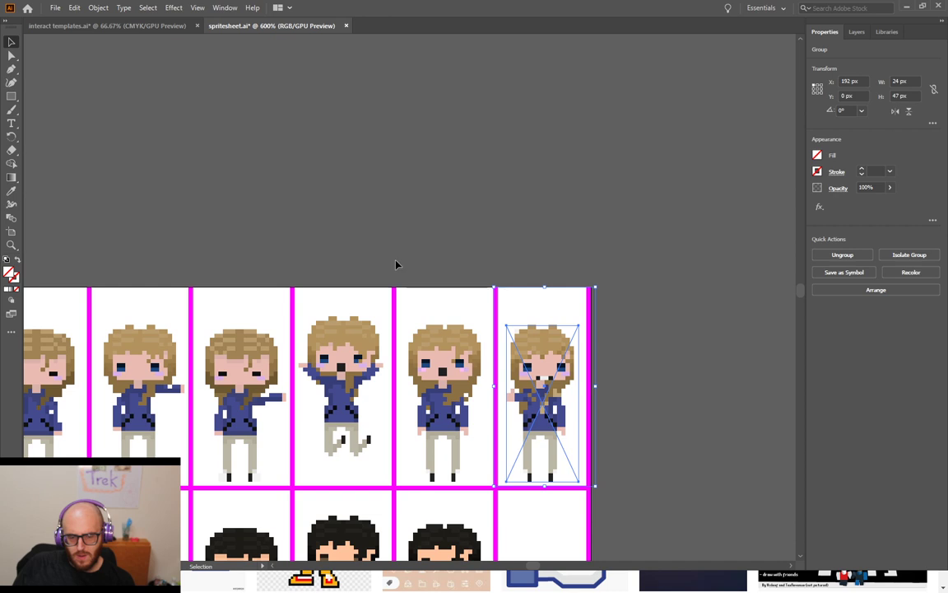
left_click(11, 233)
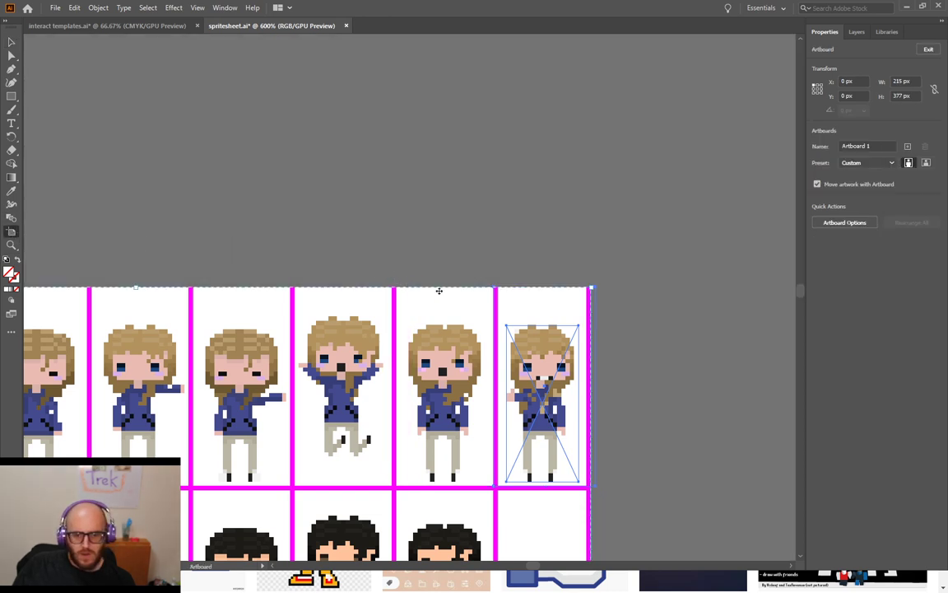
key("Up")
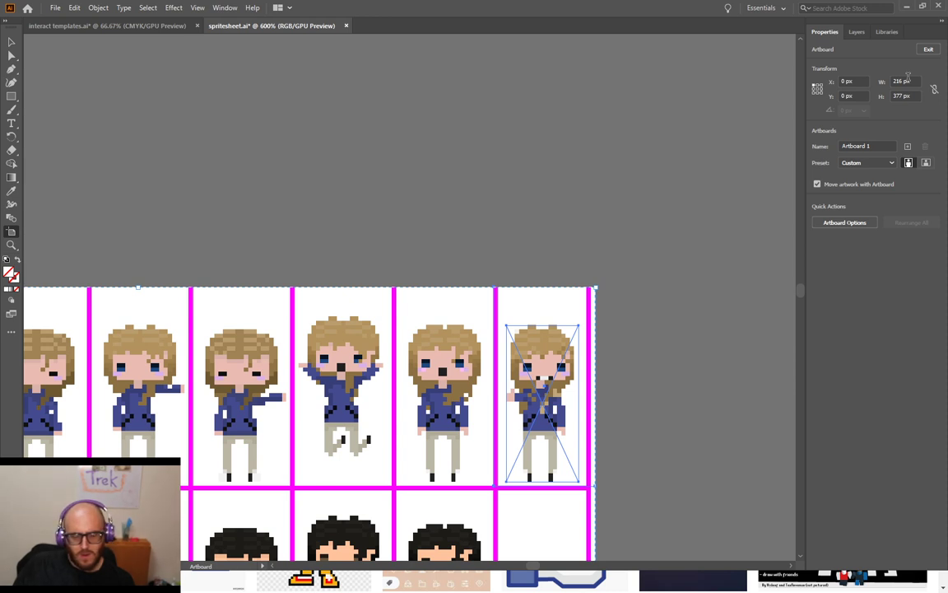
key("Up")
key("Up")
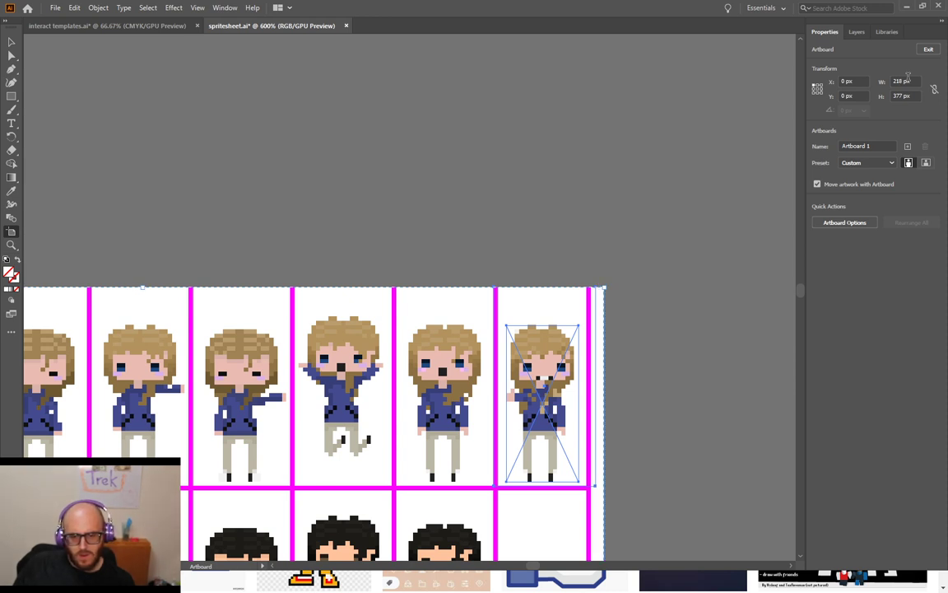
key("Down")
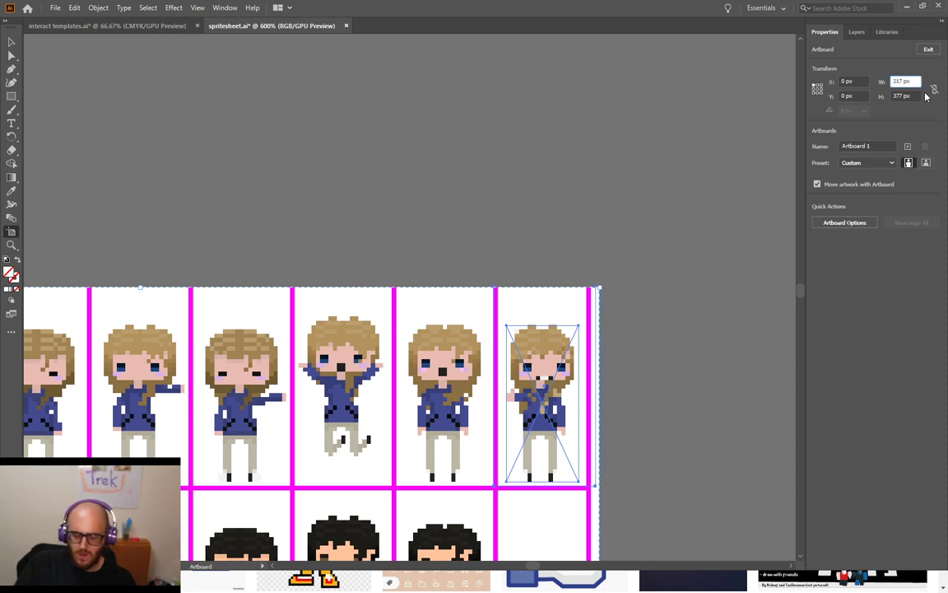
type("217.5")
key("Return")
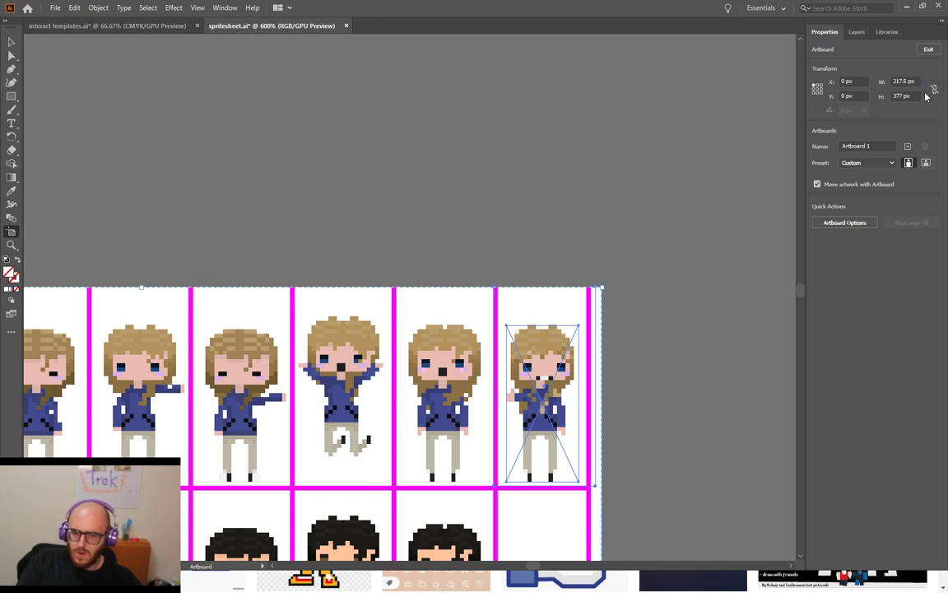
left_click(12, 42)
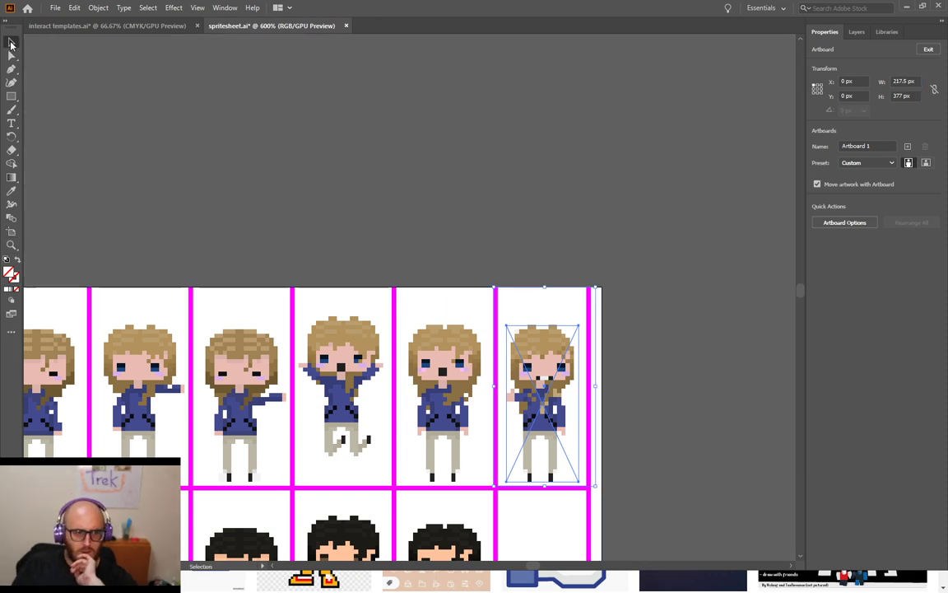
left_click(530, 213)
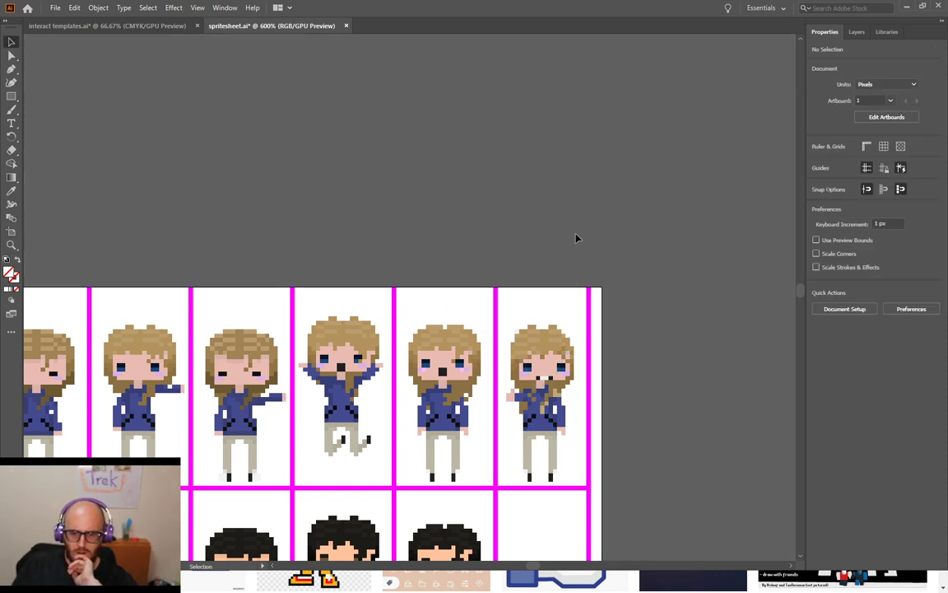
Move the last vertical divider line outward until it lines up with the thumbs-up group's outer edge
left_click(589, 313)
key("Right")
key("Right")
key("Right")
key("Right")
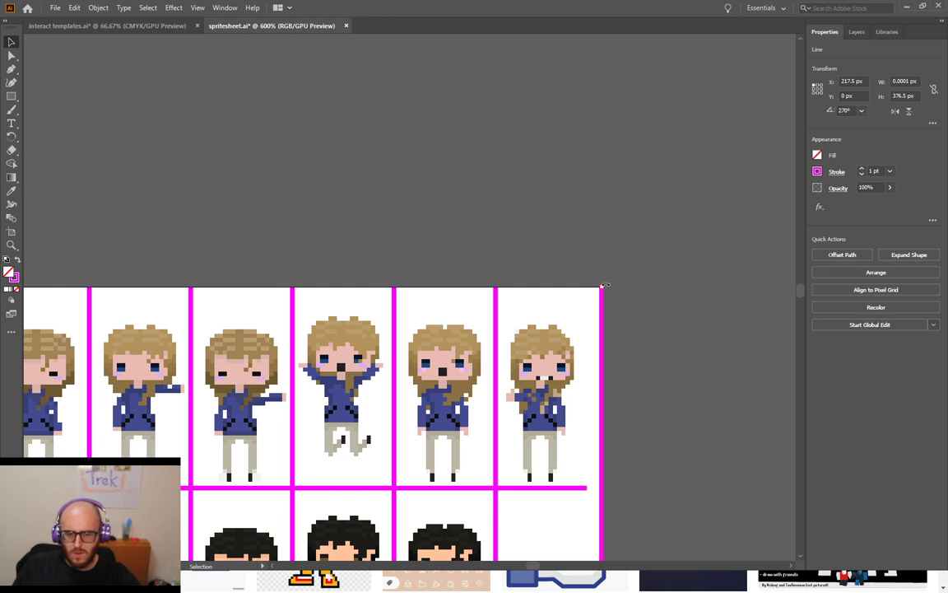
key("Left")
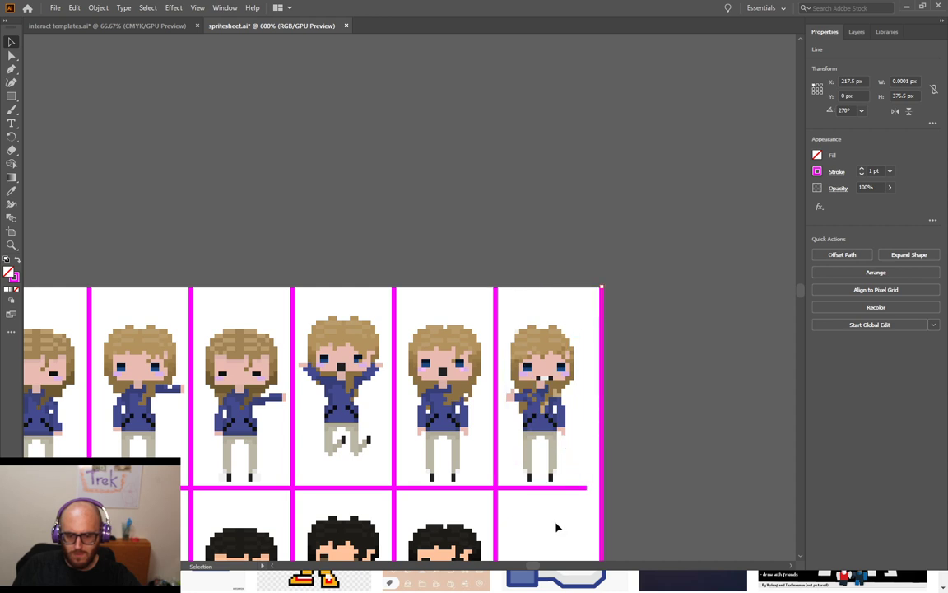
left_click(539, 443)
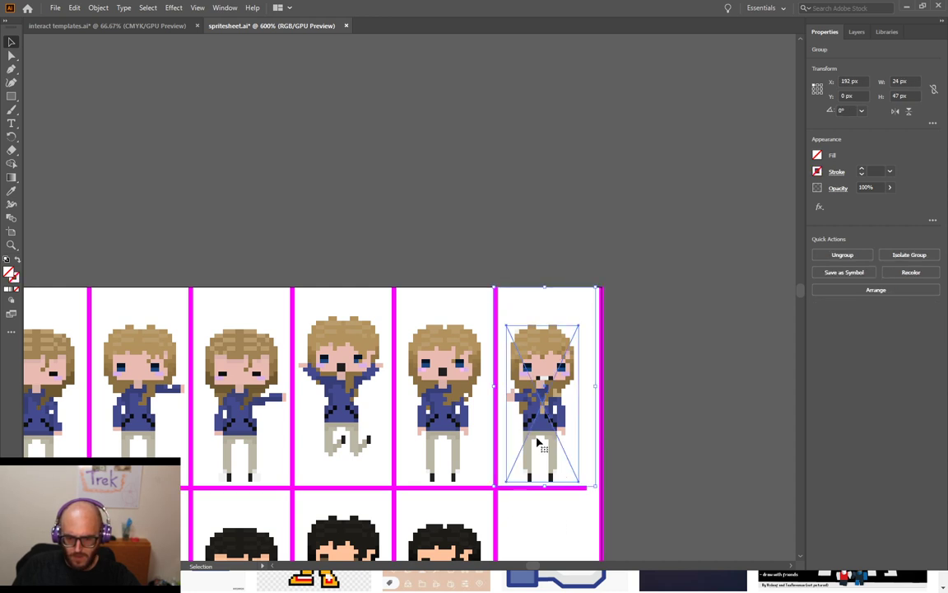
left_click(604, 308)
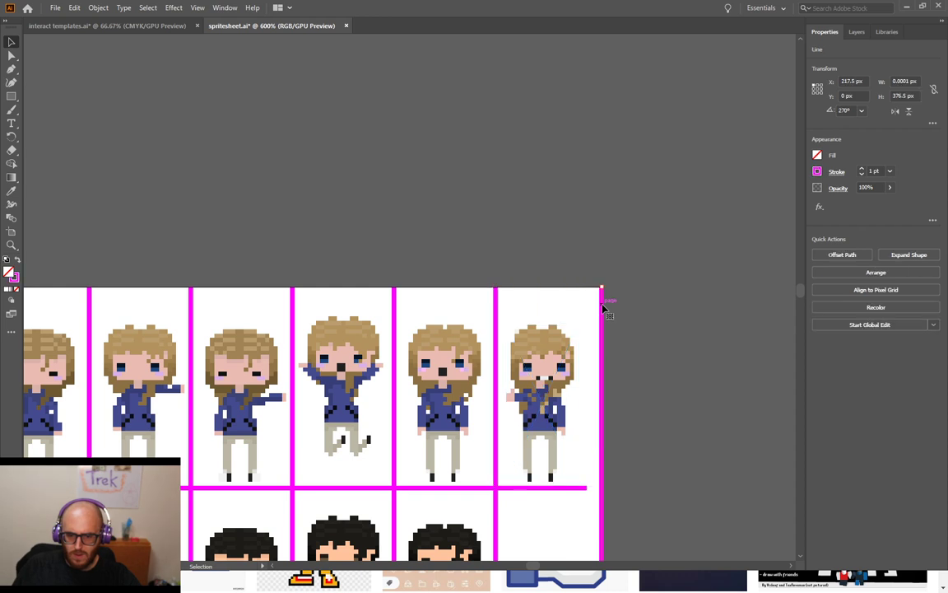
left_click(554, 340)
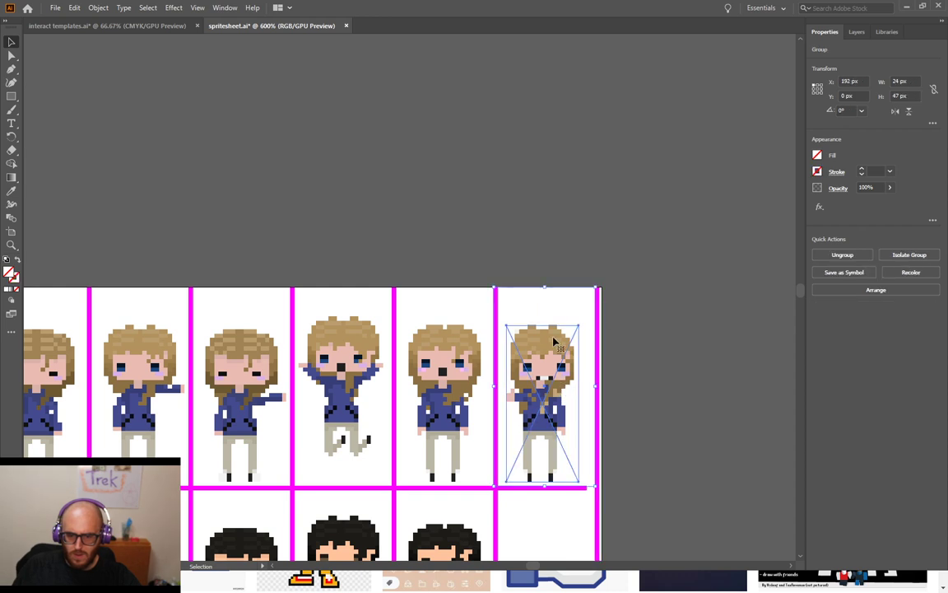
Set the artboard's width to 217 px
left_click(12, 231)
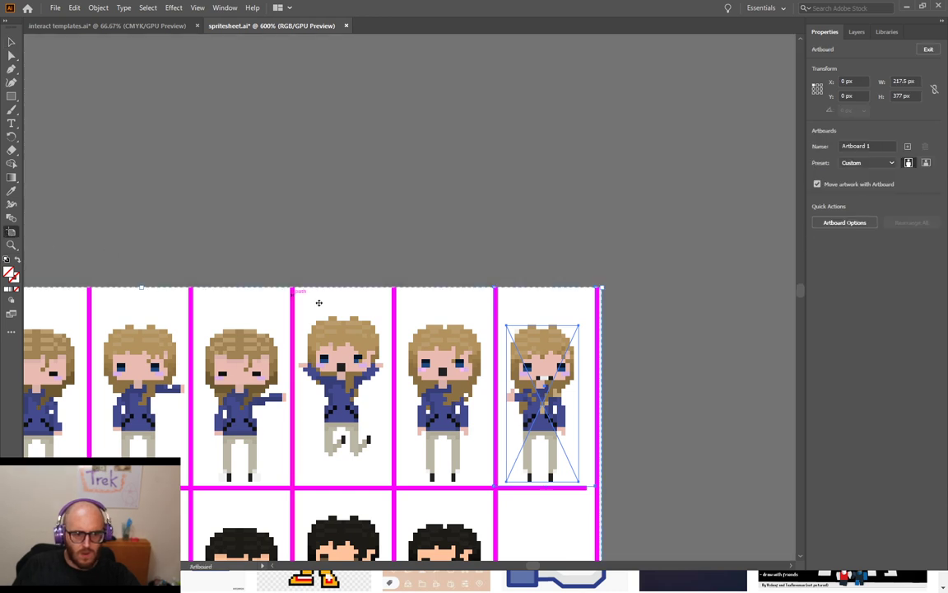
left_click(903, 81)
type("217")
key("Return")
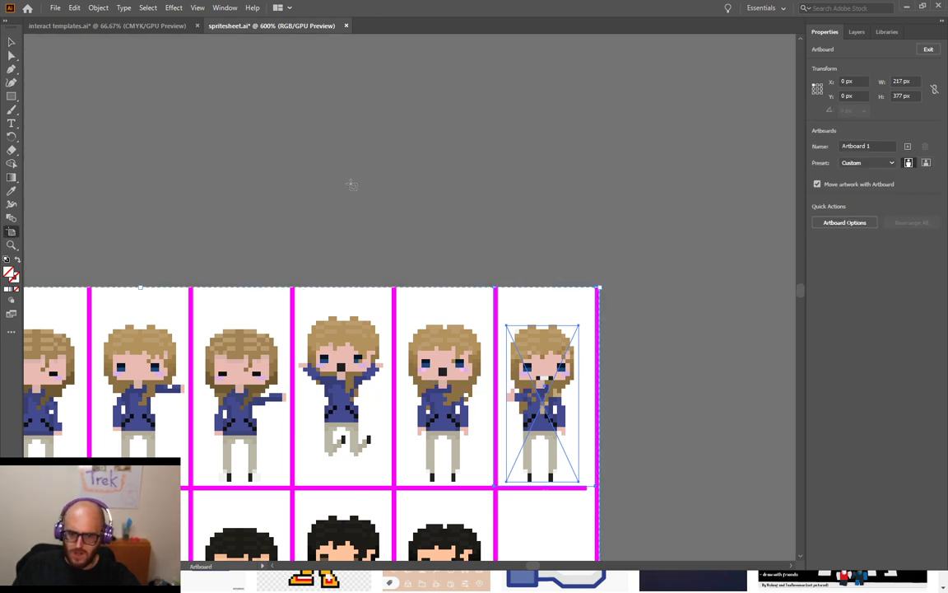
left_click(11, 33)
left_click(613, 264)
Inside the thumbs-up group, nudge the character image 1 px right to X 196 px
scroll(614, 280, "down", 2)
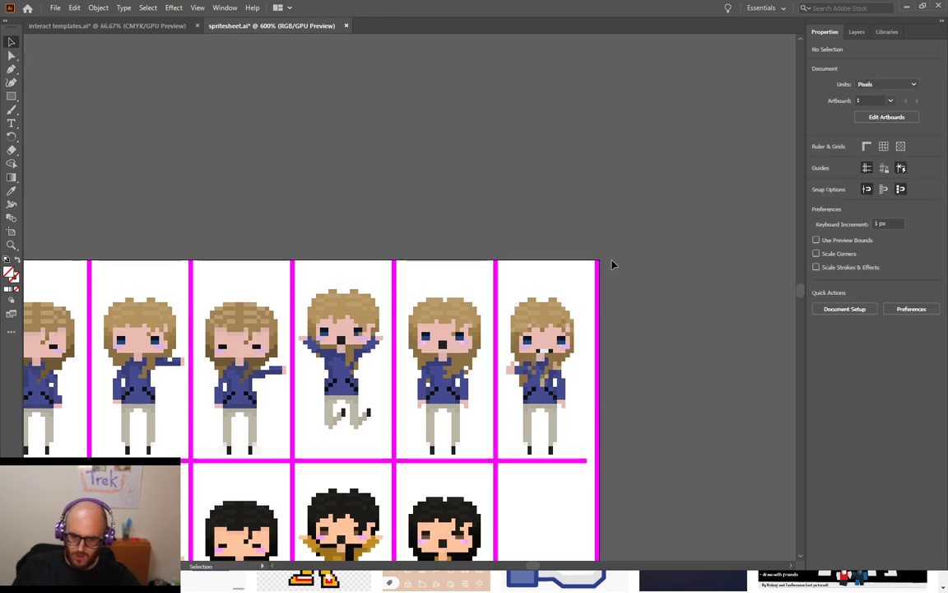
scroll(614, 288, "down", 2)
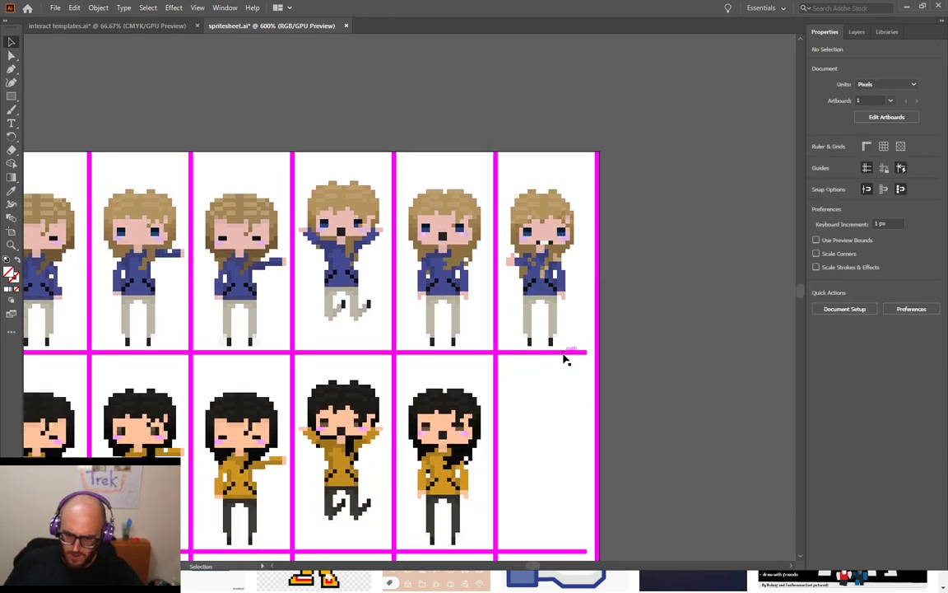
left_click_drag(548, 282, 552, 282)
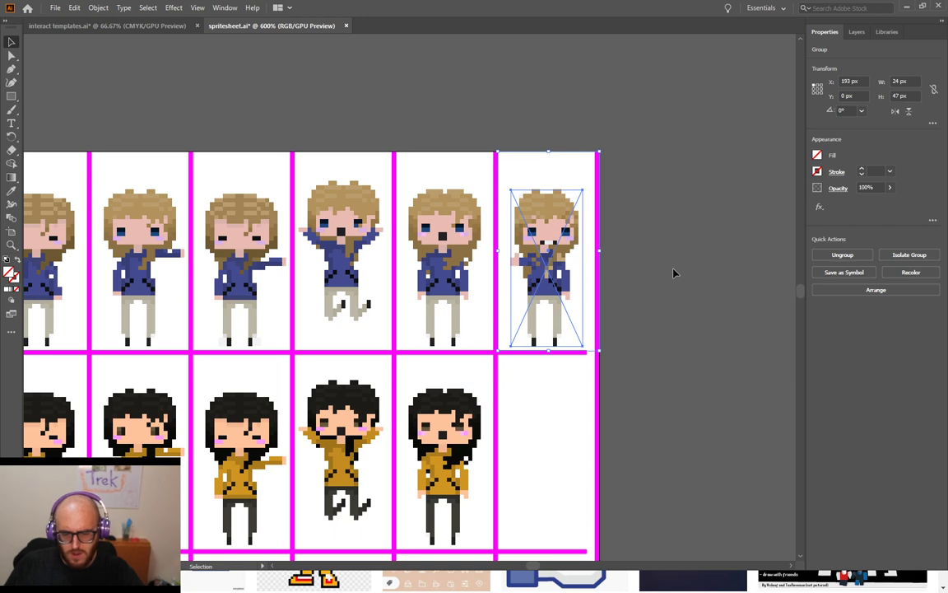
double_click(552, 274)
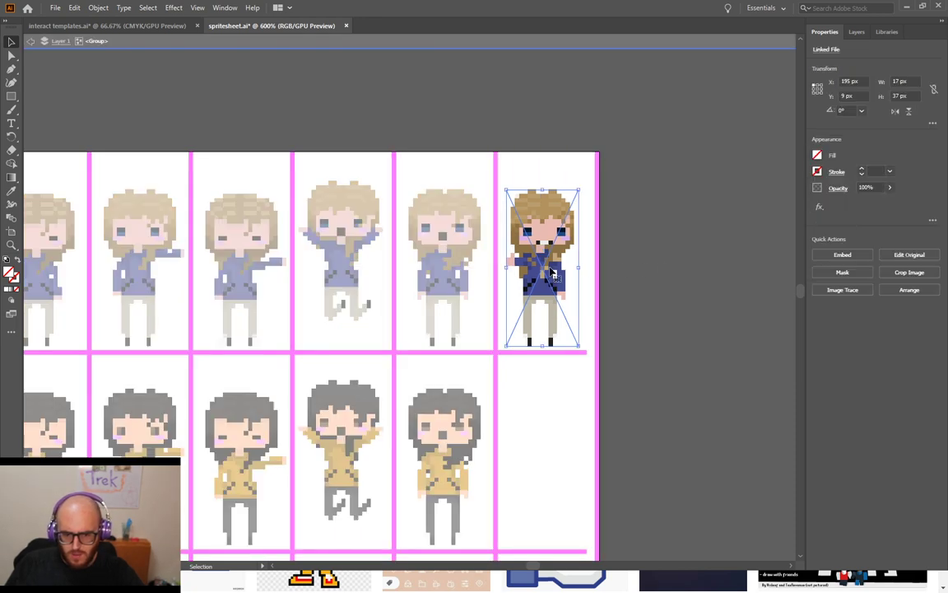
key("Right")
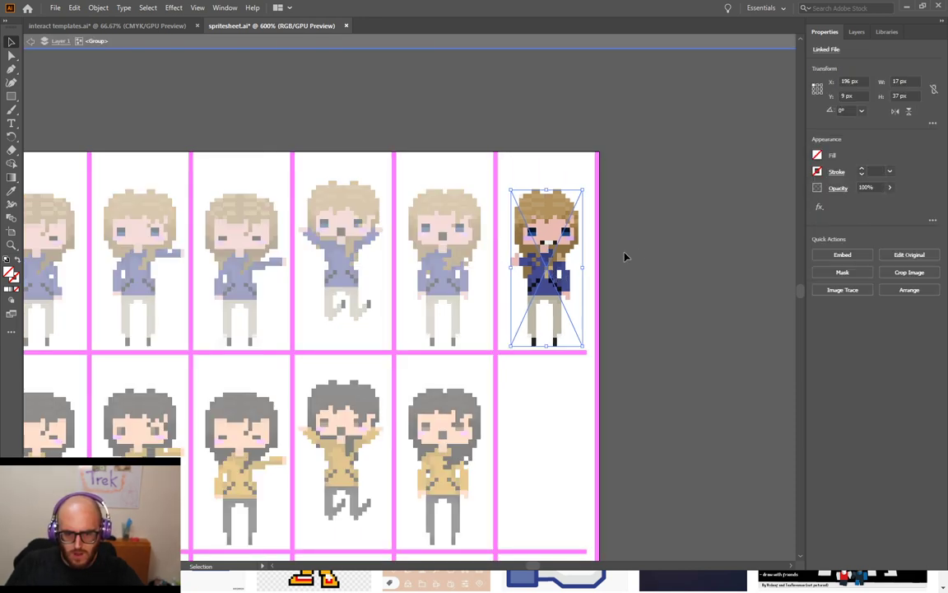
double_click(635, 281)
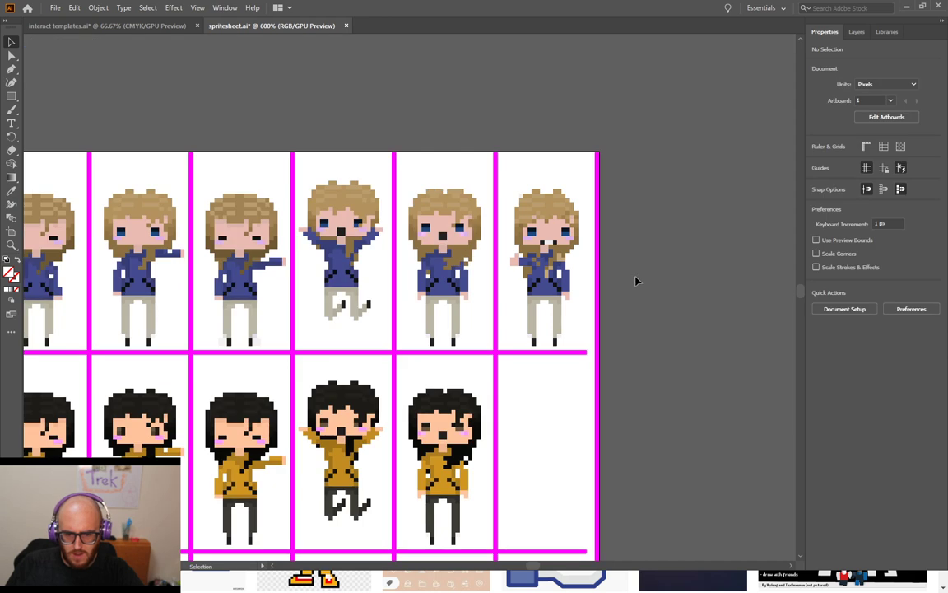
Stretch the horizontal dividers below the first and second character rows to a width of 217 px
left_click(564, 353)
left_click_drag(587, 352, 595, 352)
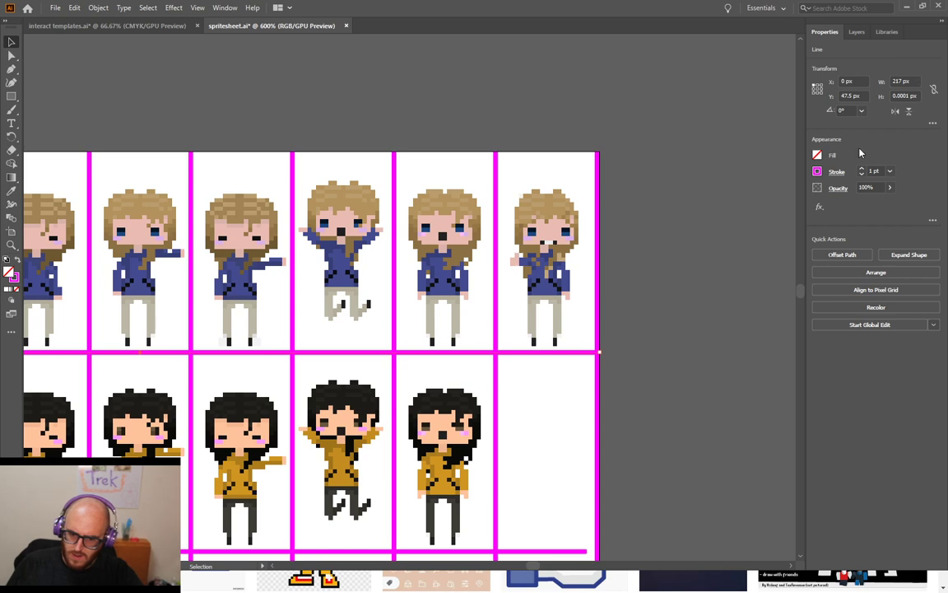
left_click(688, 321)
scroll(675, 338, "down", 2)
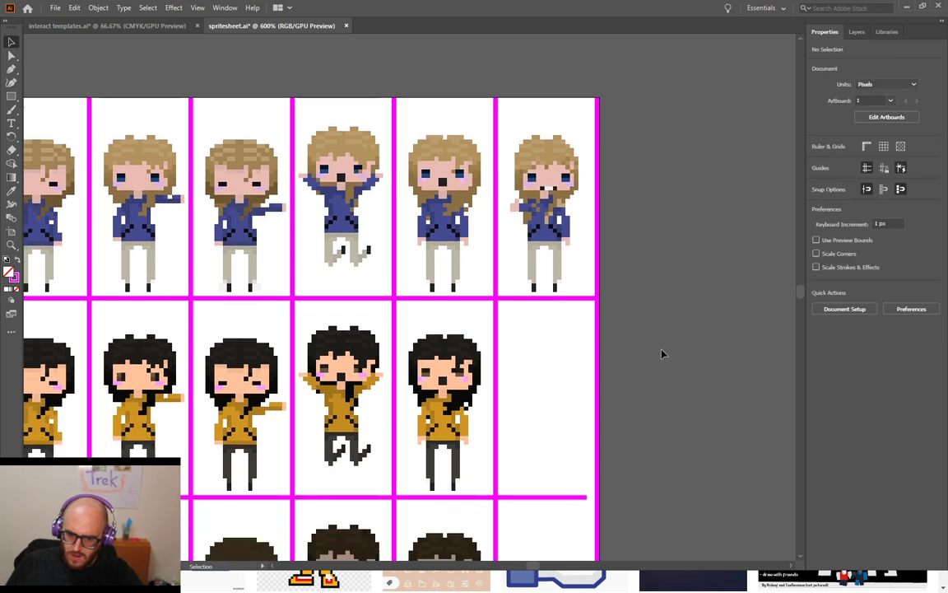
left_click(563, 496)
left_click_drag(587, 497, 598, 497)
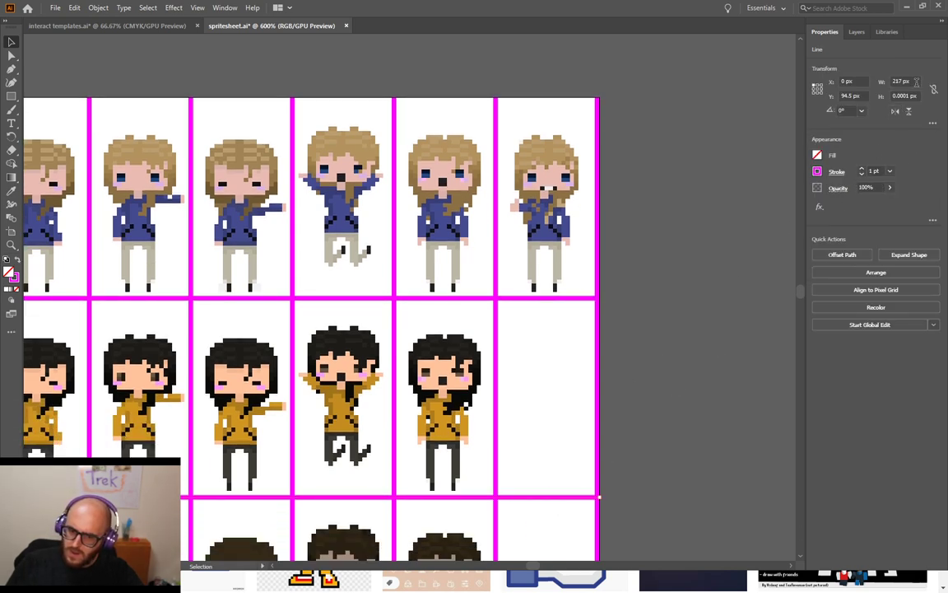
left_click(718, 317)
Stretch the horizontal divider below the purple-sweater row to a width of 217 px
scroll(645, 347, "down", 8)
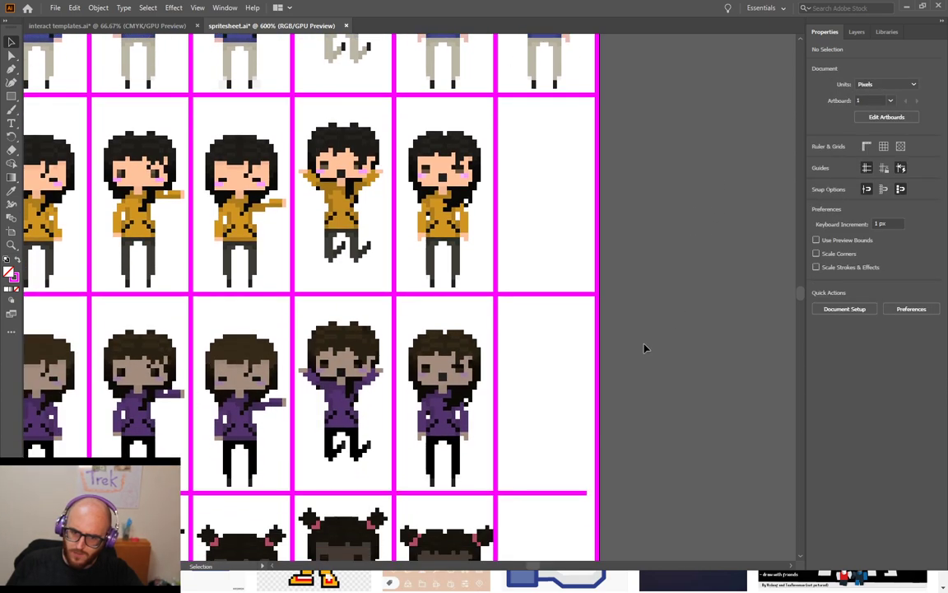
left_click(562, 331)
left_click_drag(587, 330, 598, 329)
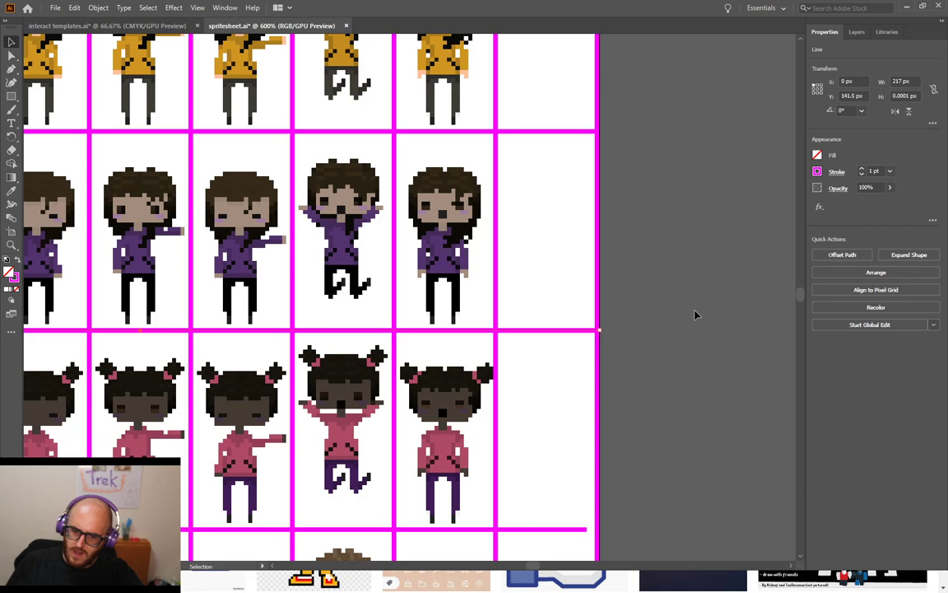
left_click(648, 324)
Set the width of the horizontal divider below the pink-sweater row to 217 px
scroll(647, 326, "down", 4)
left_click(564, 381)
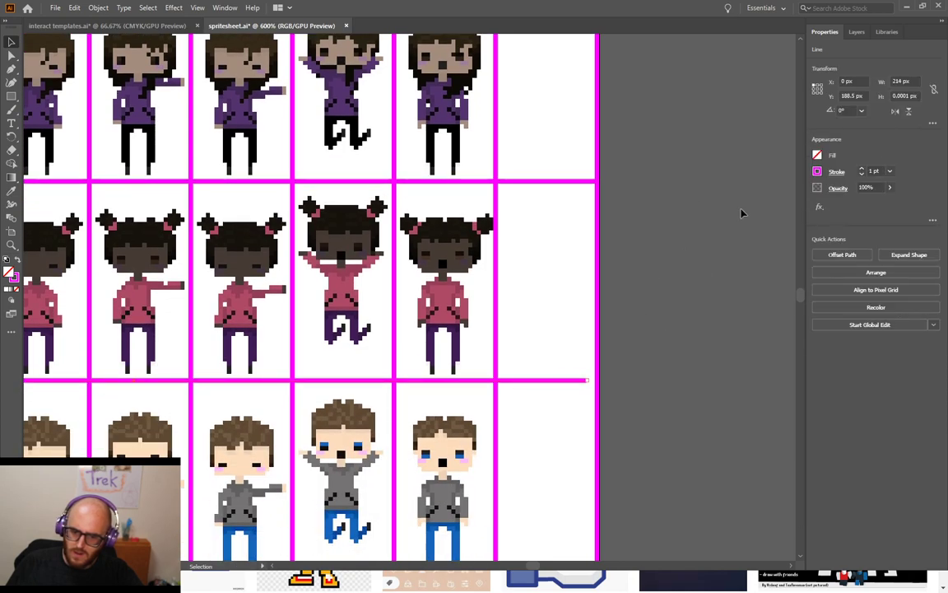
left_click(913, 81)
type("217")
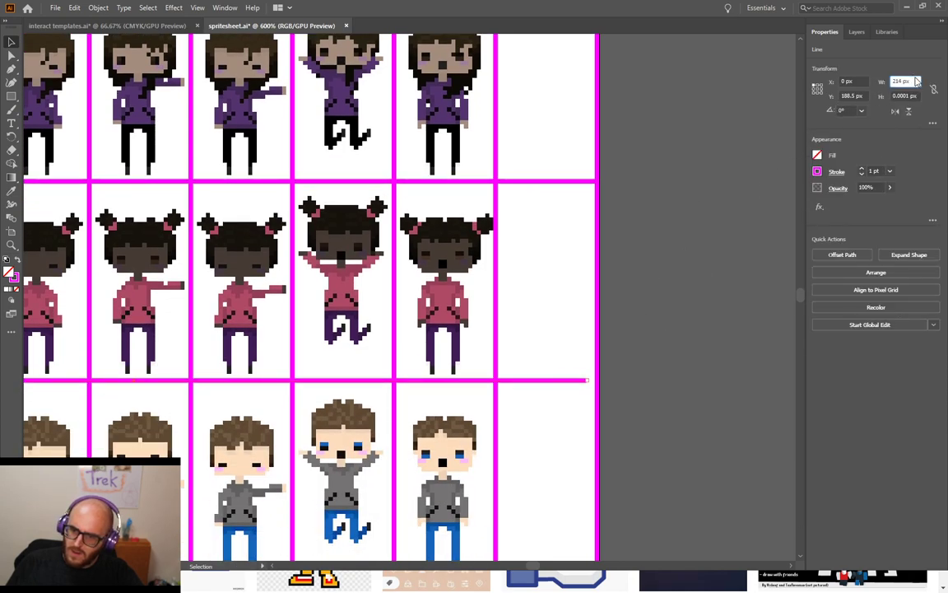
key("Return")
left_click(663, 302)
scroll(648, 322, "down", 3)
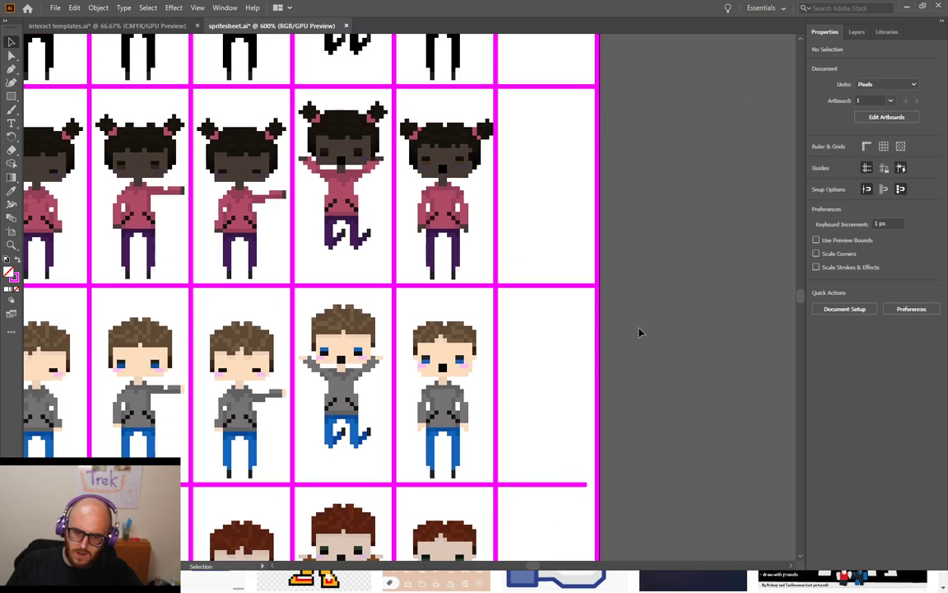
Set the width of the horizontal divider below the grey-sweater row to 216 px
left_click(563, 485)
left_click(905, 82)
type("217")
key("Return")
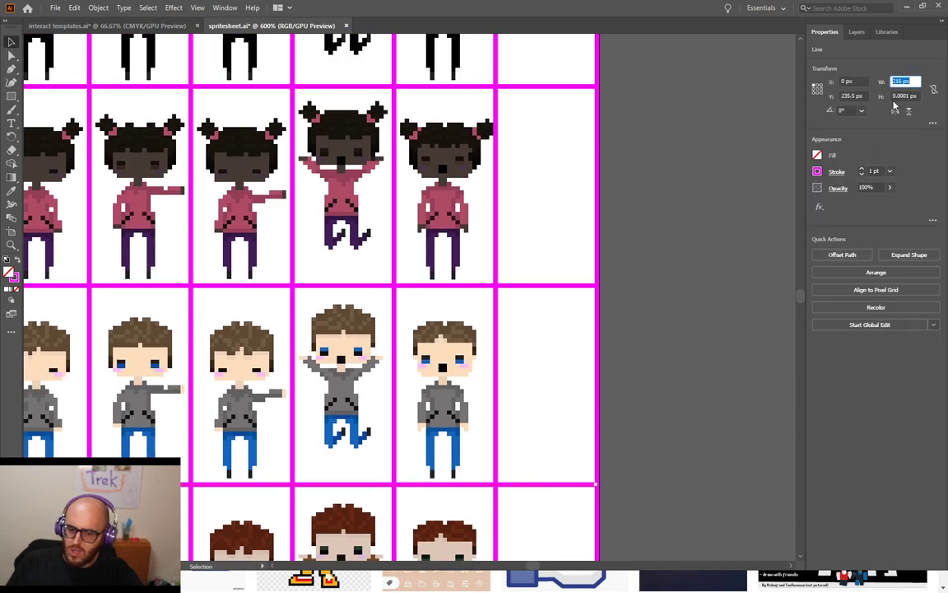
left_click(679, 330)
Set the width of the horizontal divider below the brown-sweater row to 216 px
scroll(675, 334, "down", 6)
scroll(640, 369, "down", 3)
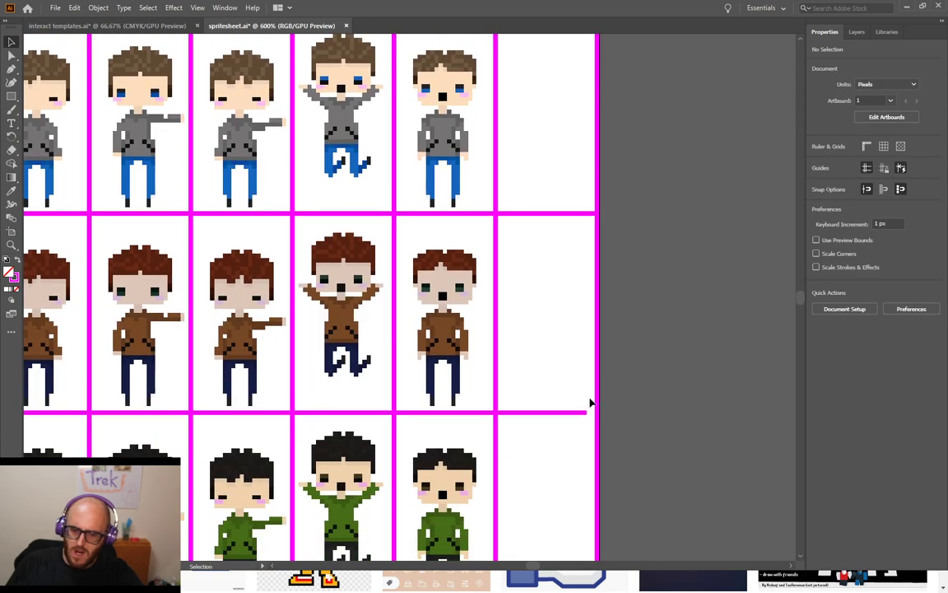
left_click(576, 412)
left_click(905, 82)
type("216")
key("Return")
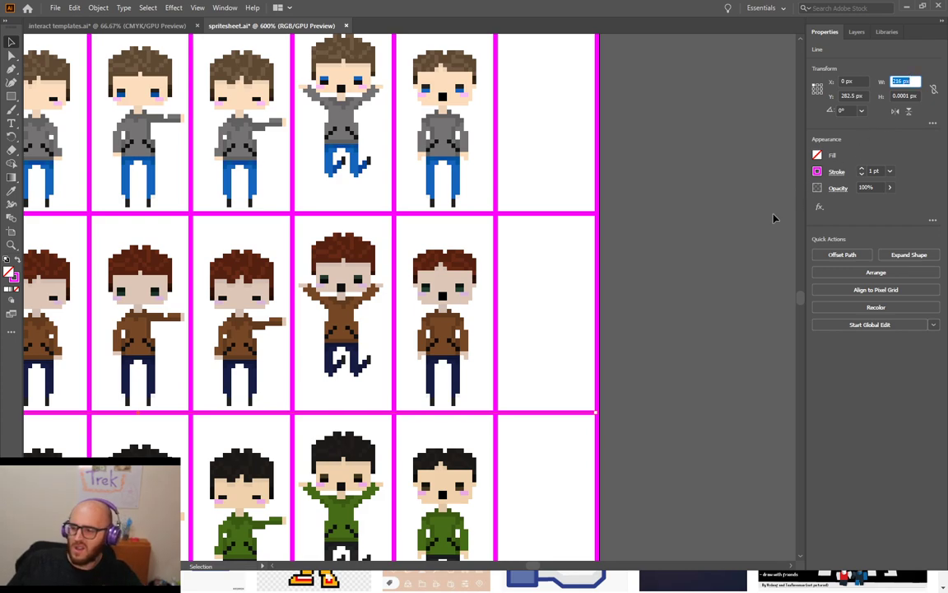
Lengthen the horizontal divider below the green-sweater row to reach the outermost vertical divider
left_click(704, 313)
scroll(691, 329, "down", 3)
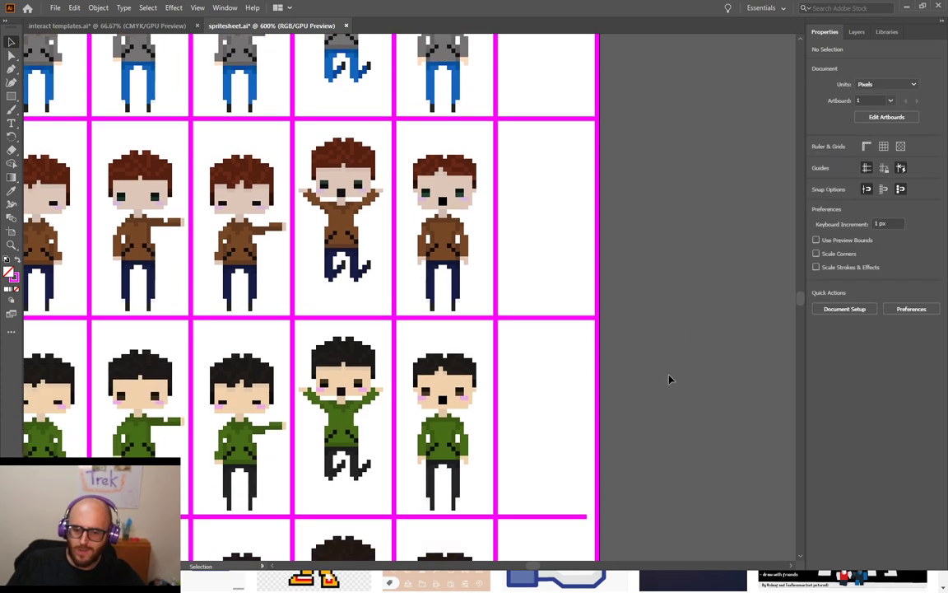
left_click(579, 520)
left_click(905, 81)
left_click(704, 256)
Set the width of the bottommost horizontal divider, below the white-sweater row, to 217 px
scroll(703, 264, "down", 10)
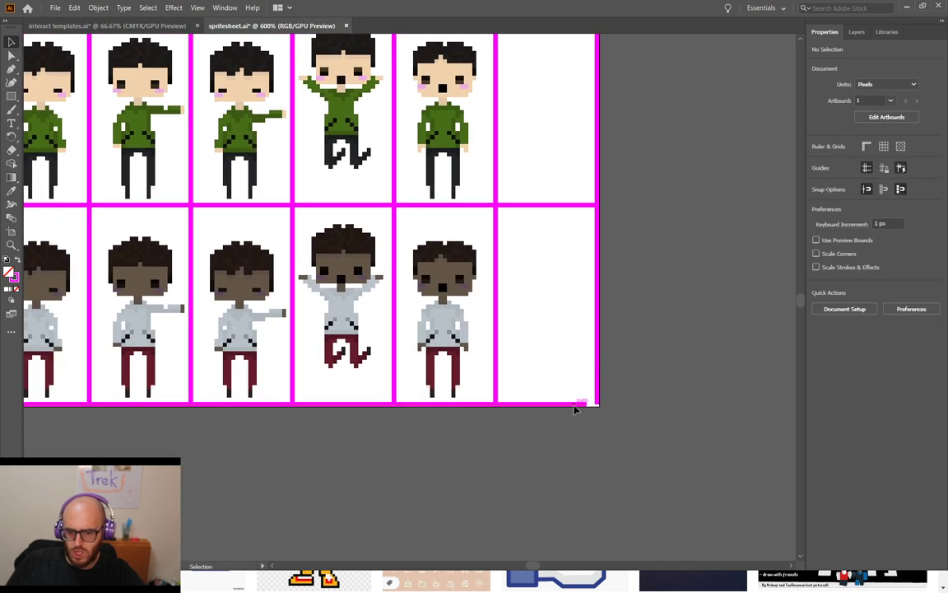
left_click(575, 404)
type("217")
key("Return")
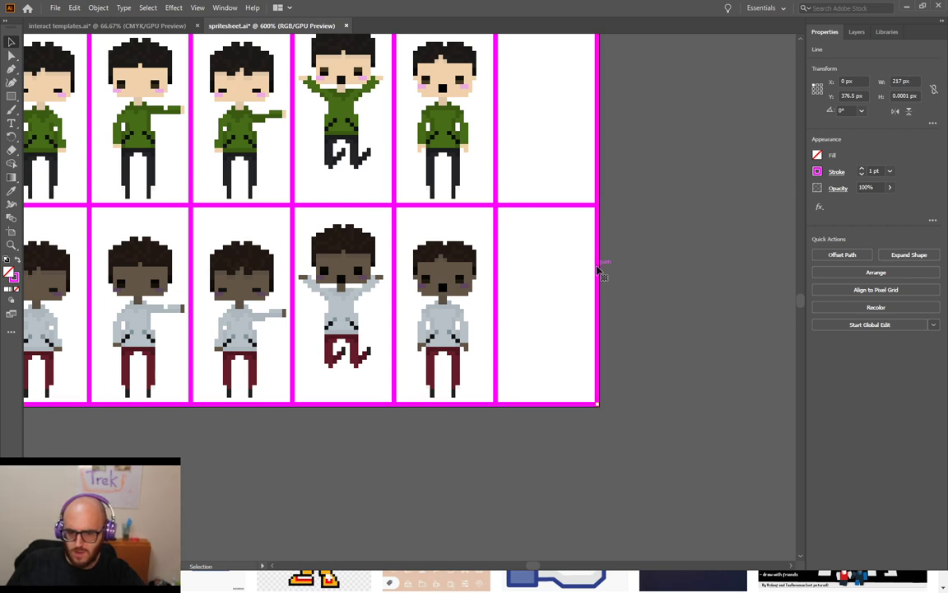
Examine the whole spritesheet's divider grid and the new outermost column from the bottom row to the top row
left_click(683, 245)
scroll(689, 239, "up", 5)
scroll(694, 233, "up", 3)
key("ctrl+minus")
key("ctrl+minus")
key("ctrl+minus")
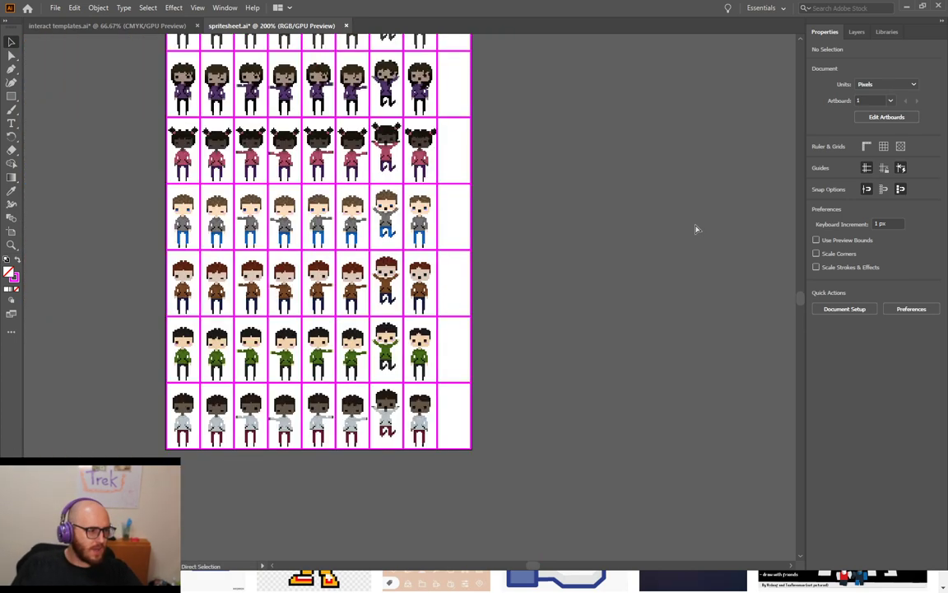
key("ctrl+minus")
scroll(672, 235, "up", 2)
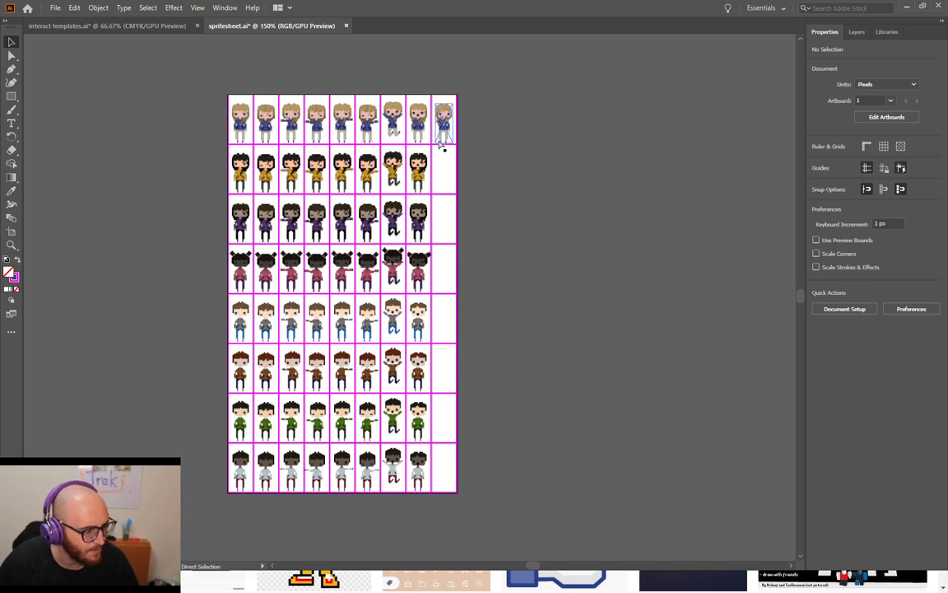
scroll(490, 173, "left", 2)
scroll(510, 153, "up", 2)
scroll(510, 152, "up", 4)
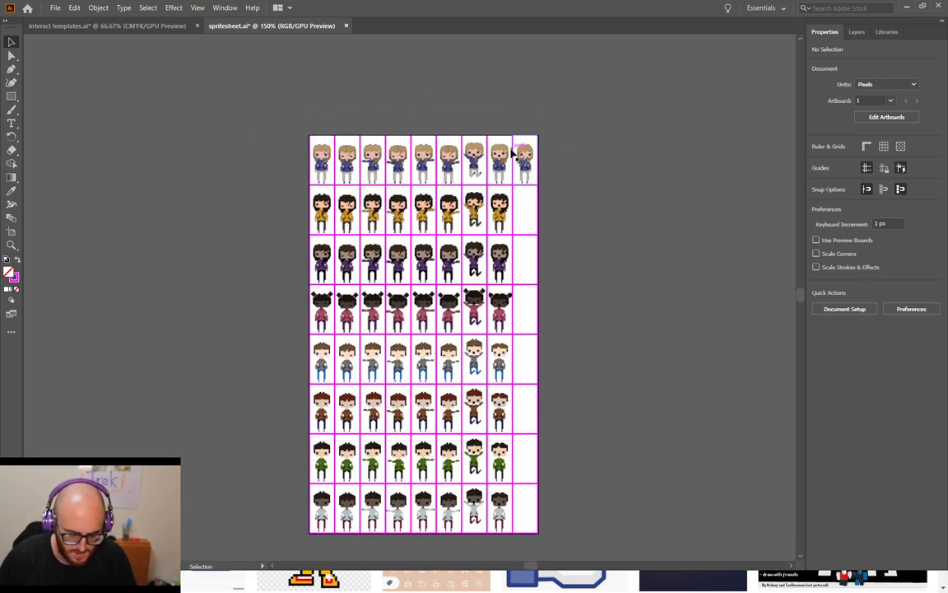
scroll(668, 153, "up", 2)
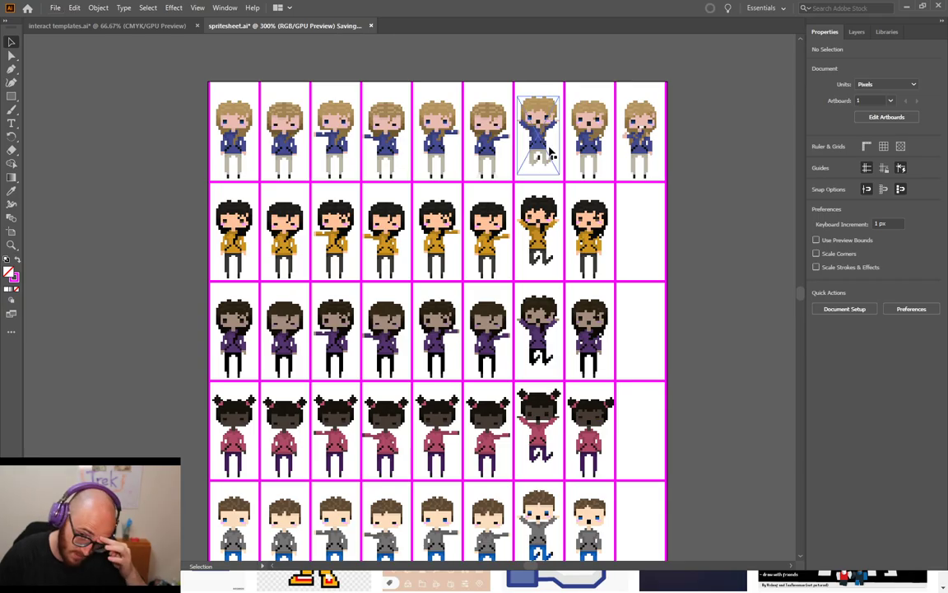
Save the spritesheet document with its extended grid
key("ctrl+s")
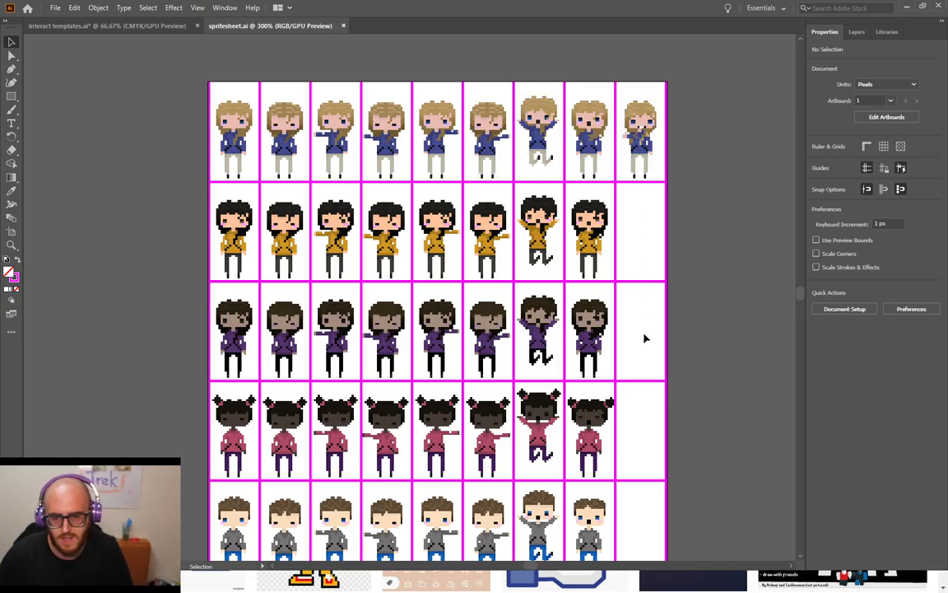
scroll(663, 271, "down", 1)
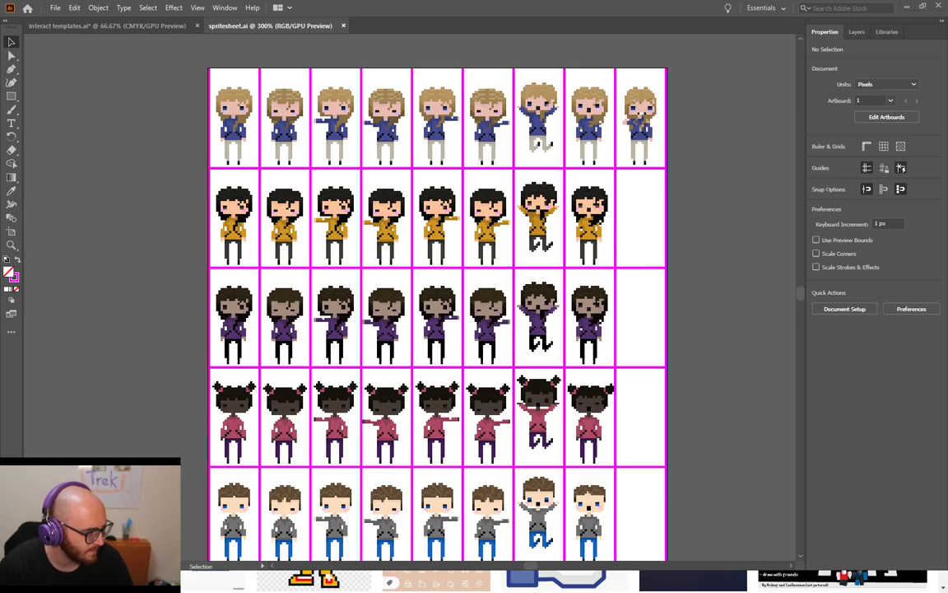
Switch to Photoshop and inspect the Hue/Saturation values of the LSR-hair layer in 2-Idle.psb
key("alt+Tab")
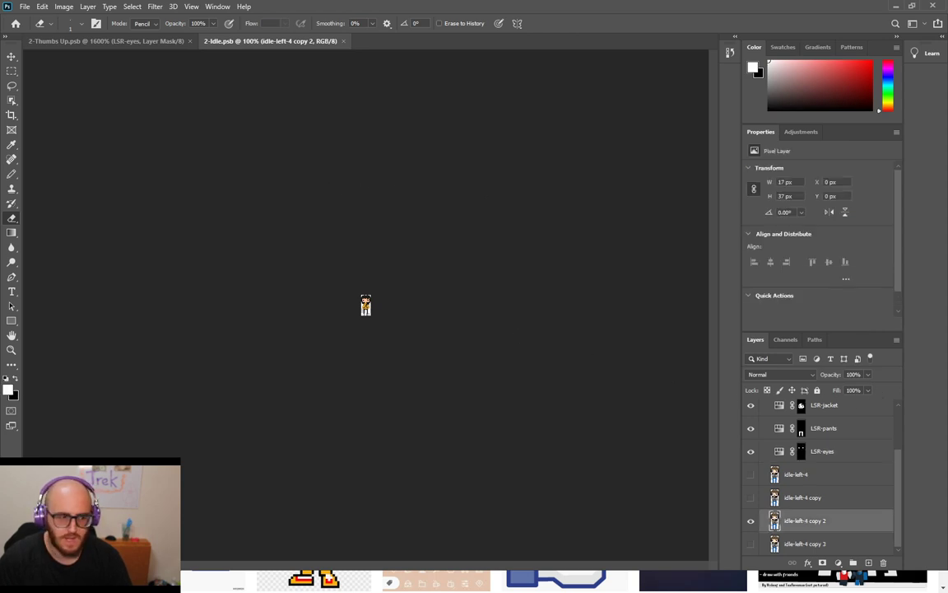
key("ctrl+plus")
key("ctrl+plus")
key("ctrl+plus")
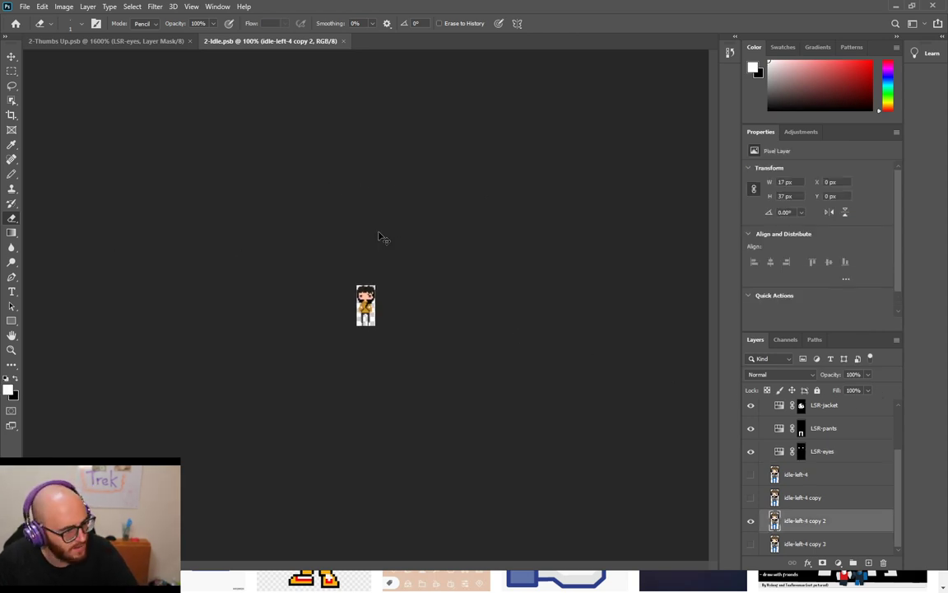
key("ctrl+plus")
key("ctrl+plus")
key("ctrl+plus")
key("ctrl+plus")
key("ctrl+plus")
key("ctrl+plus")
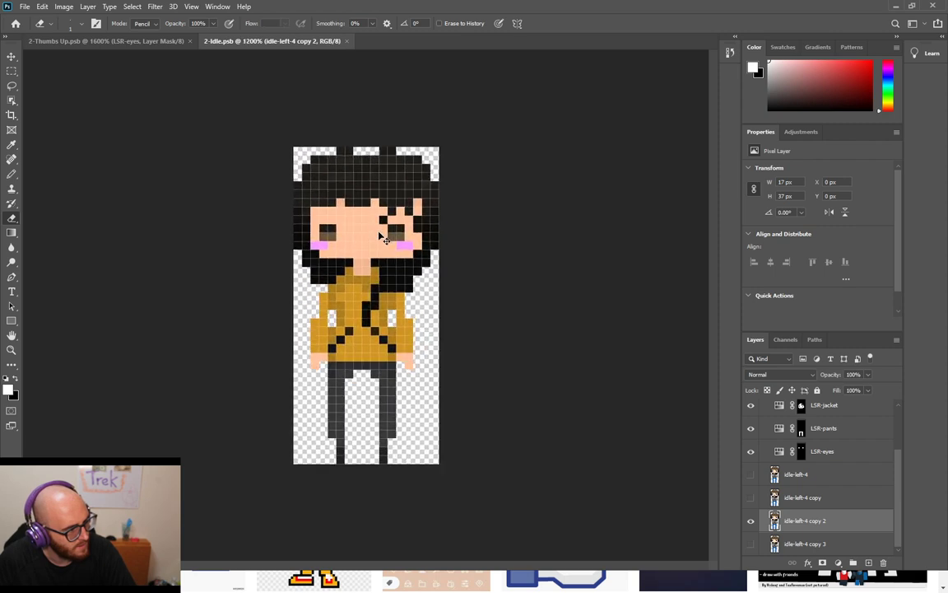
scroll(839, 435, "up", 3)
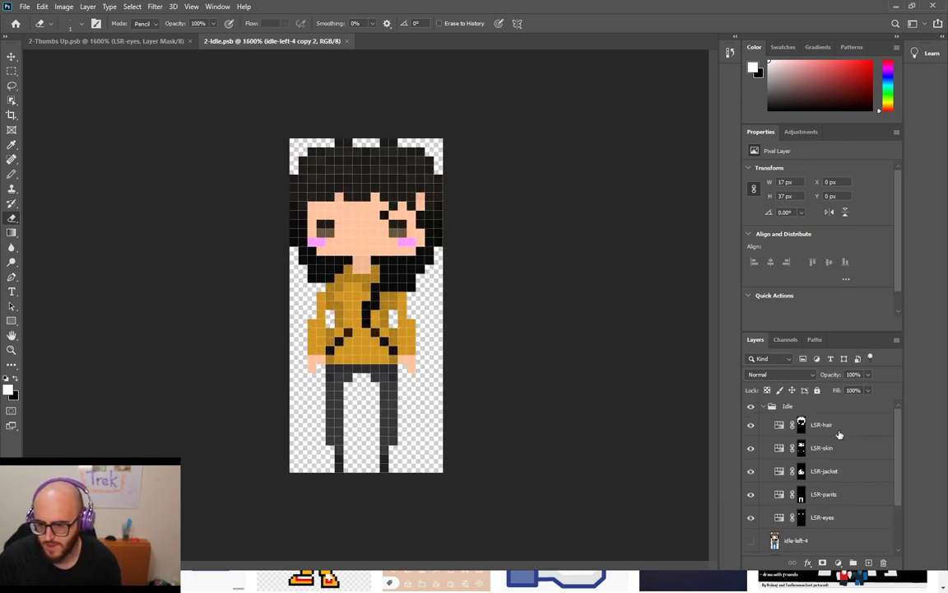
left_click(839, 433)
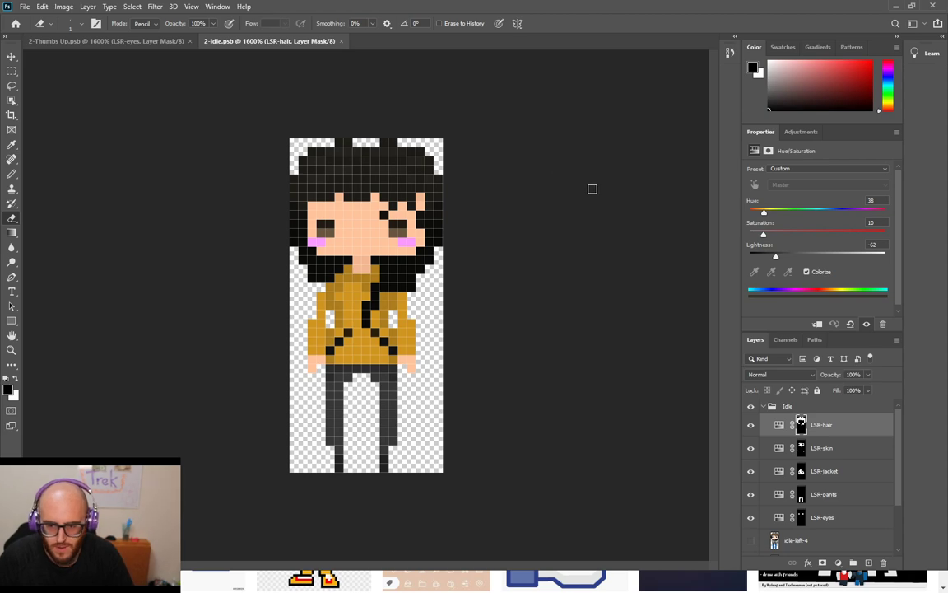
In 2-Thumbs Up.psb, set the LSR-hair adjustment to hue 38, saturation 10 and lightness -62
left_click(153, 41)
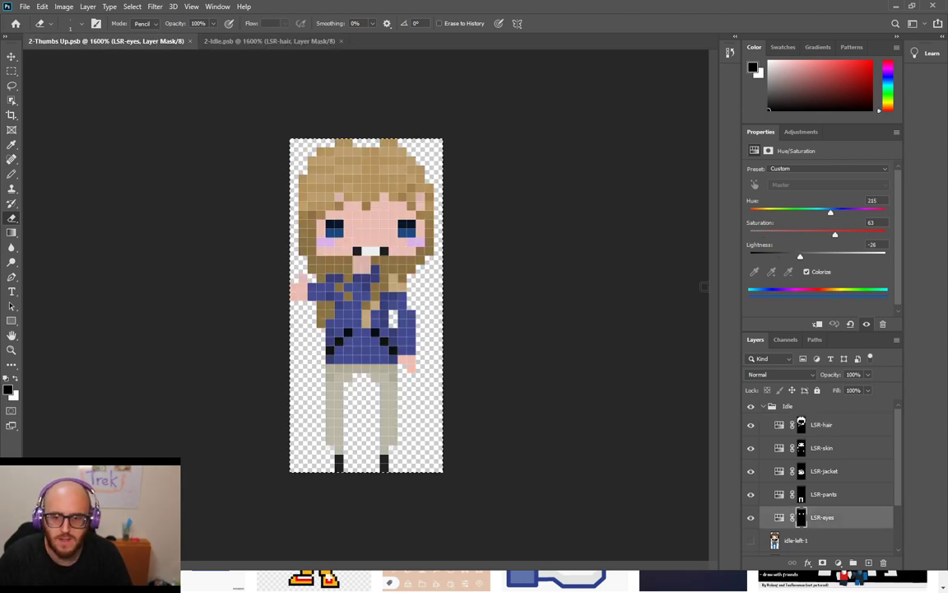
left_click(823, 432)
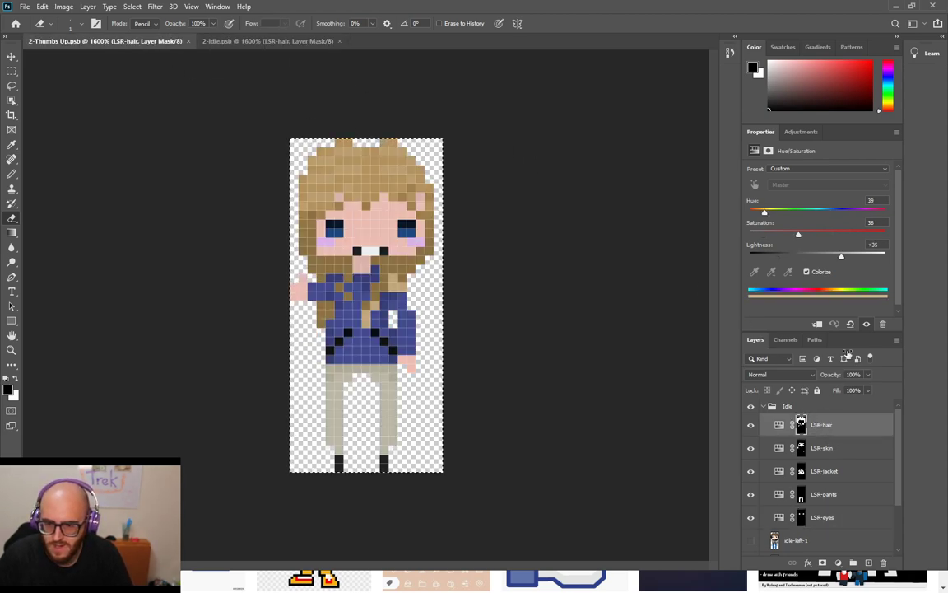
left_click(880, 199)
type("38")
key("Tab")
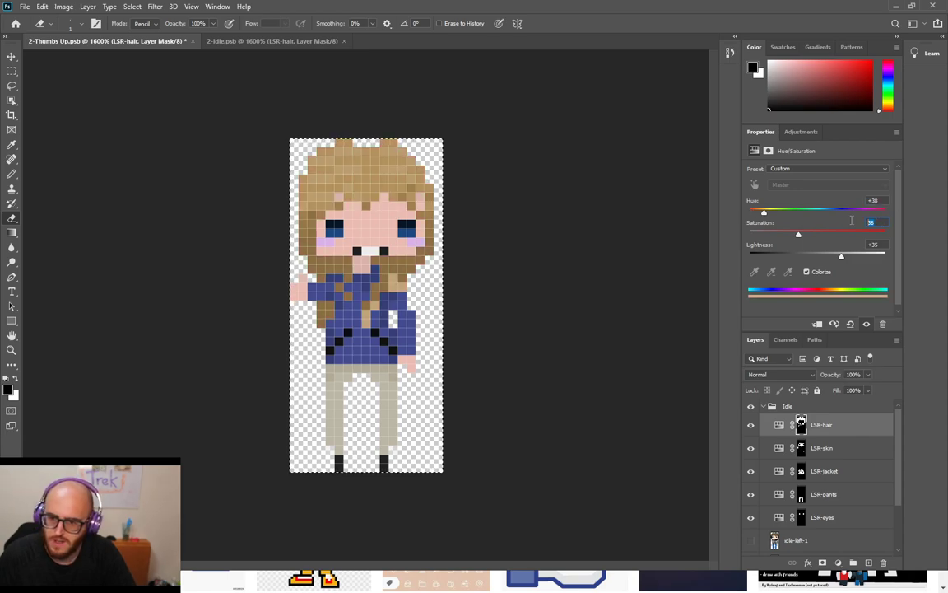
type("10")
left_click(884, 244)
key("BackSpace")
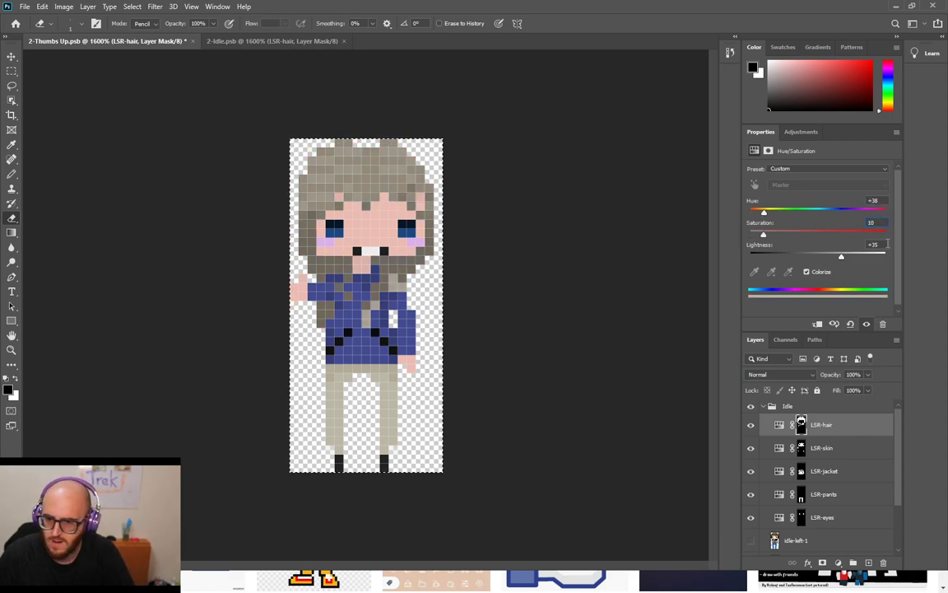
key("BackSpace")
key("BackSpace")
type("-6")
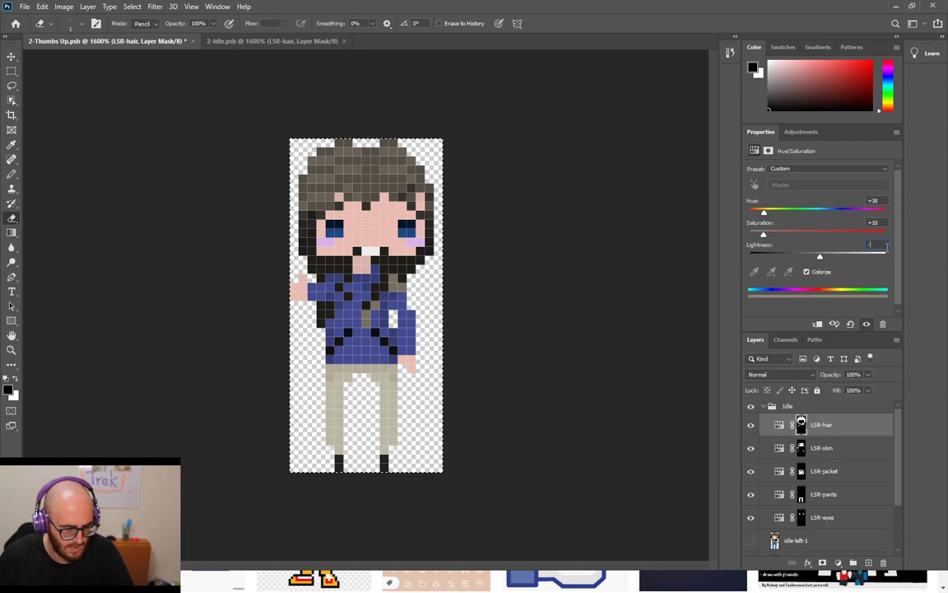
type("2")
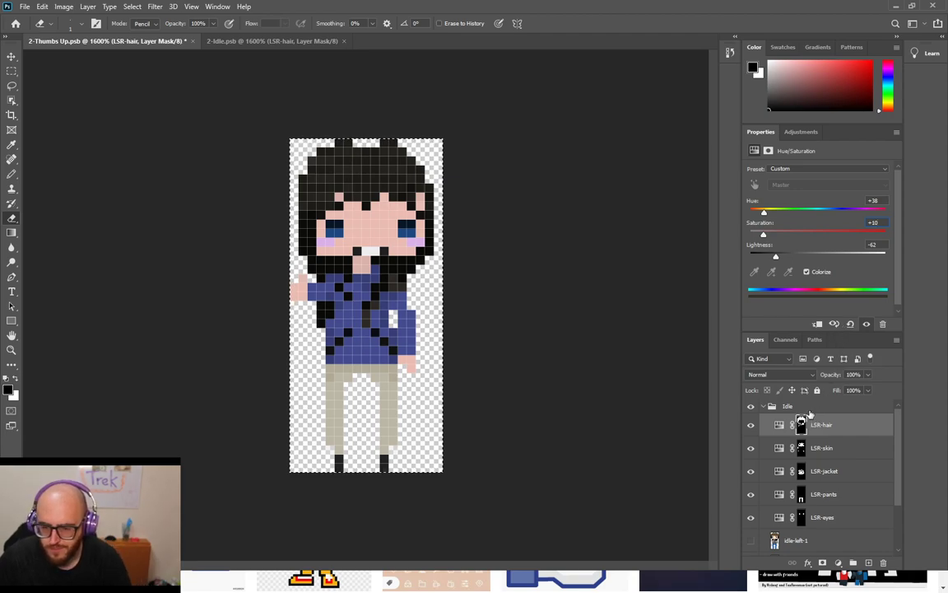
Check the LSR-skin values in 2-Idle.psb and set the LSR-skin adjustment in 2-Thumbs Up.psb to hue -8 and saturation 47
left_click(264, 42)
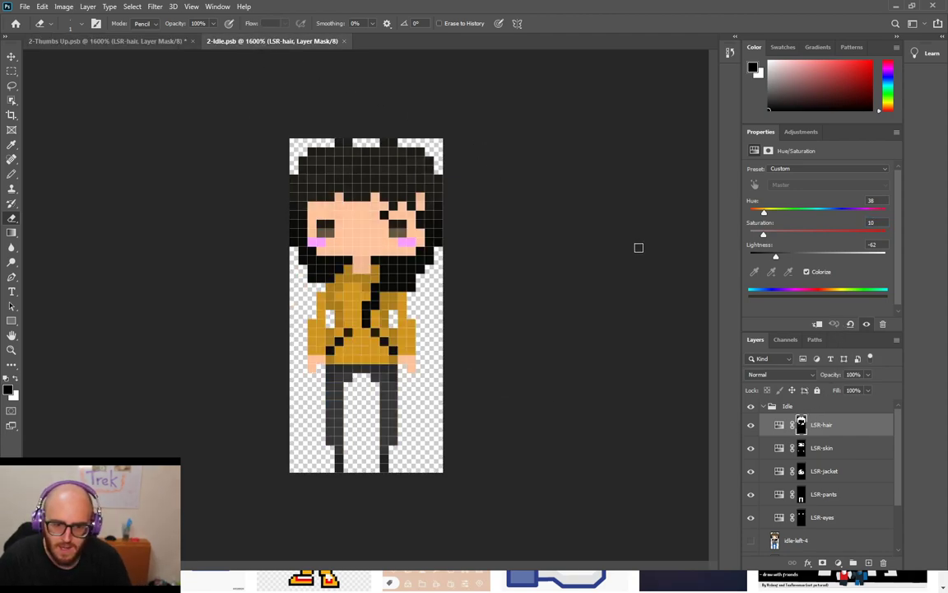
left_click(850, 445)
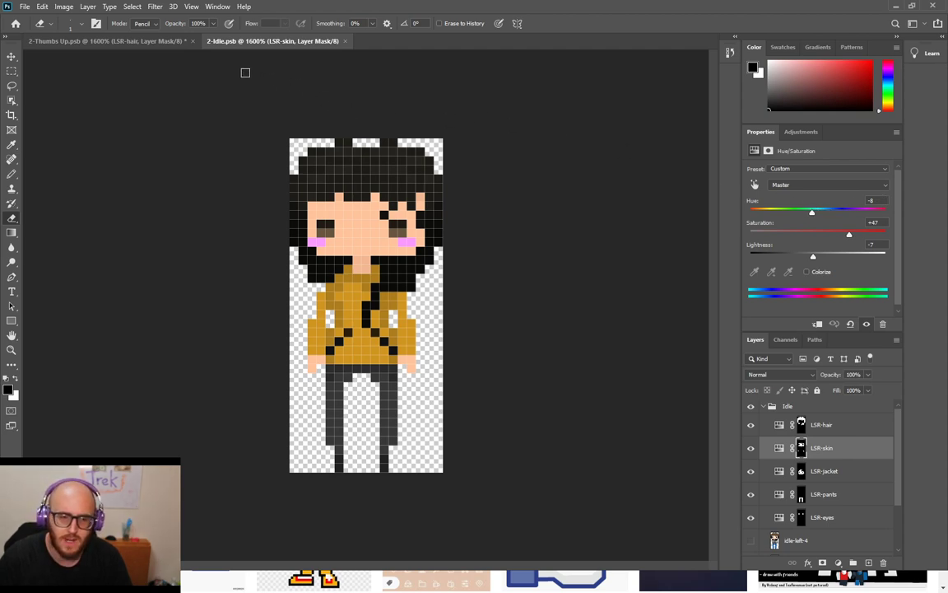
left_click(107, 41)
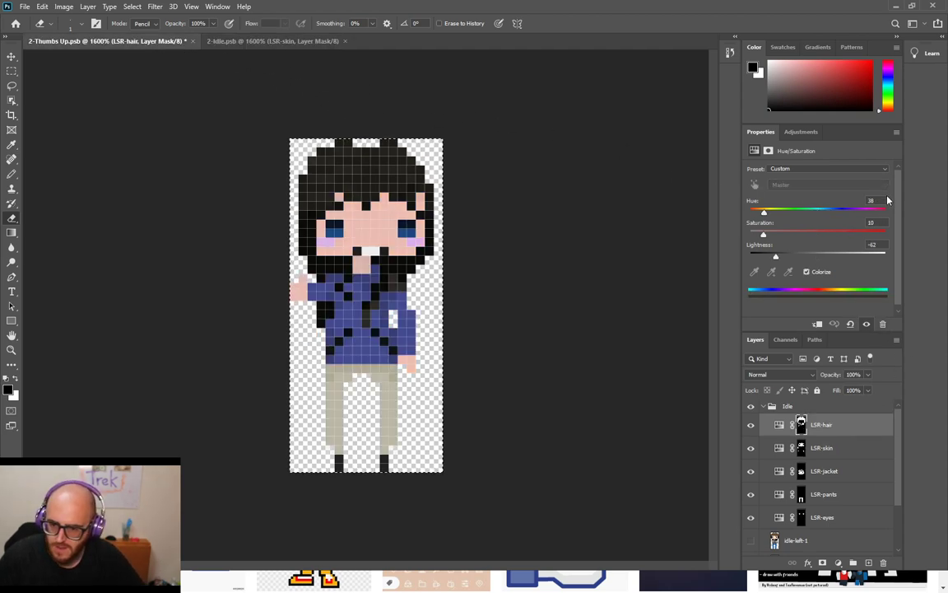
left_click(827, 450)
left_click(827, 450)
left_click(871, 200)
type("-")
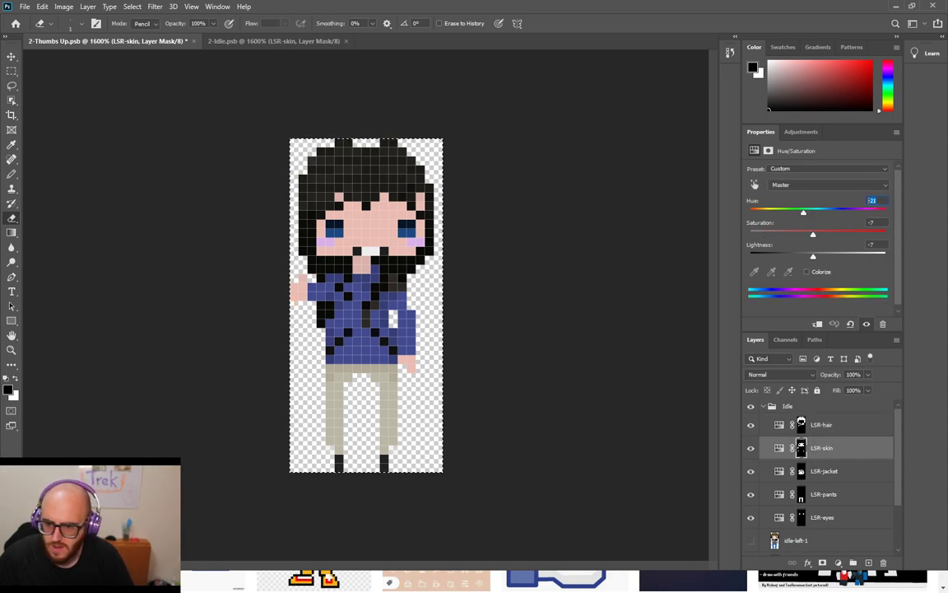
type("8")
left_click(881, 222)
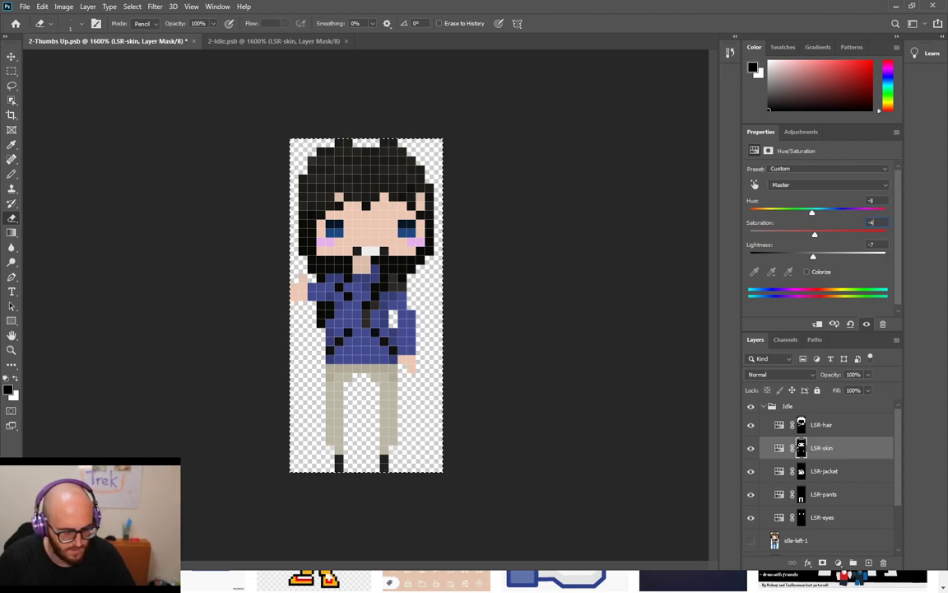
type("-47")
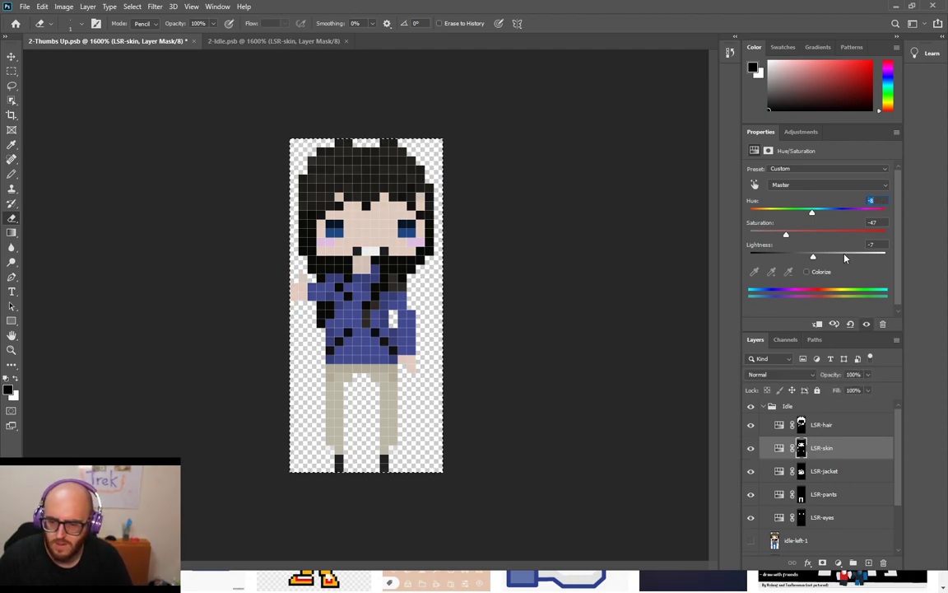
left_click(872, 223)
type("47")
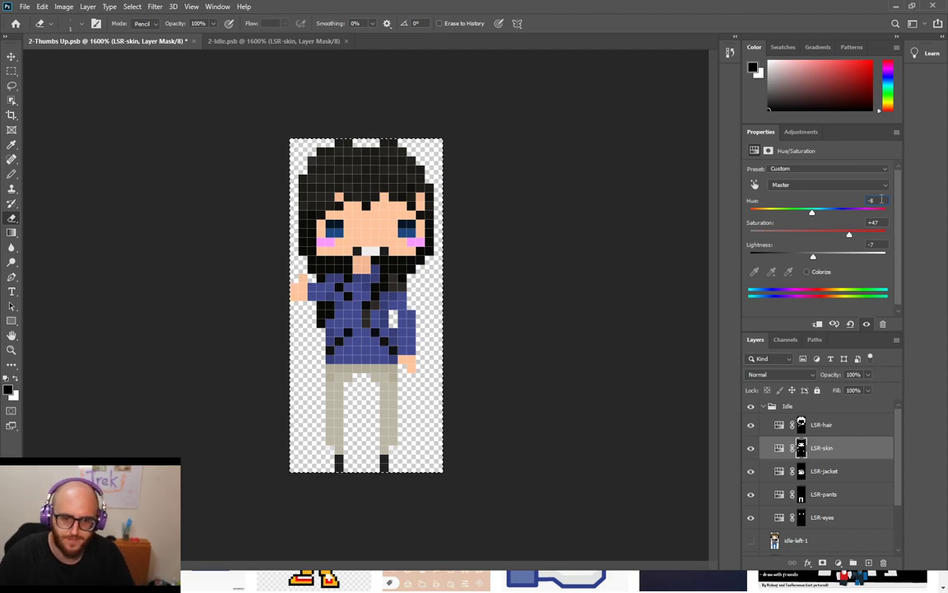
Check LSR-jacket in 2-Idle.psb and set the LSR-jacket adjustment in 2-Thumbs Up.psb to hue 41, saturation 73 and lightness 3
left_click(228, 39)
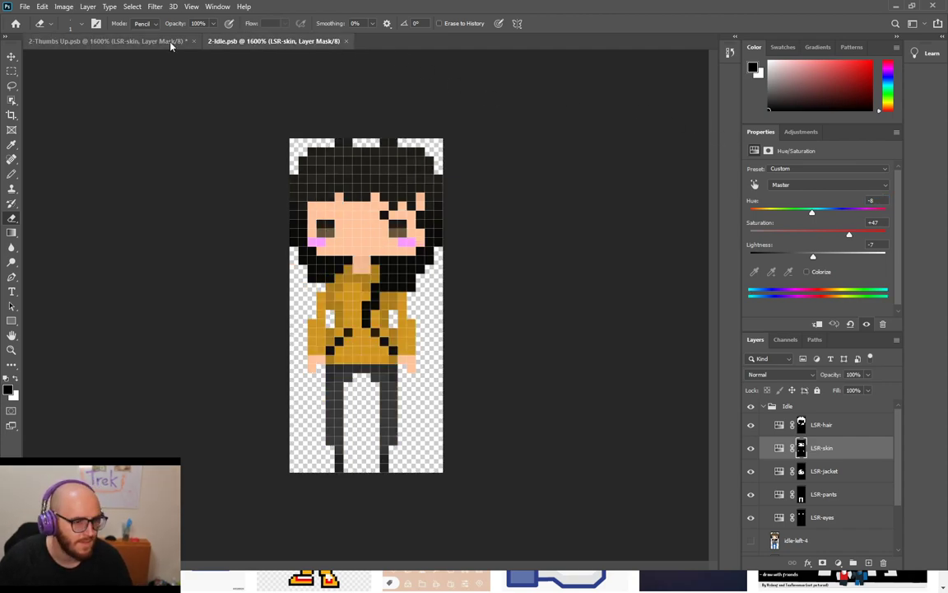
left_click(813, 472)
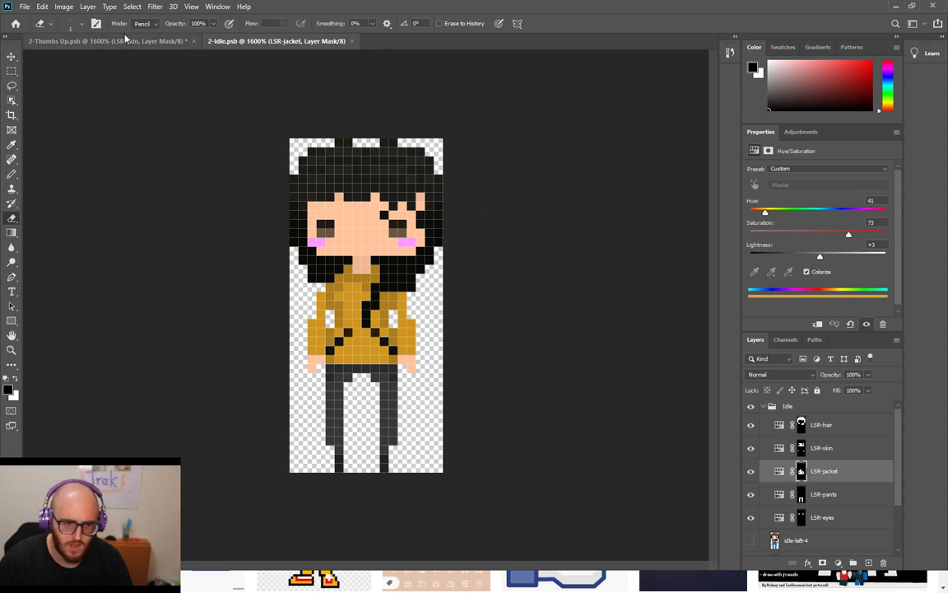
left_click(127, 43)
left_click(813, 471)
left_click(874, 200)
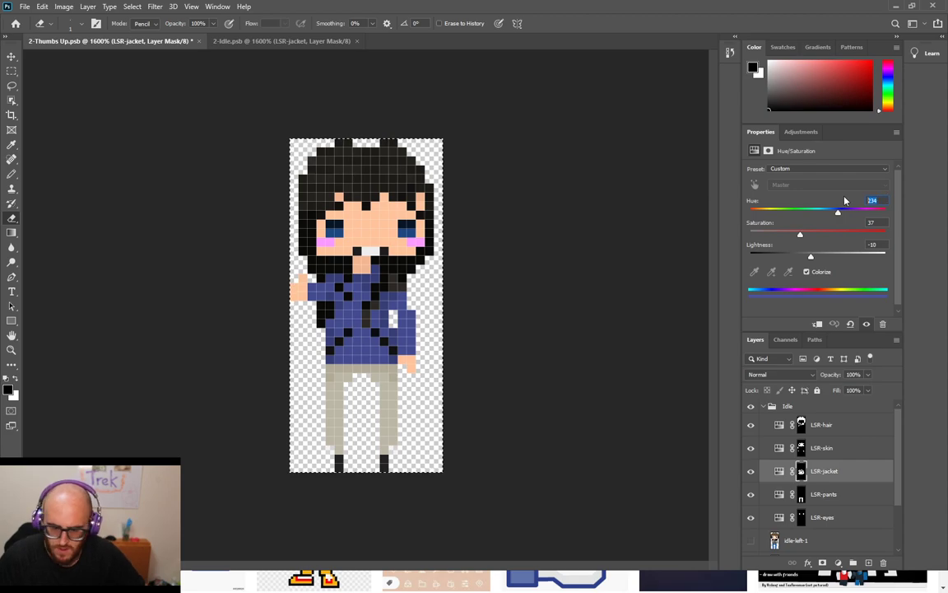
type("41")
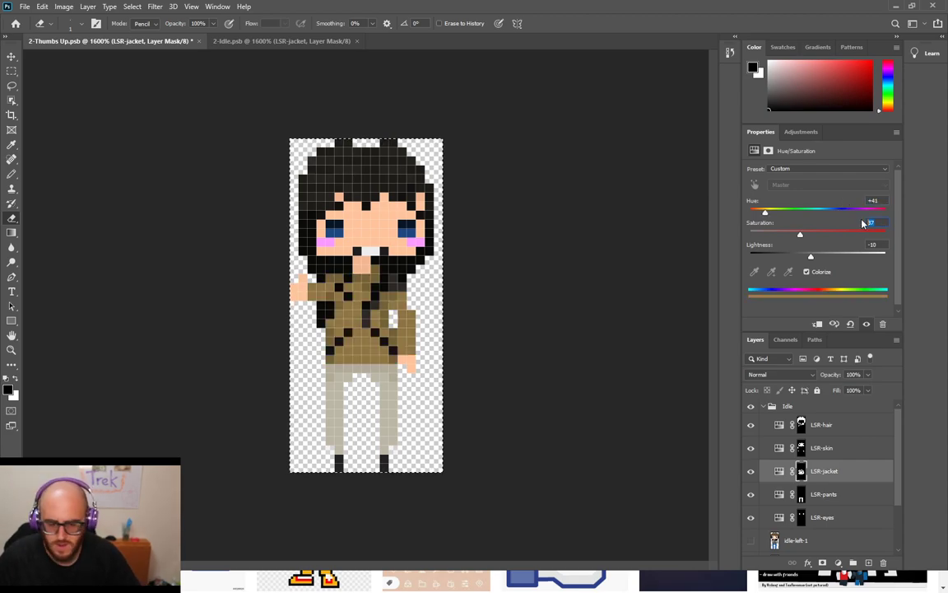
type("73")
key("Tab")
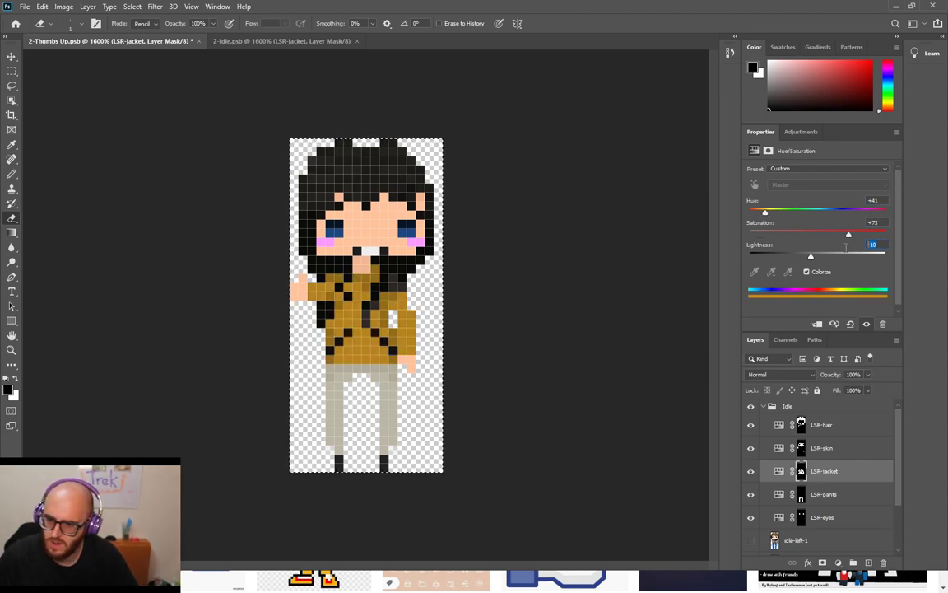
type("4")
type("3")
key("Return")
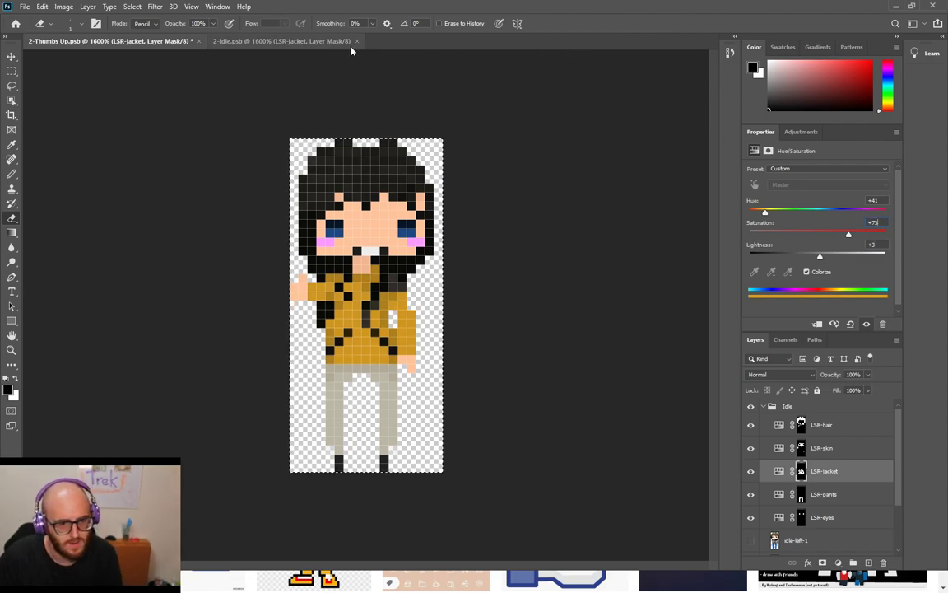
Check LSR-pants in 2-Idle.psb and set the LSR-pants adjustment in 2-Thumbs Up.psb to hue 233, saturation 0 and lightness -47
left_click(254, 41)
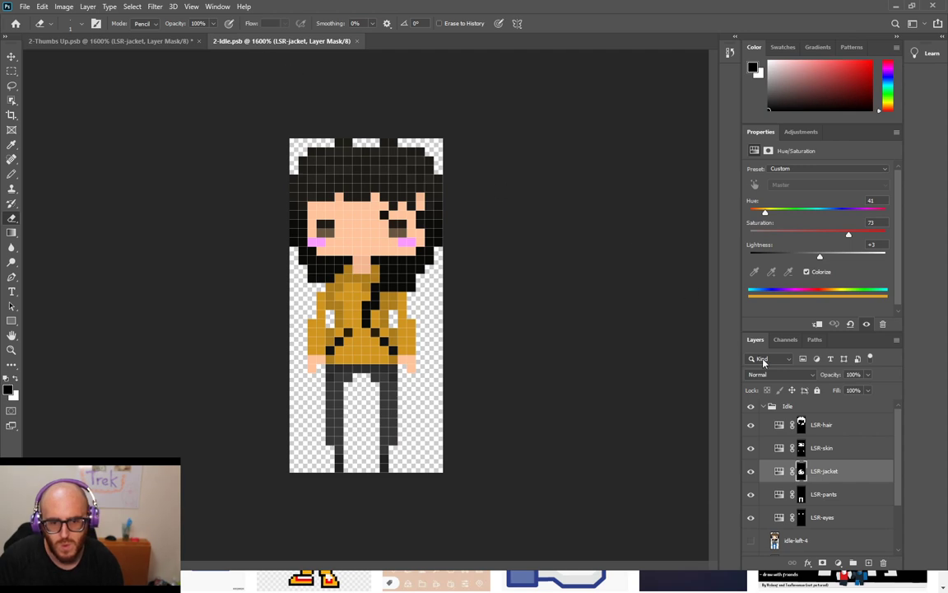
left_click(827, 493)
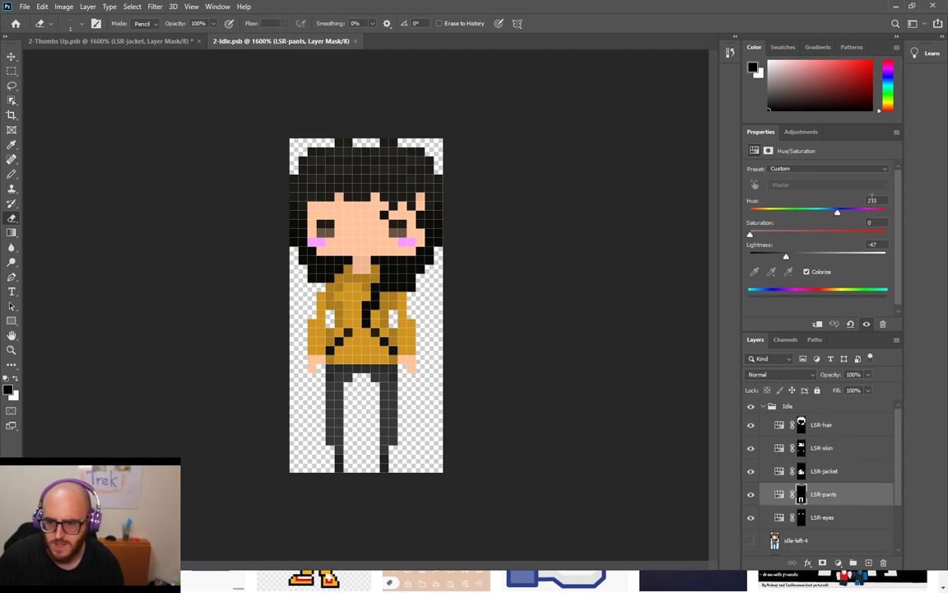
left_click(156, 41)
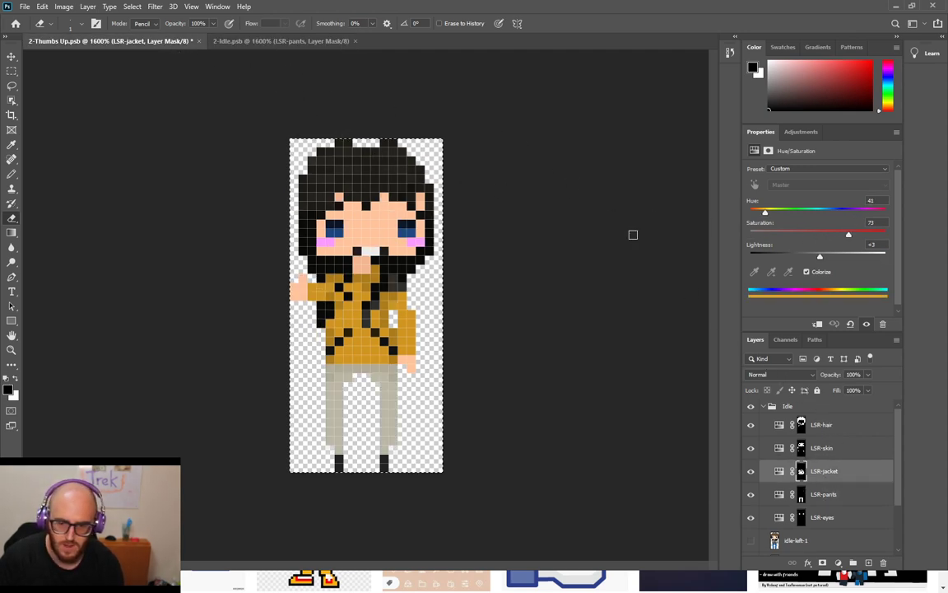
left_click(823, 494)
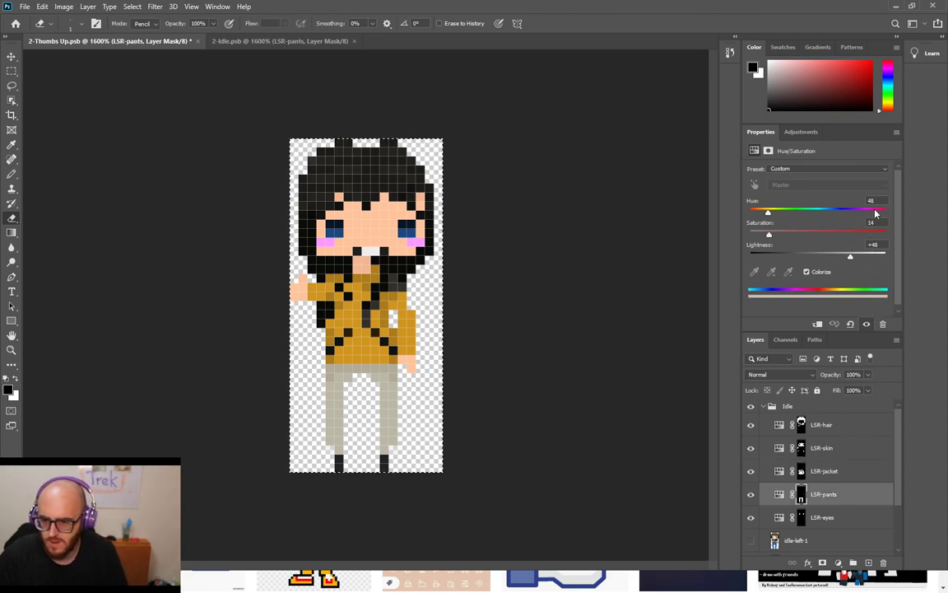
type("233")
left_click(874, 246)
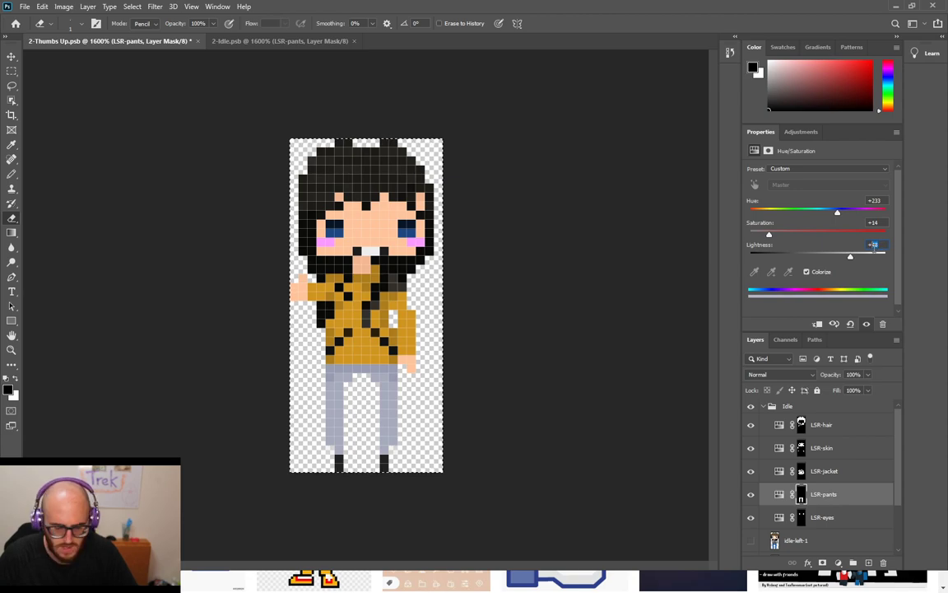
type("-47")
left_click(874, 222)
type("0")
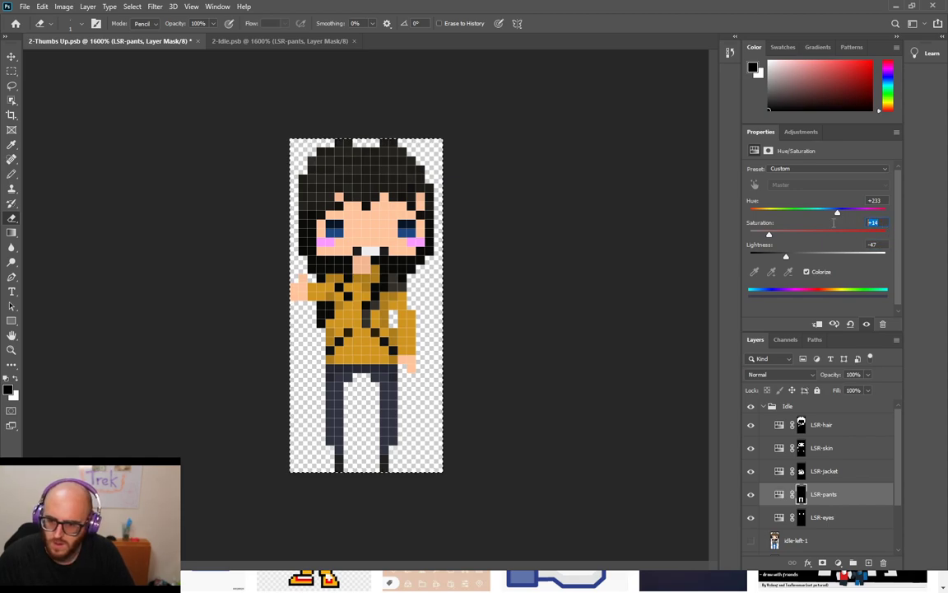
left_click(879, 200)
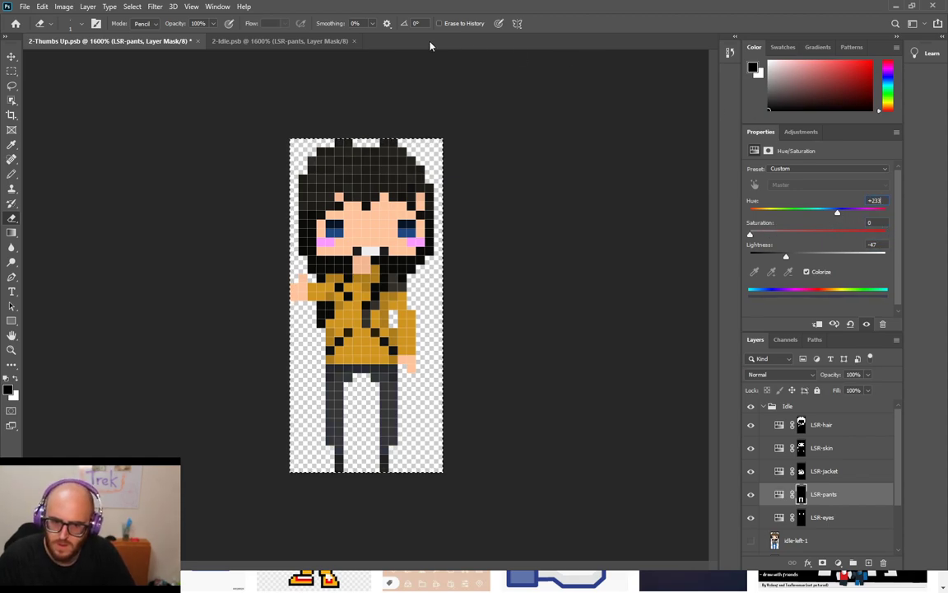
Compare the pants in 2-Thumbs Up.psb and 2-Idle.psb, and inspect the LSR-eyes values in 2-Idle.psb
left_click(293, 42)
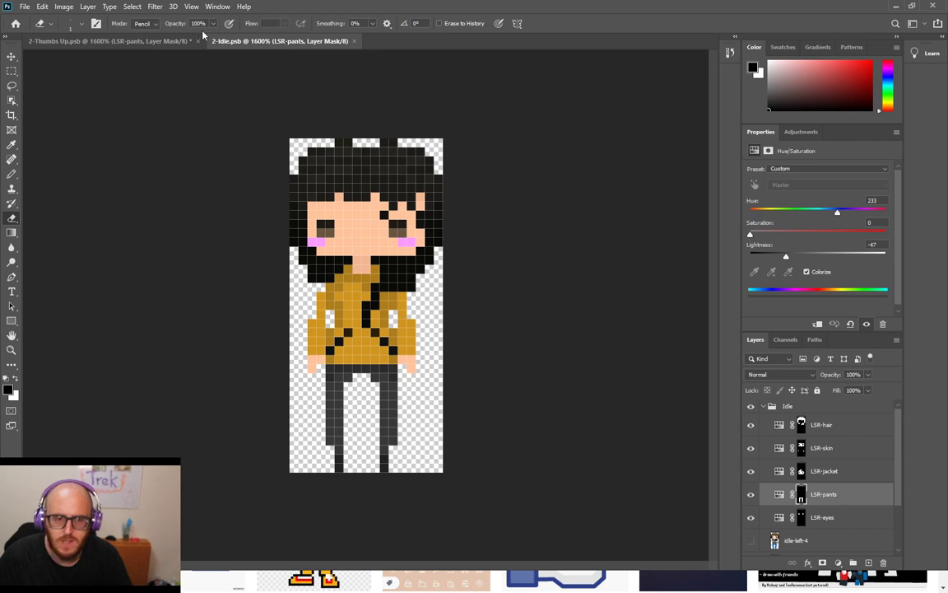
left_click(142, 43)
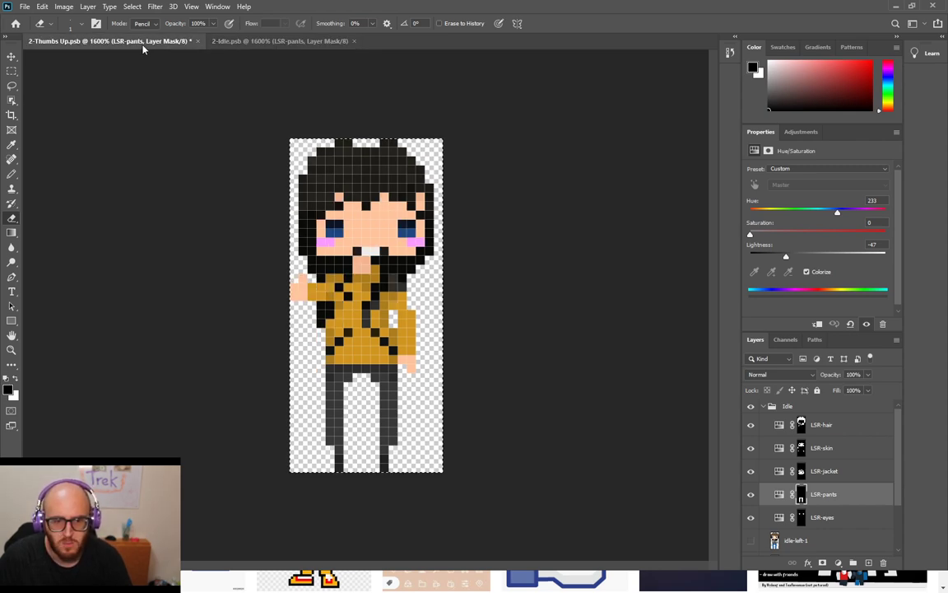
left_click(255, 39)
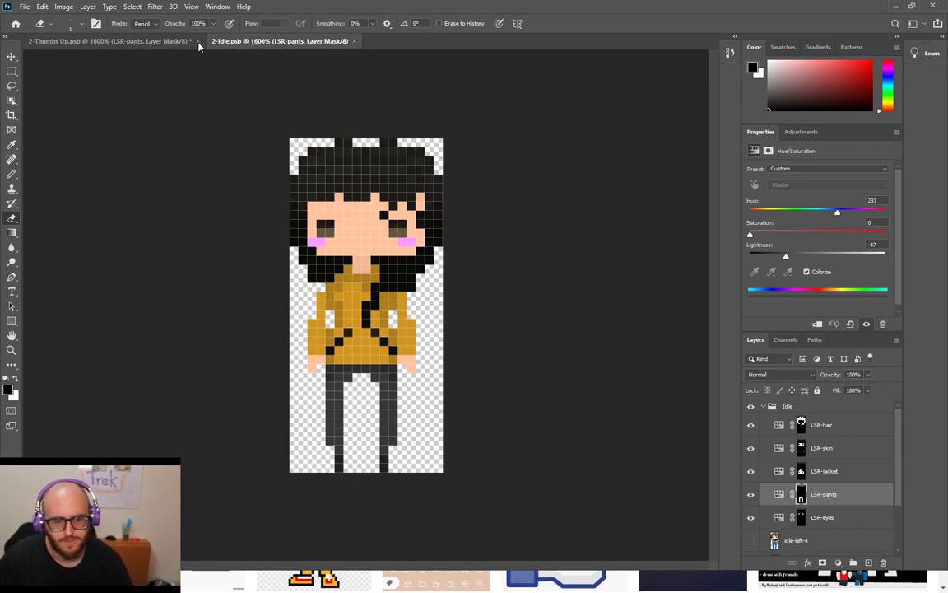
left_click(150, 46)
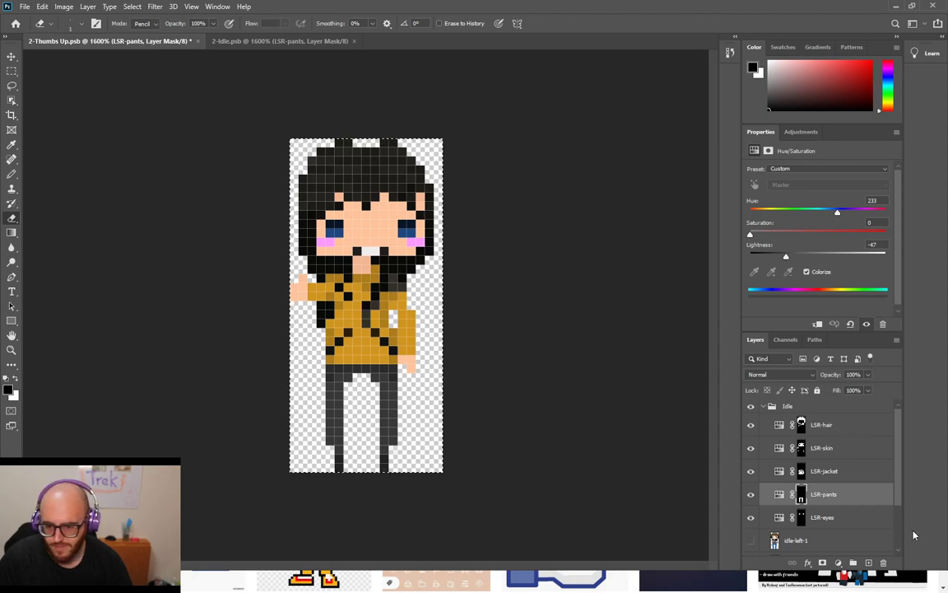
left_click(318, 42)
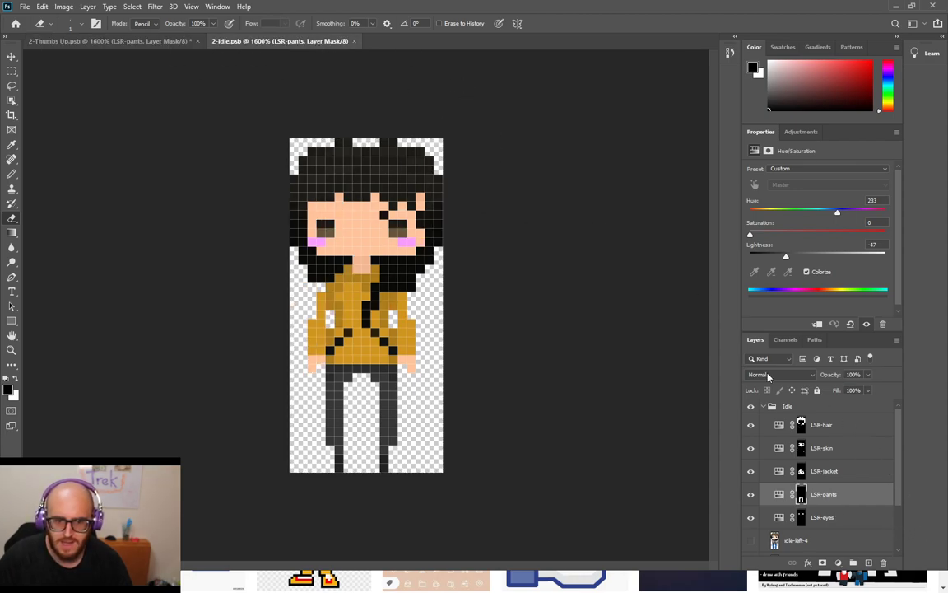
left_click(823, 515)
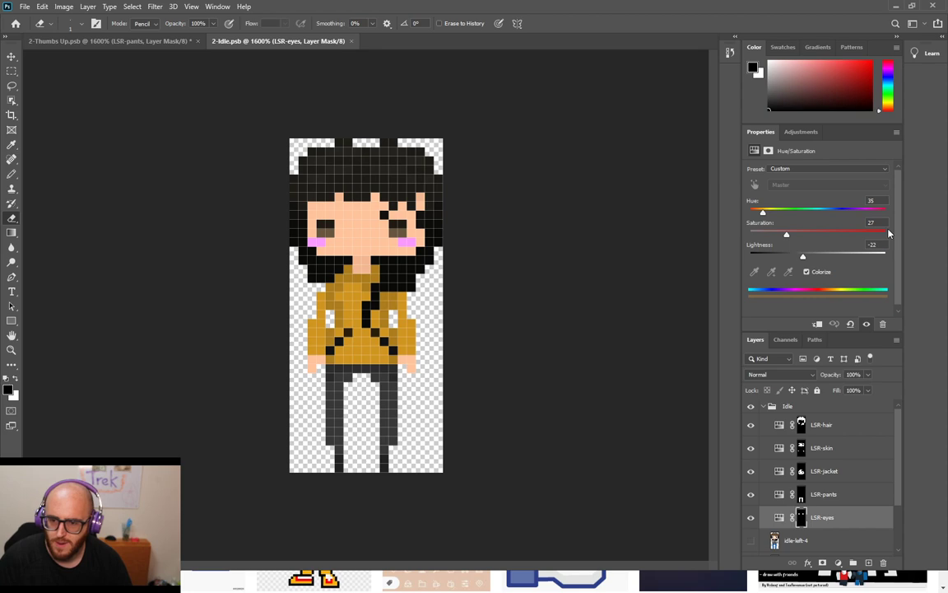
In 2-Thumbs Up.psb, set the LSR-eyes adjustment to hue 35, saturation 27 and lightness -22, and compare it with 2-Idle.psb
left_click(114, 43)
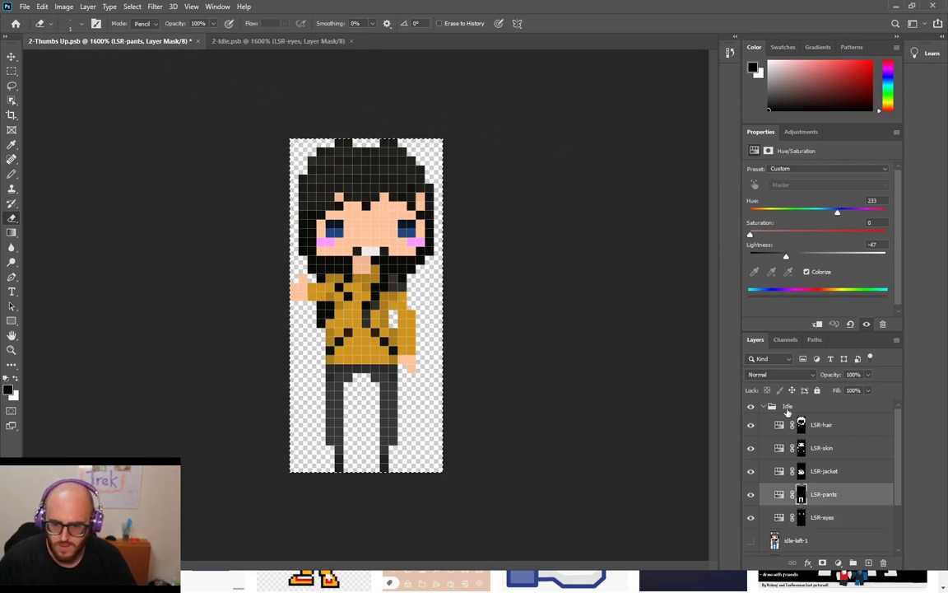
left_click(823, 517)
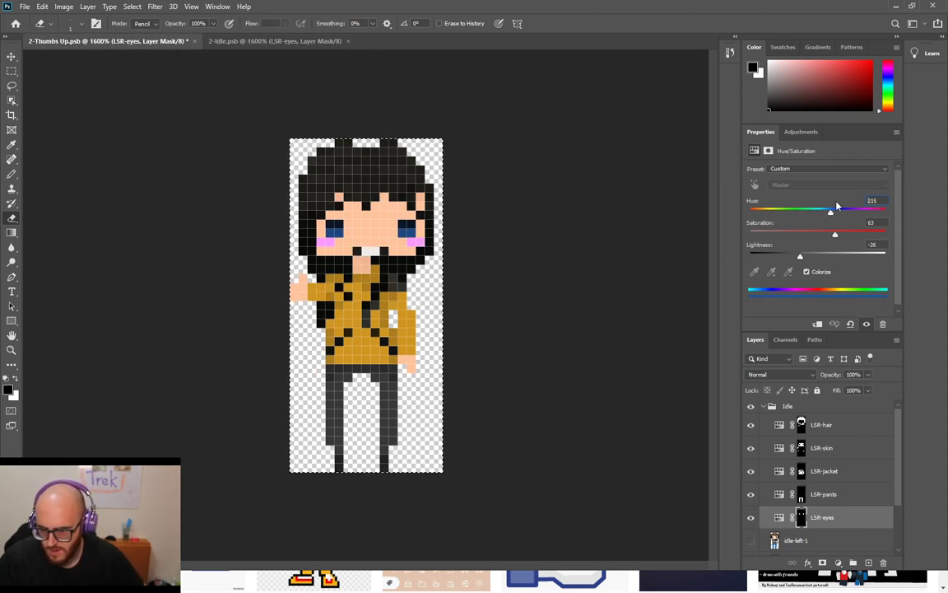
type("0")
key("Return")
type("35")
key("Tab")
type("27")
type("-22")
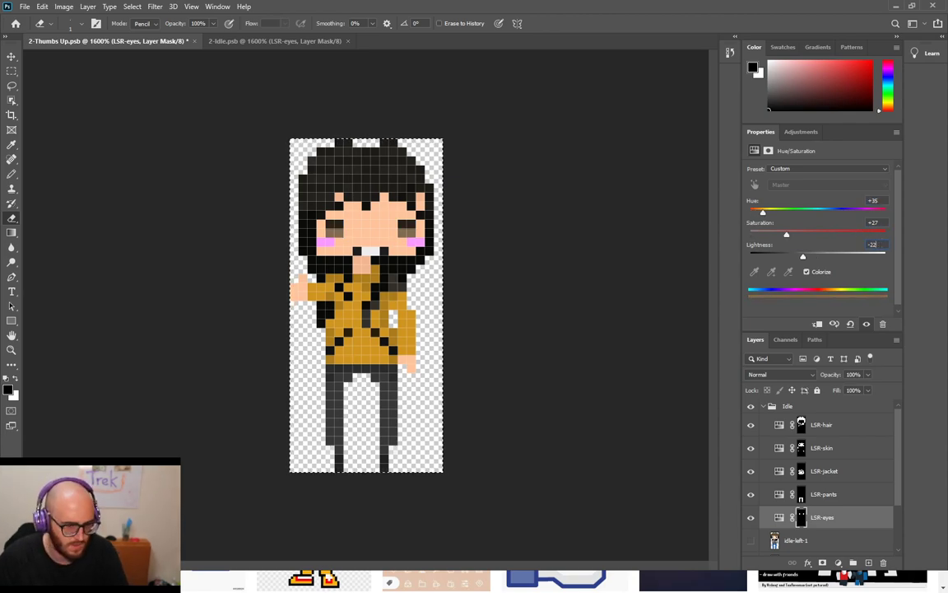
left_click(235, 42)
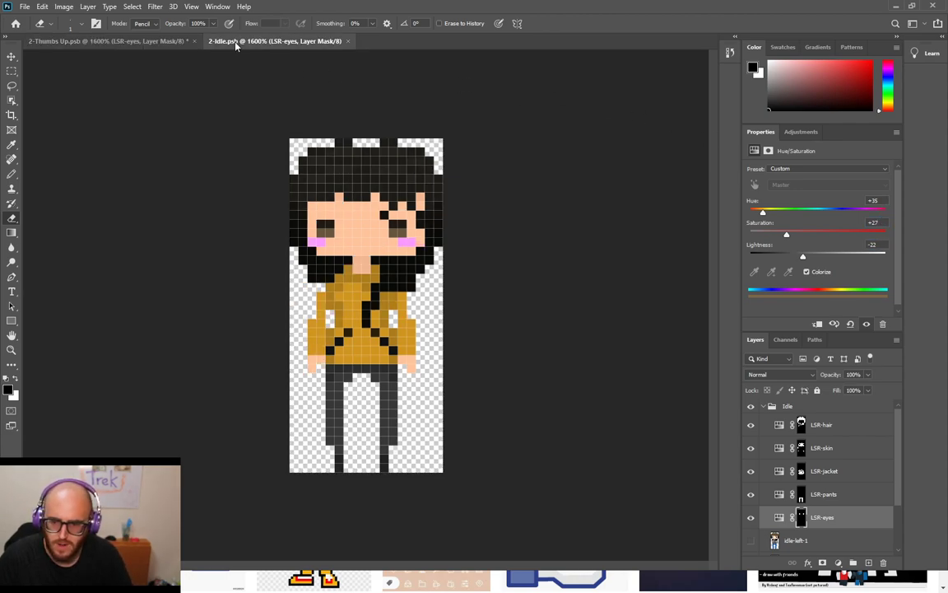
left_click(131, 40)
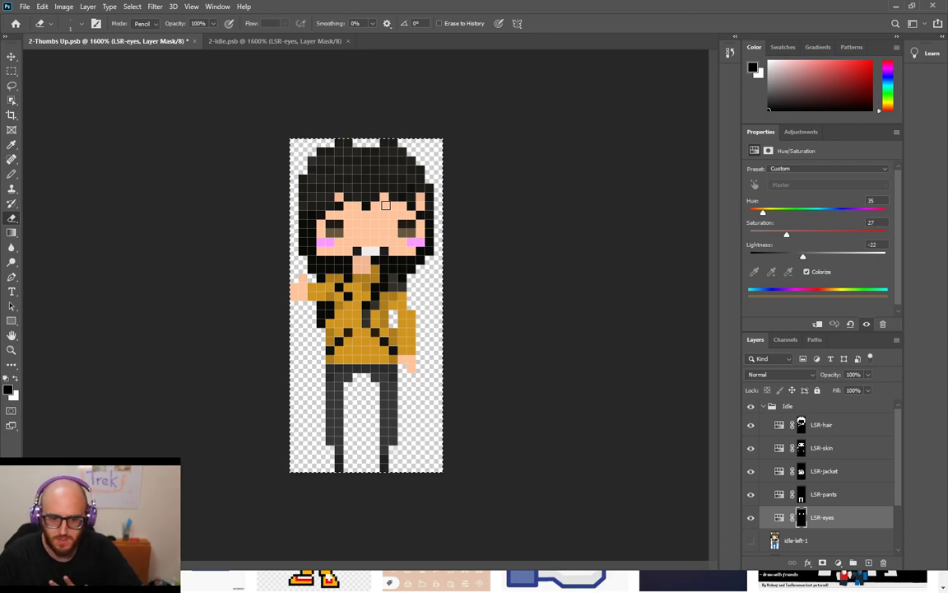
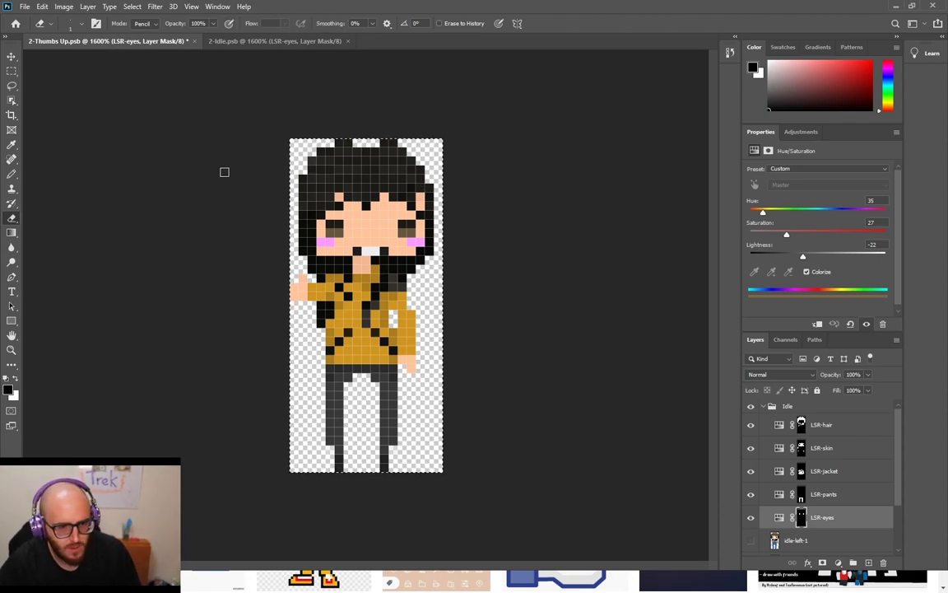
Save the thumbs-up sprite as 3-Thumbs Up.psb and replace the open 2-Idle.psb with 3-Idle.psb as the colour reference
key("ctrl+s")
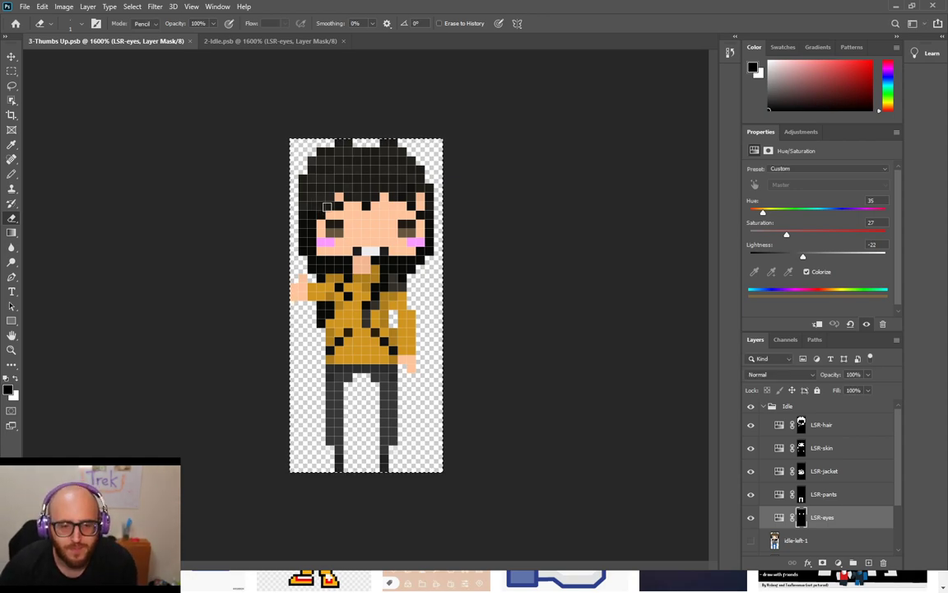
left_click(343, 41)
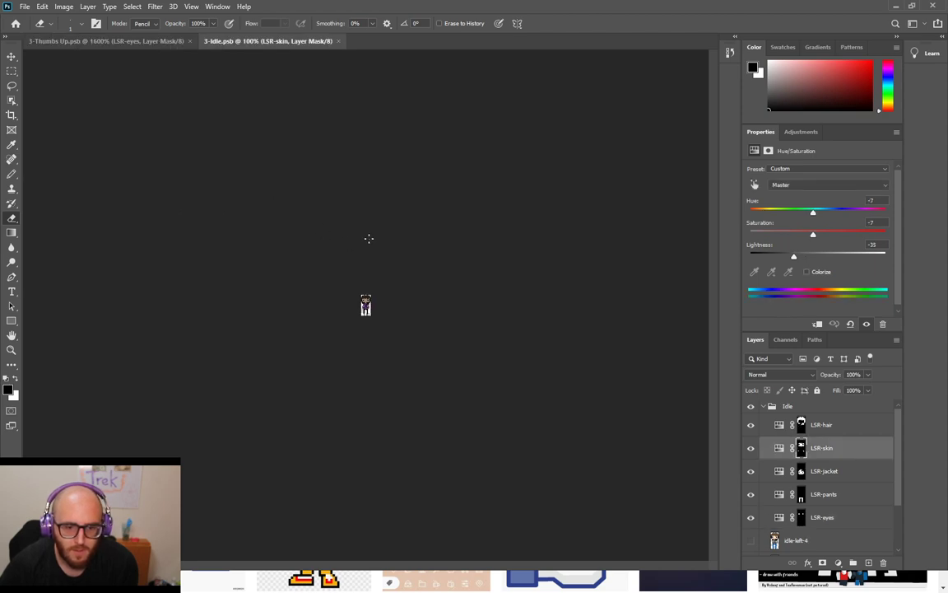
key("ctrl+plus")
key("ctrl+plus")
key("ctrl+plus")
key("ctrl+plus")
key("ctrl+plus")
key("ctrl+plus")
key("ctrl+plus")
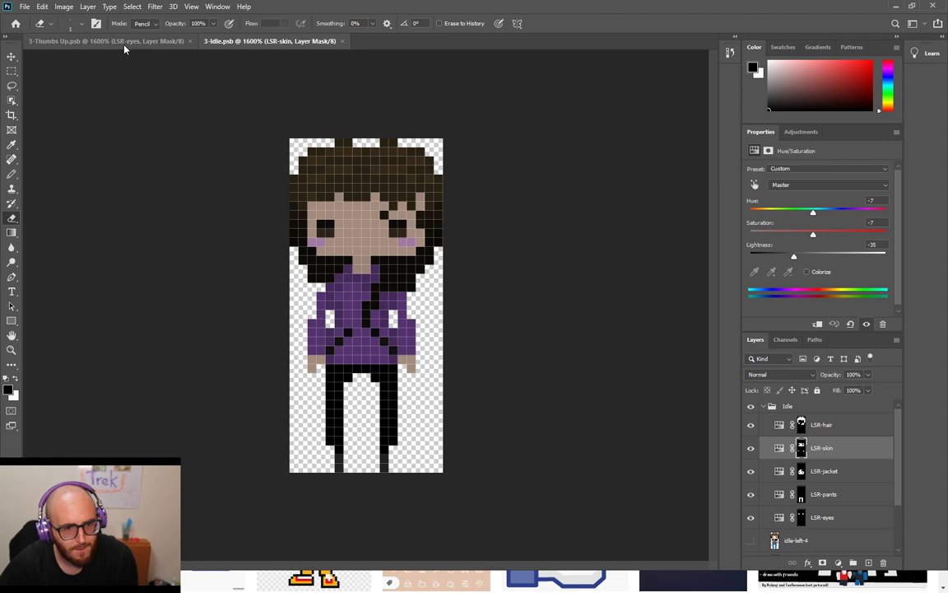
Inspect the Hue/Saturation values of the LSR-hair layer in 3-Idle.psb
left_click(820, 426)
left_click(821, 425)
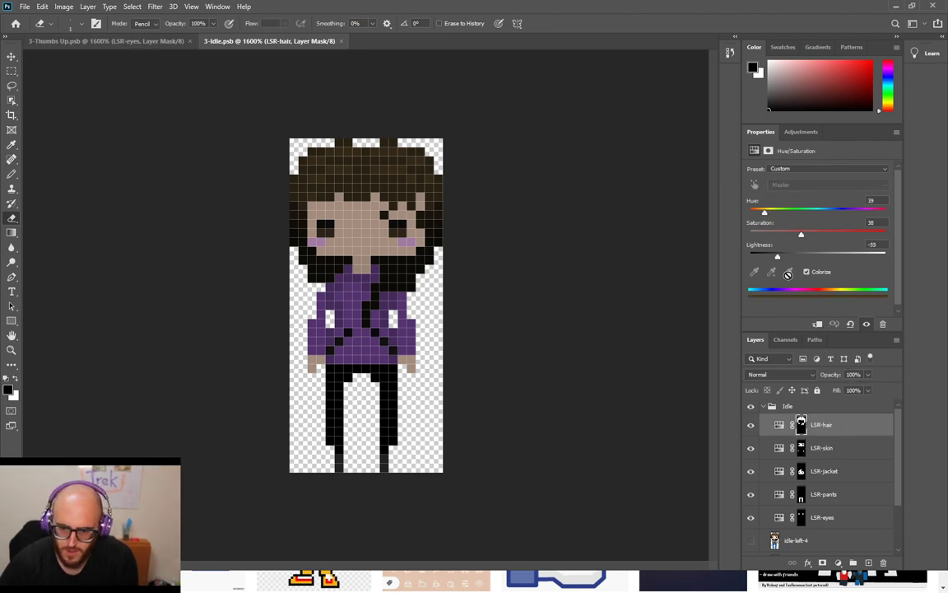
left_click(879, 222)
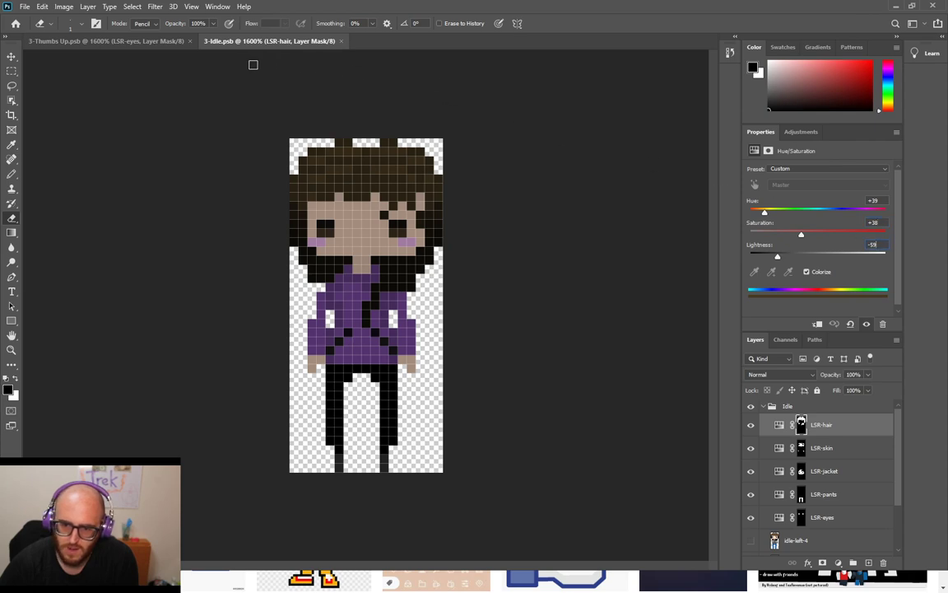
In 3-Thumbs Up.psb, set the LSR-hair adjustment to hue 39, saturation 38 and lightness -59
left_click(138, 42)
left_click(835, 433)
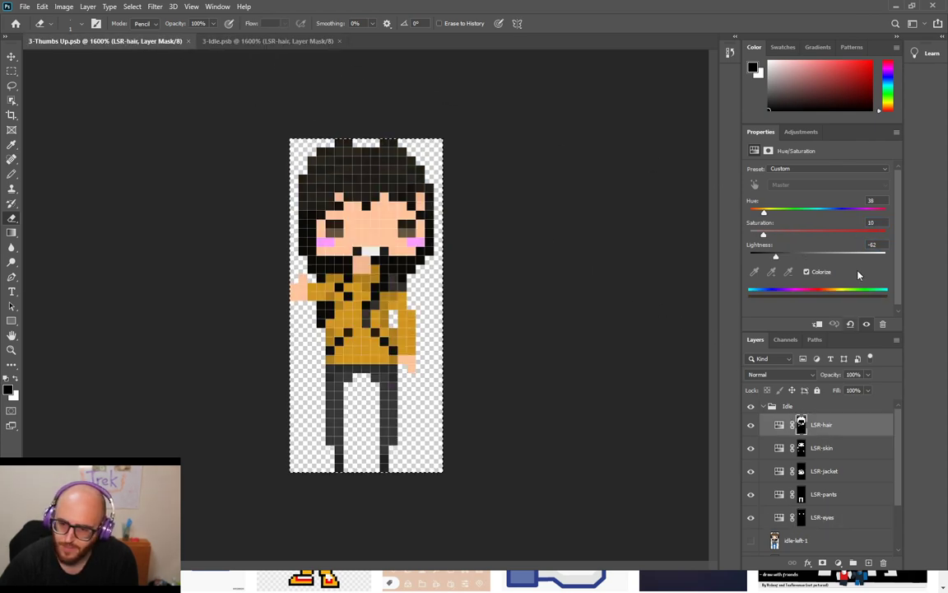
left_click(881, 200)
type("38")
key("Return")
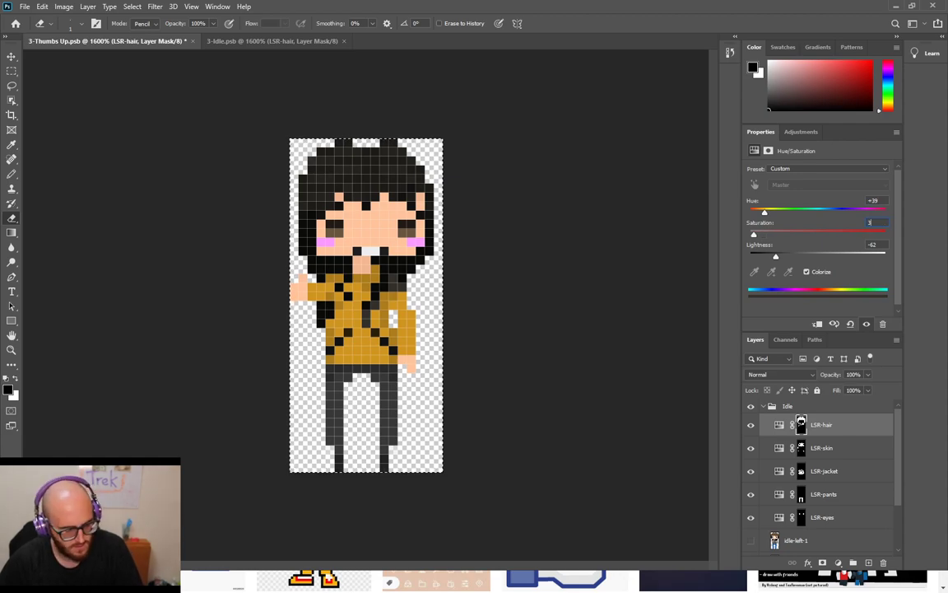
type("38")
left_click(876, 243)
type("-5")
key("Return")
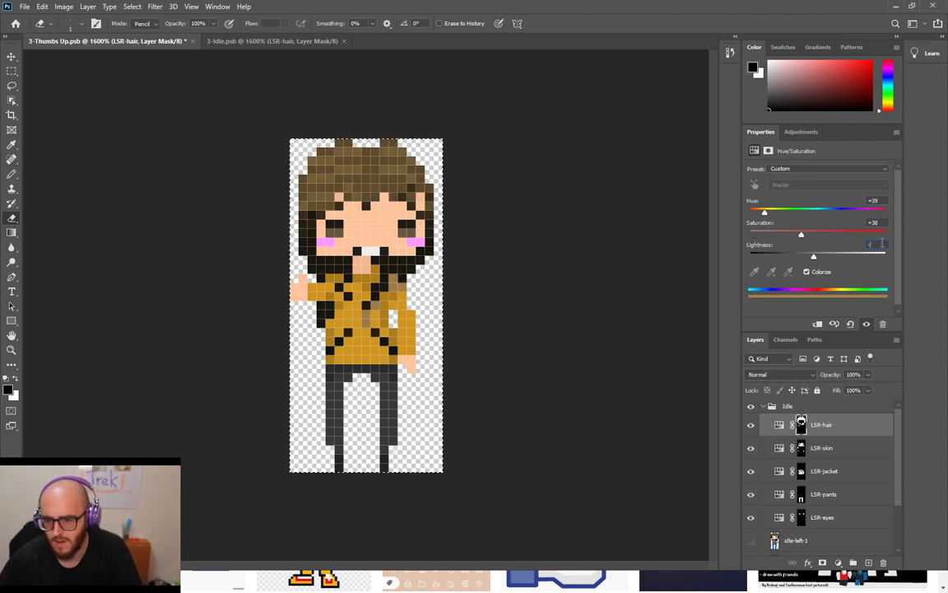
type("55")
key("Return")
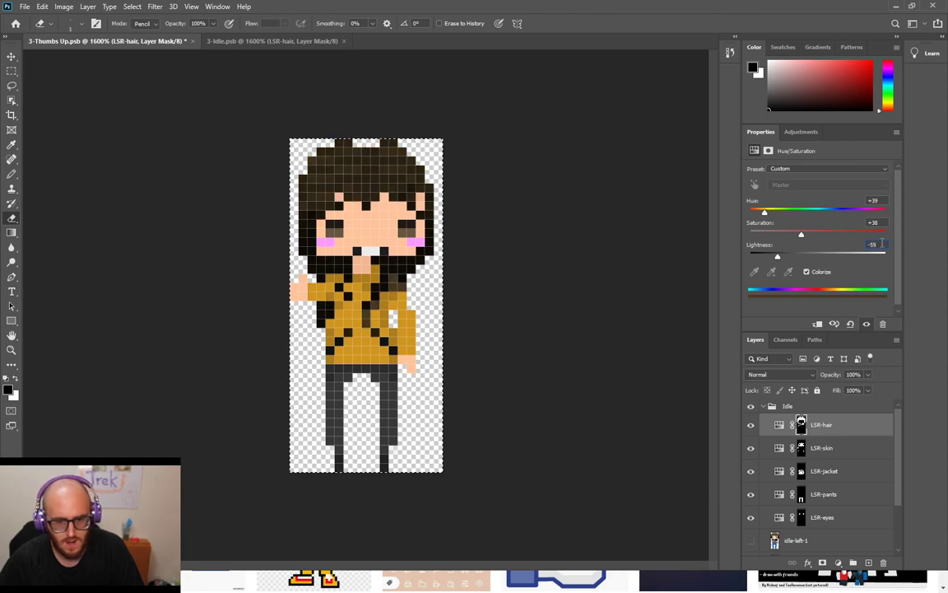
Check LSR-skin in 3-Idle.psb and set the LSR-skin adjustment in 3-Thumbs Up.psb to hue -7, saturation -7 and lightness -35
left_click(265, 43)
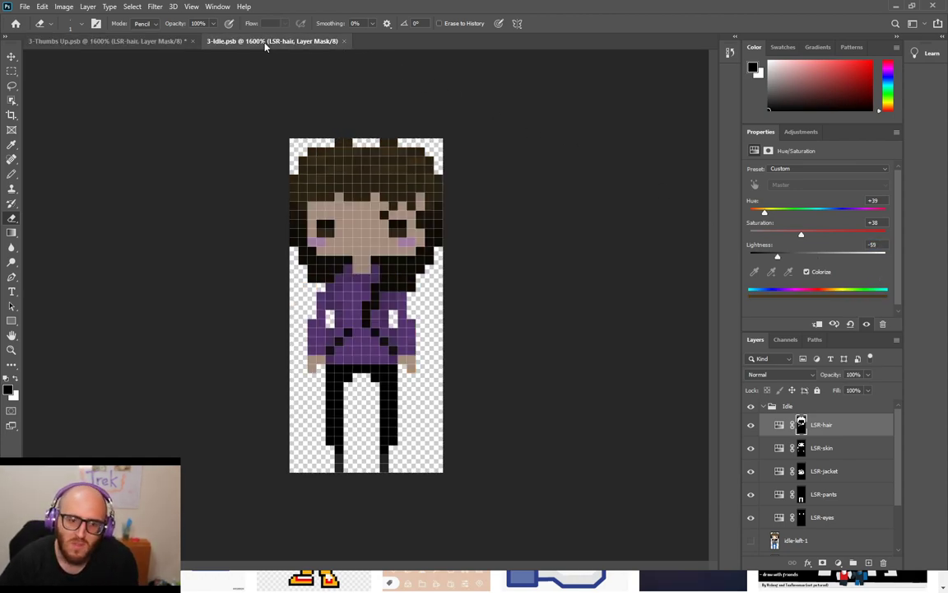
left_click(840, 448)
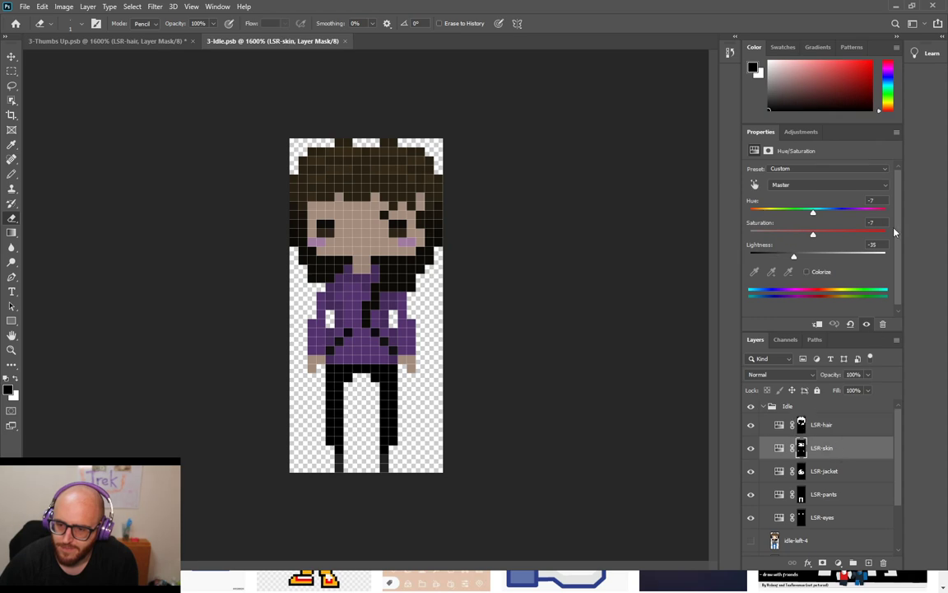
left_click(159, 42)
left_click(835, 444)
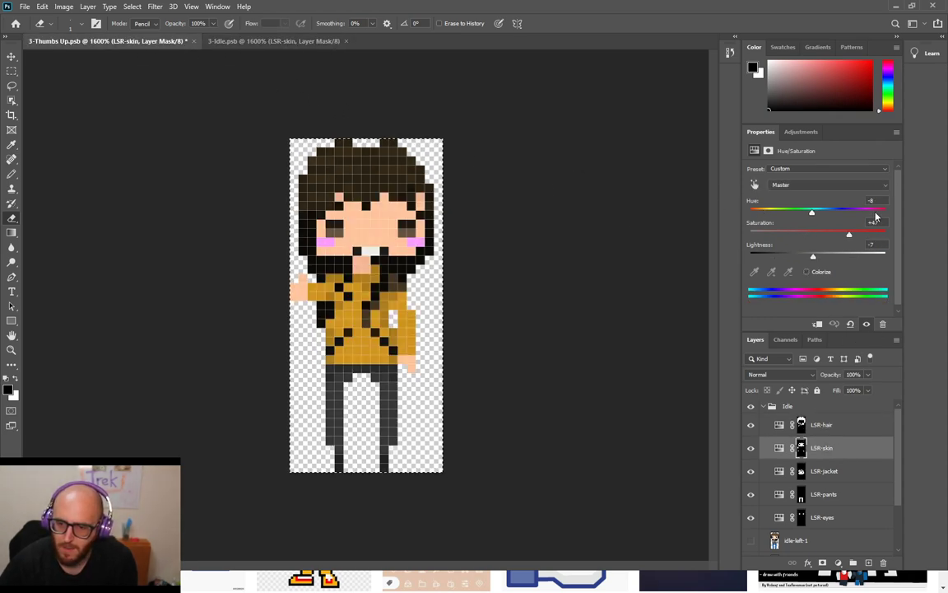
type("-7")
left_click(884, 221)
key("BackSpace")
type("-7")
key("Return")
type("35")
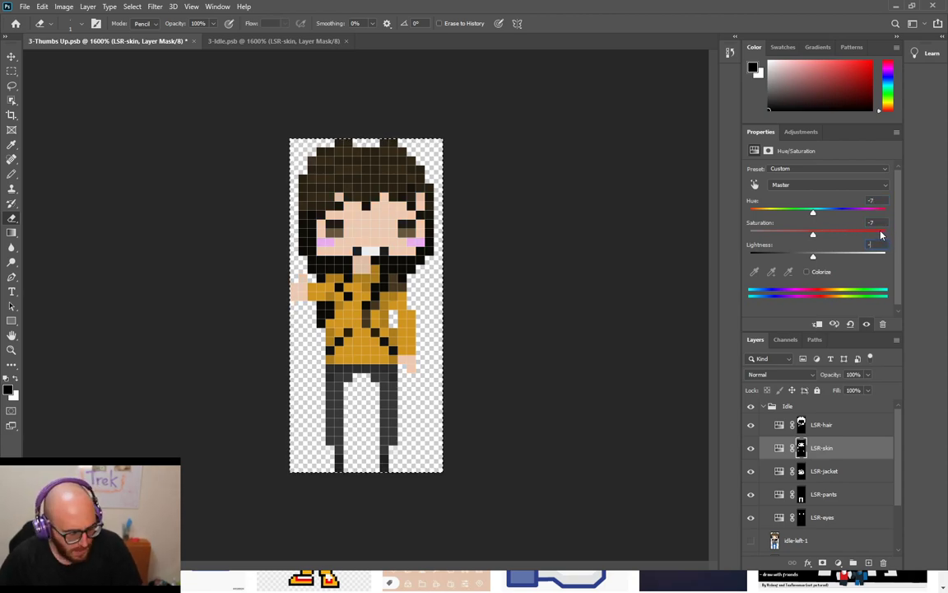
left_click(876, 221)
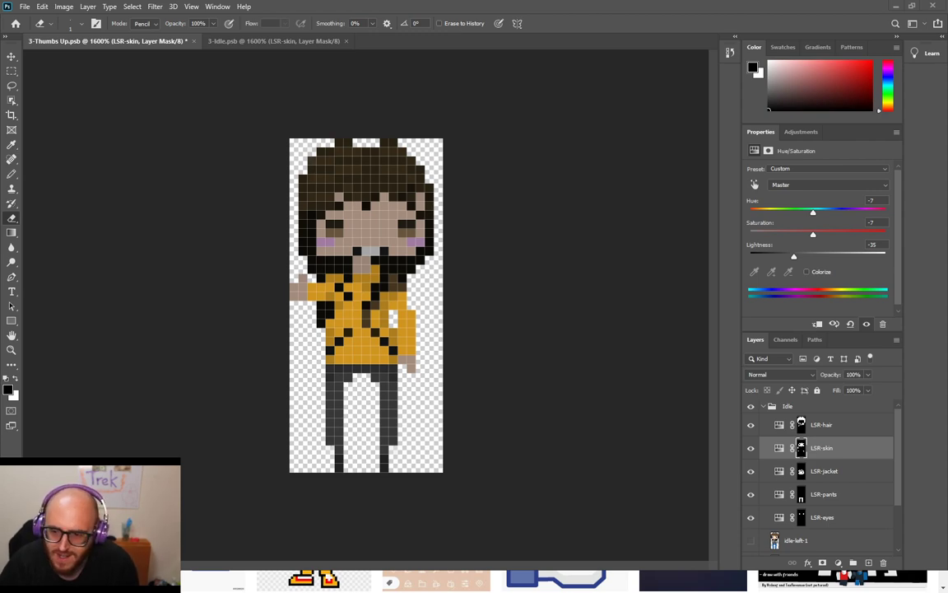
Inspect the Hue/Saturation values of the LSR-jacket layer in 3-Idle.psb
left_click(254, 41)
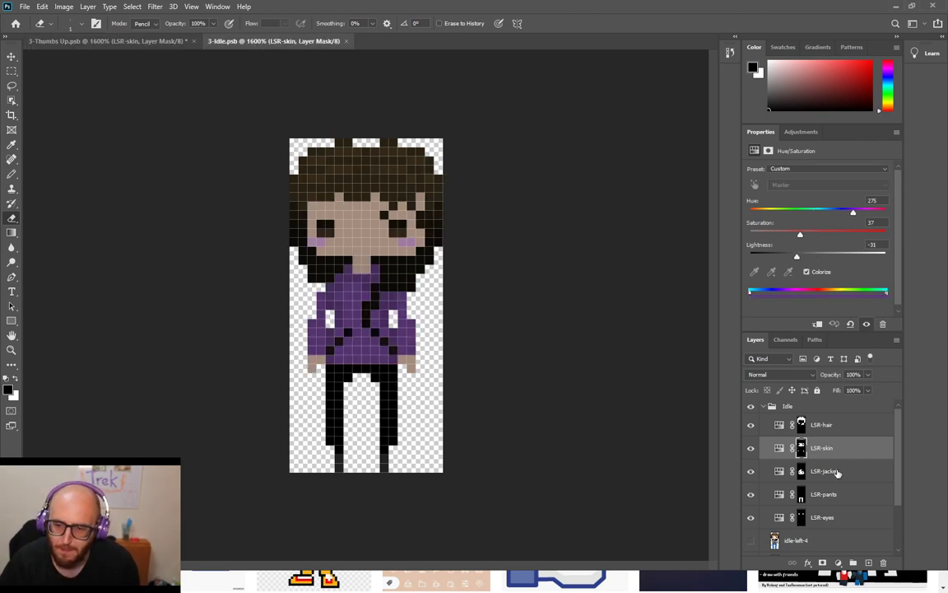
left_click(823, 471)
left_click(874, 244)
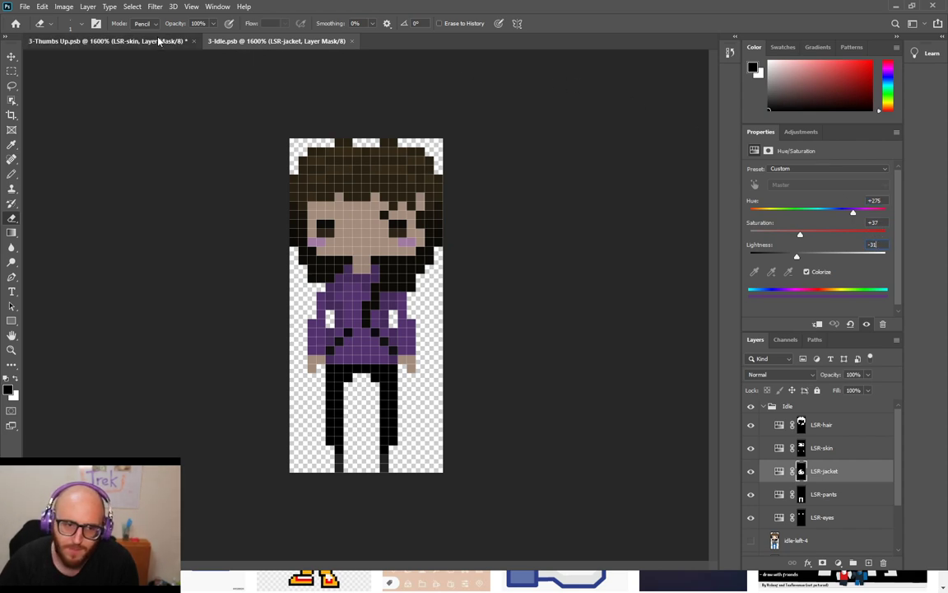
In 3-Thumbs Up.psb, set the LSR-jacket adjustment to hue 275, saturation 37 and lightness 31
left_click(158, 41)
left_click(823, 471)
left_click(888, 200)
type("275")
key("Return")
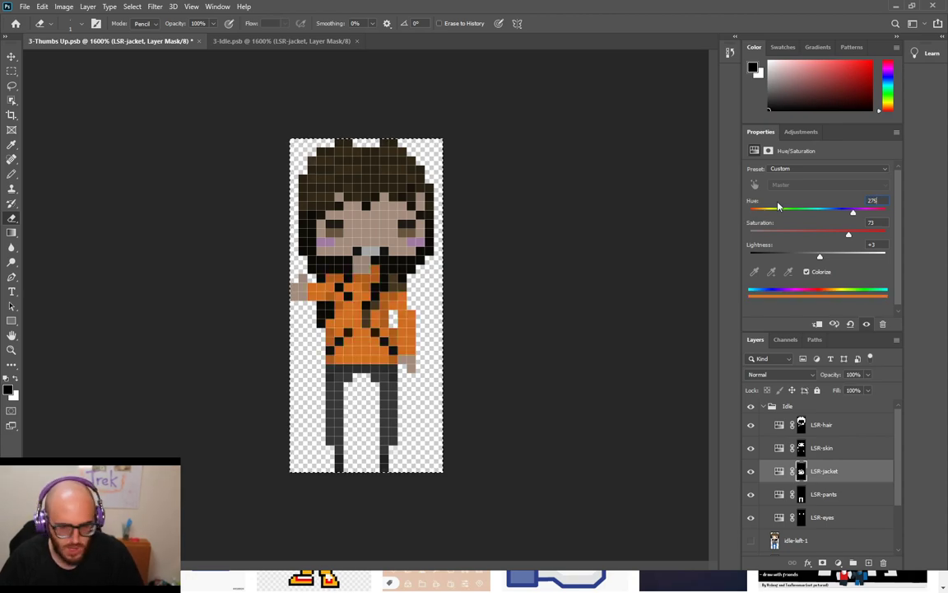
left_click_drag(849, 234, 753, 234)
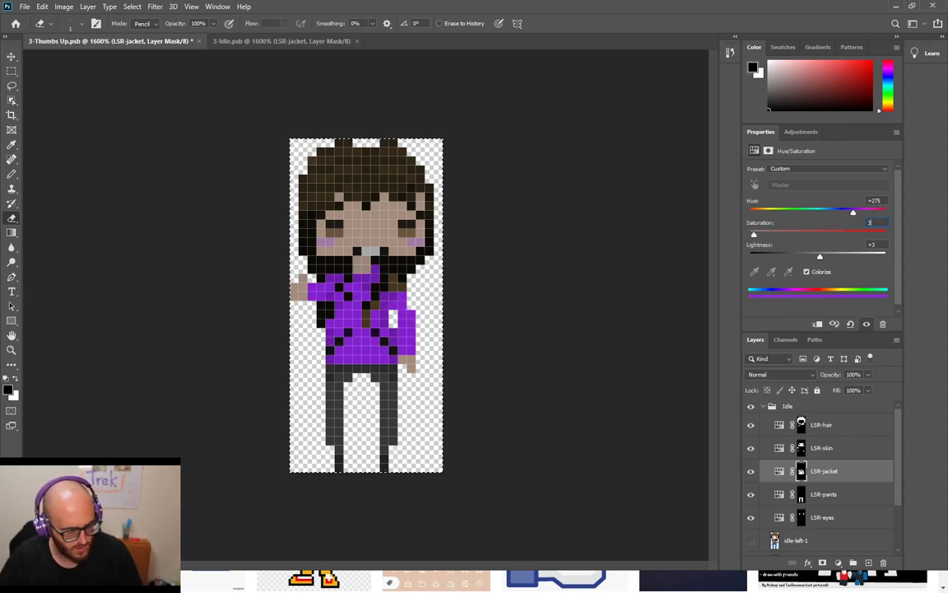
type("37")
left_click(881, 243)
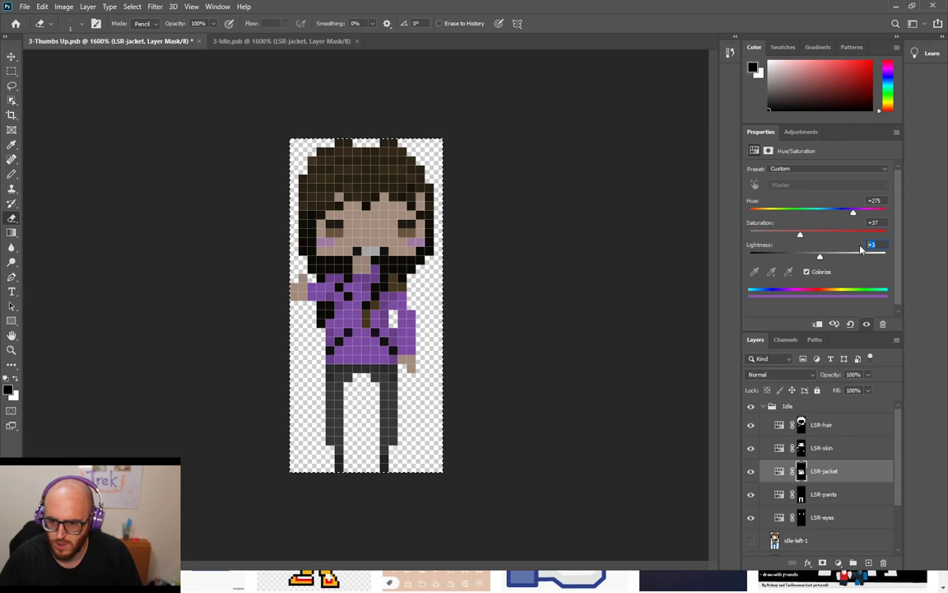
type("31")
left_click(879, 223)
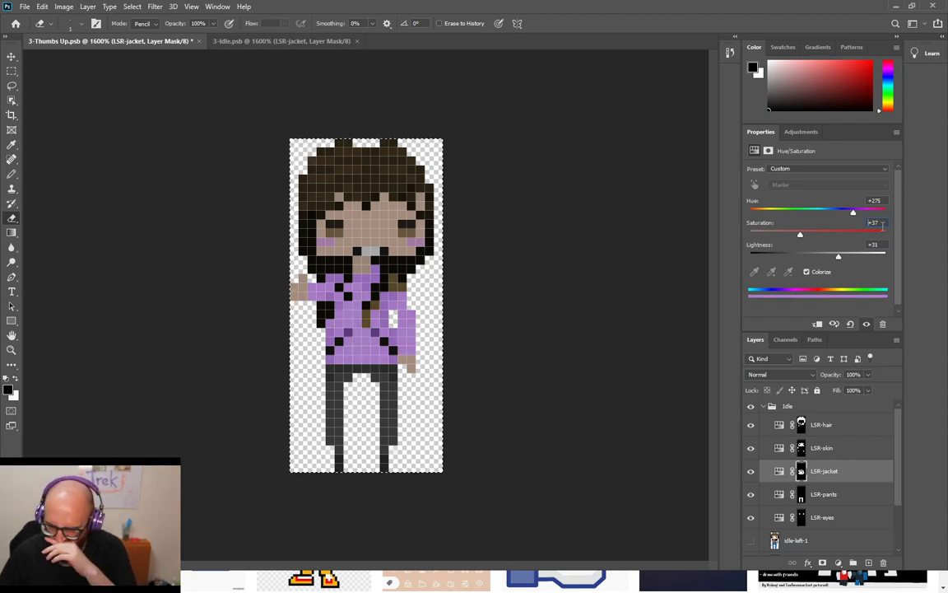
Recheck LSR-jacket in 3-Idle.psb and correct the LSR-jacket lightness in 3-Thumbs Up.psb to -31
left_click(296, 42)
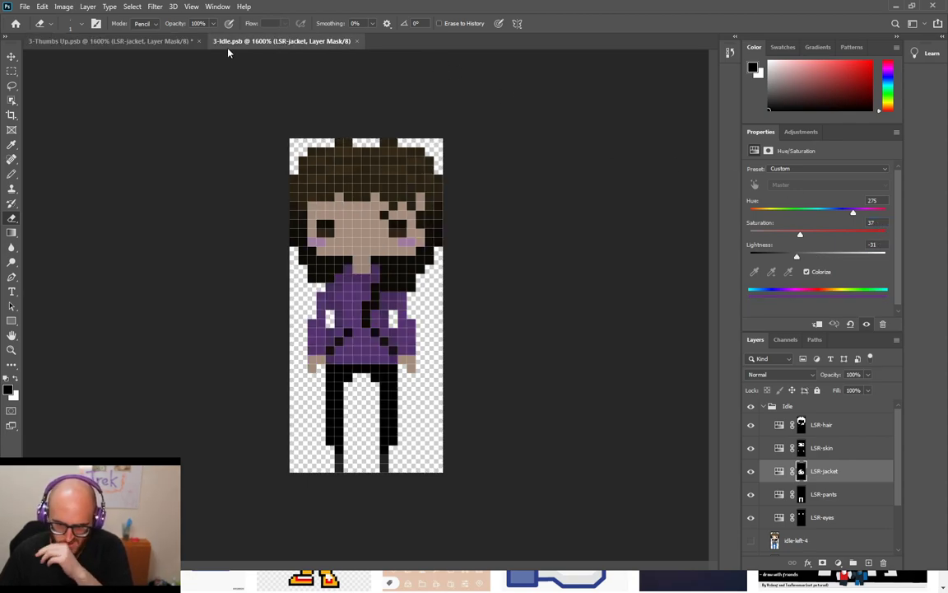
left_click(162, 40)
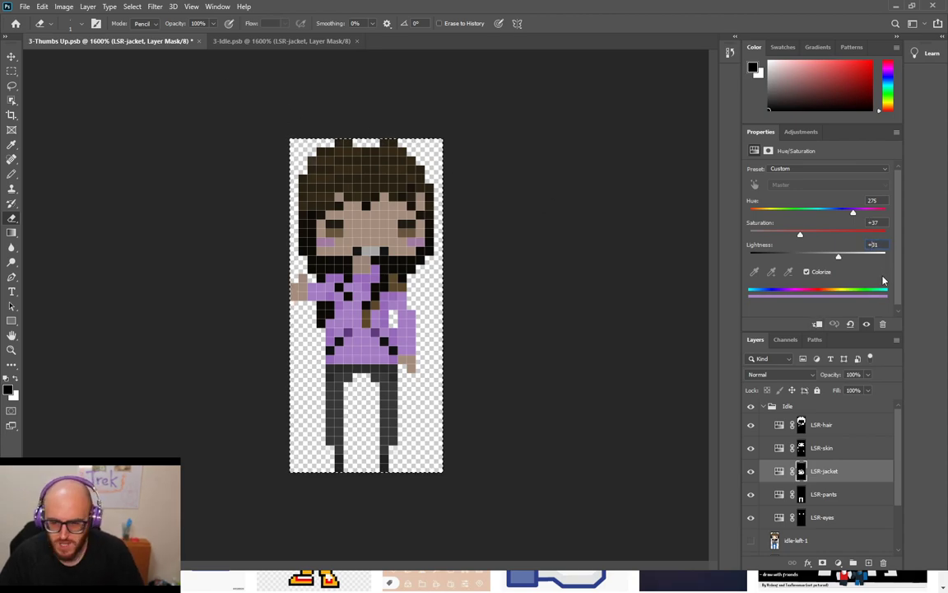
type("-31")
key("Return")
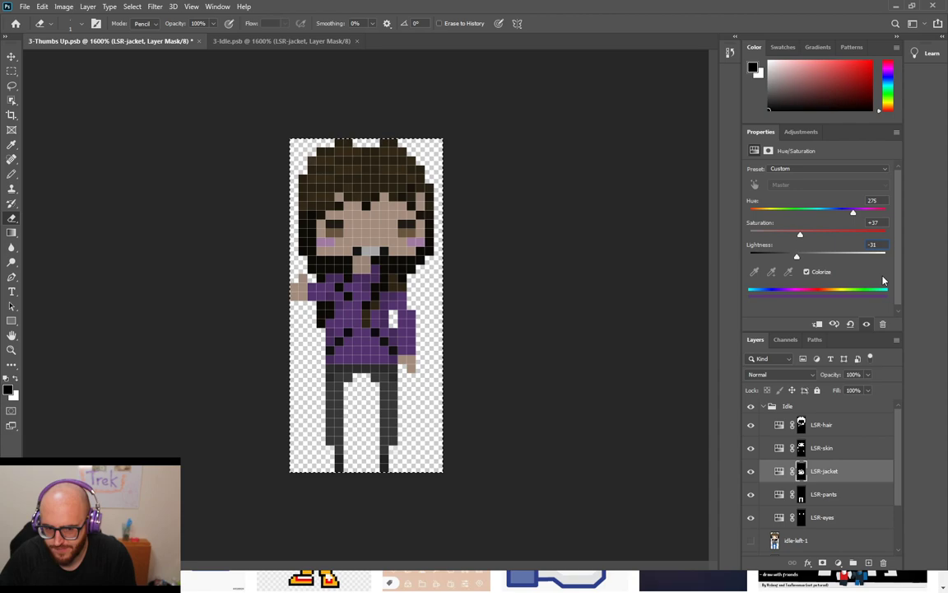
left_click(879, 222)
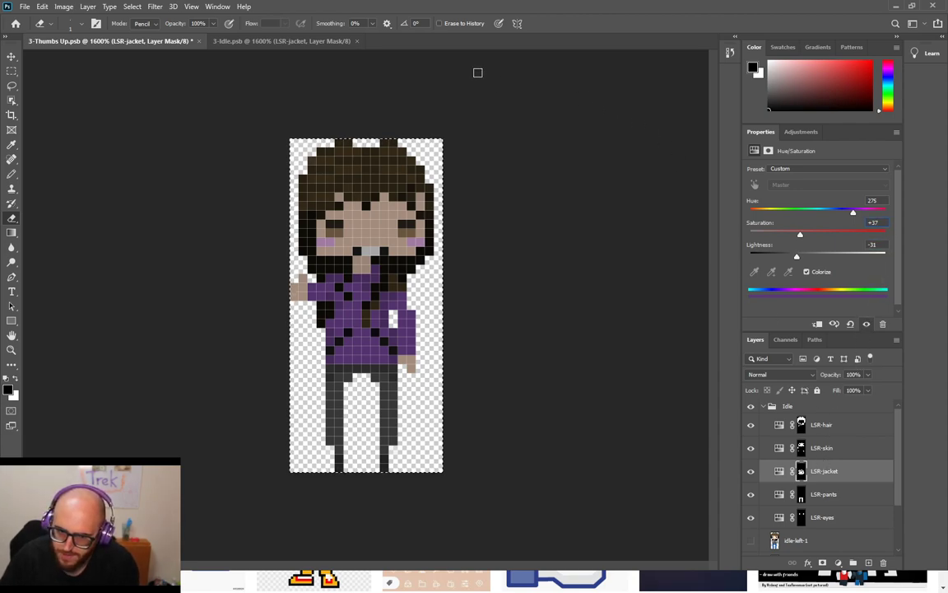
Inspect the Hue/Saturation values of the LSR-pants layer in 3-Idle.psb
left_click(302, 41)
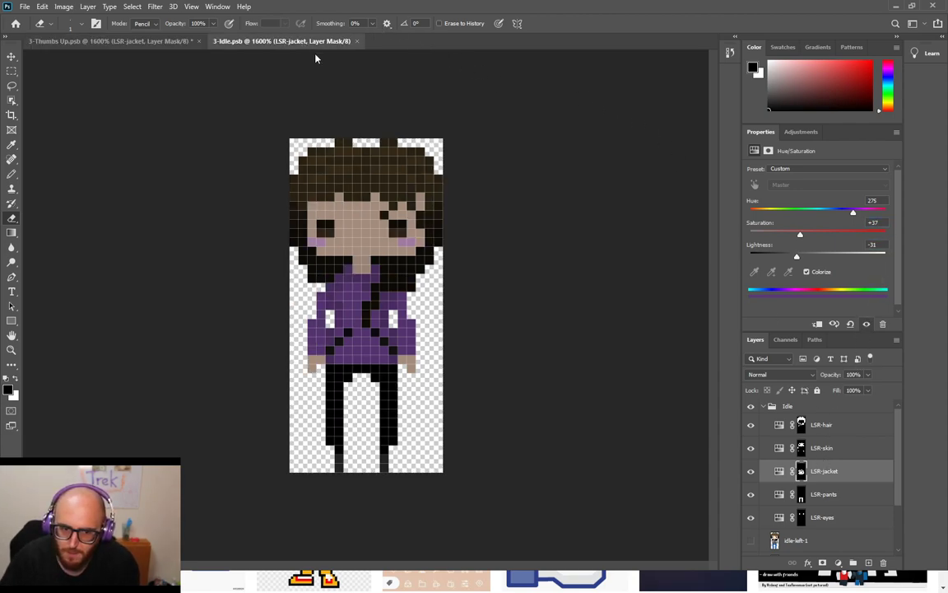
left_click(841, 500)
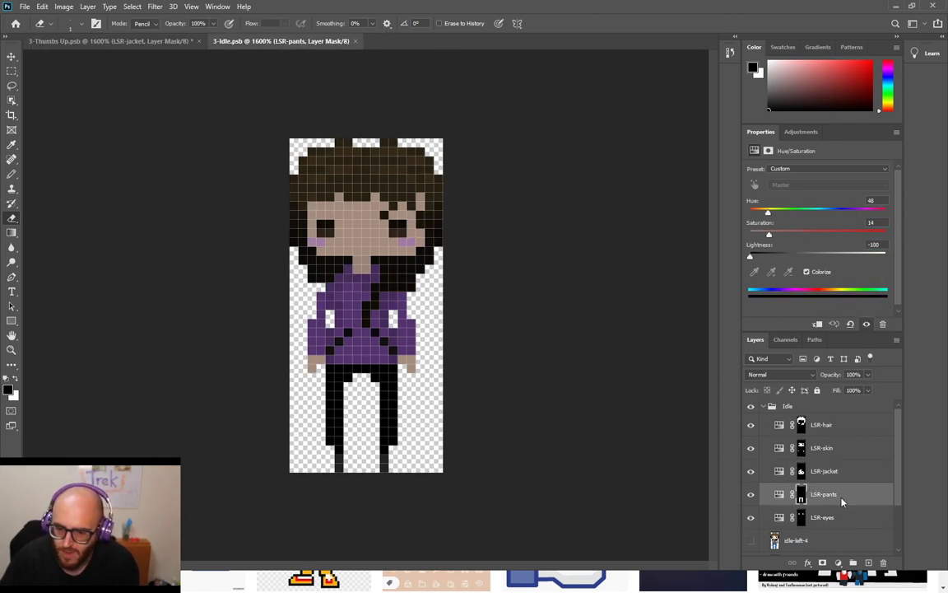
left_click(877, 221)
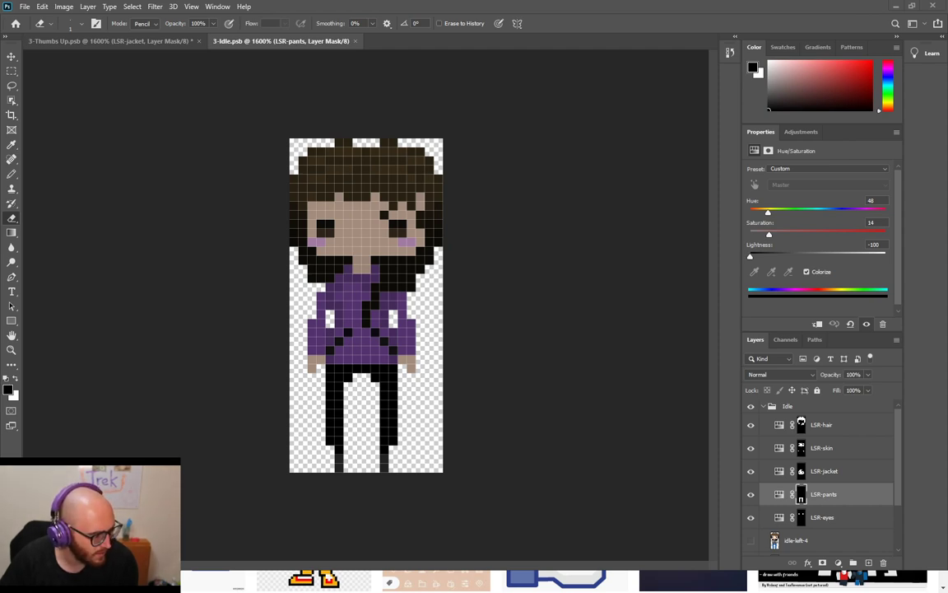
Switch to the browser and search Google for "pixel art workflow photoshop", showing all result types instead of images
key("alt+Tab")
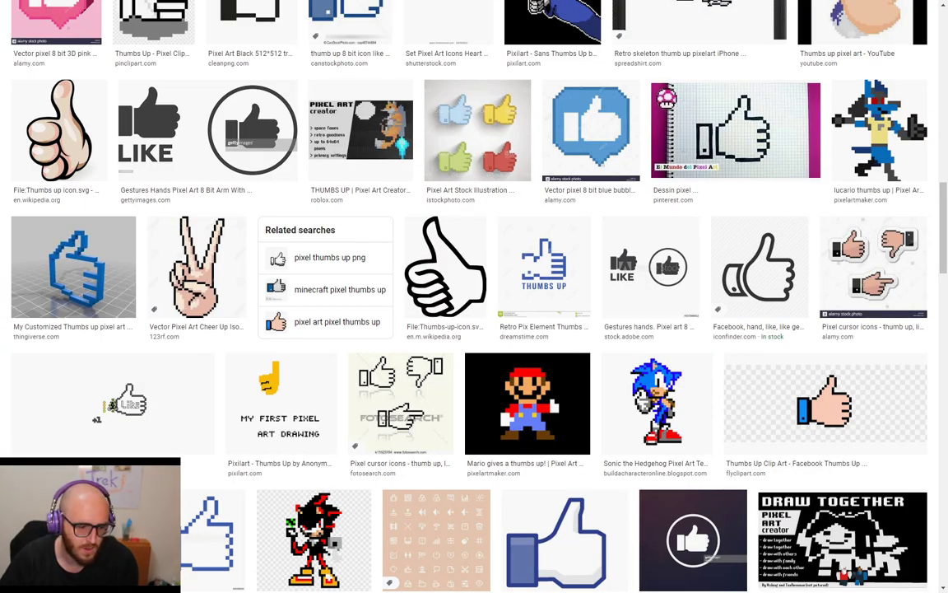
scroll(494, 173, "up", 10)
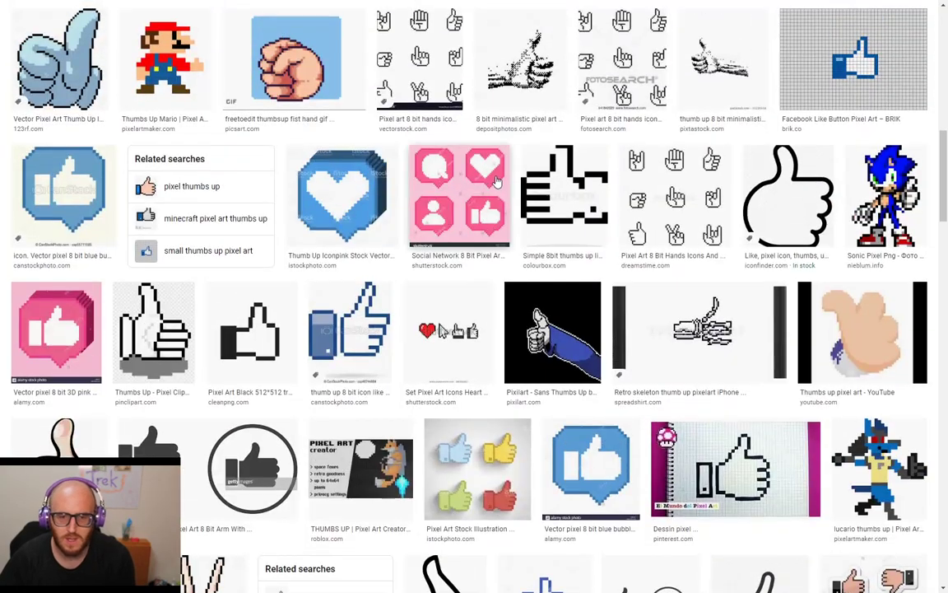
scroll(501, 178, "up", 3)
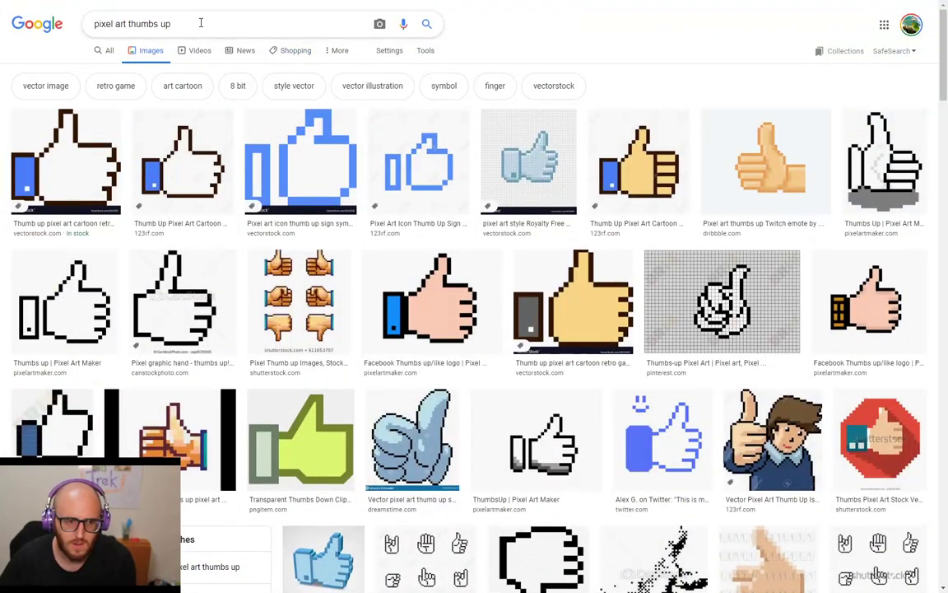
left_click_drag(197, 24, 50, 30)
type("pixel ")
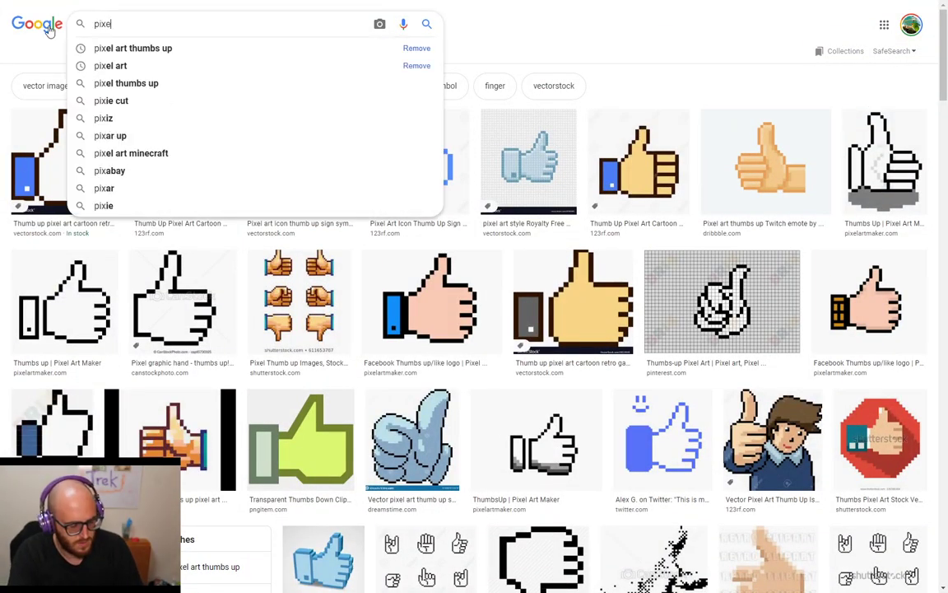
type("art w")
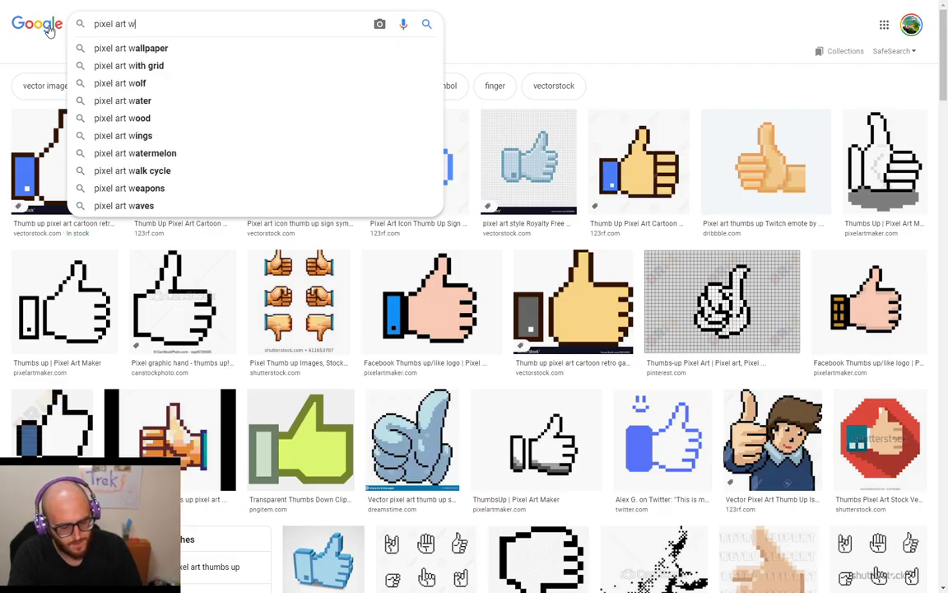
type("orkflow")
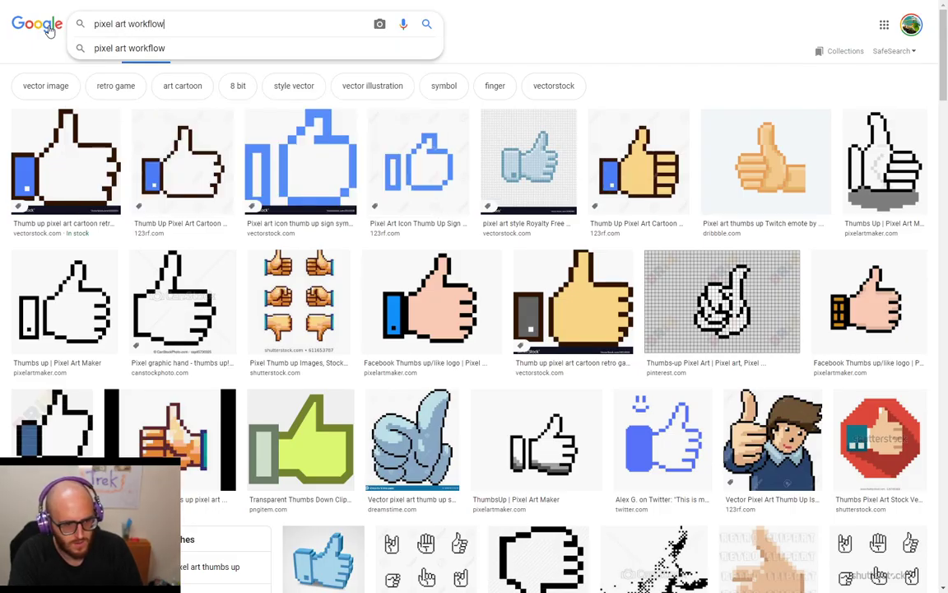
type(" photoshop")
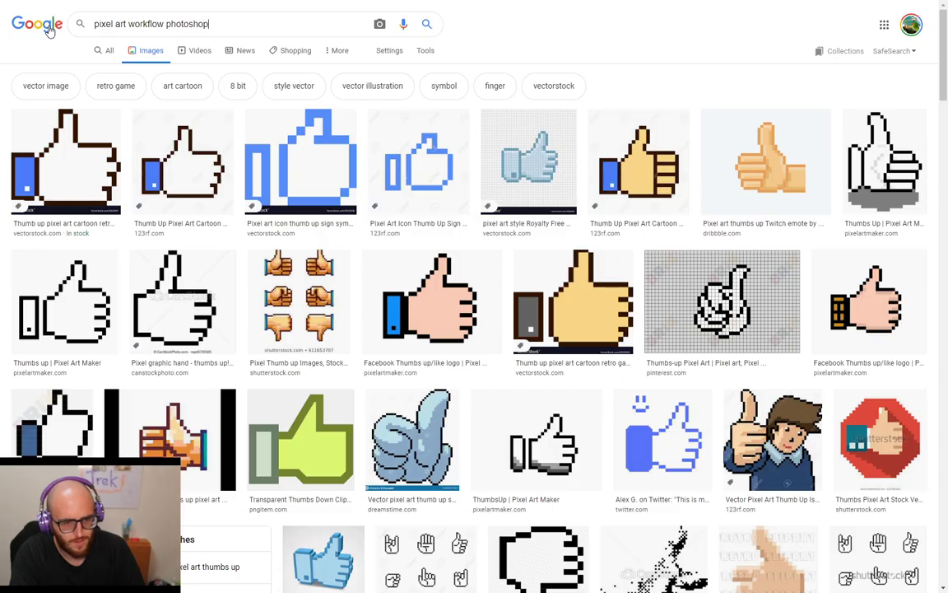
key("Return")
left_click(103, 51)
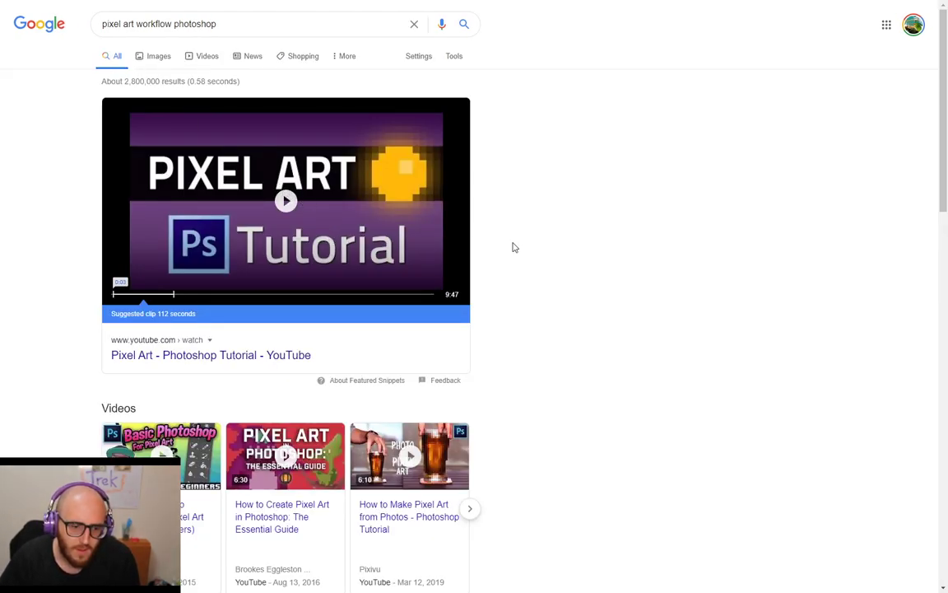
Open the CodeAhoy tutorial on configuring Photoshop for 2D pixel art from the search results
scroll(512, 248, "down", 1)
scroll(512, 250, "down", 5)
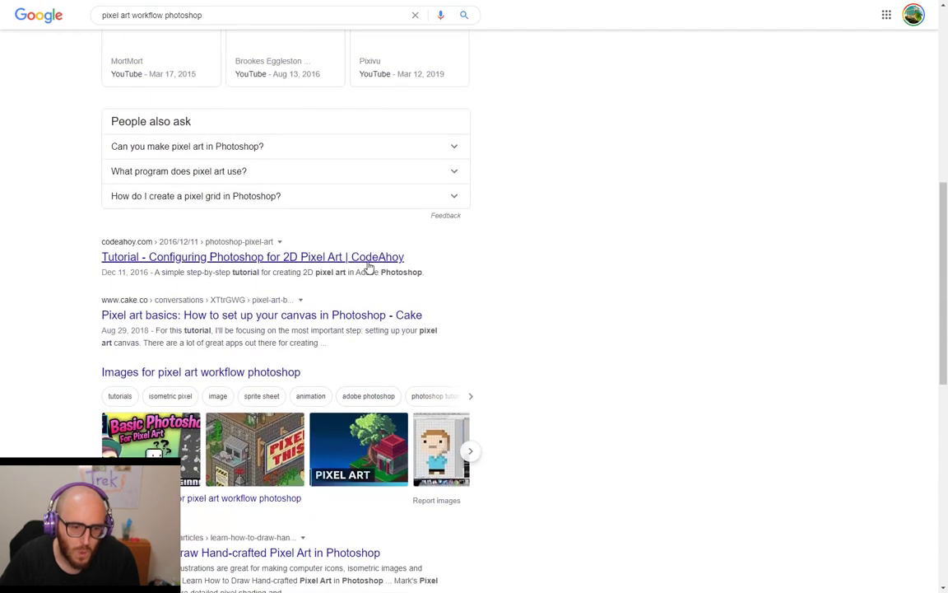
left_click(284, 260)
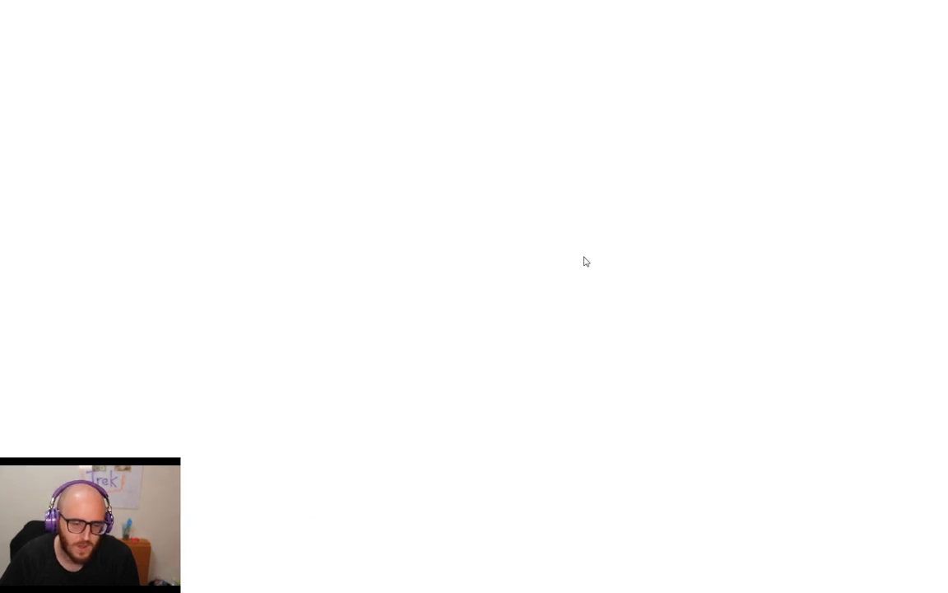
Look through the CodeAhoy article's interpolation, tool and grid setup steps and its comments for pixel art workflow advice
scroll(451, 258, "down", 5)
scroll(451, 257, "down", 15)
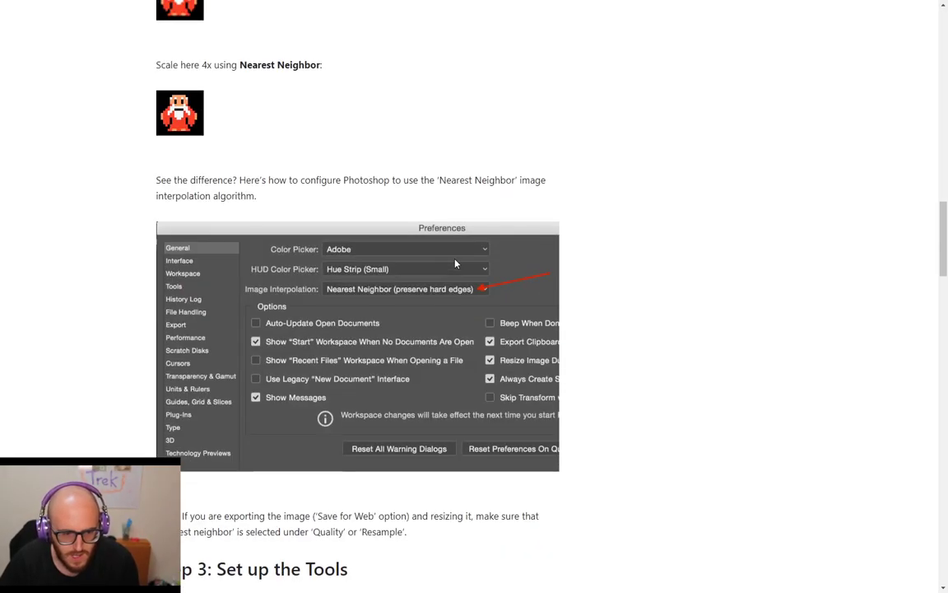
scroll(455, 263, "down", 10)
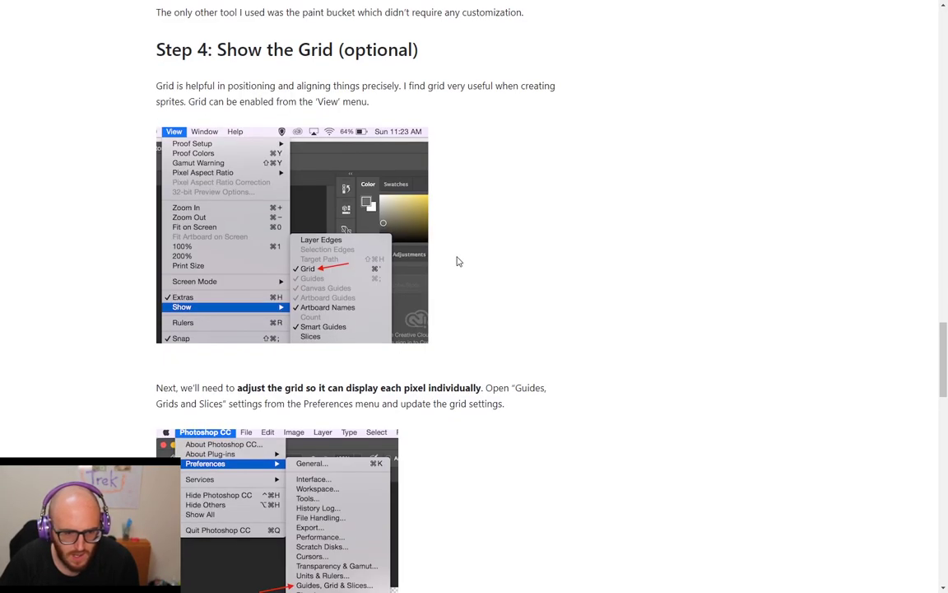
scroll(458, 261, "down", 10)
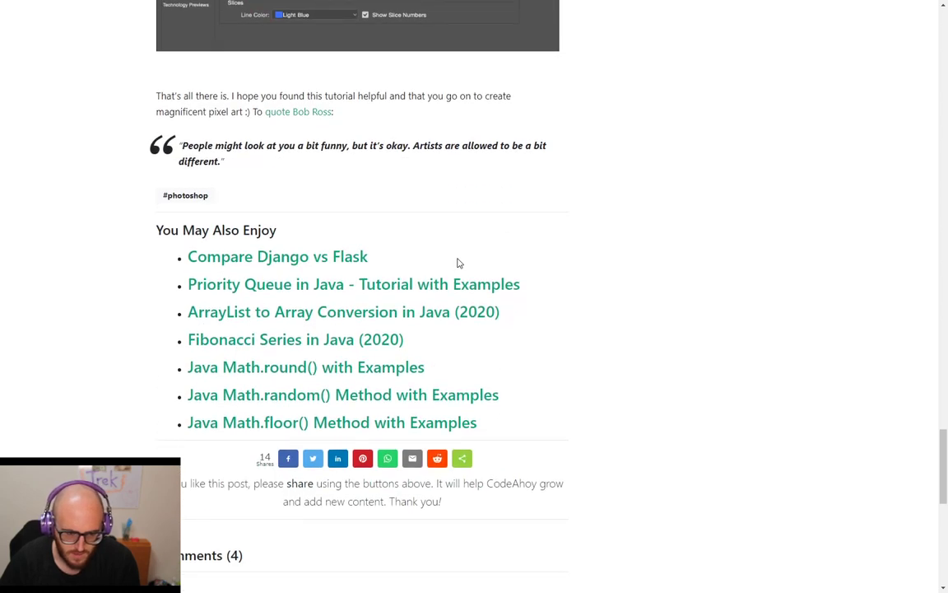
scroll(458, 263, "down", 2)
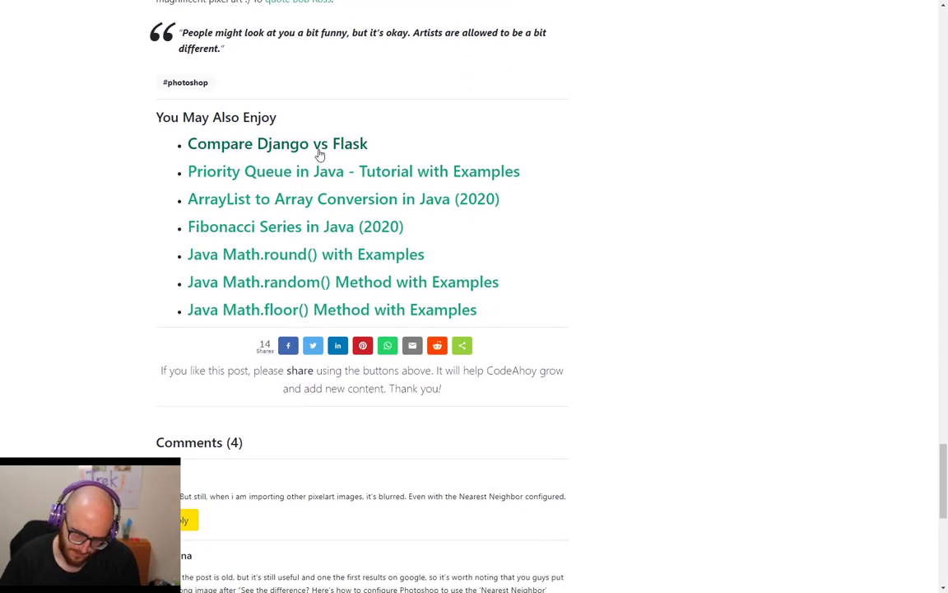
scroll(317, 152, "up", 4)
scroll(325, 172, "down", 10)
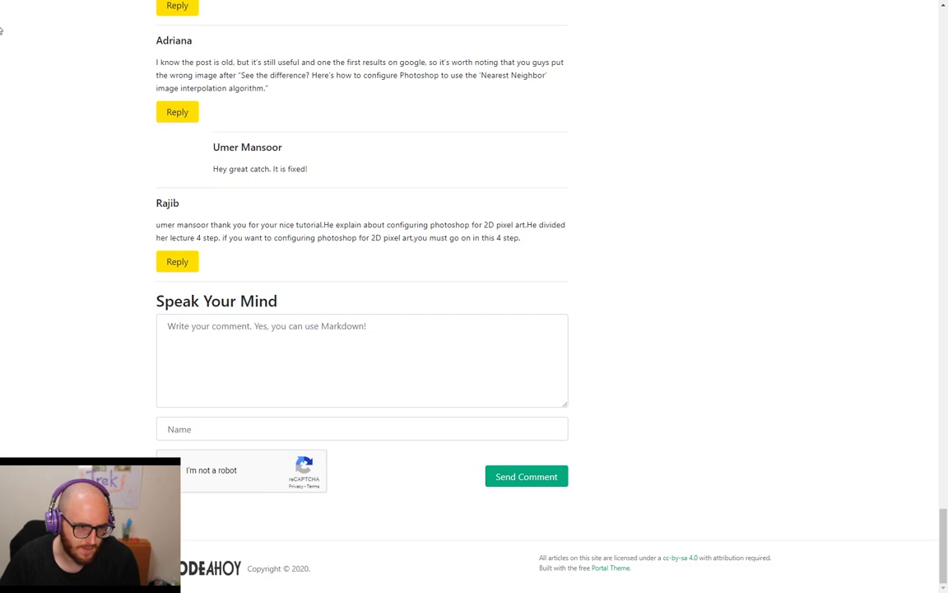
scroll(107, 121, "up", 4)
scroll(107, 121, "up", 12)
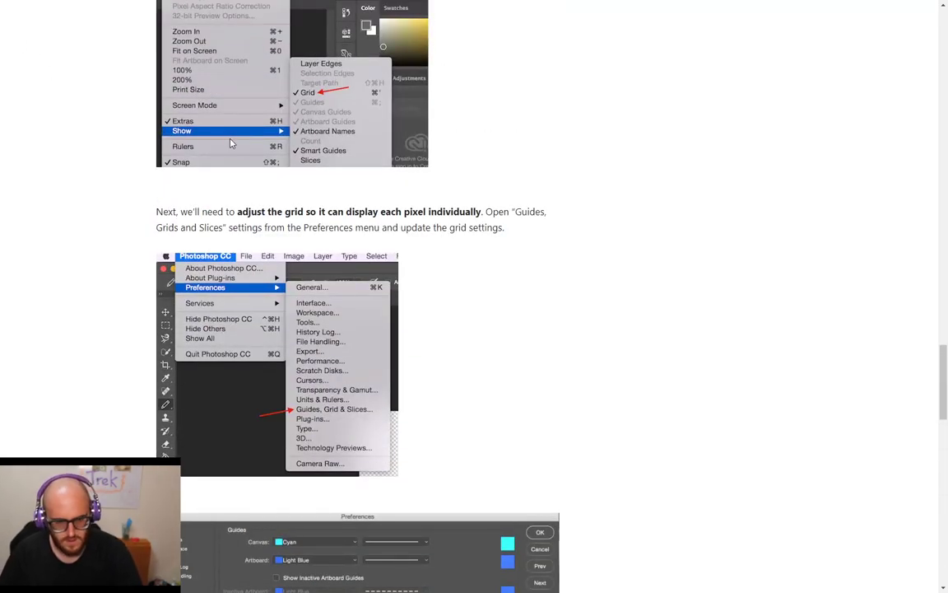
scroll(206, 123, "down", 9)
scroll(215, 125, "up", 4)
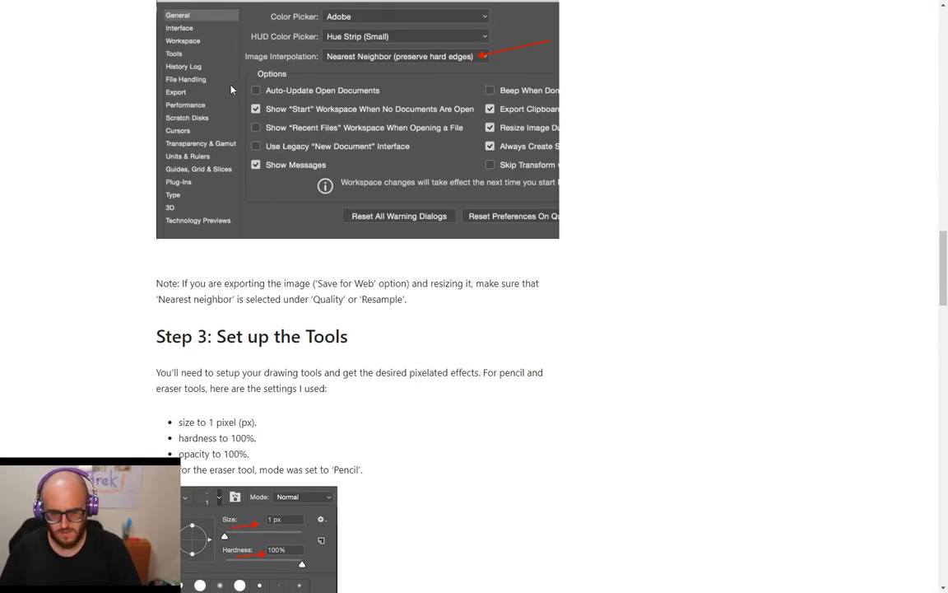
Return to the Google results and look through the remaining Photoshop pixel art tutorials
key("alt+Left")
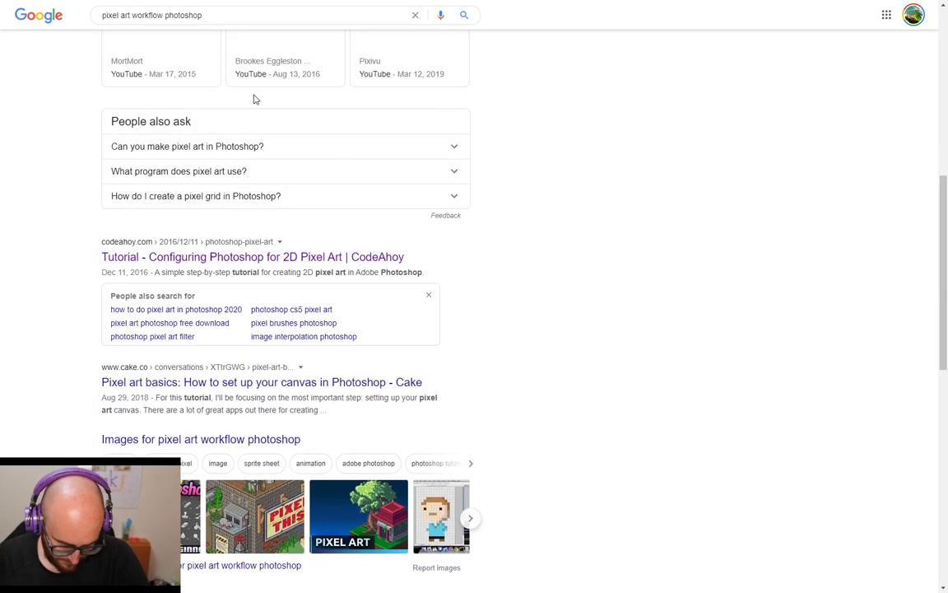
scroll(315, 189, "down", 3)
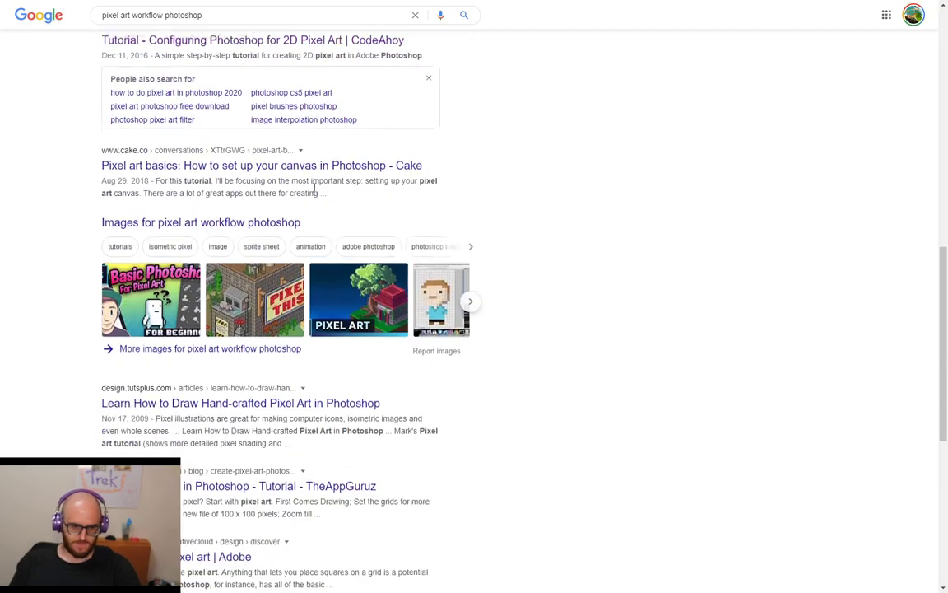
scroll(334, 222, "down", 2)
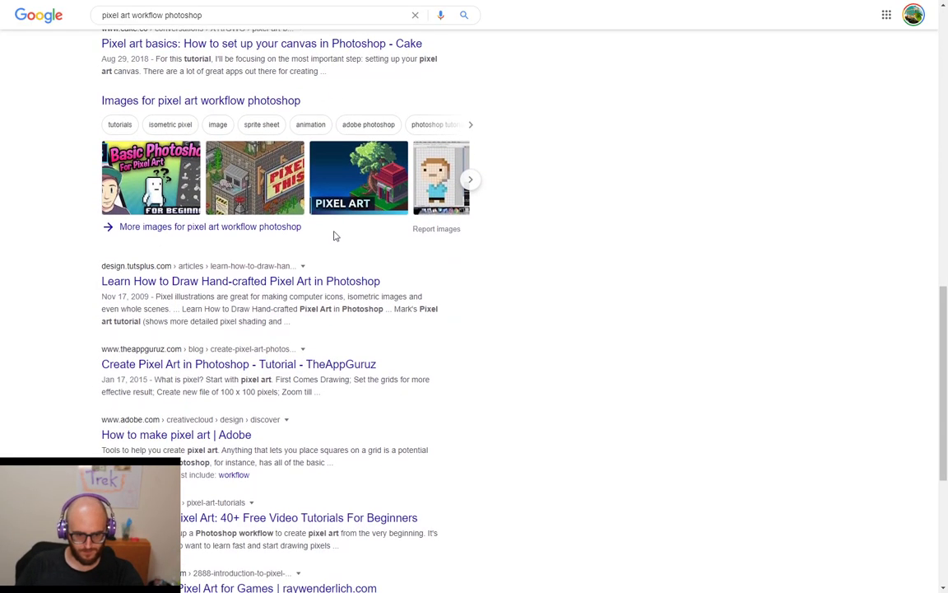
scroll(329, 245, "down", 2)
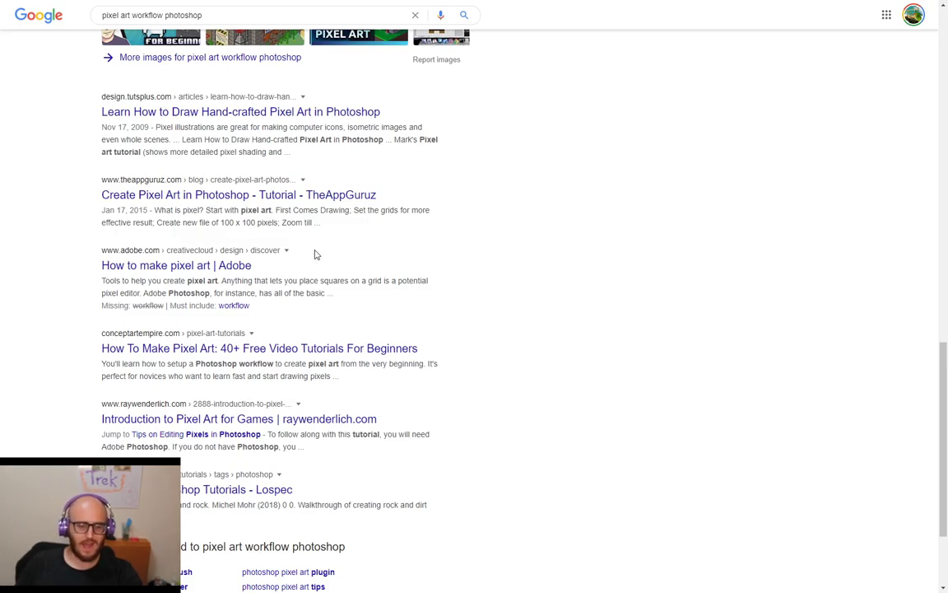
scroll(315, 254, "down", 2)
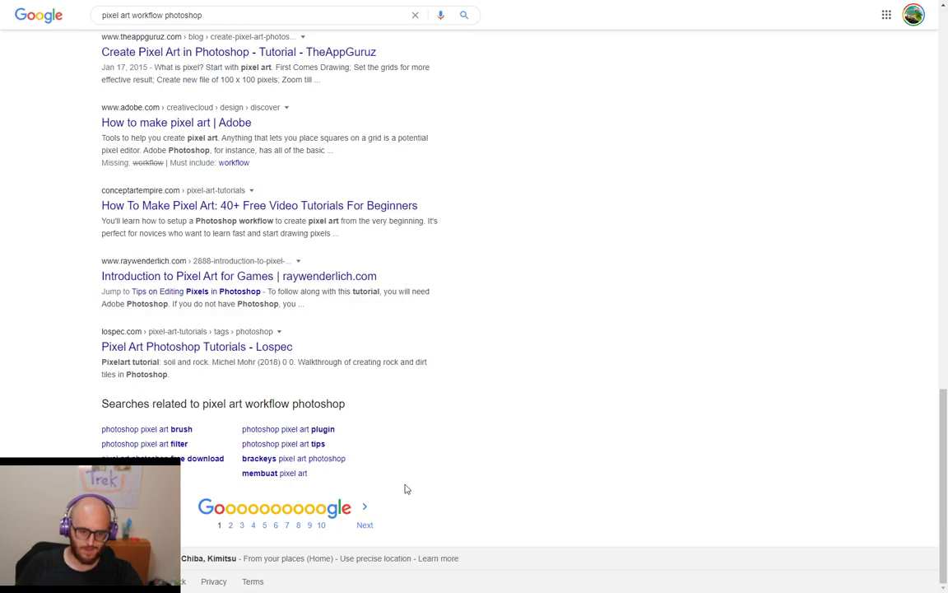
Look through the second page of Google results for Photoshop pixel art workflow tutorials
left_click(361, 520)
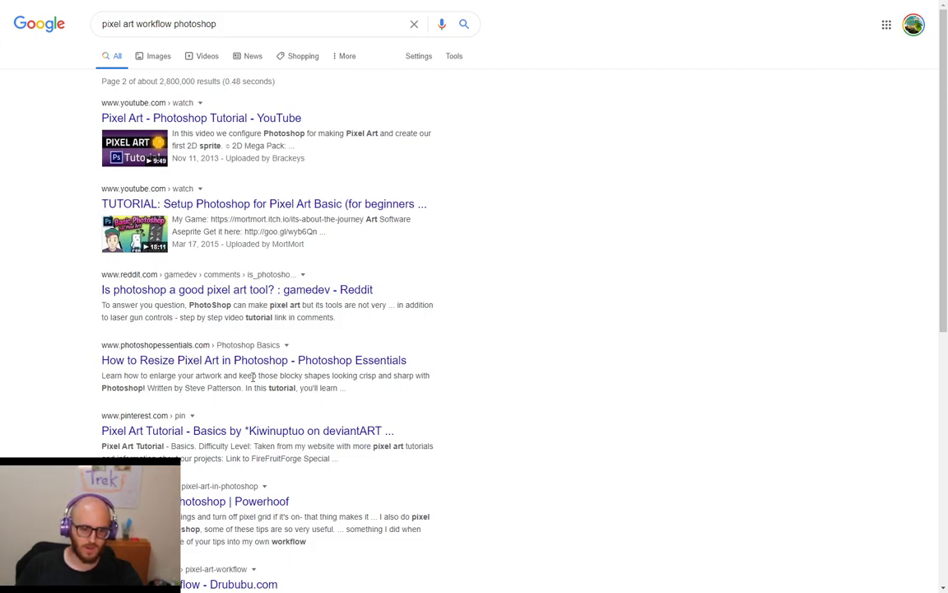
scroll(255, 387, "down", 3)
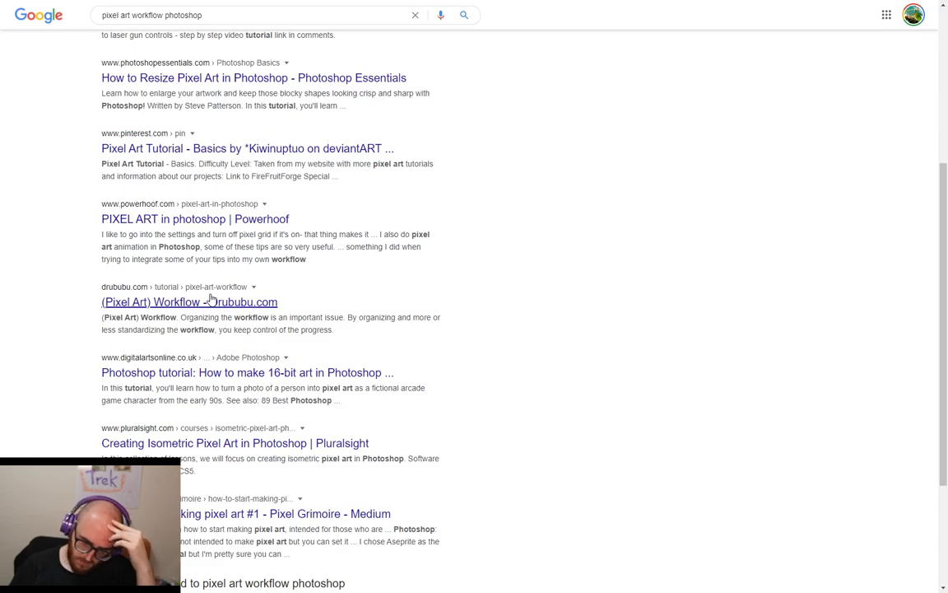
scroll(211, 298, "down", 3)
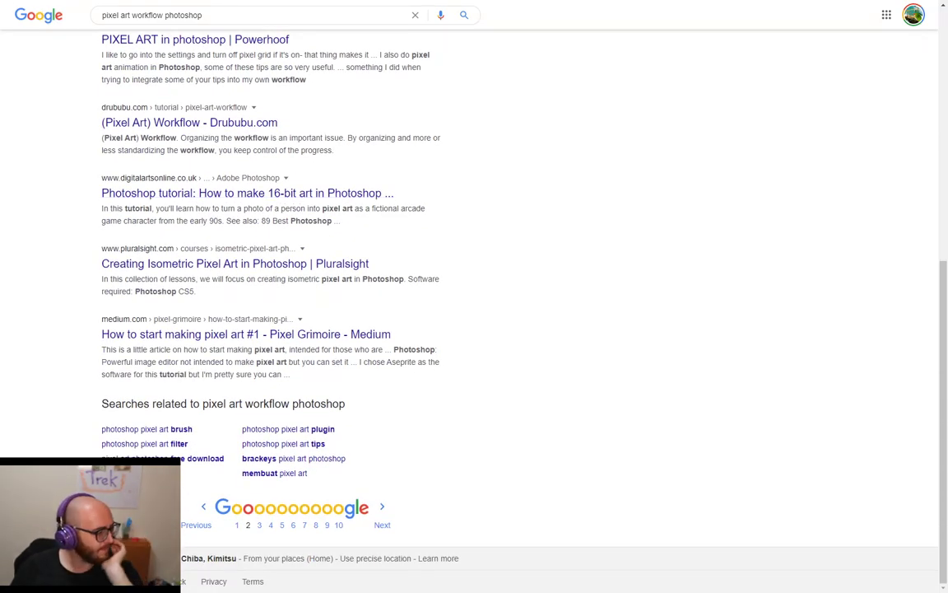
Switch to Photoshop and compare the Hue/Saturation settings of the idle sprite's LSR-pants layer with the thumbs-up sprite
key("alt+Tab")
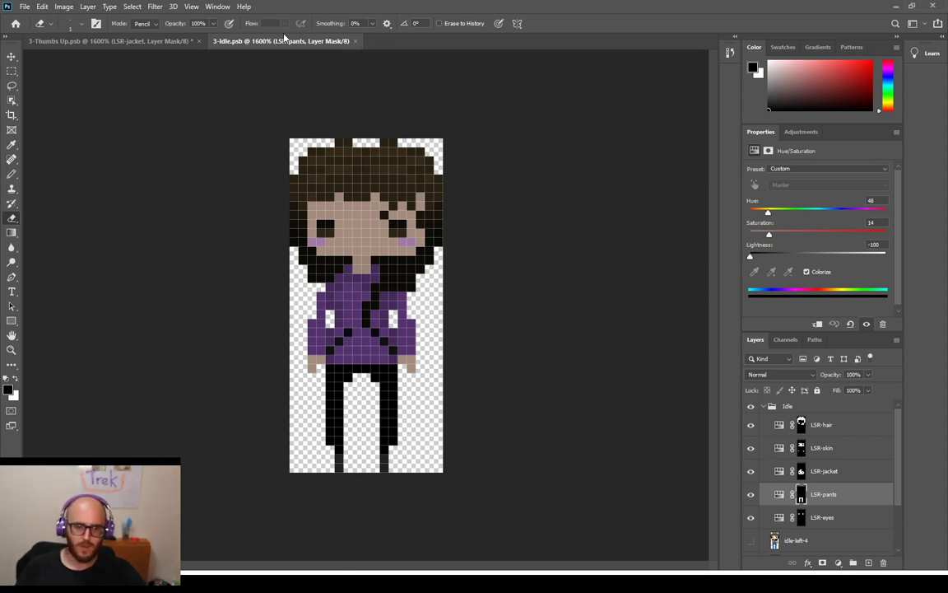
left_click(173, 41)
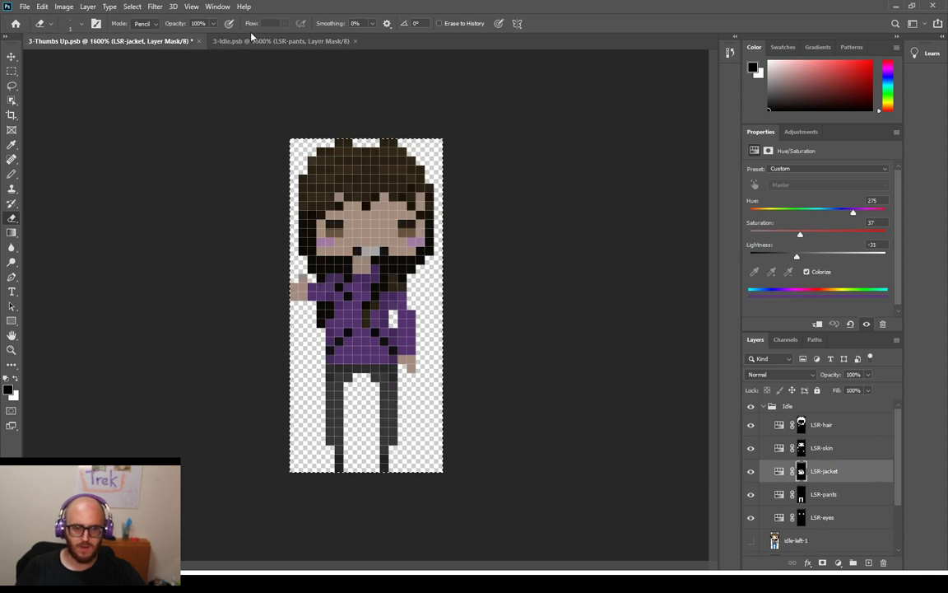
left_click(257, 41)
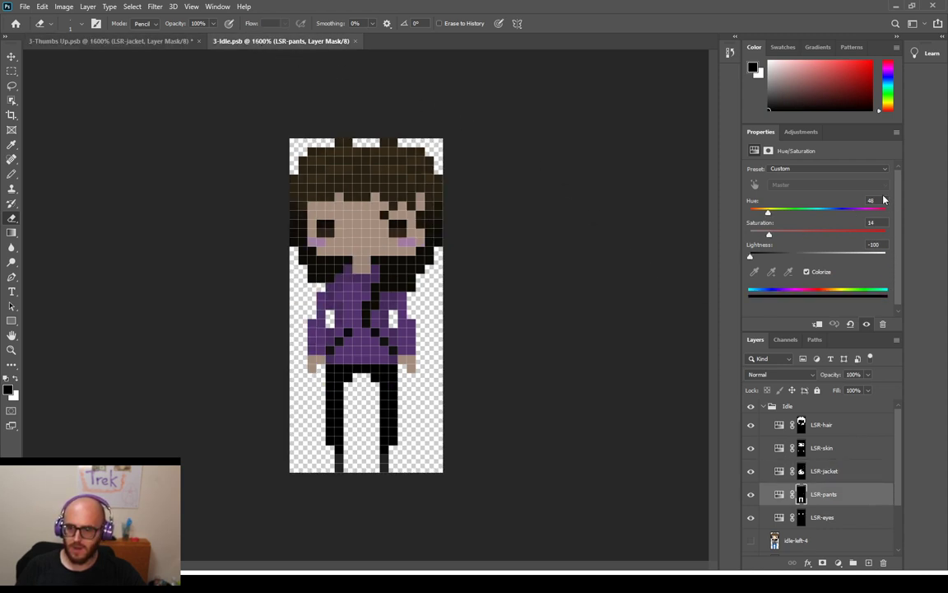
left_click(104, 40)
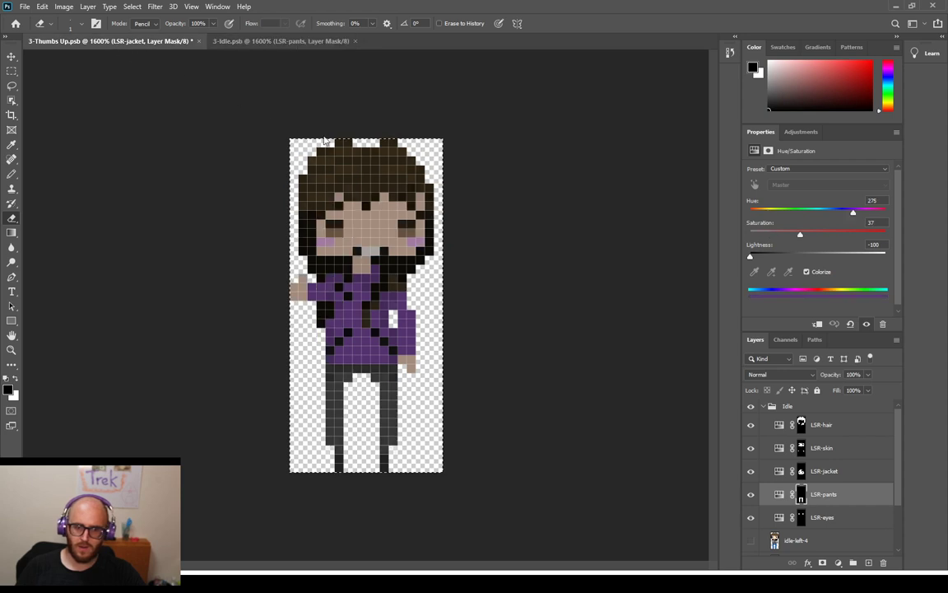
Try Hue 48, Saturation 14 and Lightness -100 on the thumbs-up sprite's LSR-jacket layer and compare with the idle sprite
left_click(777, 470)
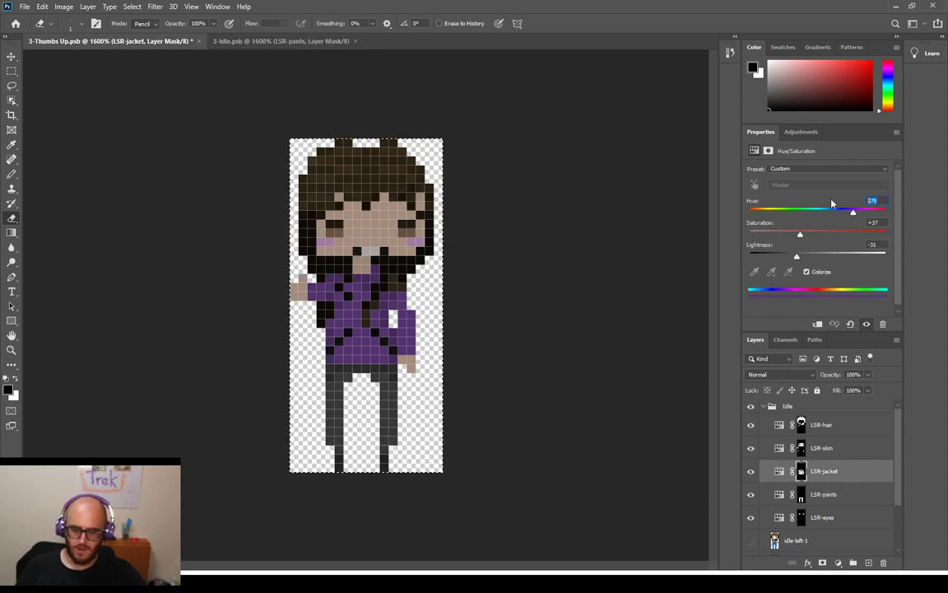
type("48")
key("Tab")
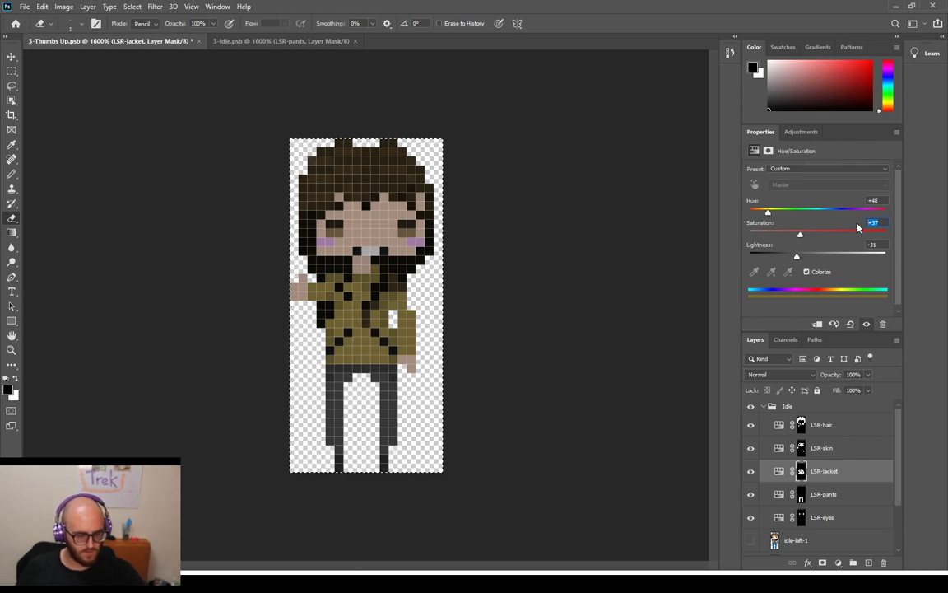
type("14")
key("Tab")
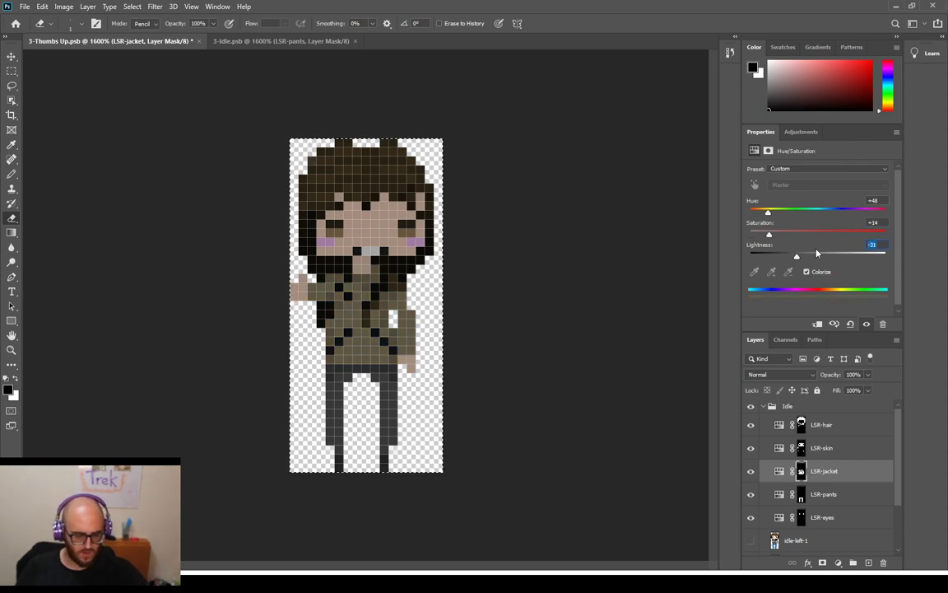
type("-100")
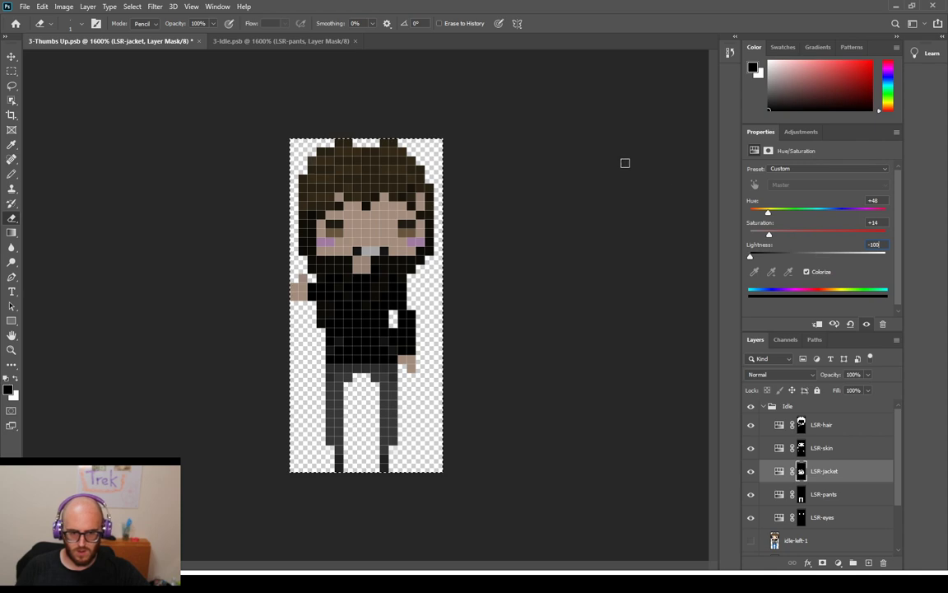
left_click(277, 43)
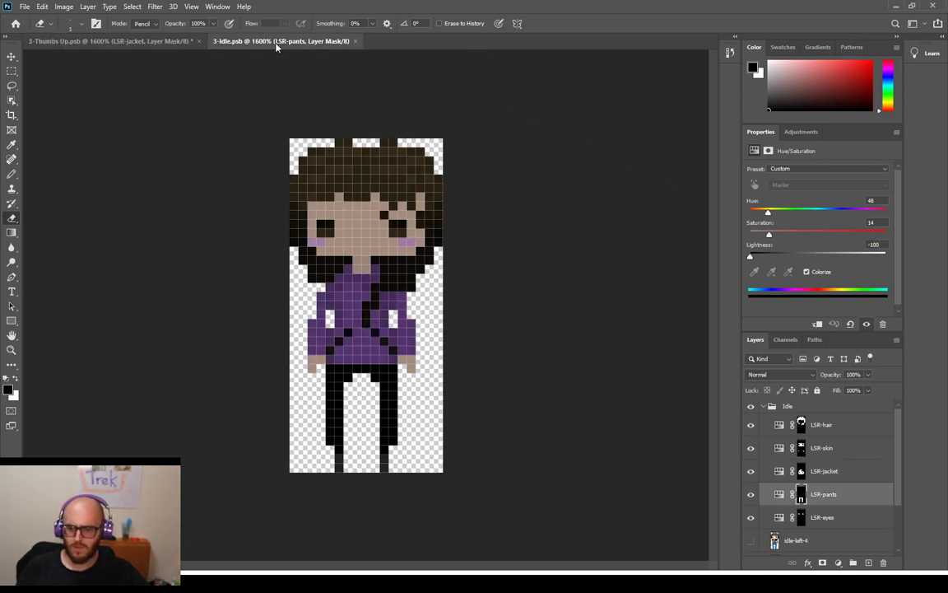
left_click(155, 46)
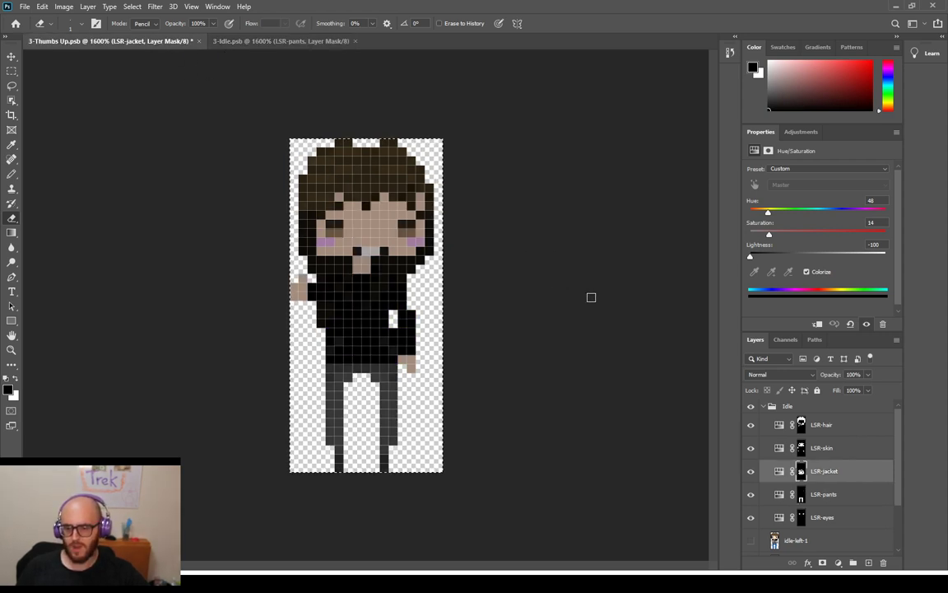
Undo the thumbs-up sprite's recent Hue/Saturation changes and try to redo the ones undone too far
key("ctrl+z")
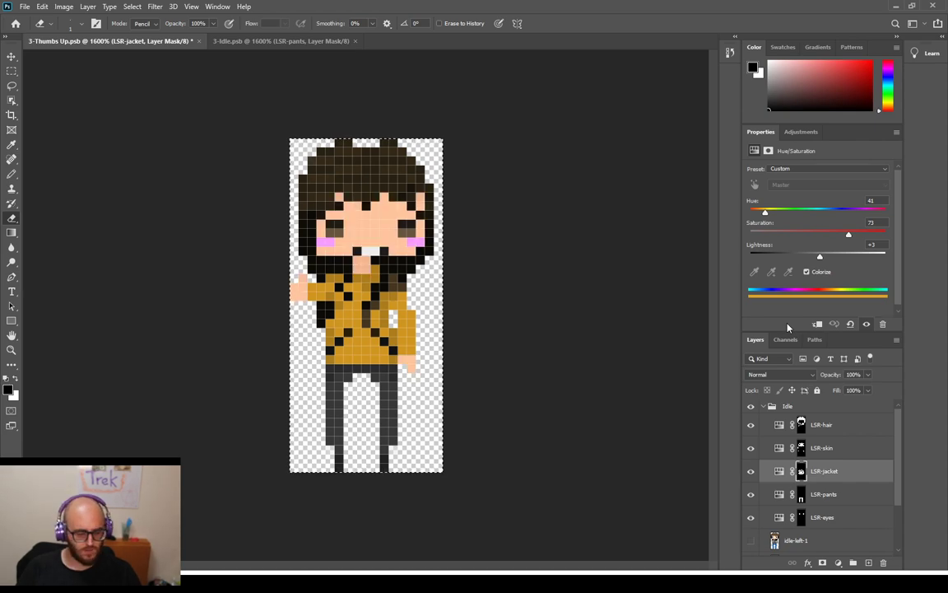
key("ctrl+y")
key("ctrl+y")
key("ctrl+y")
key("ctrl+y")
key("ctrl+y")
key("ctrl+y")
key("ctrl+y")
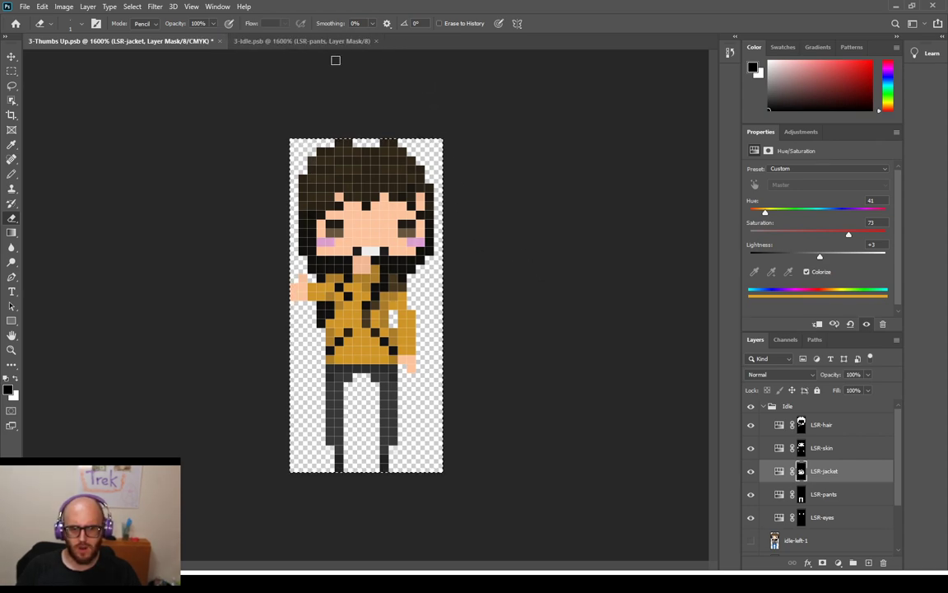
Compare the thumbs-up sprite with the idle sprite, checking the LSR-hair layer's Hue/Saturation values in both files
left_click(309, 41)
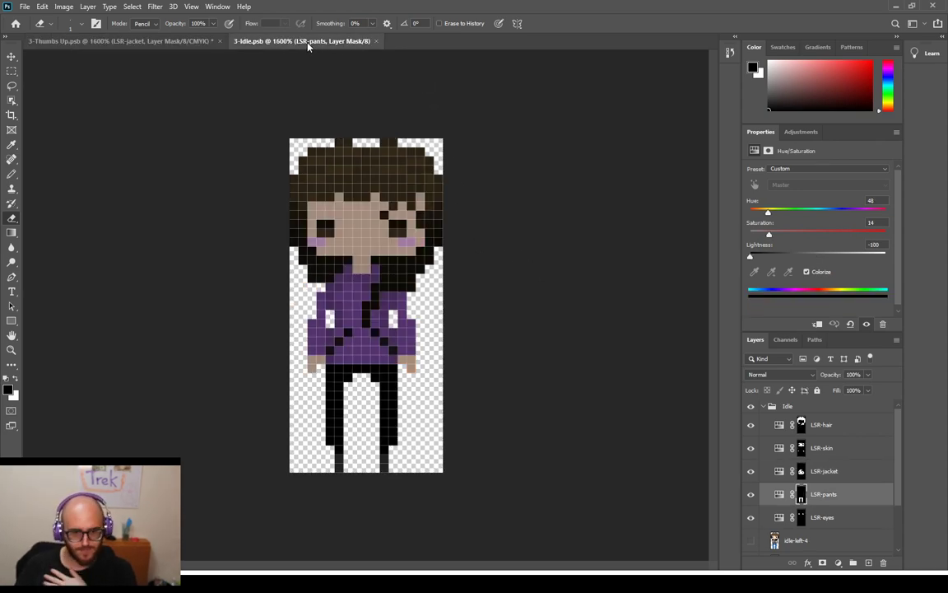
left_click(173, 46)
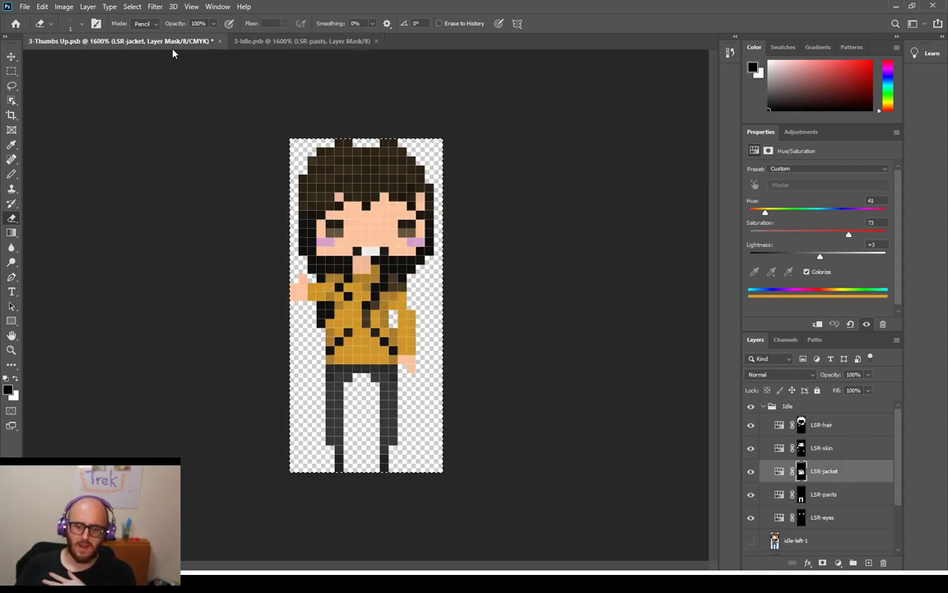
left_click(302, 41)
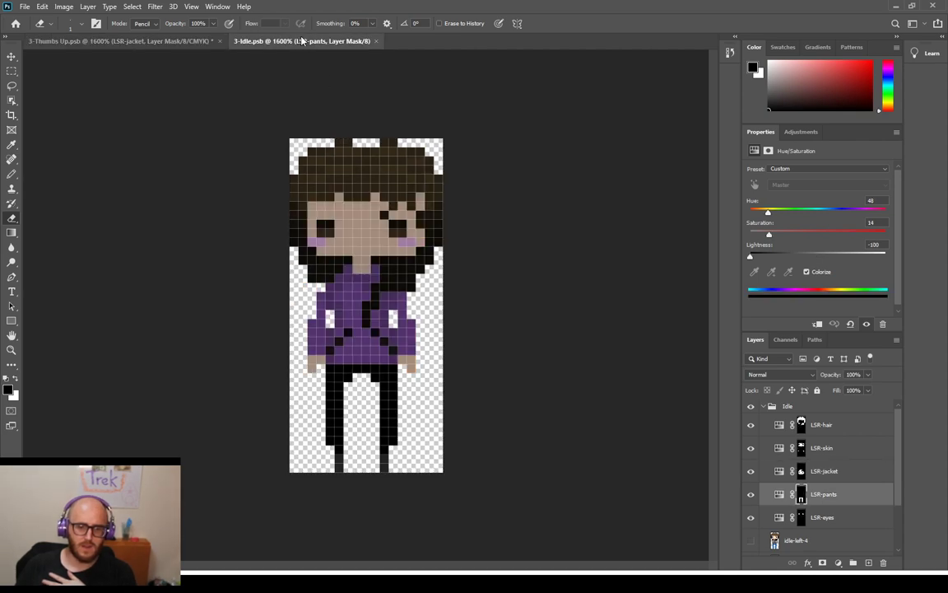
left_click(165, 40)
left_click(290, 41)
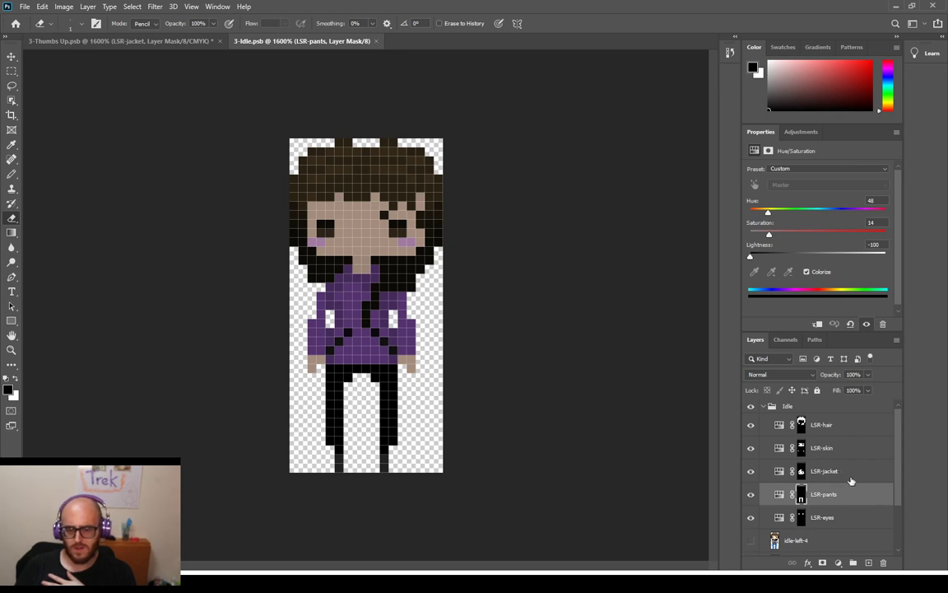
left_click(821, 425)
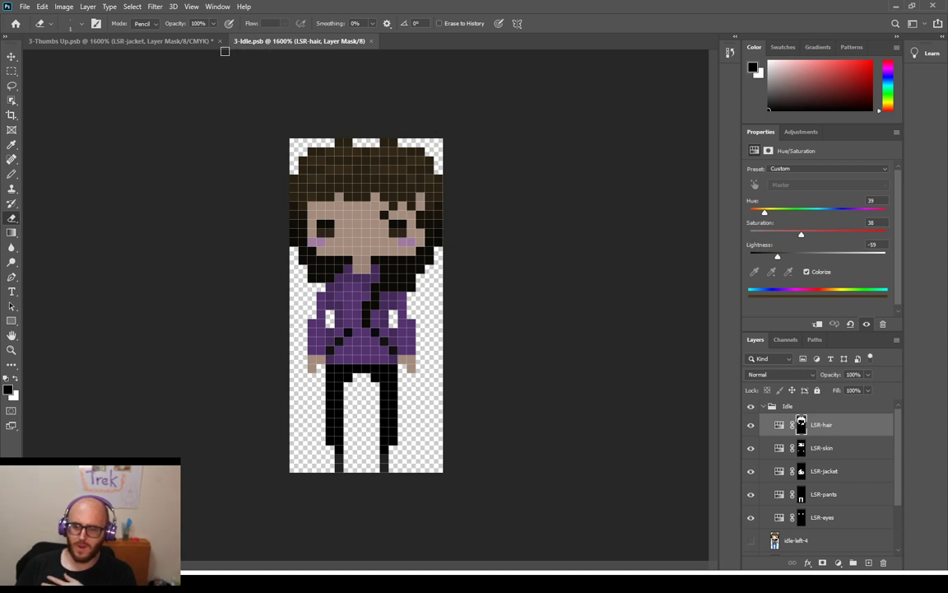
left_click(149, 42)
left_click(834, 426)
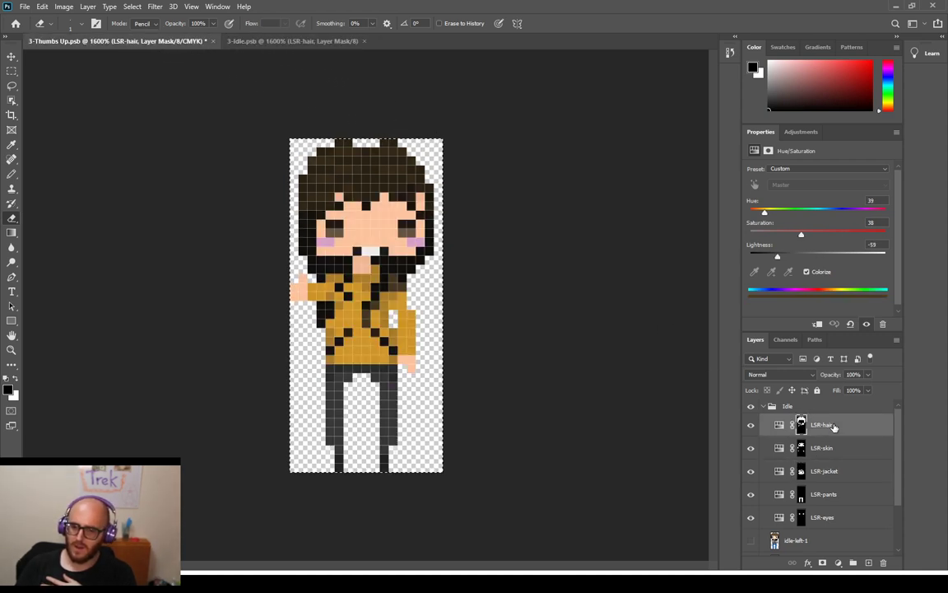
Check the idle sprite's LSR-skin values and set the thumbs-up sprite's LSR-skin layer to Saturation -7 and Lightness +35
left_click(821, 448)
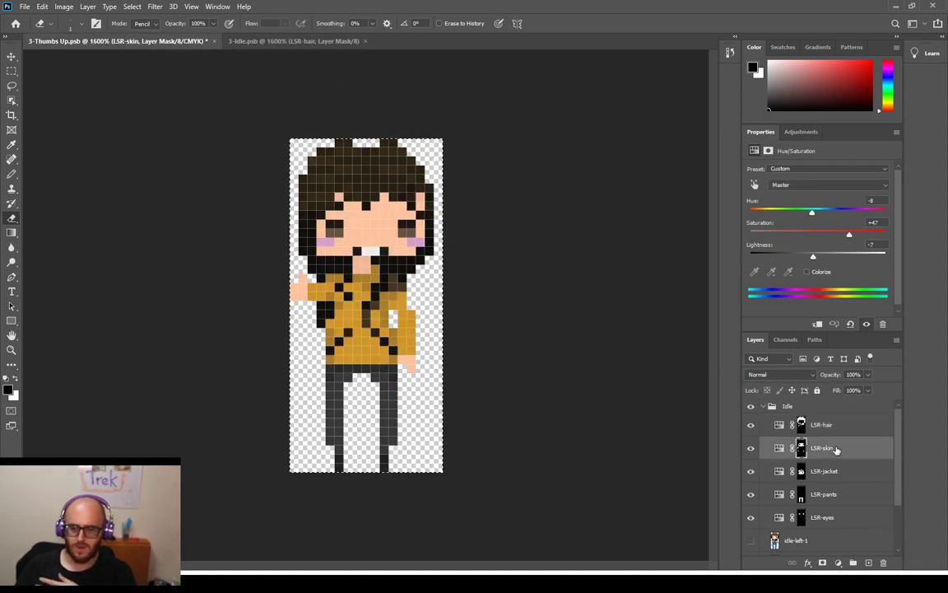
left_click(285, 43)
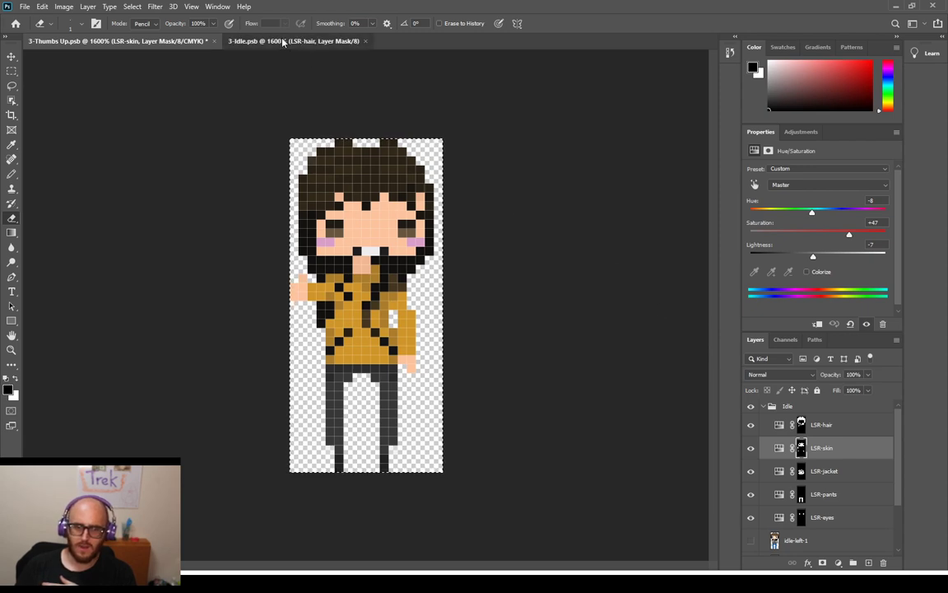
left_click(824, 450)
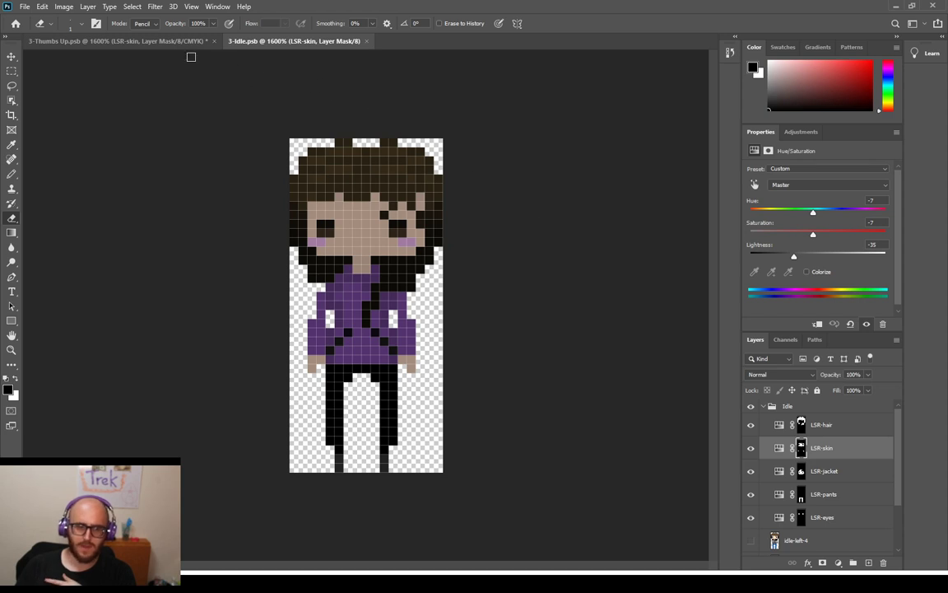
left_click(179, 41)
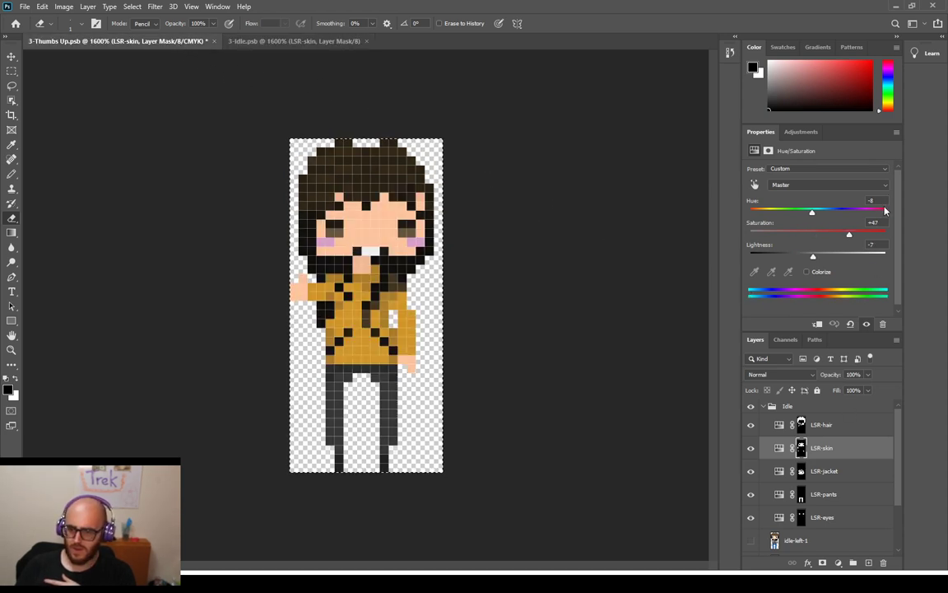
type("-7")
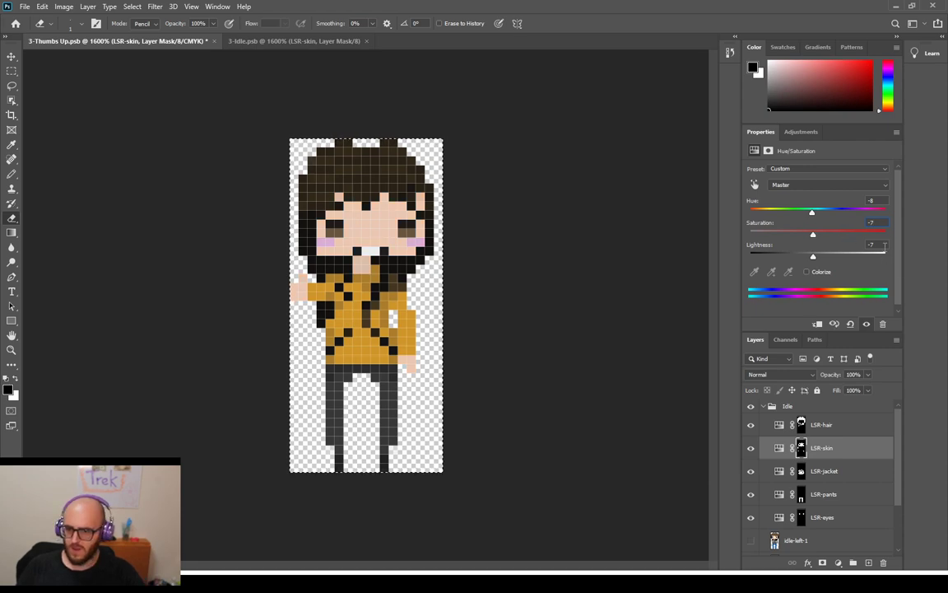
type("+35")
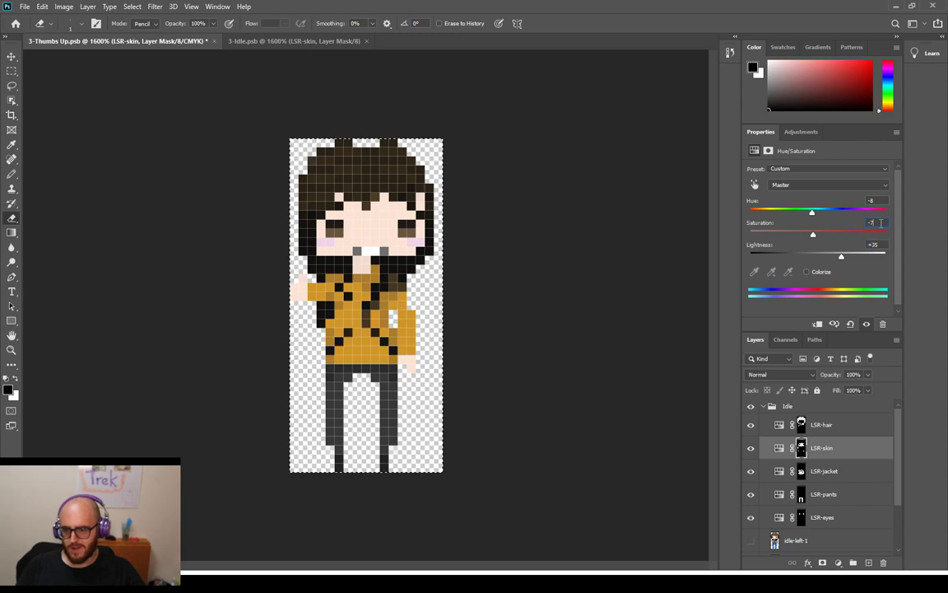
Recheck the idle skin values and set the thumbs-up sprite's LSR-skin layer to Lightness -35 and Hue -7
left_click(301, 40)
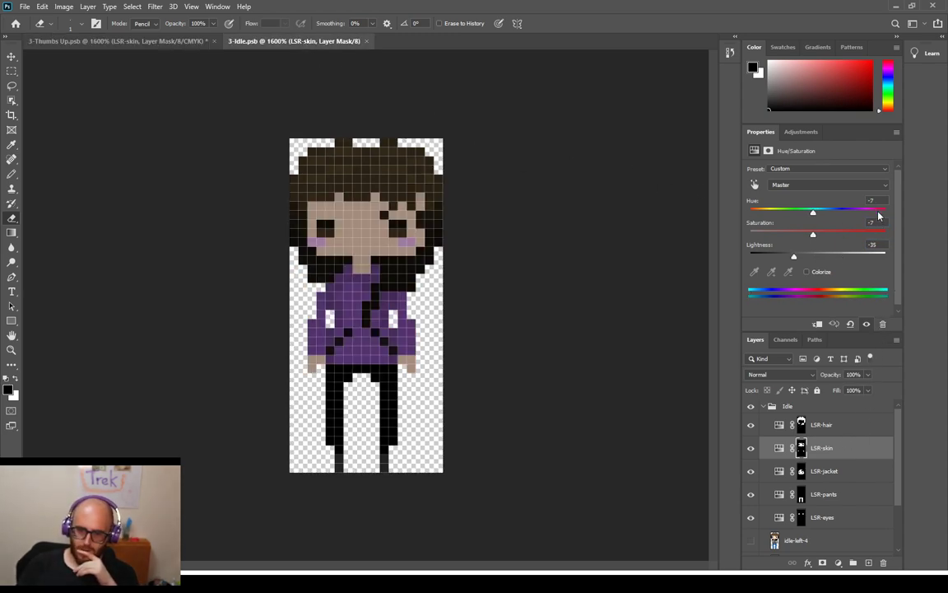
left_click(127, 41)
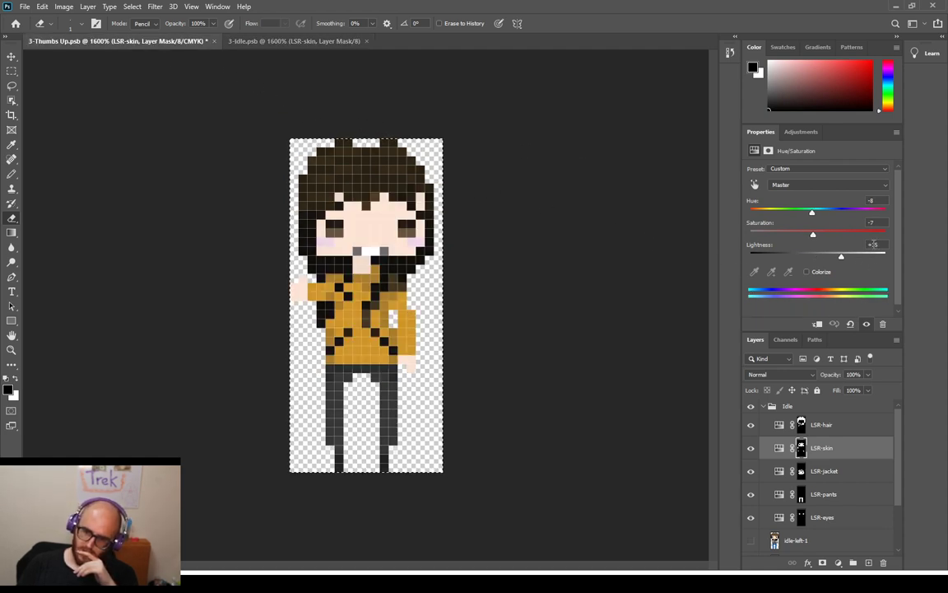
type("-35")
key("Return")
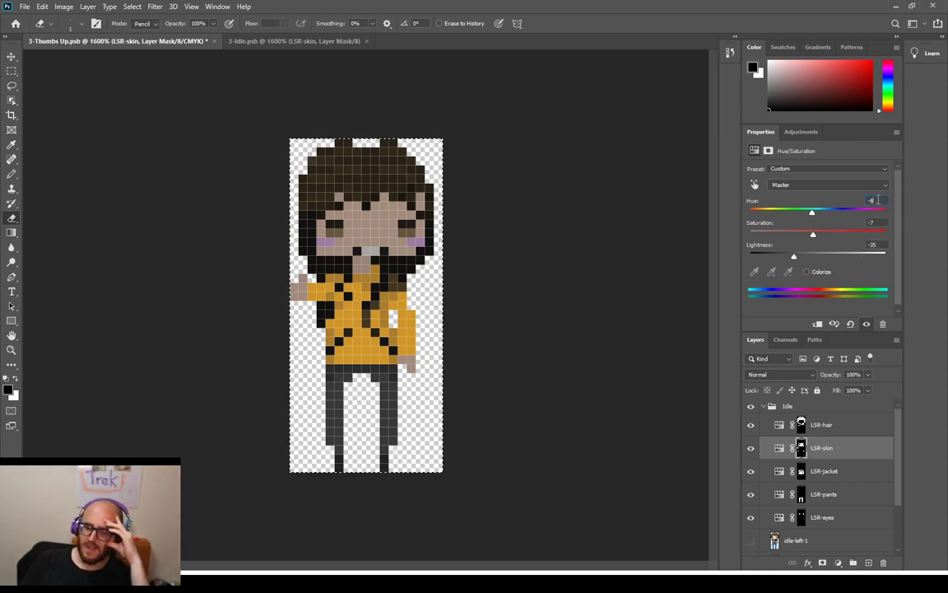
key("Up")
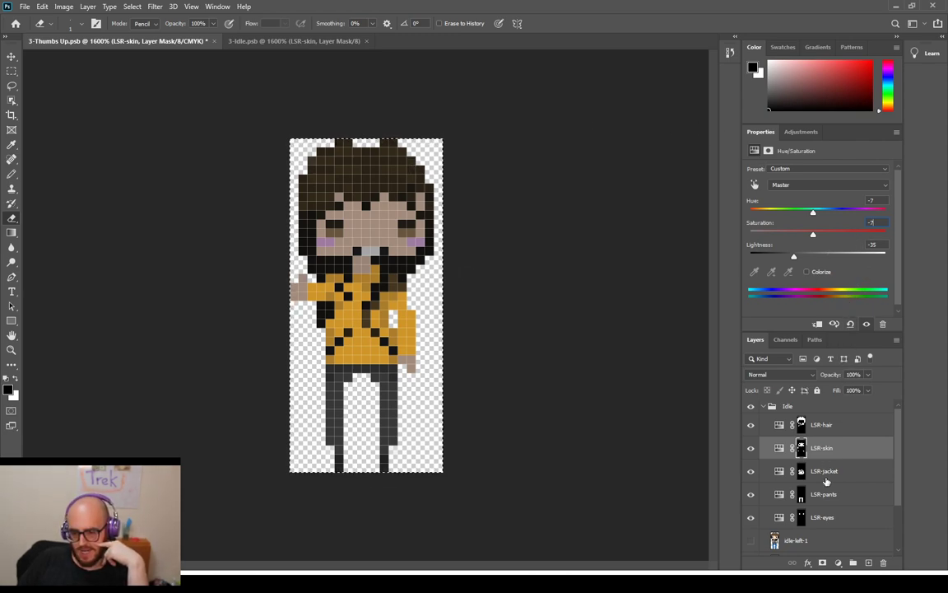
Check the idle sprite's LSR-jacket values and set the thumbs-up sprite's LSR-jacket layer to Hue 275, Saturation 37 and Lightness -31
left_click(826, 471)
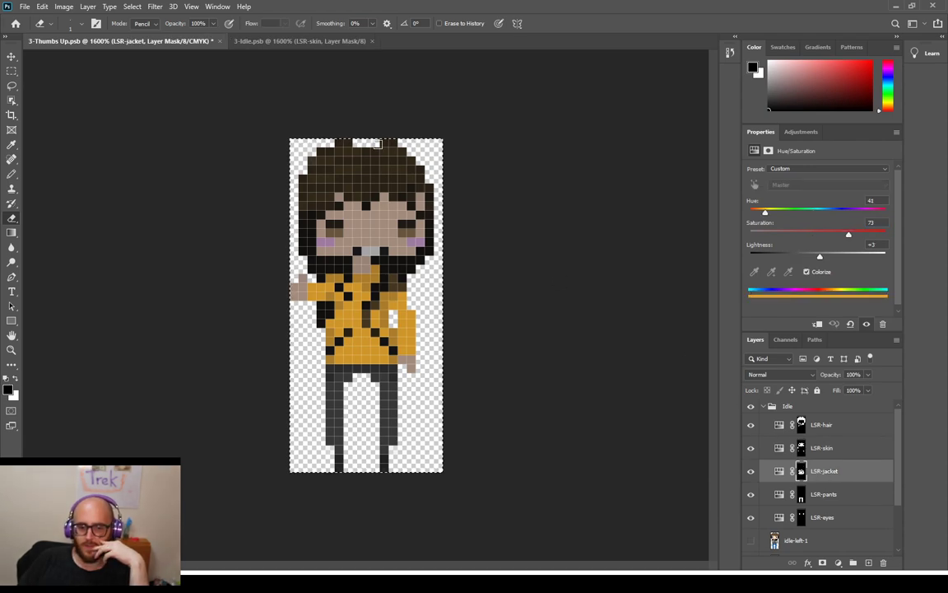
left_click(256, 42)
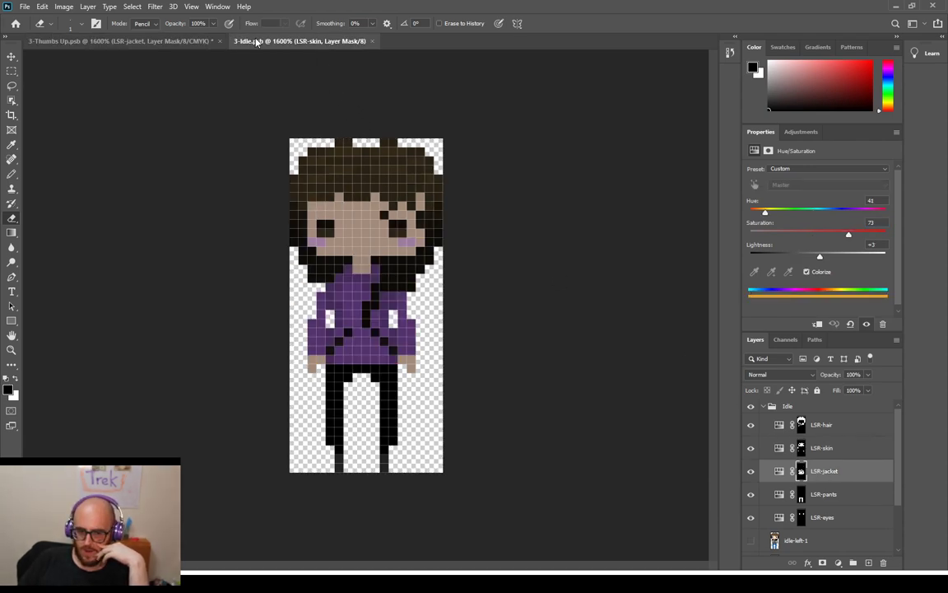
left_click(169, 43)
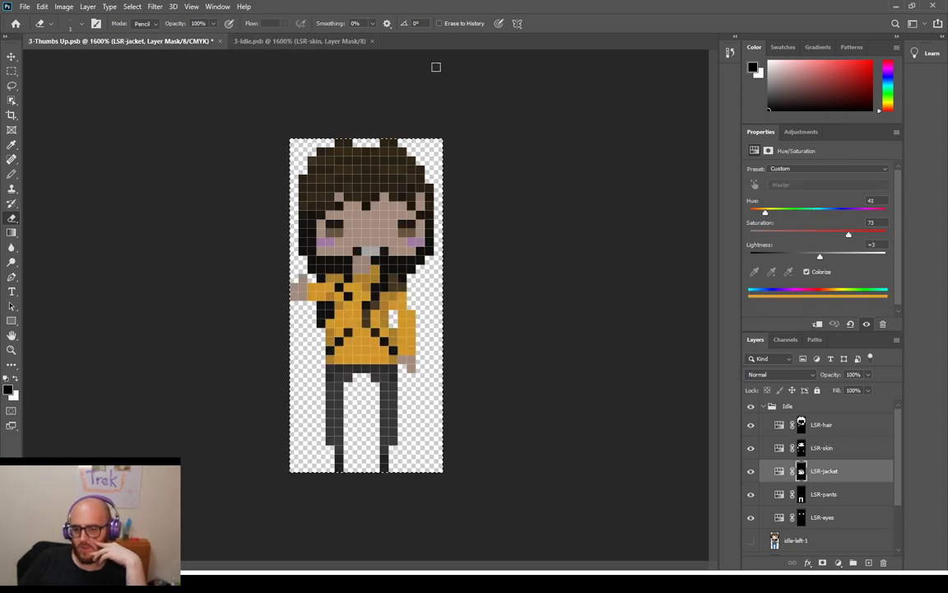
left_click(327, 43)
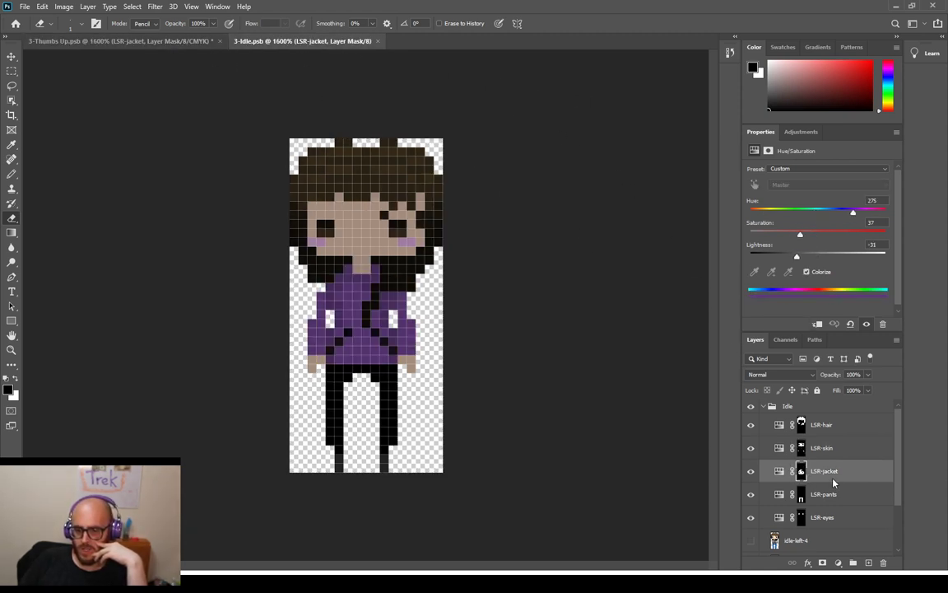
left_click(118, 42)
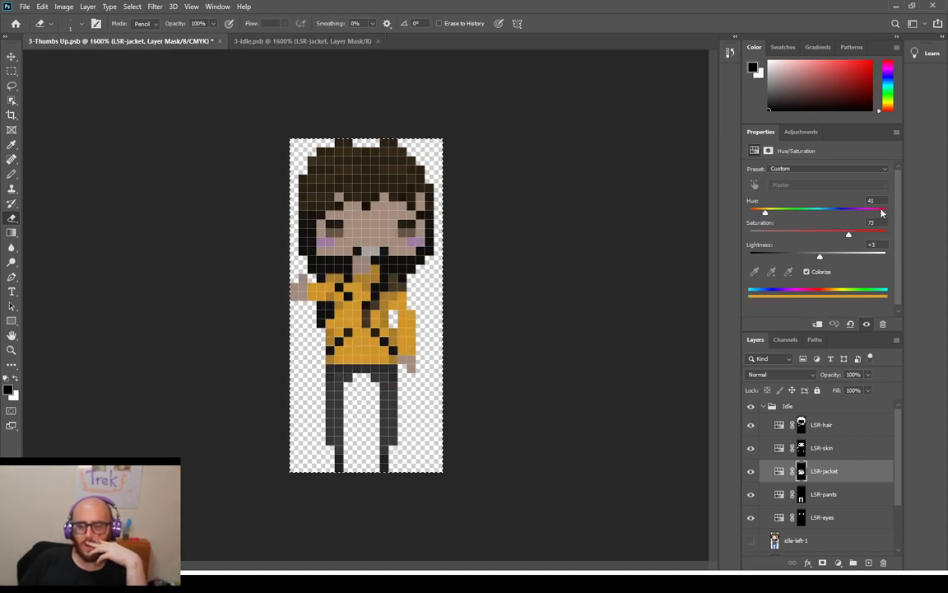
type("275")
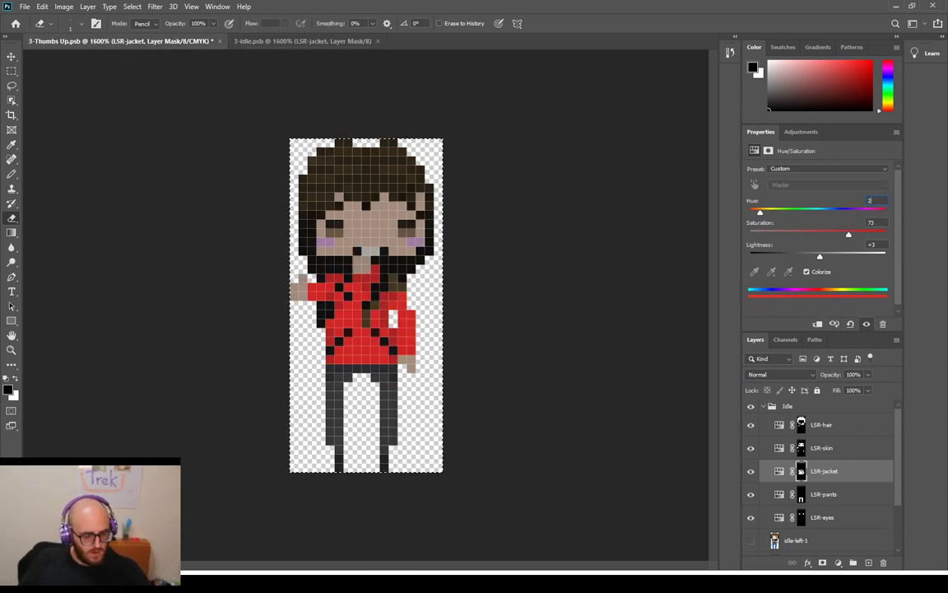
left_click(879, 222)
type("37")
left_click(875, 244)
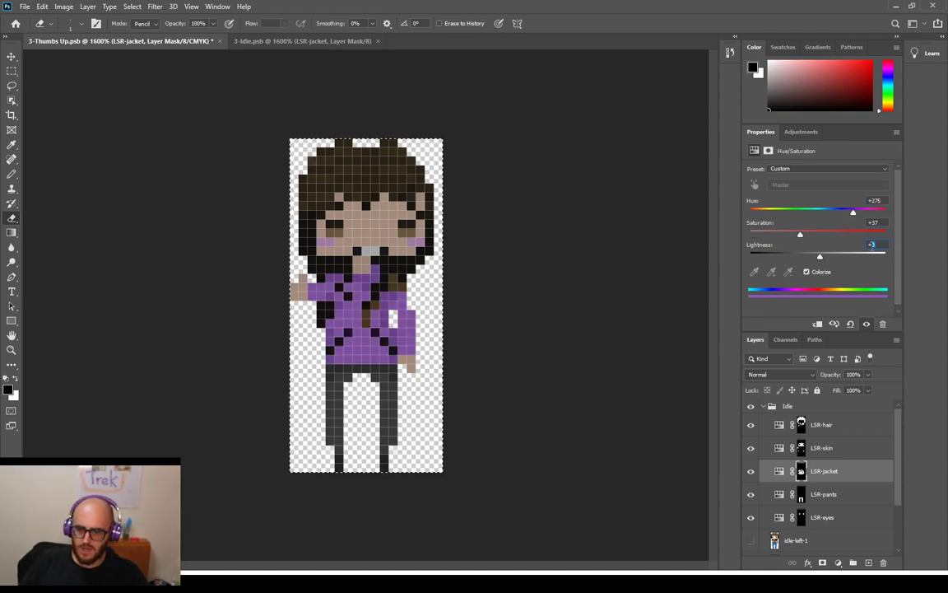
type("-31")
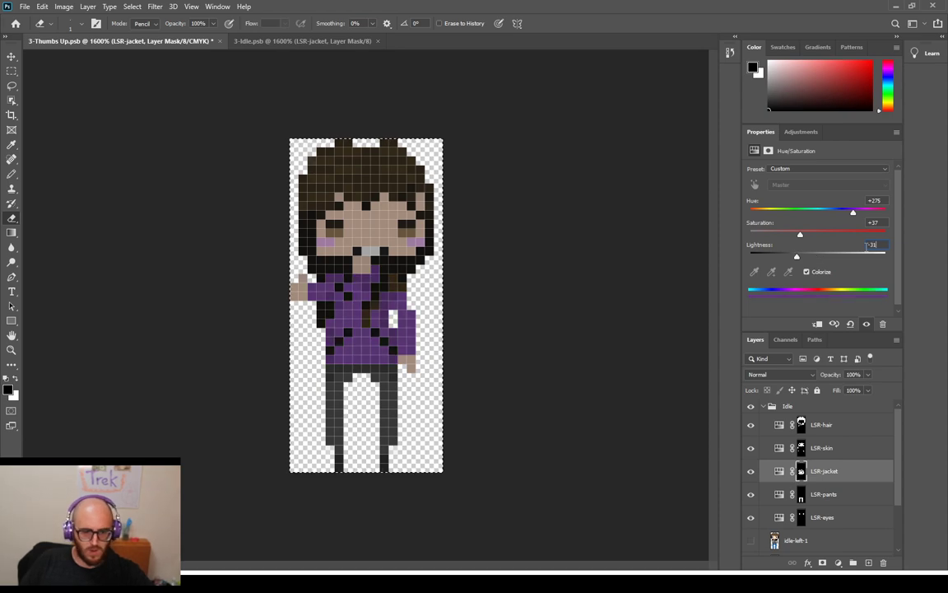
Check the idle sprite's LSR-pants values and set the thumbs-up sprite's LSR-pants layer to Hue 48, Saturation 14 and Lightness -100
key("alt+bracketleft")
left_click(287, 41)
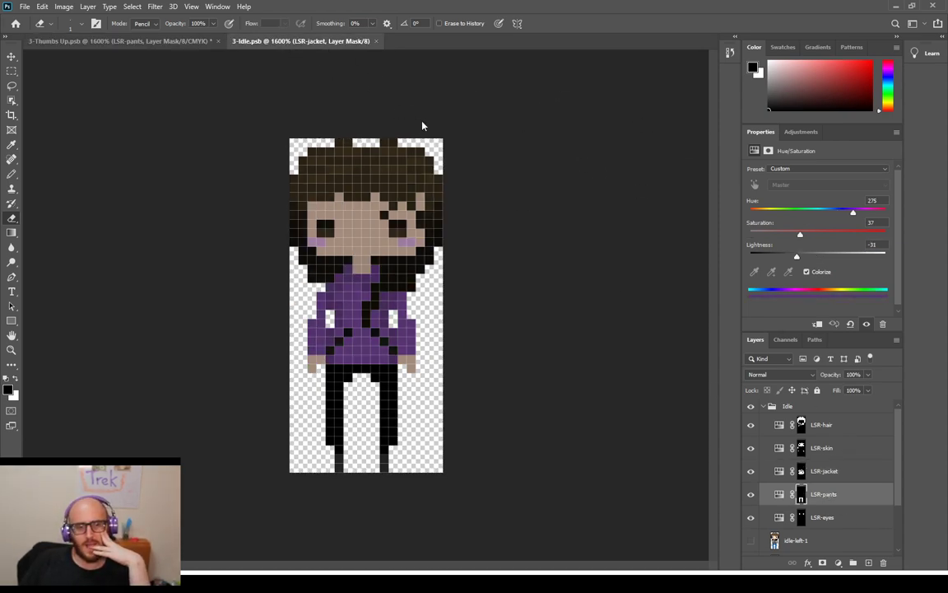
left_click(823, 494)
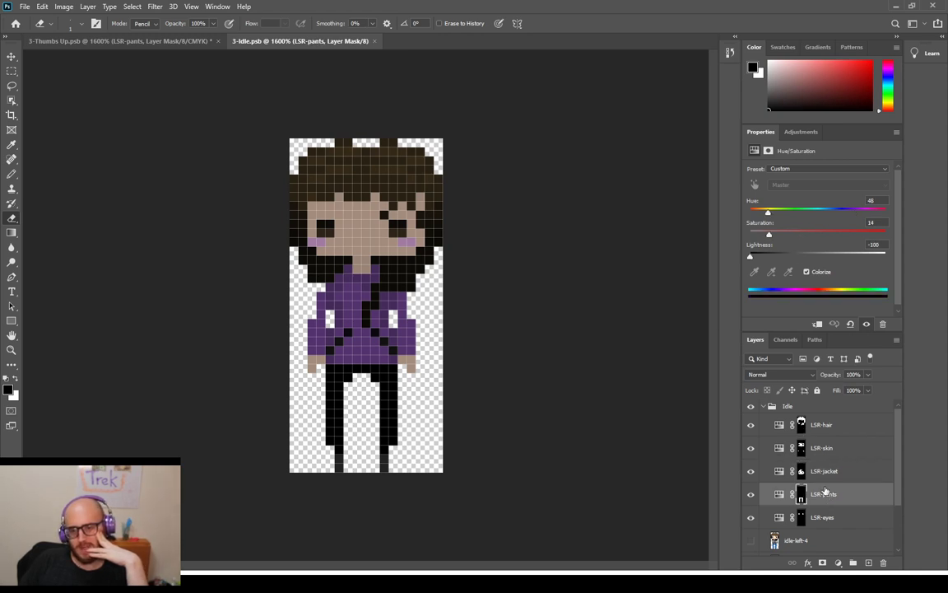
left_click(140, 42)
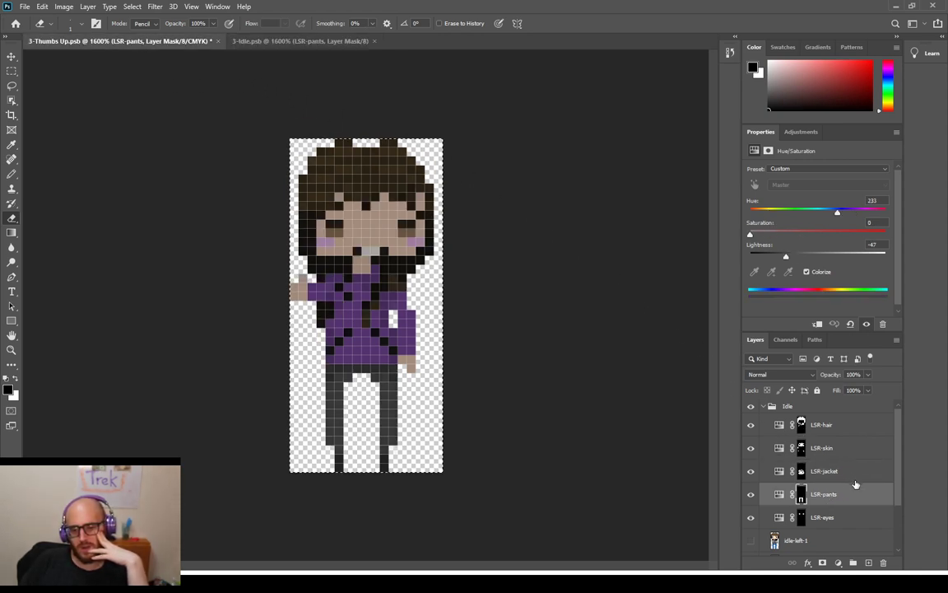
double_click(873, 200)
type("4814")
key("Tab")
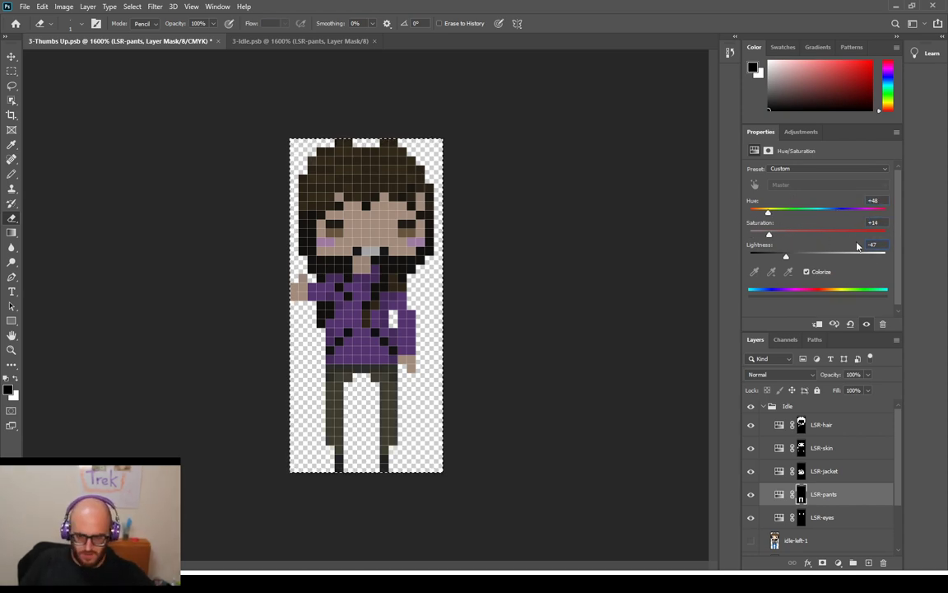
type("-100")
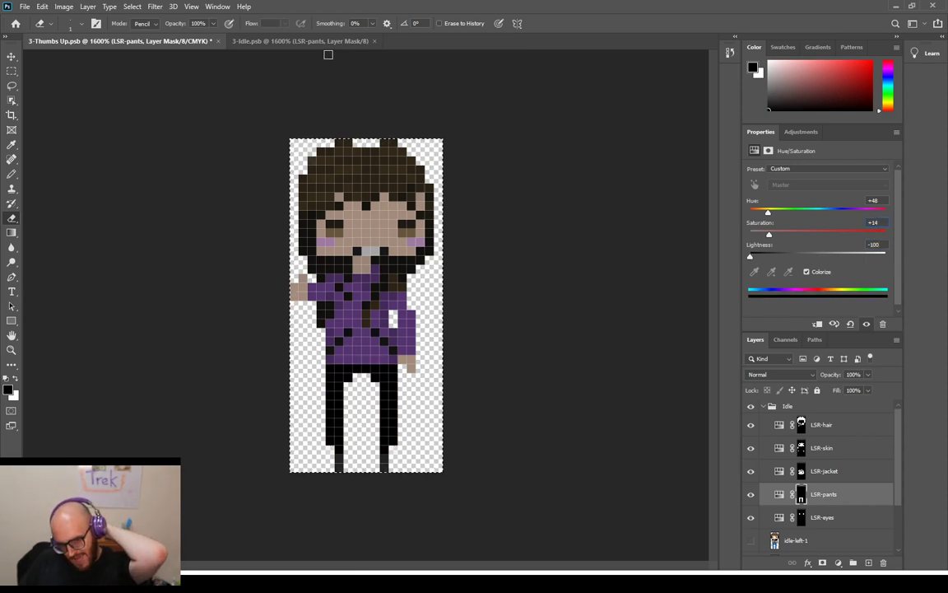
Check the idle sprite's LSR-eyes values and set the thumbs-up sprite's LSR-eyes layer to Saturation 30 and Lightness -67
left_click(294, 39)
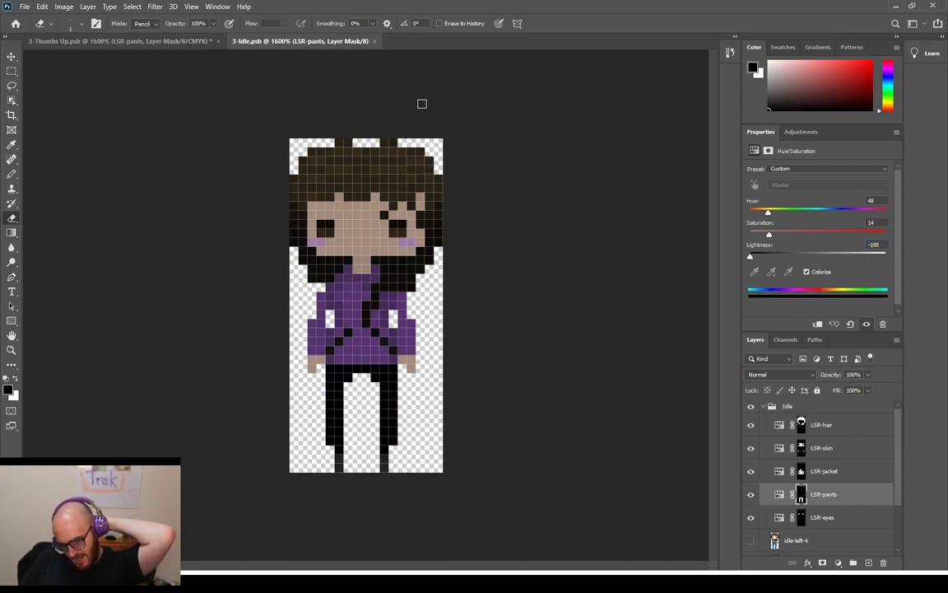
left_click(833, 517)
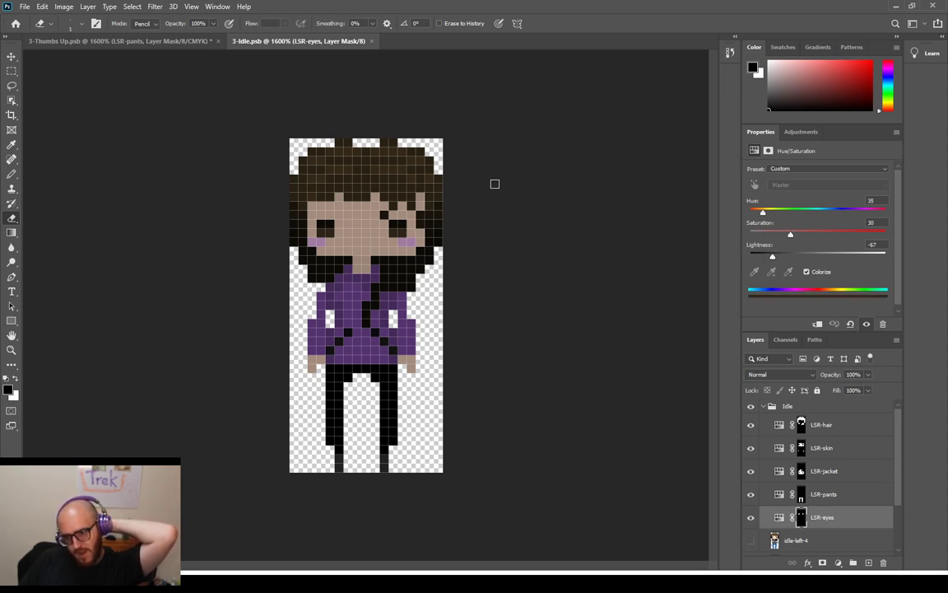
left_click(165, 39)
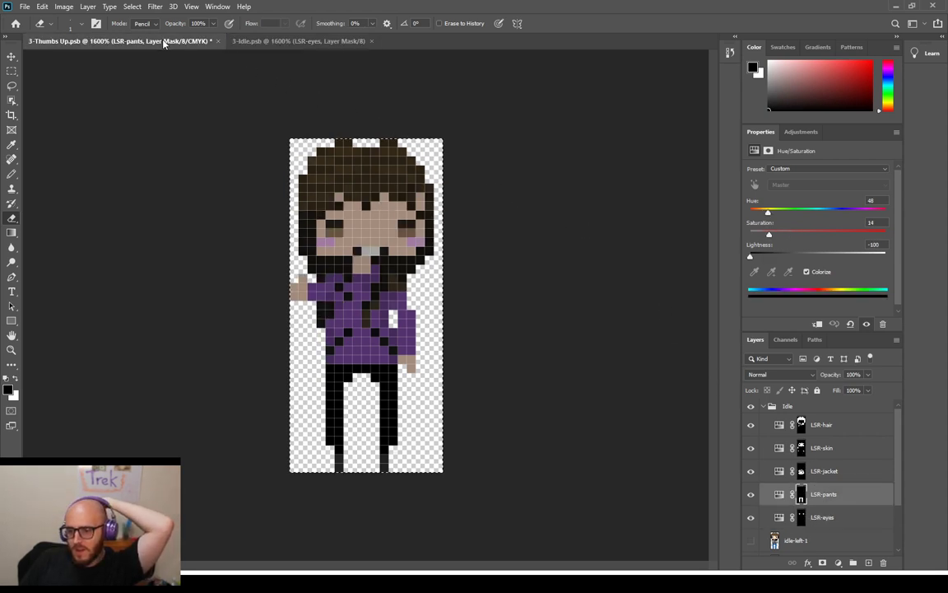
left_click(838, 517)
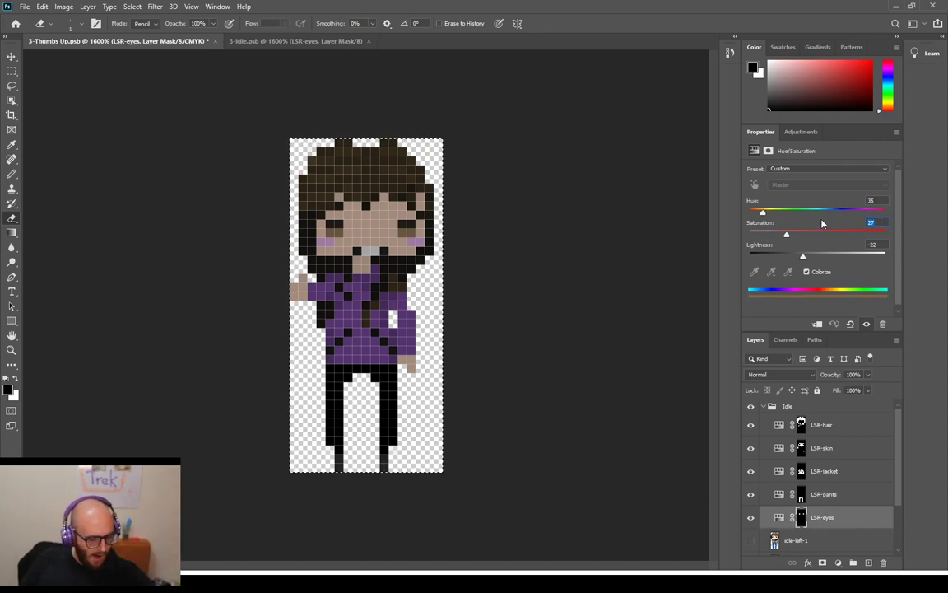
type("30")
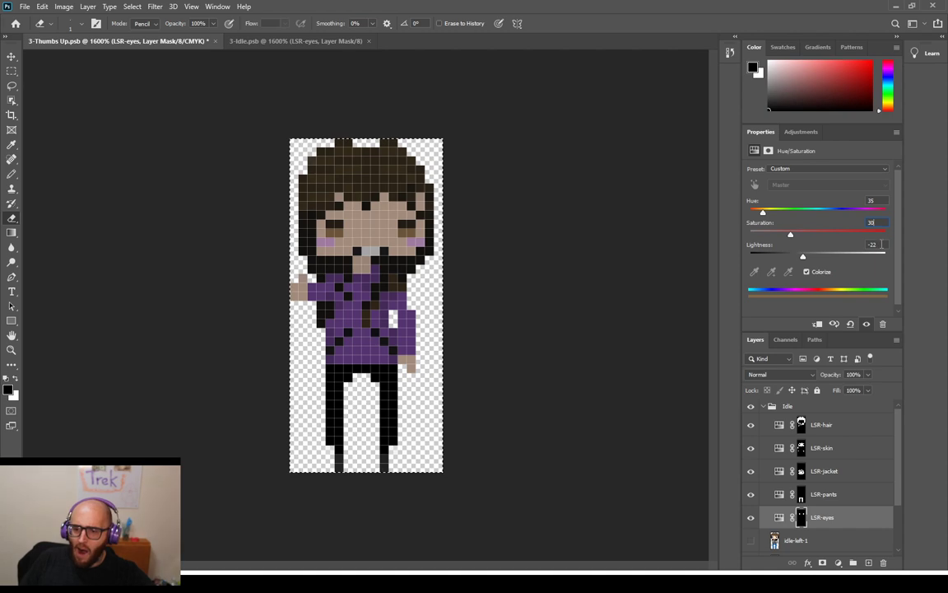
type("-67")
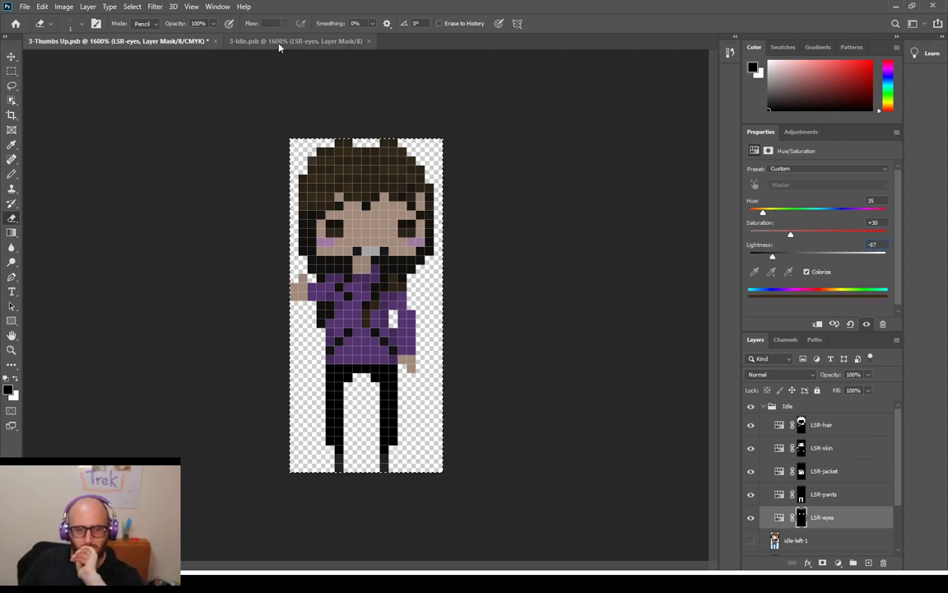
Compare the recoloured thumbs-up sprite with the idle sprite, save 3-Thumbs Up.psb and close 3-Idle.psb
left_click(283, 45)
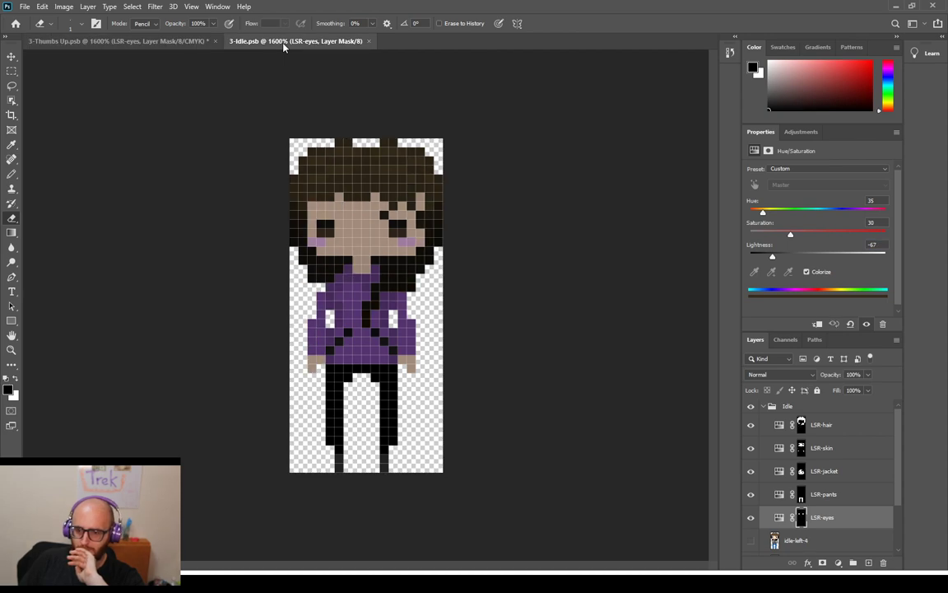
left_click(165, 45)
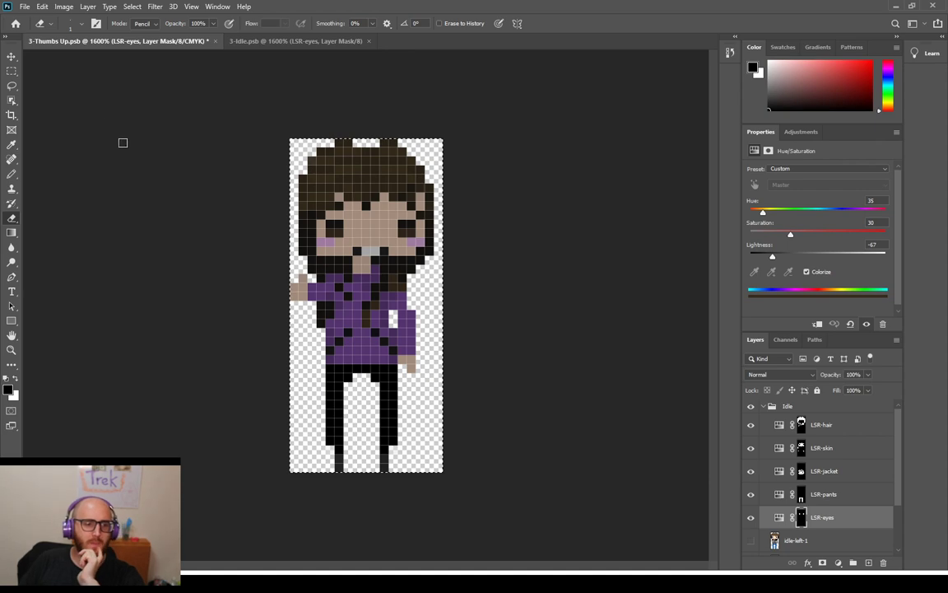
key("ctrl+Tab")
key("ctrl+Tab")
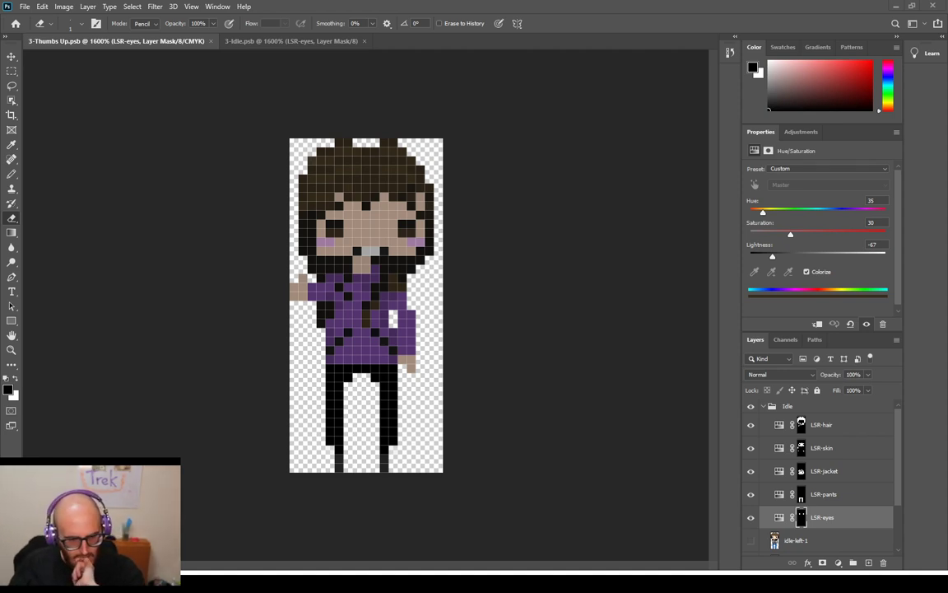
left_click(354, 41)
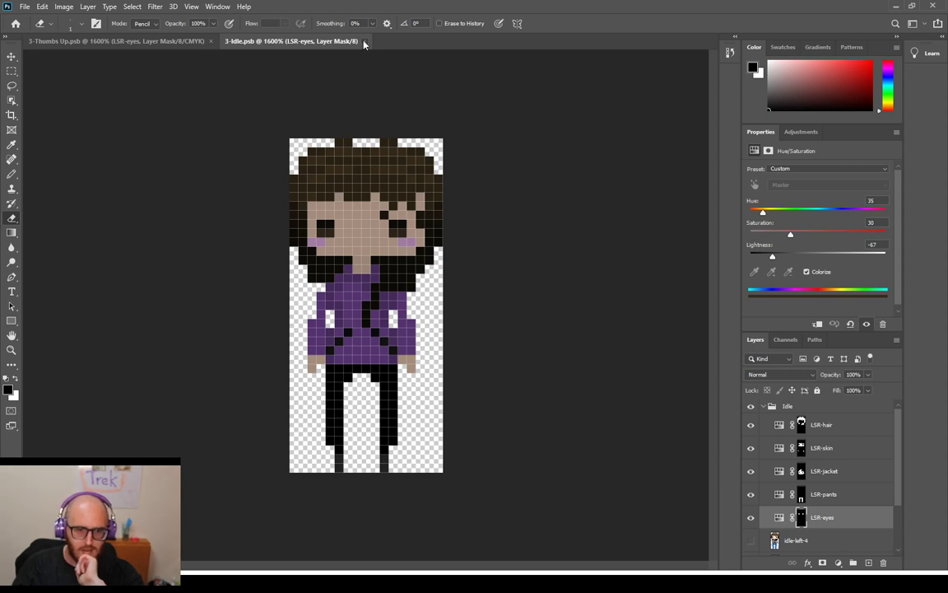
left_click(364, 42)
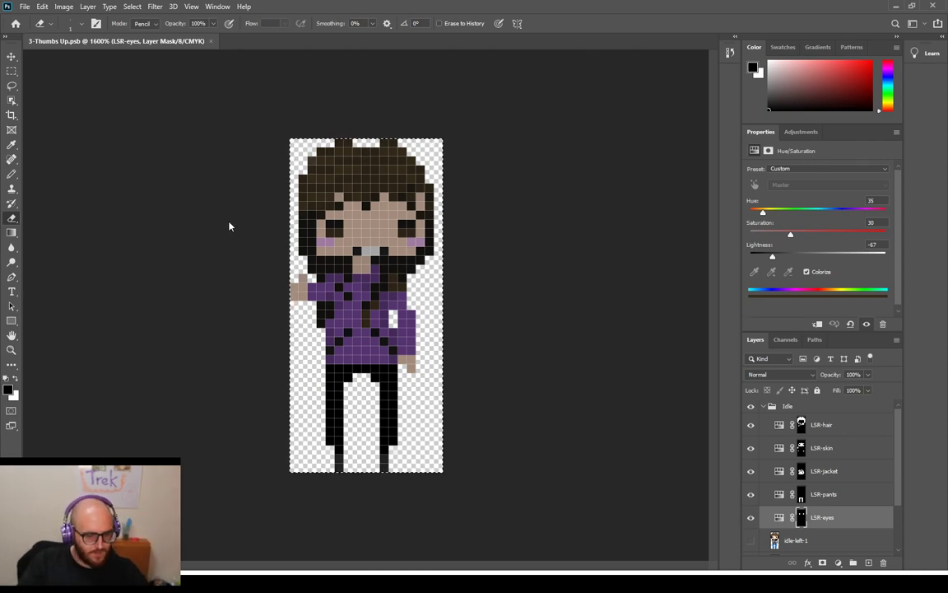
Bring up the next character's 4-Thumbs Up.psb and open 4-Idle.psb as its colour reference
key("alt+Tab")
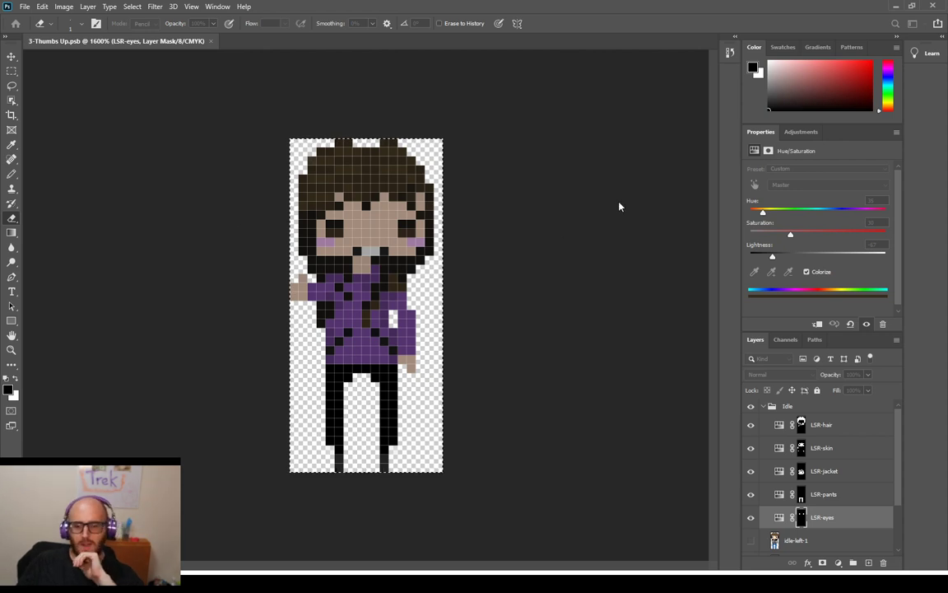
left_click(602, 163)
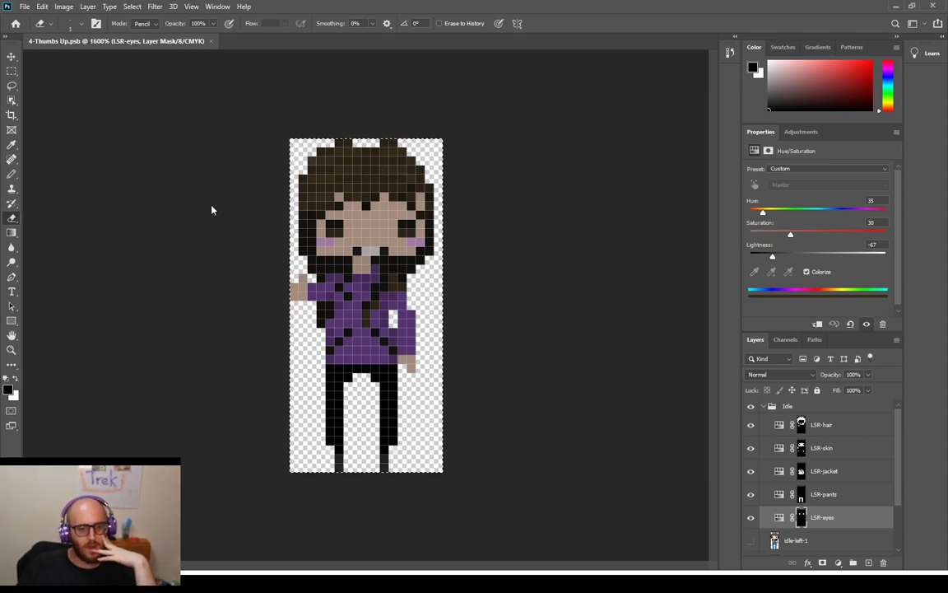
left_click(249, 40)
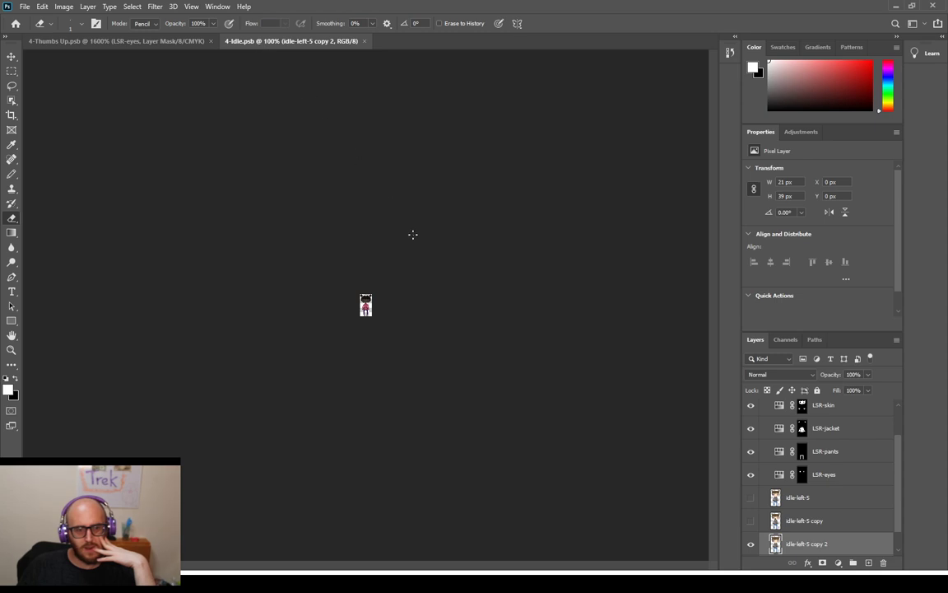
key("ctrl+plus")
key("ctrl+plus")
key("ctrl+plus")
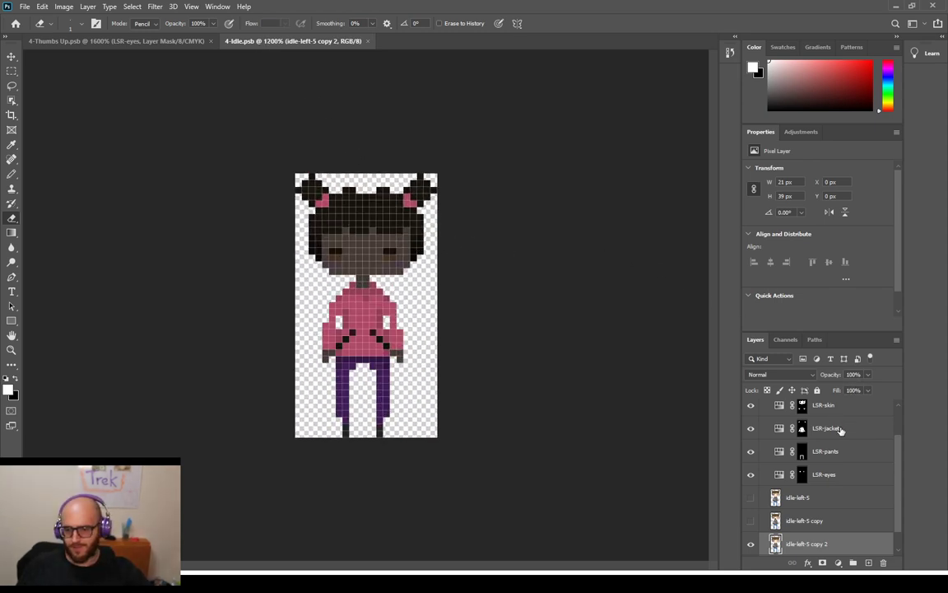
Check the 4-Idle sprite's LSR-hair values and set the 4-Thumbs Up sprite's LSR-hair layer to Saturation 29 and Lightness -78
scroll(840, 429, "up", 2)
left_click(840, 426)
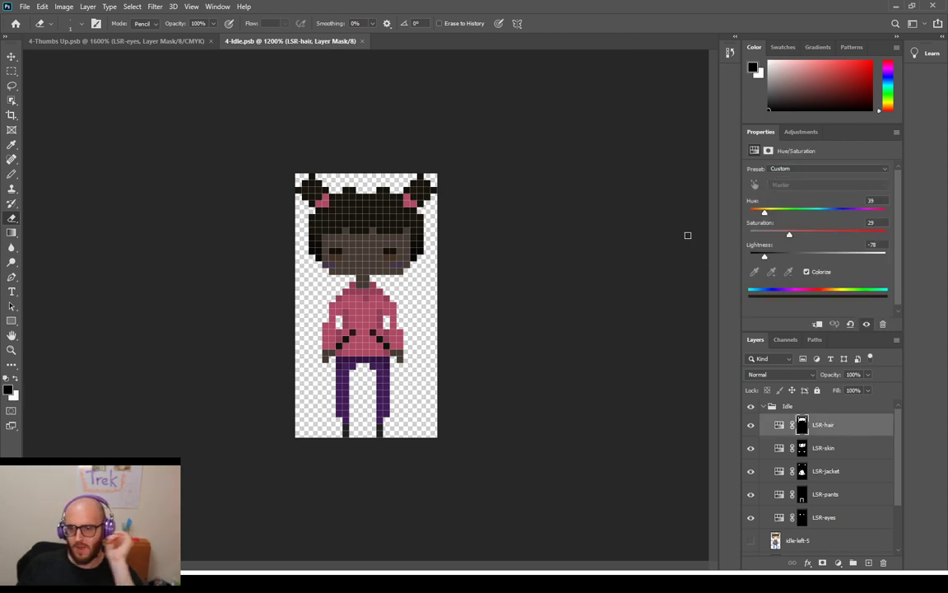
left_click(162, 46)
left_click(828, 426)
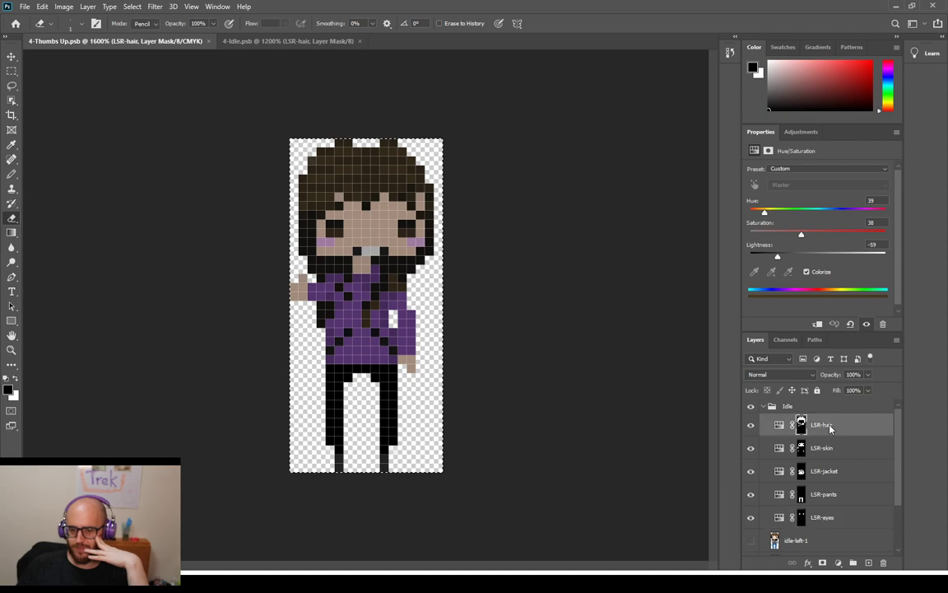
left_click(871, 222)
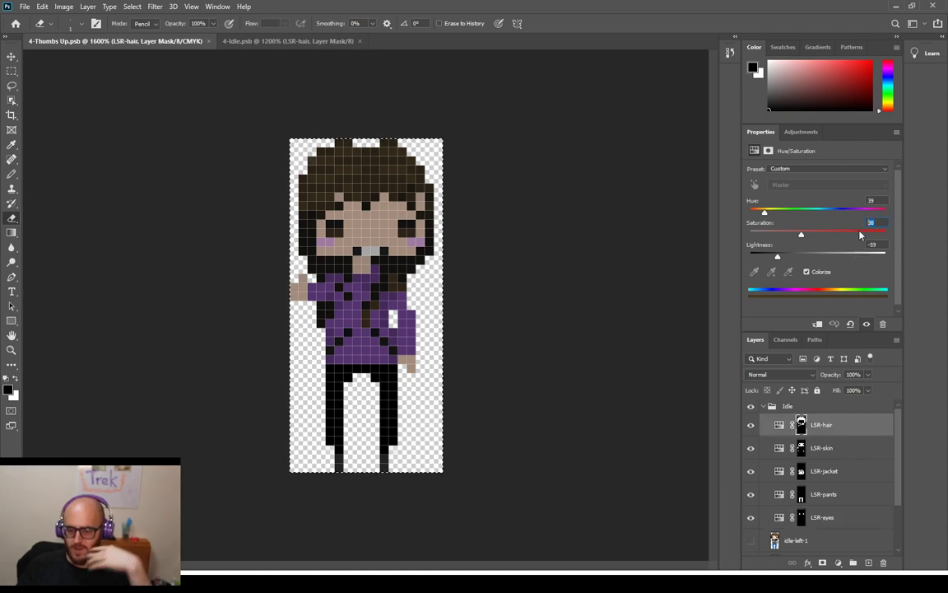
type("29")
left_click(875, 245)
double_click(873, 244)
type("-78")
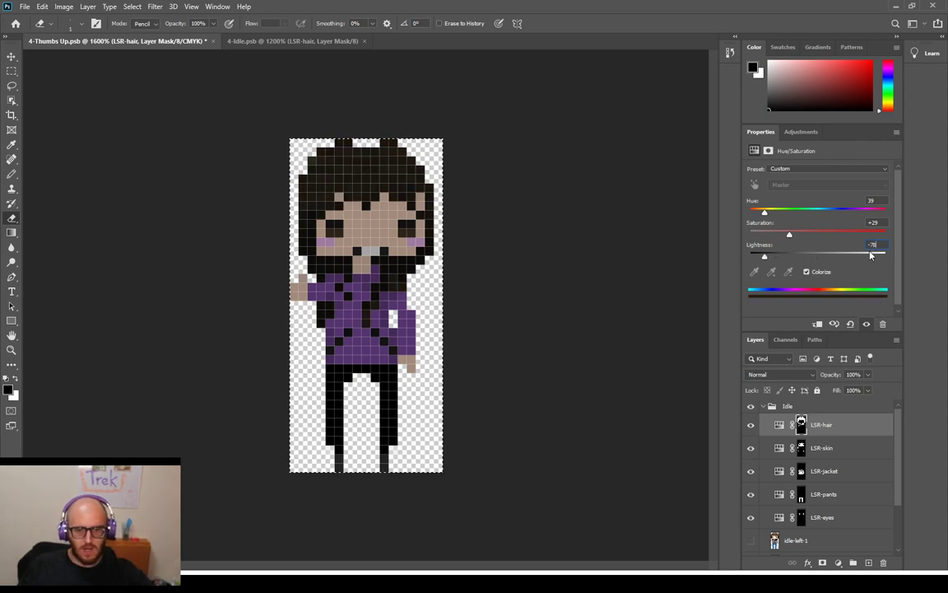
Check the 4-Idle sprite's LSR-skin values, set the 4-Thumbs Up sprite's LSR-skin layer to Lightness -72, and compare both sprites
left_click(779, 450)
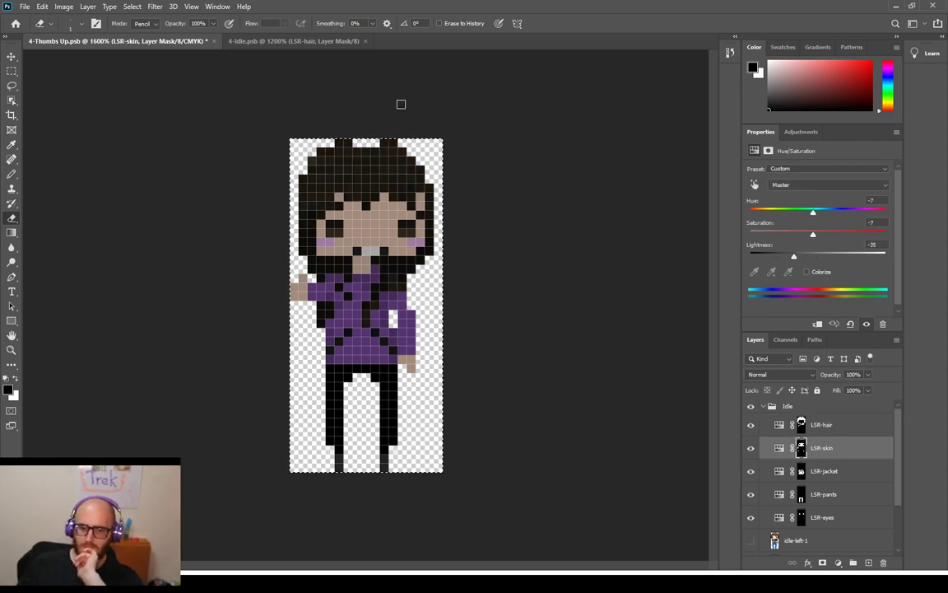
left_click(260, 41)
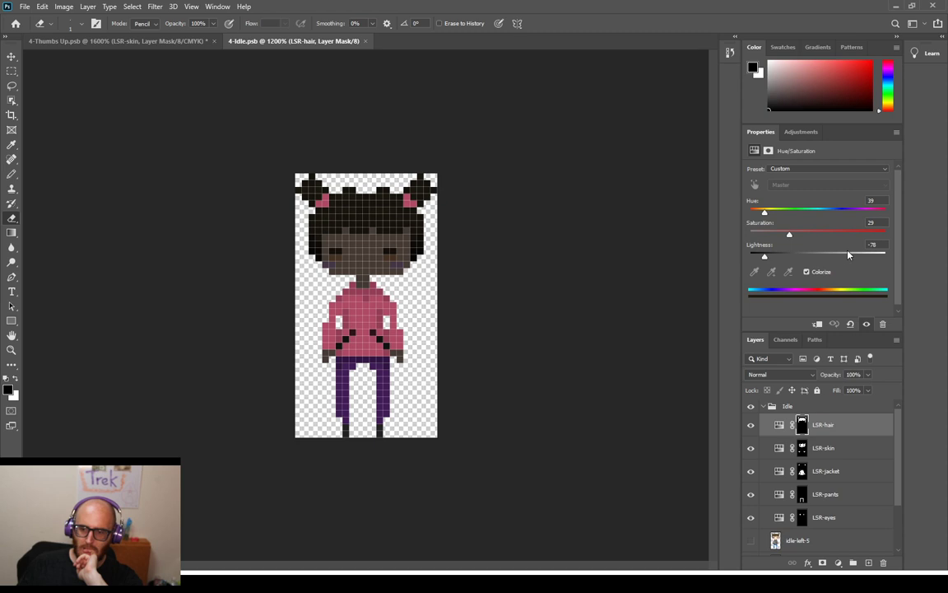
left_click(843, 439)
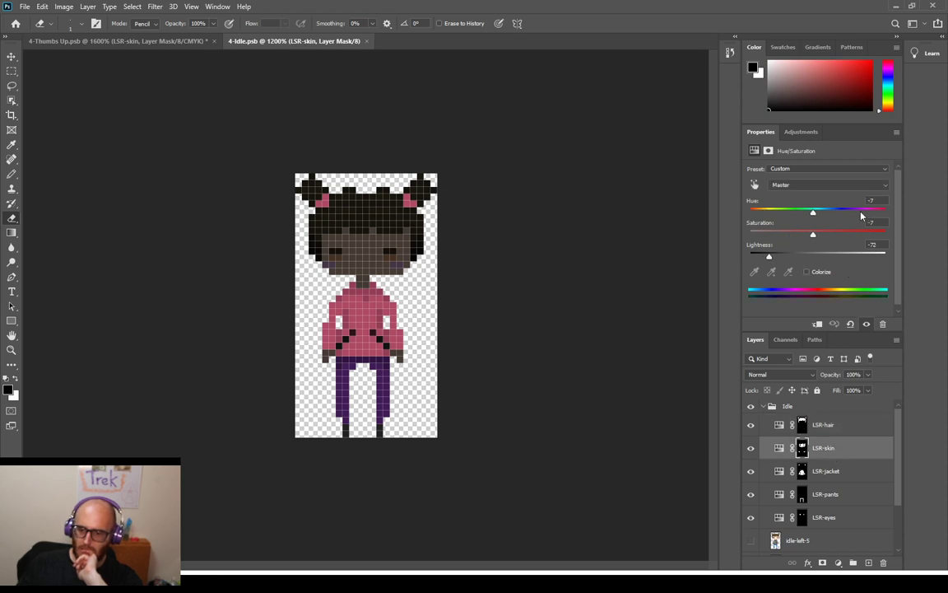
left_click(131, 40)
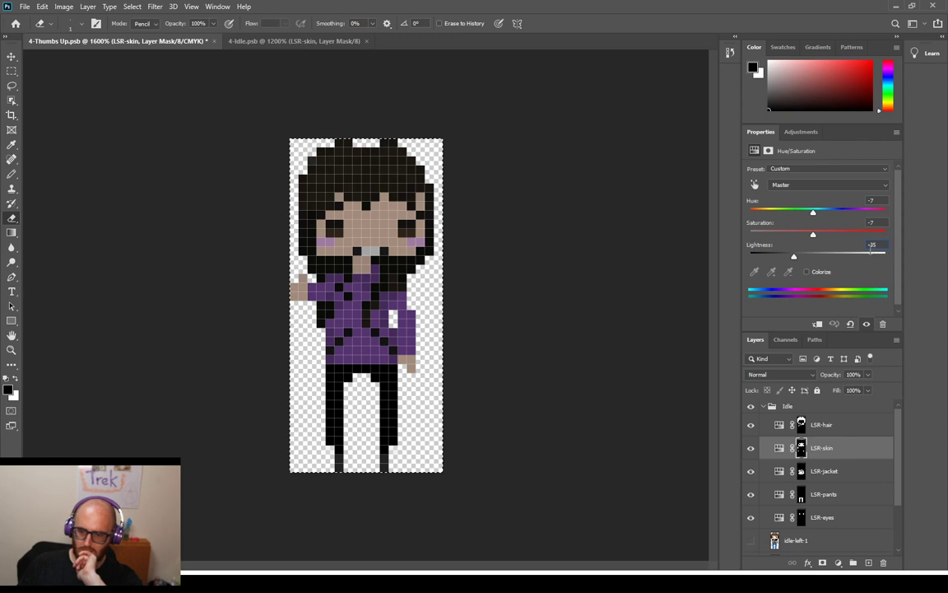
type("-5")
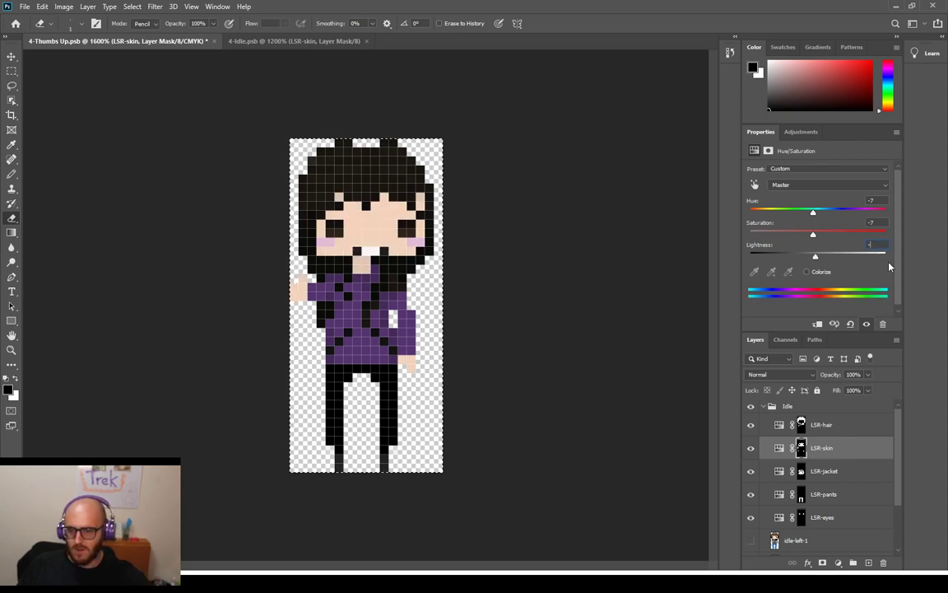
type("72")
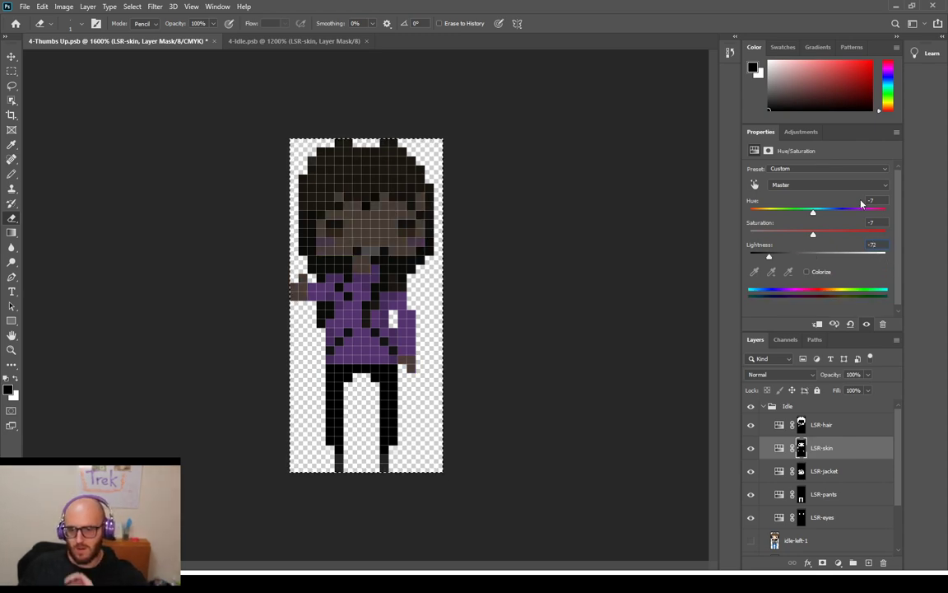
left_click(277, 41)
left_click(166, 40)
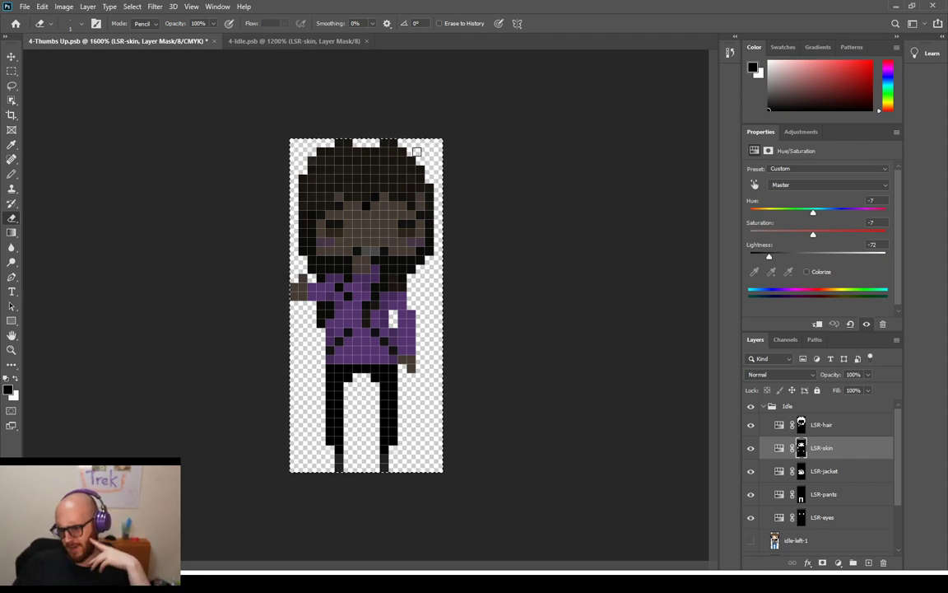
Check the 4-Idle sprite's LSR-jacket values and set the 4-Thumbs Up sprite's LSR-jacket layer to Hue 345
left_click(280, 41)
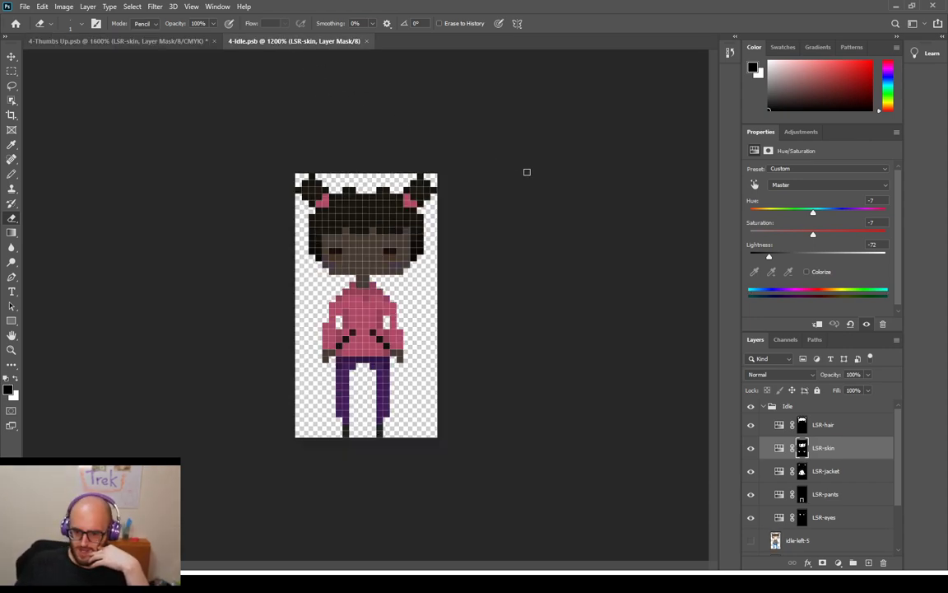
left_click(823, 471)
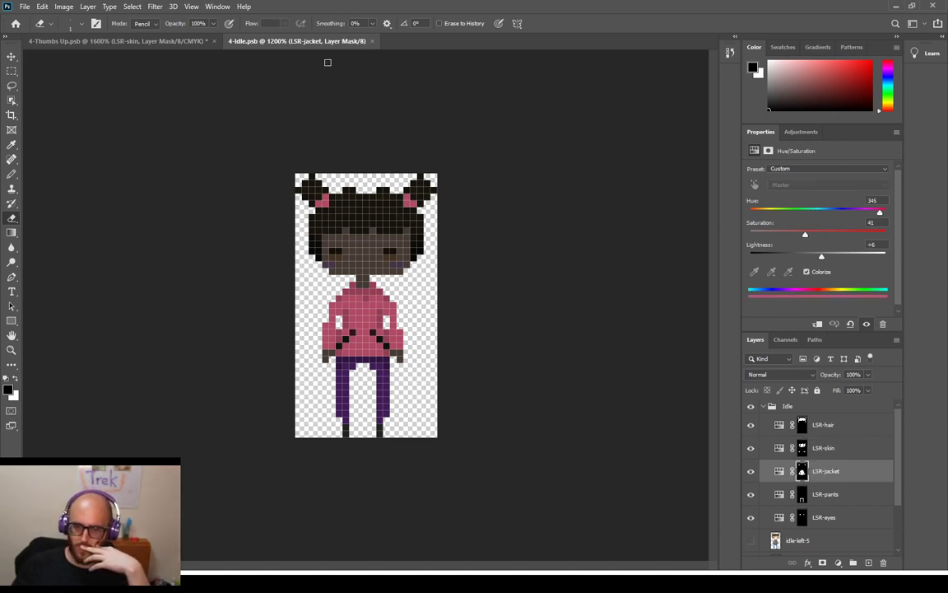
left_click(147, 41)
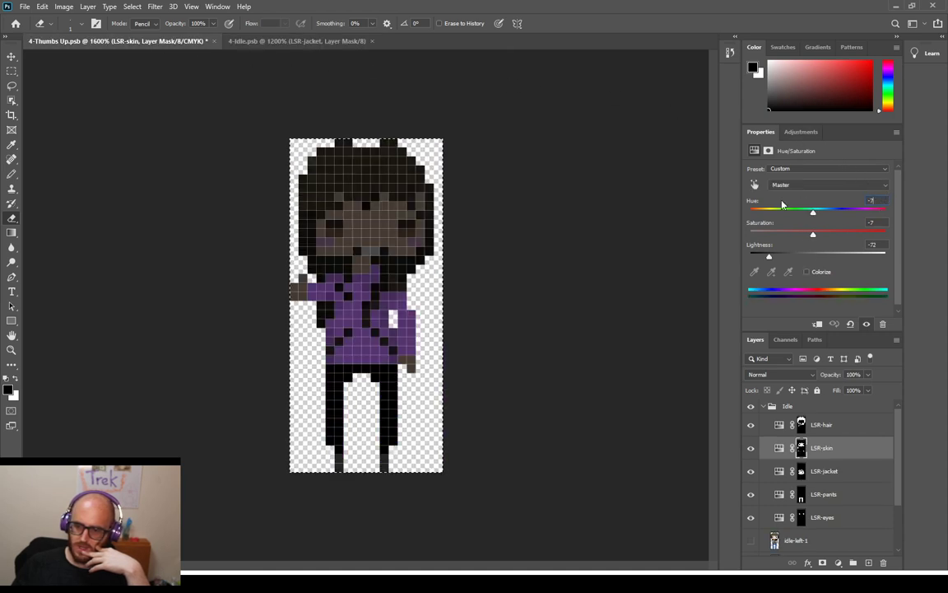
left_click(851, 474)
left_click(872, 201)
type("34")
key("Return")
type("5")
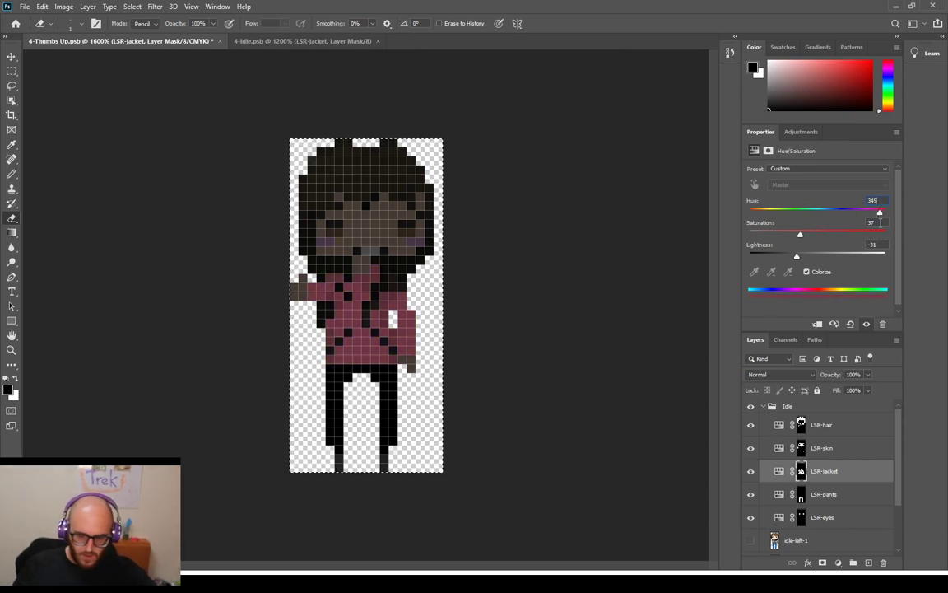
Set the LSR-jacket adjustment's saturation to 41 and its lightness to 6
left_click(879, 222)
type("41")
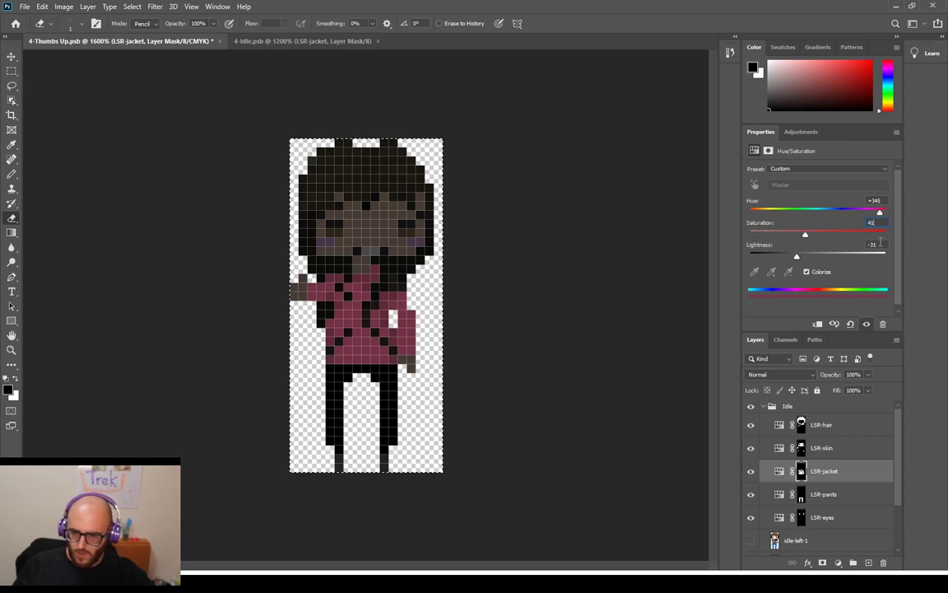
key("Tab")
type("6")
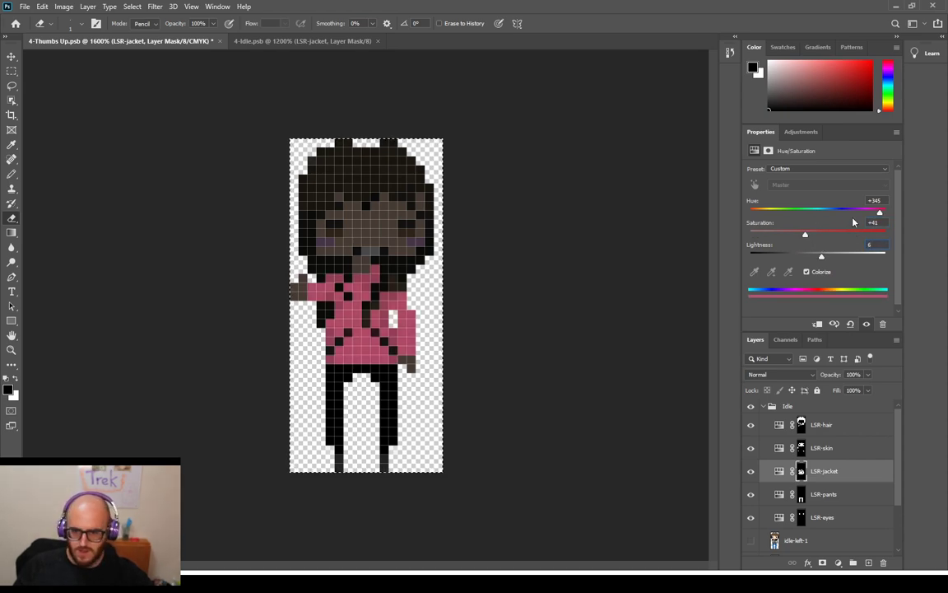
Copy the hue and saturation of 4-Idle's LSR-pants to the same layer in 4-Thumbs Up: hue 279, saturation 52
left_click(320, 43)
left_click(833, 499)
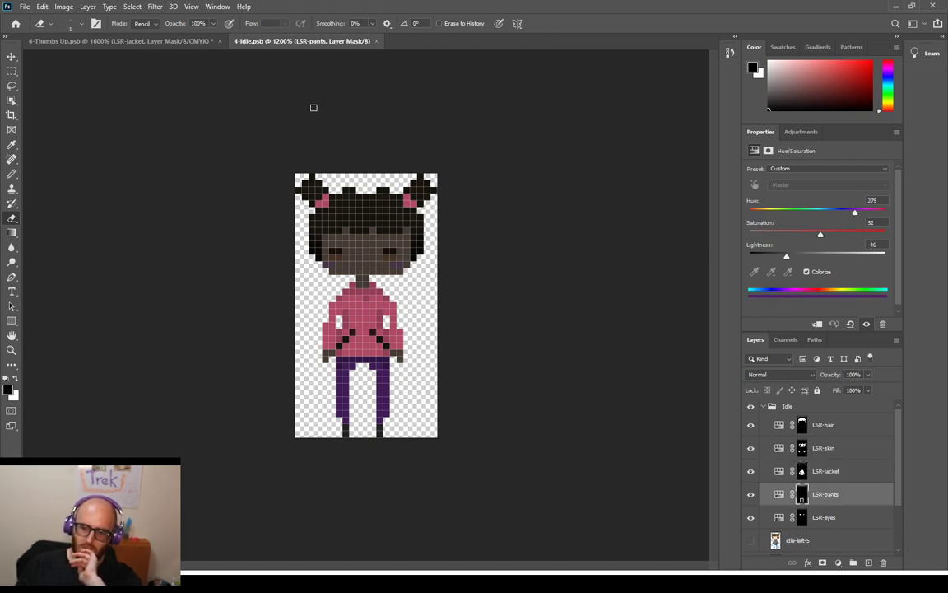
left_click(165, 41)
left_click(825, 494)
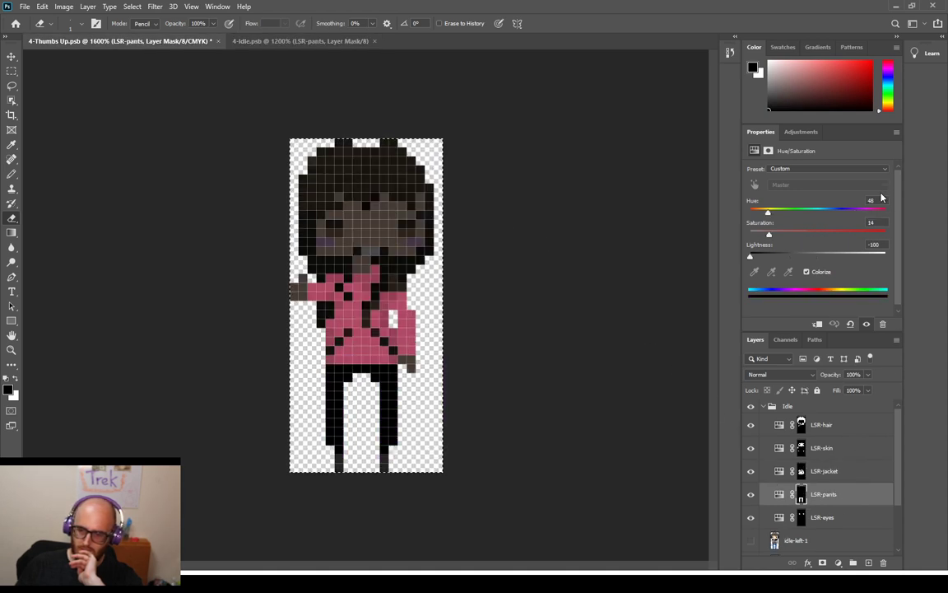
type("27")
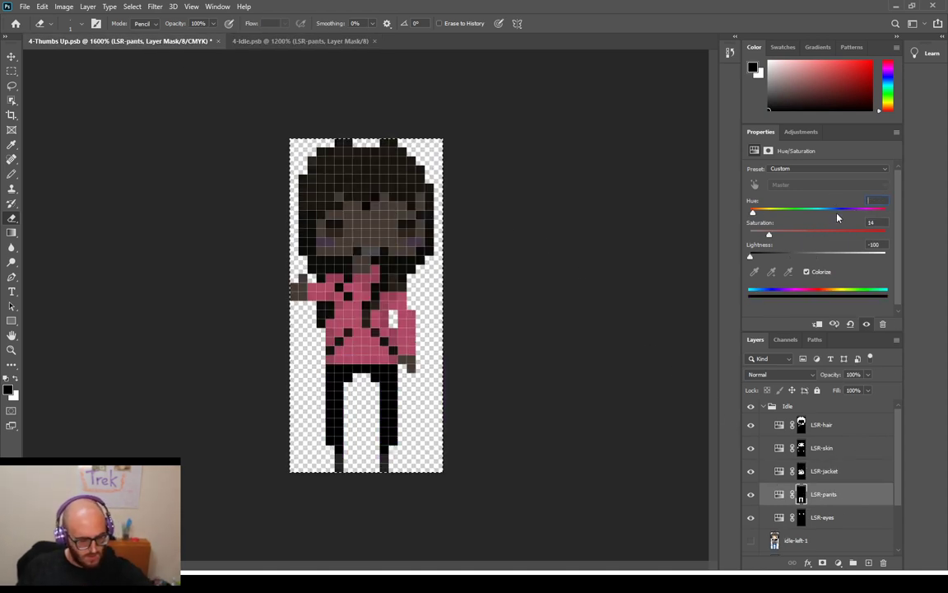
type("9")
key("Tab")
type("52")
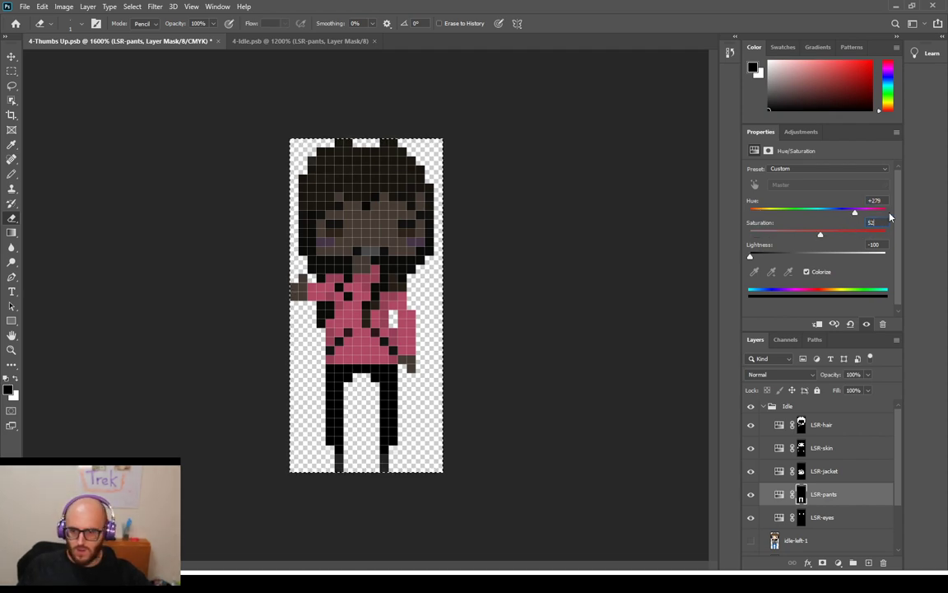
Set the LSR-pants lightness in 4-Thumbs Up to -46 as in 4-Idle, and compare the two sprites
left_click(263, 42)
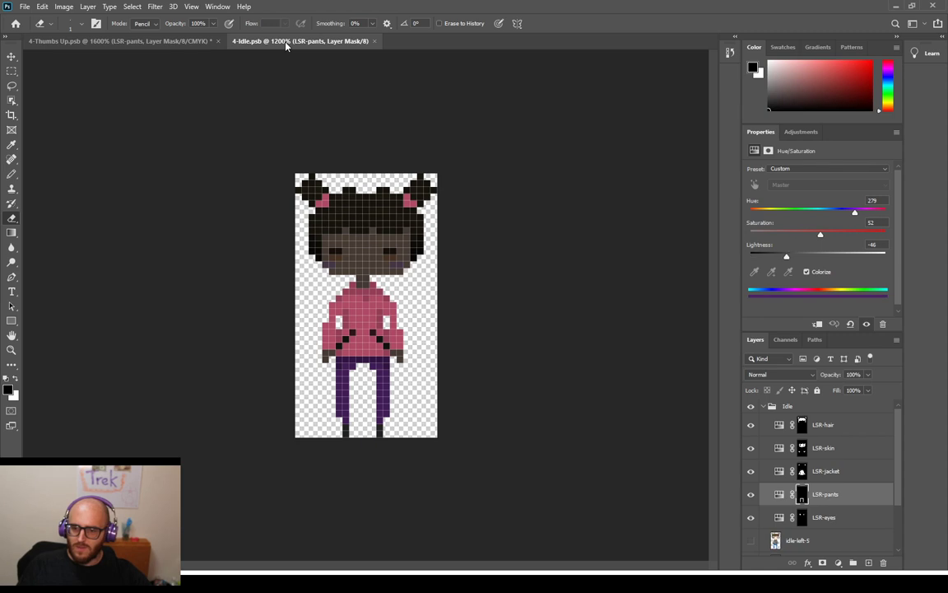
left_click(149, 38)
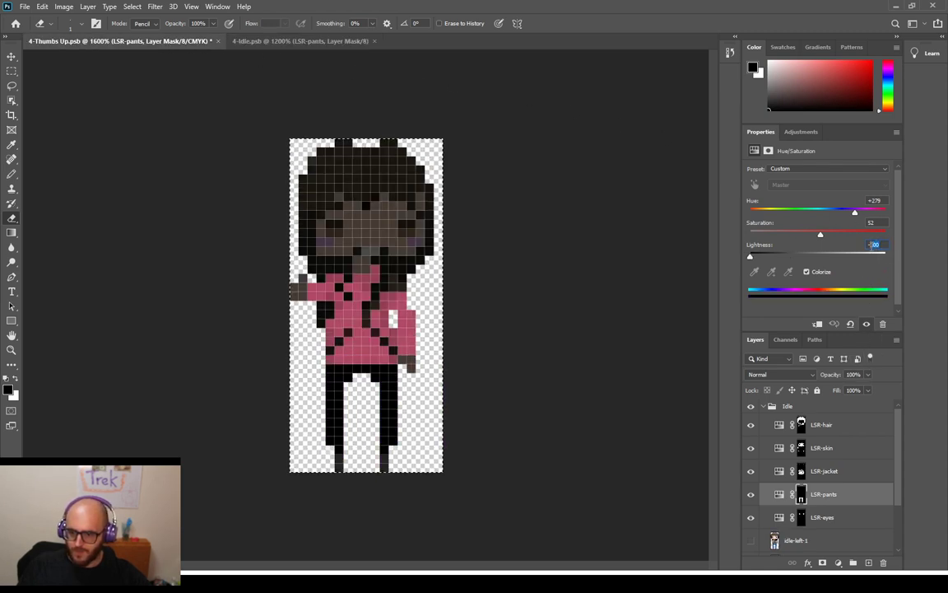
type("-46")
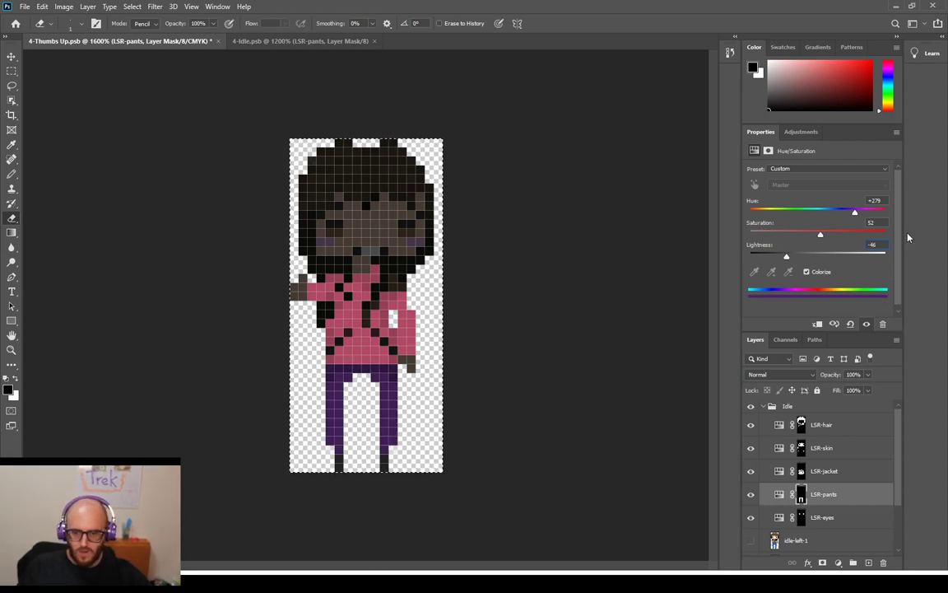
left_click(294, 41)
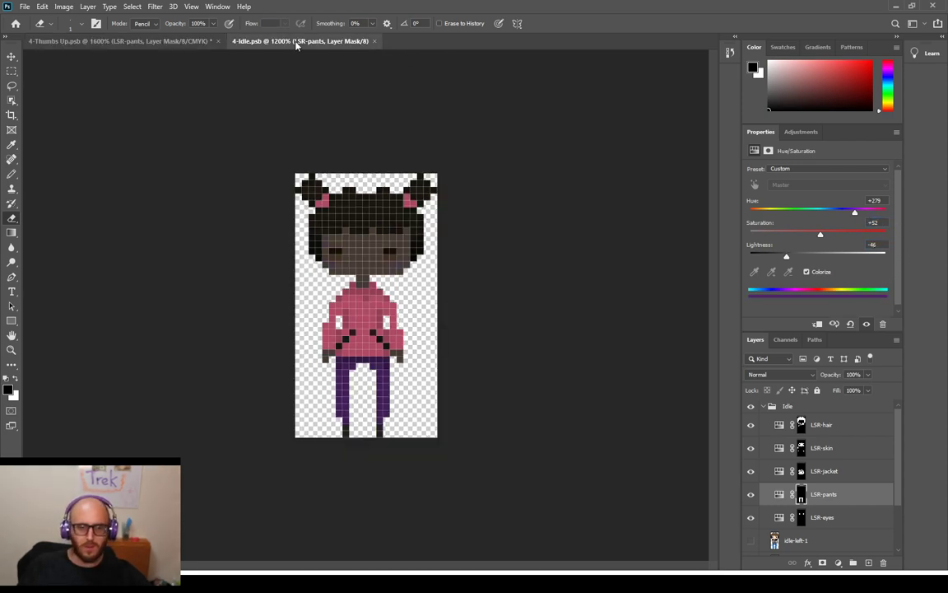
left_click(190, 40)
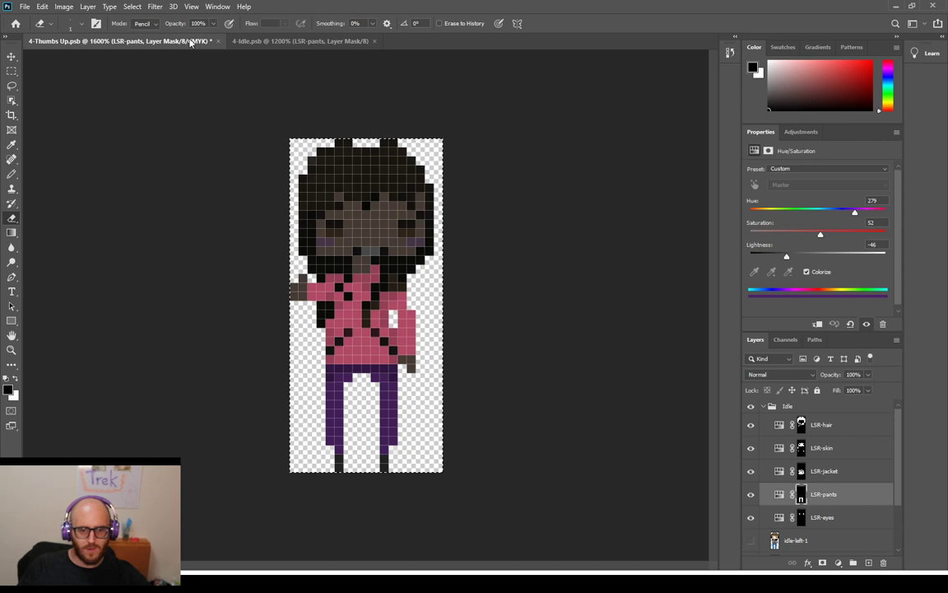
Match the LSR-eyes adjustment in 4-Thumbs Up to the one in 4-Idle: hue 26, saturation 33, lightness -51
left_click(827, 509)
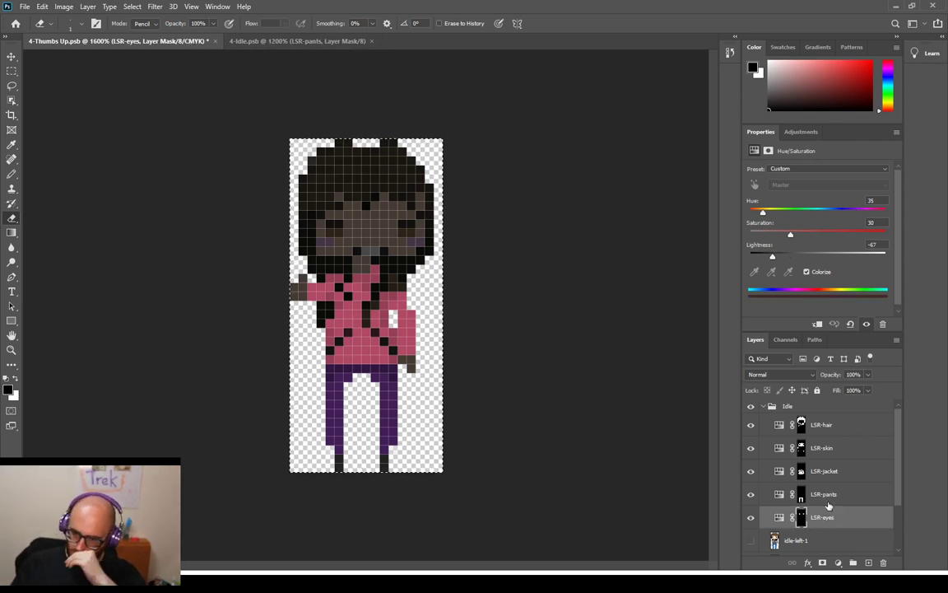
left_click(321, 41)
left_click(835, 518)
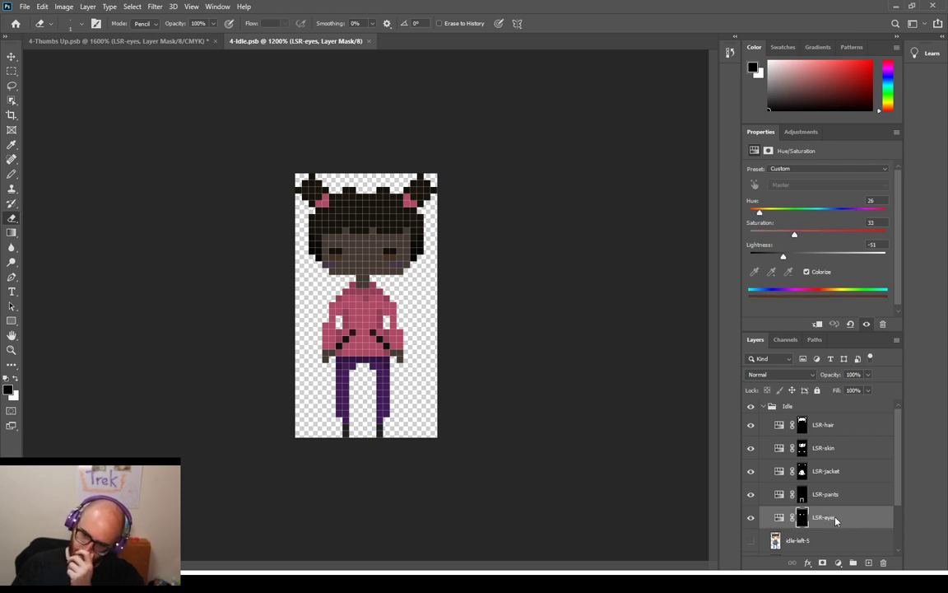
left_click(161, 42)
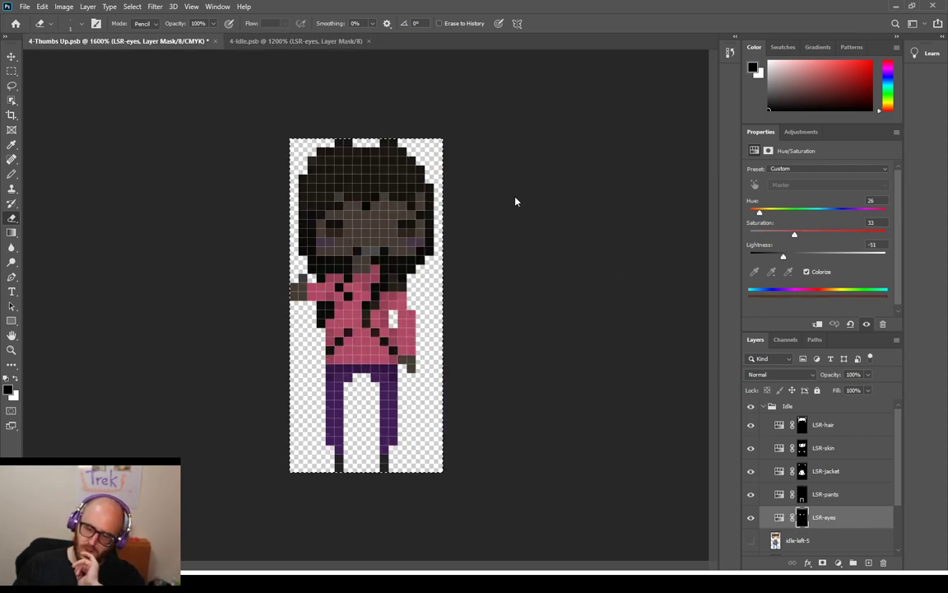
left_click(878, 200)
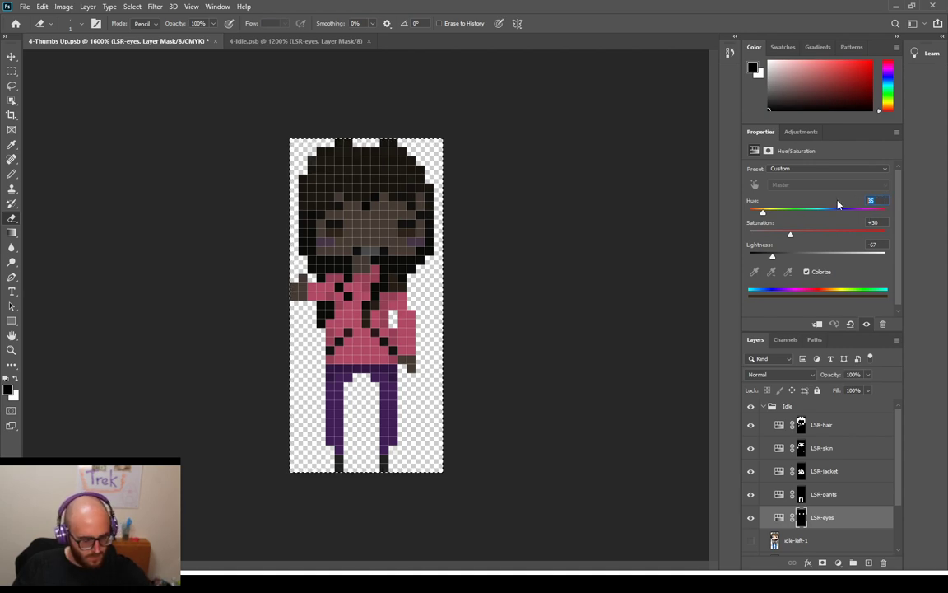
type("26")
left_click(874, 223)
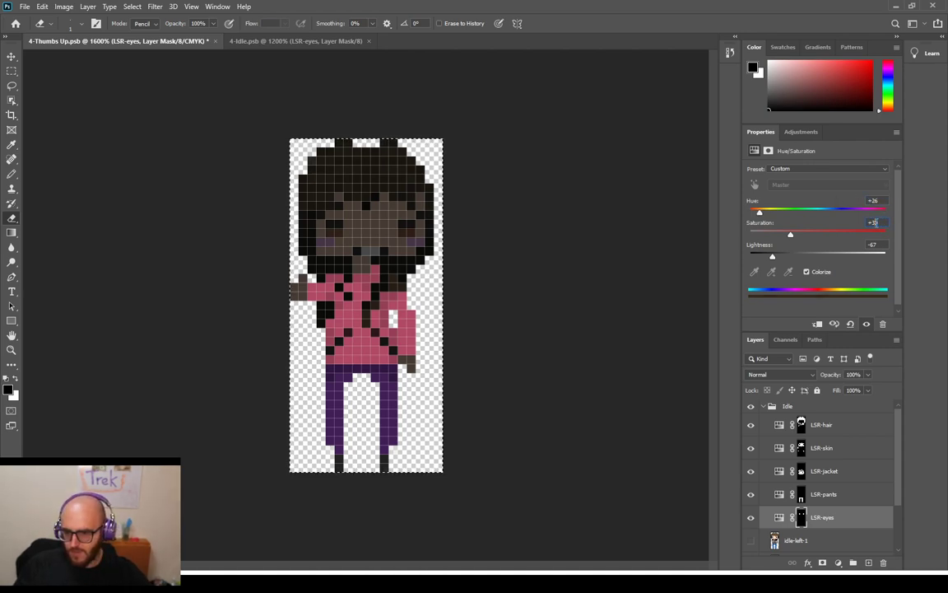
type("33")
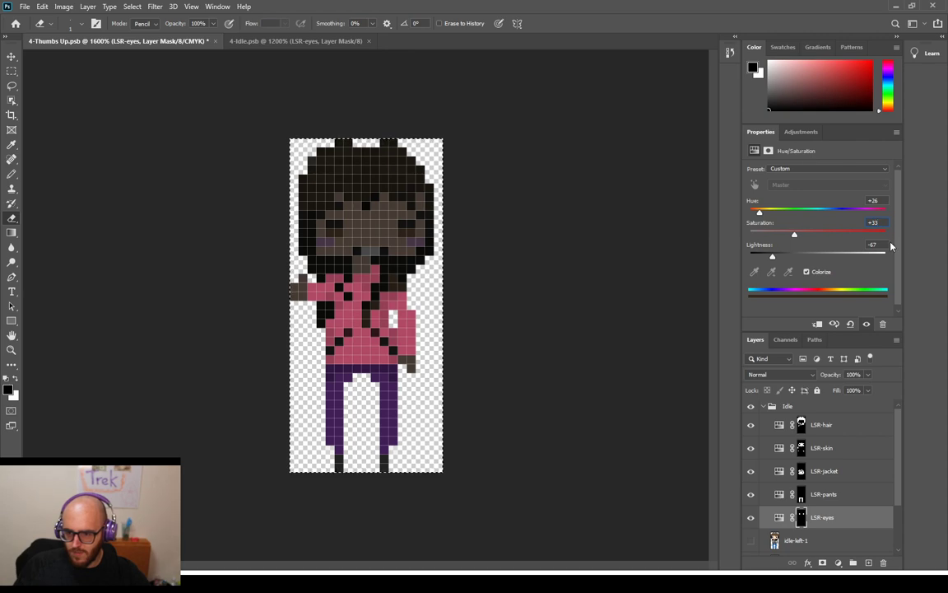
type("-51")
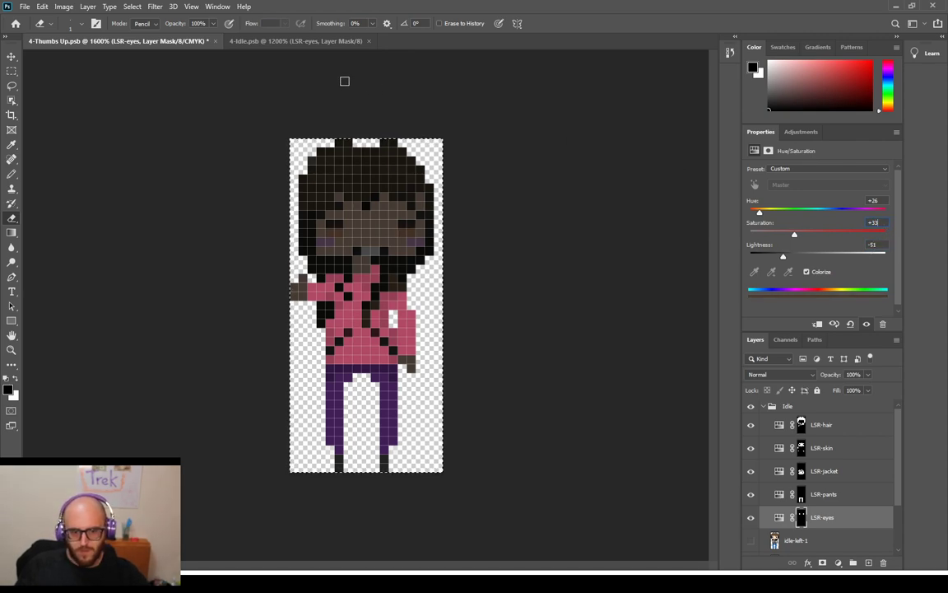
Compare the eye colours with the 4-Idle sprite and check the LSR-eyes layer by switching its visibility off and on
left_click(300, 42)
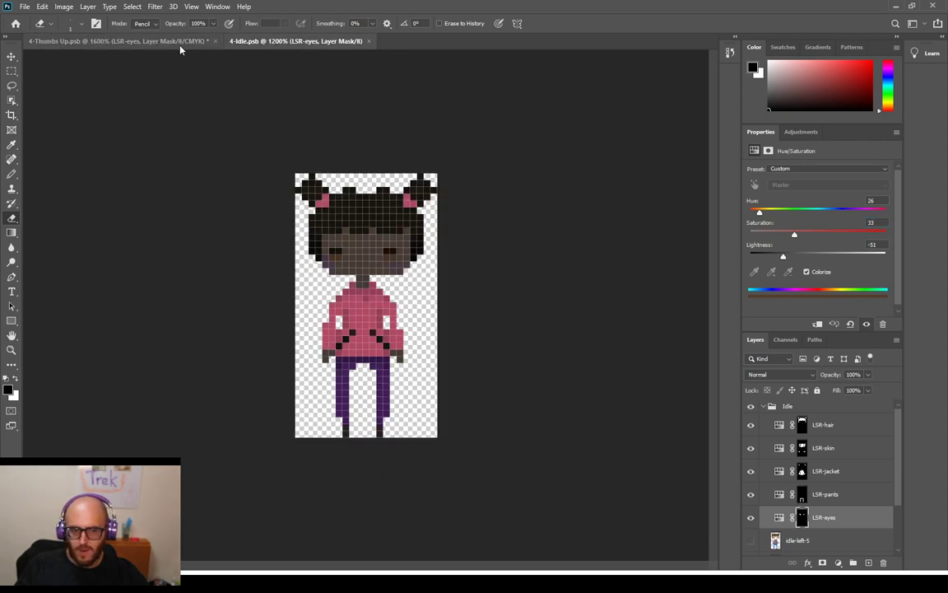
left_click(172, 43)
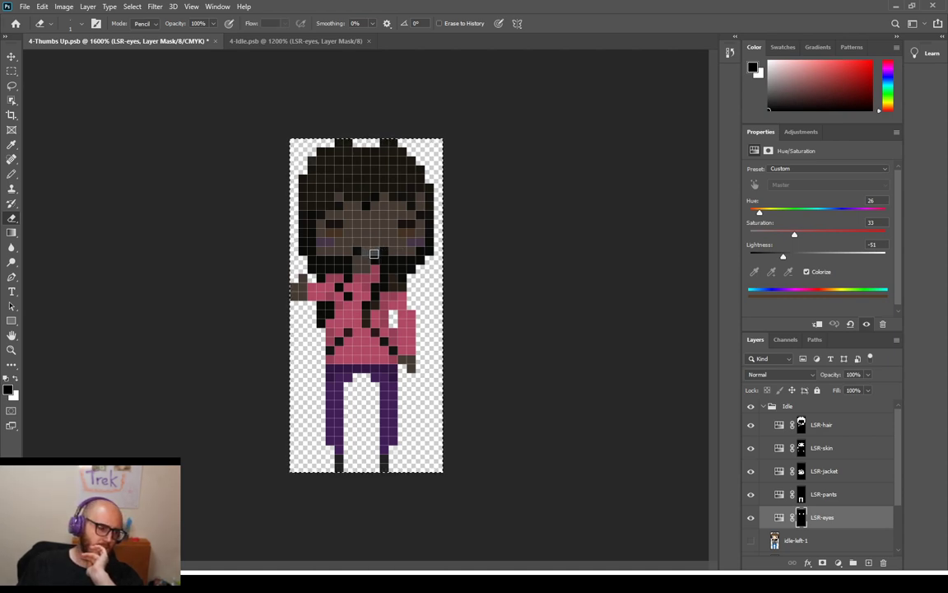
left_click(751, 517)
left_click(751, 517)
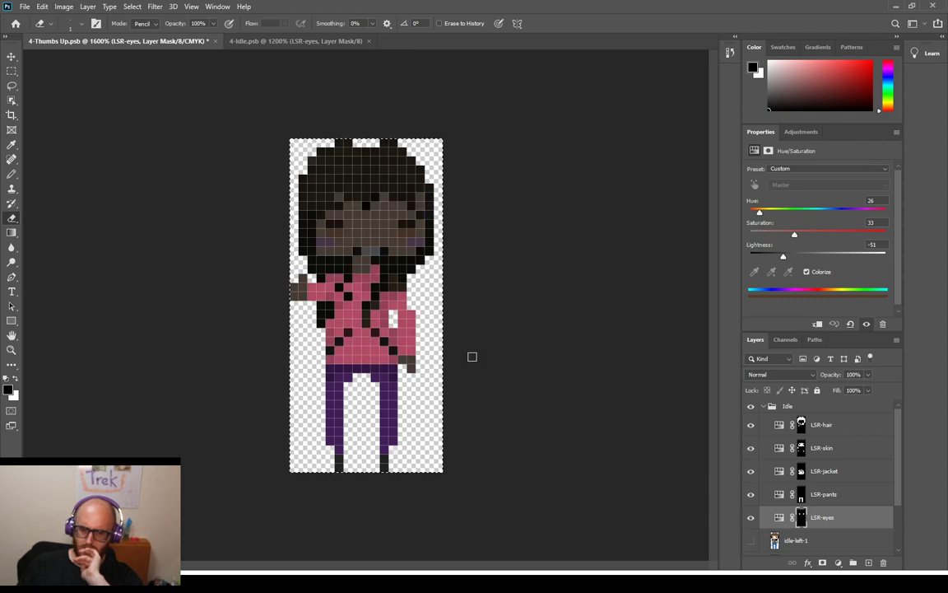
Select the LSR-skin layer in 4-Thumbs Up and close the 4-Idle document
left_click(820, 451)
left_click(263, 41)
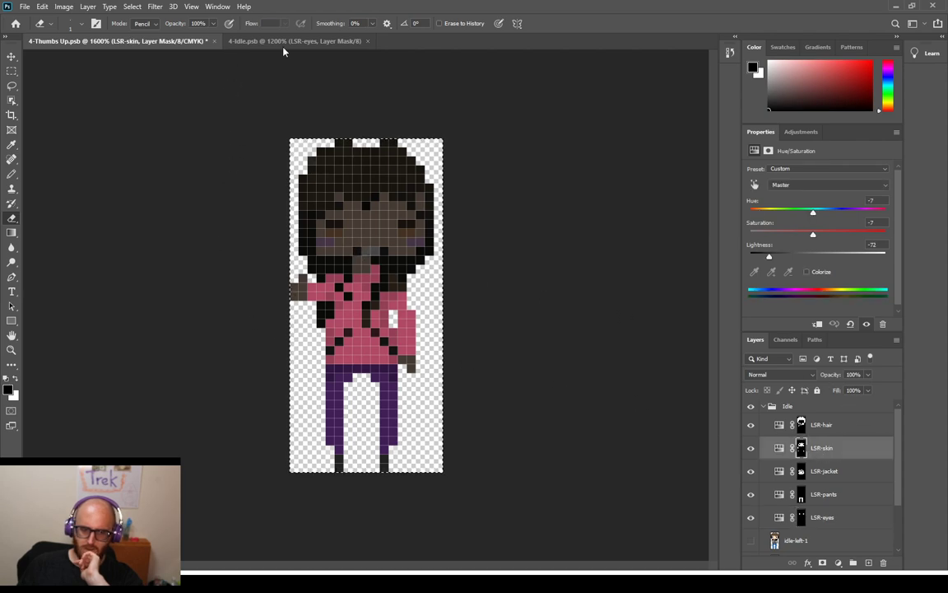
key("ctrl+Tab")
left_click(368, 41)
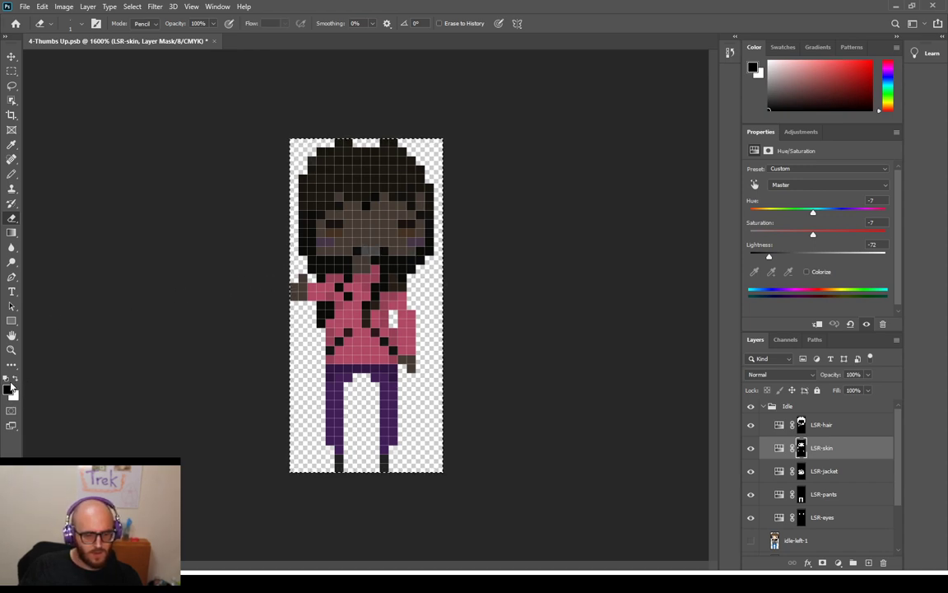
Swap the foreground and background colours and erase the two teeth pixels from the LSR-skin mask
key("x")
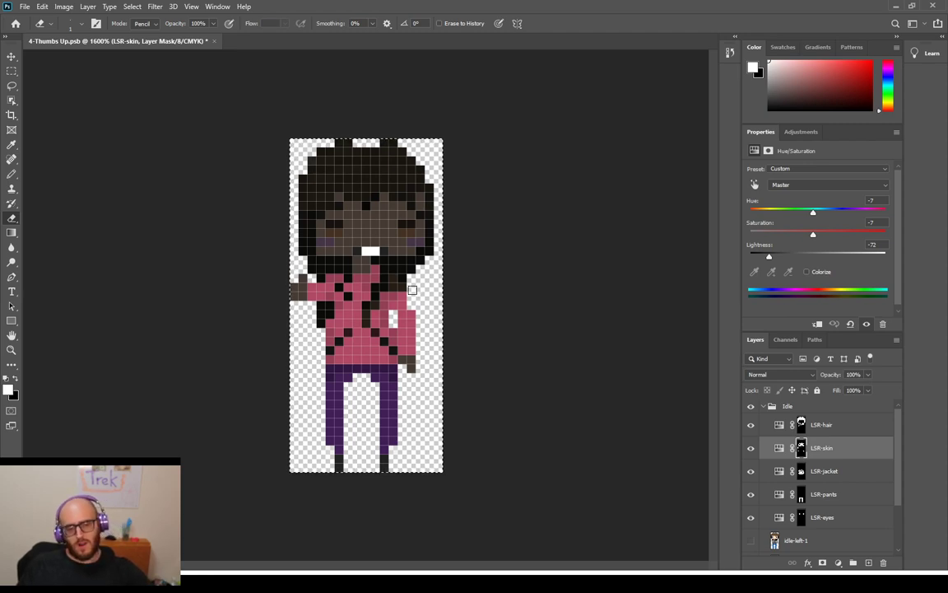
scroll(412, 290, "down", 1)
scroll(403, 271, "up", 3)
scroll(391, 238, "up", 5)
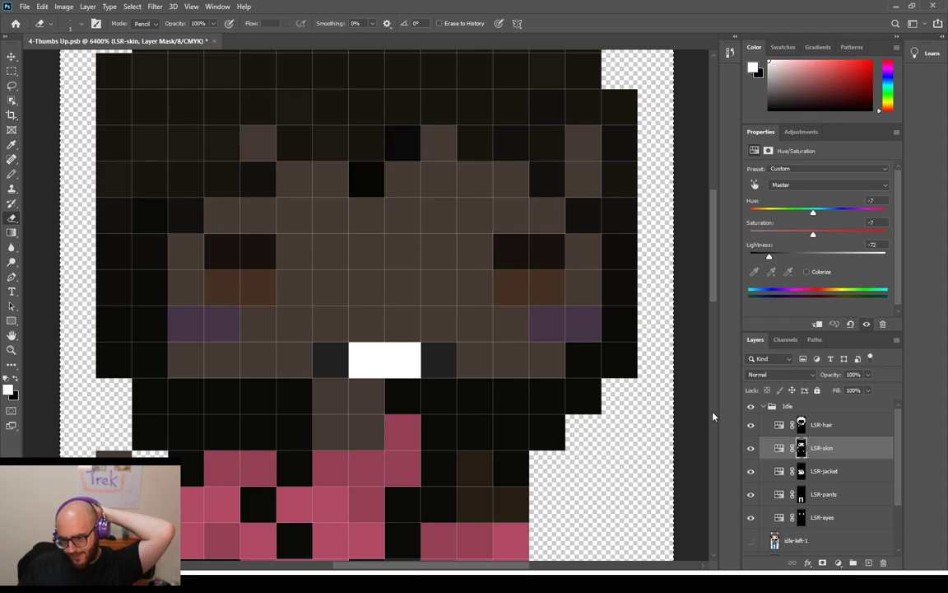
Hide the LSR-hair, LSR-skin, LSR-jacket, LSR-pants and LSR-eyes adjustment layers to expose the base sprite
left_click(750, 425)
left_click(750, 447)
left_click(750, 471)
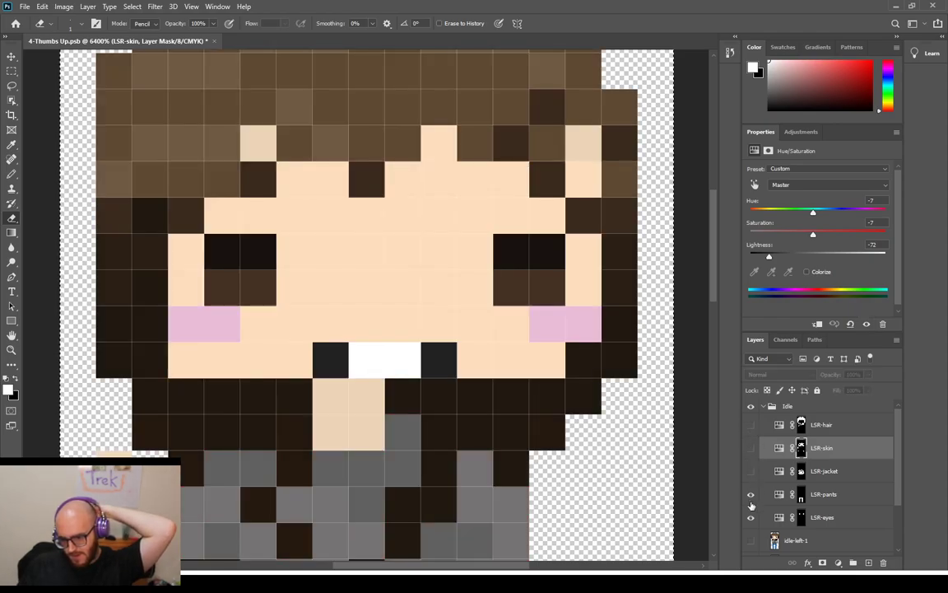
left_click(750, 520)
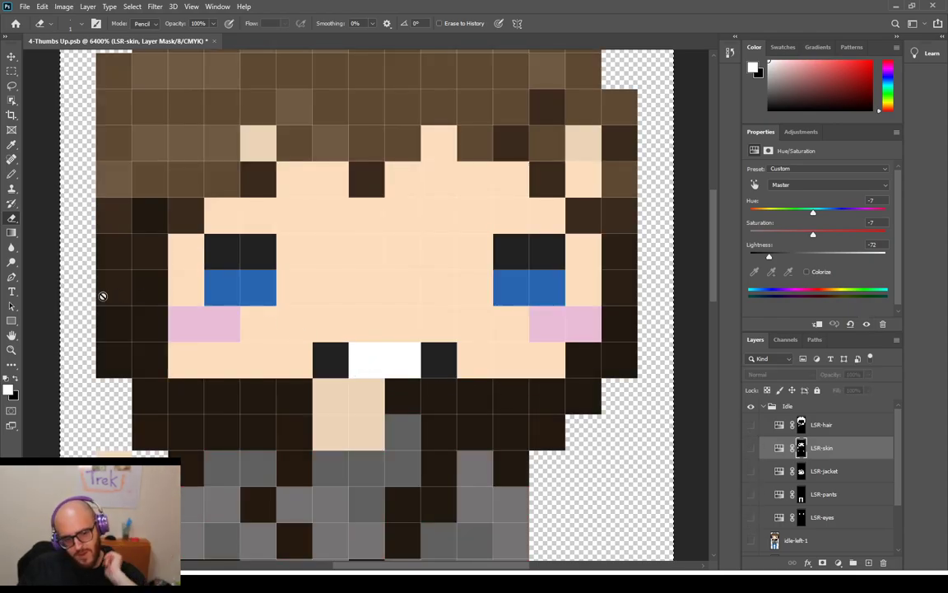
key("i")
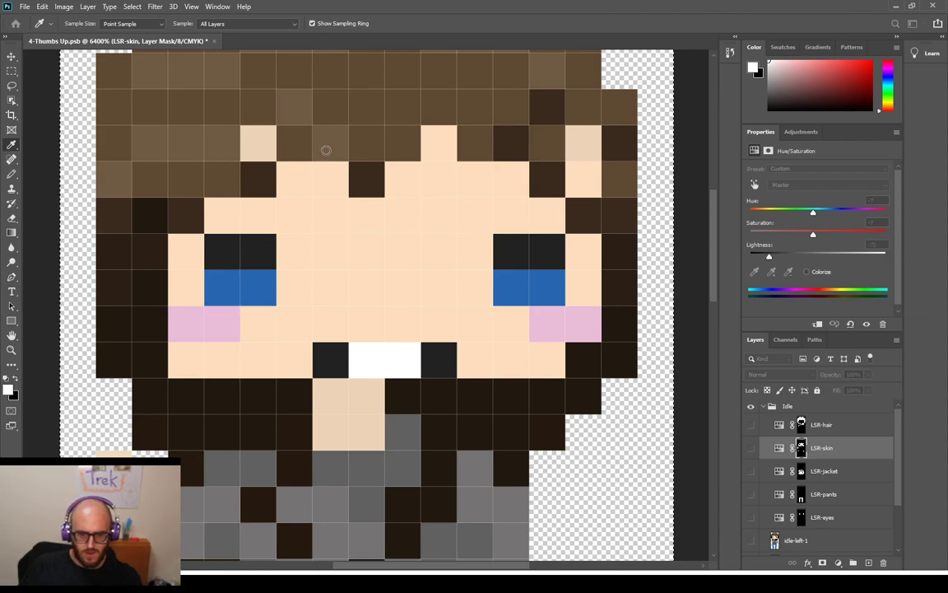
left_click(571, 137)
key("e")
Repaint the two white teeth pixels in off-white on the idle-left-1 copy 2 layer with the Pencil tool
scroll(823, 498, "down", 3)
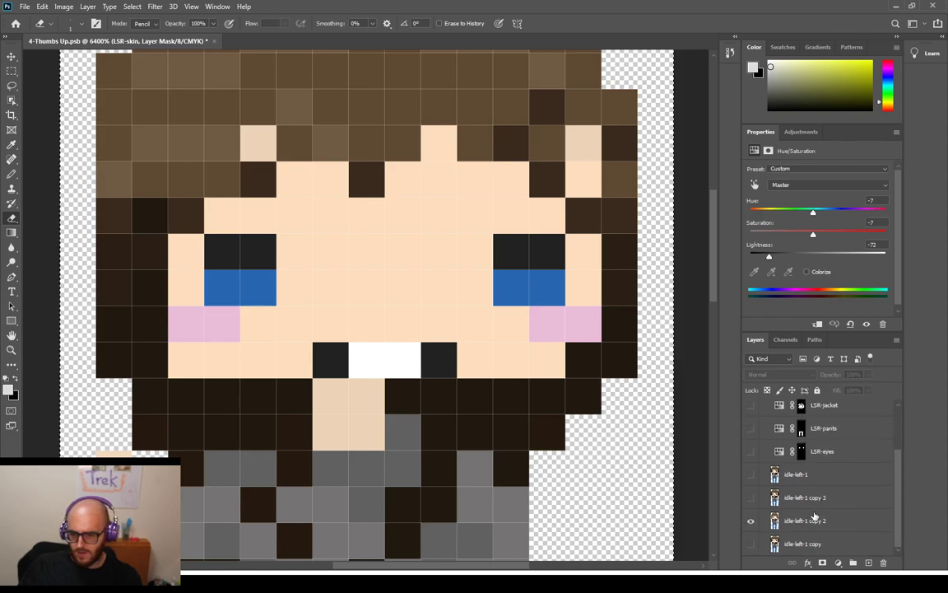
left_click(804, 527)
left_click(376, 360)
key("ctrl+z")
key("b")
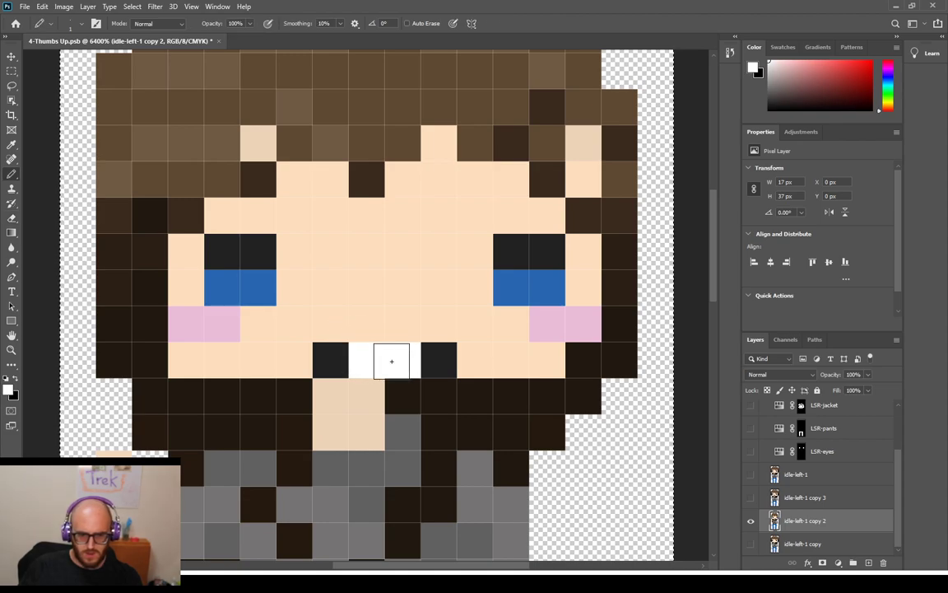
key("i")
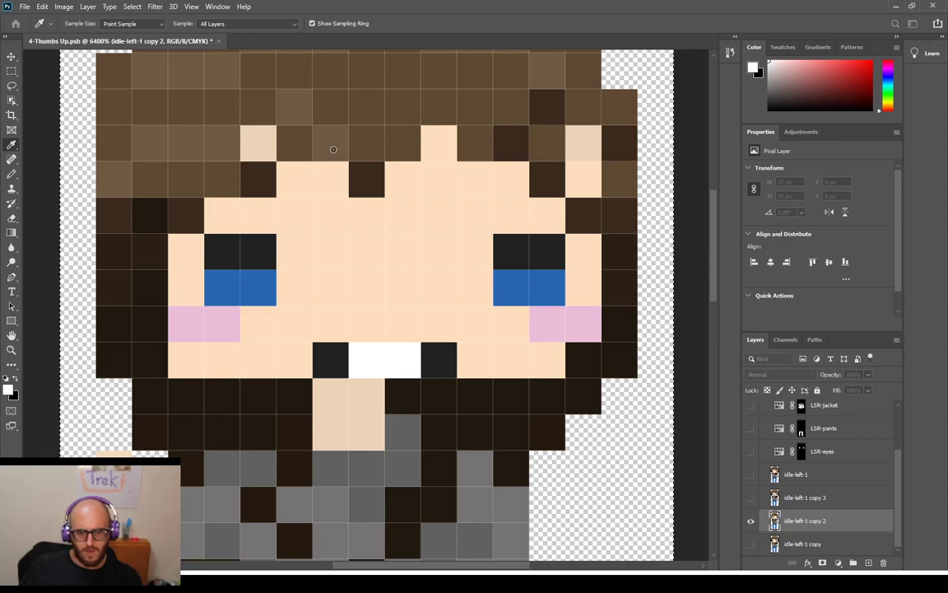
key("b")
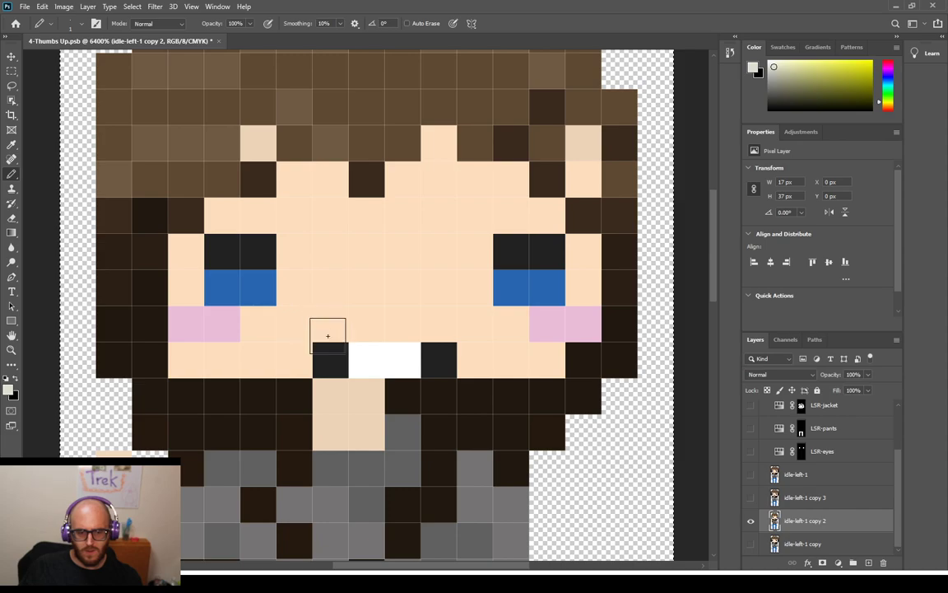
left_click(362, 359)
left_click(393, 360)
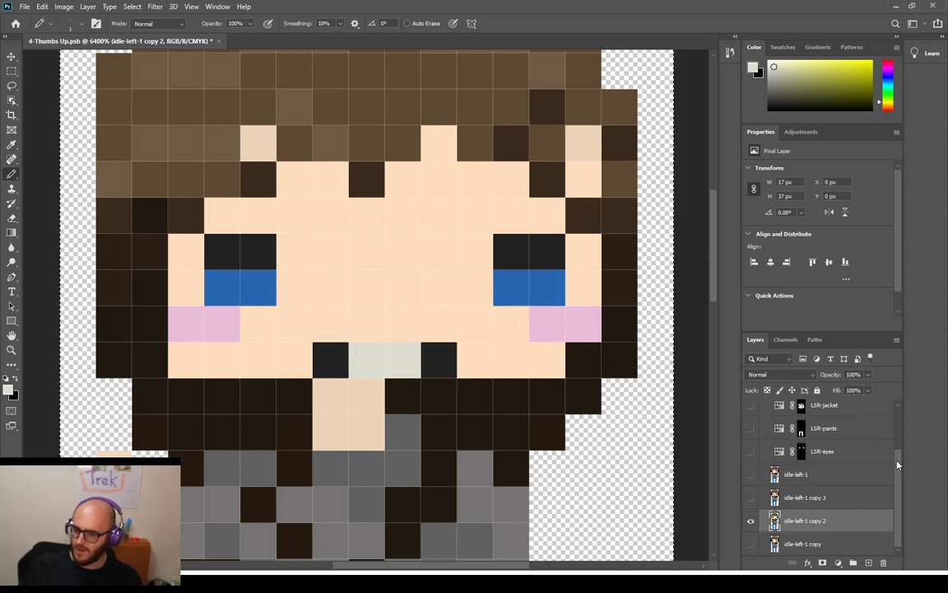
Show the LSR-eyes, LSR-pants, LSR-jacket, LSR-skin and LSR-hair adjustment layers again
left_click(750, 451)
left_click(751, 405)
scroll(750, 428, "up", 2)
left_click(751, 438)
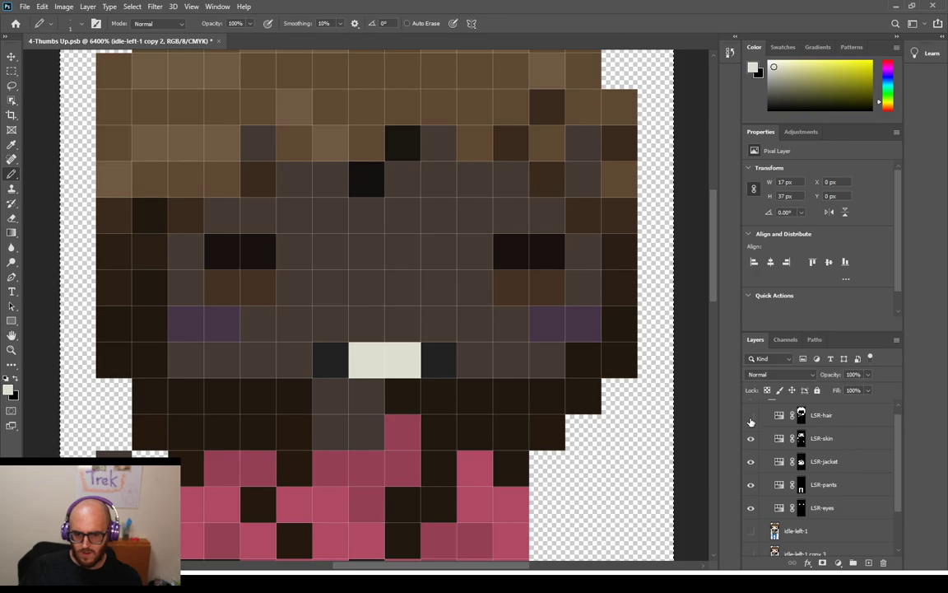
left_click(751, 415)
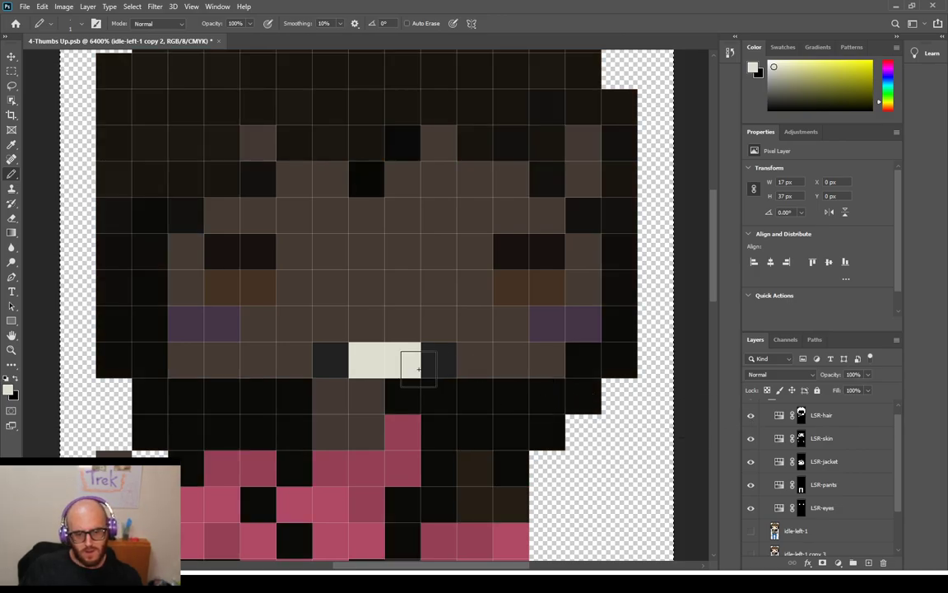
Examine the recoloured 4-Thumbs Up character as a whole and up close, checking the repainted teeth against the face
key("ctrl+minus")
key("ctrl+minus")
key("ctrl+minus")
key("ctrl+minus")
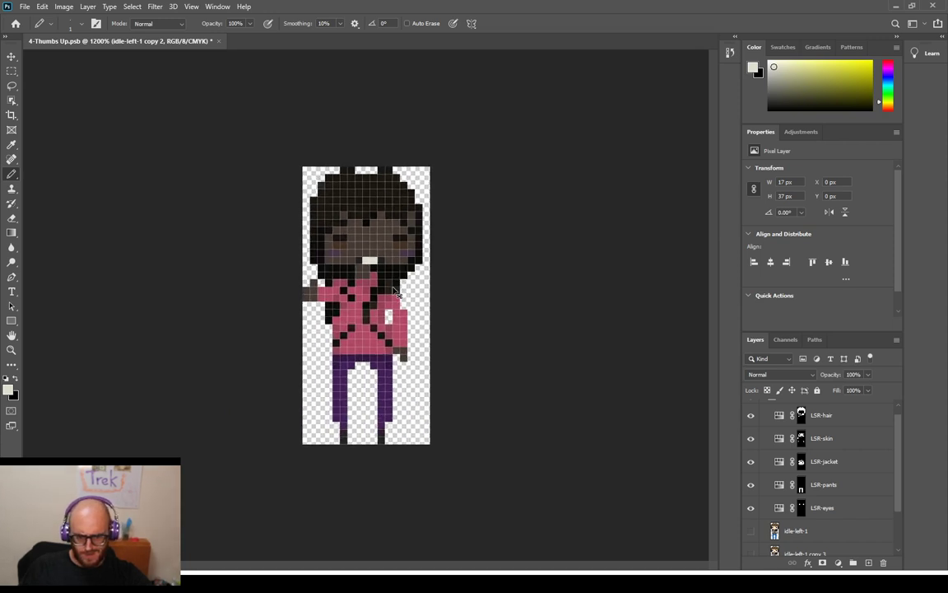
key("ctrl+plus")
key("ctrl+plus")
key("ctrl+plus")
scroll(391, 281, "up", 3)
key("ctrl+a")
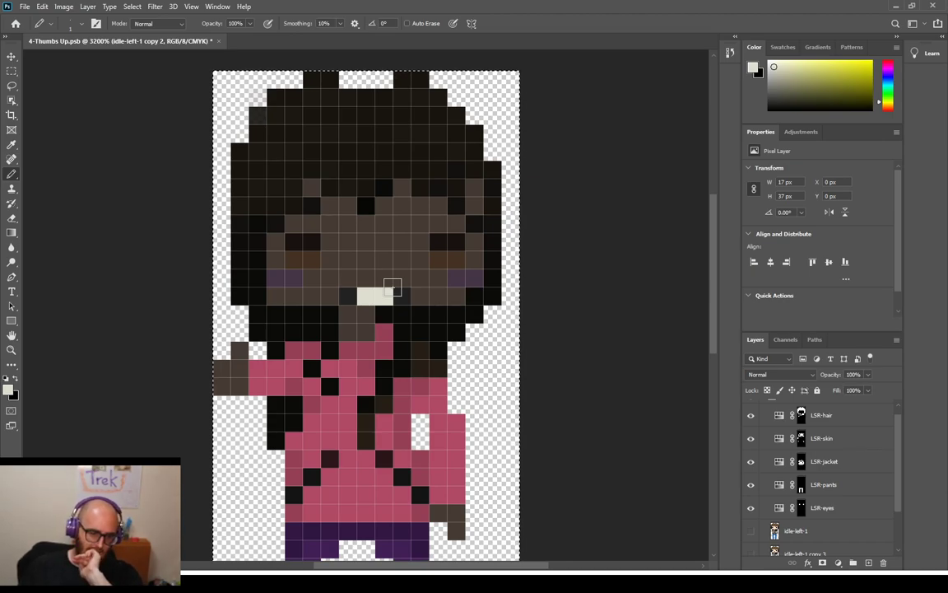
scroll(392, 288, "up", 3)
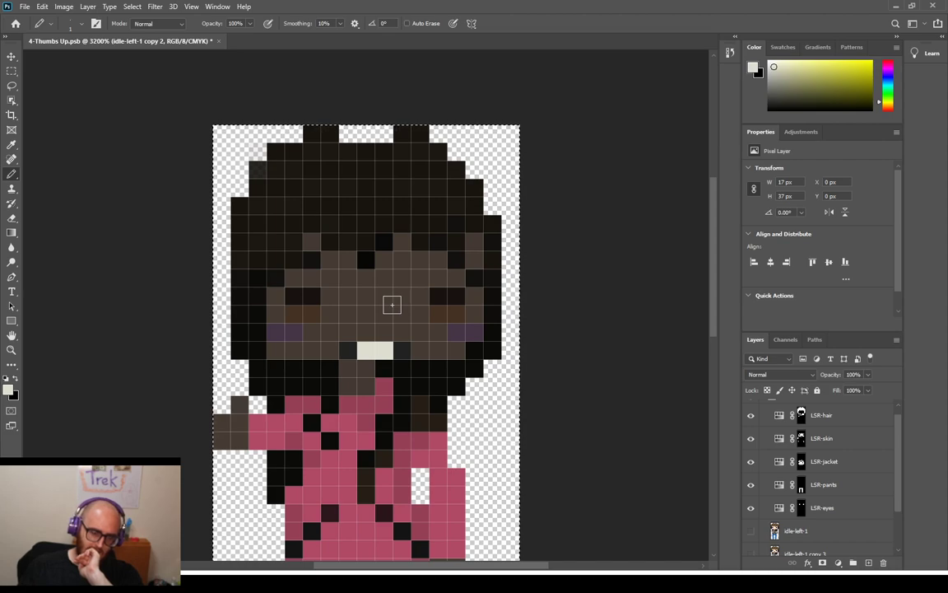
scroll(394, 307, "up", 3)
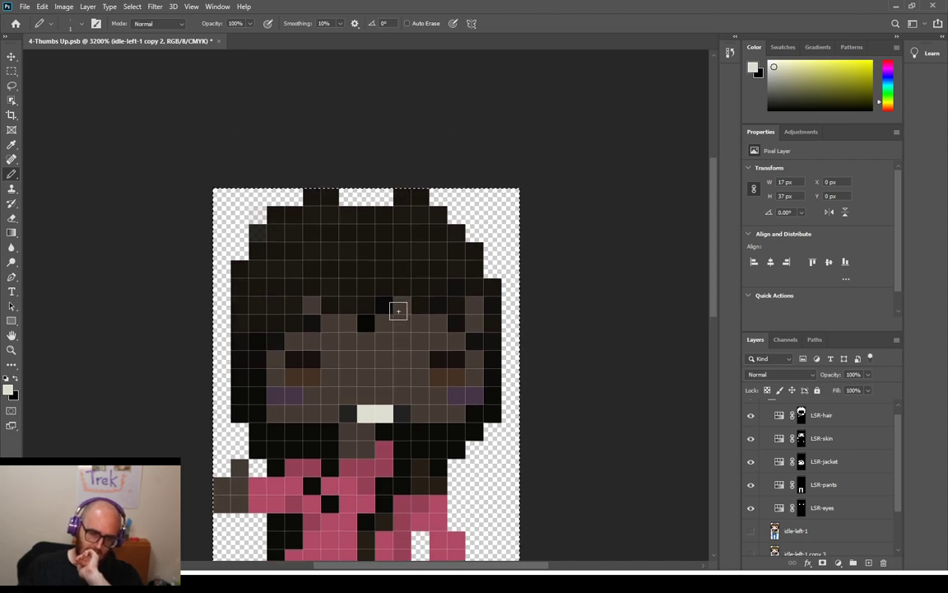
scroll(402, 309, "down", 6)
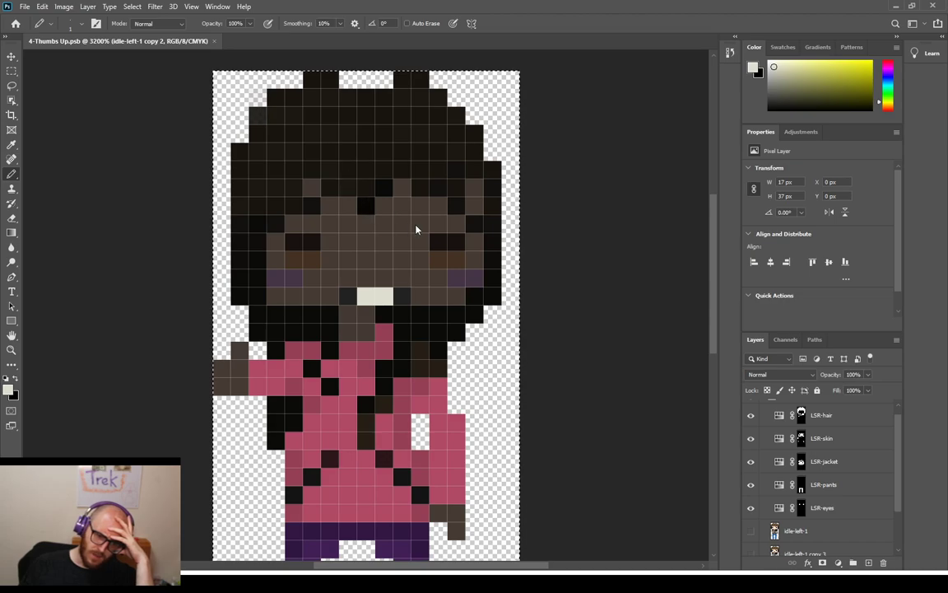
Paint over the mouth pixels on the LSR-skin mask of 3-Thumbs Up.psb in light grey with the Pencil tool
key("ctrl+plus")
key("ctrl+plus")
key("ctrl+plus")
key("ctrl+plus")
key("ctrl+plus")
key("ctrl+plus")
key("ctrl+plus")
key("ctrl+plus")
key("ctrl+plus")
key("ctrl+plus")
key("ctrl+plus")
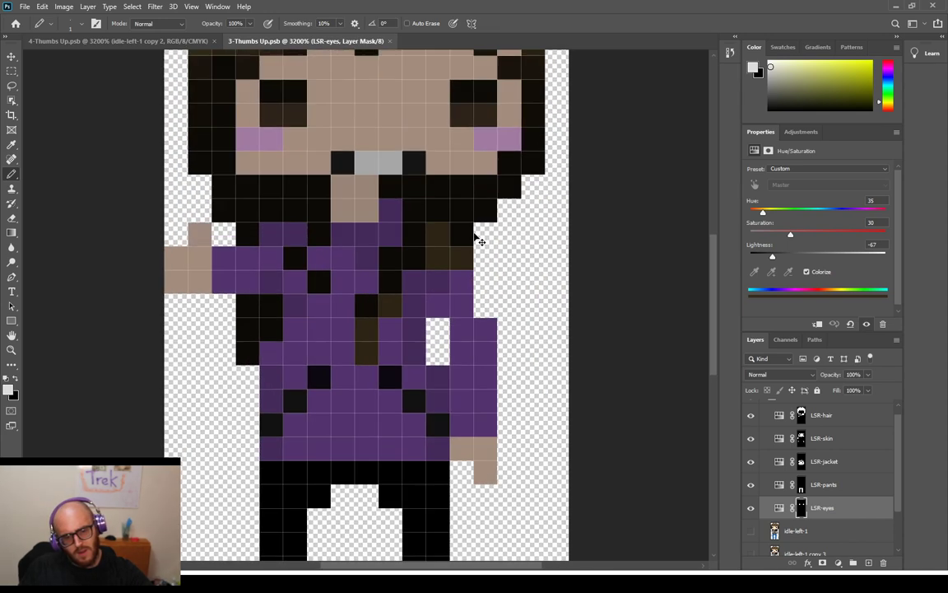
scroll(473, 227, "up", 2)
scroll(474, 227, "up", 3)
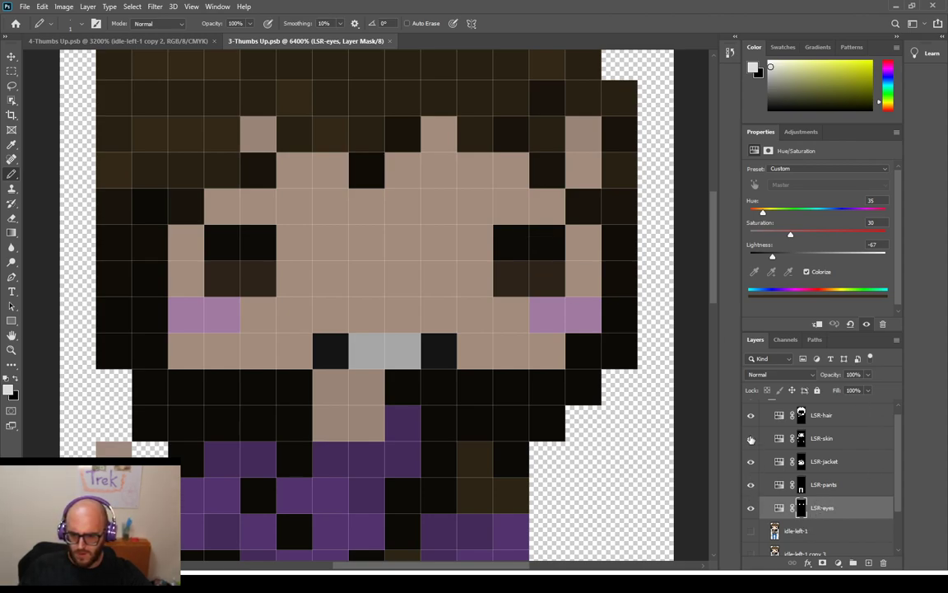
left_click(821, 440)
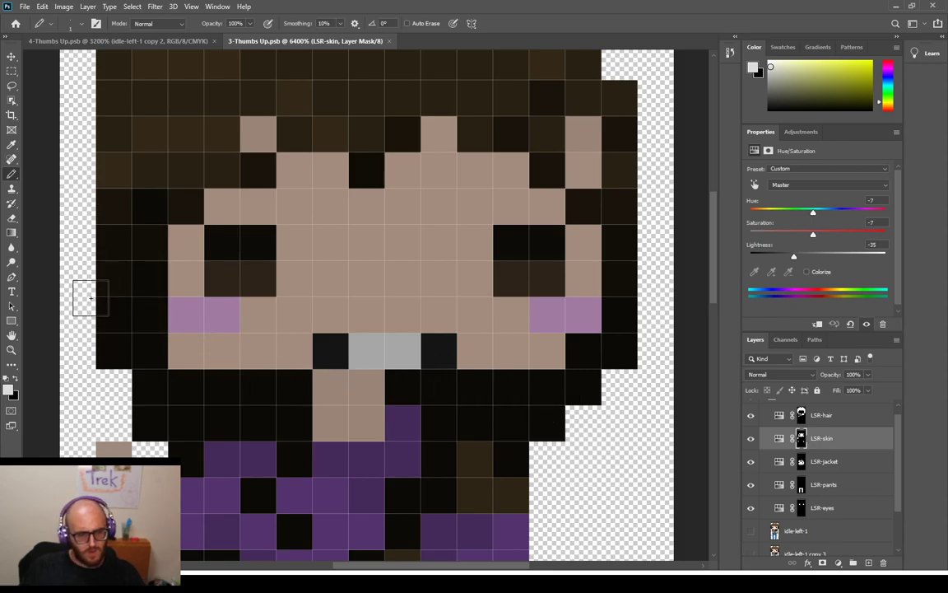
left_click_drag(330, 351, 436, 352)
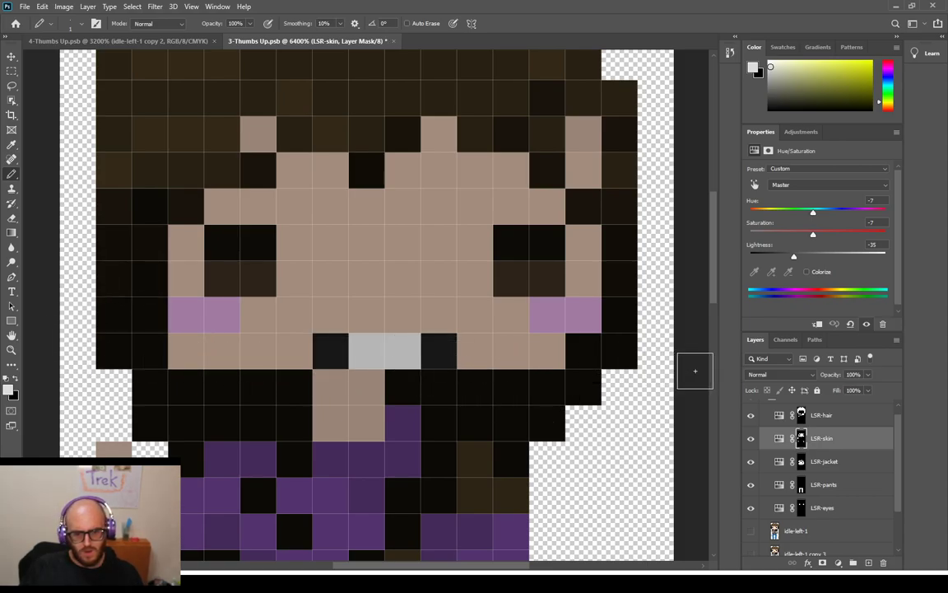
Hide the LSR-skin layer and repaint the two white teeth pixels off-white on the idle-left-1 copy 2 layer
left_click(751, 442)
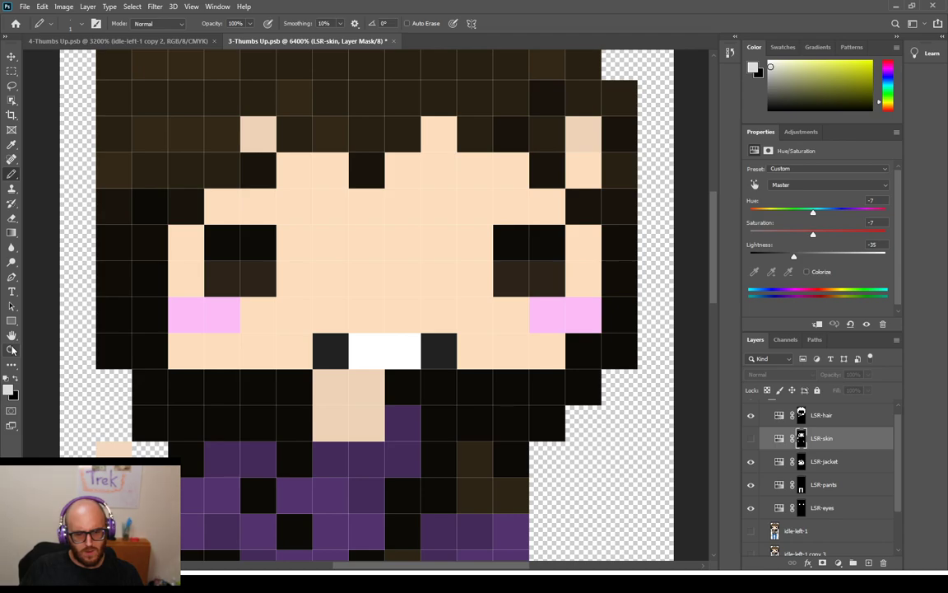
key("i")
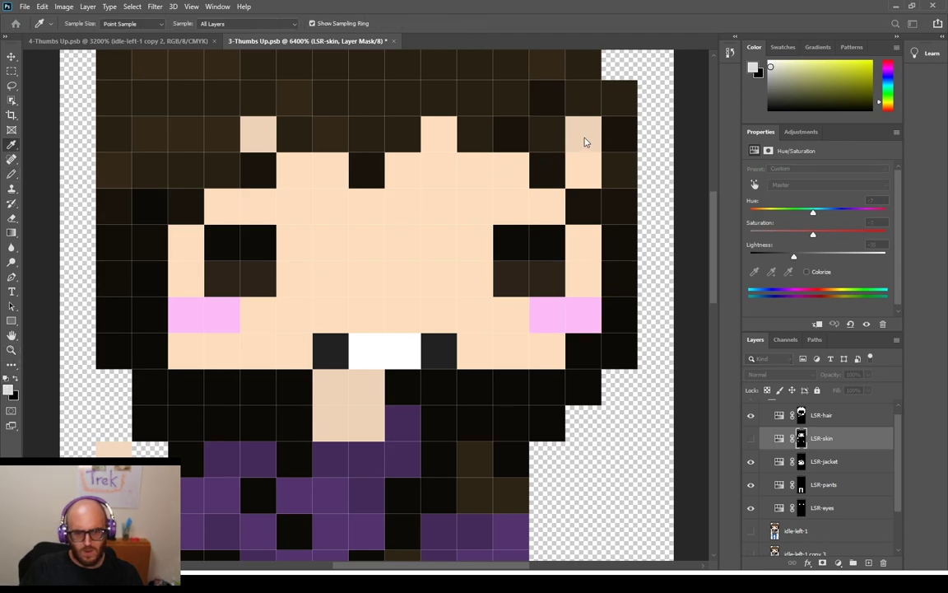
key("b")
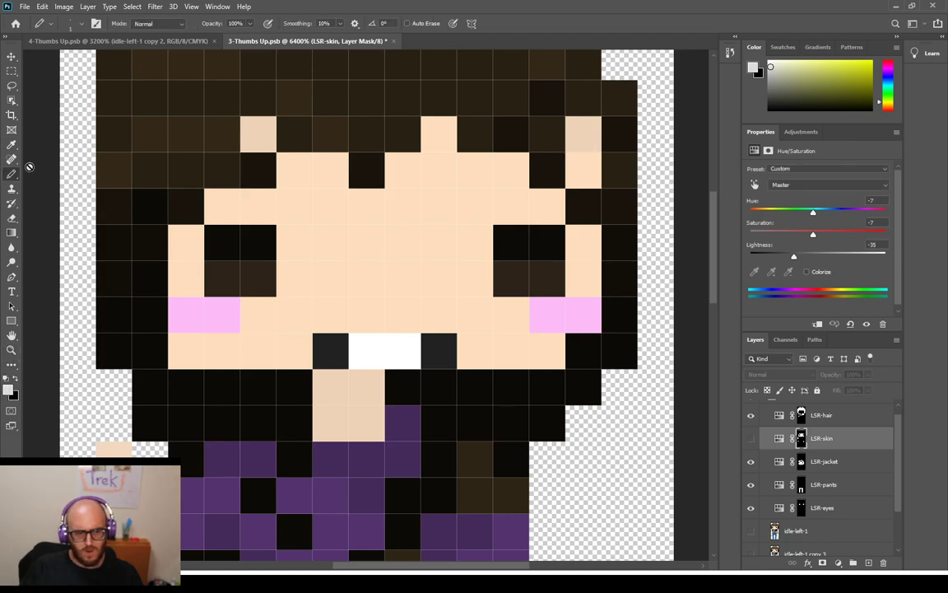
scroll(869, 452, "down", 2)
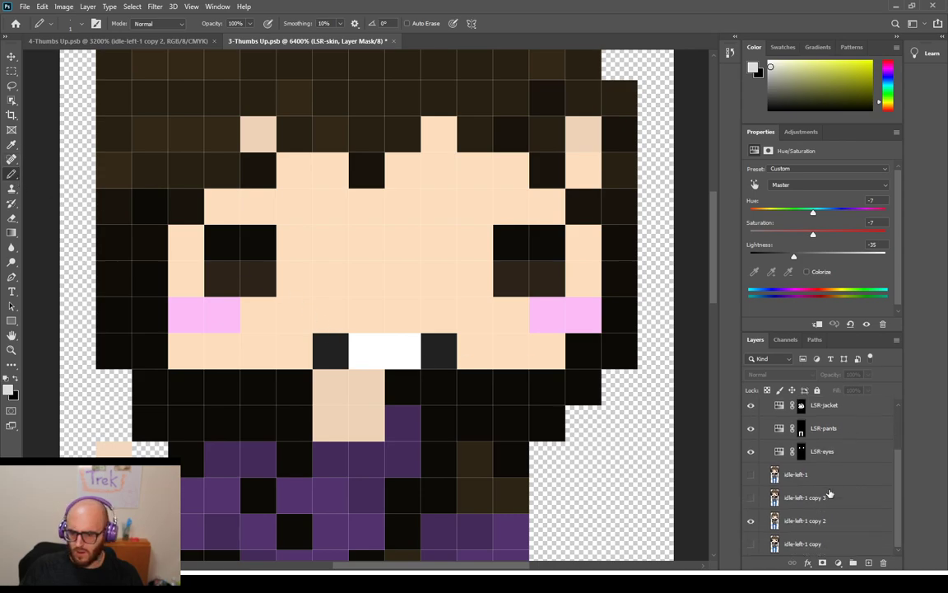
left_click(814, 522)
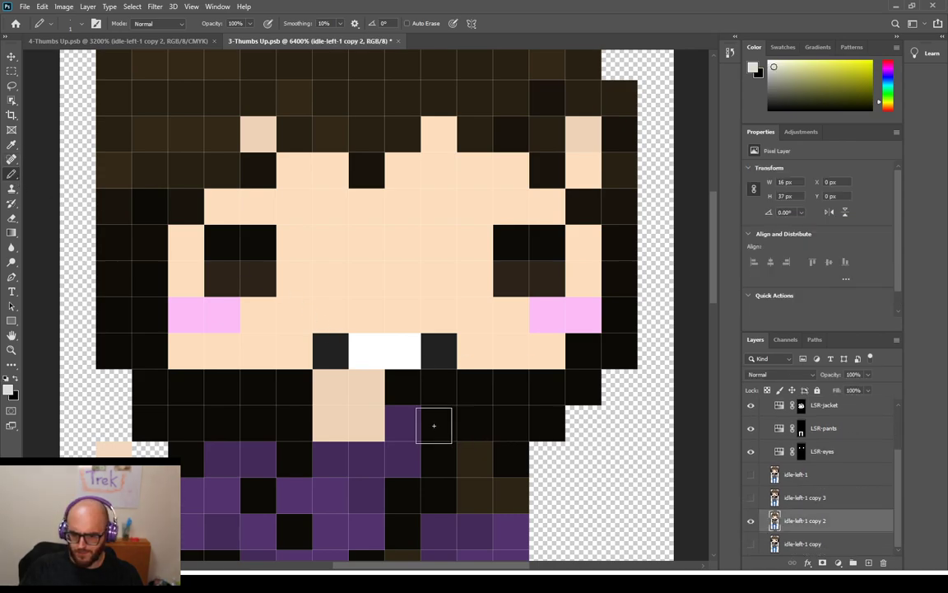
left_click(364, 350)
left_click(398, 351)
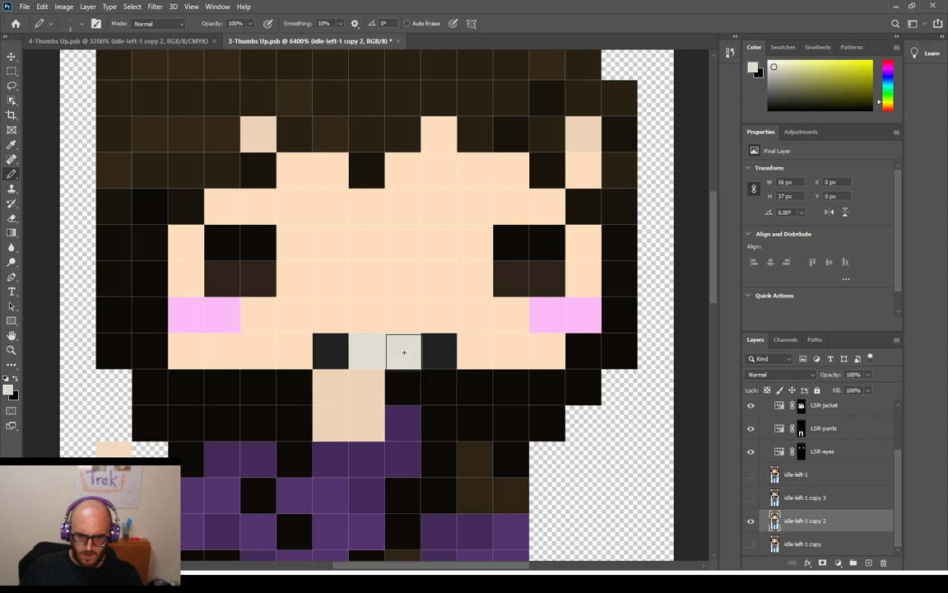
Show the LSR-skin layer again and toggle its visibility to compare the teeth with and without the adjustment
scroll(764, 422, "up", 2)
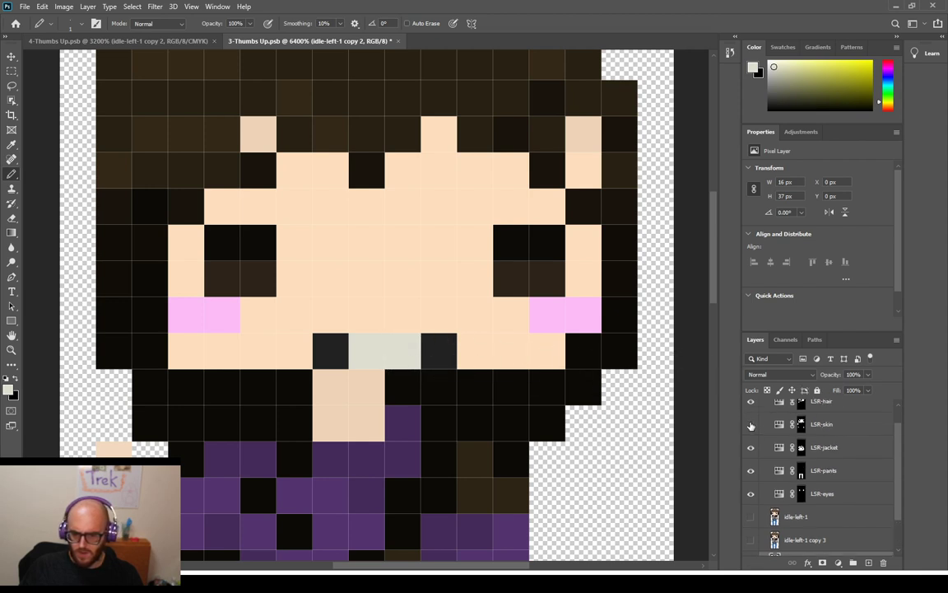
left_click(750, 425)
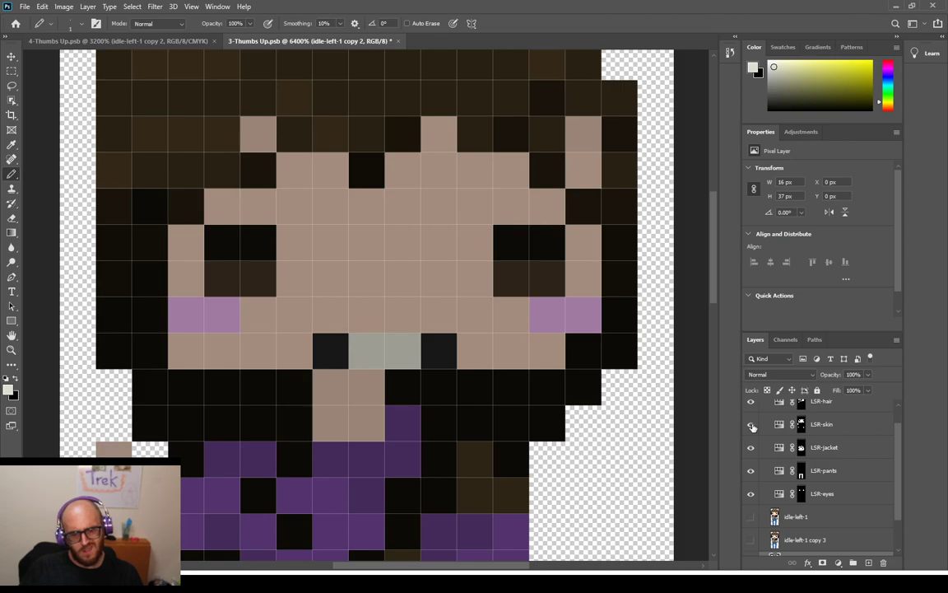
left_click(751, 425)
left_click(752, 425)
left_click(751, 426)
left_click(752, 425)
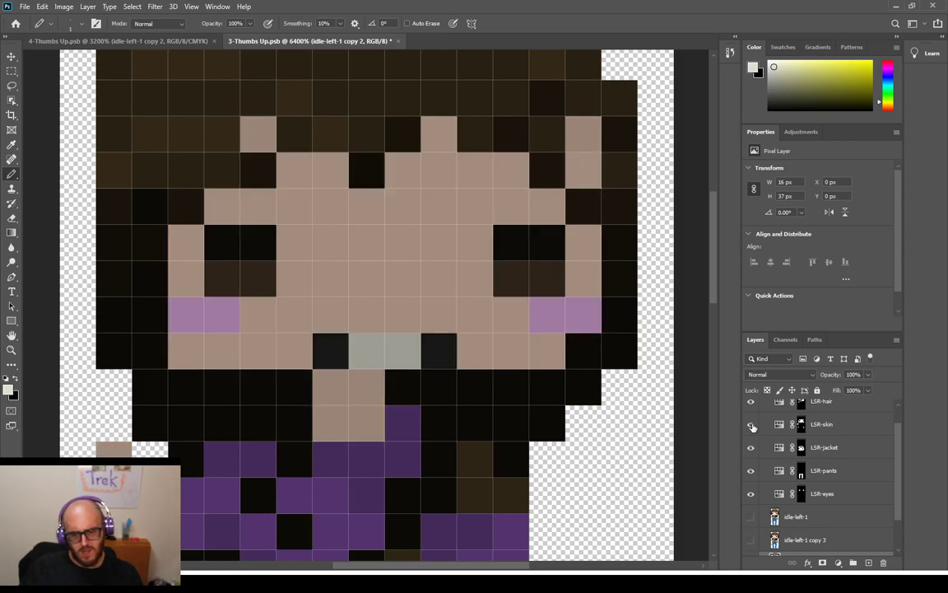
left_click(12, 378)
left_click(374, 349)
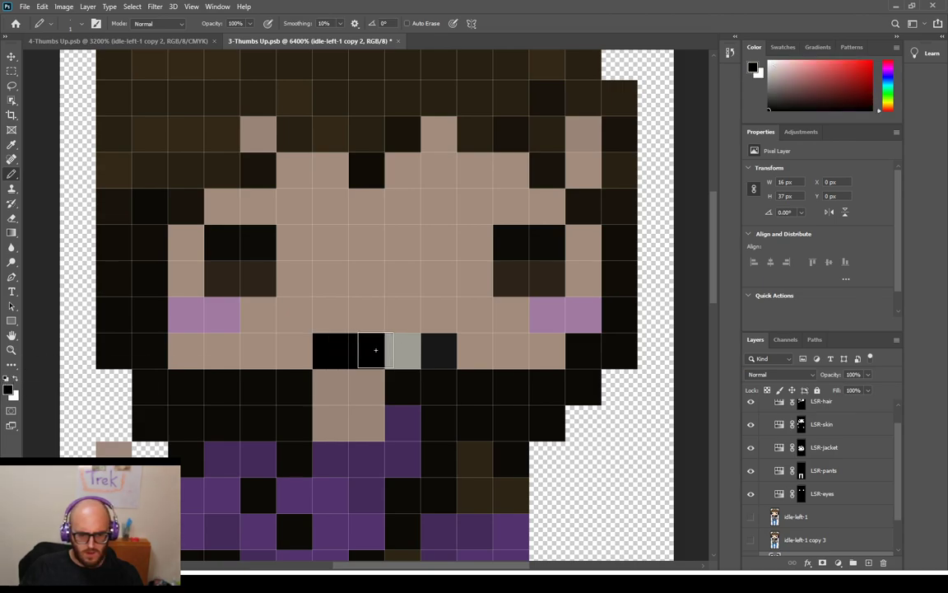
left_click_drag(374, 350, 427, 345)
key("ctrl+z")
key("ctrl+z")
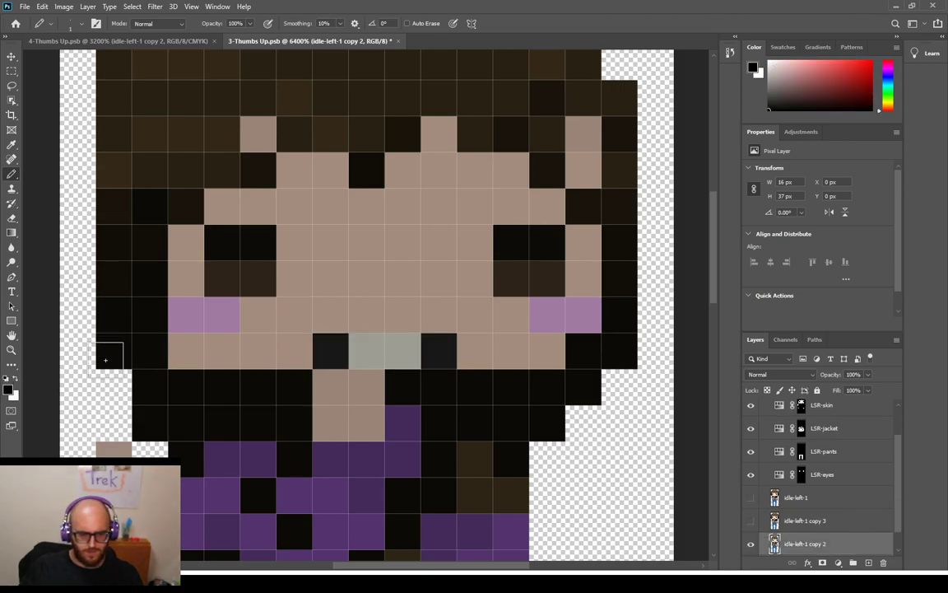
Erase the mouth and teeth pixels from the LSR-skin mask by painting them black, and close 3-Thumbs Up.psb
scroll(820, 475, "up", 1)
left_click(826, 434)
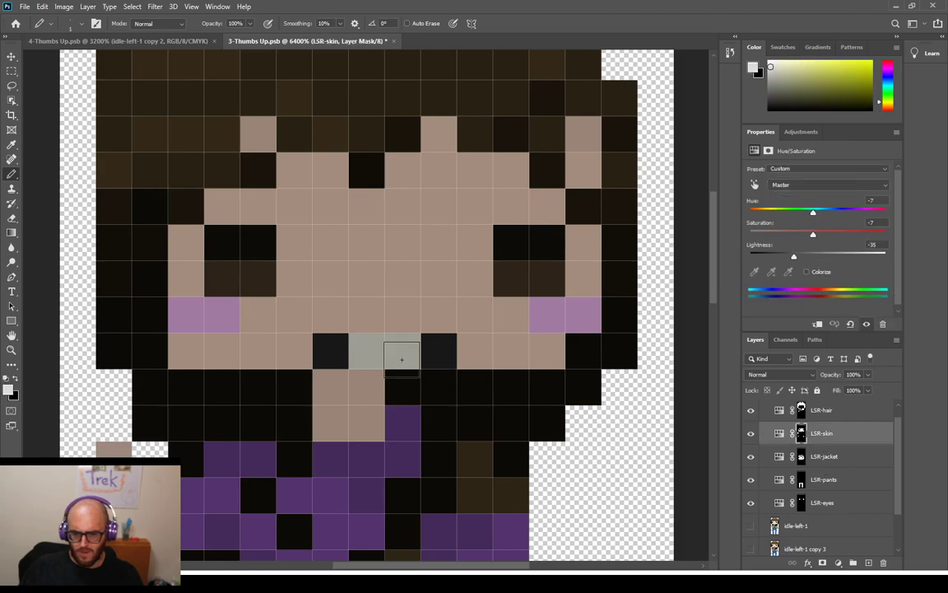
left_click(316, 347)
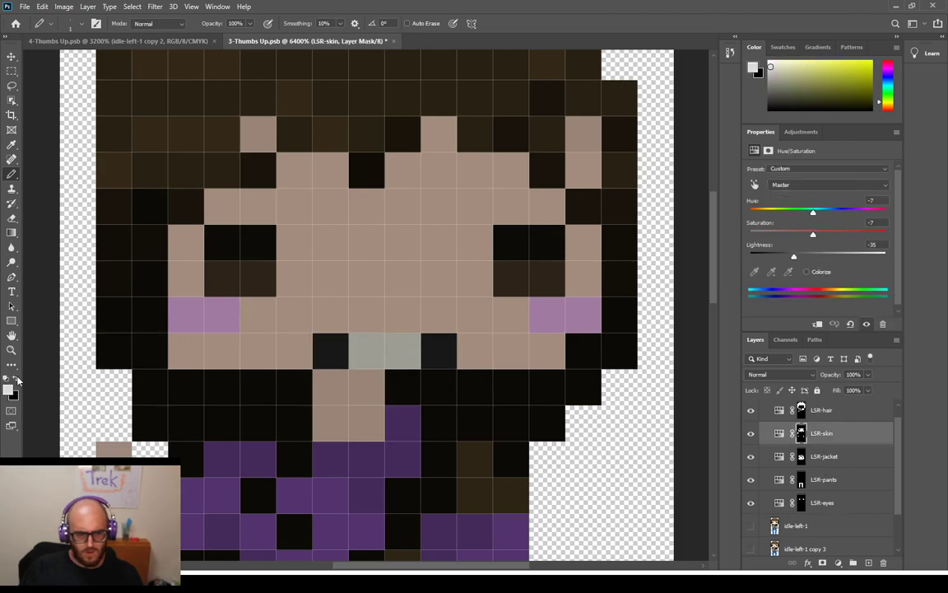
left_click(14, 380)
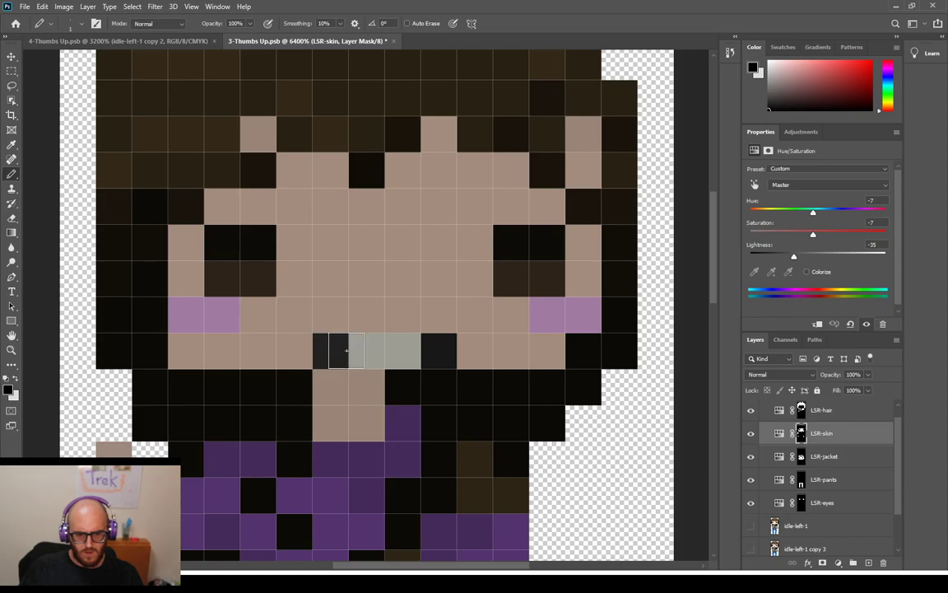
left_click_drag(366, 351, 420, 351)
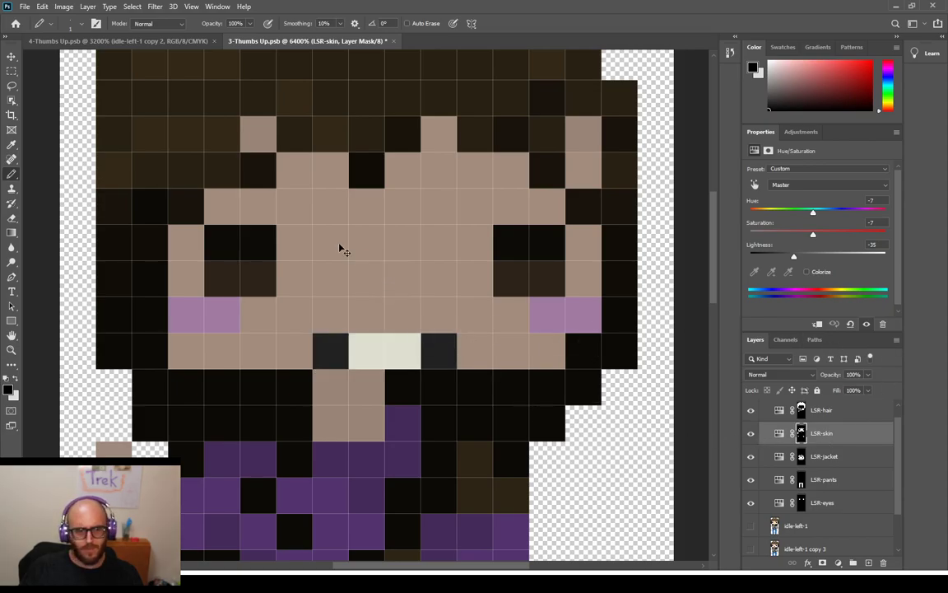
left_click(389, 41)
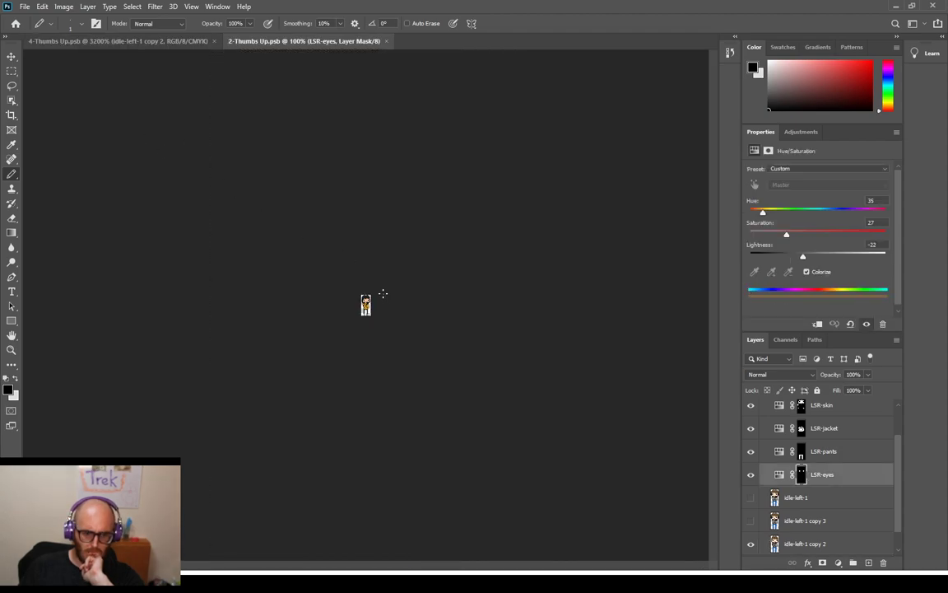
Erase the mouth and teeth pixels from the LSR-skin mask of 2-Thumbs Up.psb with black, and close the document
key("ctrl+plus")
key("ctrl+plus")
key("ctrl+plus")
key("ctrl+plus")
key("ctrl+plus")
key("ctrl+plus")
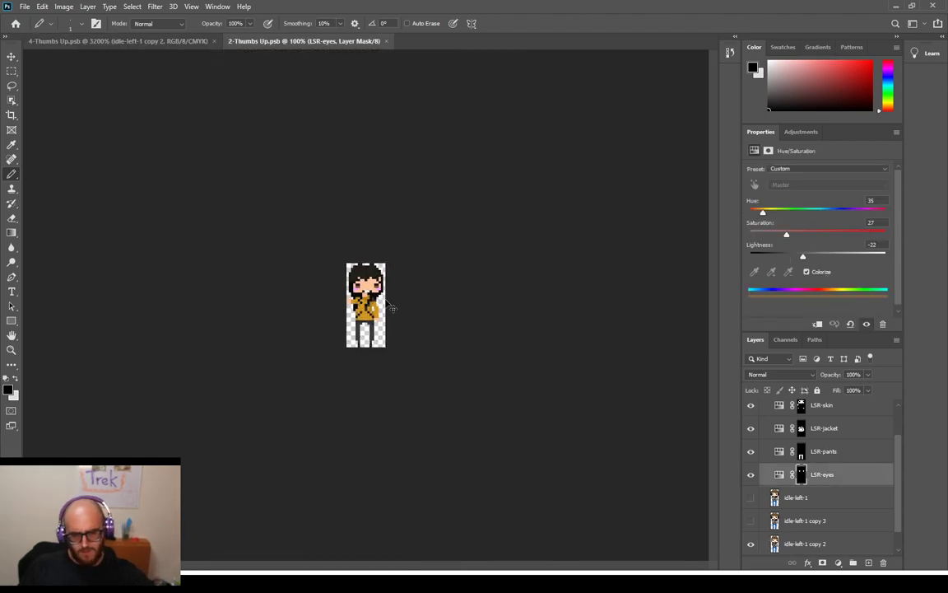
key("ctrl+plus")
key("ctrl+plus")
key("ctrl+plus")
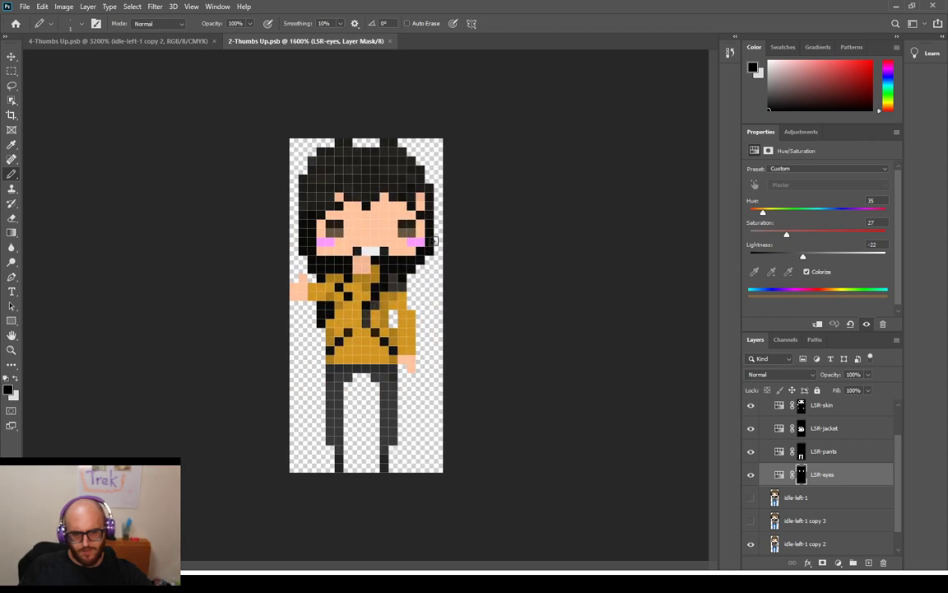
key("ctrl+minus")
key("ctrl+minus")
key("ctrl+plus")
key("ctrl+plus")
key("ctrl+plus")
key("ctrl+plus")
key("ctrl+plus")
scroll(475, 218, "up", 4)
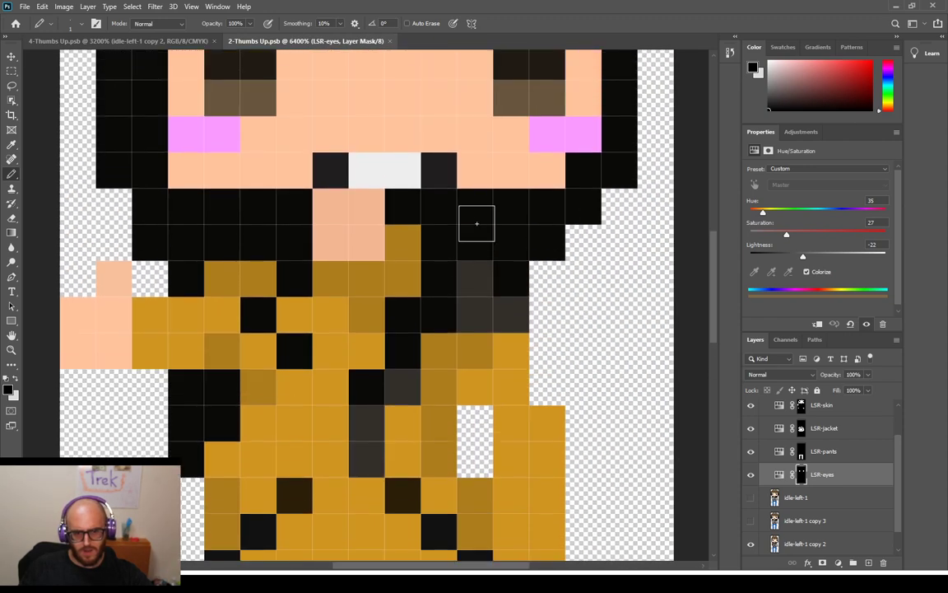
left_click(827, 416)
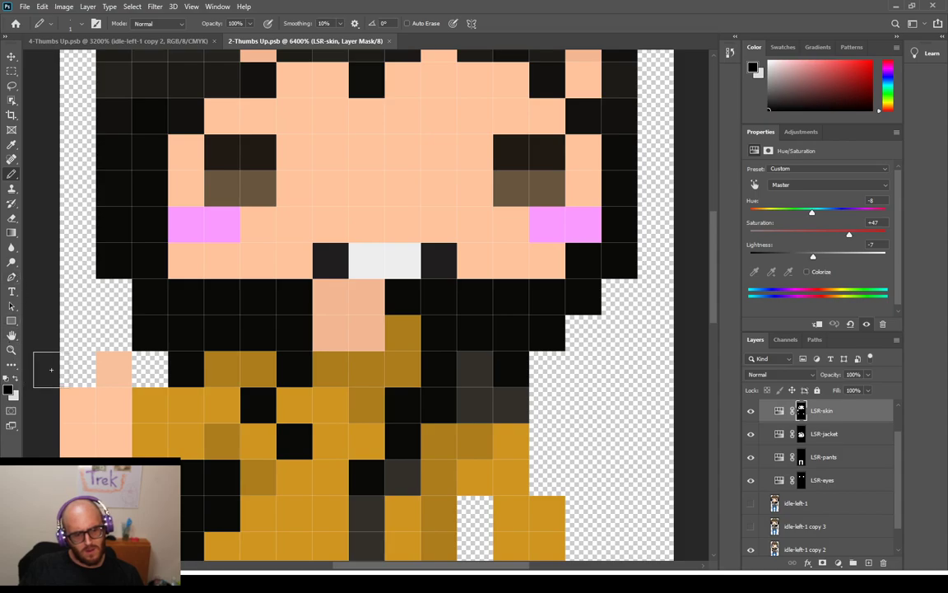
left_click(403, 260)
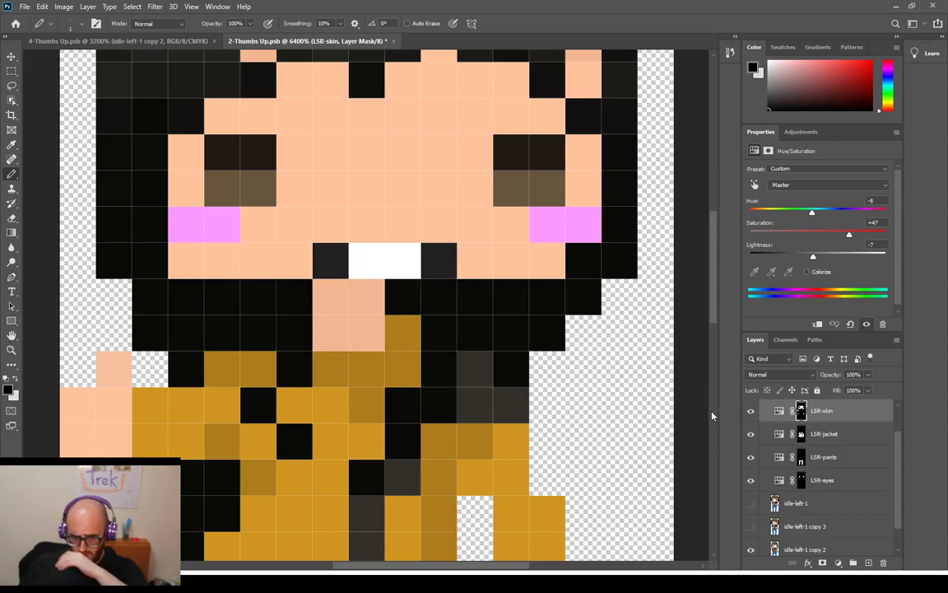
left_click(389, 42)
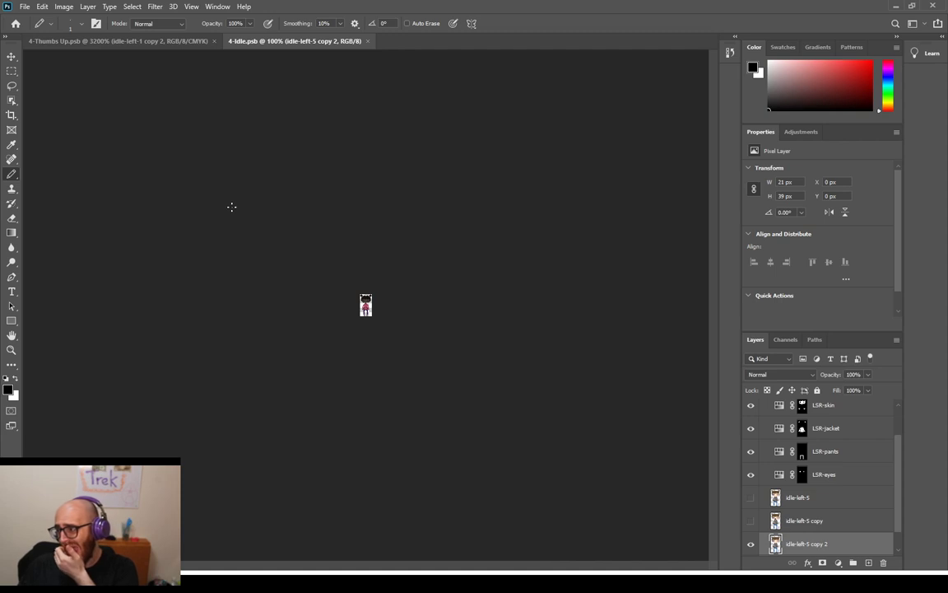
Examine the 4-Idle sprite's hair, face and jacket up close and compare it with the 4-Thumbs Up character
key("ctrl+plus")
key("ctrl+plus")
key("ctrl+plus")
key("ctrl+plus")
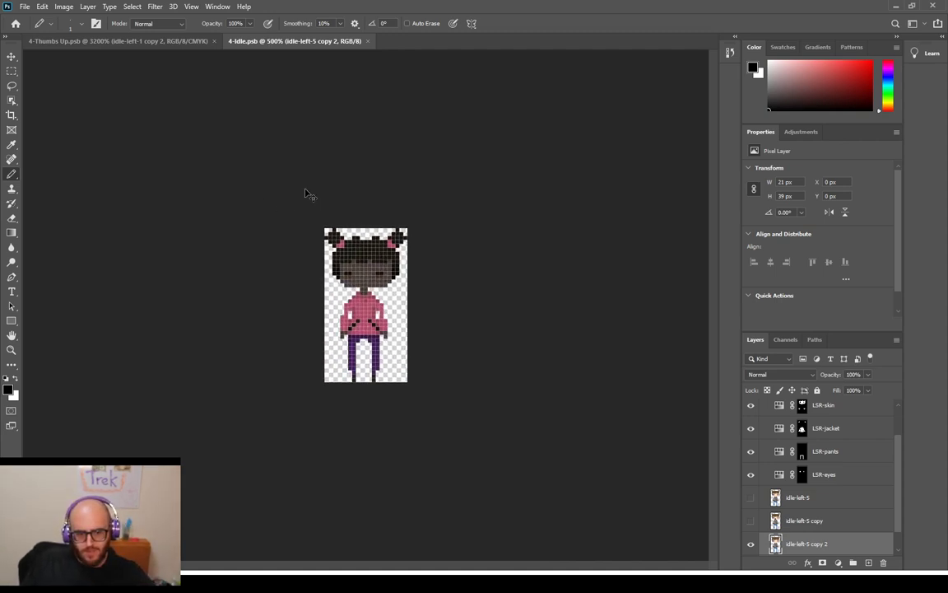
key("ctrl+plus")
key("ctrl+plus")
key("ctrl+plus")
key("ctrl+plus")
key("ctrl+plus")
key("ctrl+plus")
key("ctrl+plus")
scroll(309, 200, "up", 5)
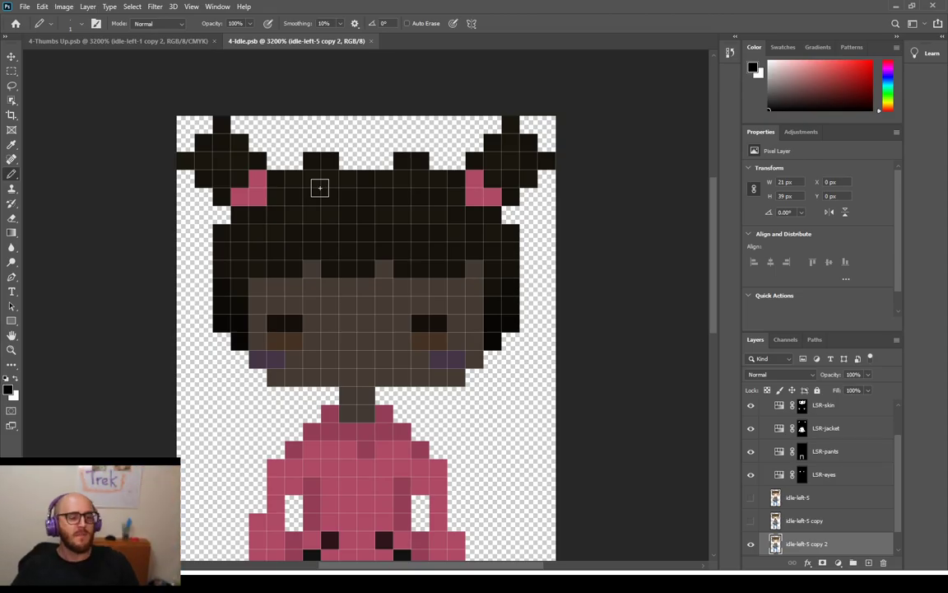
left_click(154, 39)
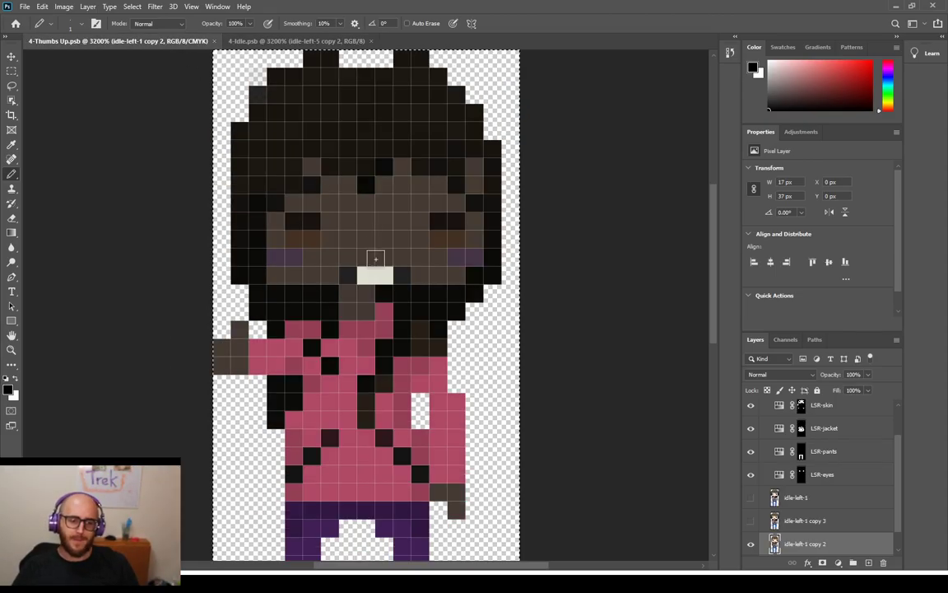
scroll(376, 260, "up", 2)
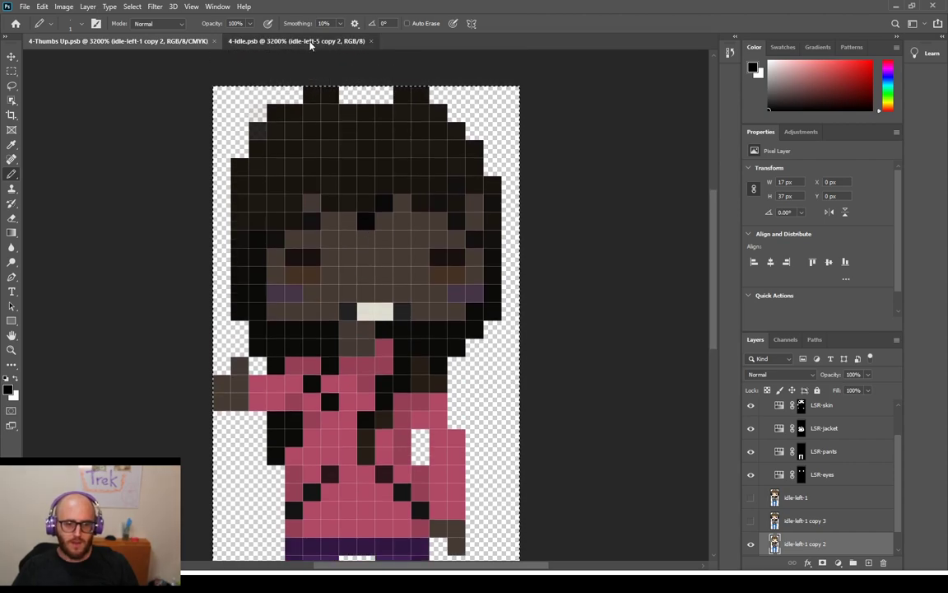
Erase the long hair hanging below the head and beside the neck and raised arm of the 4-Thumbs Up character, using 4-Idle as reference
left_click(310, 42)
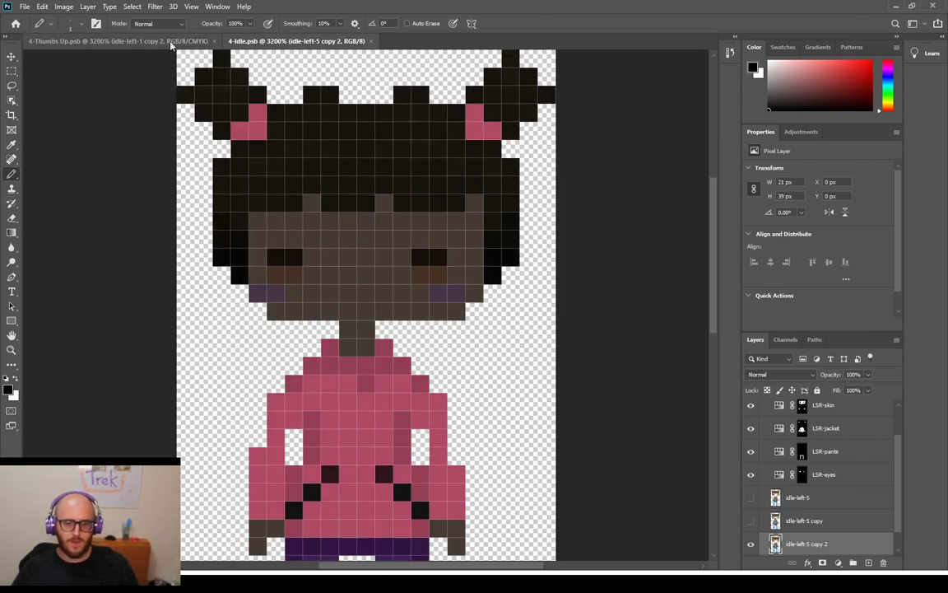
left_click(171, 42)
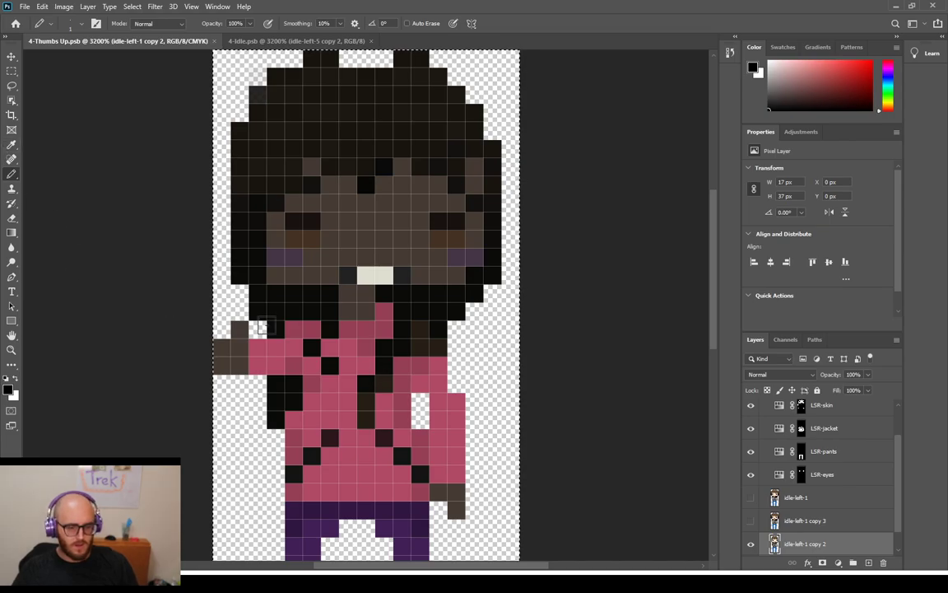
key("e")
mouse_move(278, 441)
left_mouse_down()
mouse_move(291, 390)
mouse_move(277, 389)
mouse_move(261, 341)
left_mouse_up()
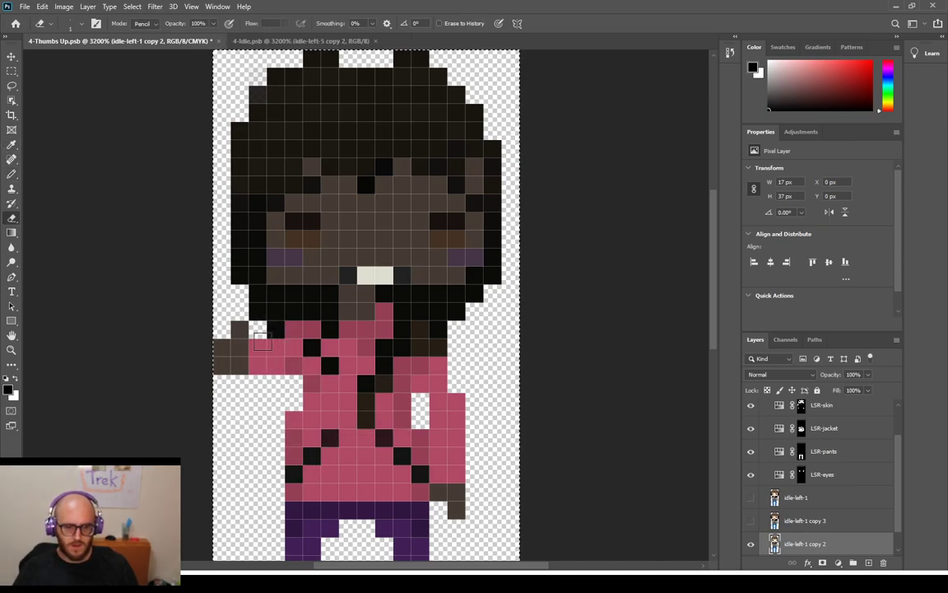
mouse_move(249, 259)
left_mouse_down()
mouse_move(239, 265)
mouse_move(243, 276)
mouse_move(279, 296)
mouse_move(295, 288)
mouse_move(318, 310)
left_mouse_up()
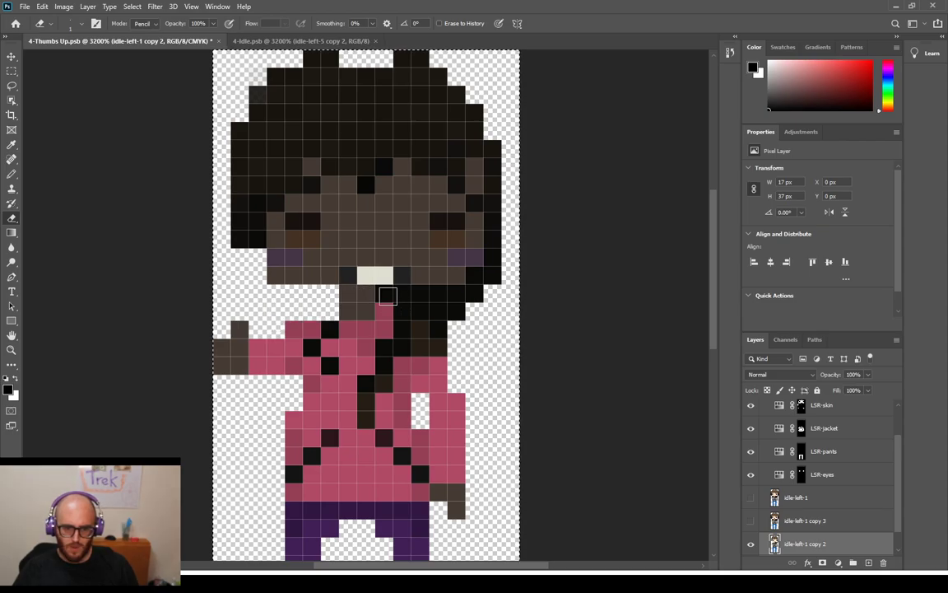
left_click_drag(383, 292, 478, 293)
mouse_move(422, 311)
left_mouse_down()
mouse_move(408, 311)
mouse_move(459, 311)
left_mouse_up()
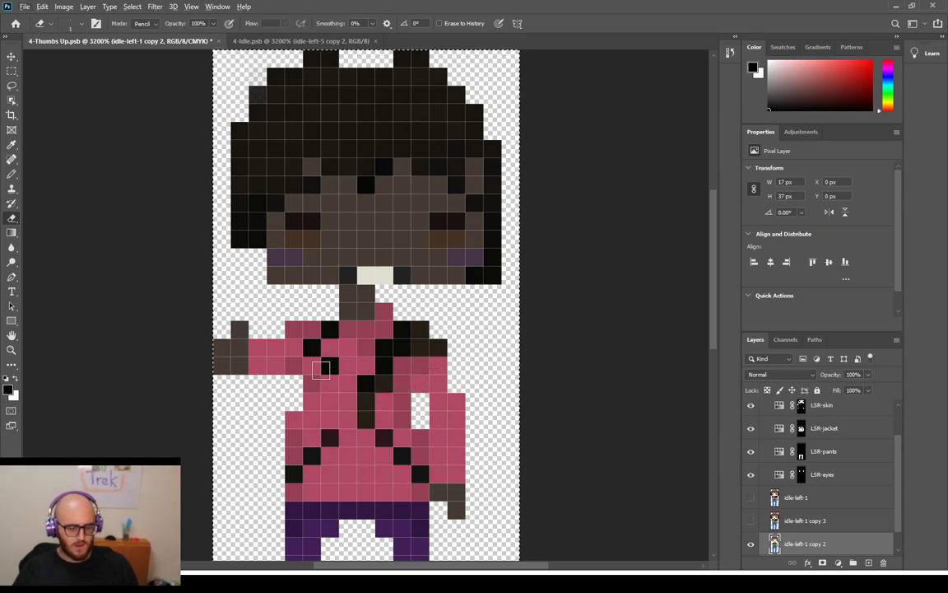
Hide the LSR adjustment layers and paint over the hair strand on the raised-arm side of the chest with sampled jacket greys
key("b")
left_click(344, 385, "alt")
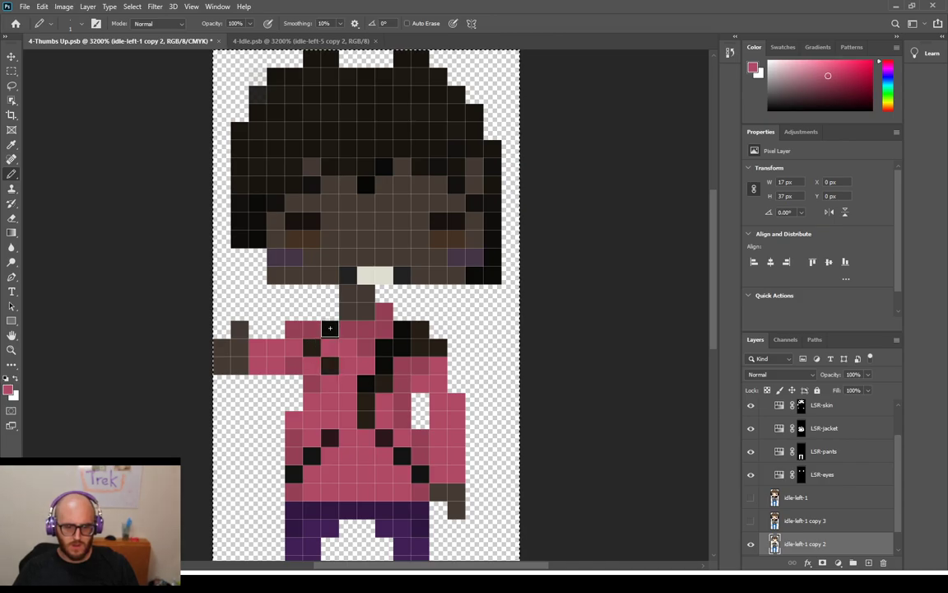
left_click_drag(751, 475, 750, 409)
left_click(352, 395, "alt")
left_click(330, 365)
left_click(311, 347)
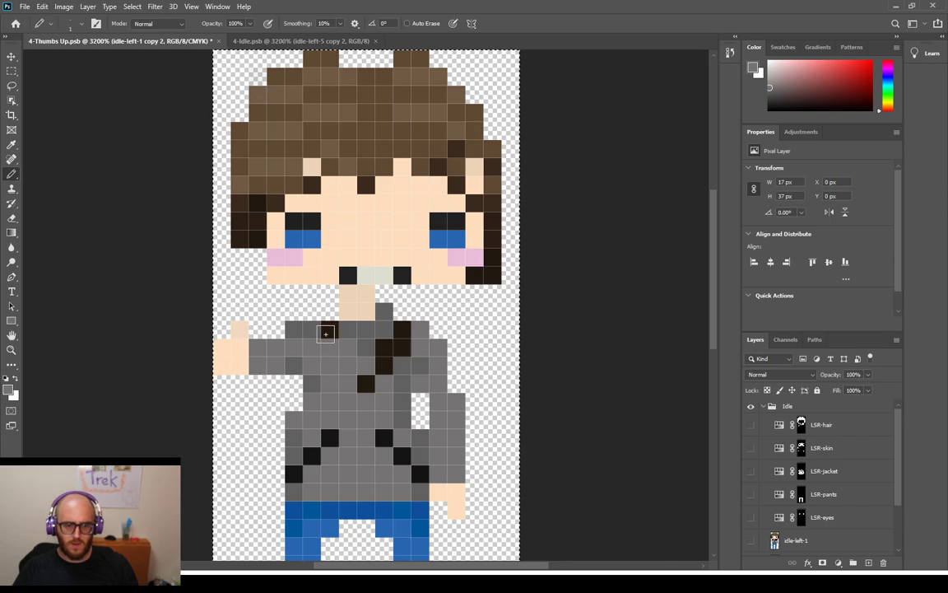
left_click(293, 298, "alt")
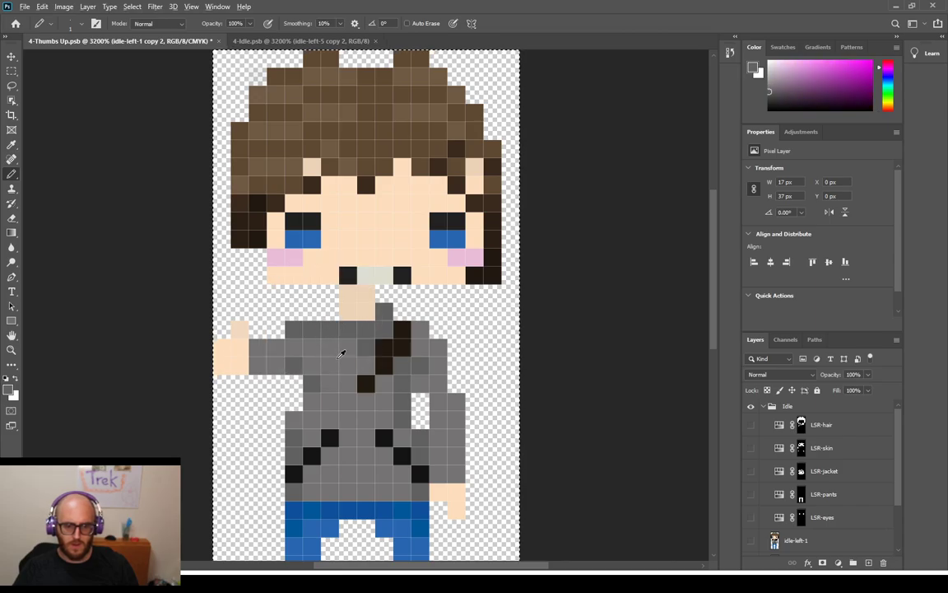
left_click(341, 354, "alt")
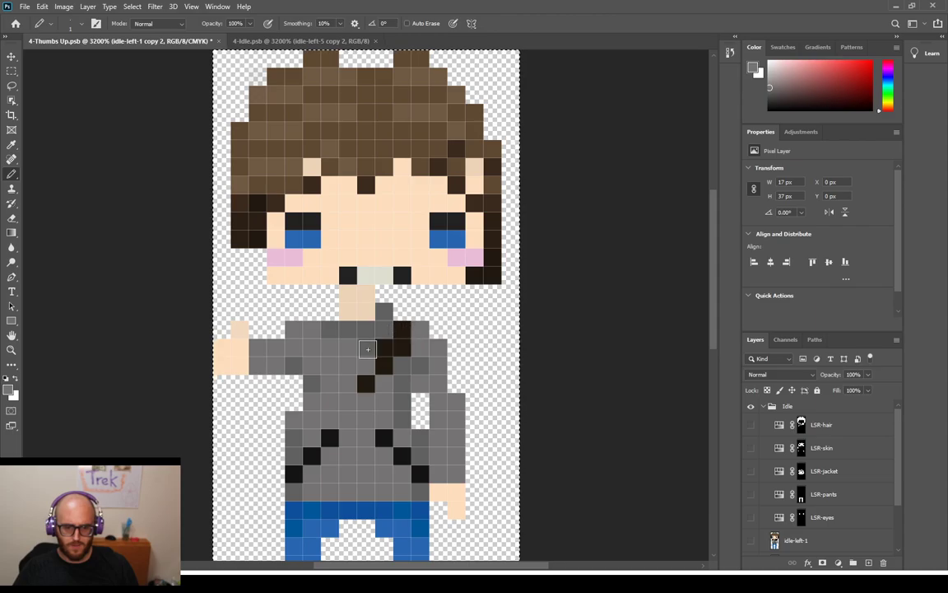
Cover the remaining hair strands on the other shoulder and chest with sampled jacket greys, and add the missing collar pixel beside the neck
left_click_drag(385, 344, 421, 343)
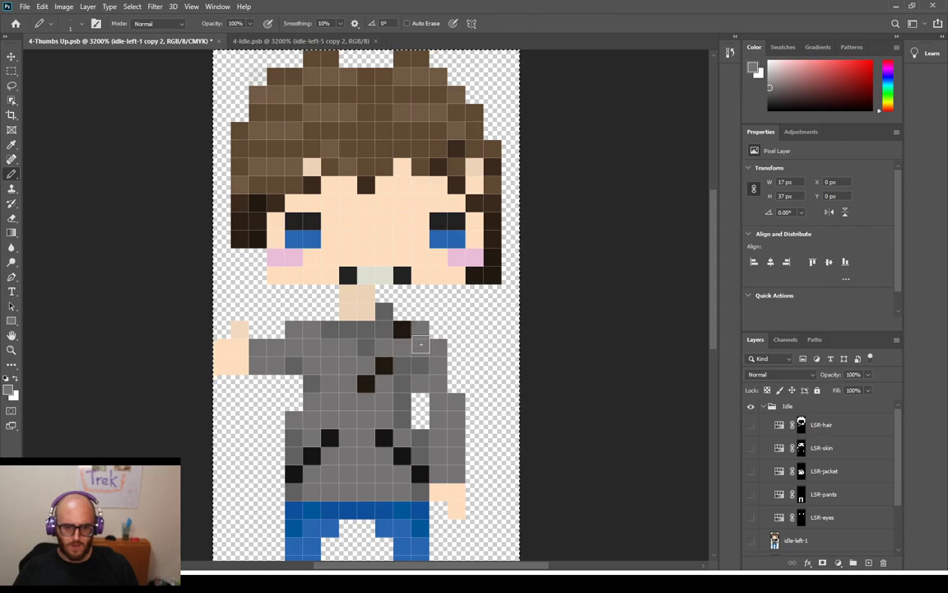
left_click(384, 313, "alt")
left_click(401, 329)
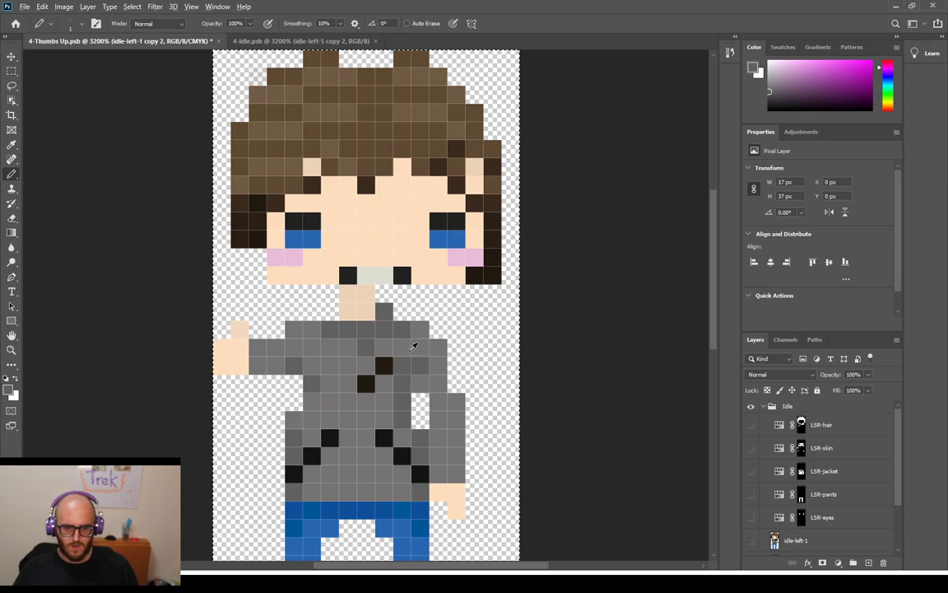
left_click(329, 311)
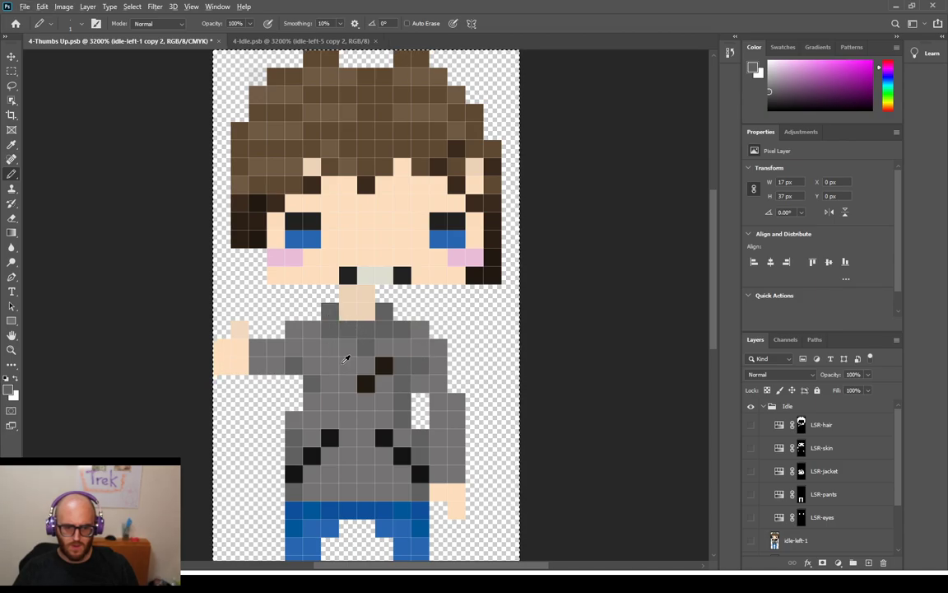
left_click(381, 309, "alt")
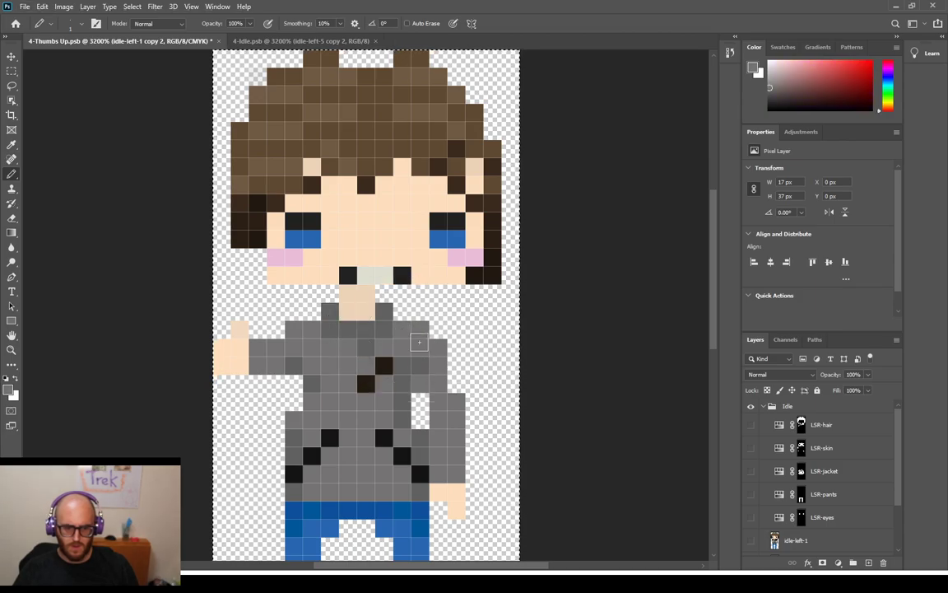
left_click(383, 365)
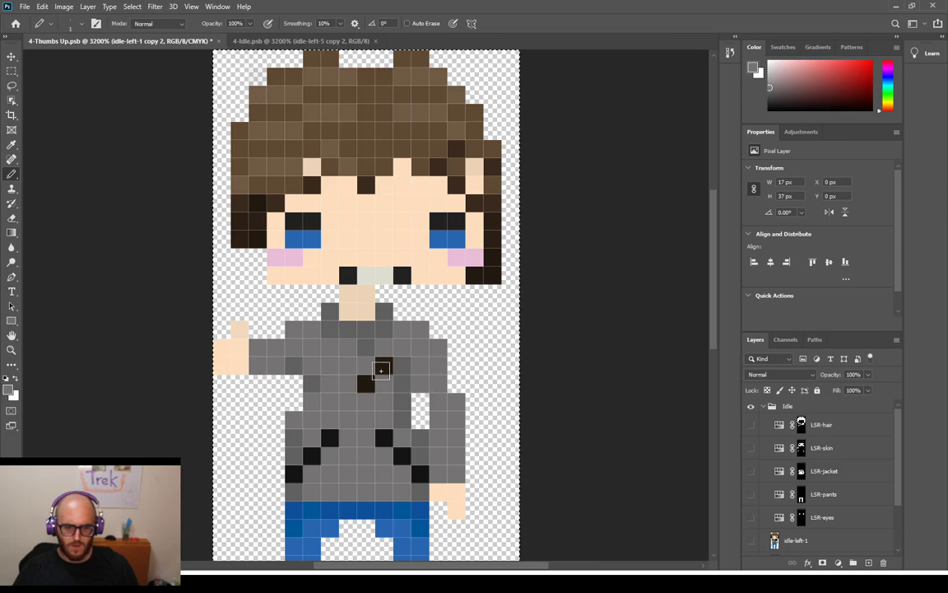
left_click(369, 381)
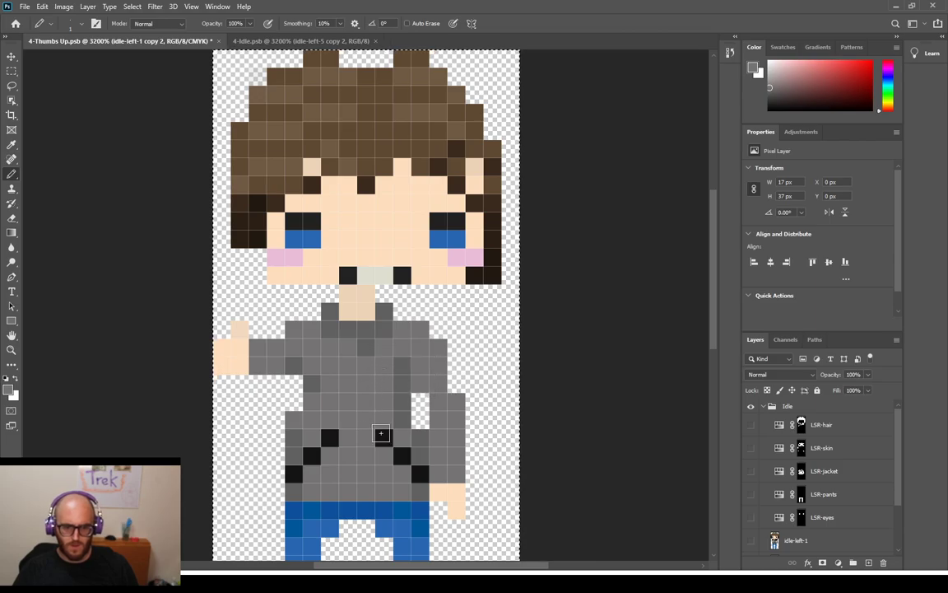
Erase the leftover hair corner pixels beside both cheeks and draw a four-pixel grey hair tie on the raised-arm side of the hair
key("e")
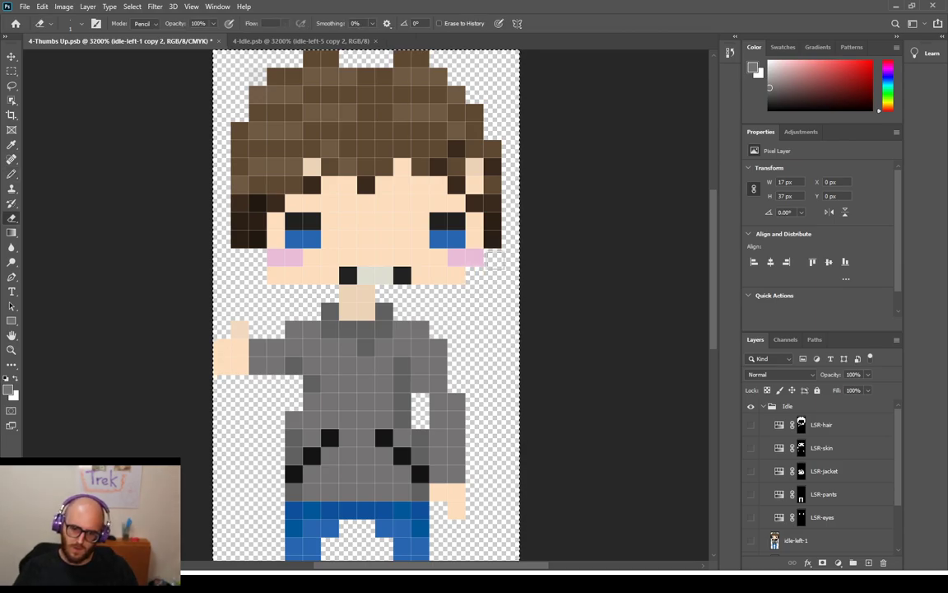
scroll(451, 298, "up", 3)
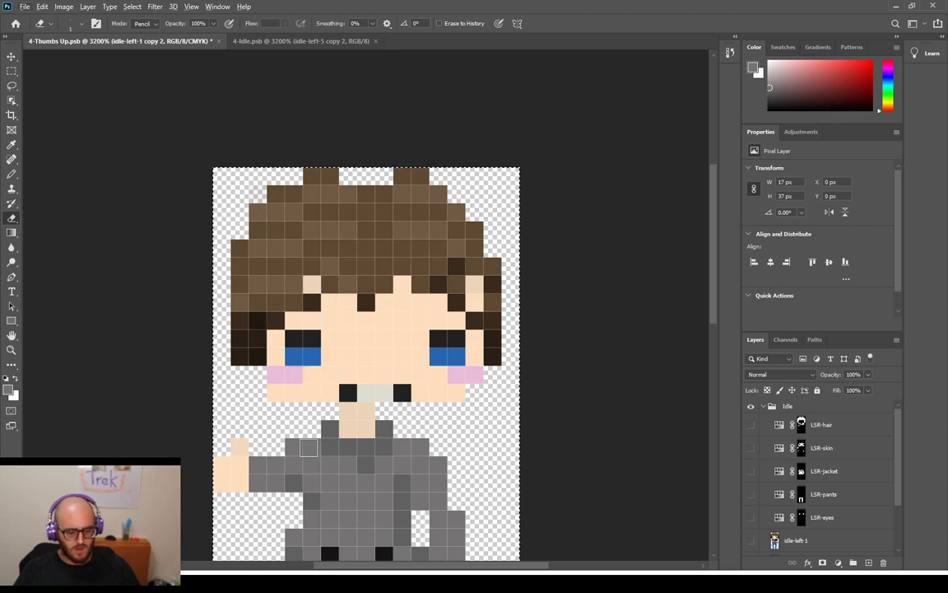
key("b")
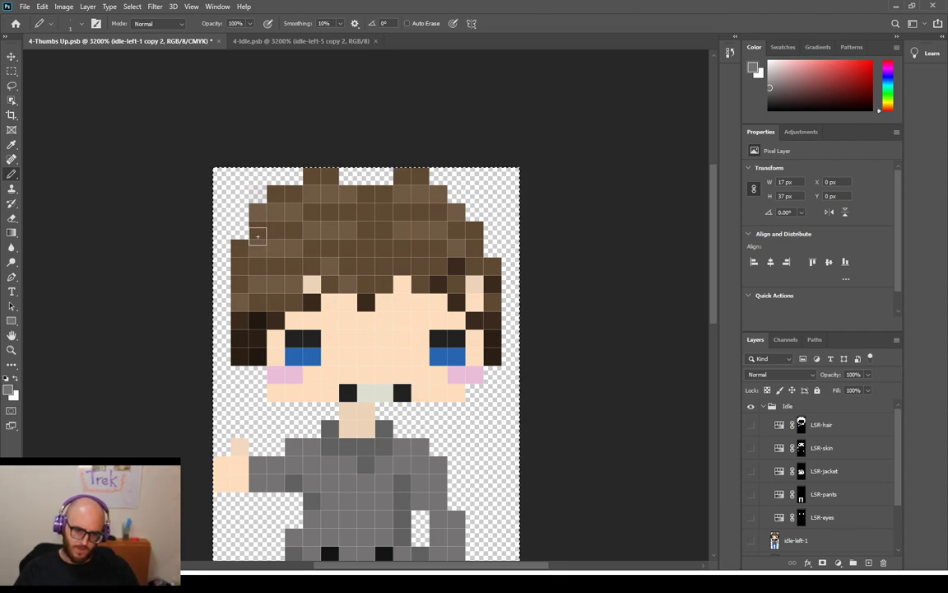
left_click_drag(257, 234, 295, 200)
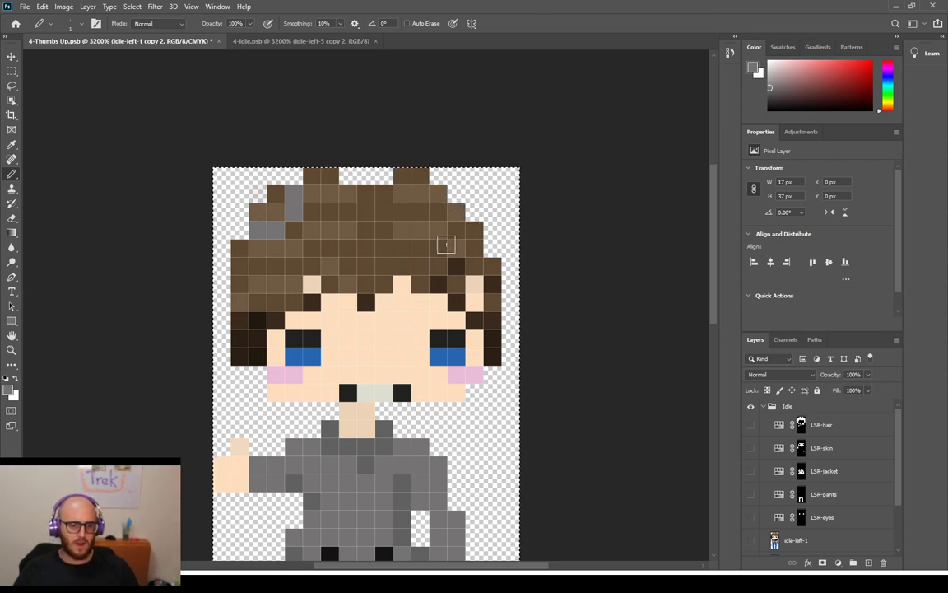
key("e")
left_click(242, 362)
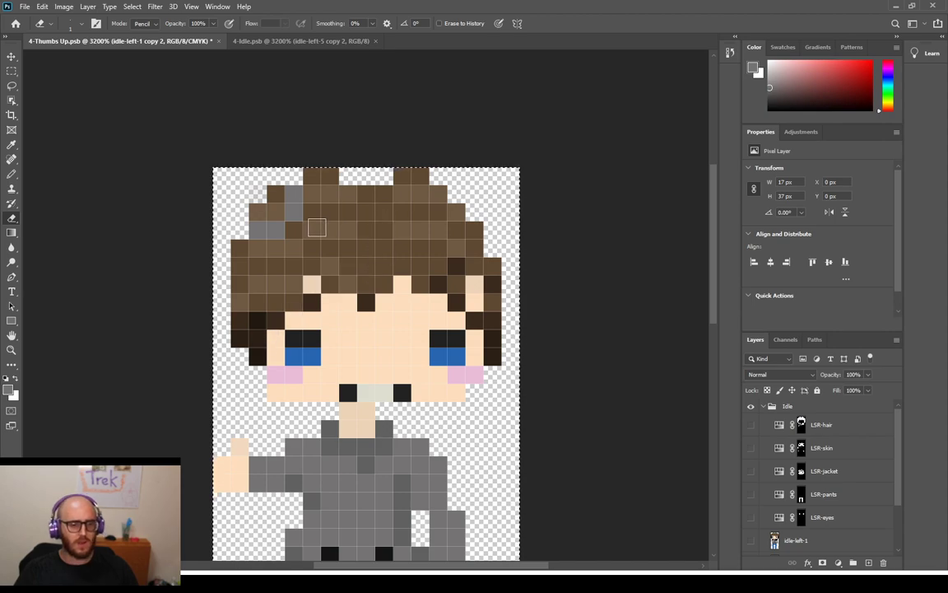
Paint a hair bun beyond the grey hair tie in sampled brown and erase its surplus corner pixels
key("b")
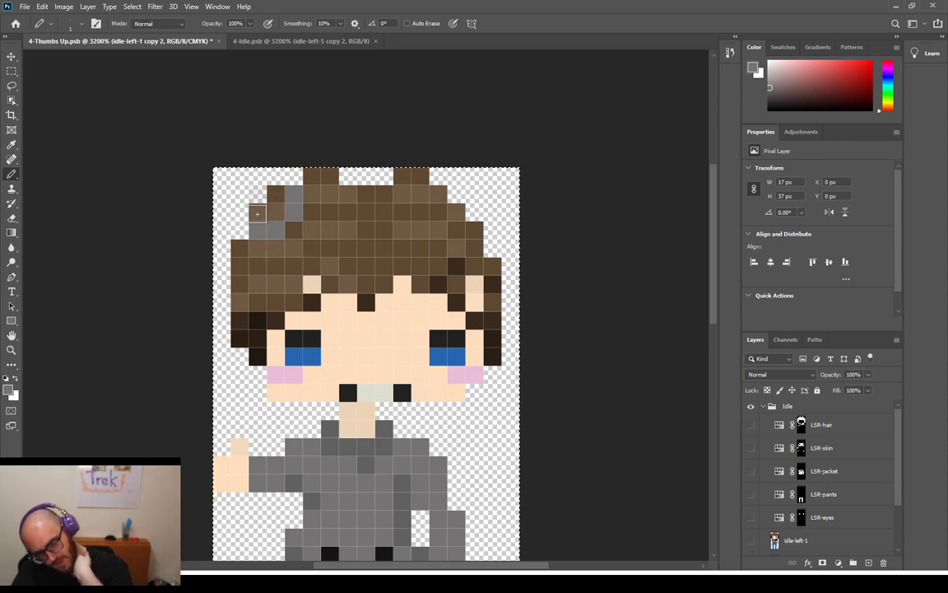
left_click(279, 198)
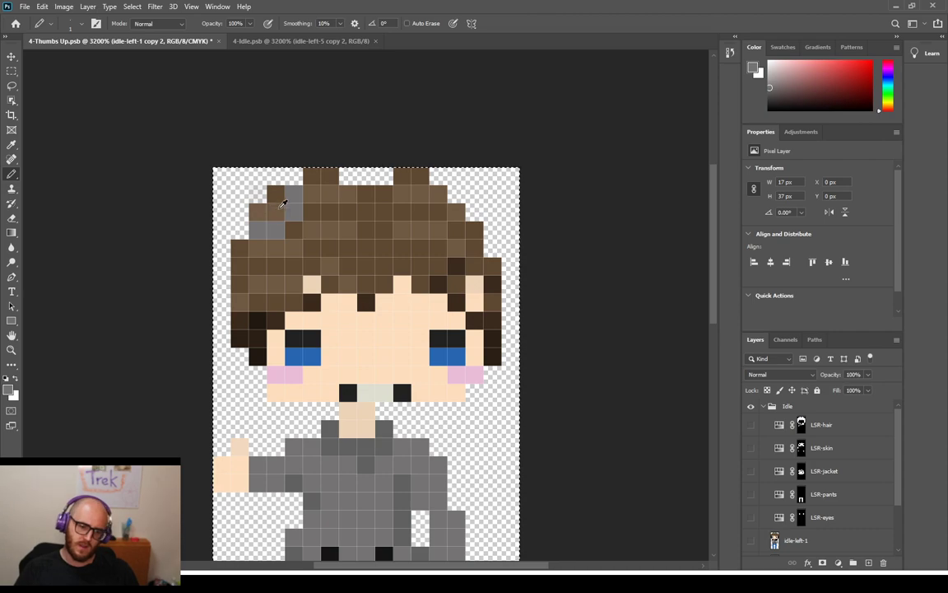
left_click(273, 196, "alt")
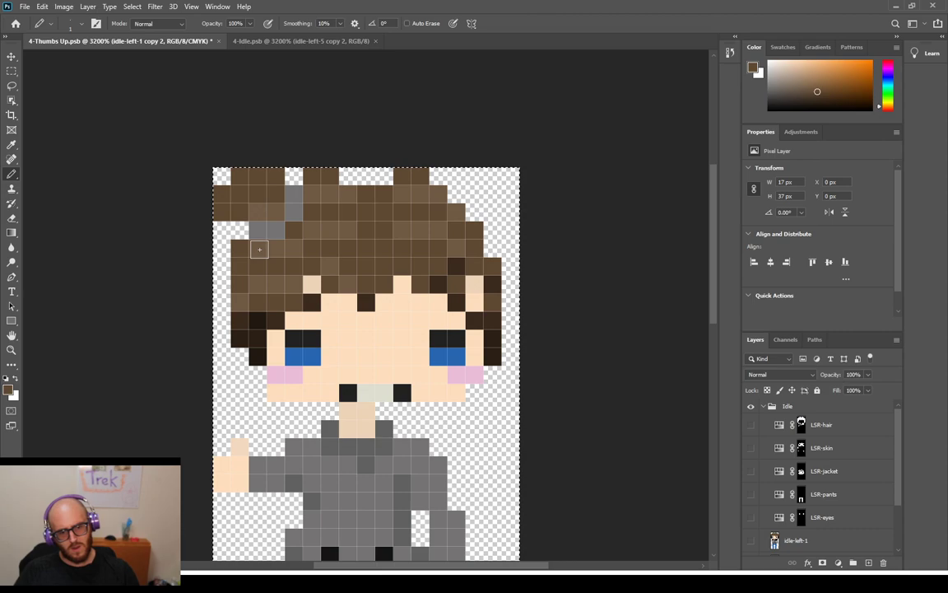
key("e")
left_click(222, 213)
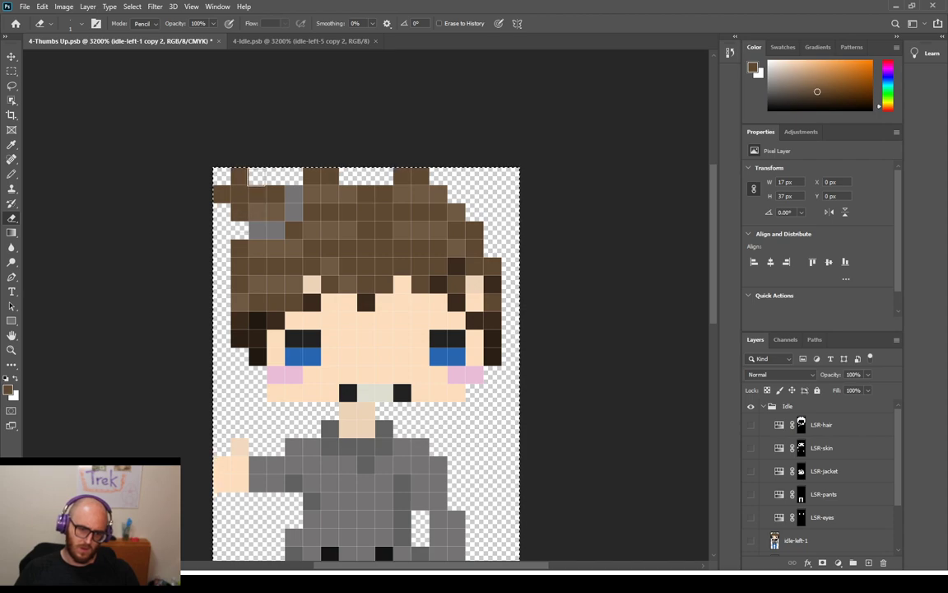
key("b")
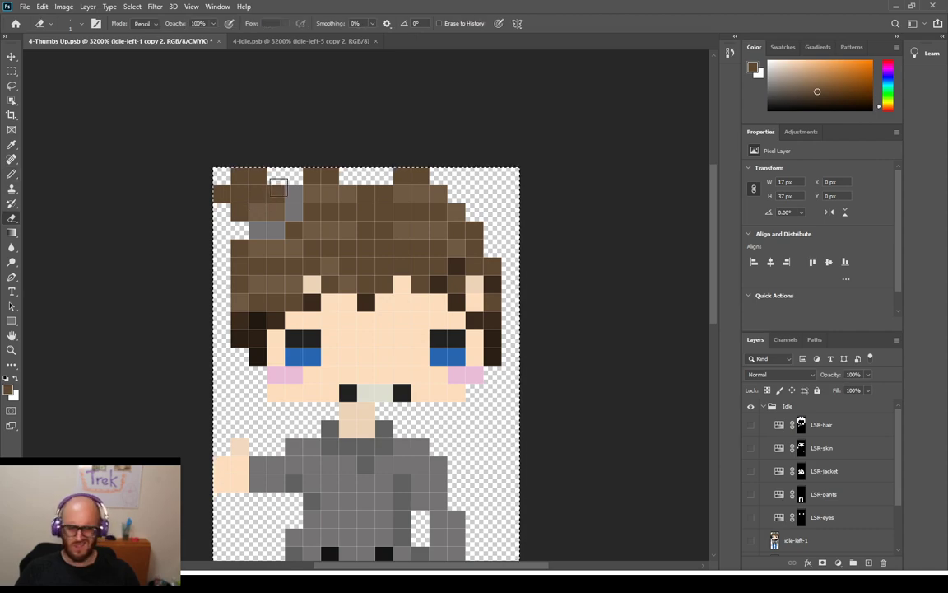
Check the bun against 4-Idle and enlarge the 4-Thumbs Up canvas by one pixel on each side and two pixels above the head
left_click(284, 40)
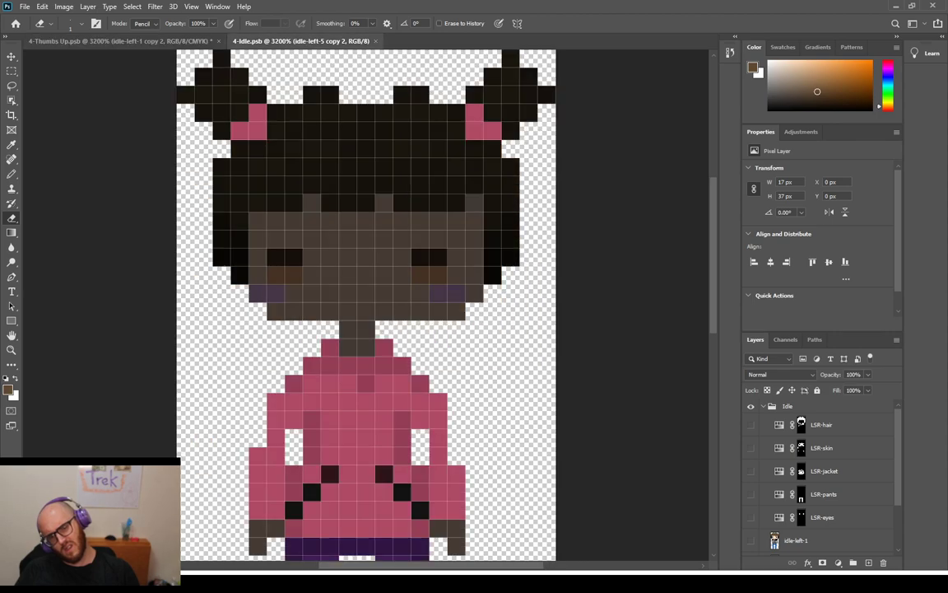
left_click(168, 41)
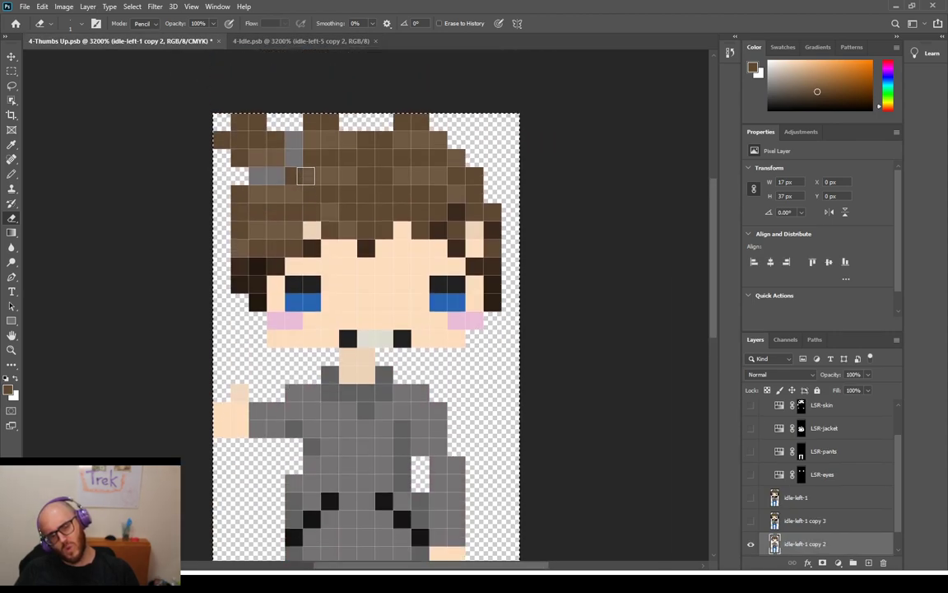
scroll(305, 176, "up", 5)
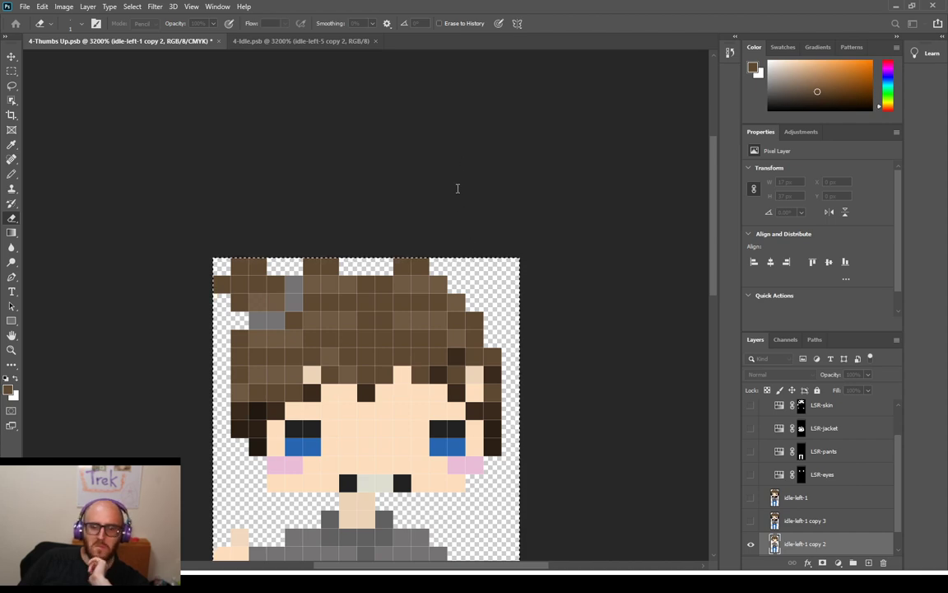
scroll(461, 201, "up", 1)
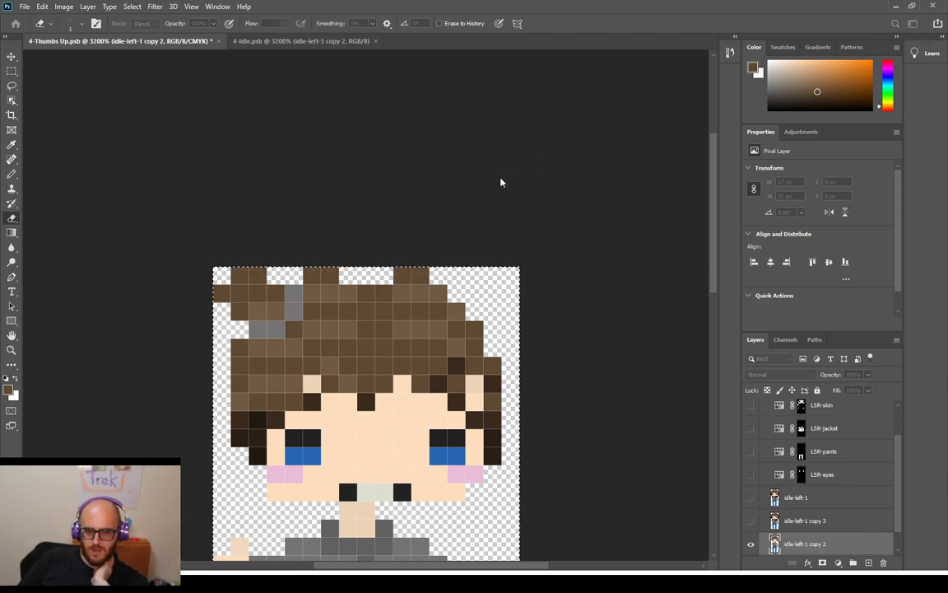
key("ctrl+z")
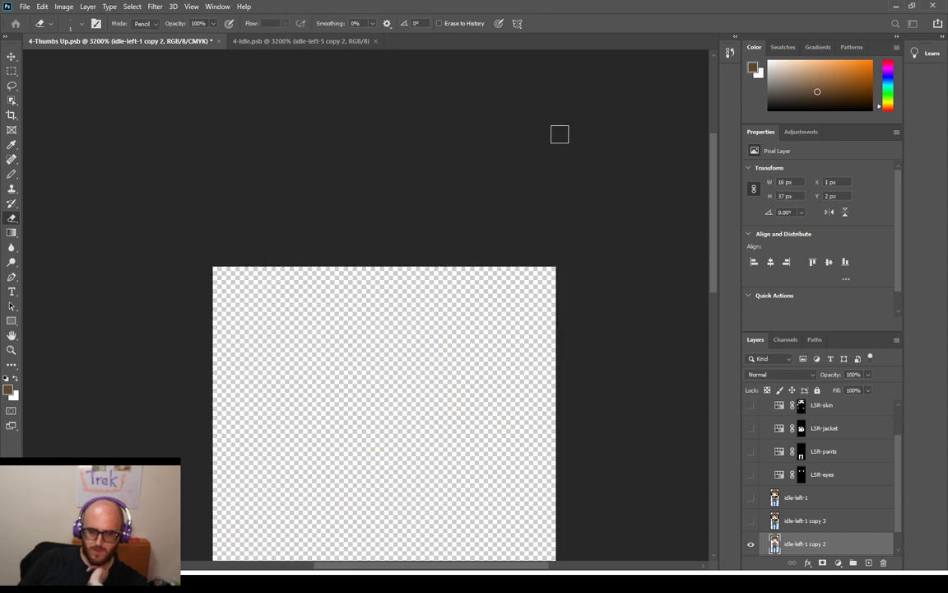
scroll(493, 227, "down", 10)
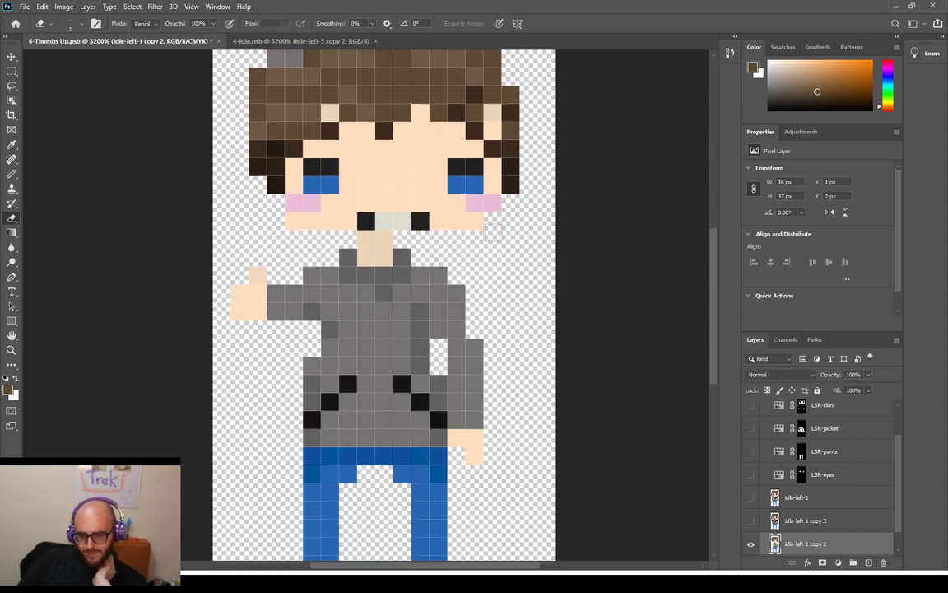
scroll(493, 230, "up", 8)
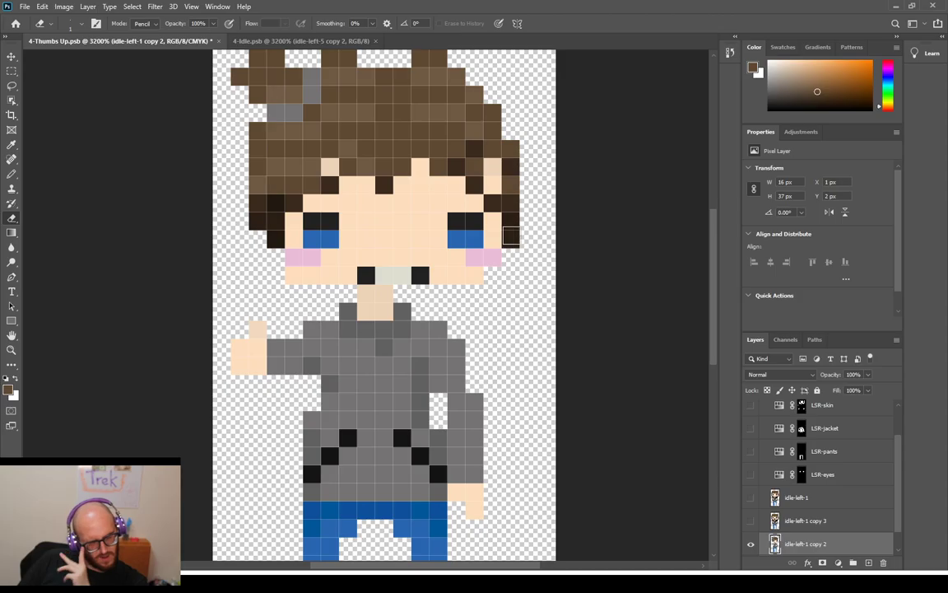
scroll(485, 213, "up", 2)
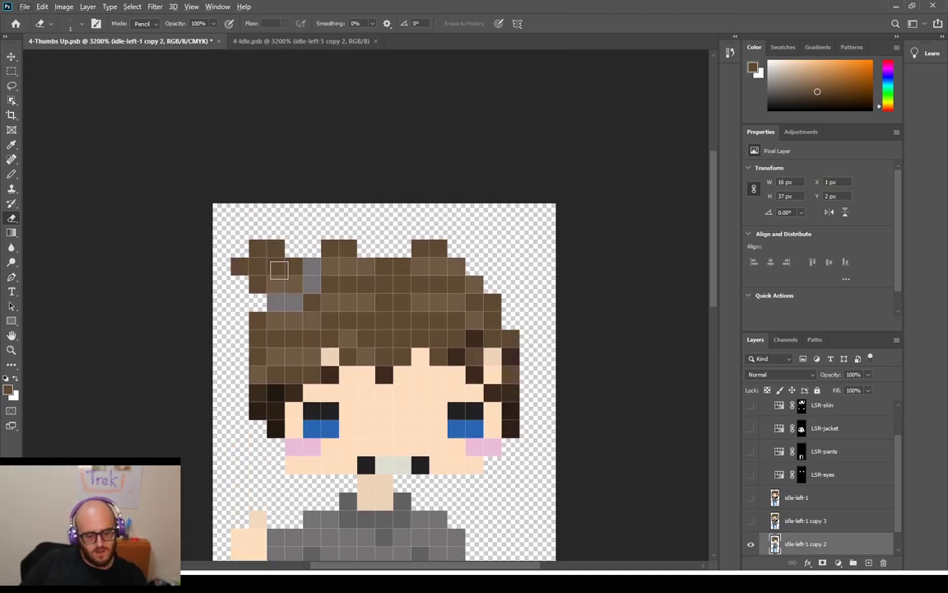
Fill the bun's missing corner beside the grey hair tie and its lower row with brown, and erase its outermost pixel
key("b")
left_click(294, 250)
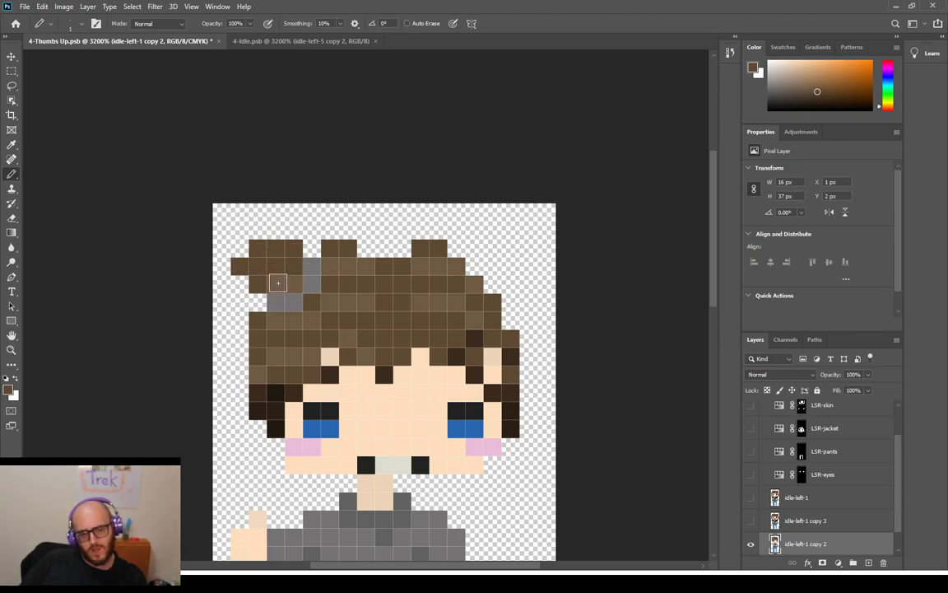
left_click_drag(276, 285, 293, 285)
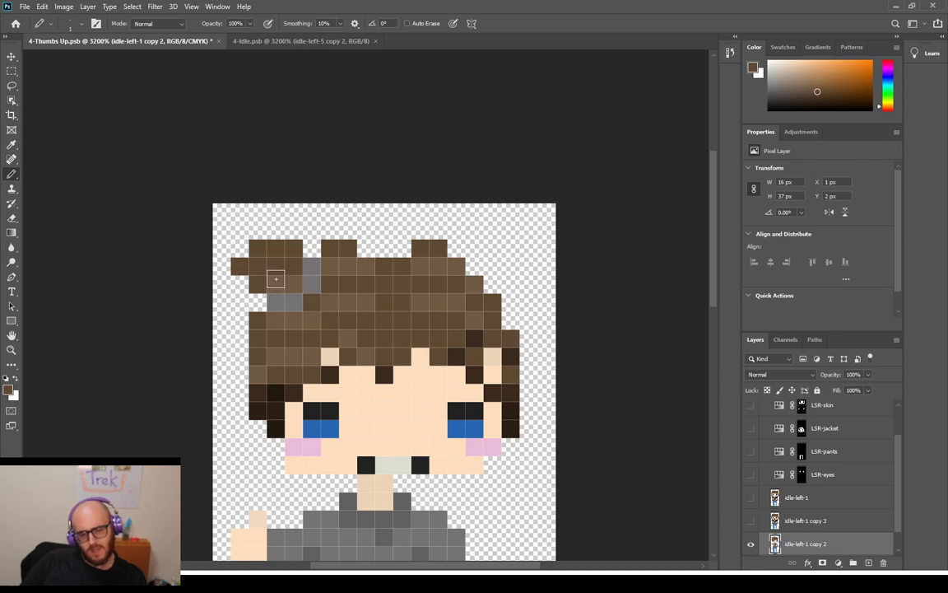
key("e")
left_click(239, 266)
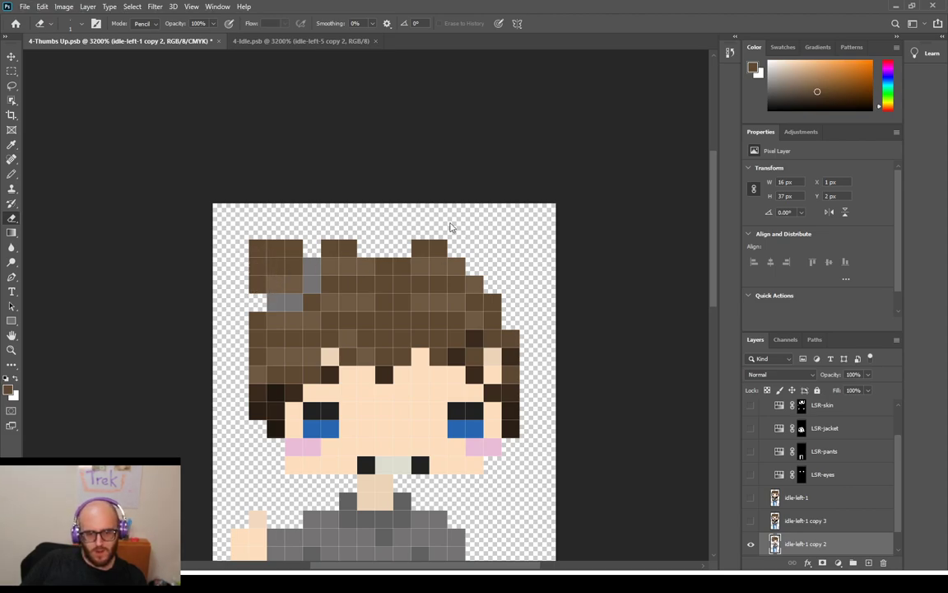
key("b")
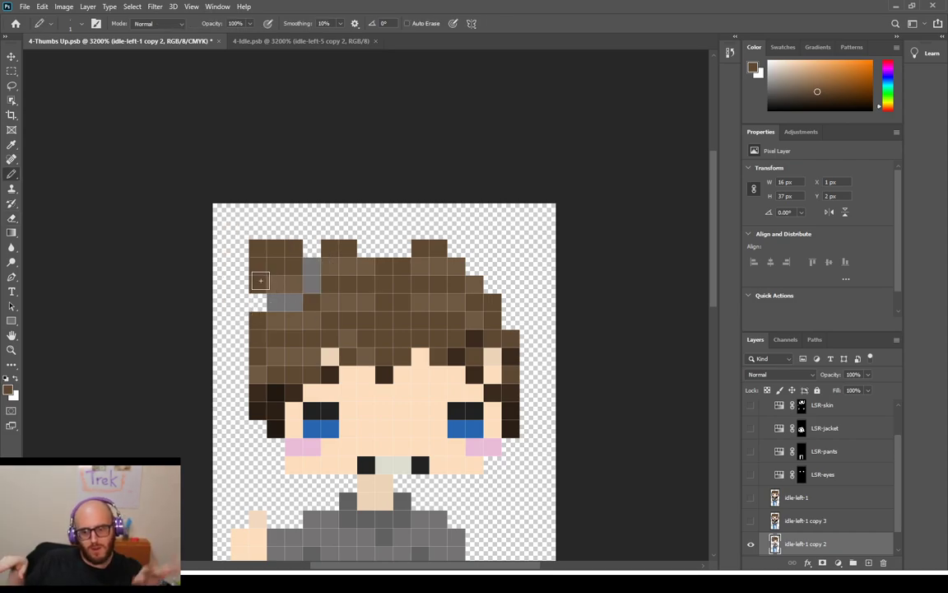
left_click(276, 281)
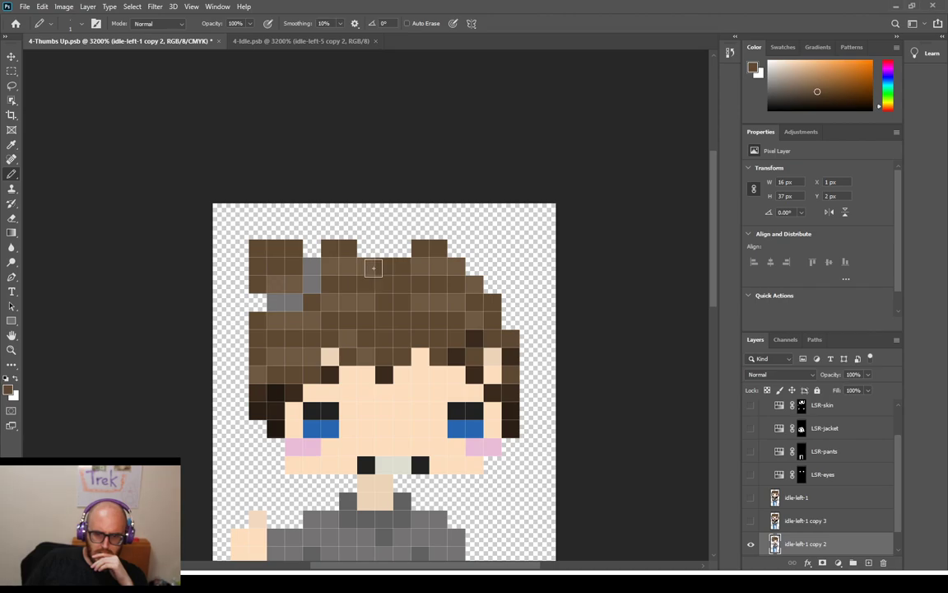
left_click(275, 285)
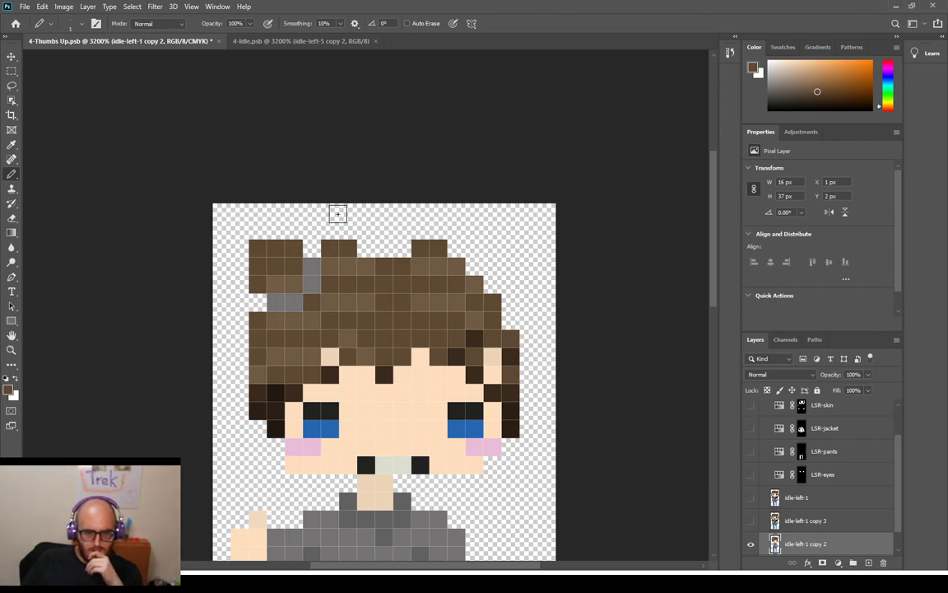
Enlarge the raised-arm side bun in brown with a three-pixel row on top and a column of pixels on its outer side
left_click(310, 225)
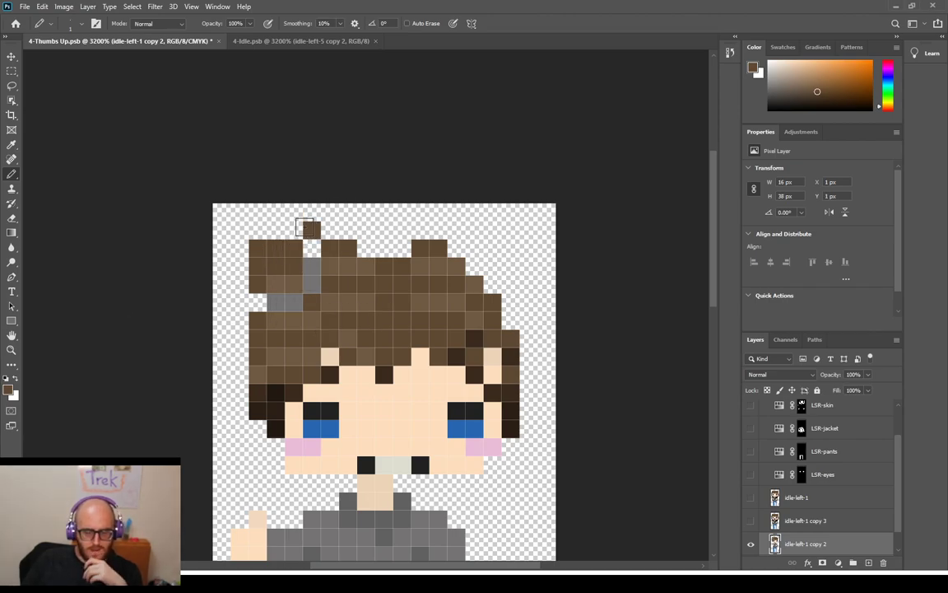
key("ctrl+z")
key("e")
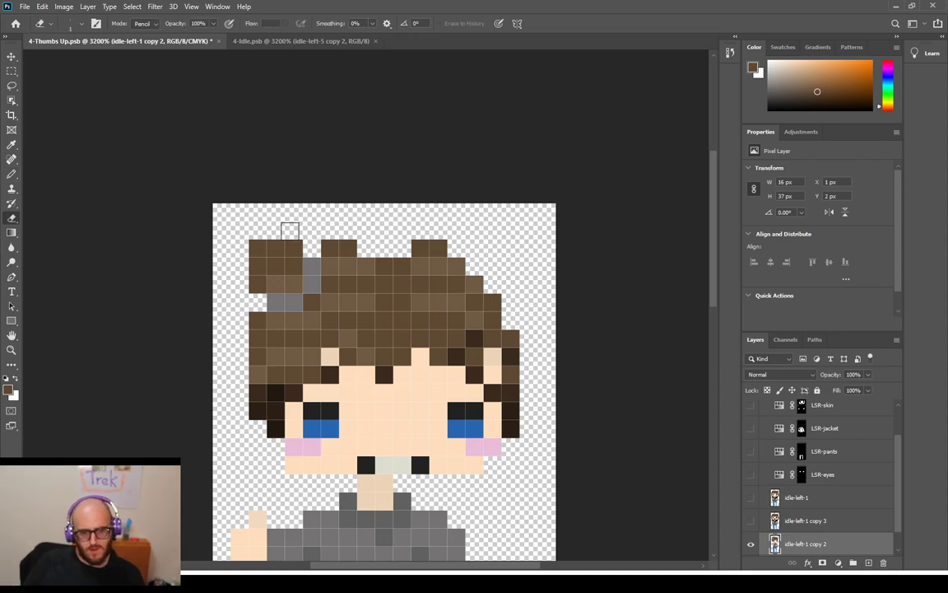
key("ctrl+shift+z")
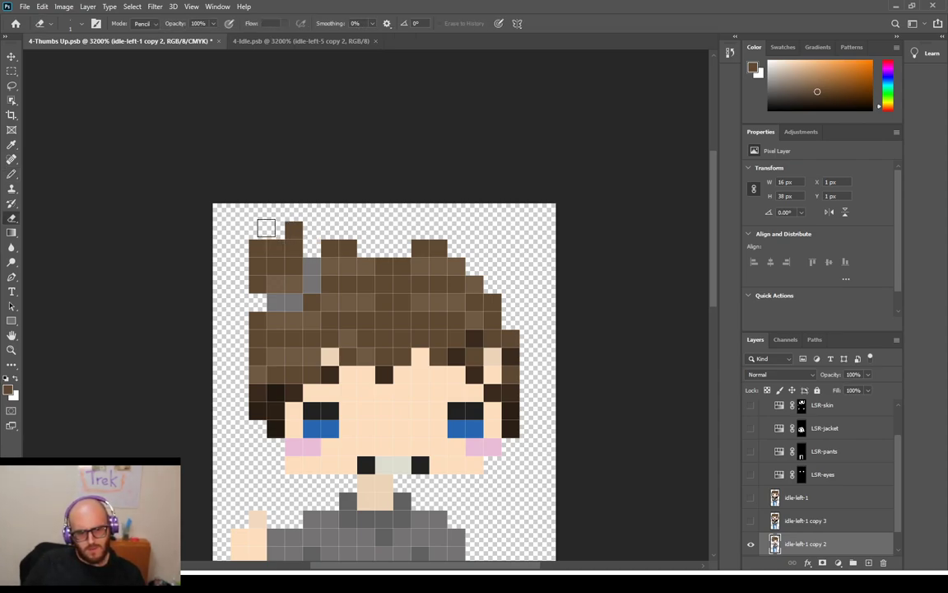
key("b")
left_click_drag(285, 230, 258, 231)
left_click(239, 248)
left_click(239, 267)
left_click(312, 249)
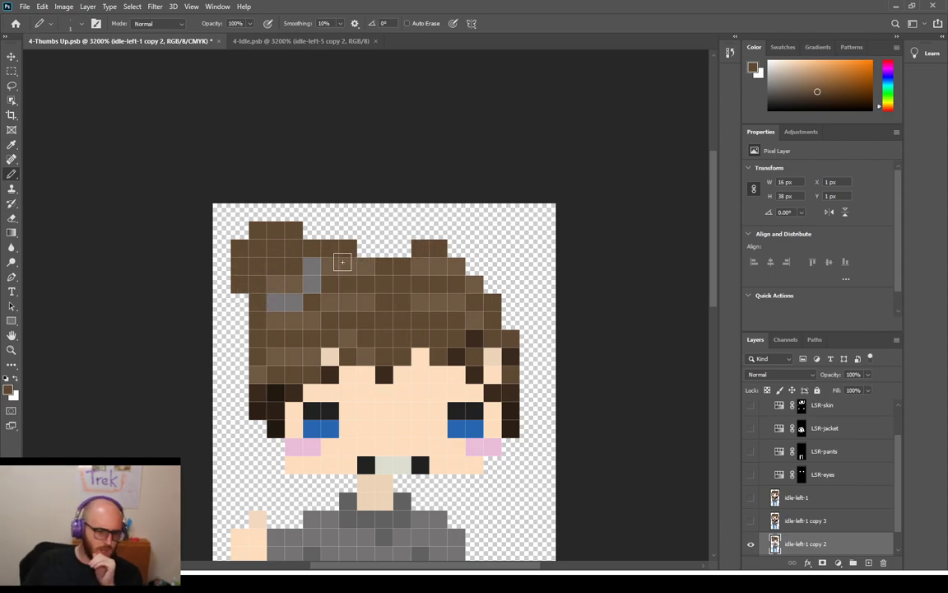
Try trimming the enlarged bun's corner pixels, compare its shape with 4-Idle, and repaint the trimmed pixels in brown
key("e")
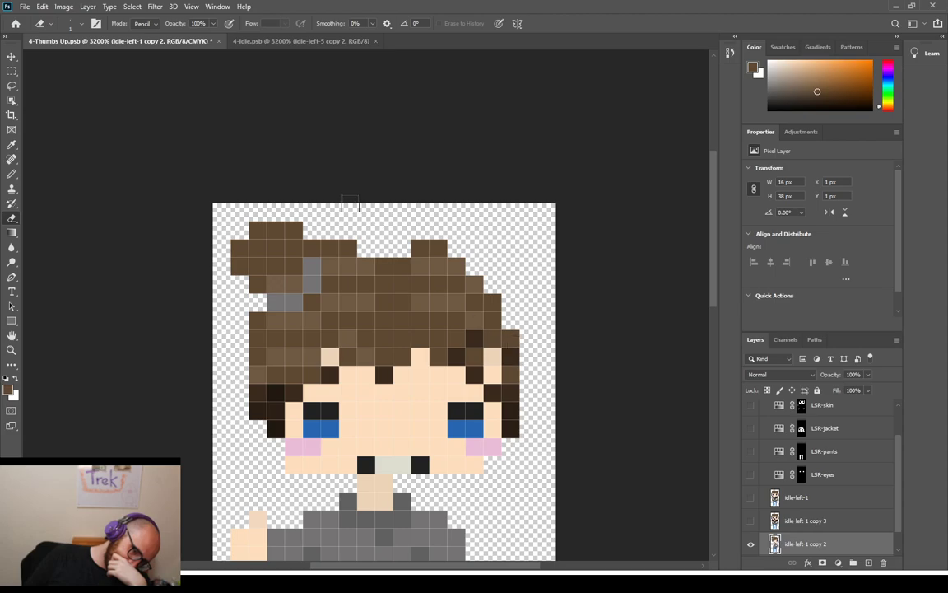
left_click(294, 230)
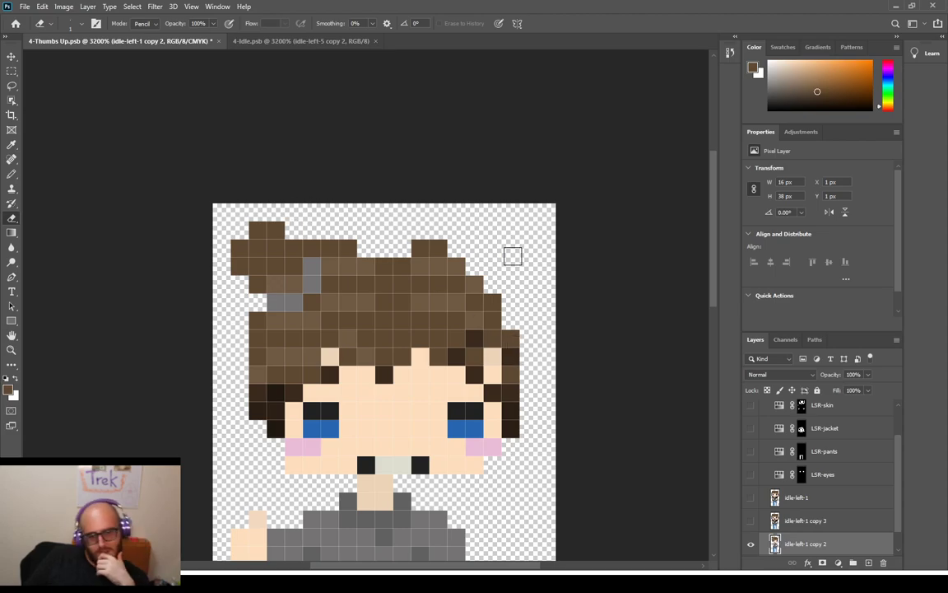
left_click(311, 41)
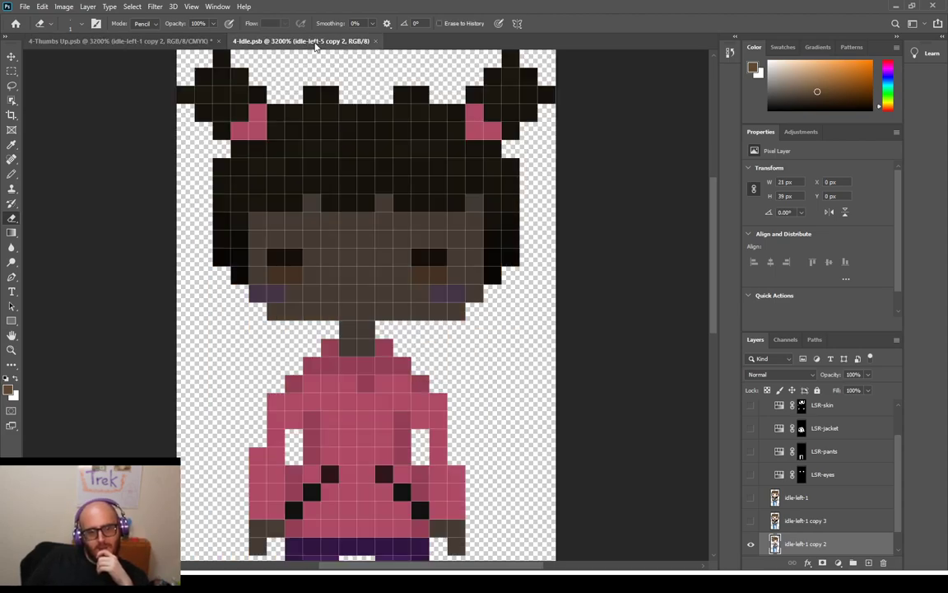
left_click(174, 44)
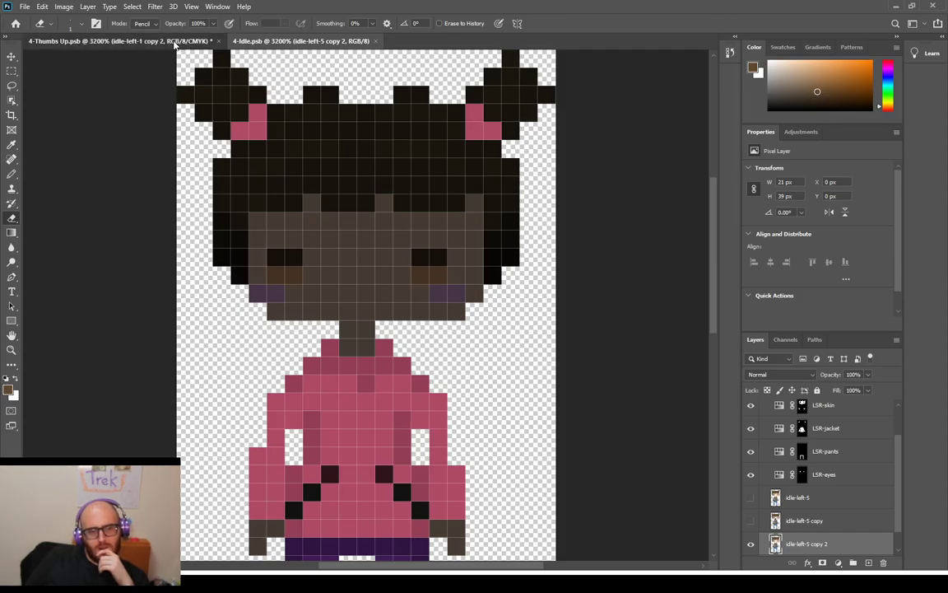
key("b")
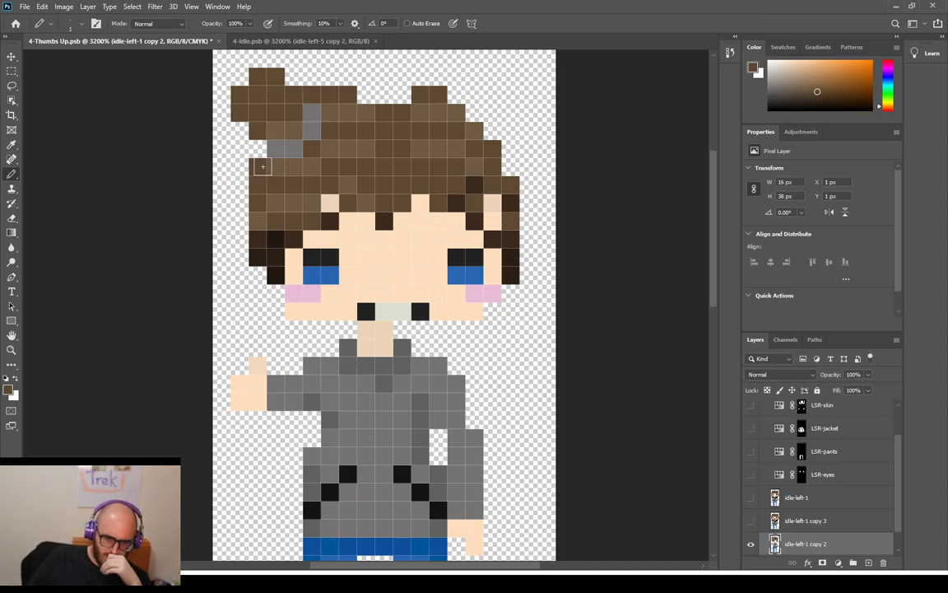
left_click(294, 76)
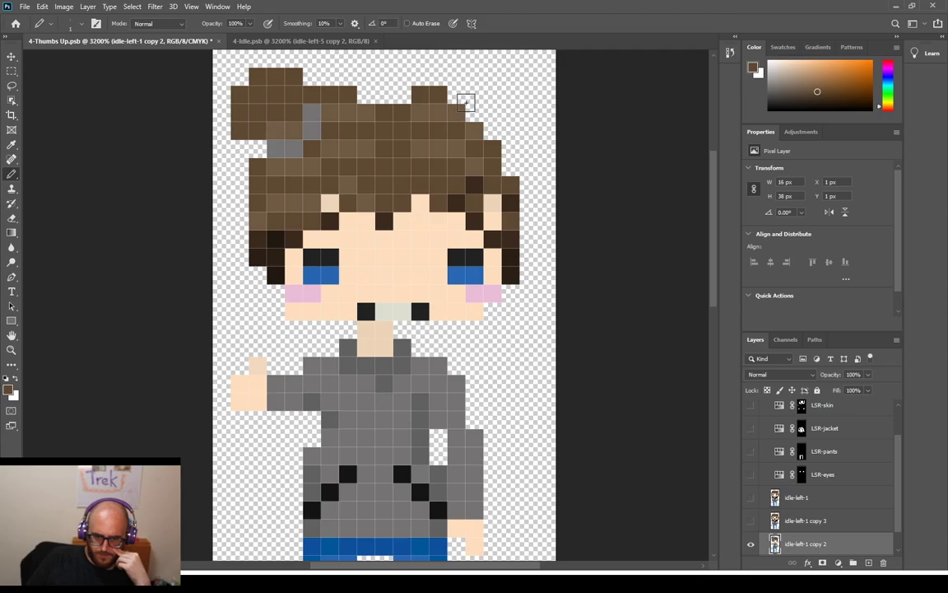
Paint a second brown hair bun on the other side of the head, joined to the hair's upper edge
left_click_drag(474, 94, 493, 93)
left_click(493, 77)
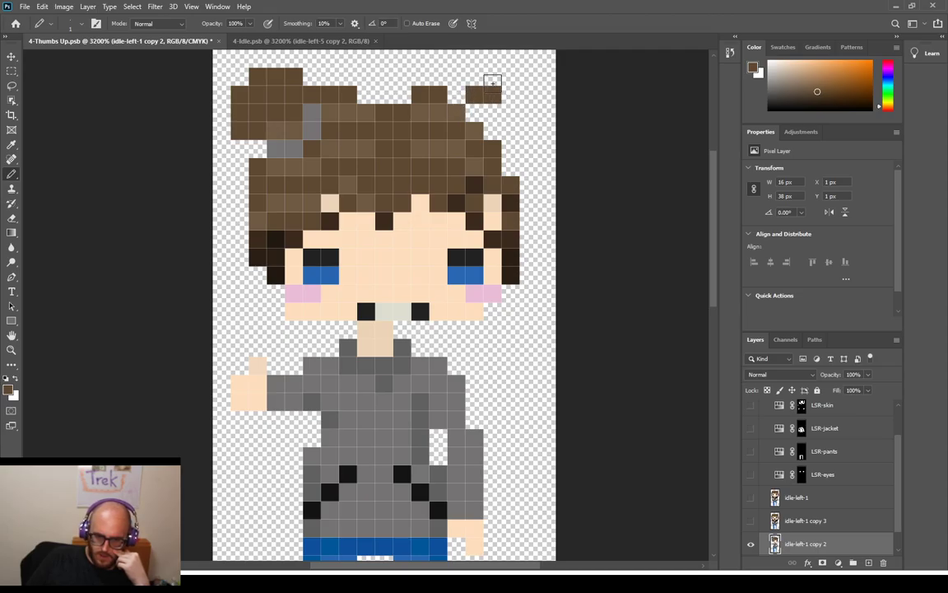
left_click(510, 113)
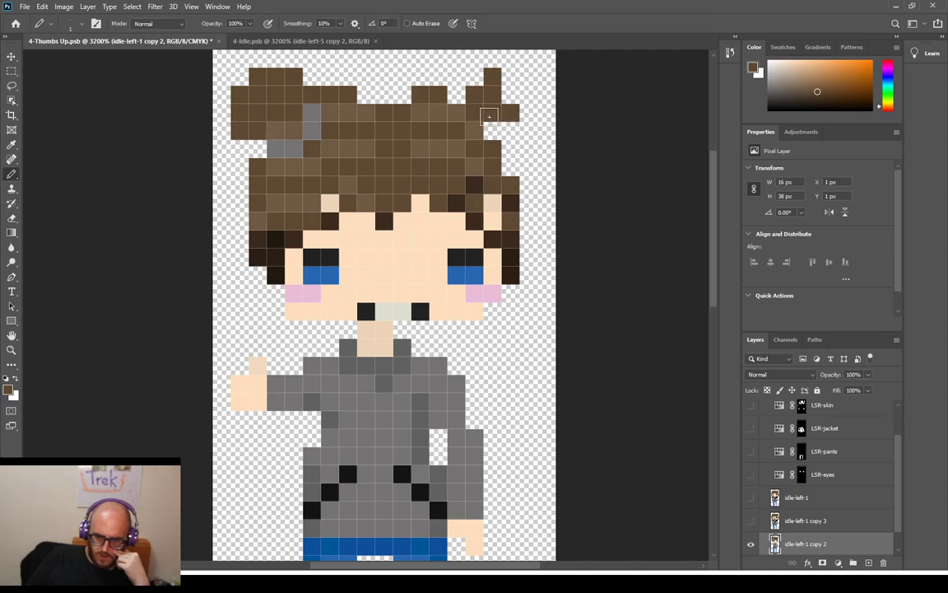
left_click(510, 94)
left_click_drag(475, 112, 494, 112)
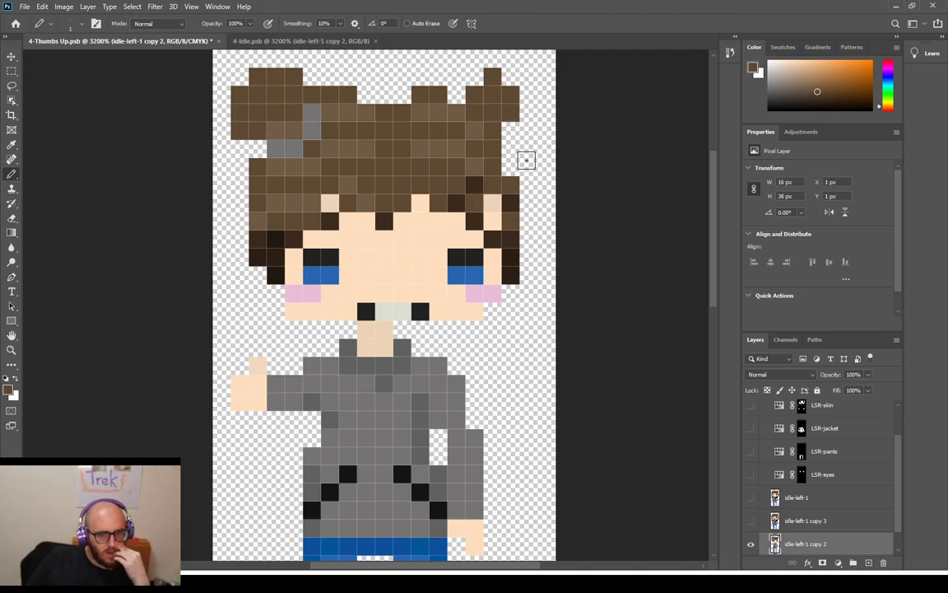
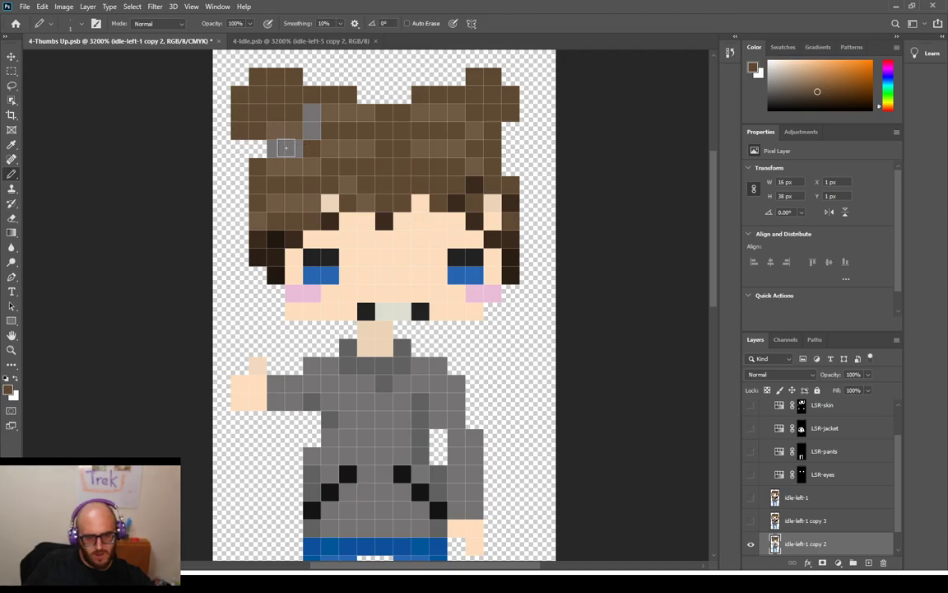
Extend the grey hair tie inward towards the head with three pixels of its sampled grey
key("e")
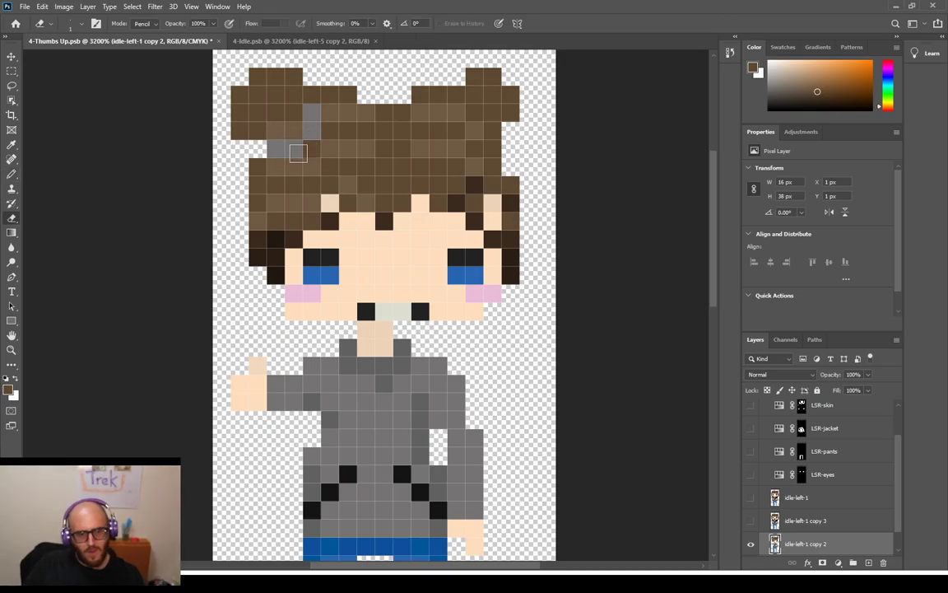
key("b")
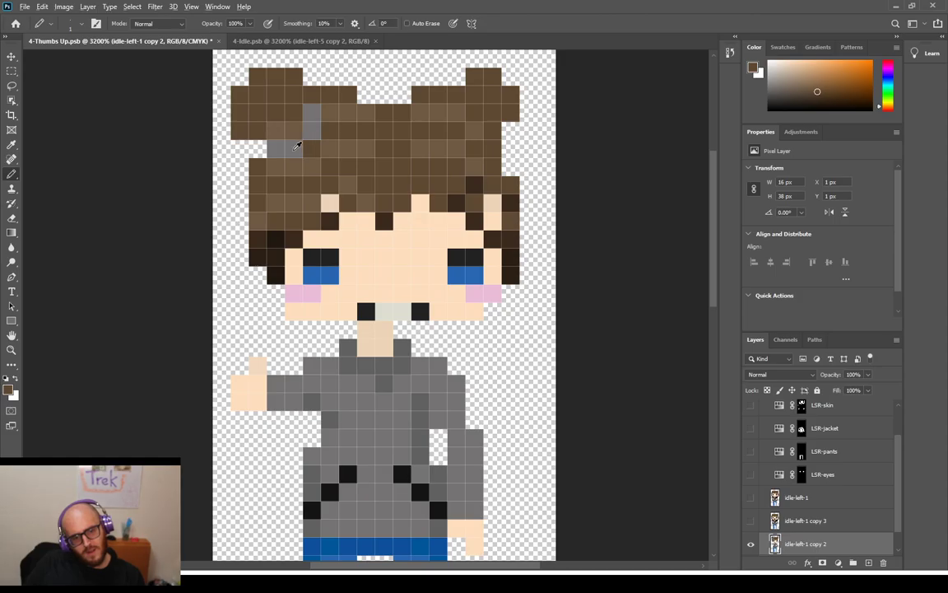
left_click(276, 147, "alt")
left_click(312, 148)
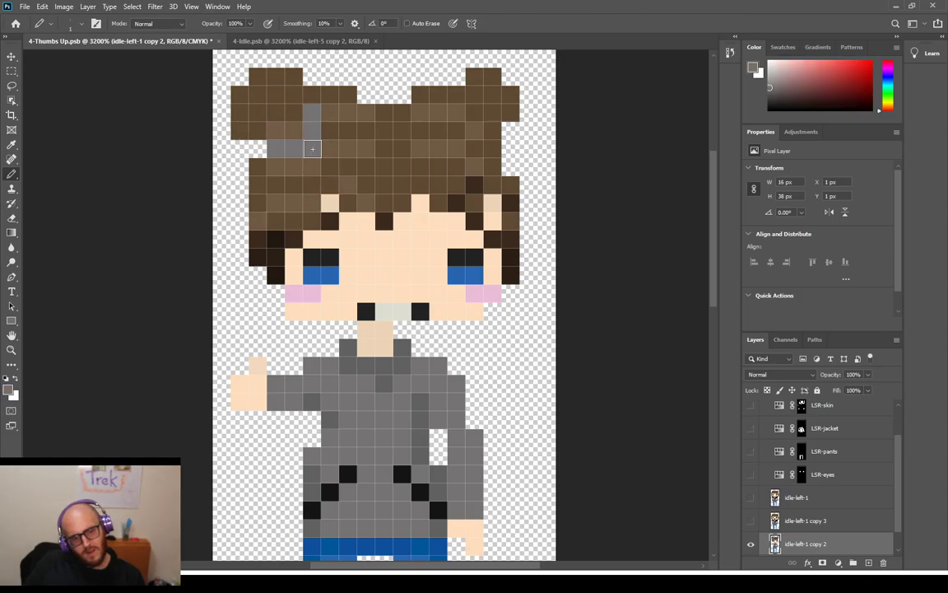
left_click(294, 167)
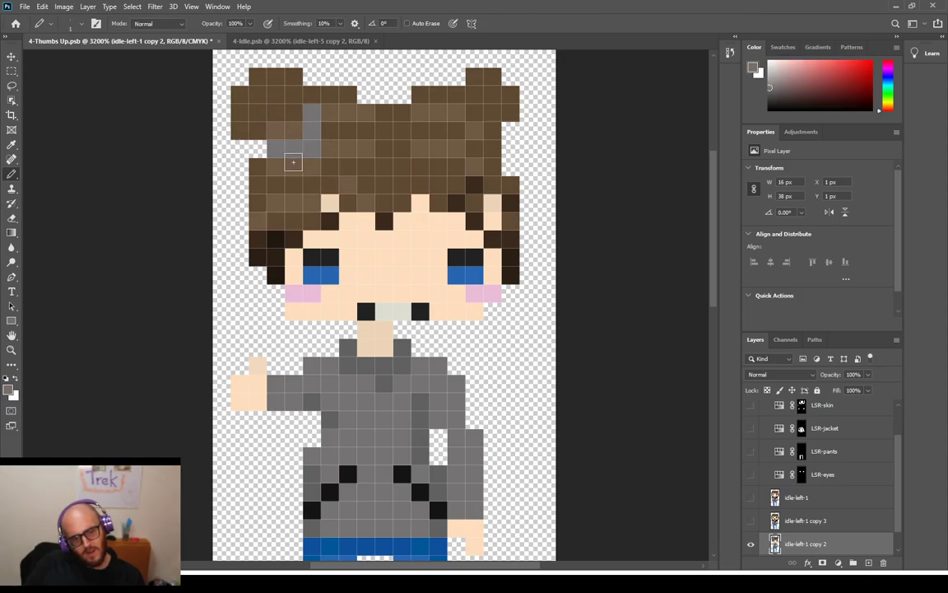
left_click(330, 131)
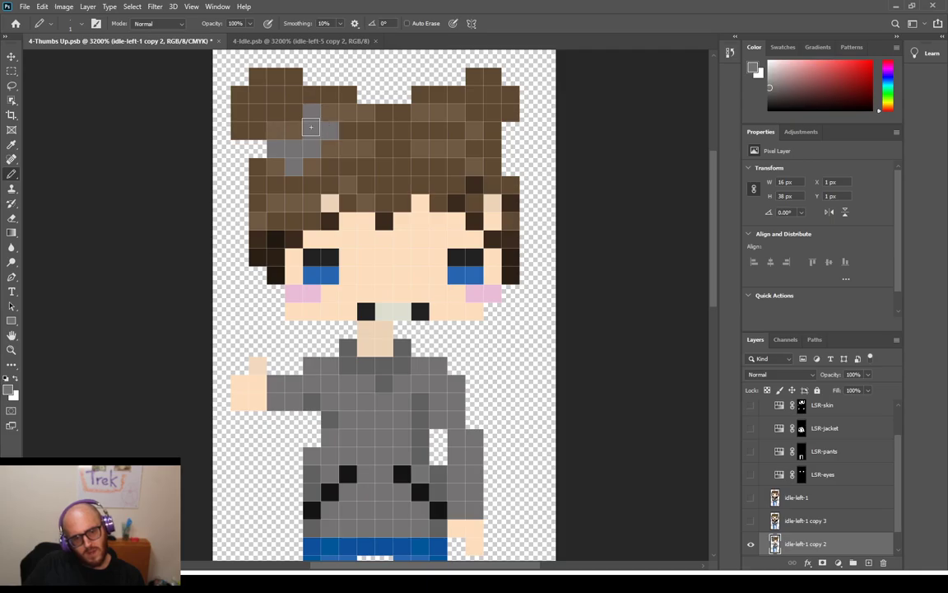
Reduce the hair tie to three grey pixels by covering its surplus pixels with sampled brown and erasing the outermost one
left_click(259, 111, "alt")
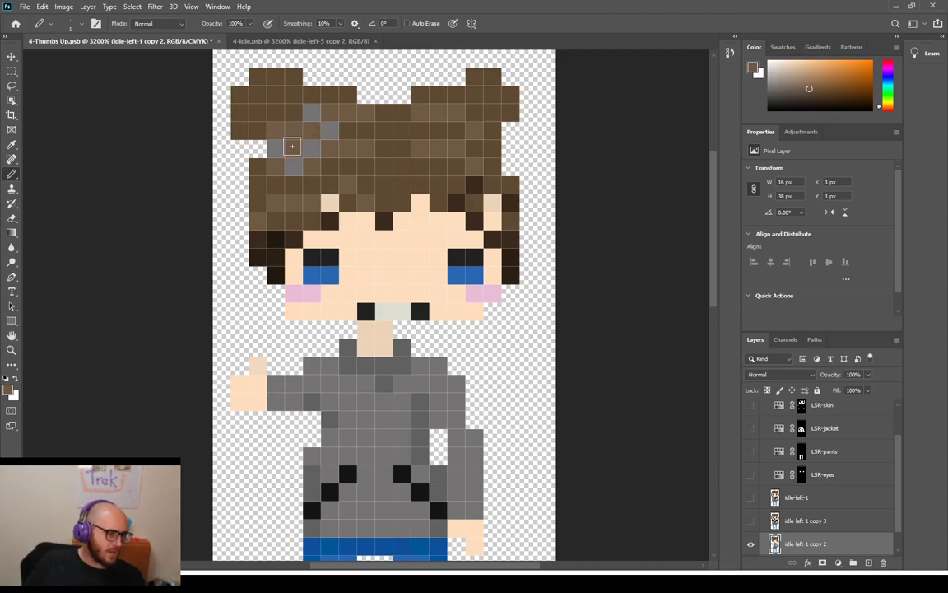
left_click(295, 148, "alt")
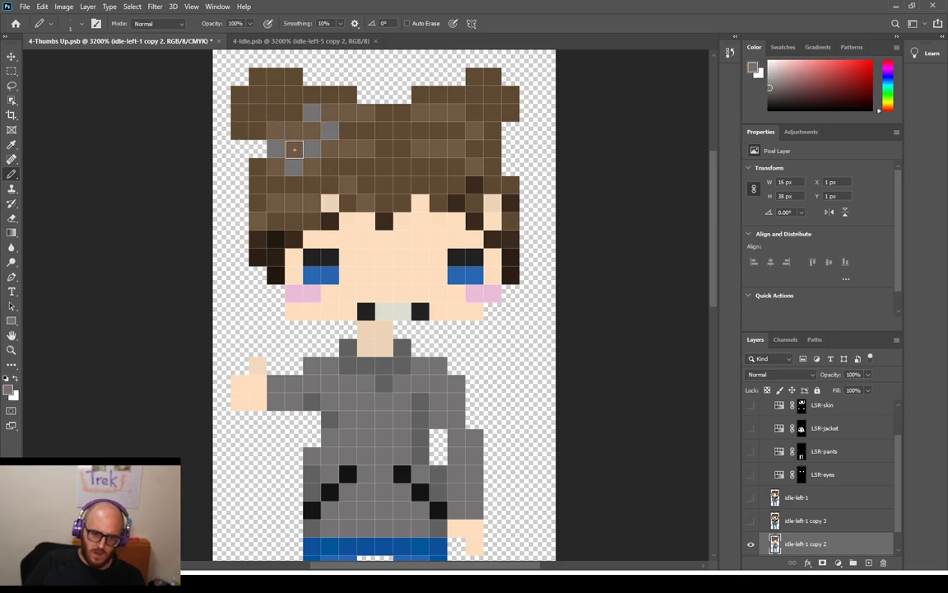
left_click(329, 130)
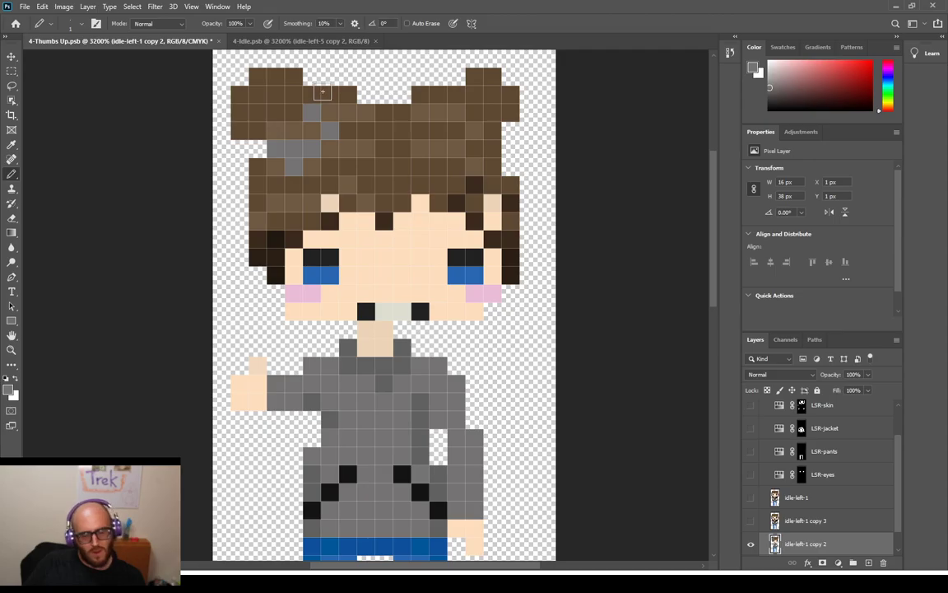
left_click(338, 105, "alt")
left_click(311, 113)
left_click(294, 164)
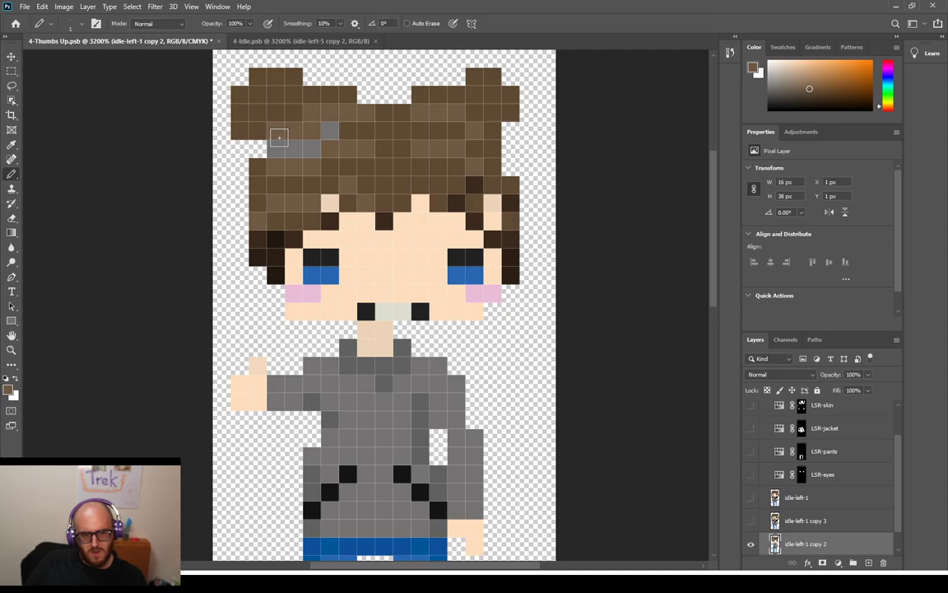
key("e")
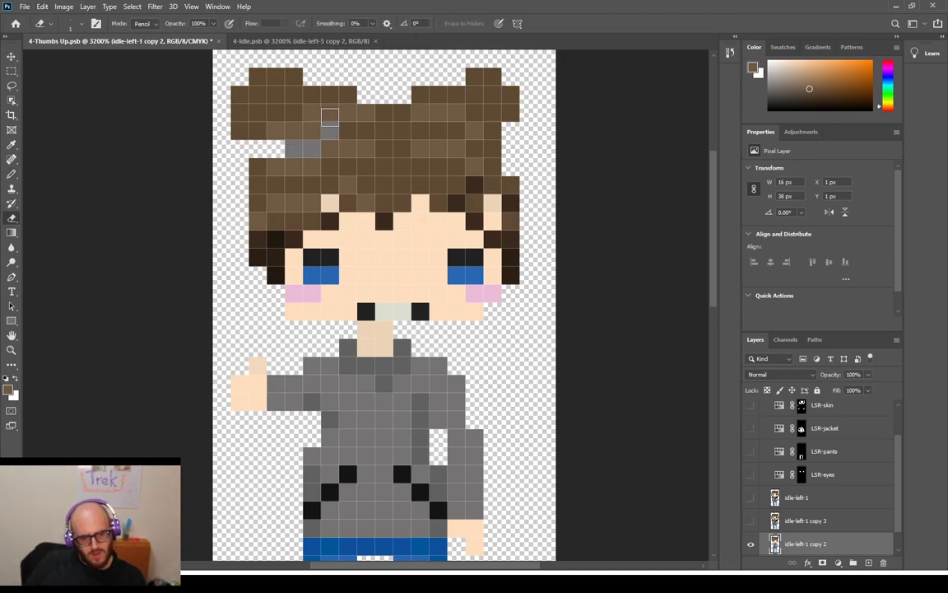
Blend the bun's inner pixels with sampled browns, shift its shape one pixel inward, and erase the hair's corner pixel below it
key("b")
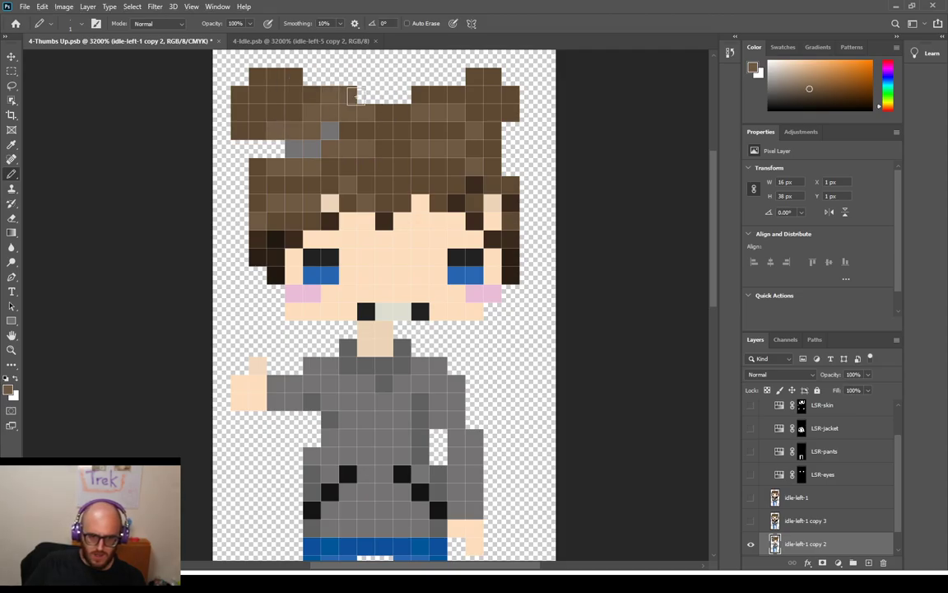
left_click(313, 92, "alt")
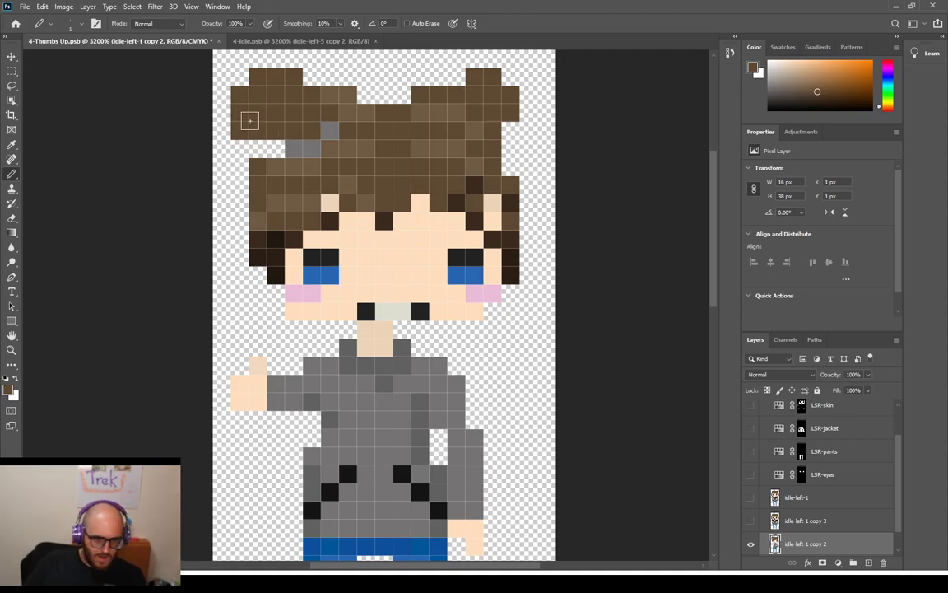
key("e")
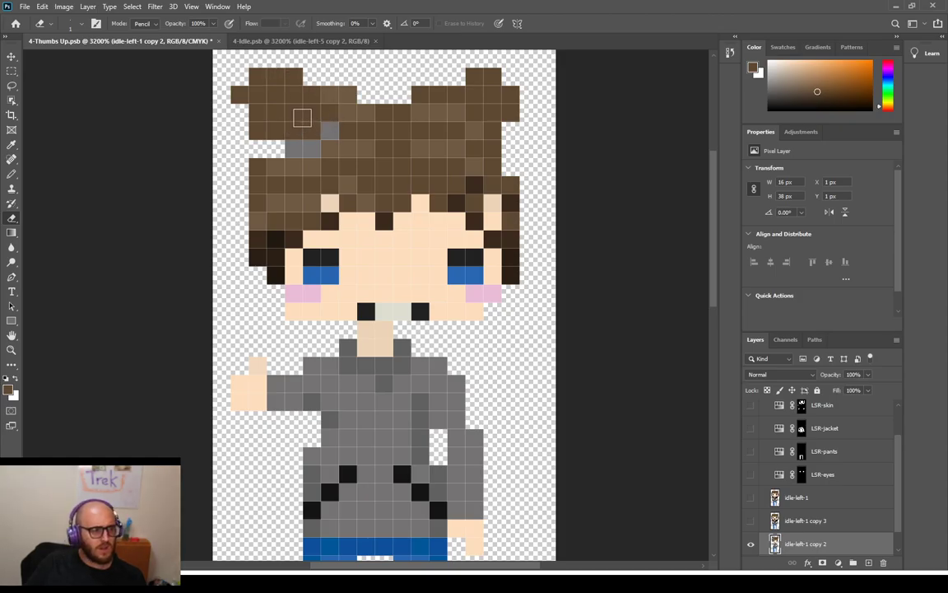
key("b")
left_click(312, 77)
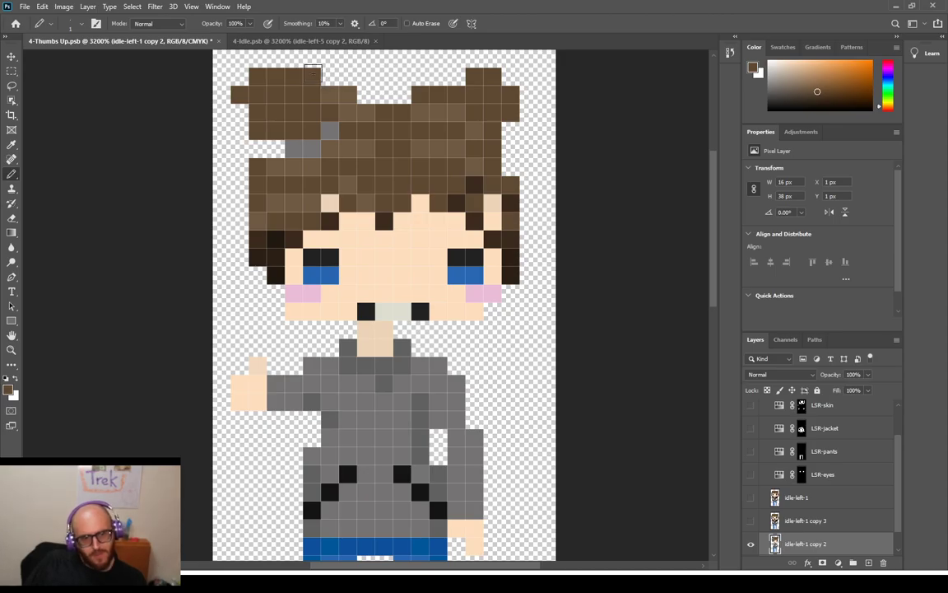
key("e")
left_click(258, 77)
left_click(239, 95)
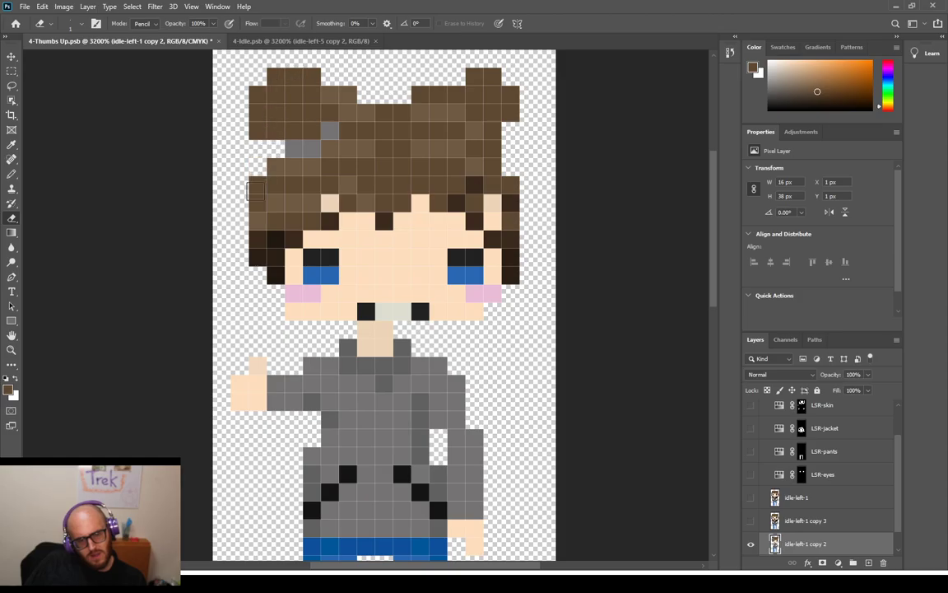
key("ctrl+y")
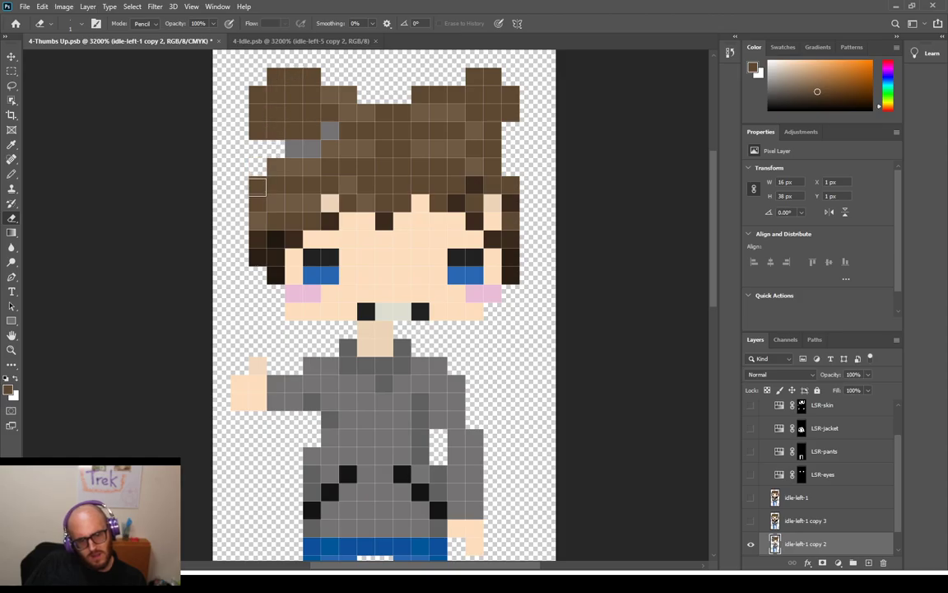
key("ctrl+y")
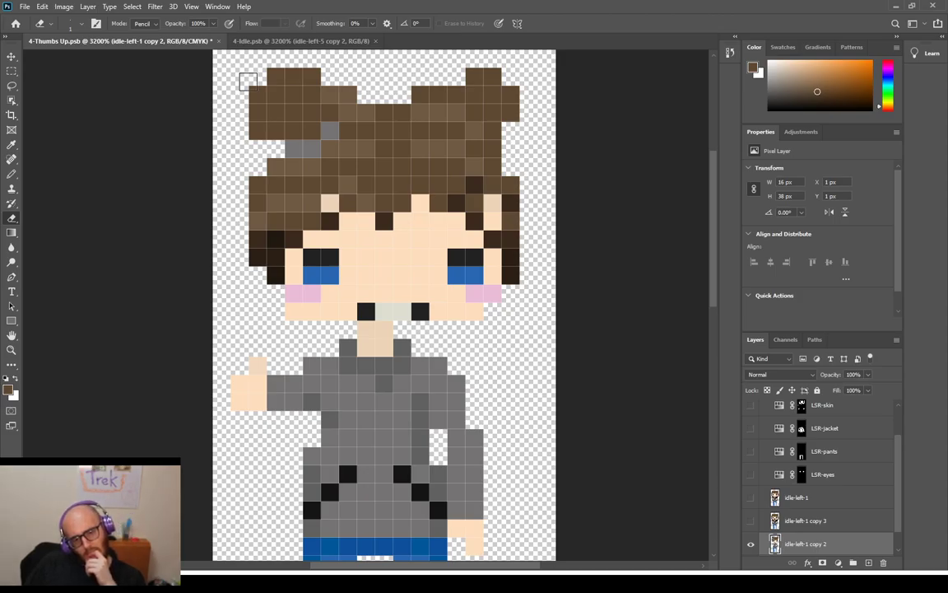
Move the hair bun with the grey hair tie one pixel outward and fill the gap beside it with sampled brown
left_click(12, 72)
left_click_drag(222, 58, 326, 154)
key("ctrl+t")
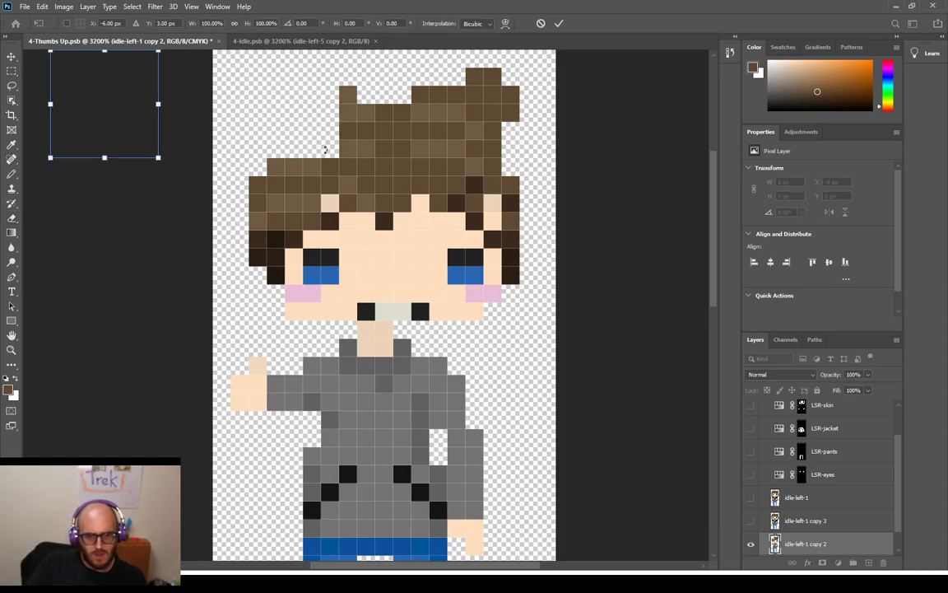
left_click_drag(292, 134, 275, 133)
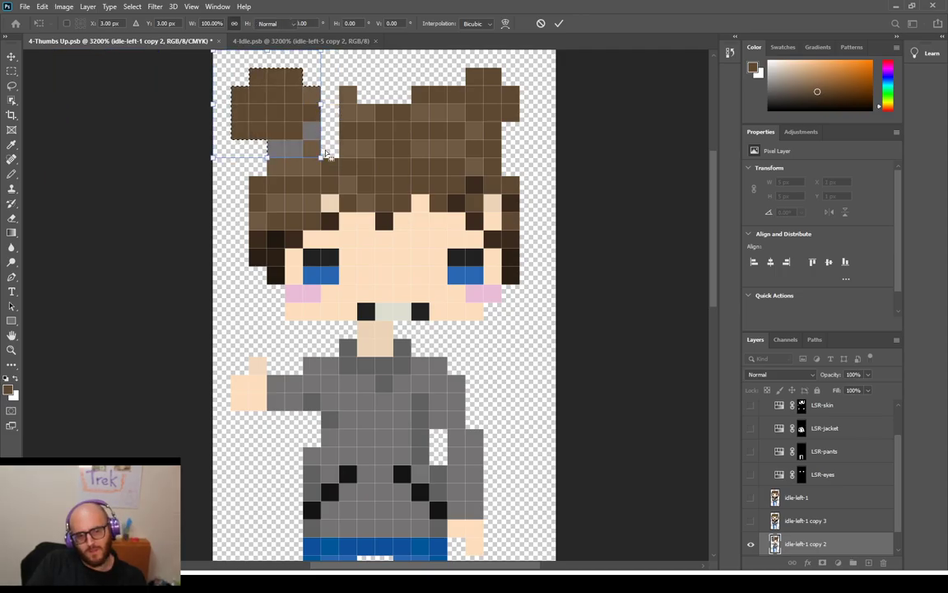
key("Return")
key("ctrl+d")
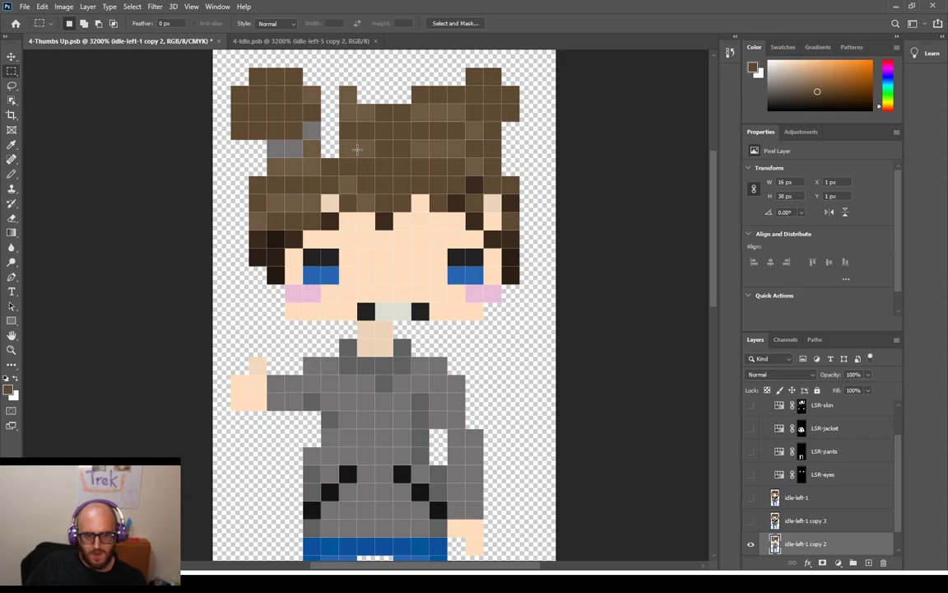
key("b")
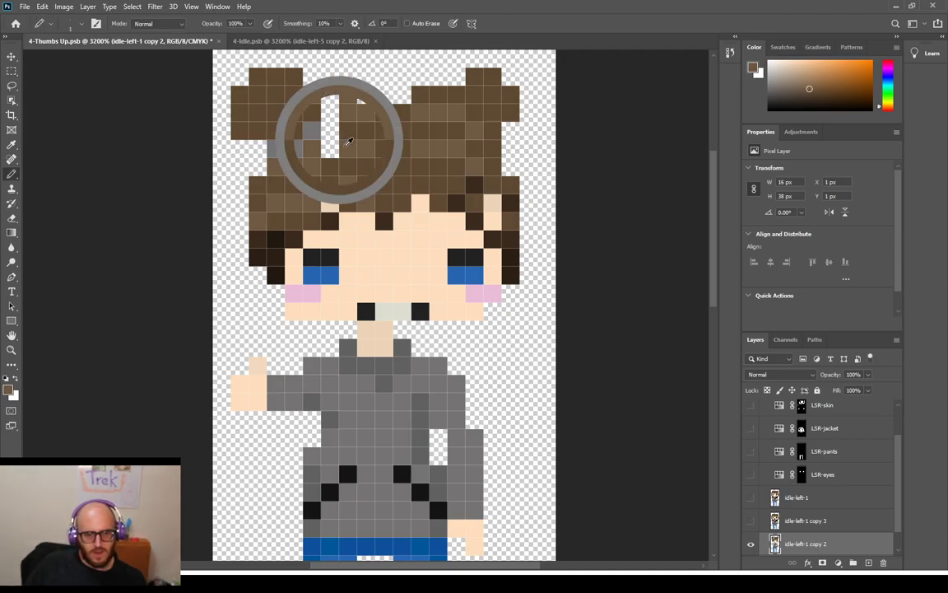
left_click_drag(330, 148, 336, 98)
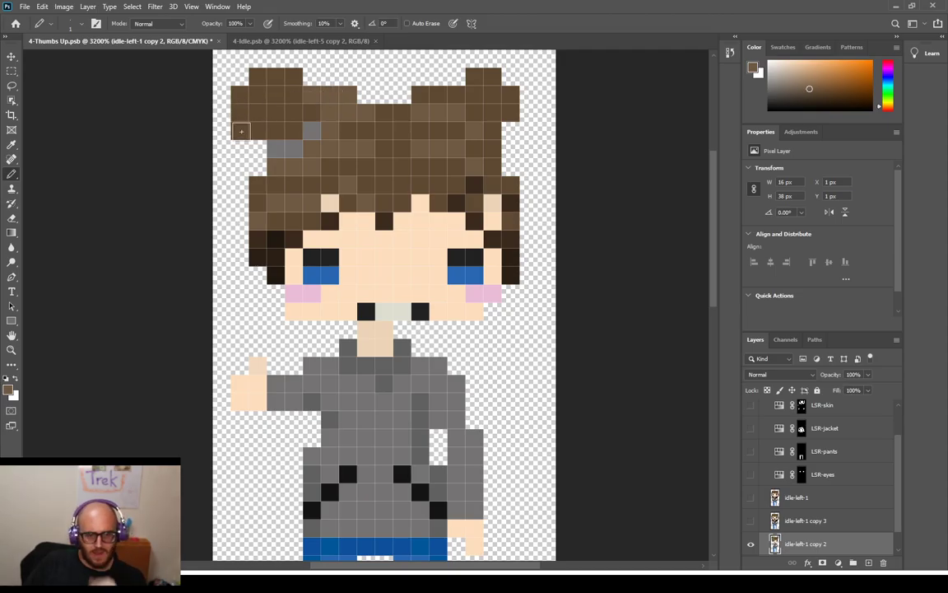
Erase that bun's lower outer corner pixel and the surplus pixels between both buns along the hair's upper edge
key("e")
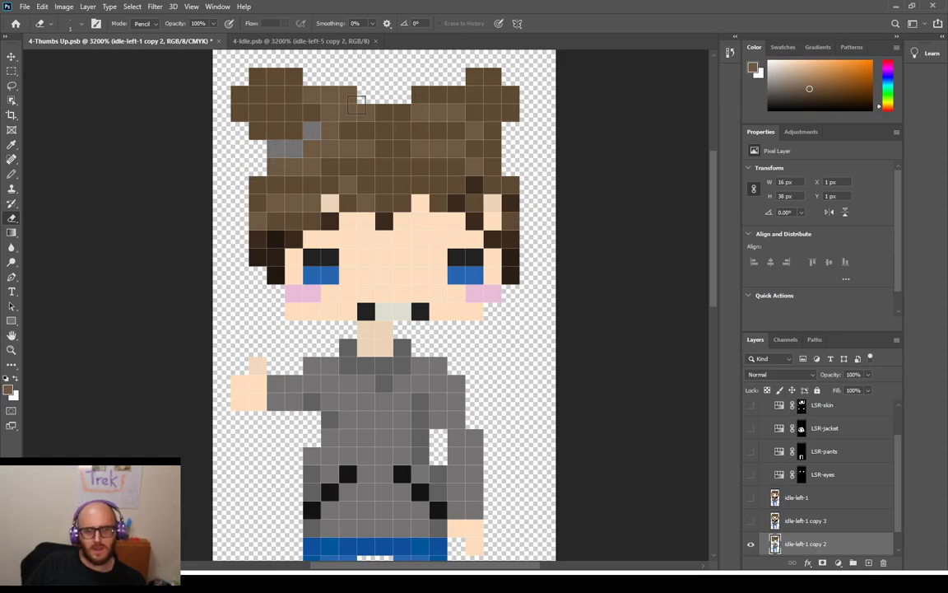
mouse_move(332, 93)
left_mouse_down()
mouse_move(348, 92)
mouse_move(331, 91)
left_mouse_up()
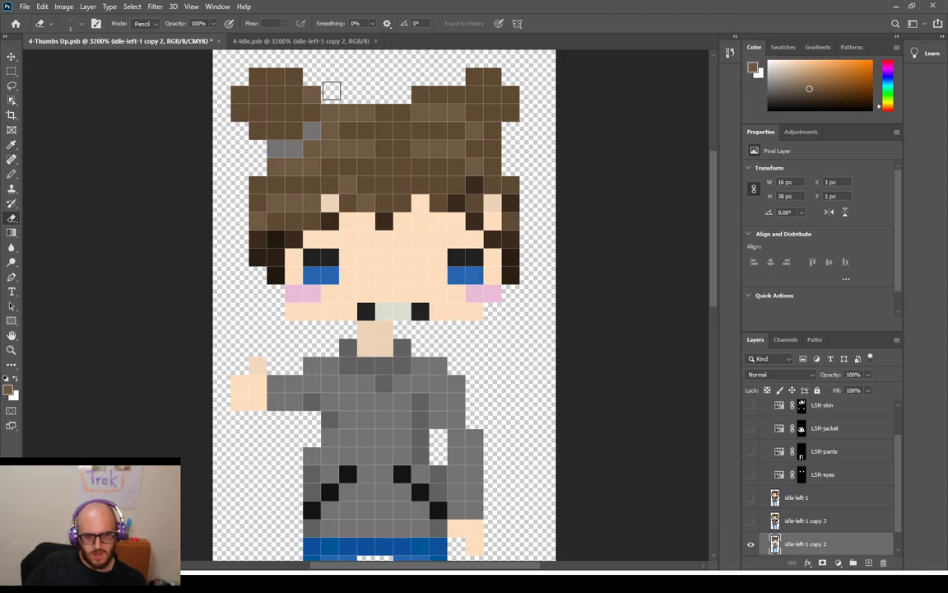
left_click(420, 93)
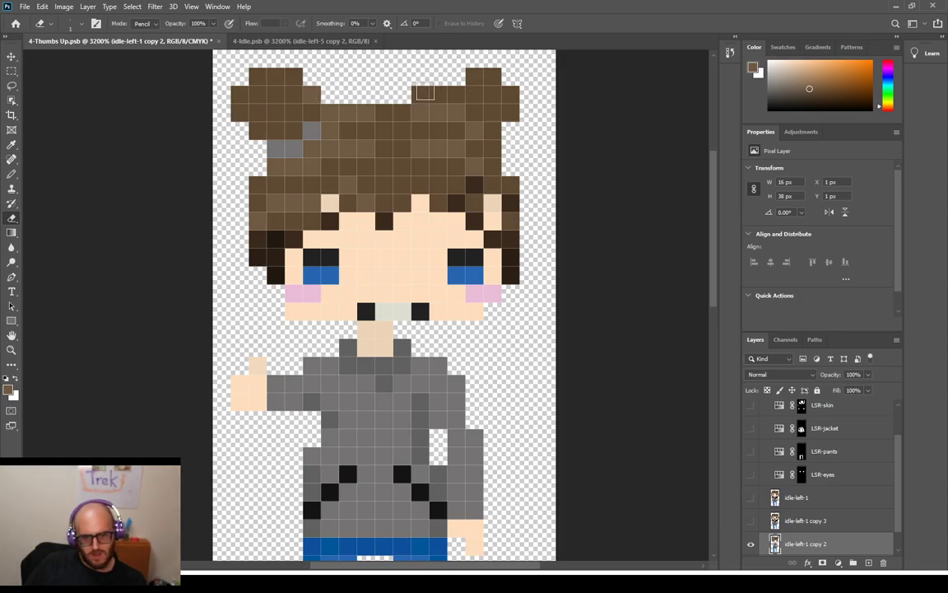
left_click(439, 93)
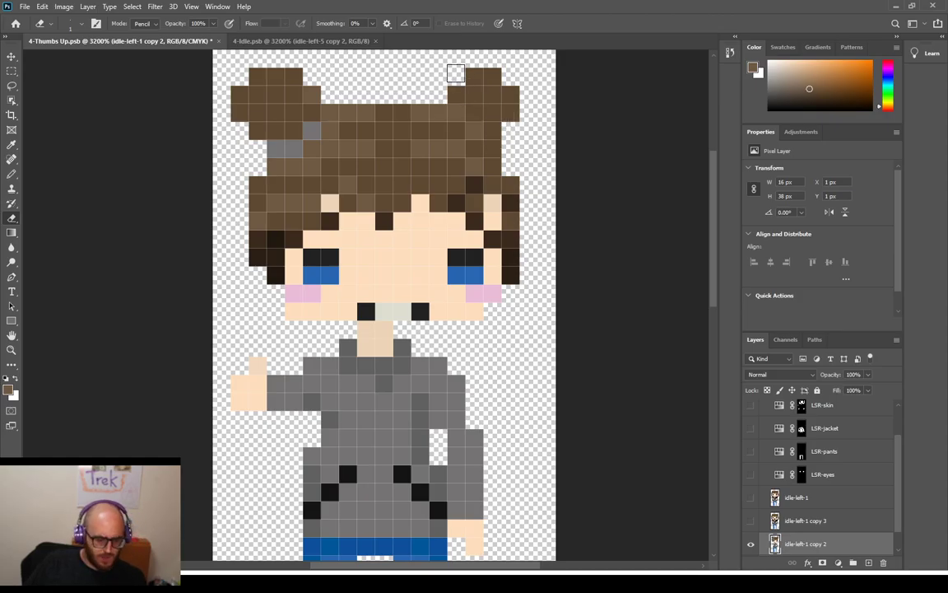
Select the upper part of the second bun and move it one pixel outward
key("ctrl+t")
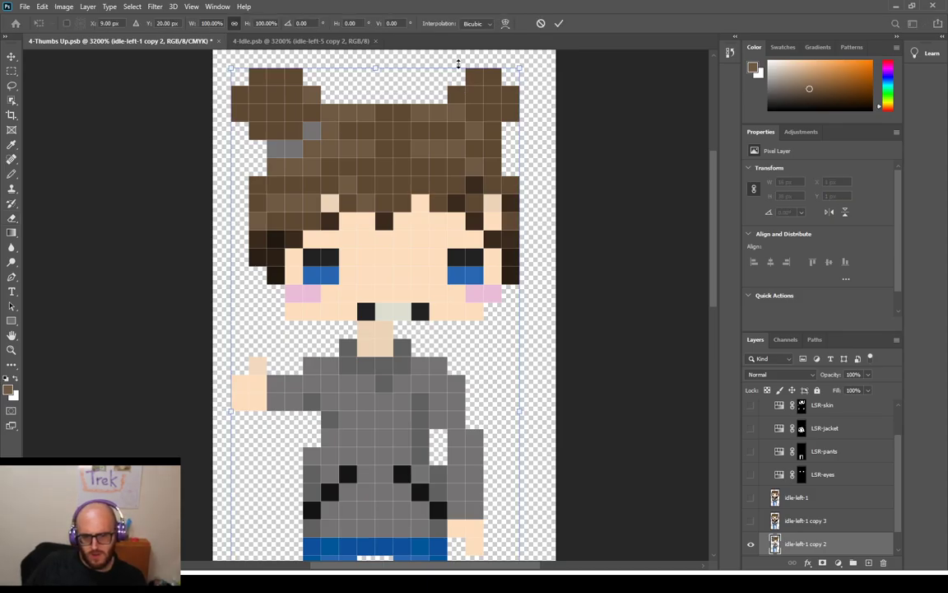
key("Escape")
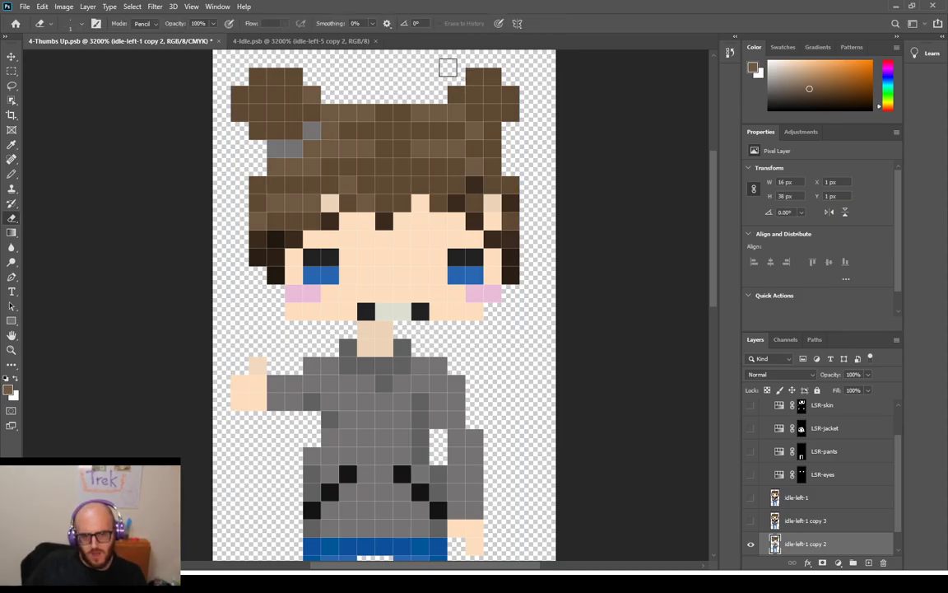
left_click(10, 72)
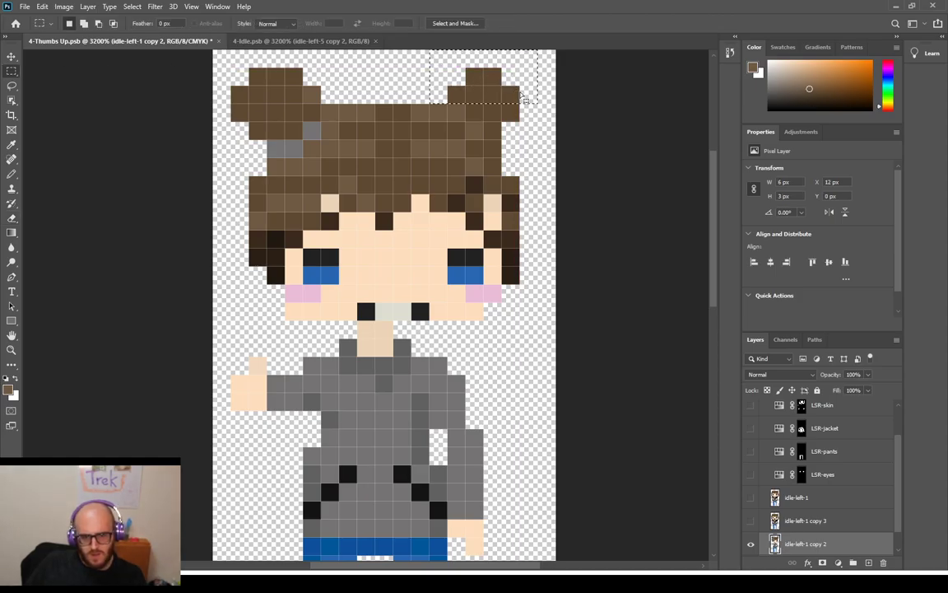
key("ctrl+t")
key("Right")
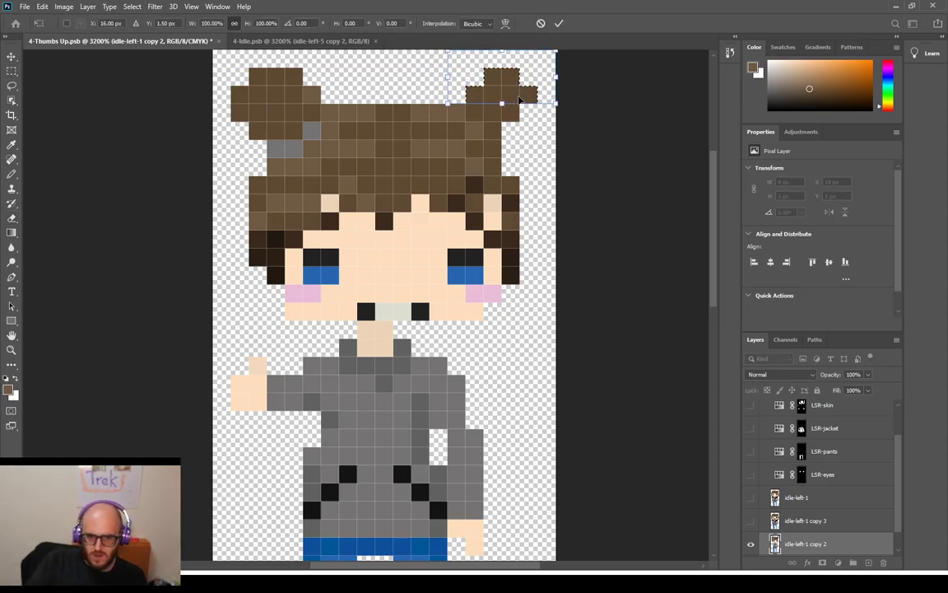
key("Return")
key("ctrl+d")
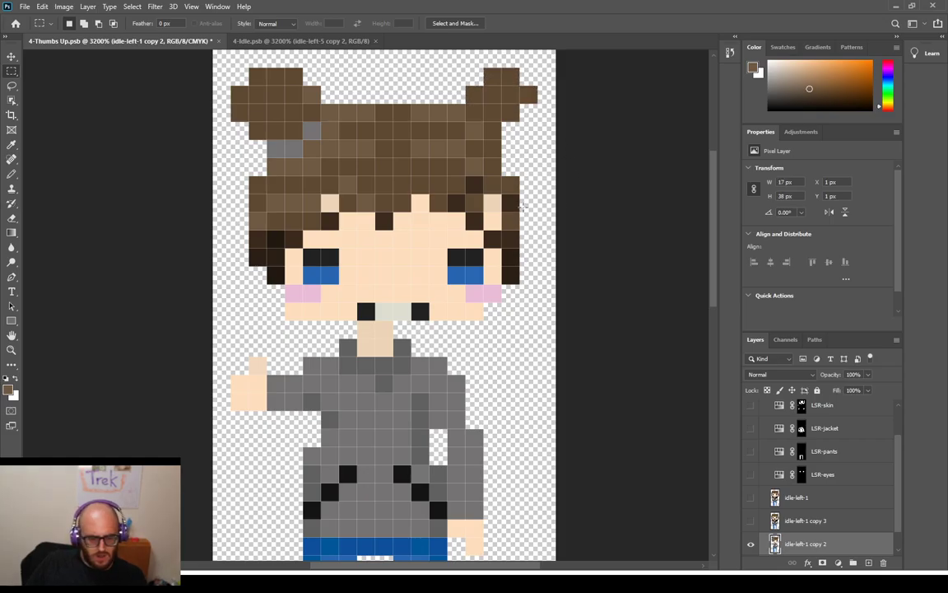
Fill out the second bun's lower outer edge and darken it with brown, and highlight the first bun with a sampled lighter brown
key("b")
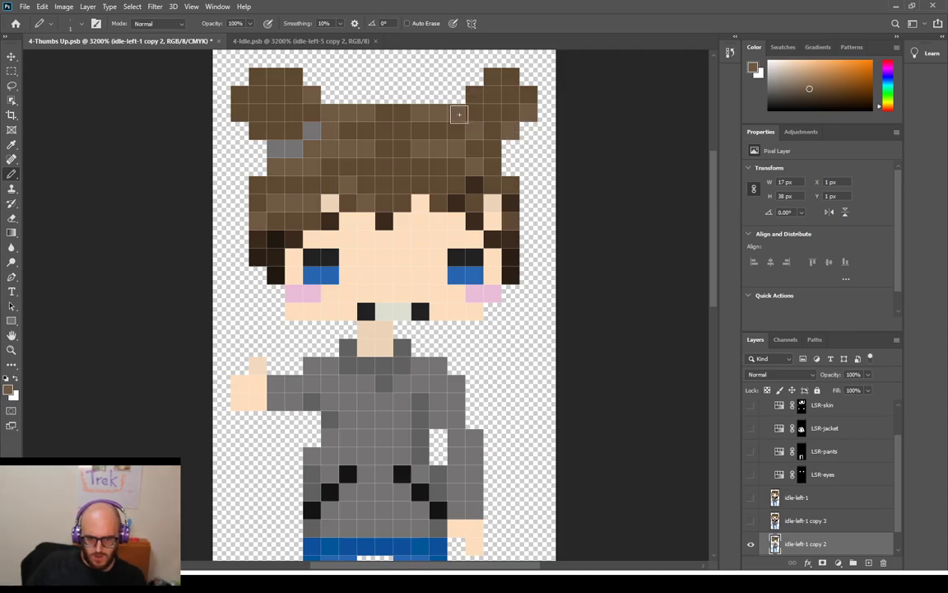
left_click(492, 97, "alt")
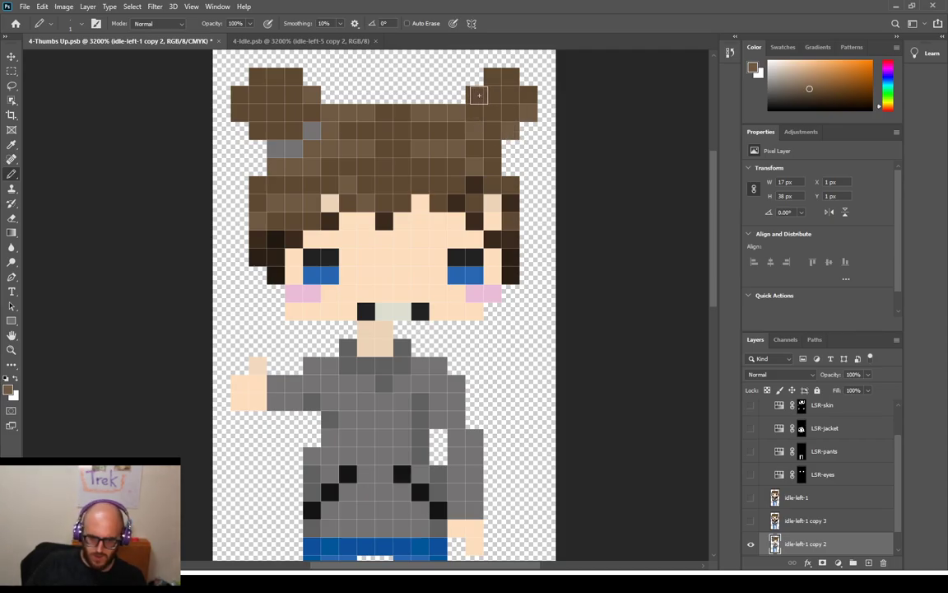
key("i")
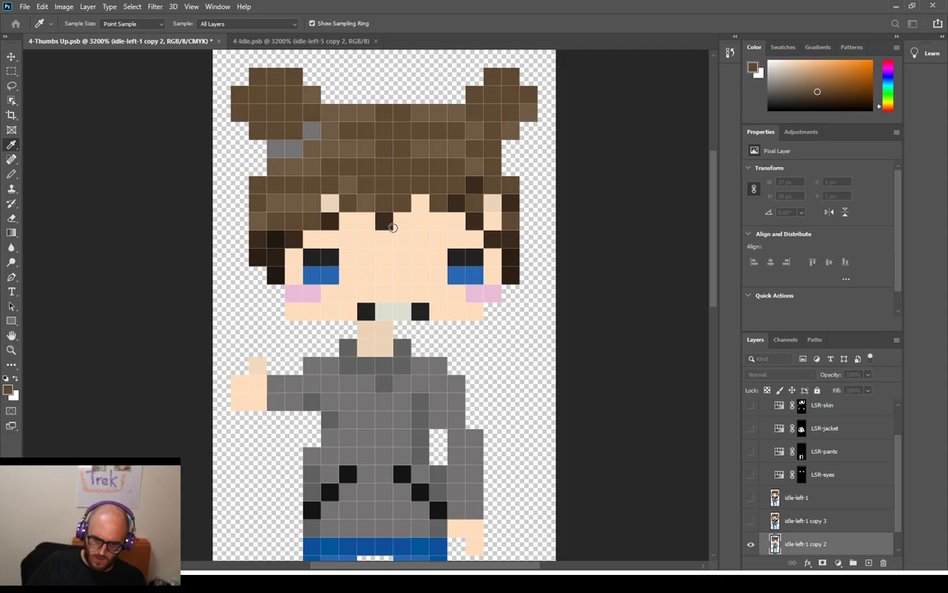
key("b")
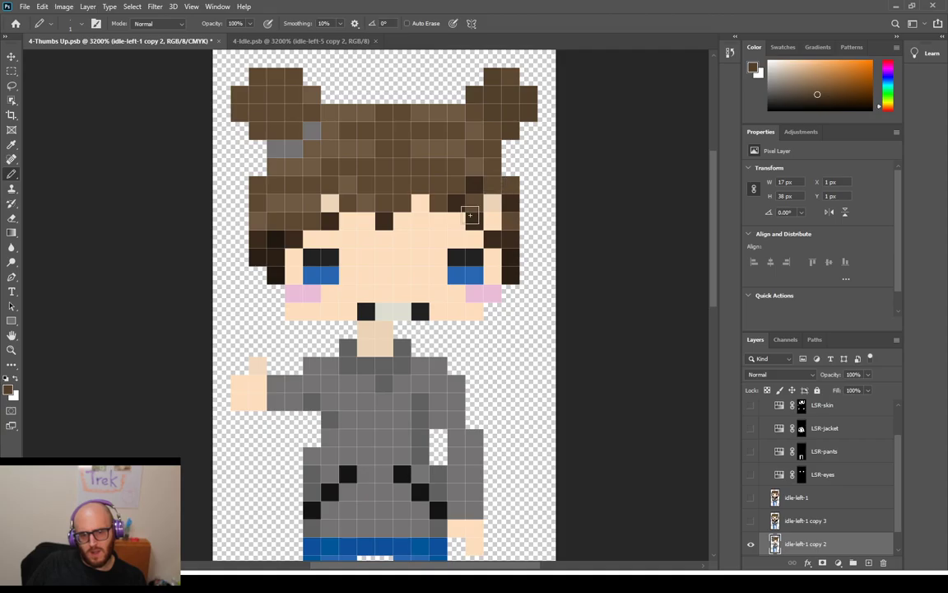
left_click(339, 130, "alt")
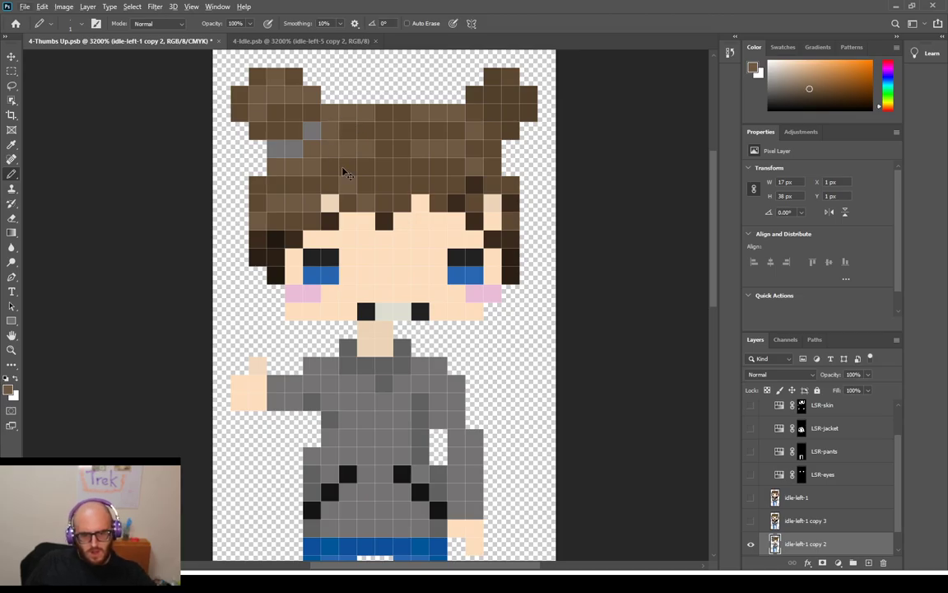
Turn on the LSR-eyes, LSR-pants and LSR-jacket recolouring layers over the thumbs-up character
key("ctrl+minus")
key("ctrl+minus")
key("ctrl+minus")
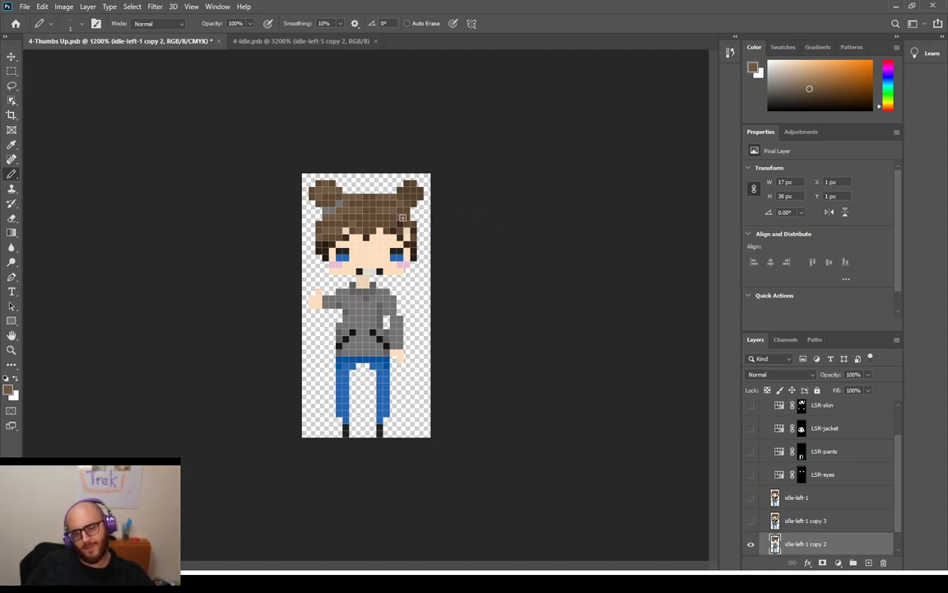
scroll(805, 487, "down", 1)
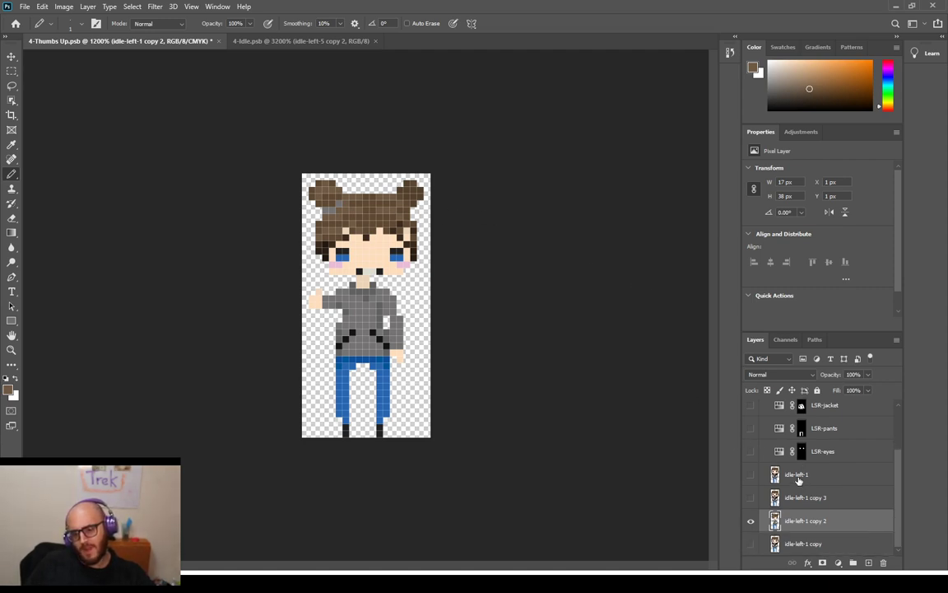
scroll(797, 480, "up", 3)
left_click(750, 518)
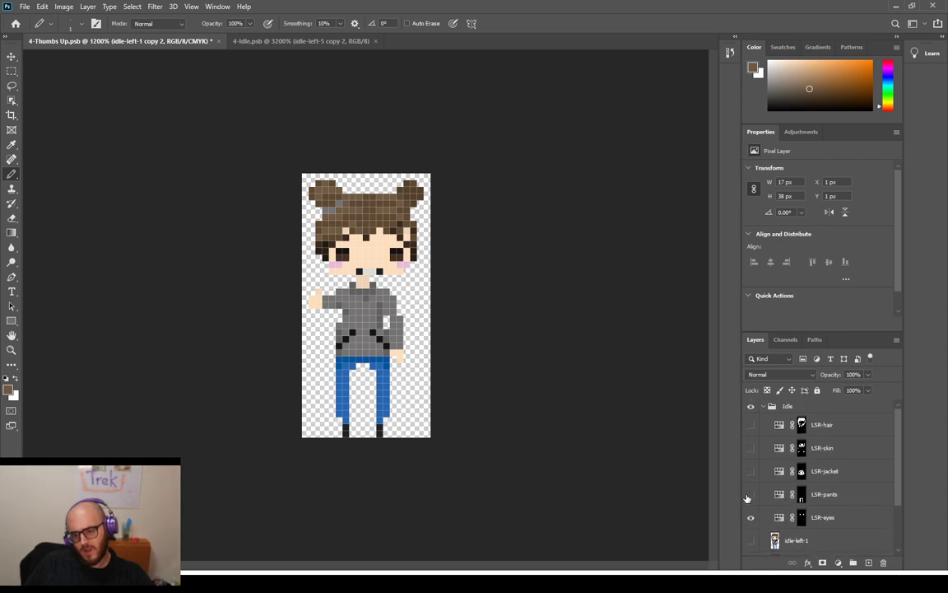
left_click(750, 494)
left_click(751, 516)
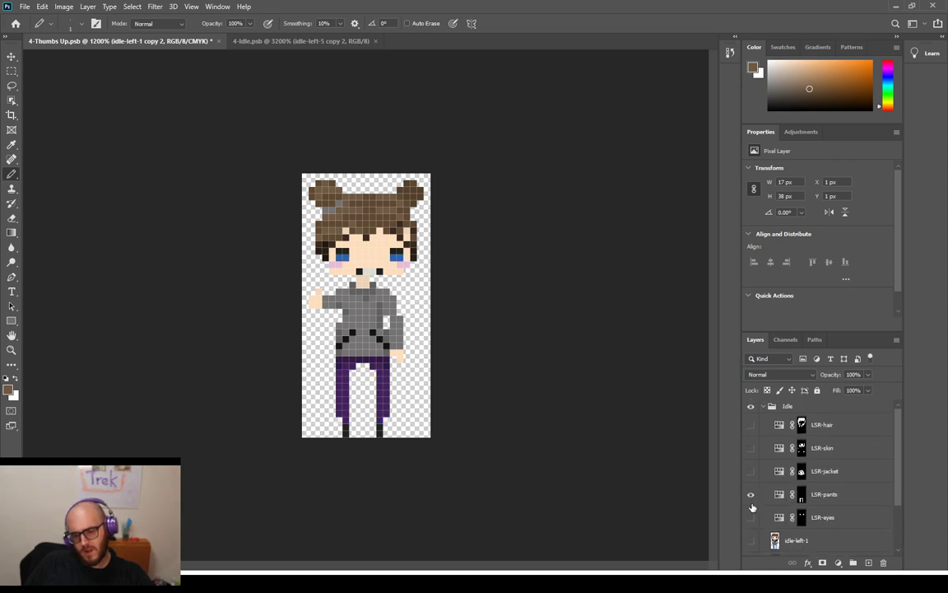
left_click(751, 497)
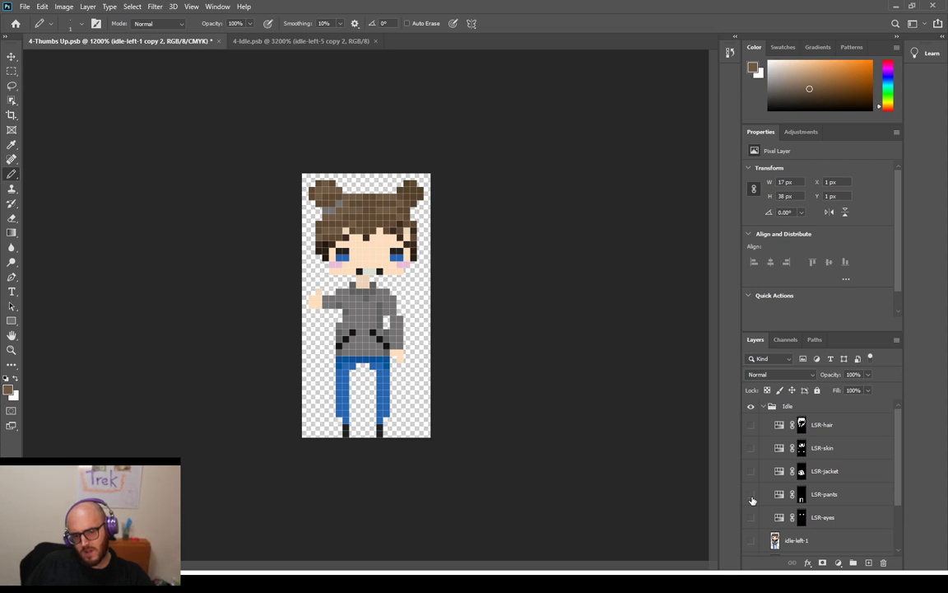
left_click(750, 496)
left_click(750, 517)
left_click(750, 472)
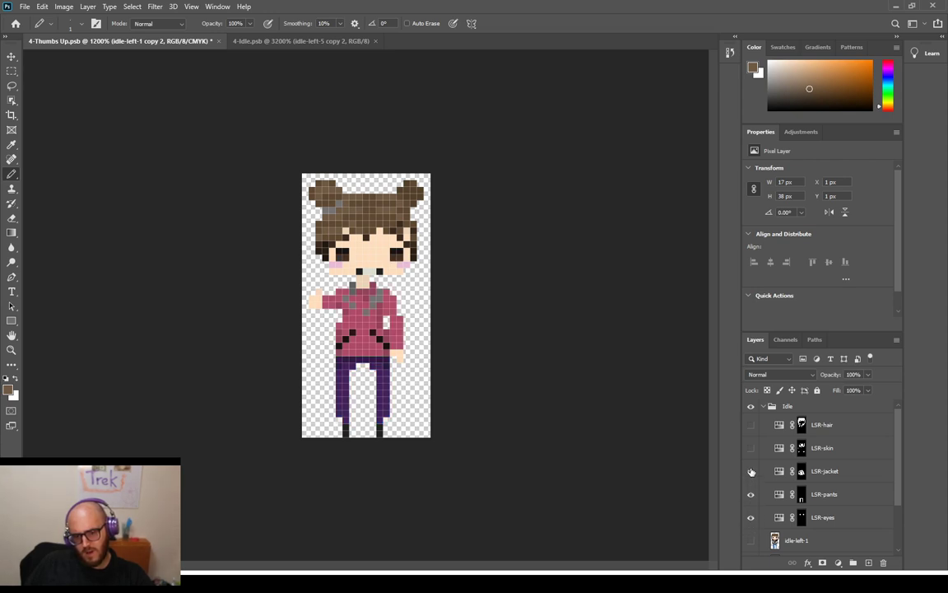
left_click(751, 472)
Paint white on the LSR-jacket mask over the grey collar and chest pixels so the recolouring covers the whole jacket
left_click(802, 471)
scroll(353, 338, "up", 5)
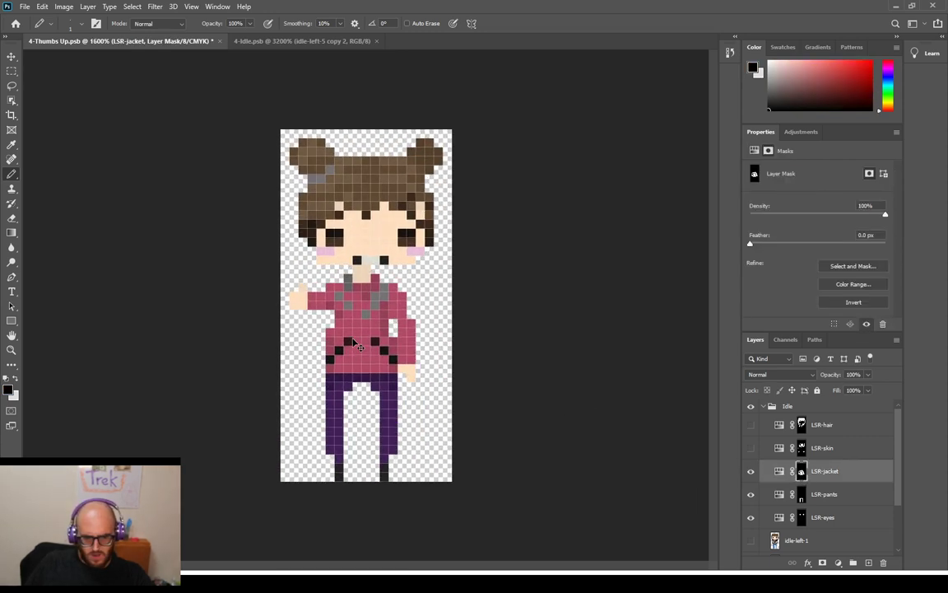
left_click_drag(253, 270, 292, 280)
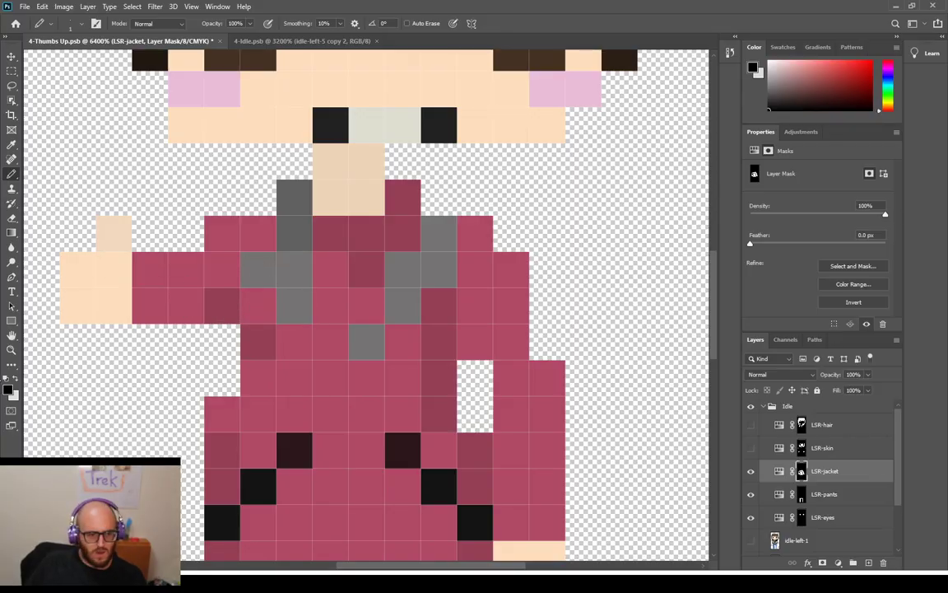
left_click(14, 378)
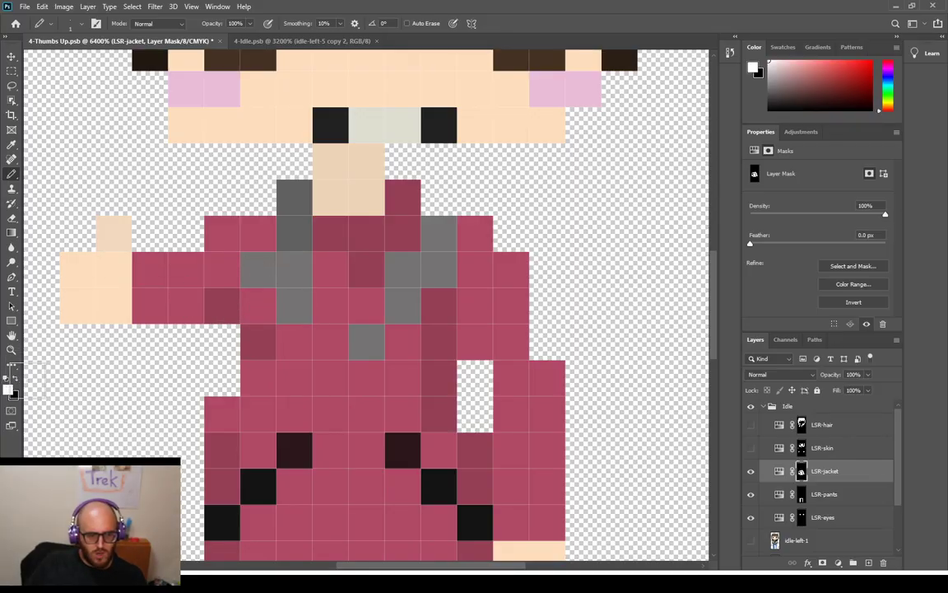
mouse_move(259, 265)
left_mouse_down()
mouse_move(291, 304)
mouse_move(293, 207)
mouse_move(306, 226)
mouse_move(404, 284)
mouse_move(445, 240)
mouse_move(361, 343)
left_mouse_up()
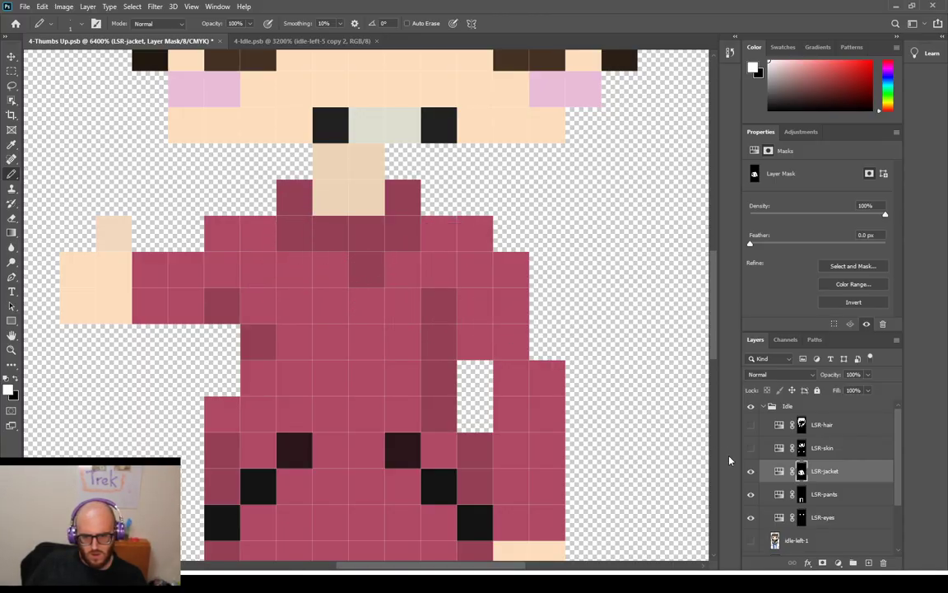
Turn on the LSR-skin recolouring layer and compare the face and hairline with it off and on
left_click(749, 449)
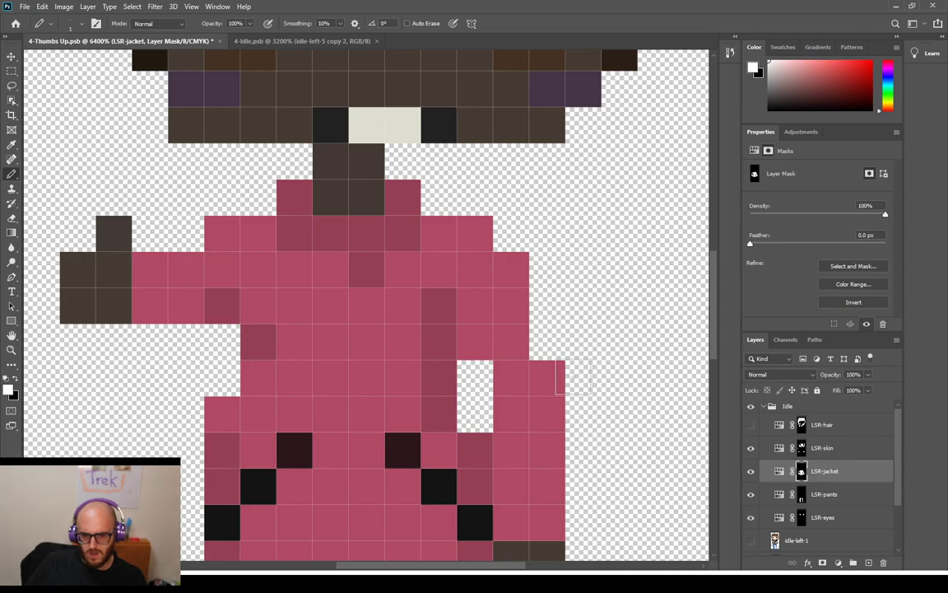
scroll(294, 294, "up", 5)
scroll(300, 290, "up", 5)
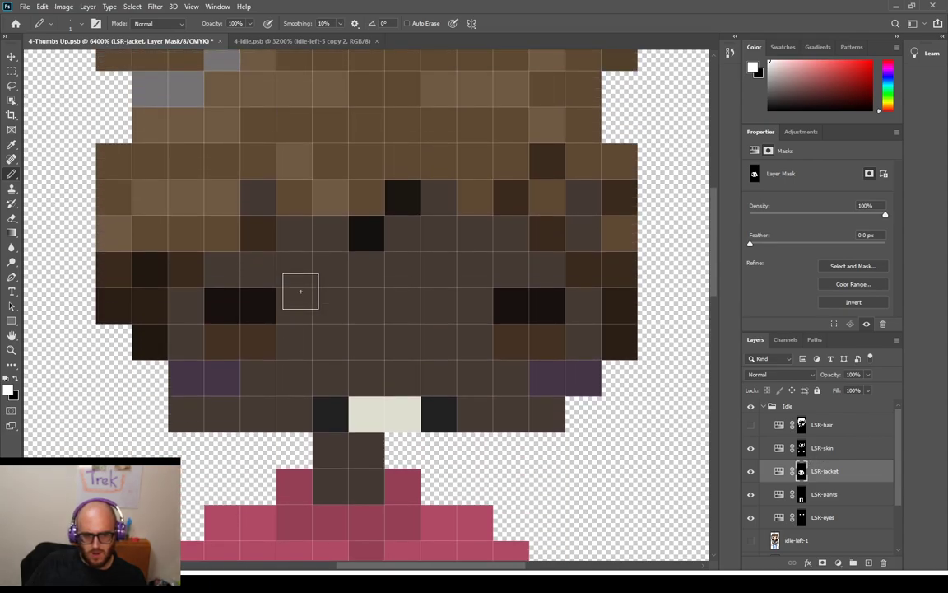
left_click(749, 449)
left_click(750, 449)
left_click(750, 449)
left_click(749, 449)
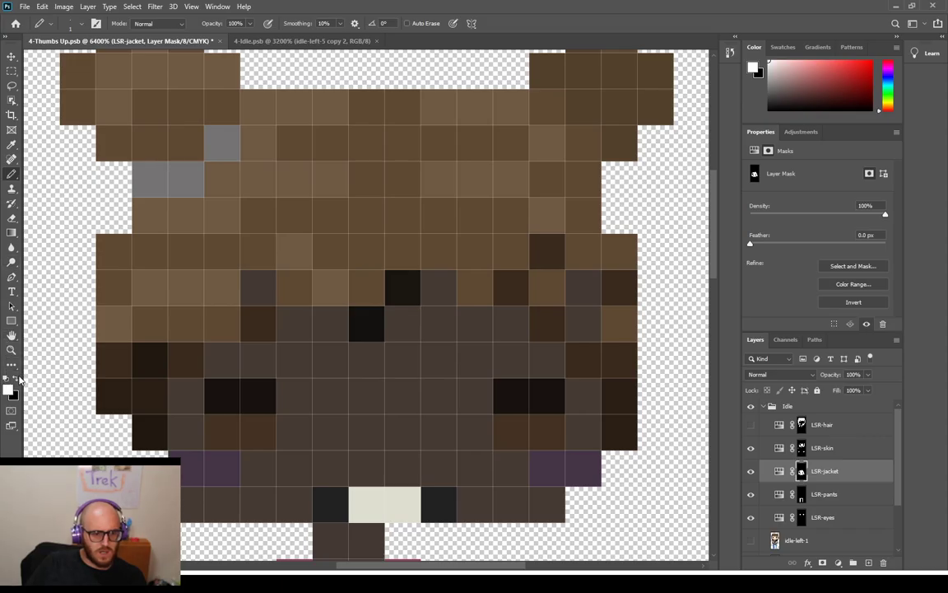
Paint white on the LSR-jacket mask over the three grey hair-tie pixels below the first bun
left_click(15, 379)
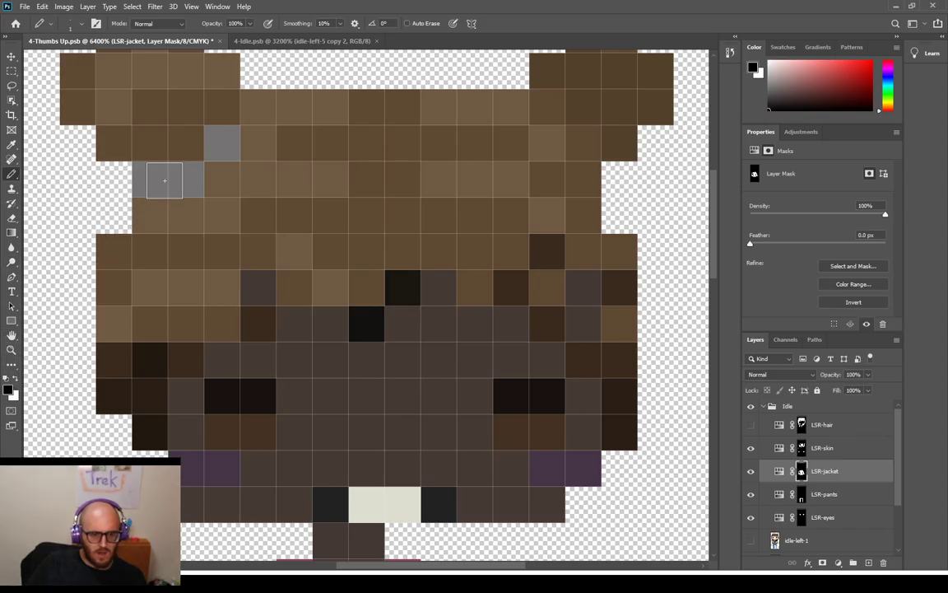
left_click(176, 179)
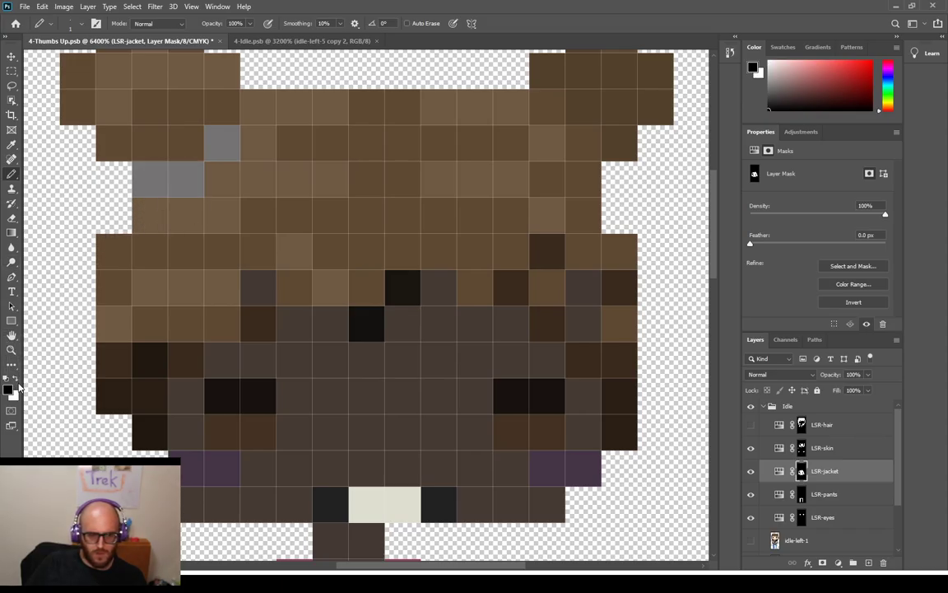
key("x")
mouse_move(148, 180)
left_mouse_down()
mouse_move(173, 178)
mouse_move(220, 142)
left_mouse_up()
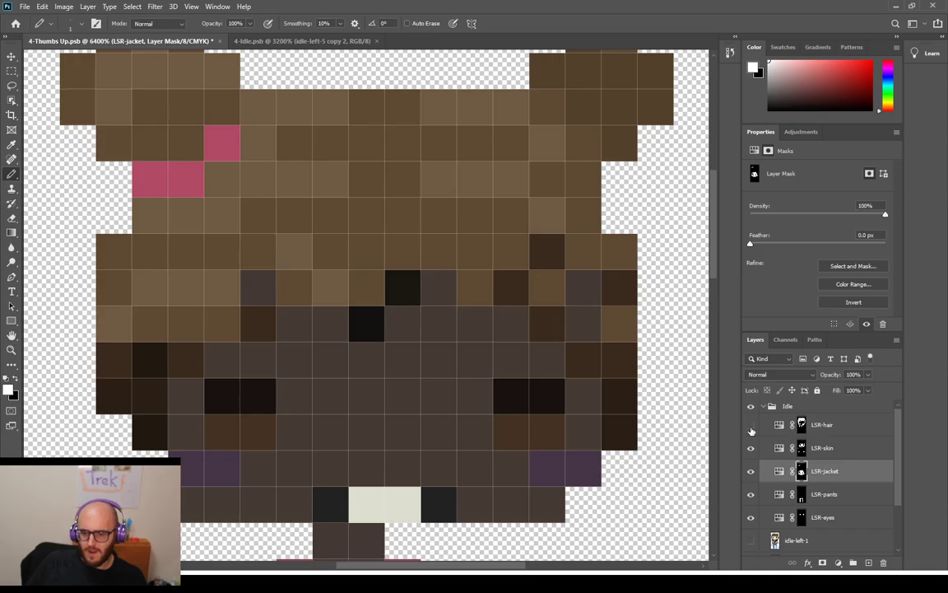
Turn on the LSR-hair layer and paint black on its mask over the dark stray pixels on the jacket's collar, shoulders and chest
left_click(750, 425)
left_click(777, 424)
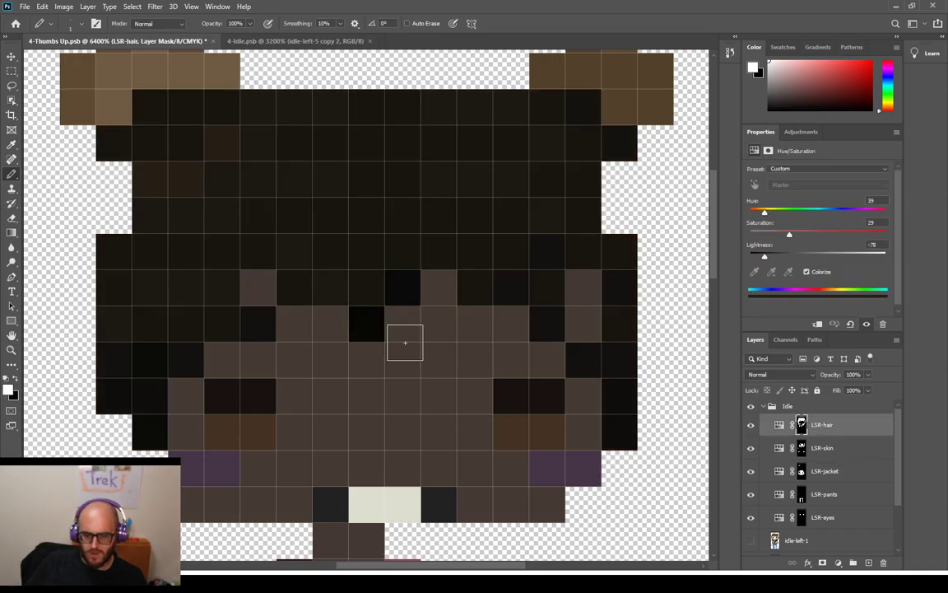
key("ctrl+minus")
key("ctrl+minus")
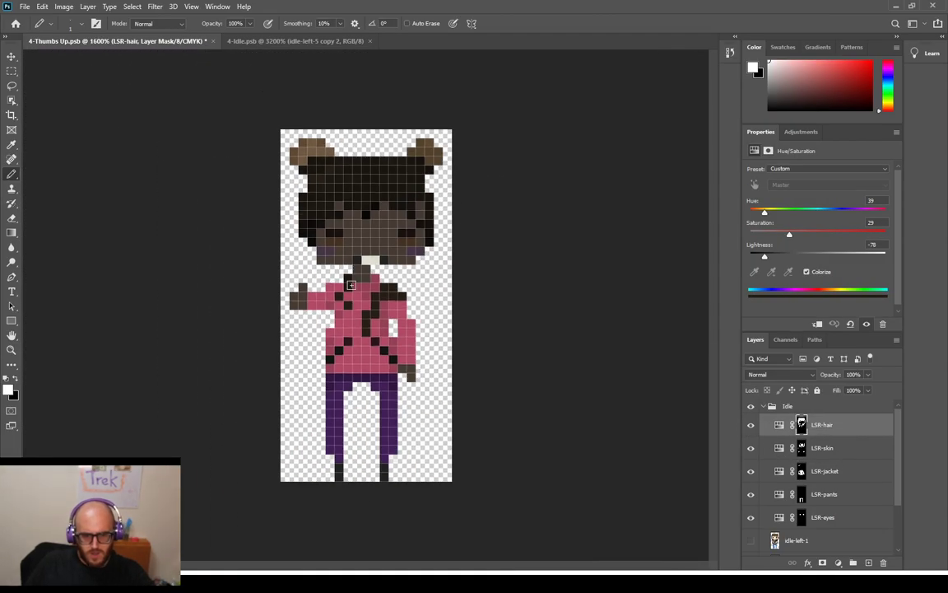
left_click(14, 379)
left_click_drag(367, 330, 385, 286)
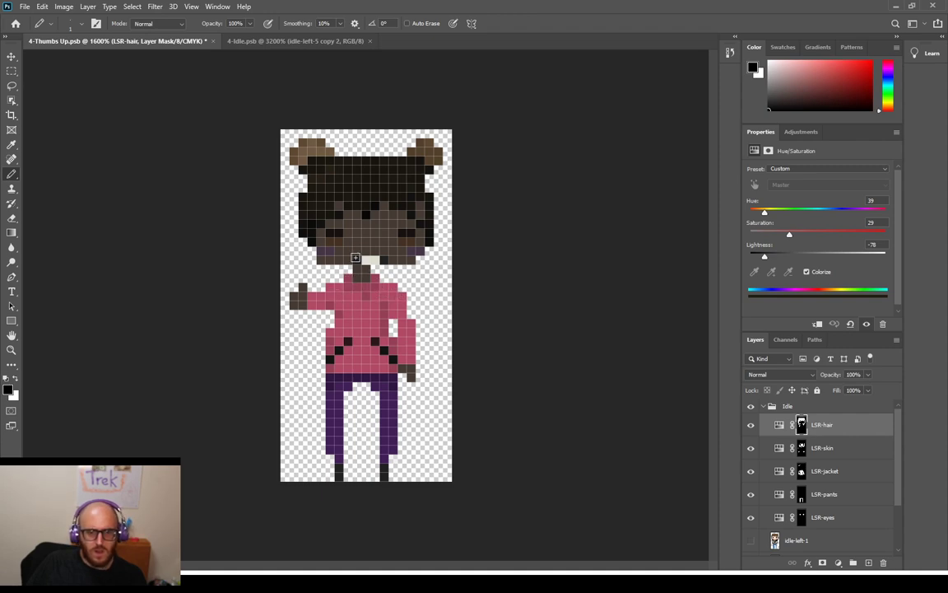
Paint white on the LSR-hair mask over both hair buns so the hair recolouring covers them fully
left_click(16, 376)
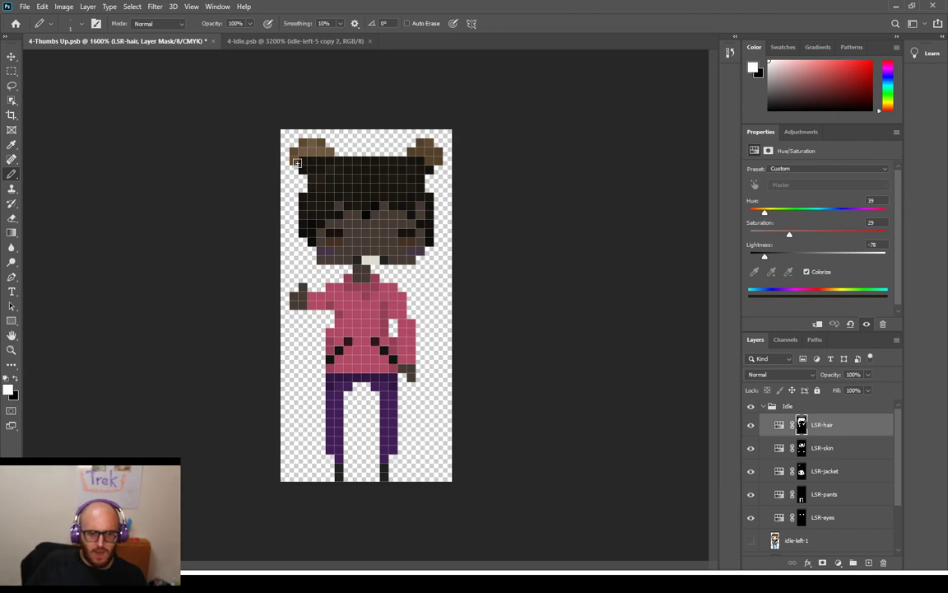
mouse_move(302, 152)
left_mouse_down()
mouse_move(321, 141)
mouse_move(304, 147)
mouse_move(326, 153)
left_mouse_up()
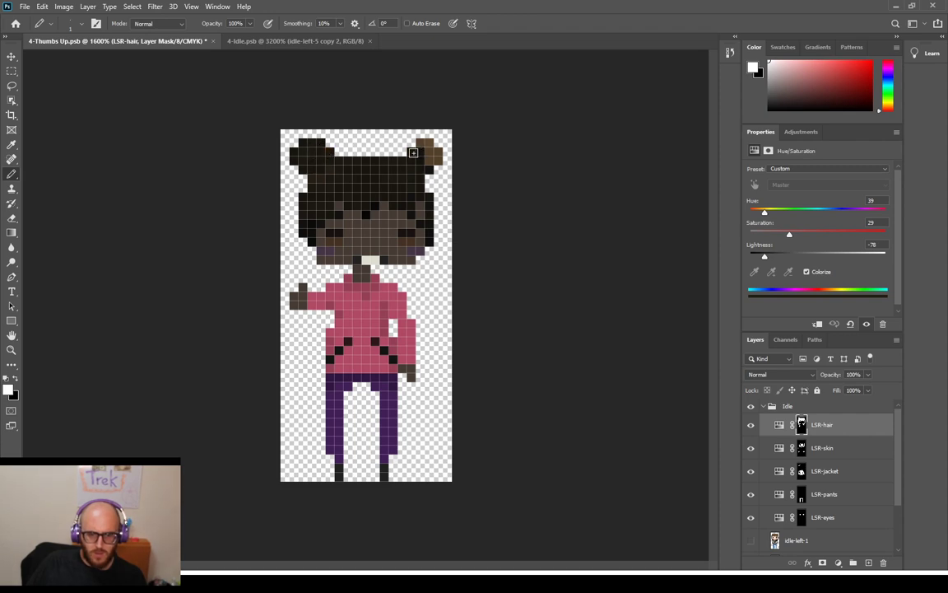
left_click_drag(429, 145, 439, 157)
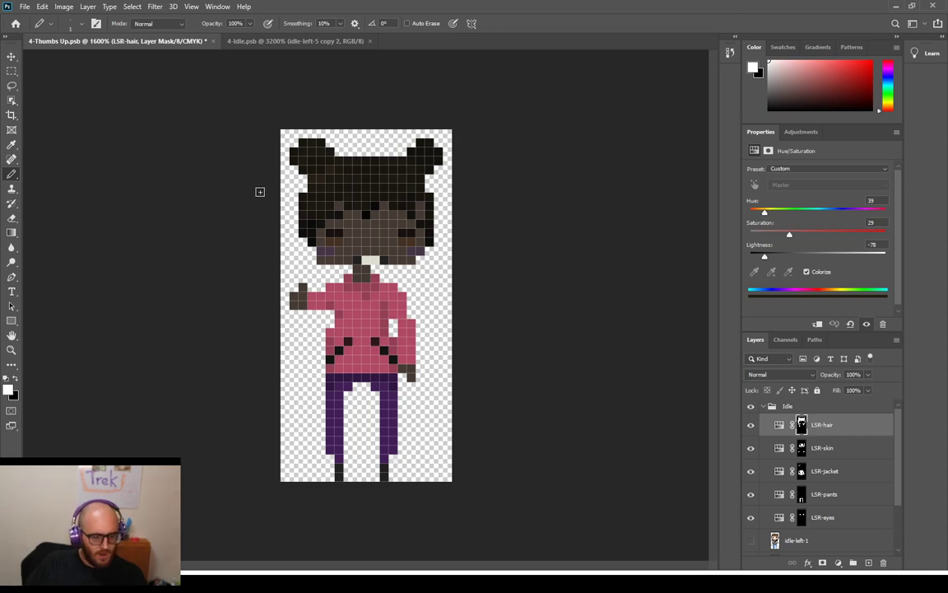
key("ctrl+minus")
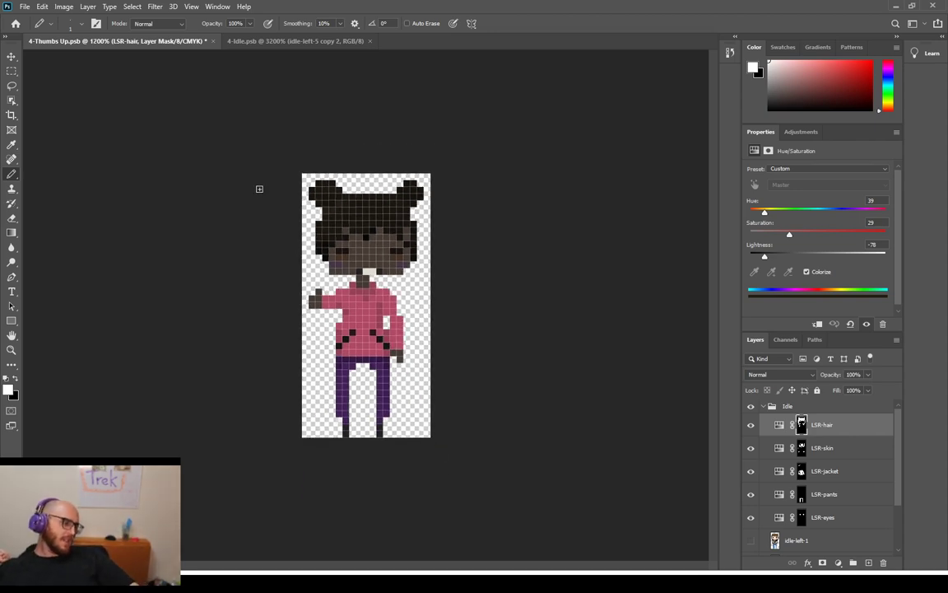
key("ctrl+plus")
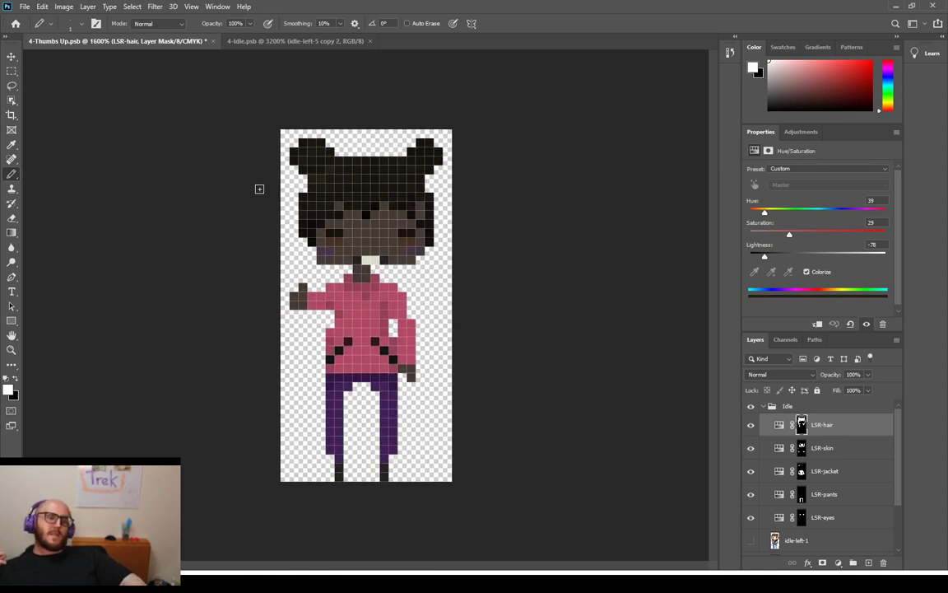
Paint black on the LSR-hair mask over the three hair-tie pixels so they keep the jacket colour
key("ctrl+plus")
key("ctrl+plus")
key("ctrl+plus")
key("ctrl+plus")
scroll(339, 130, "up", 4)
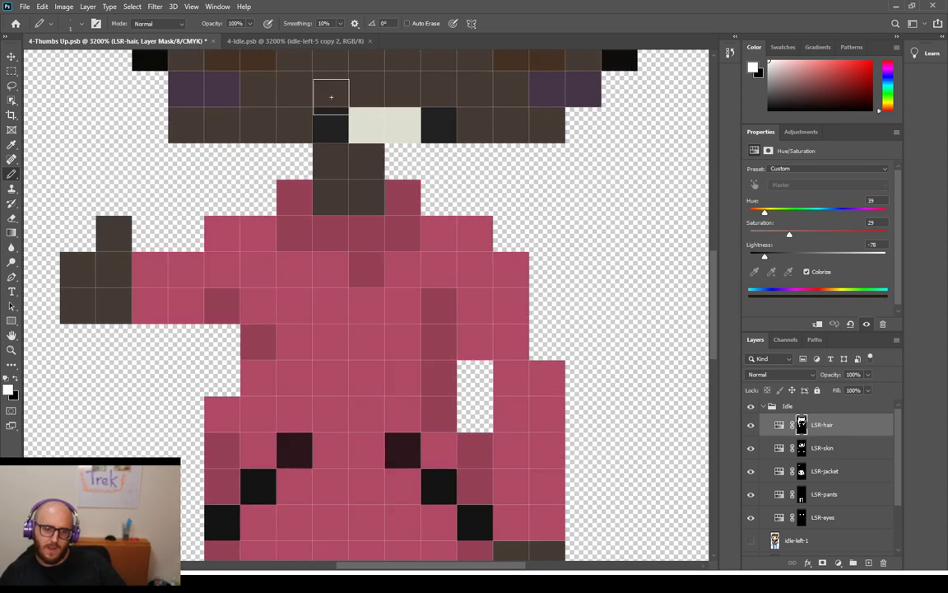
scroll(338, 130, "up", 6)
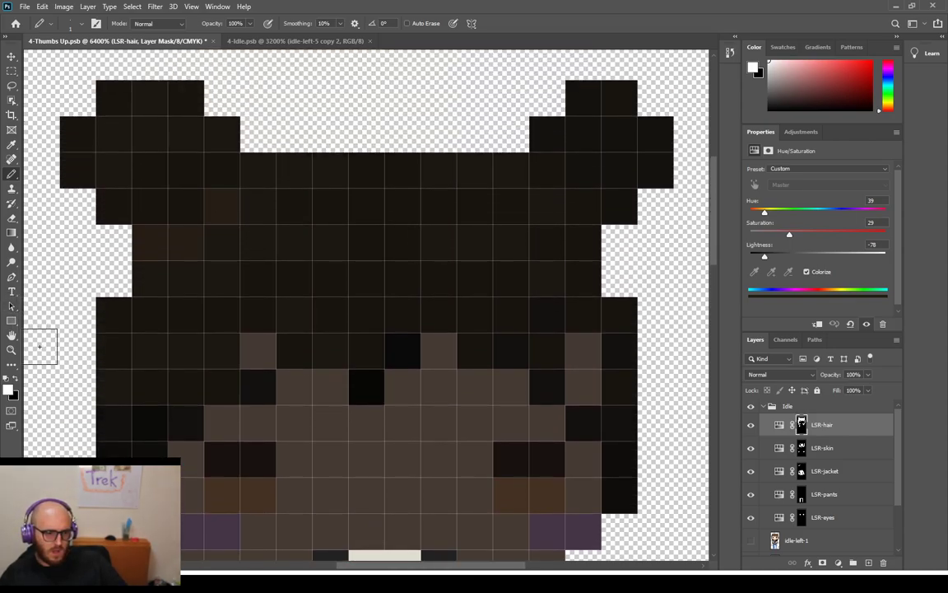
left_click(15, 378)
left_click(222, 206)
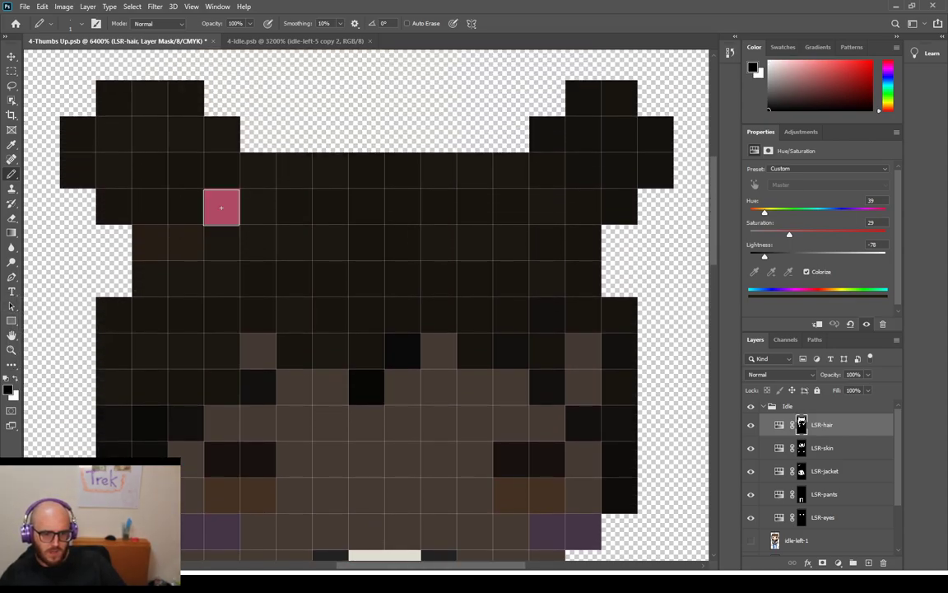
left_click(177, 244)
left_click(149, 242)
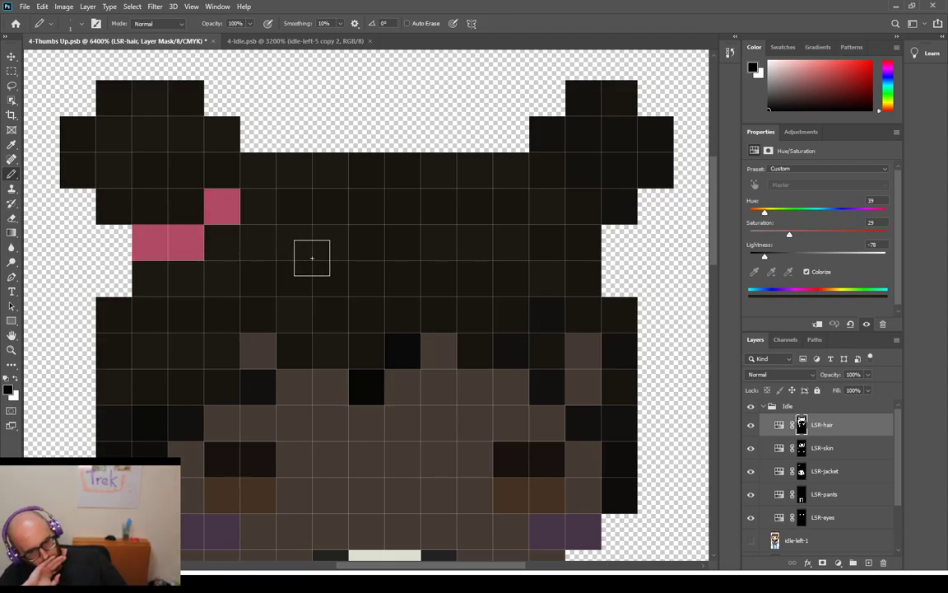
Hide LSR-hair and LSR-jacket, and paint a sampled jacket-grey hair-tie pixel under the second bun on idle-left-1 copy 2
scroll(312, 257, "down", 6)
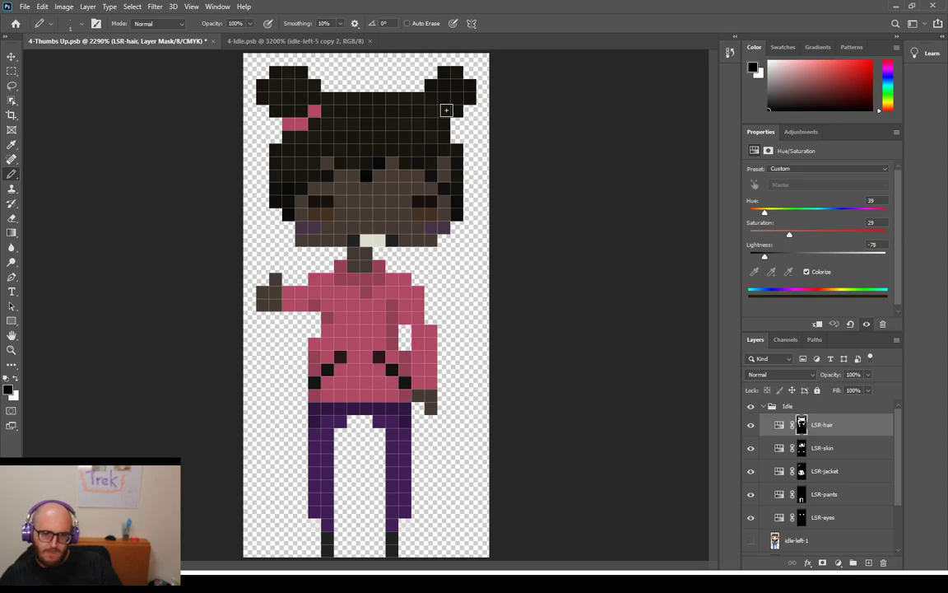
left_click(751, 425)
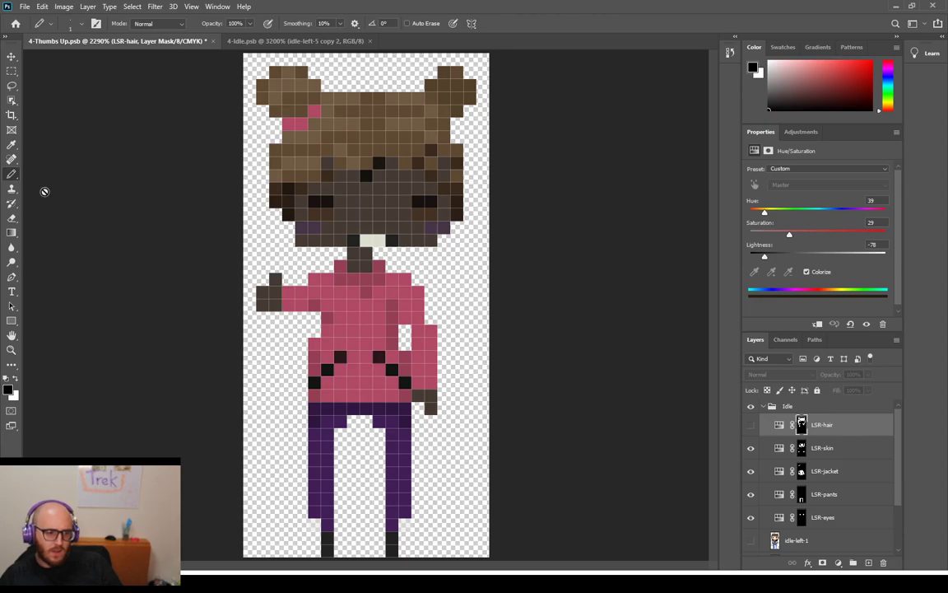
scroll(832, 500, "down", 3)
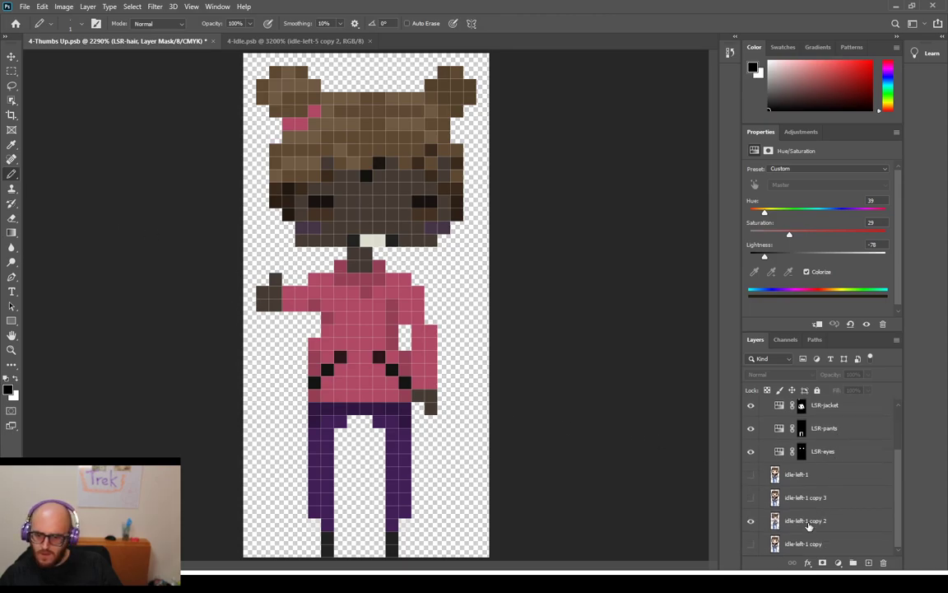
left_click(808, 522)
left_click(379, 317, "alt")
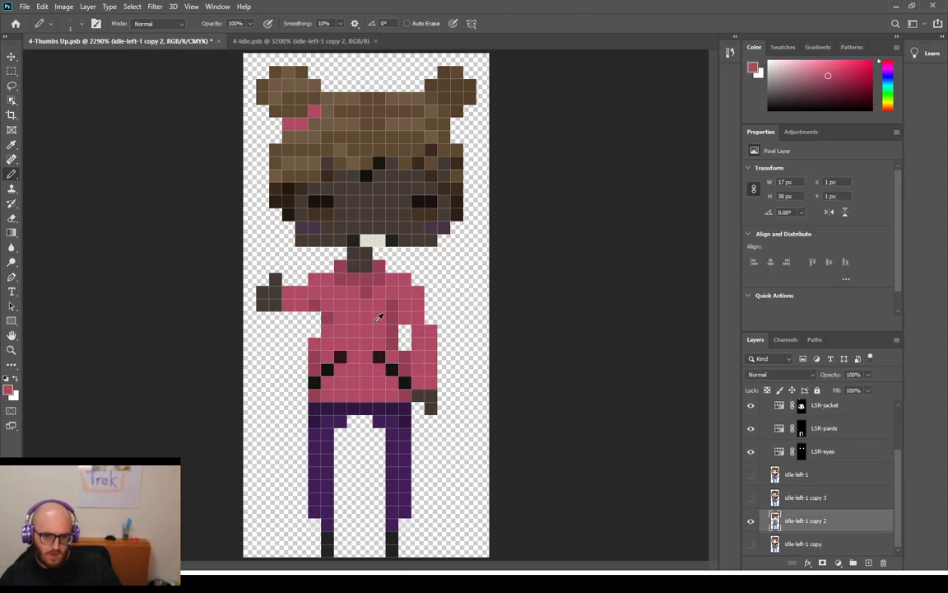
left_click(750, 407)
left_click(334, 281, "alt")
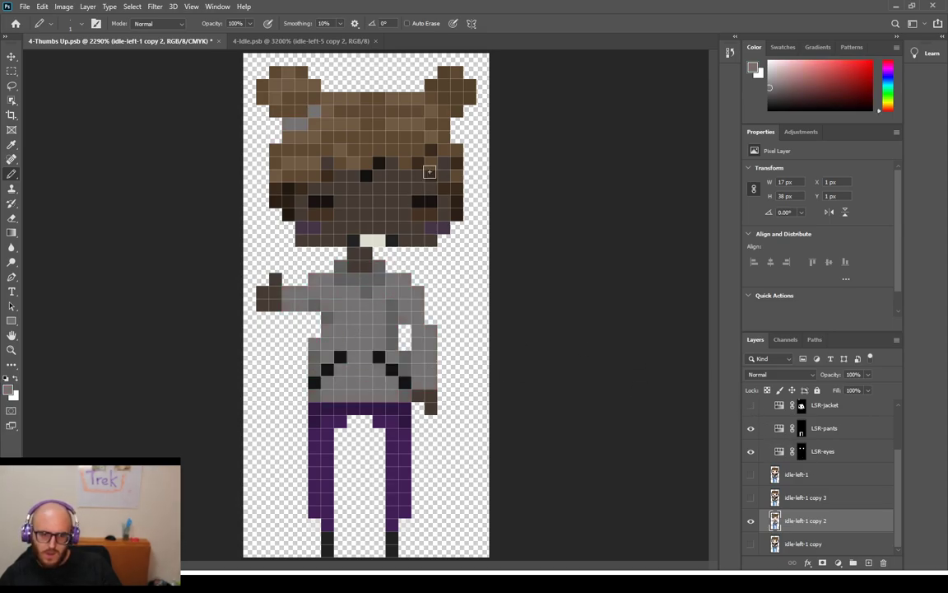
left_click(445, 112)
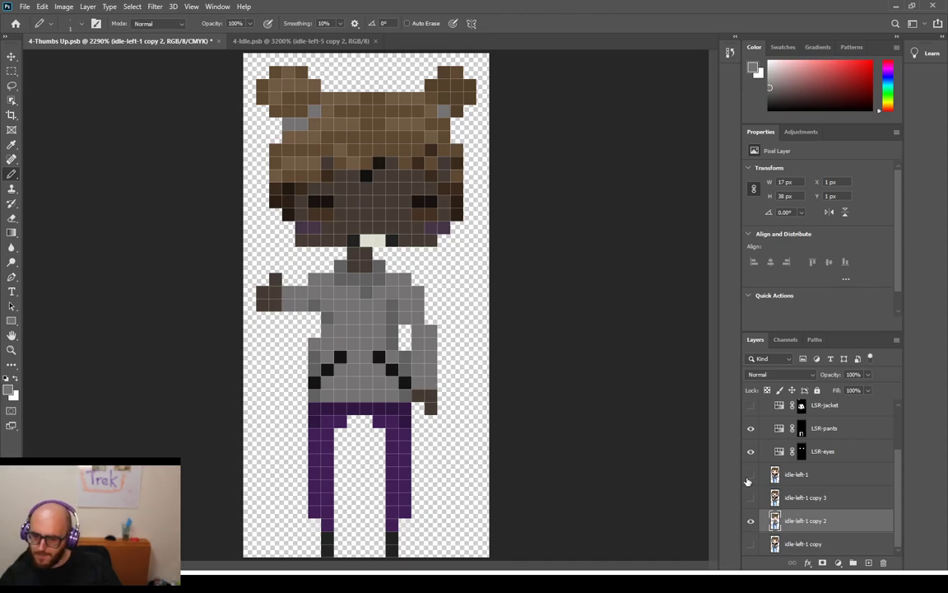
Turn LSR-jacket back on and paint white on its mask over the second bun's hair-tie pixel
left_click(750, 406)
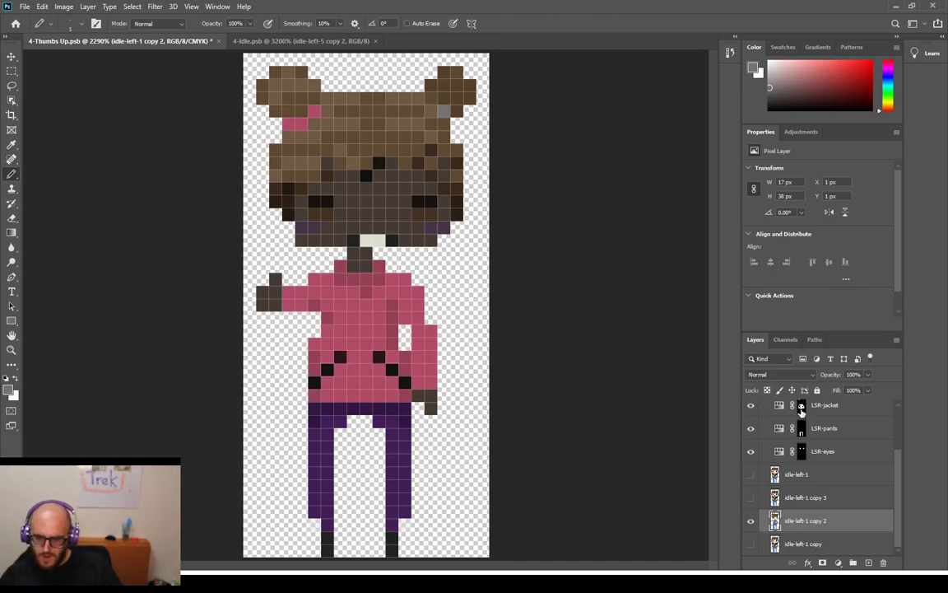
left_click(801, 410)
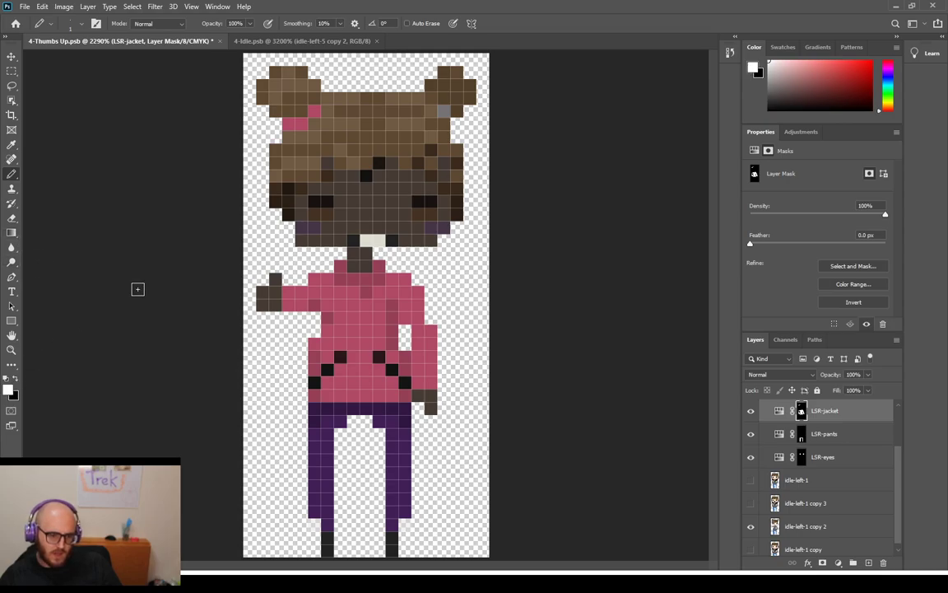
left_click(443, 110)
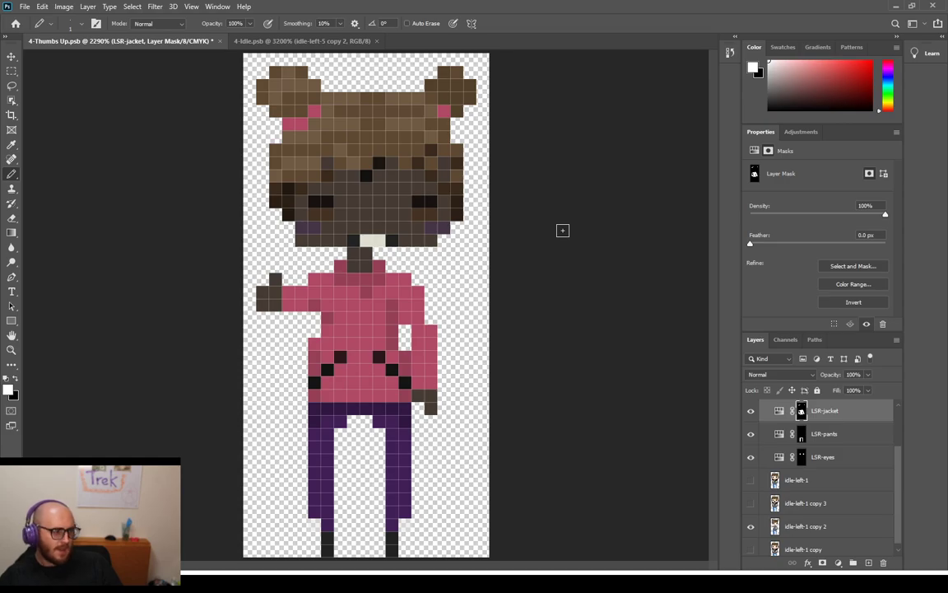
Turn the LSR-hair layer back on and compare the buns and hair ties with the 4-Idle.psb sprite
scroll(843, 486, "up", 2)
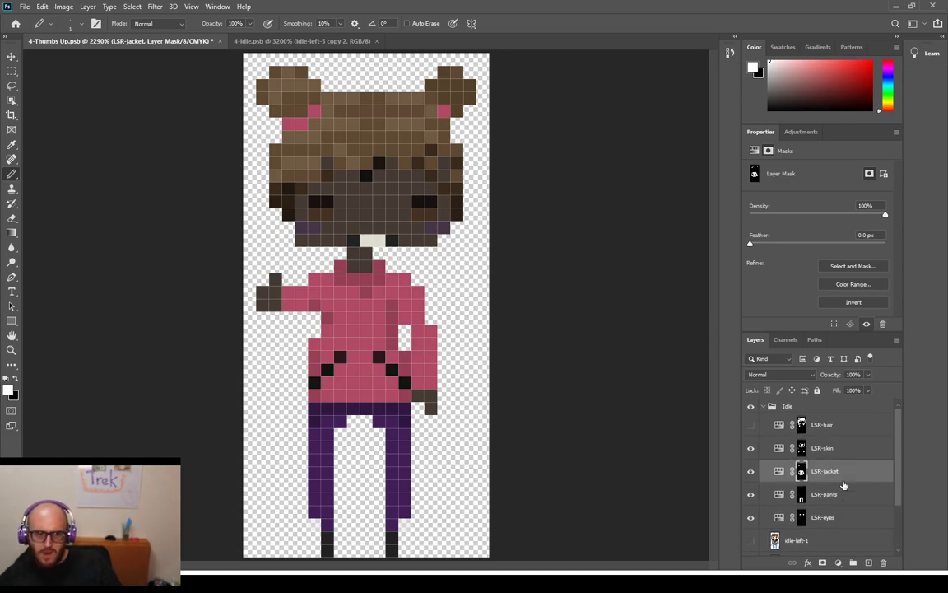
left_click(750, 425)
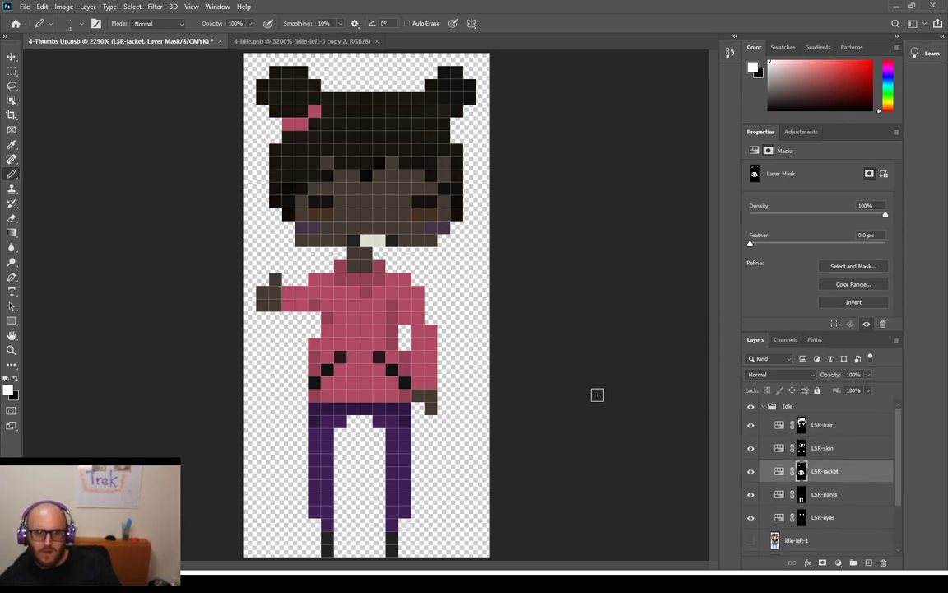
left_click(247, 41)
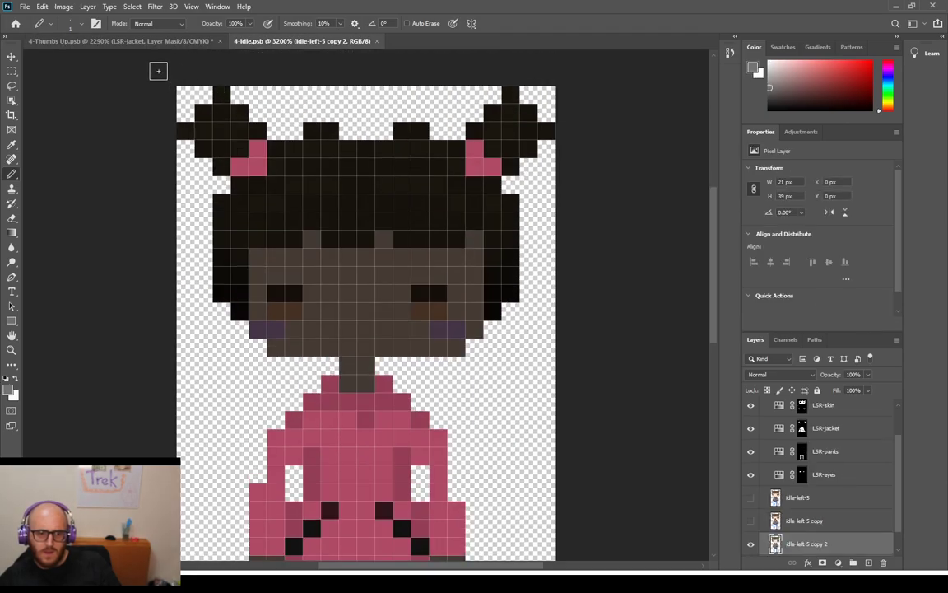
left_click(106, 39)
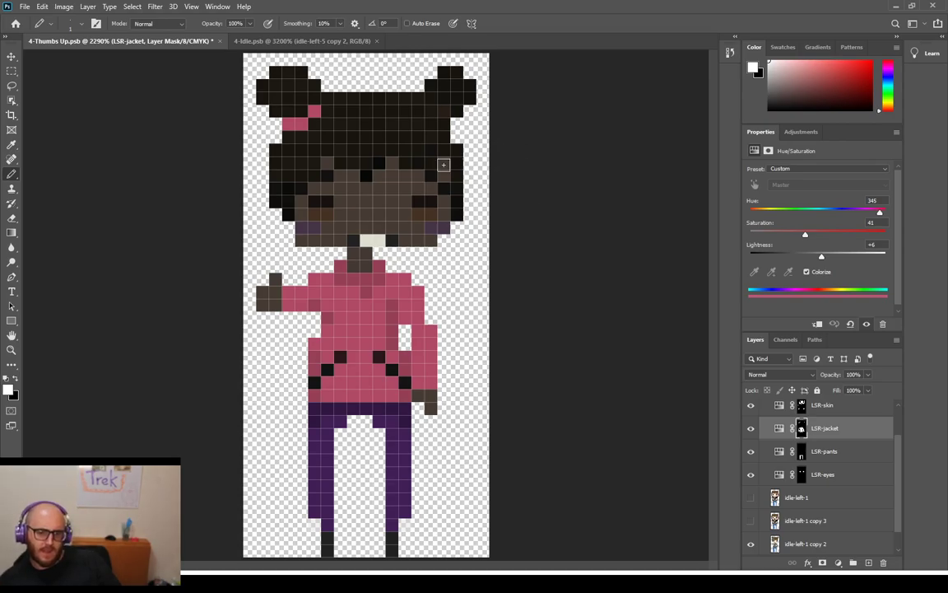
Hide LSR-hair, try a sampled brown pixel on the hair's outer edge below the second bun on idle-left-1 copy 2, and erase it
scroll(758, 412, "up", 2)
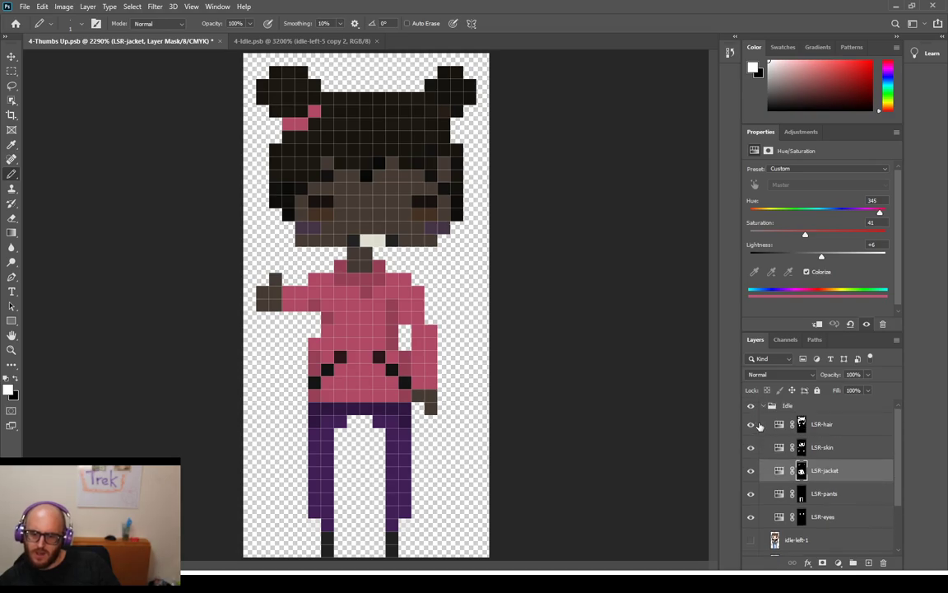
left_click(750, 424)
scroll(766, 445, "down", 3)
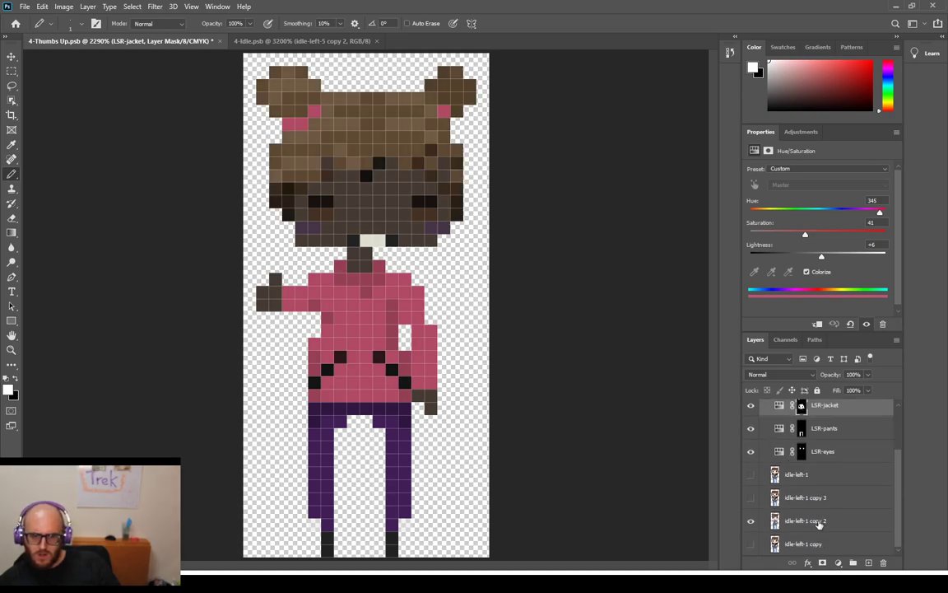
left_click(796, 524)
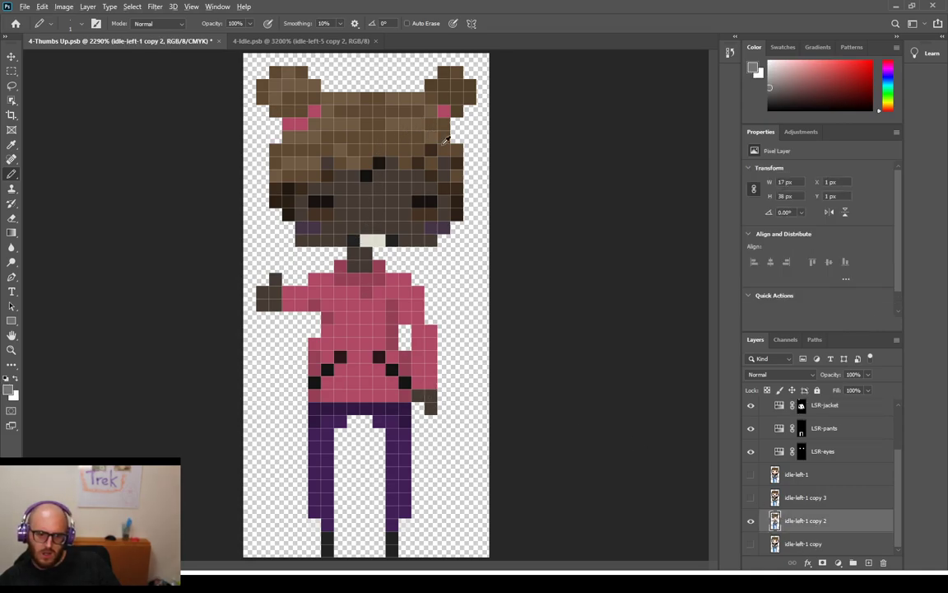
left_click(410, 123, "alt")
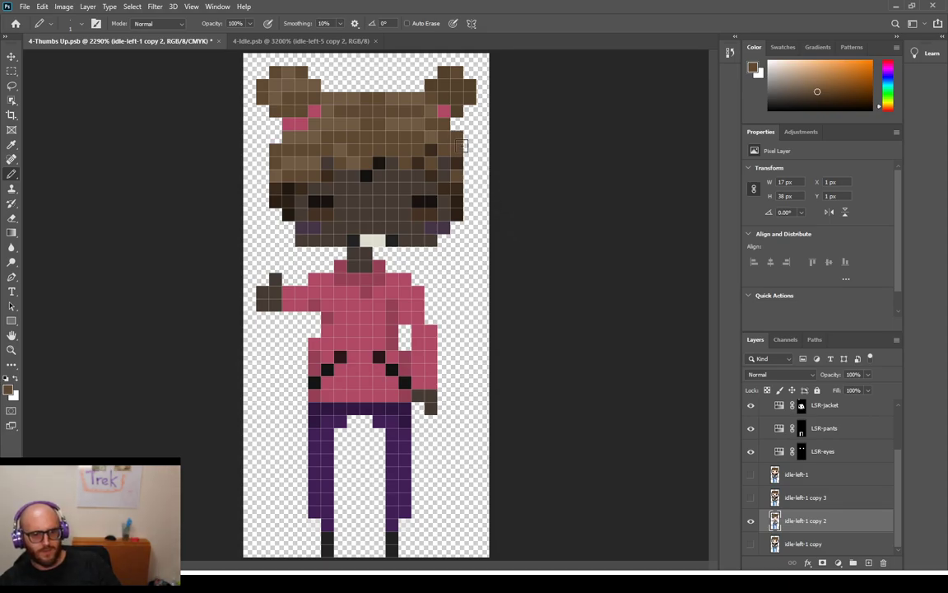
key("e")
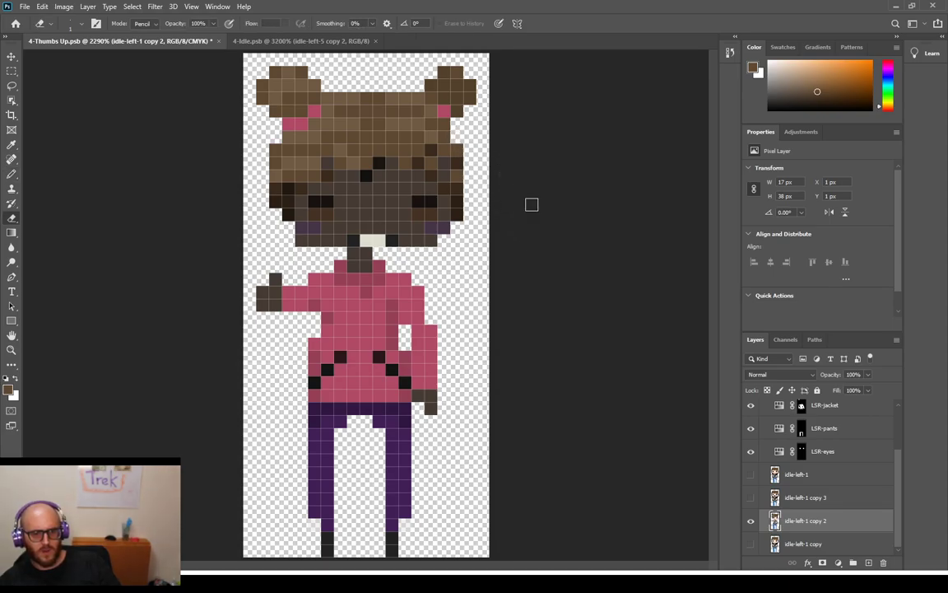
key("b")
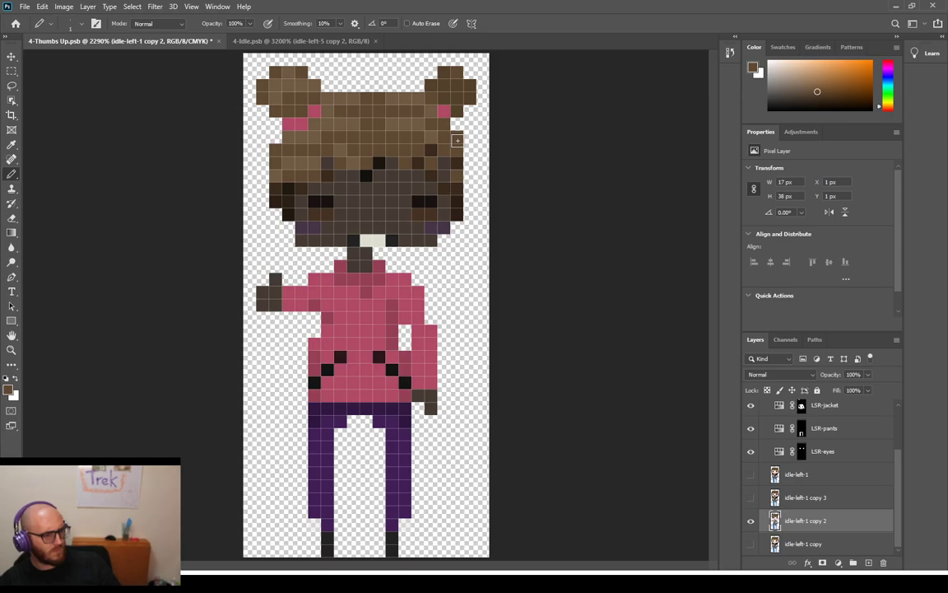
key("e")
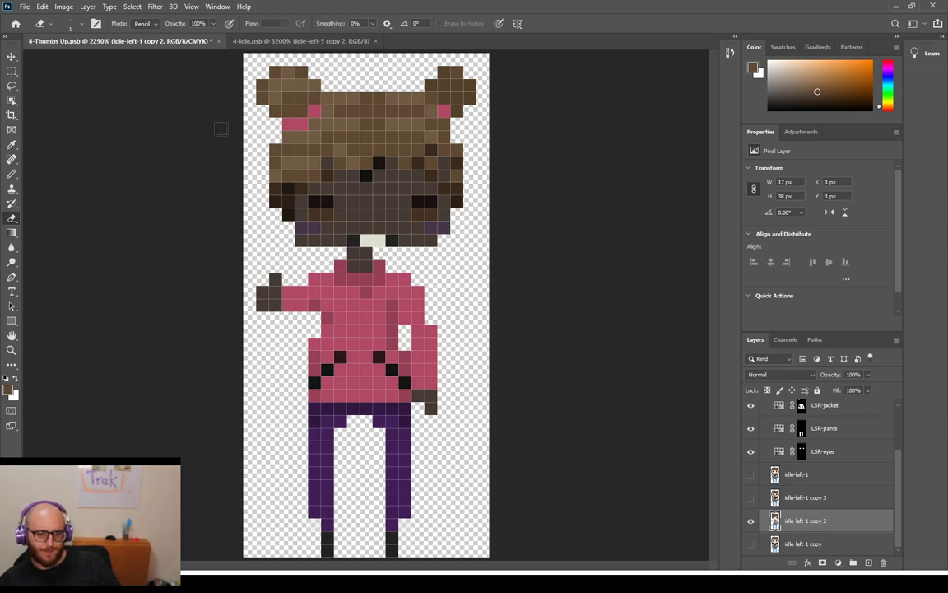
Turn the LSR-hair layer back on and toggle its visibility to check the recoloured hair over the second bun's hair tie
scroll(798, 448, "up", 2)
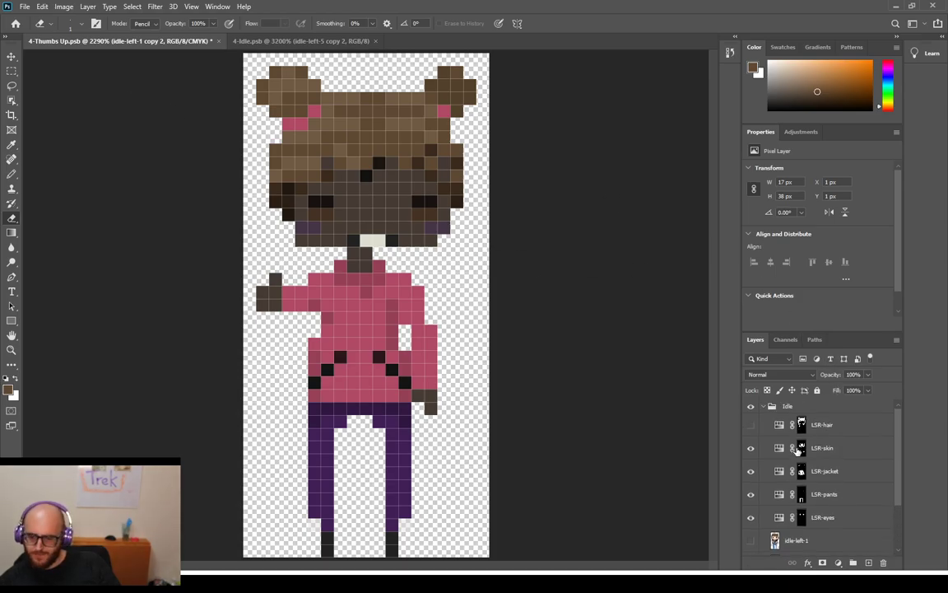
left_click(750, 425)
scroll(765, 461, "down", 2)
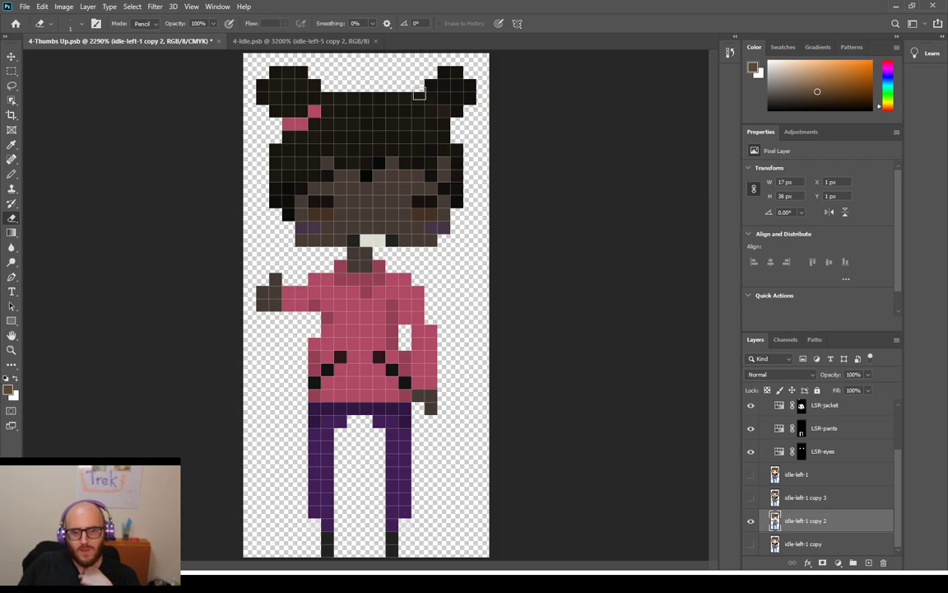
scroll(755, 428, "up", 3)
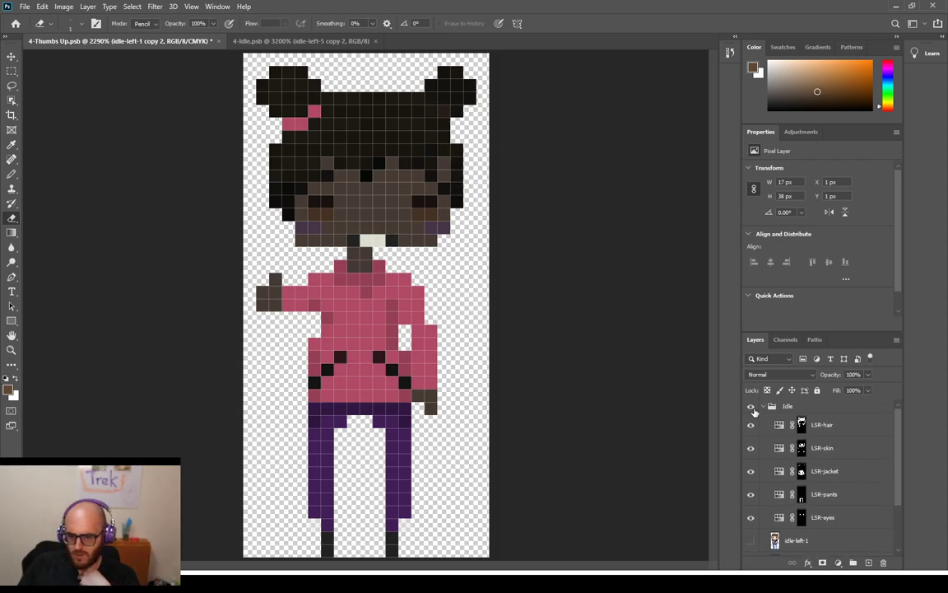
left_click(750, 426)
left_click(750, 426)
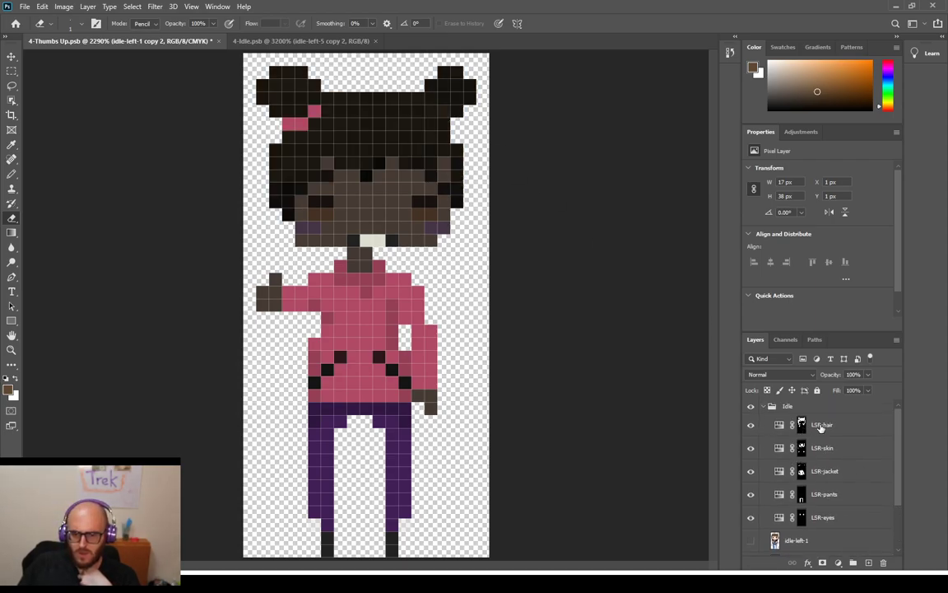
Erase the second bun's hair-tie pixel from the LSR-hair layer mask so the hair recolouring no longer covers it
left_click(801, 423)
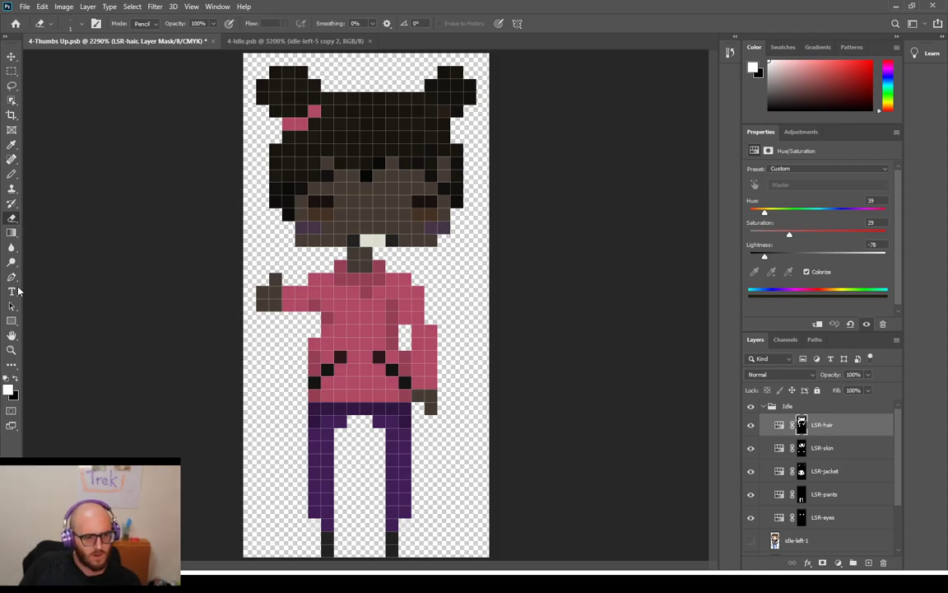
left_click(14, 378)
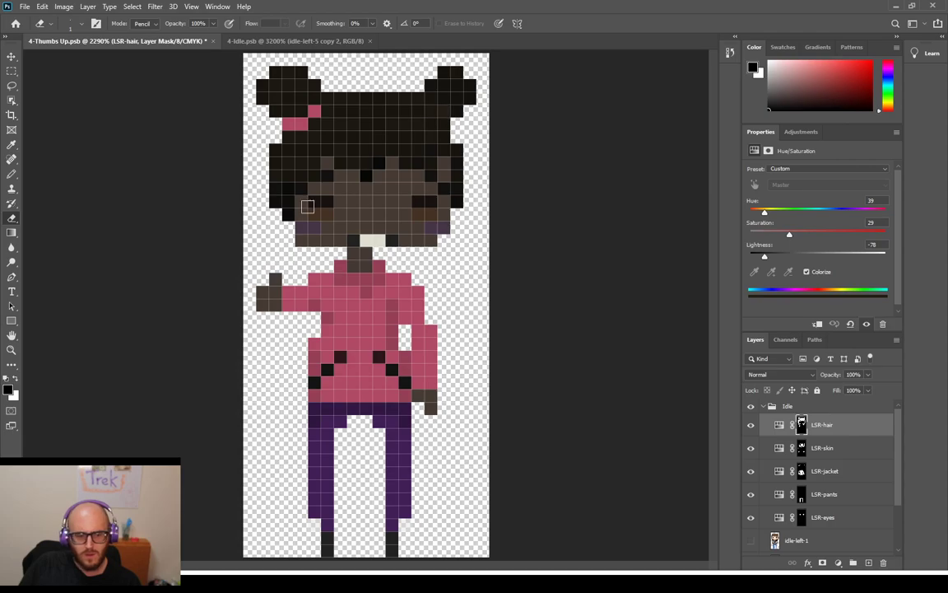
left_click(14, 379)
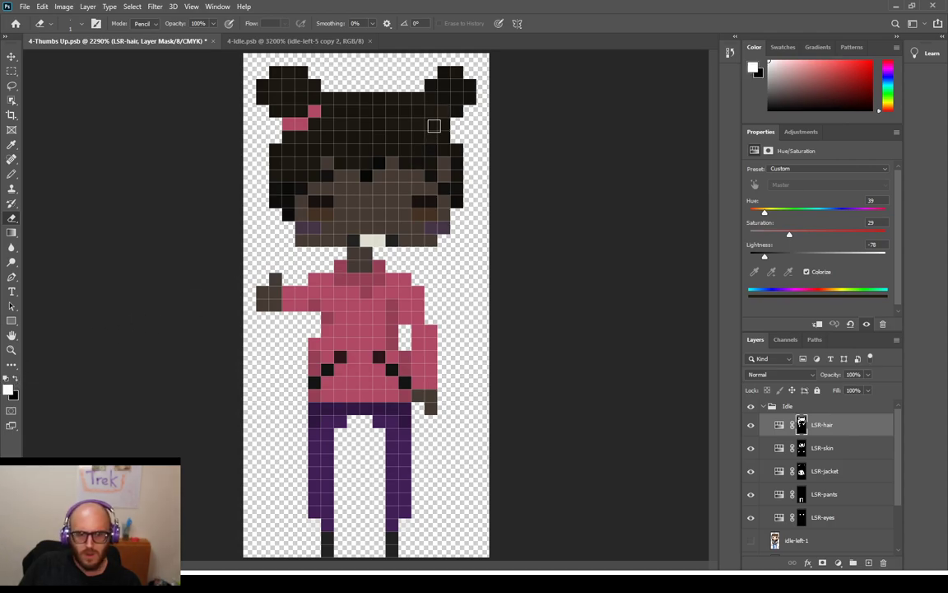
left_click(442, 111)
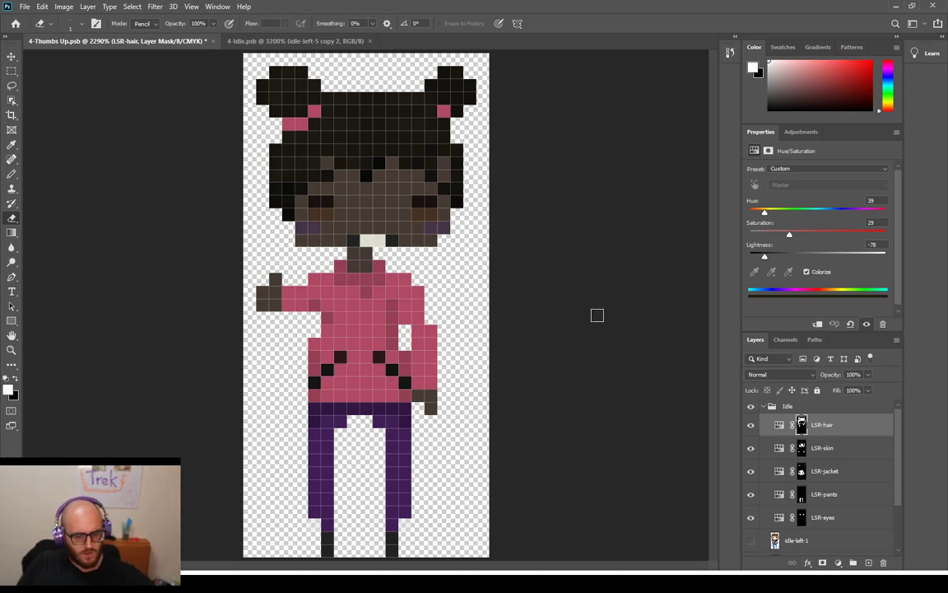
Examine the recoloured thumbs-up sprite's buns, hair ties, fringe and face up close and as a whole figure
key("ctrl+plus")
key("ctrl+minus")
key("ctrl+minus")
key("ctrl+minus")
key("ctrl+minus")
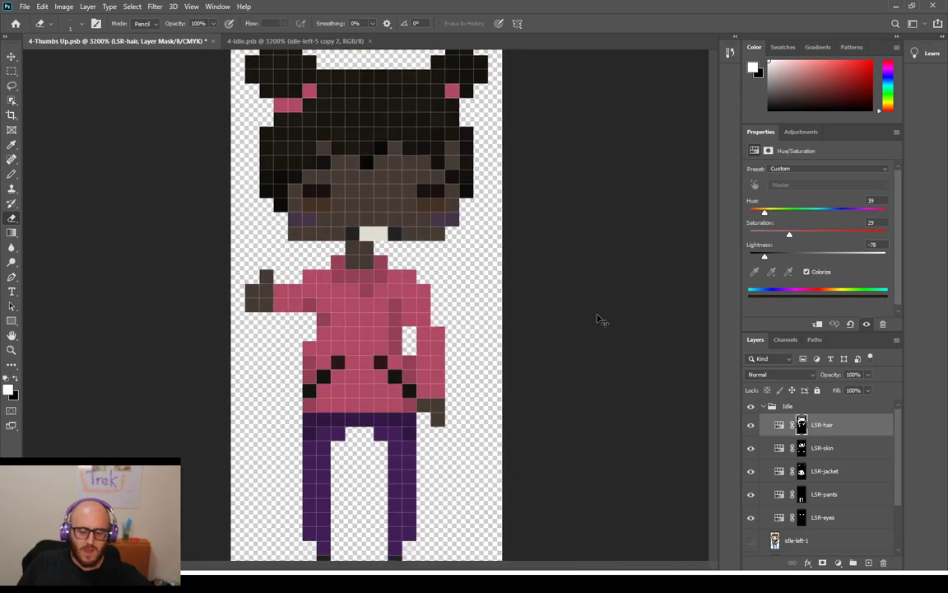
key("ctrl+plus")
key("ctrl+plus")
key("ctrl+plus")
key("ctrl+plus")
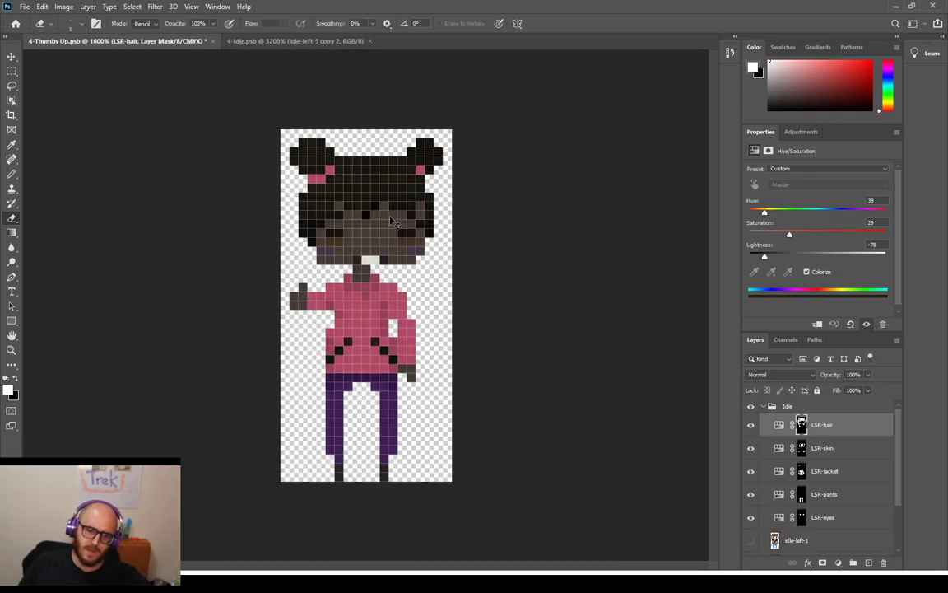
scroll(400, 254, "up", 5)
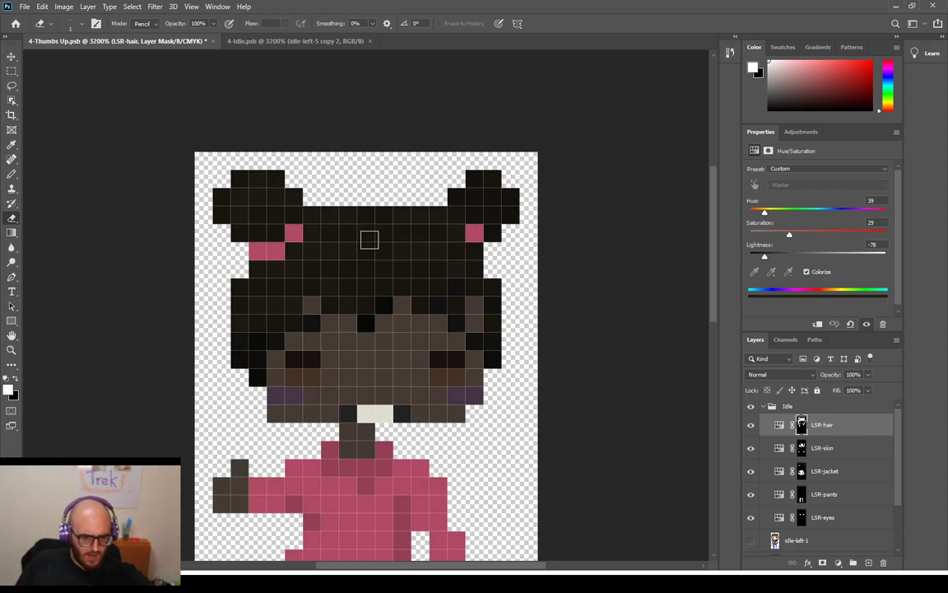
key("ctrl+plus")
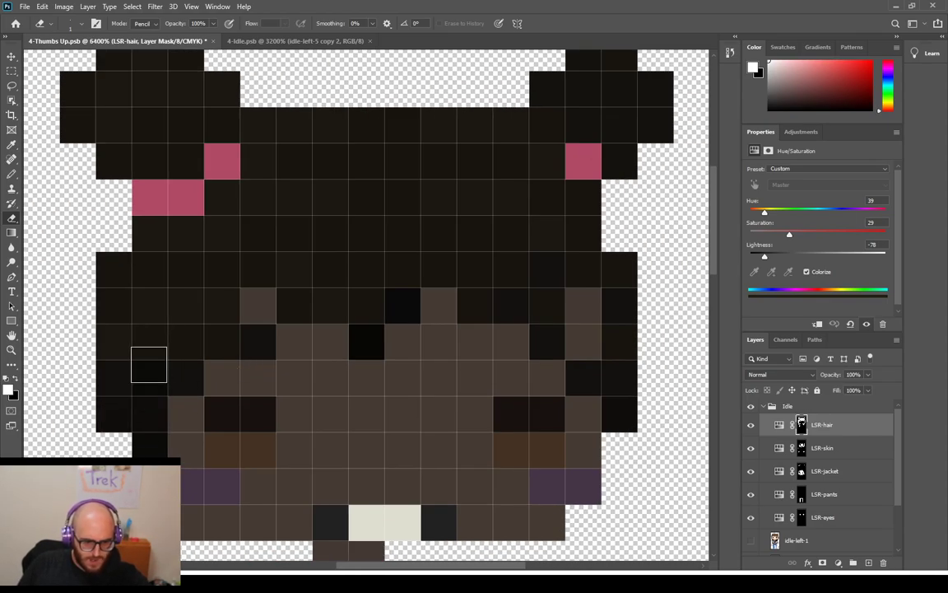
scroll(197, 279, "up", 3)
scroll(216, 270, "up", 2)
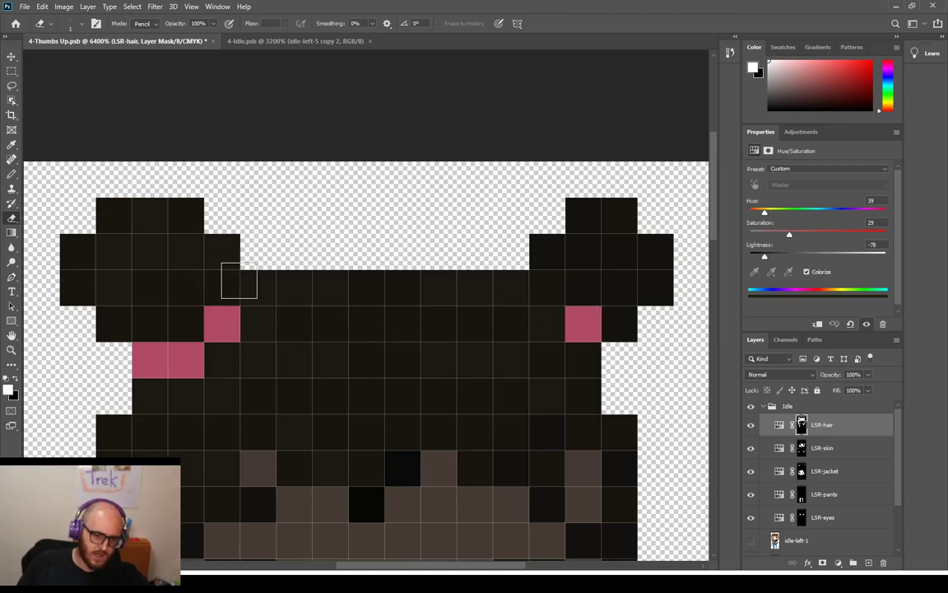
scroll(645, 371, "down", 3)
scroll(645, 371, "down", 8)
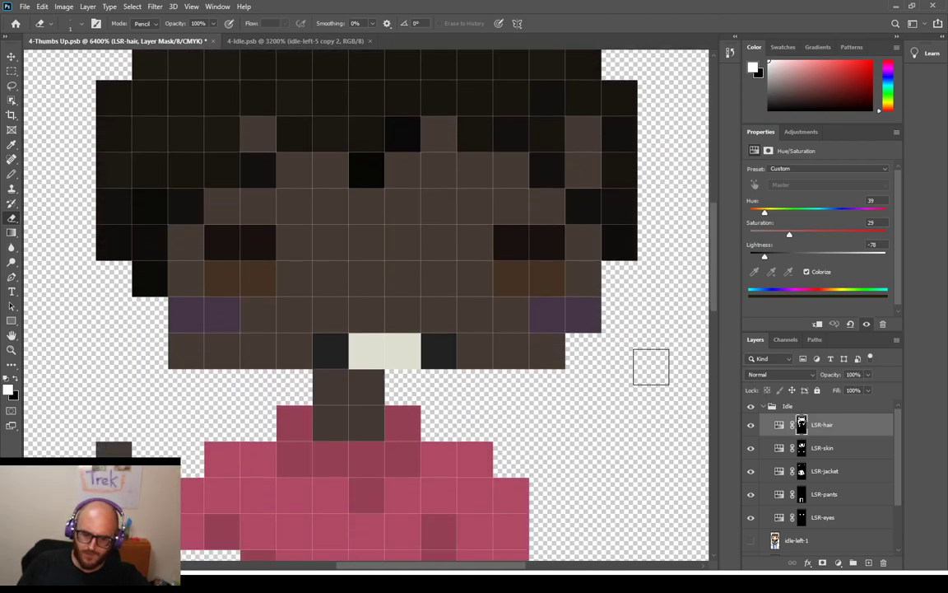
scroll(651, 369, "down", 2)
scroll(652, 367, "down", 4)
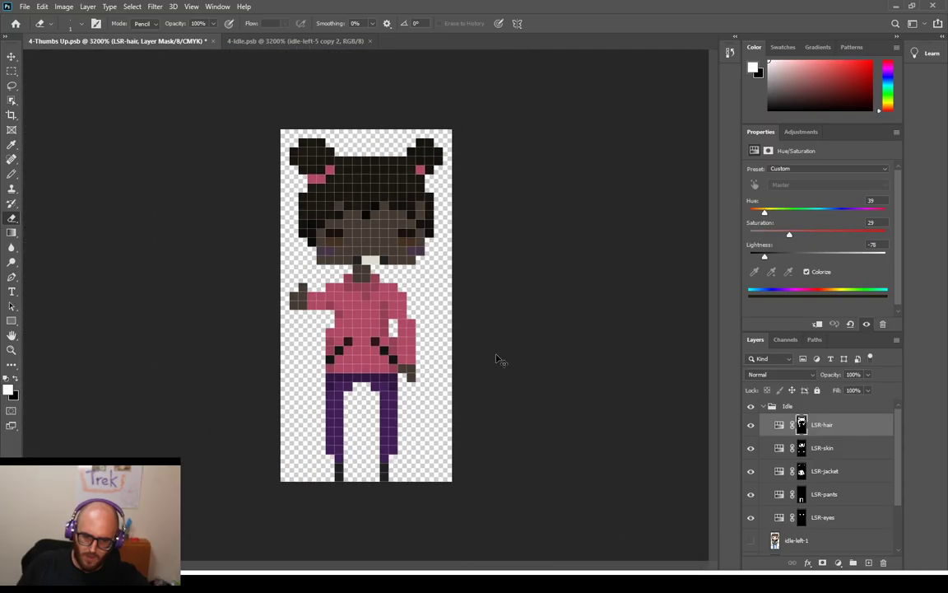
scroll(481, 361, "up", 2)
scroll(463, 366, "down", 3)
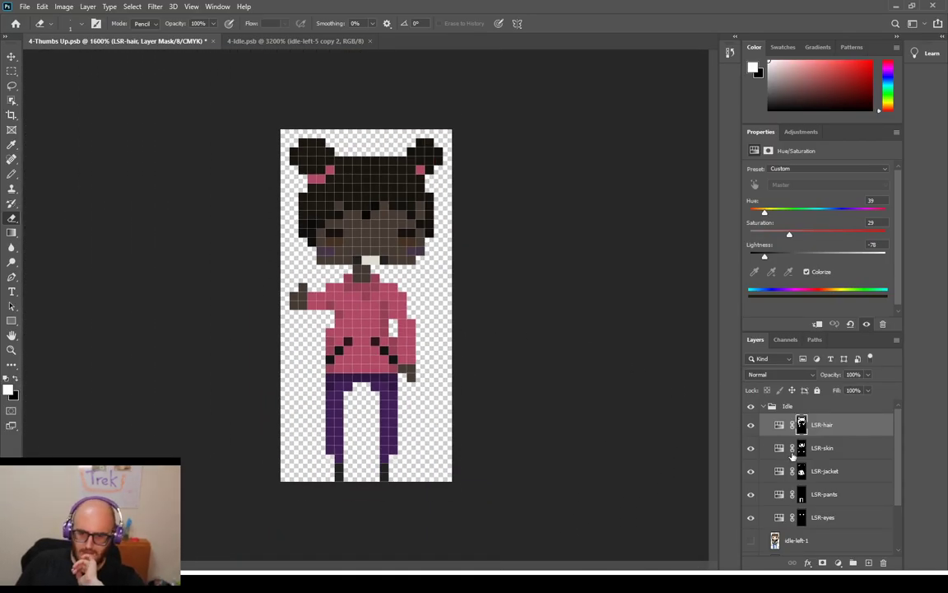
Save the 4-Thumbs Up.psb file and switch to the spritesheet.ai document in Illustrator
key("ctrl+s")
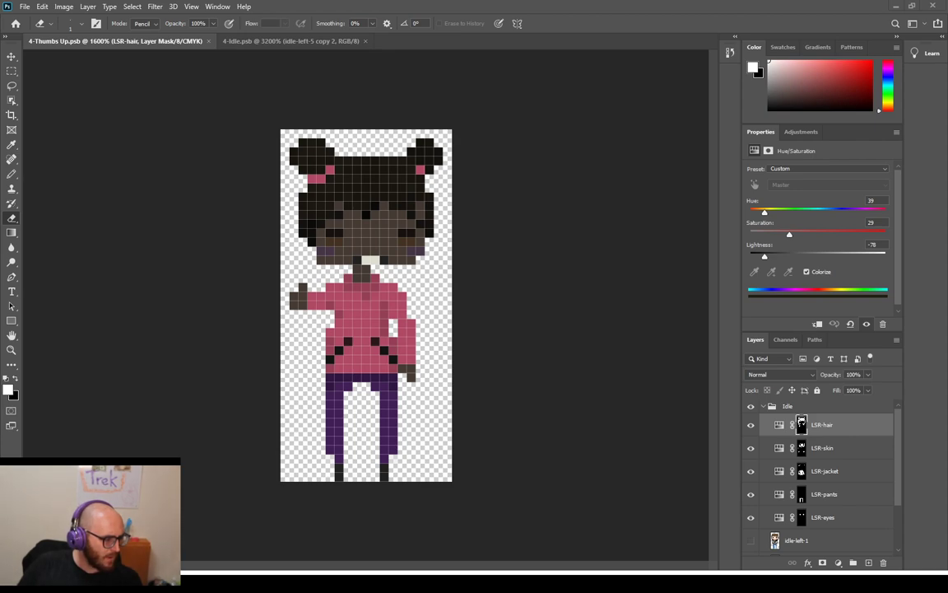
key("alt+Tab")
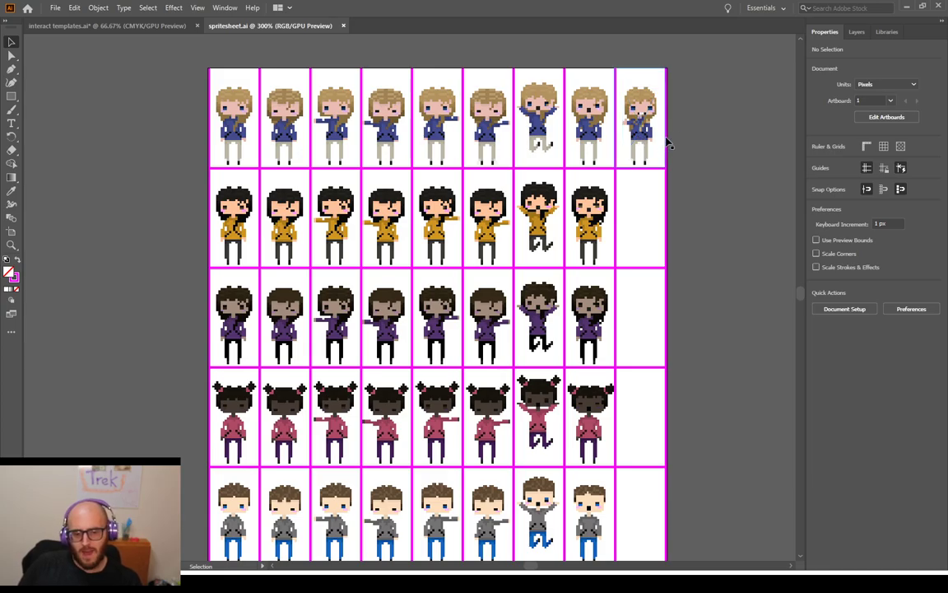
Duplicate the blond thumbs-up sprite group from the first row and move the copy into the second row's empty last cell
left_click(650, 74)
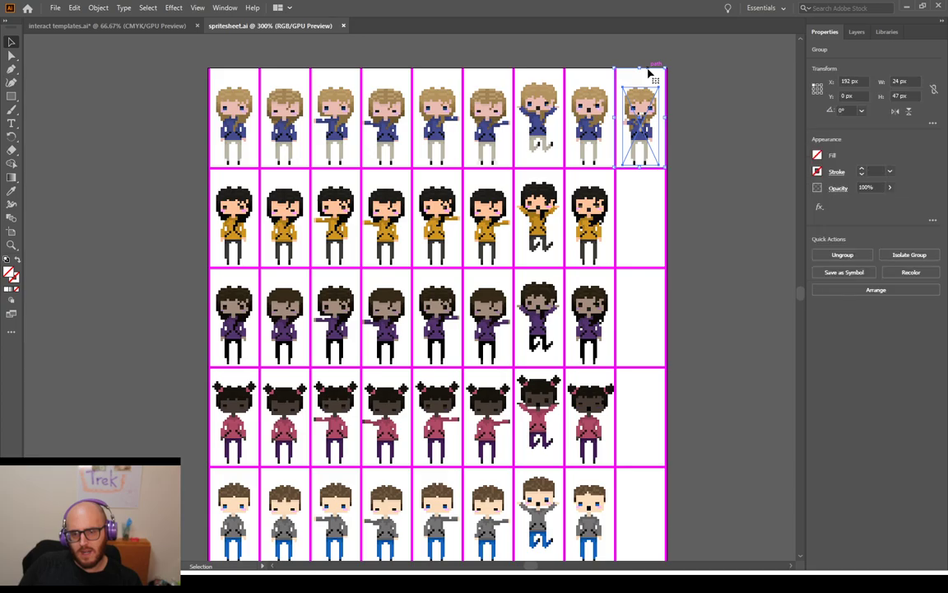
key("a")
key("ctrl+c")
key("ctrl+v")
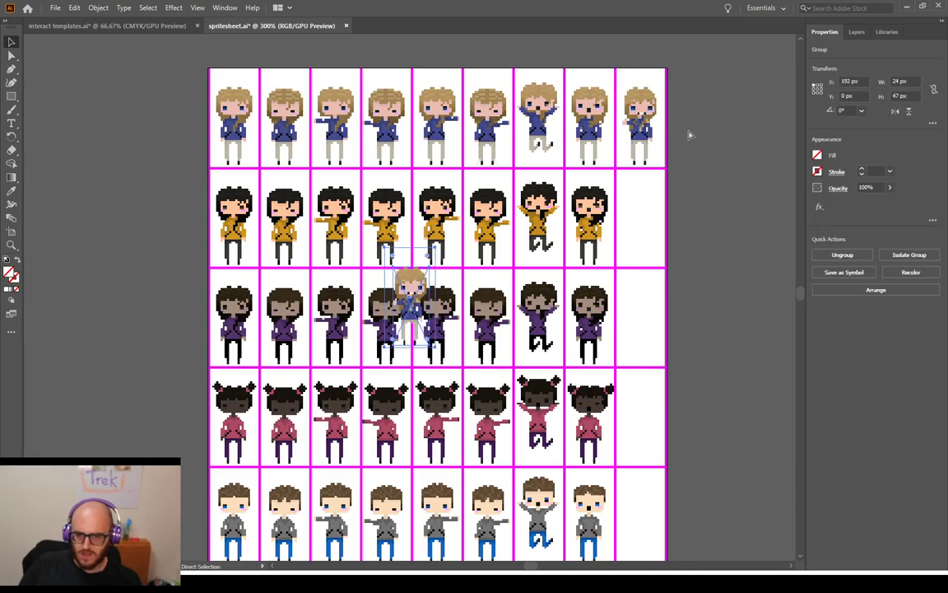
key("shift+Up")
key("shift+Up")
key("shift+Up")
key("shift+Up")
key("shift+Right")
key("shift+Right")
key("shift+Right")
key("shift+Right")
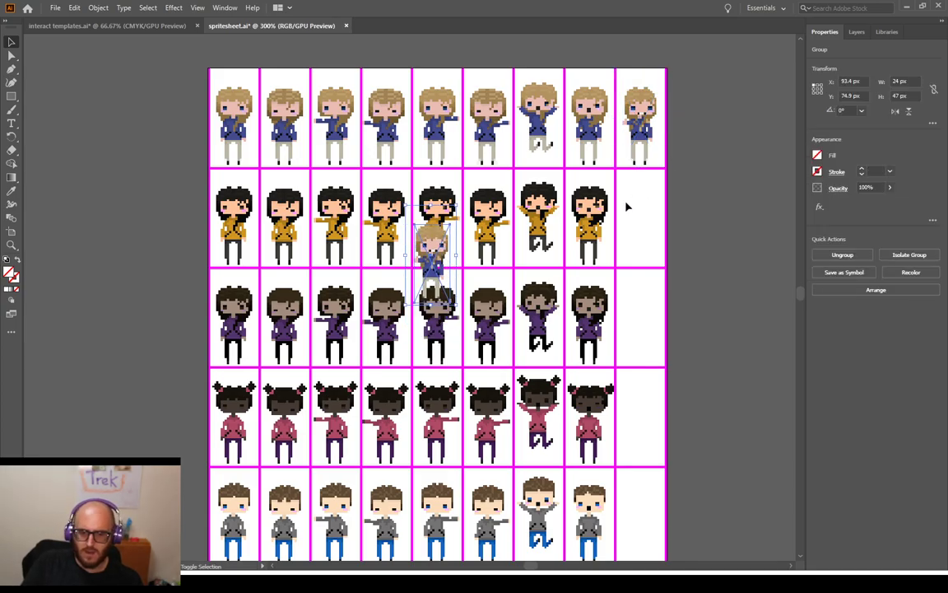
key("shift+Right")
key("shift+Right")
key("shift+Right")
key("shift+Right")
key("shift+Right")
key("shift+Right")
key("shift+Right")
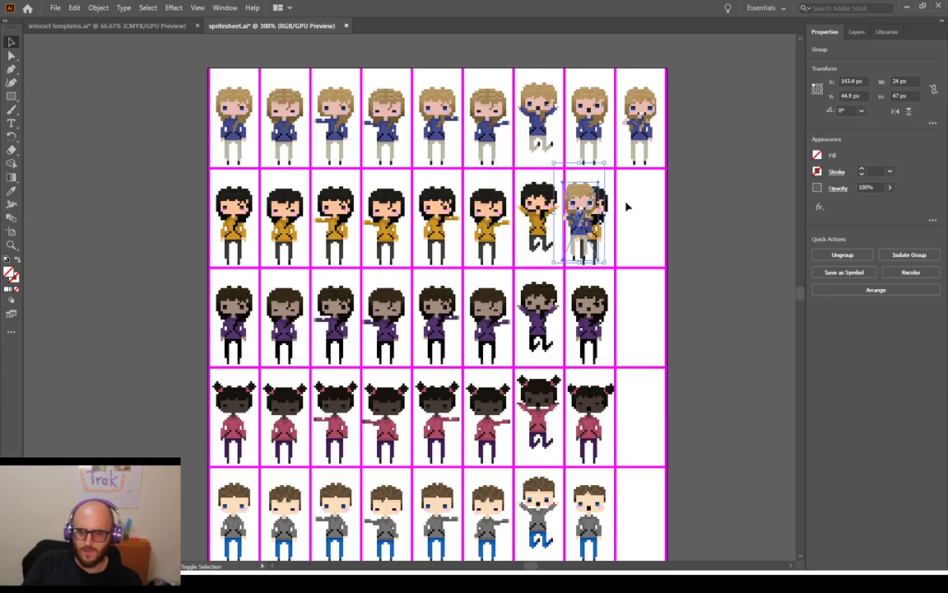
key("Down")
key("Down")
key("Down")
key("Left")
key("Right")
key("Right")
key("Right")
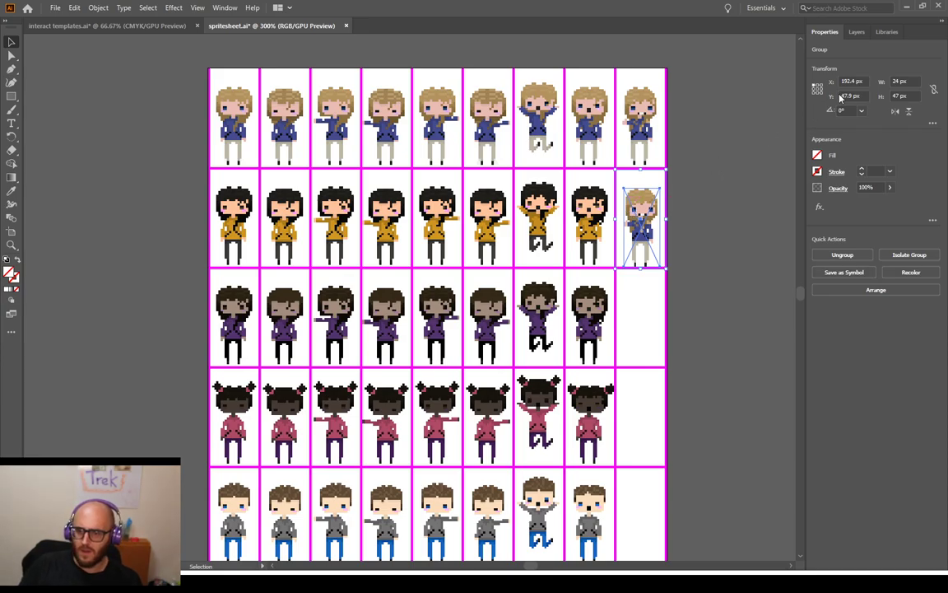
Set the copied group's X position to 192 px and nudge it up 1 px to align with its grid cell
type("192")
key("Return")
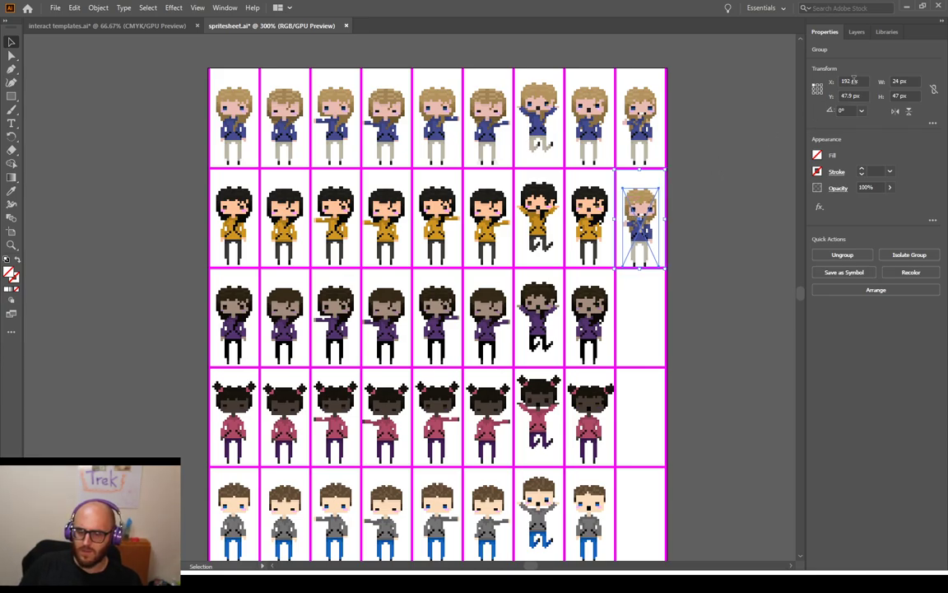
key("ctrl+equal")
key("ctrl+equal")
key("ctrl+equal")
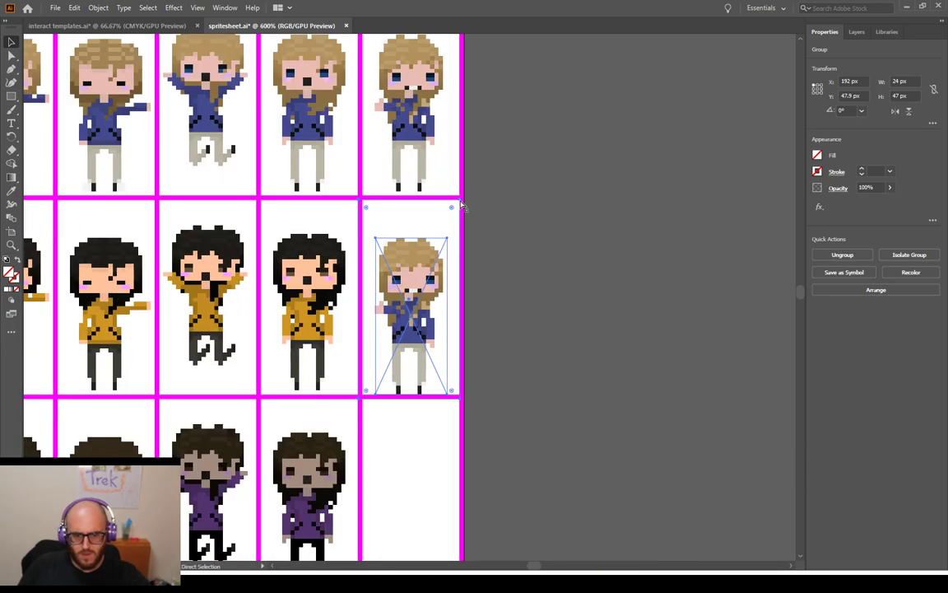
key("v")
key("Up")
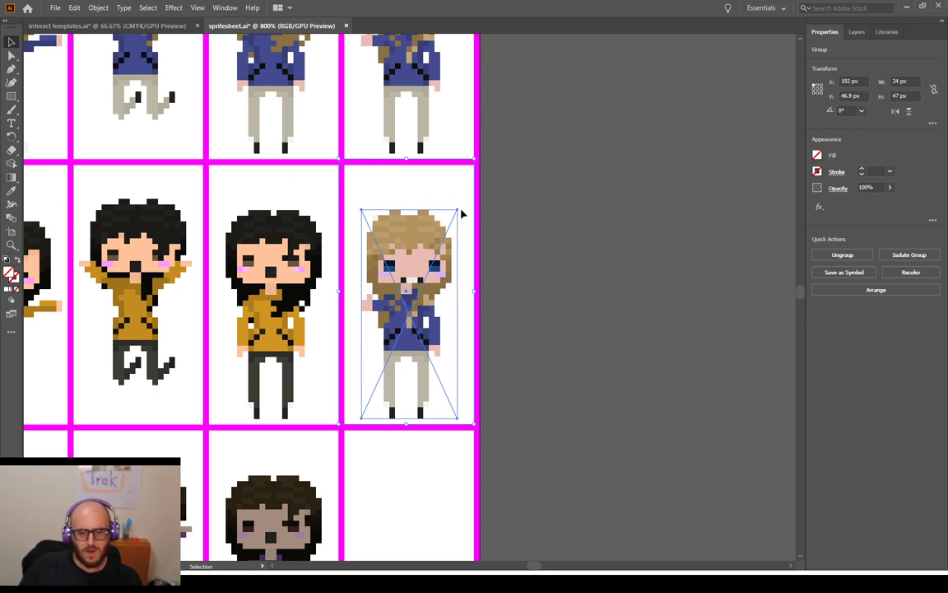
Inside the copied group, delete the blond sprite and place the linked black-haired, mustard-jacket thumbs-up sprite instead
double_click(388, 230)
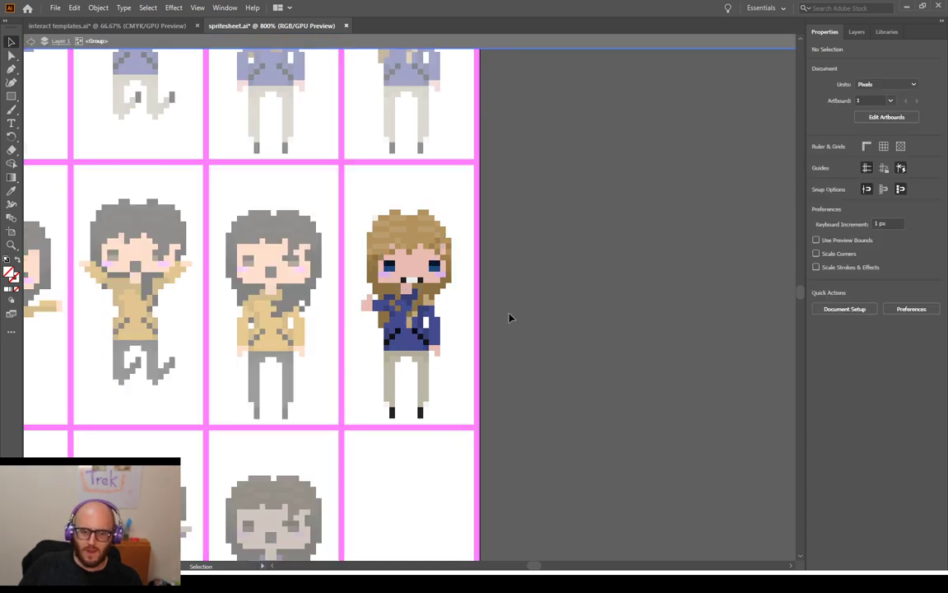
left_click(427, 268)
key("Delete")
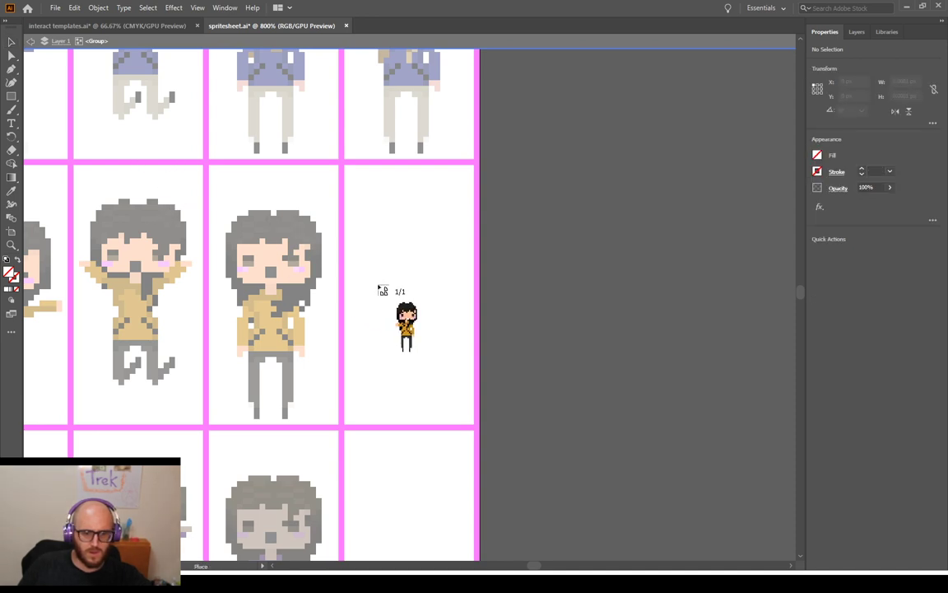
left_click(378, 257)
Nudge the placed black-haired sprite to X 196 px, Y 56 px within its cell and leave the group's isolation mode
key("Up")
key("Left")
key("Up")
key("Left")
key("Up")
key("Left")
key("Up")
key("Up")
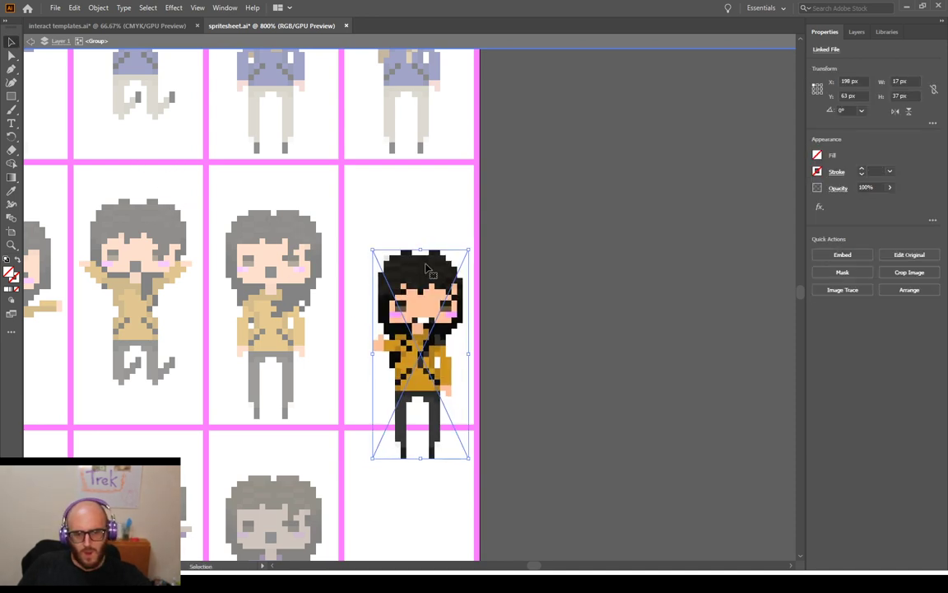
key("Up")
key("Up")
key("Up")
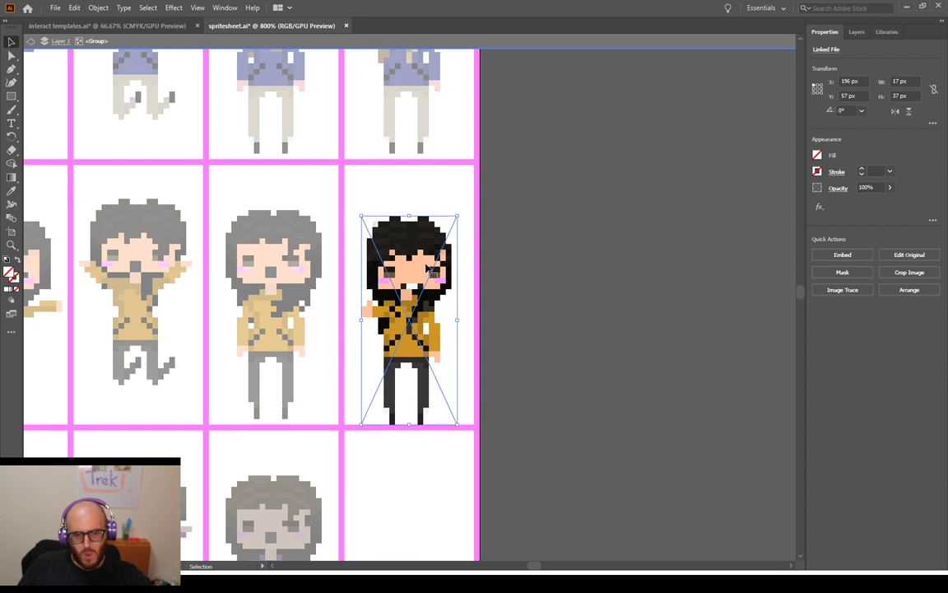
left_click(606, 276)
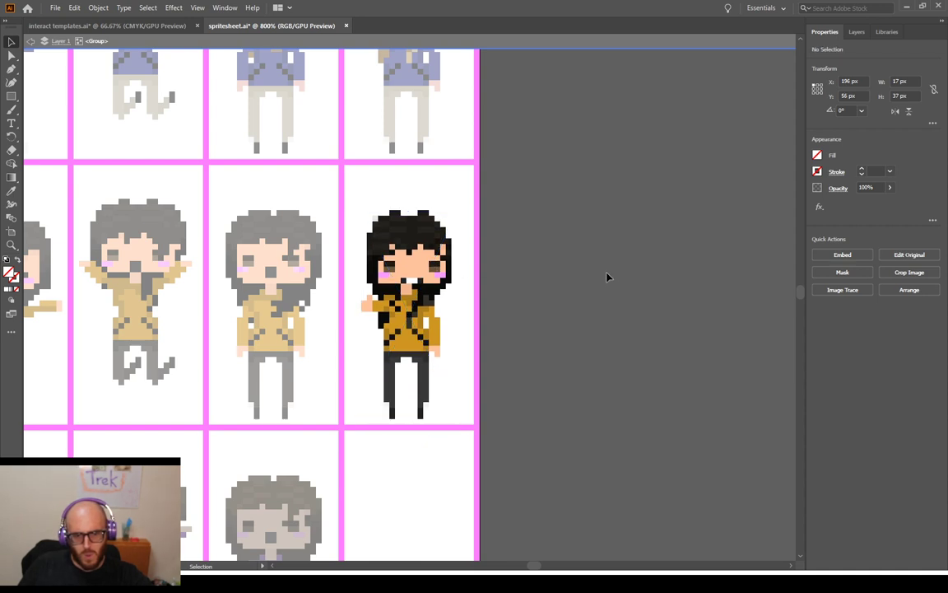
double_click(581, 281)
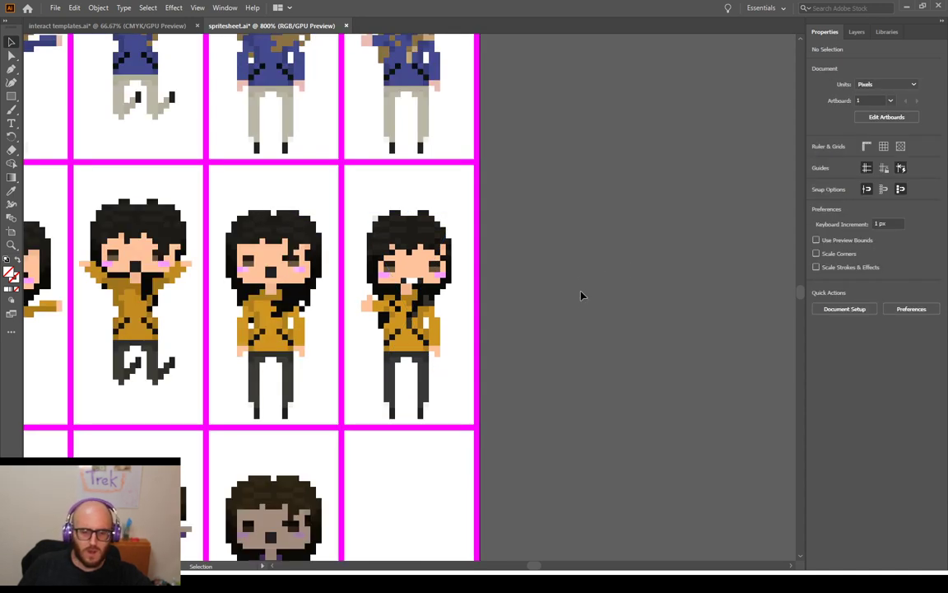
scroll(582, 294, "up", 3)
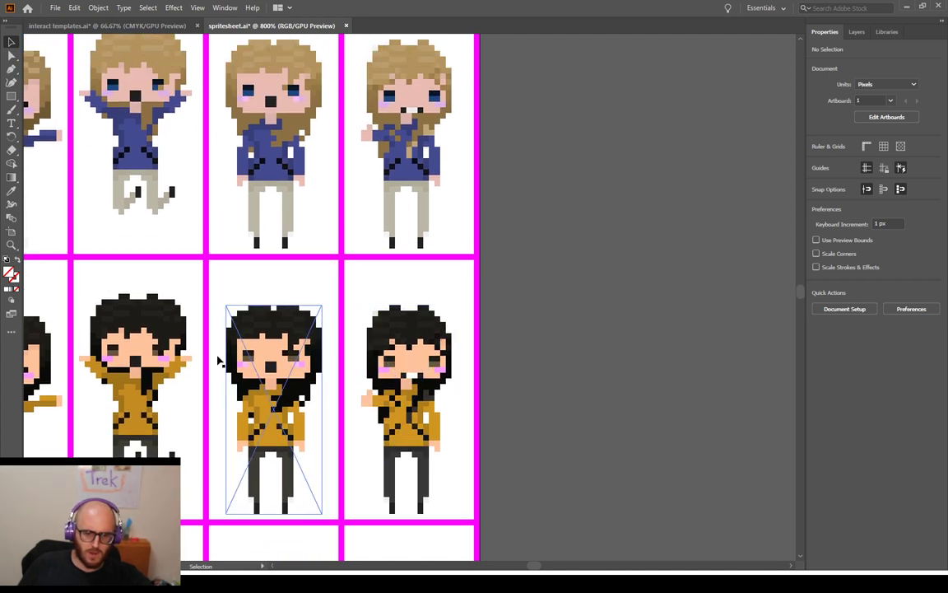
scroll(628, 362, "up", 3)
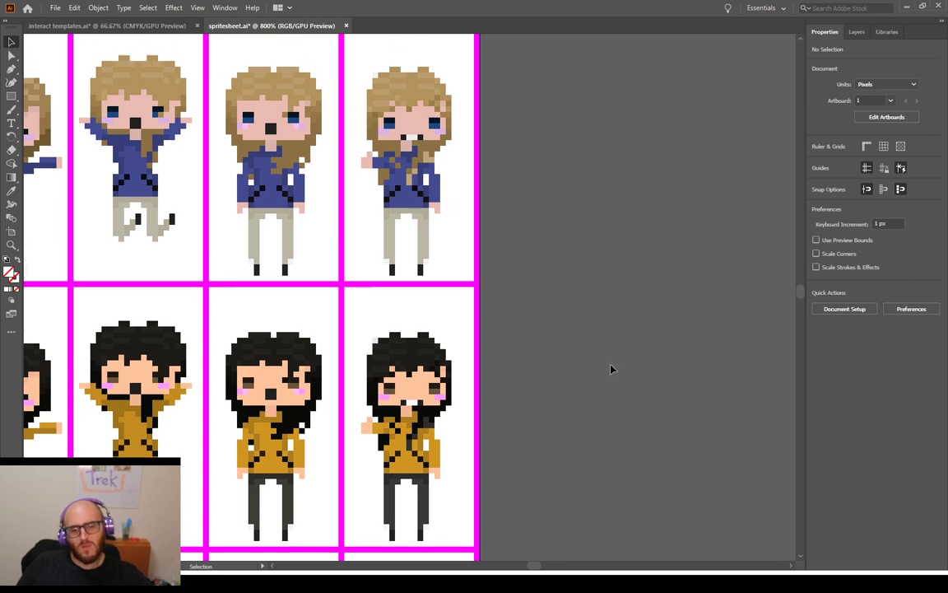
scroll(611, 368, "down", 7)
scroll(401, 282, "up", 5)
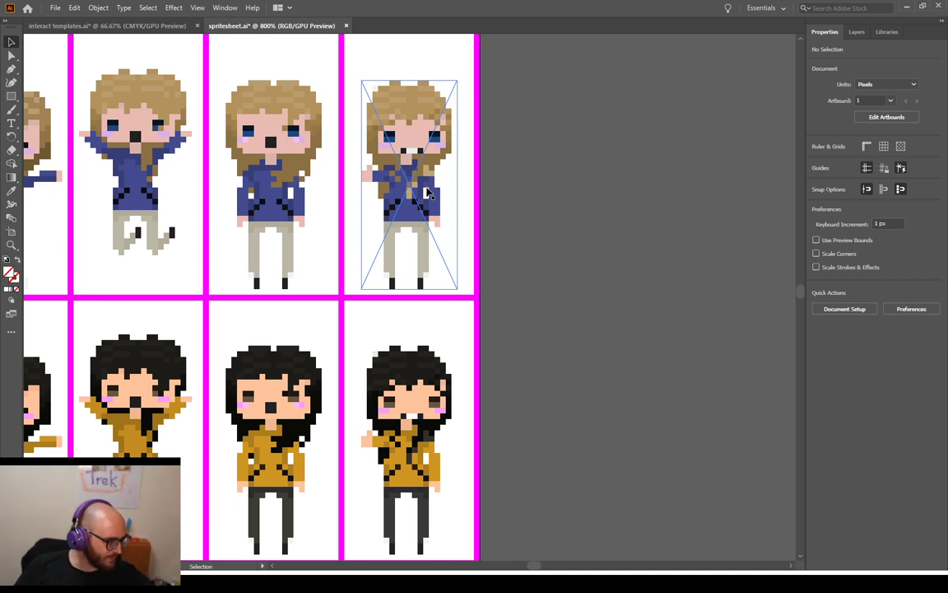
Duplicate the black-haired, mustard-jacket thumbs-up group from the second row and move the copy down towards the third row's empty last cell
scroll(421, 232, "down", 2)
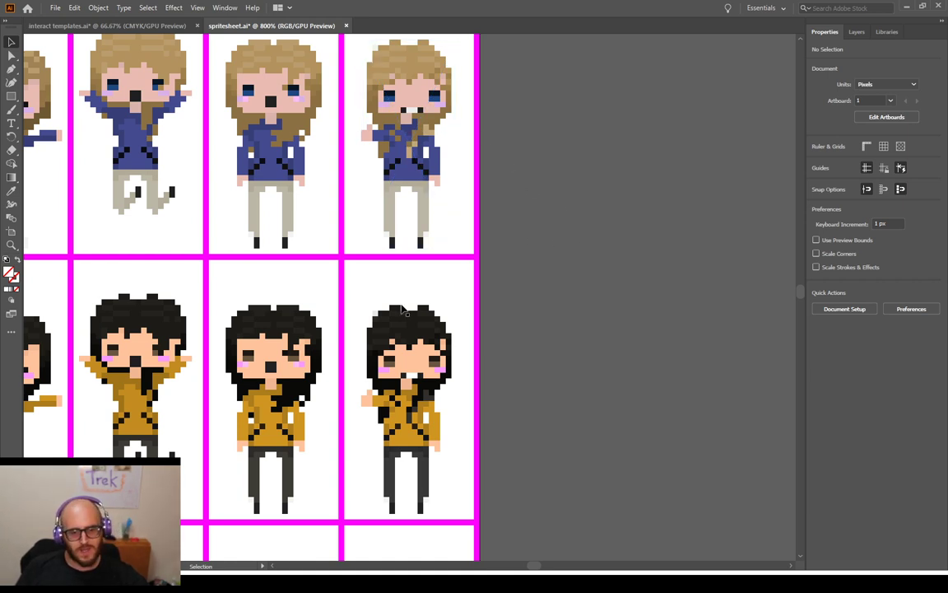
scroll(703, 251, "down", 6)
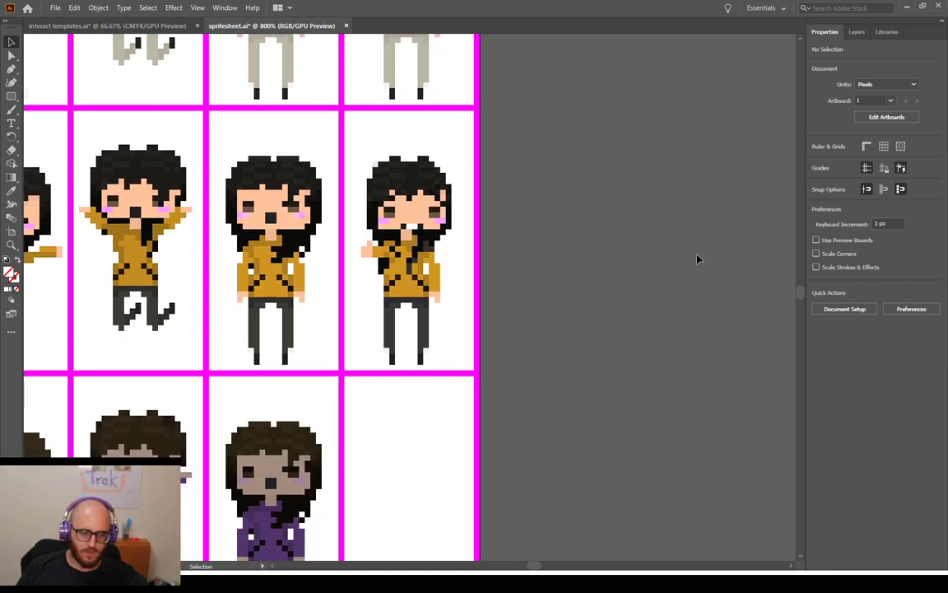
scroll(592, 247, "down", 3)
scroll(494, 276, "up", 1)
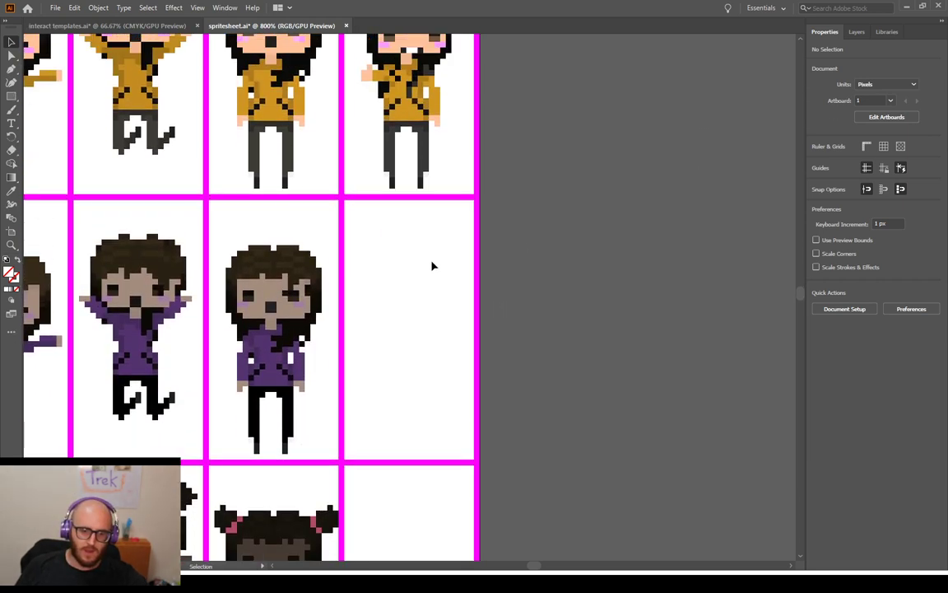
left_click(436, 185)
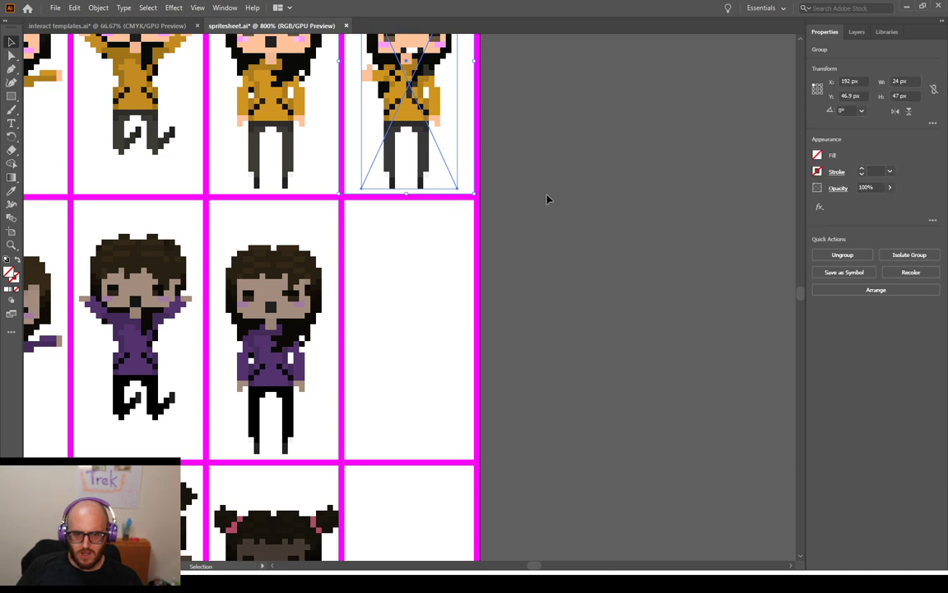
scroll(548, 199, "up", 2)
scroll(551, 202, "up", 1)
key("alt+shift+Down")
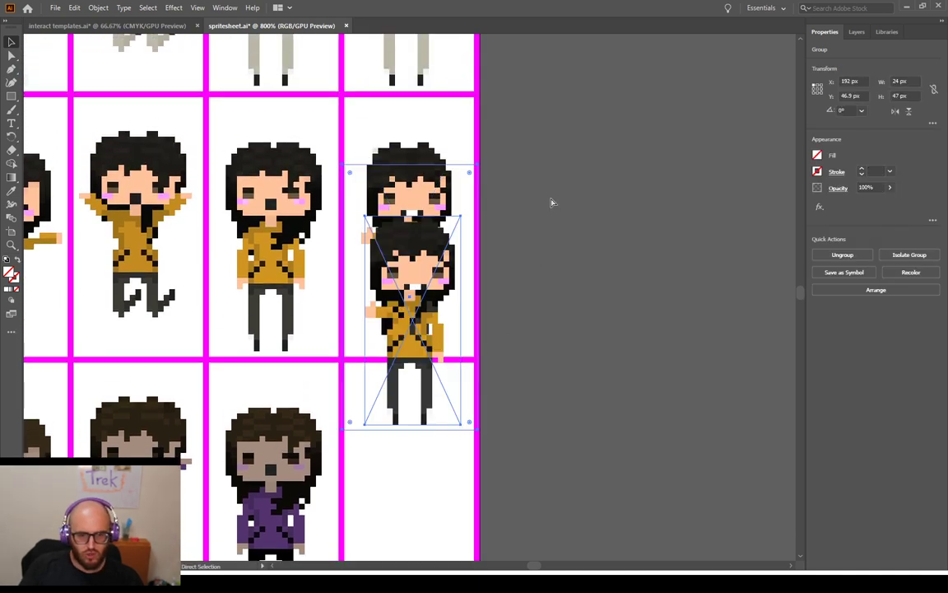
key("shift+Down")
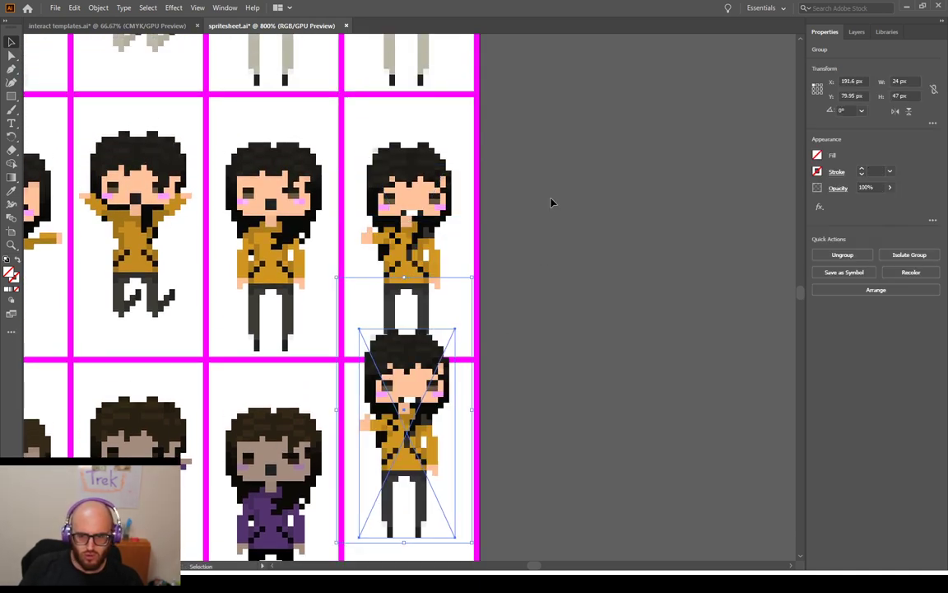
Set the copied mustard-jacket group's X position to 191 px and nudge it 1 px to X 192 px
left_click(851, 81)
type("191")
key("Return")
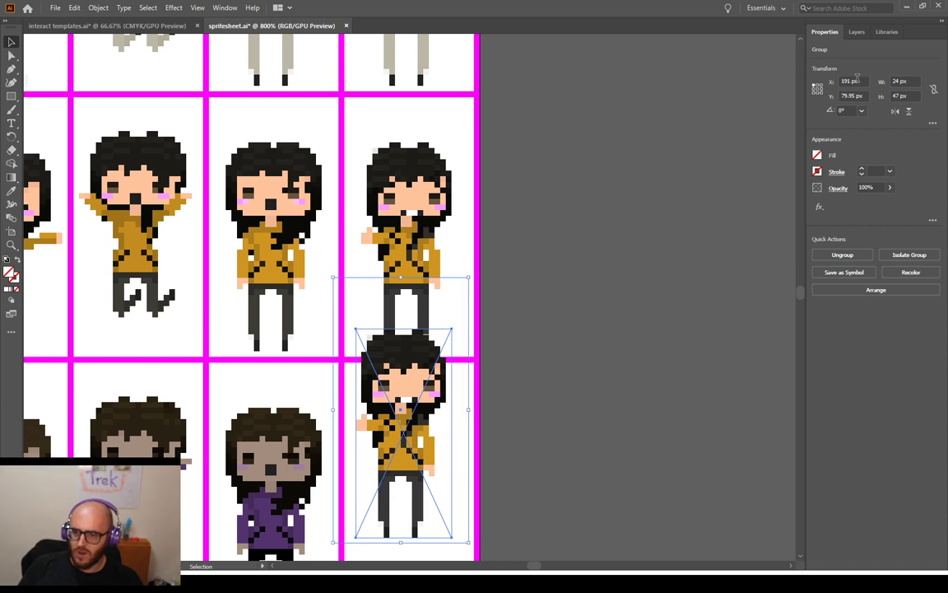
key("Right")
Move the copied mustard-jacket group down to Y 94 px so it sits in the third row's last cell
key("Down")
key("Down")
key("Down")
key("Down")
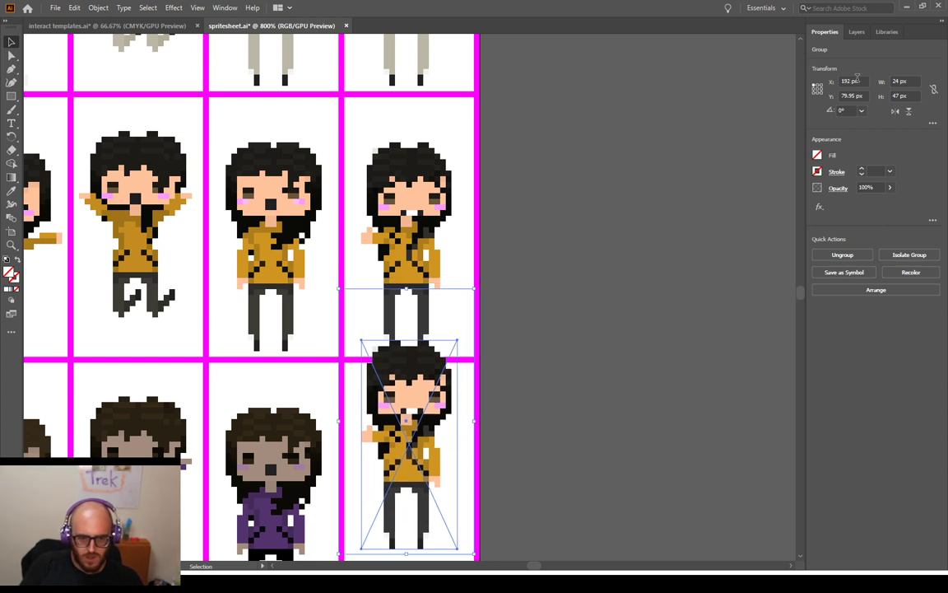
left_click(856, 94)
type("84")
key("Return")
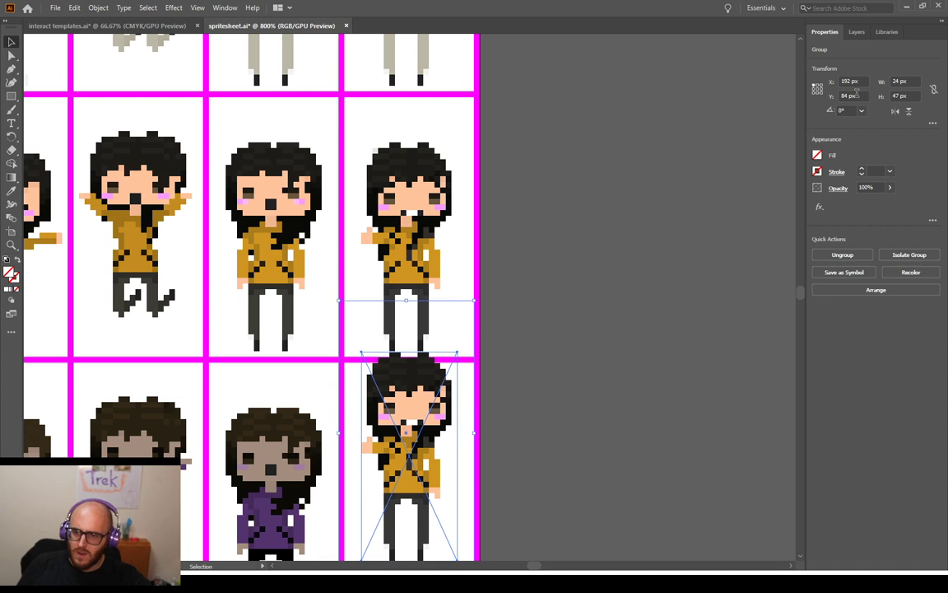
key("Down")
key("Down")
key("Down")
key("Down")
key("Down")
key("Down")
key("Down")
key("Down")
key("Down")
key("Down")
key("Down")
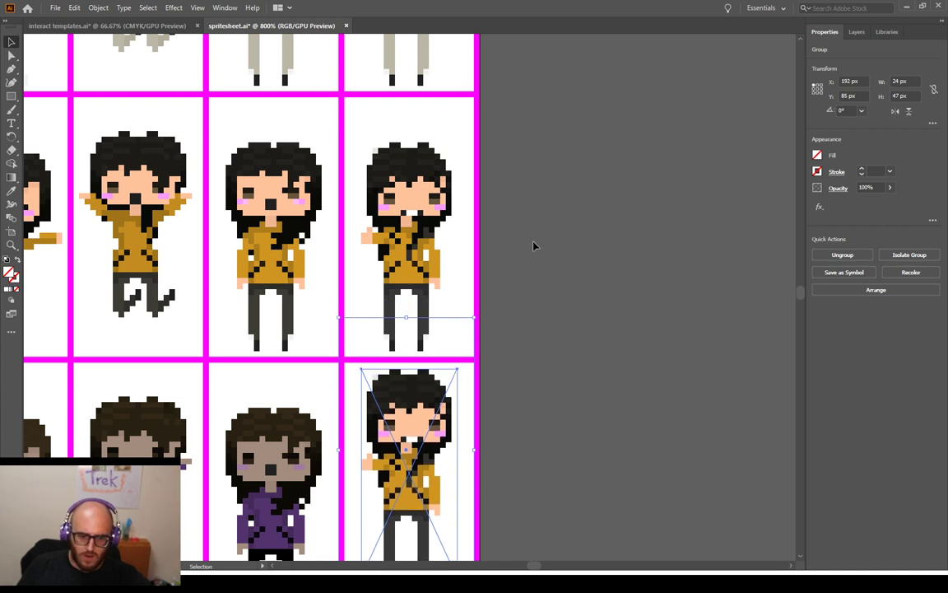
key("Down")
key("Down")
key("Down")
Select the second row's thumbs-up group in the last column and set its Y position to 47 px
left_click(462, 164, "shift")
left_click(462, 164)
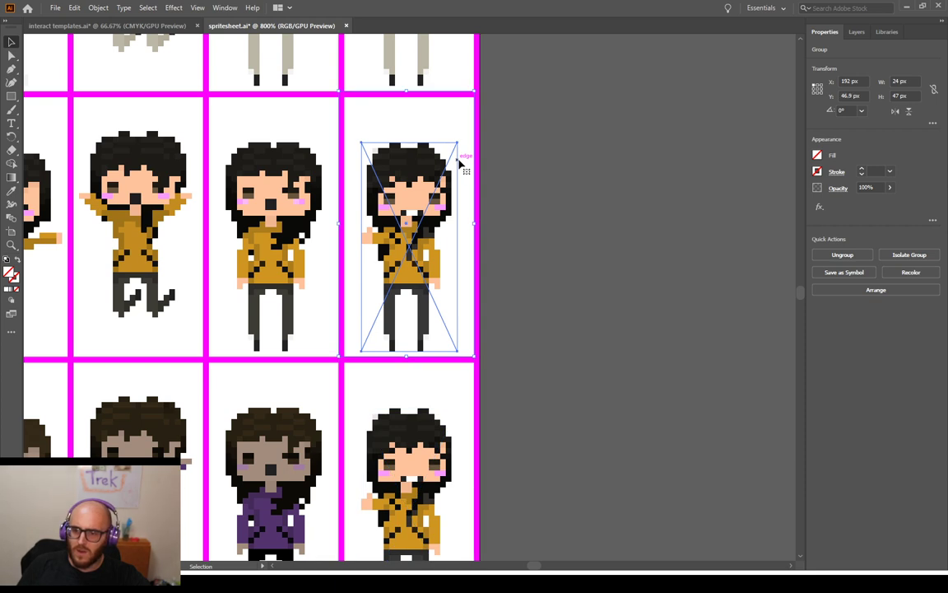
type("47")
key("Return")
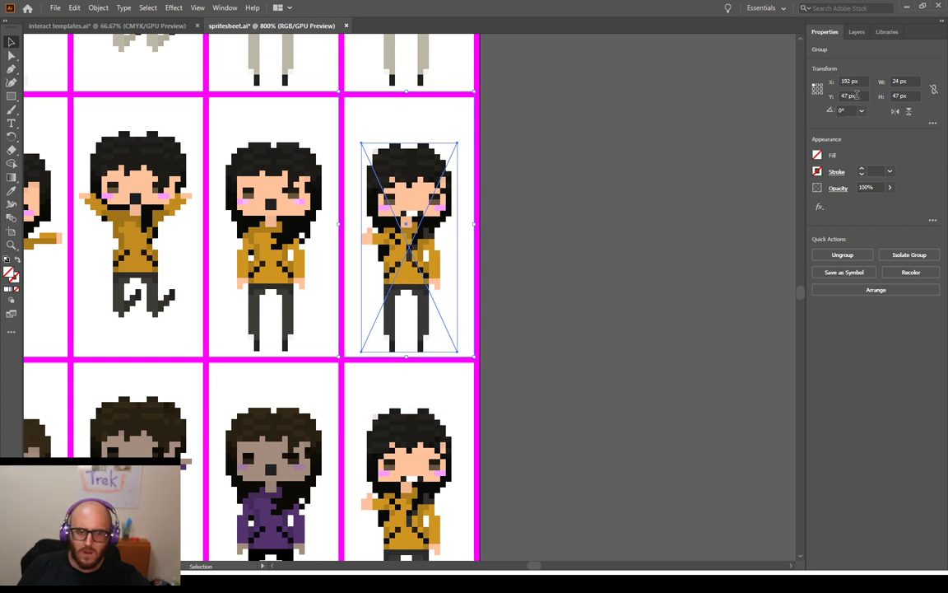
Inside the third row's copied group, delete the mustard-jacket sprite and place the linked brown-haired, purple-jacket thumbs-up sprite instead
scroll(604, 318, "down", 8)
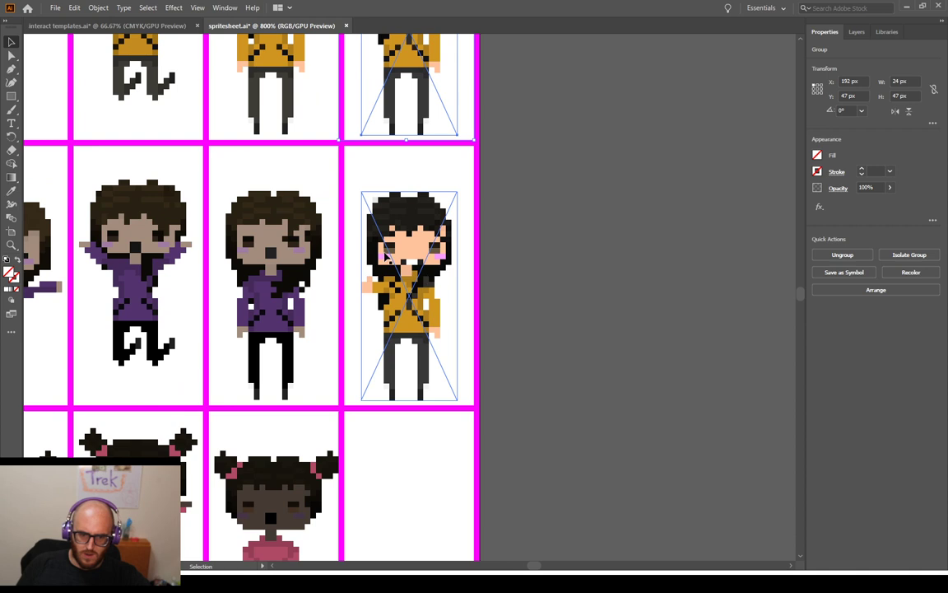
double_click(422, 270)
key("ctrl+a")
key("Delete")
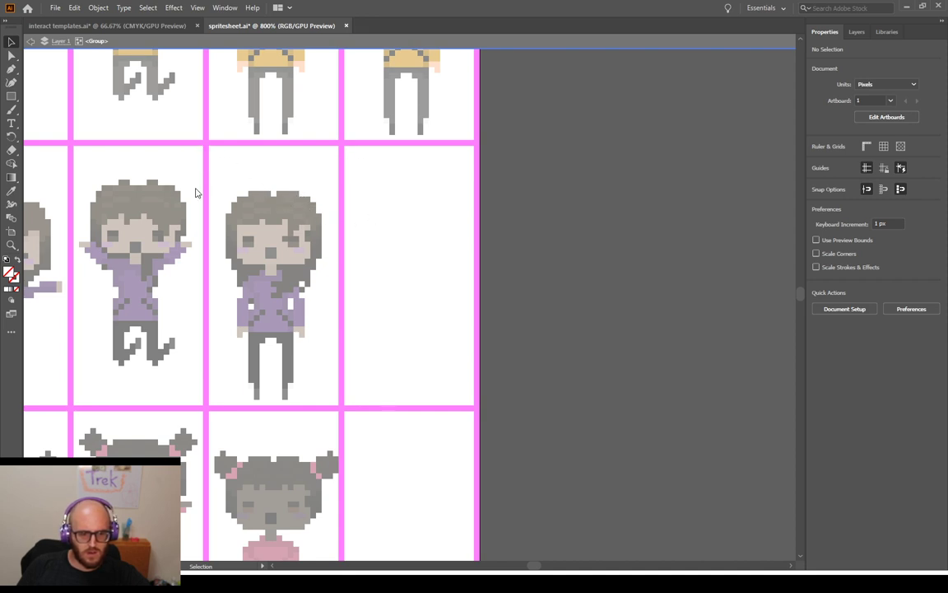
left_click(410, 297)
Position the placed purple-jacket sprite at X 196 px, Y 102 px within its cell and leave the group's isolation mode
left_click_drag(383, 232, 372, 227)
key("Up")
key("Up")
key("Up")
key("Up")
key("Up")
key("Up")
key("Up")
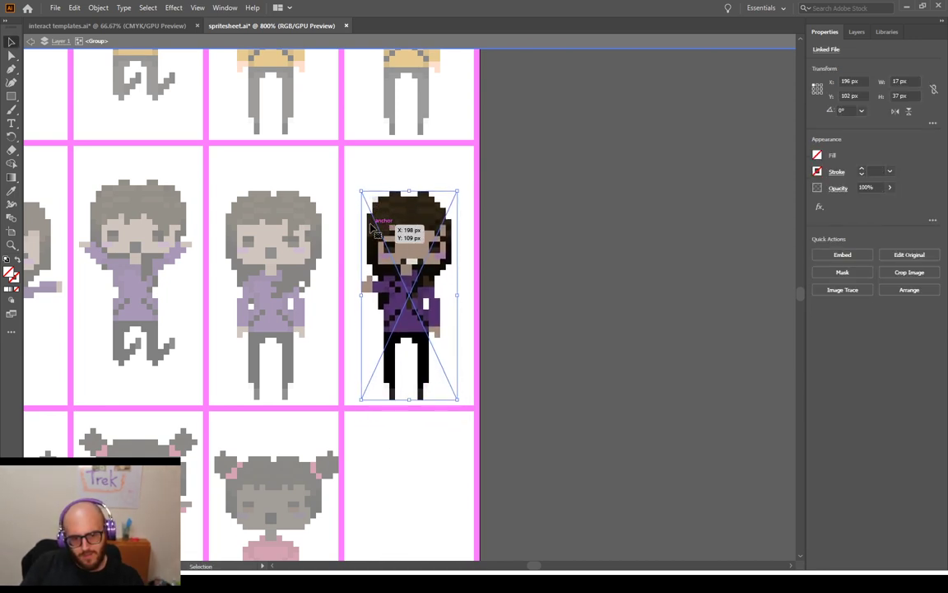
double_click(622, 309)
Duplicate the purple-jacket thumbs-up group and move the copy down towards the fourth row's empty last cell
scroll(527, 290, "down", 3)
scroll(486, 275, "up", 1)
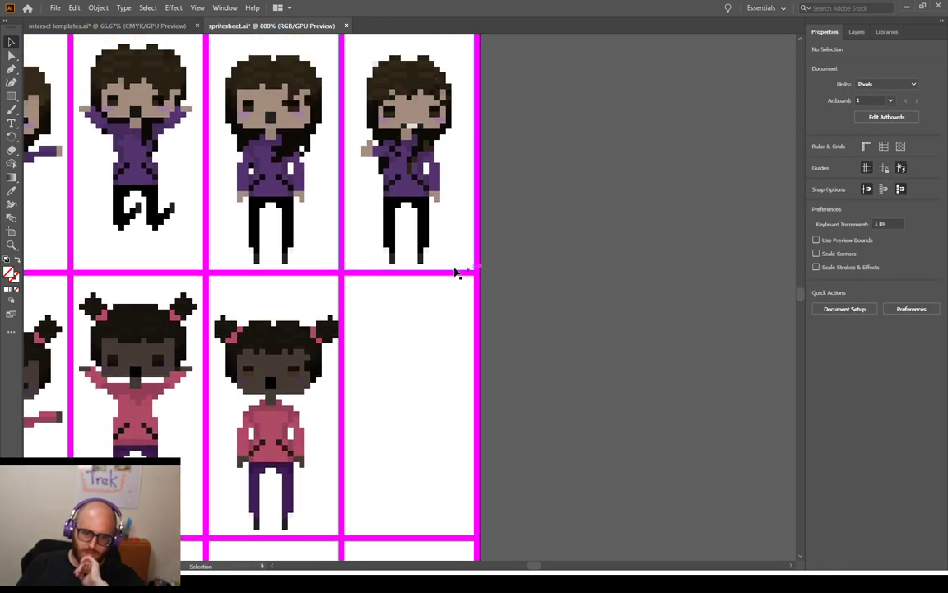
left_click(429, 241)
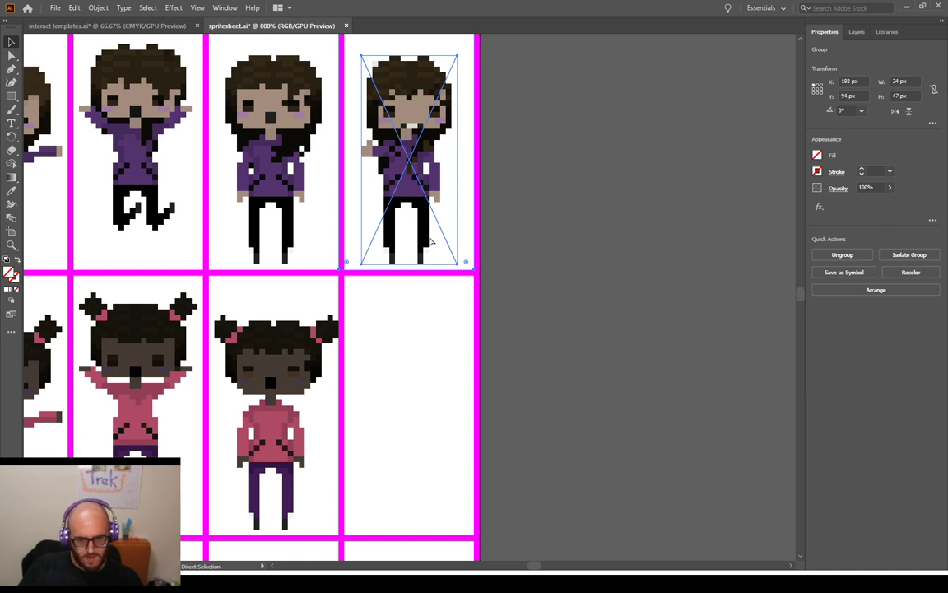
left_click_drag(429, 241, 433, 400)
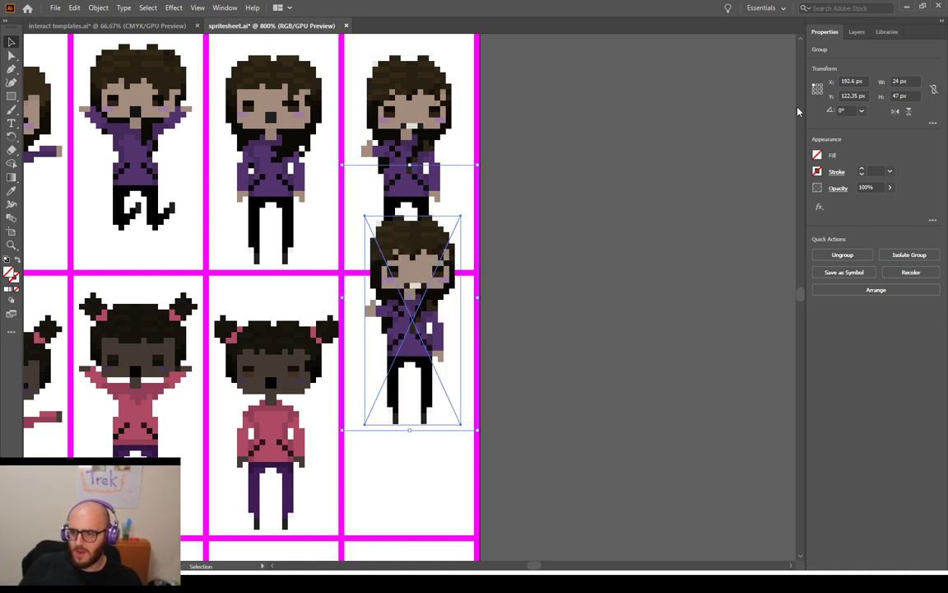
Align the copied purple-jacket group with the fourth row's last cell at X 192 px, Y 141 px and deselect it
double_click(861, 81)
type("192")
key("Return")
double_click(856, 95)
type("122")
key("Return")
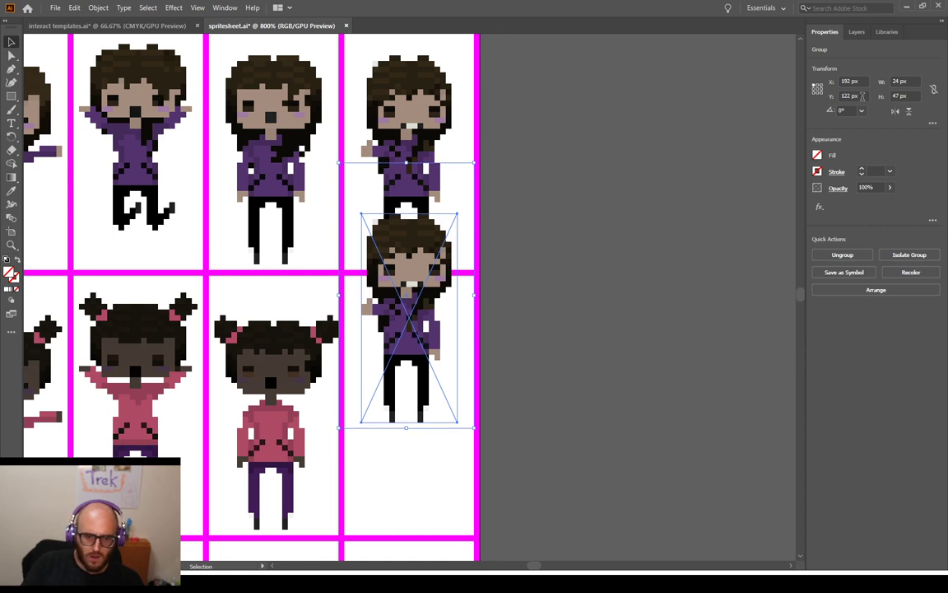
double_click(860, 95)
type("132")
key("Return")
key("Down")
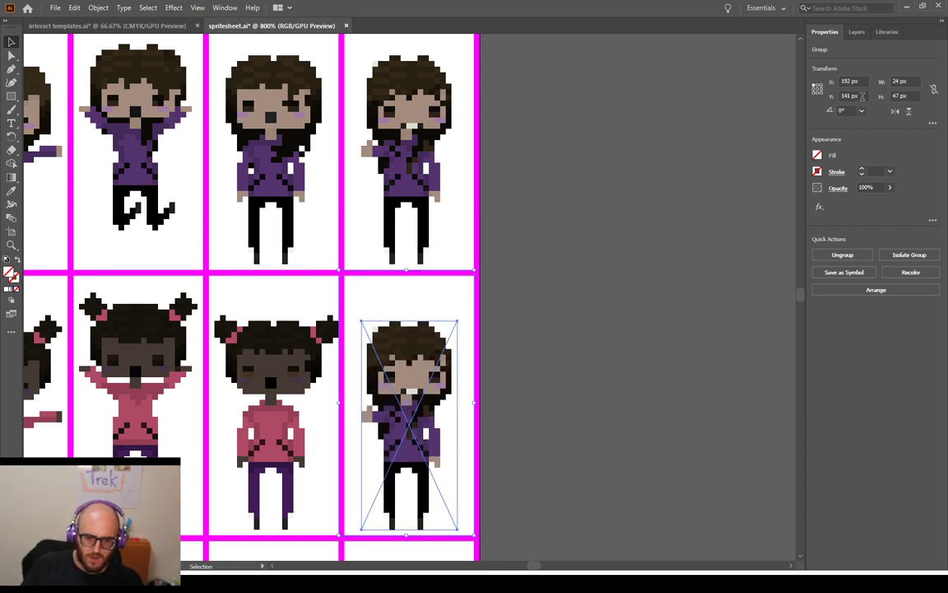
left_click(565, 375)
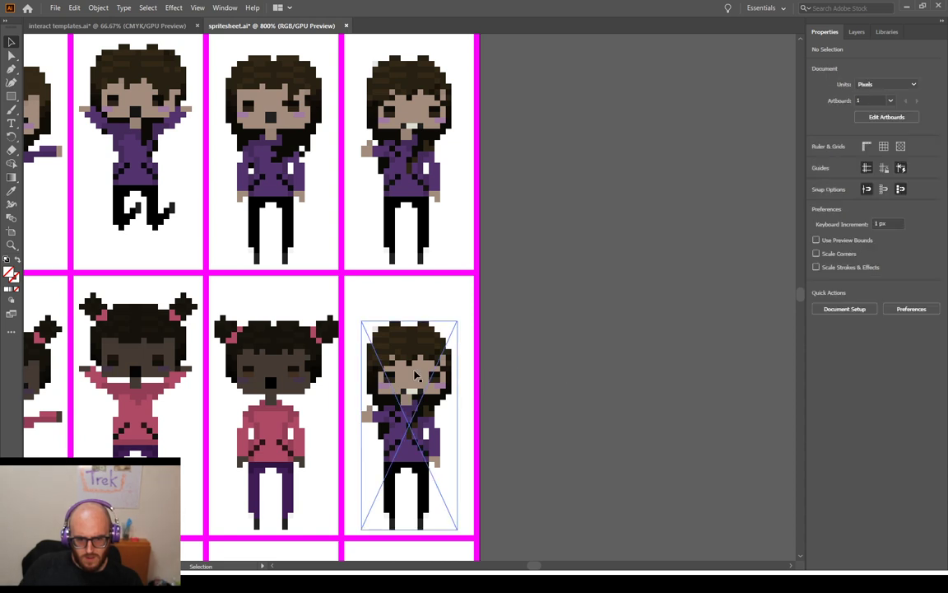
Inside the fourth row's copied group, delete the purple-jacket sprite and place the linked pigtailed, pink-sweater thumbs-up sprite instead
double_click(415, 374)
left_click(415, 374)
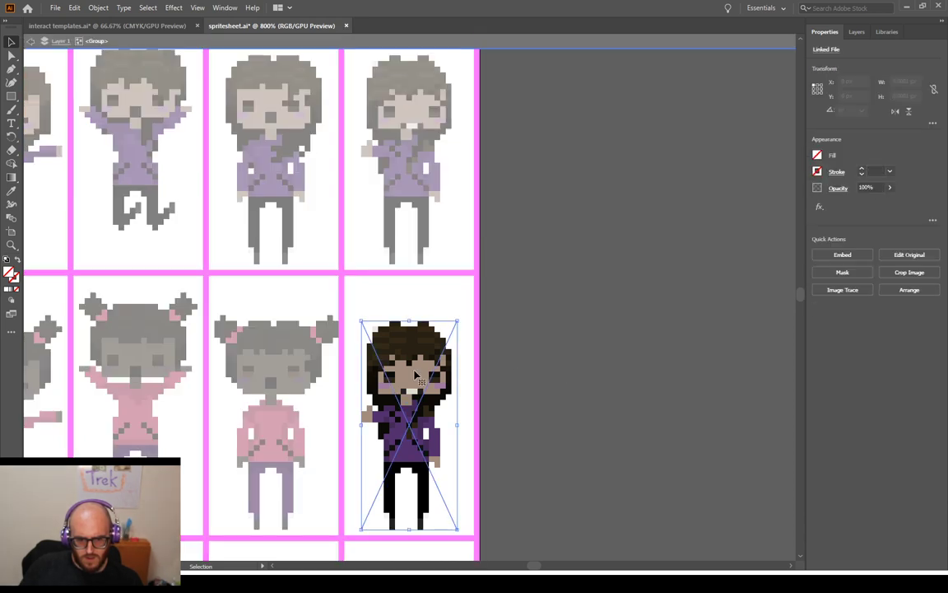
key("Delete")
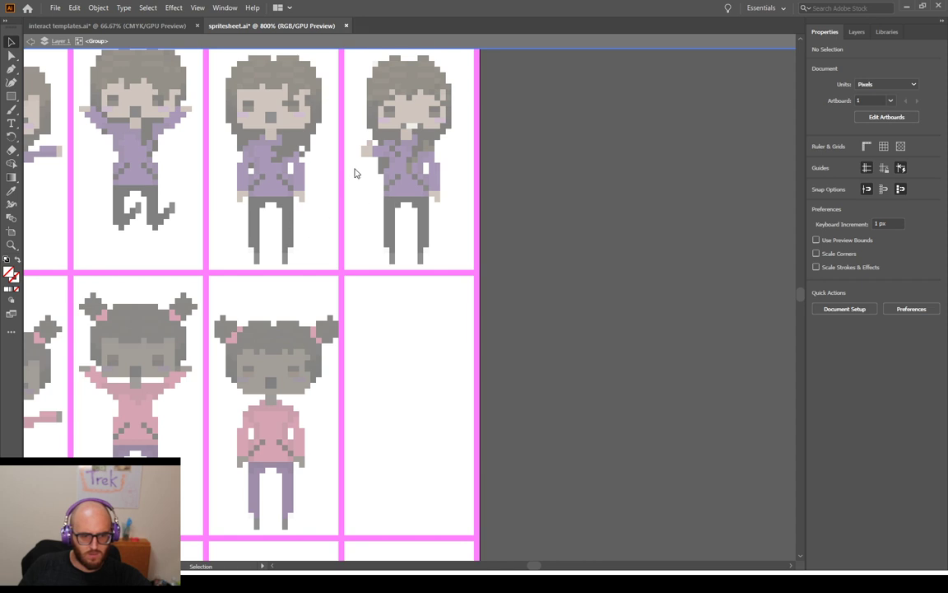
left_click(369, 329)
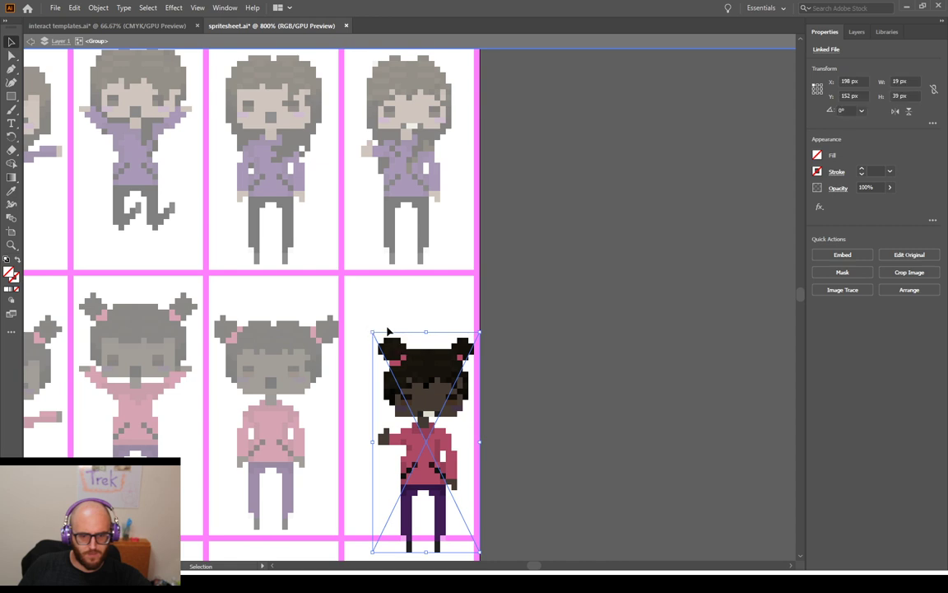
Nudge the placed pink-sweater sprite to X 195 px, Y 148 px within its cell and leave the group's isolation mode
key("Left")
key("Left")
key("Left")
key("Up")
key("Up")
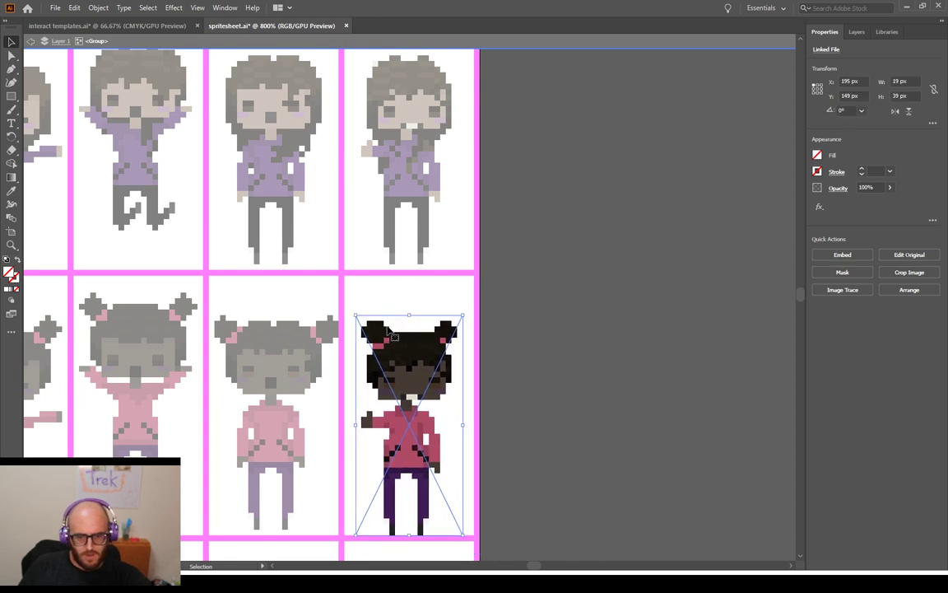
key("Up")
key("Up")
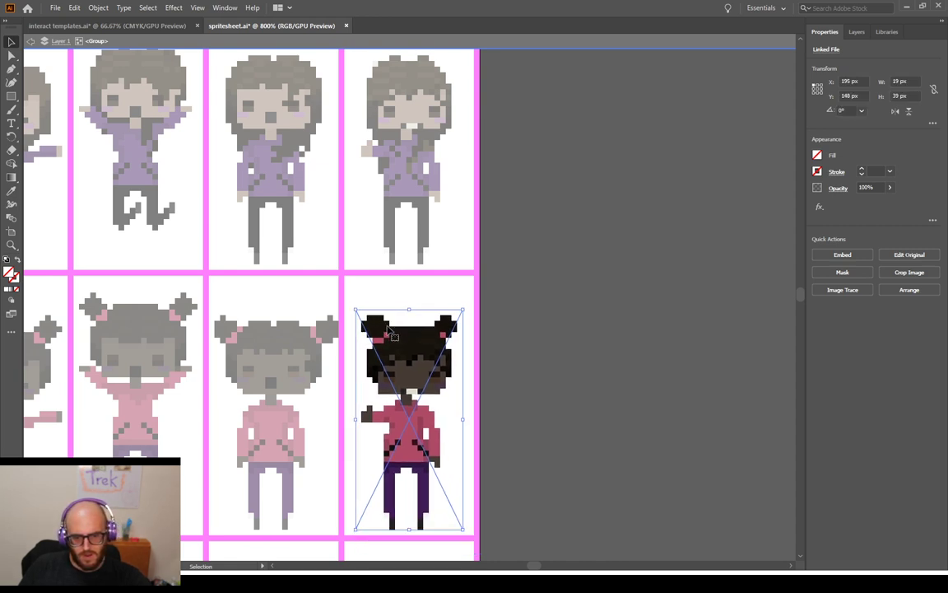
left_click(553, 330)
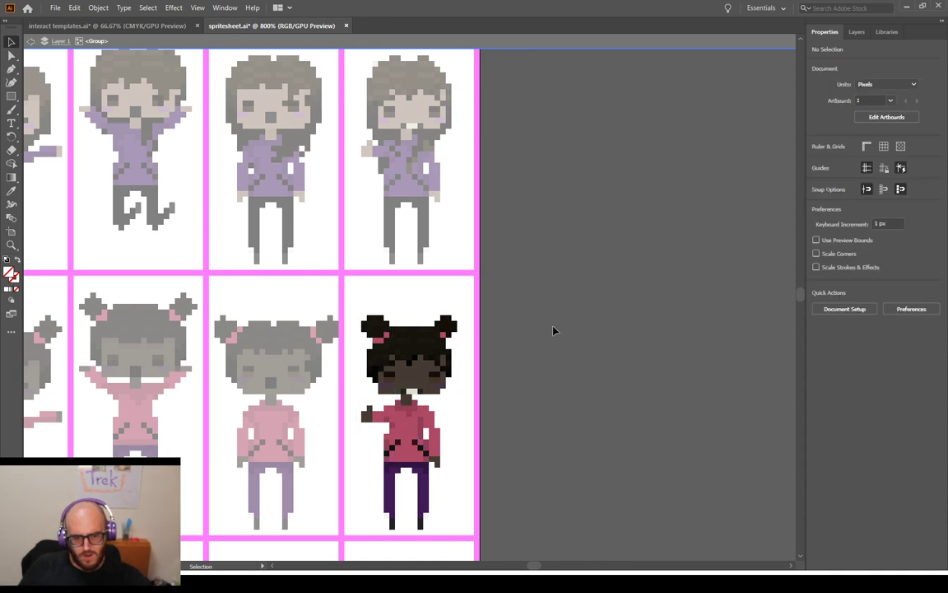
key("Escape")
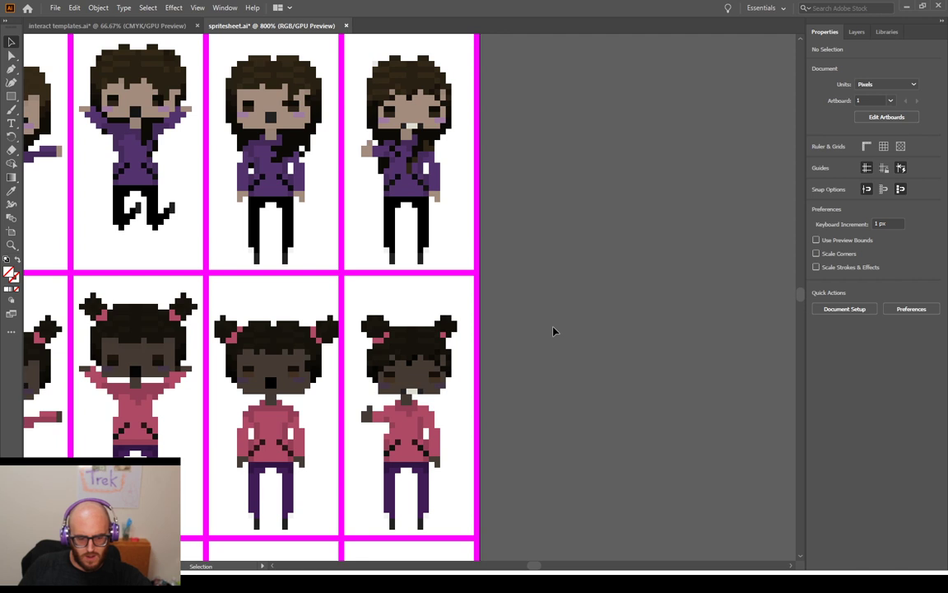
Review the whole sprite grid and compare the new thumbs-up sprites in the last column with their rows
key("ctrl+minus")
key("ctrl+minus")
key("ctrl+minus")
key("ctrl+minus")
key("ctrl+minus")
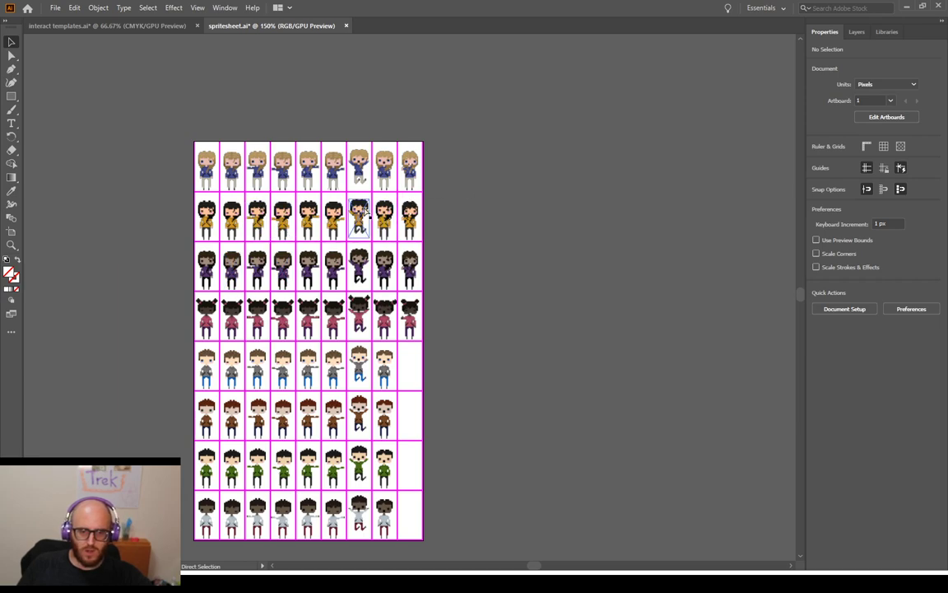
key("ctrl+minus")
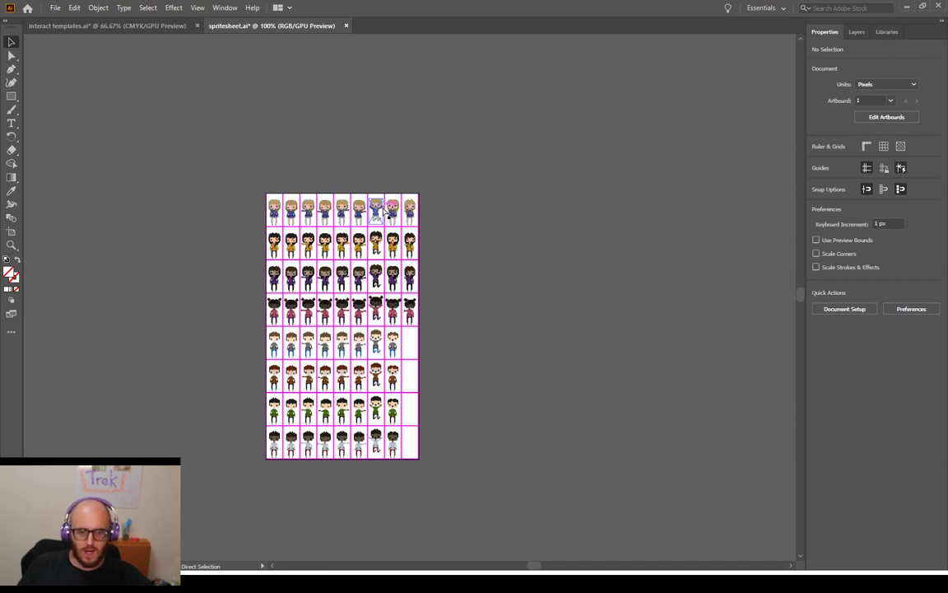
key("ctrl+equal")
key("ctrl+equal")
key("ctrl+equal")
key("ctrl+equal")
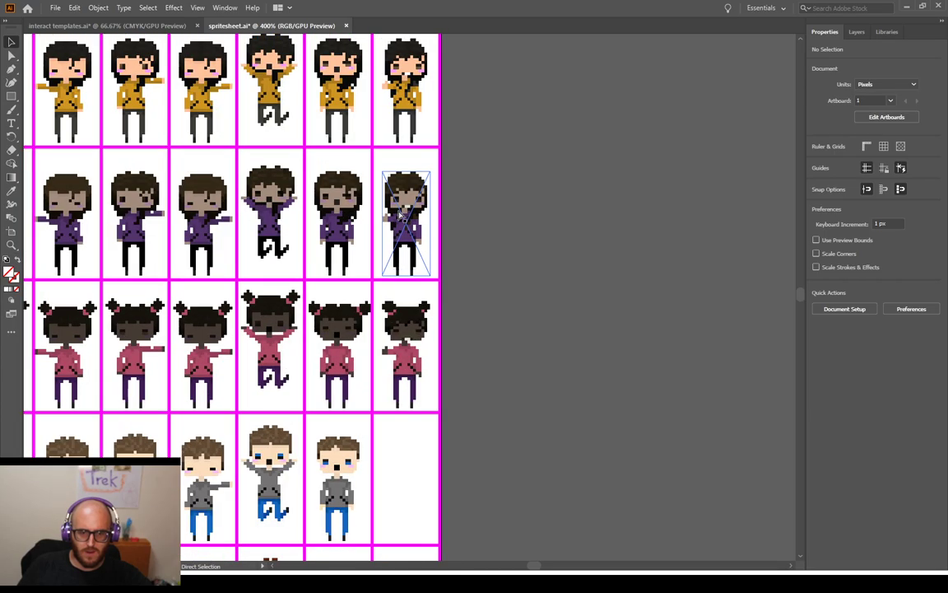
key("ctrl+minus")
key("ctrl+minus")
key("ctrl+minus")
key("ctrl+minus")
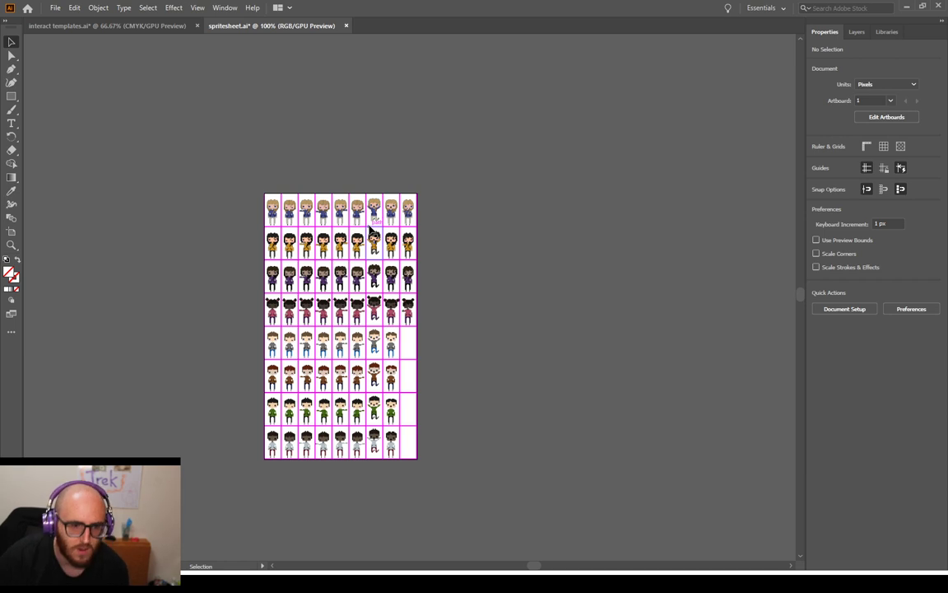
scroll(371, 221, "up", 1)
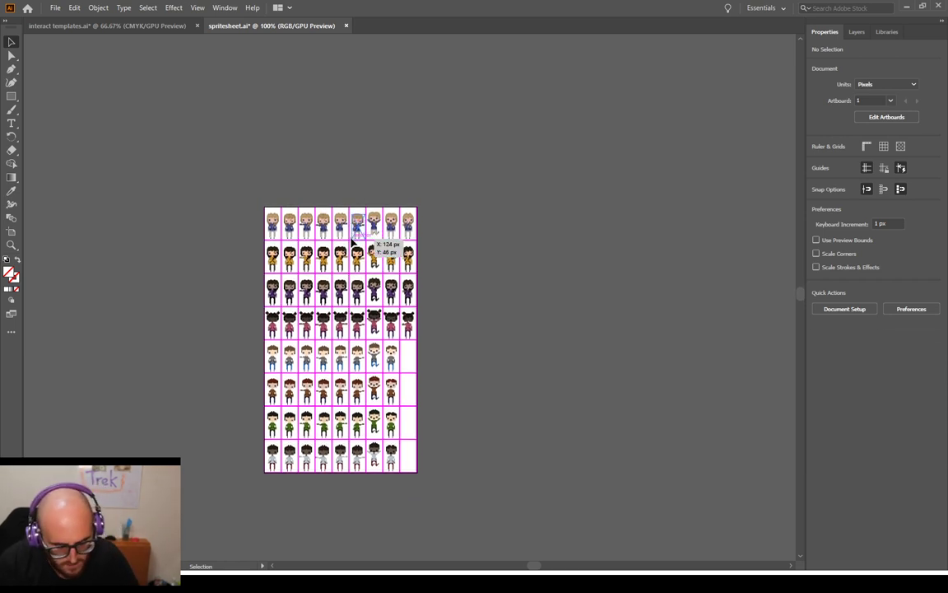
scroll(351, 241, "up", 3)
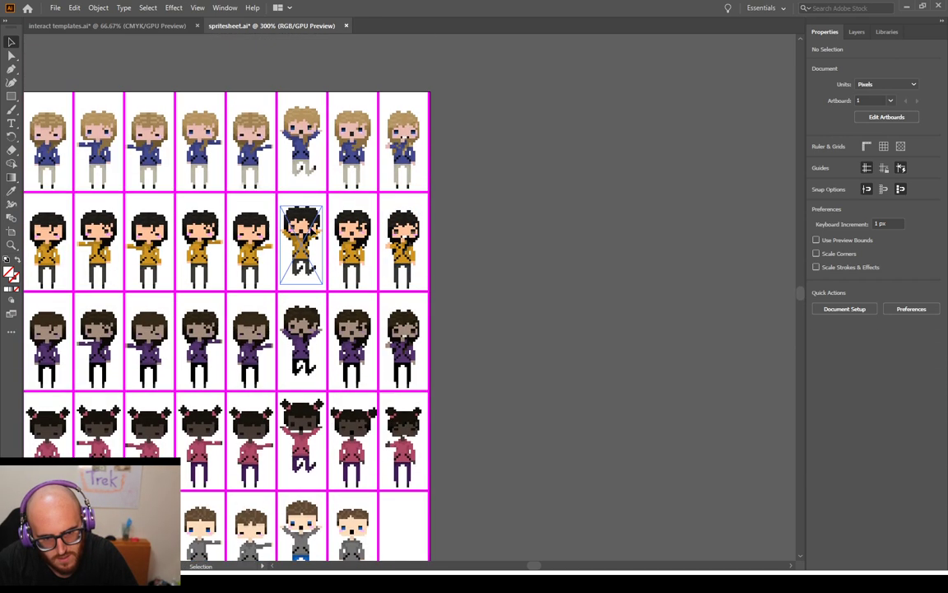
scroll(313, 230, "up", 2)
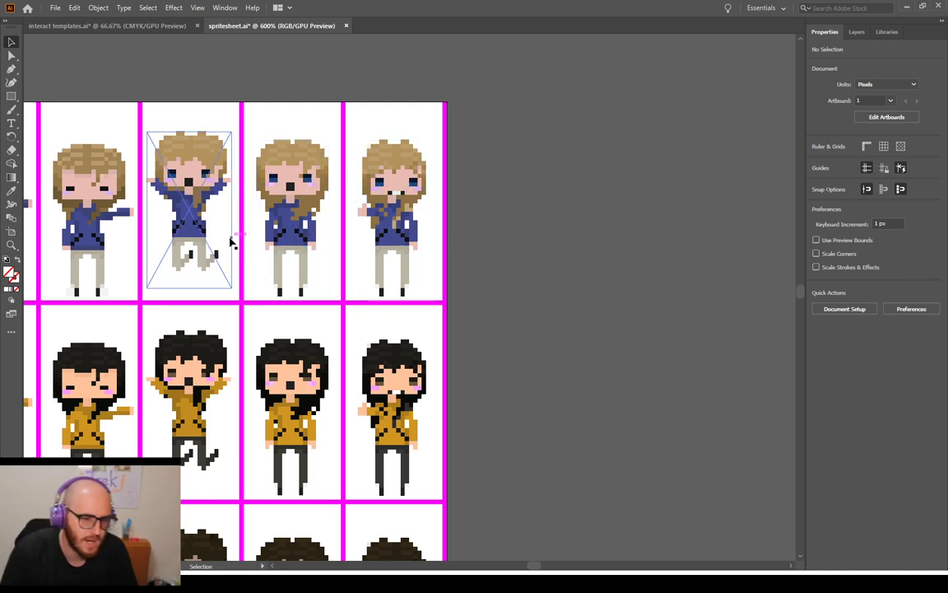
Examine every row of the sprite grid, comparing the finished thumbs-up sprites in the last column with the short-haired rows whose last cells are empty
scroll(409, 257, "down", 3)
scroll(403, 265, "down", 9)
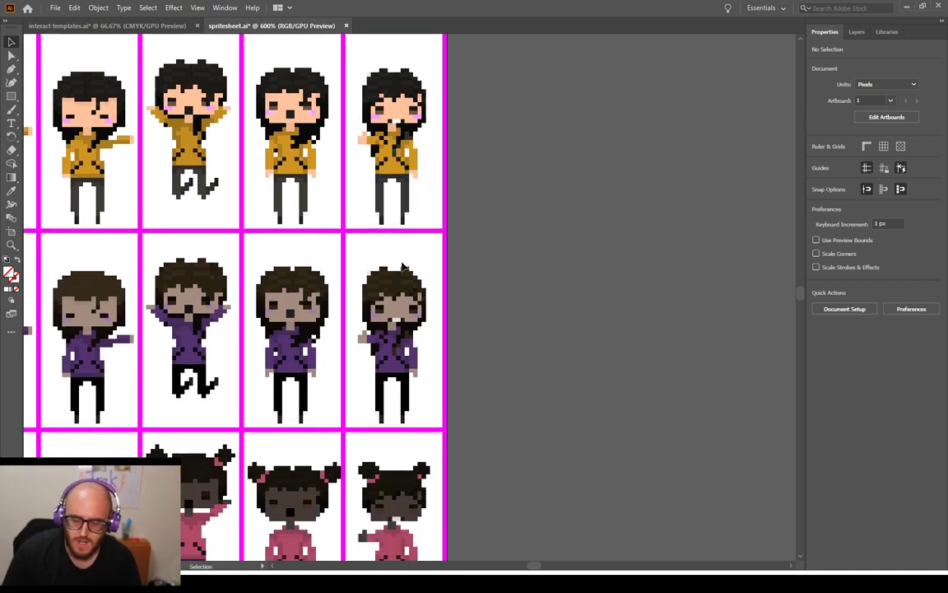
scroll(406, 283, "down", 1)
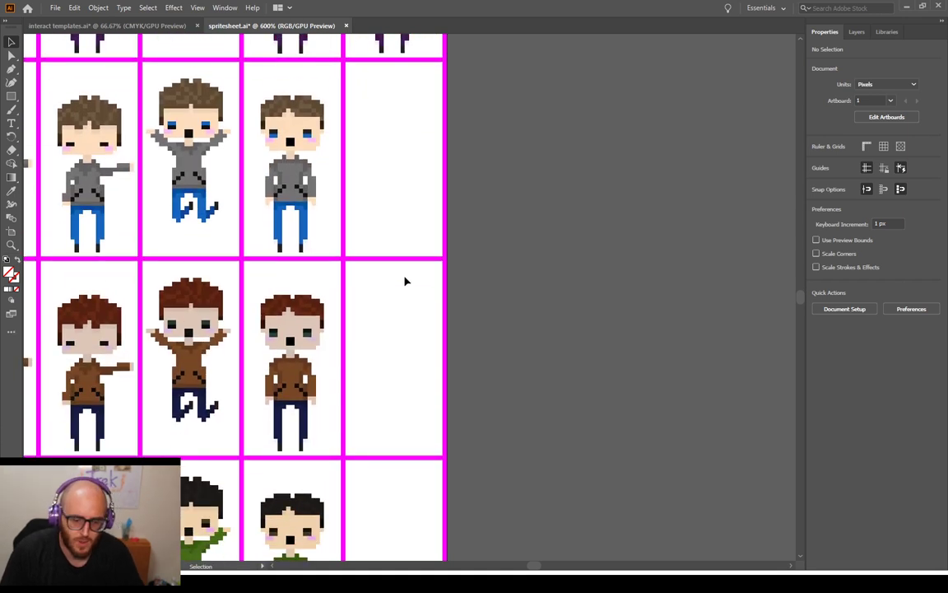
scroll(405, 282, "down", 1)
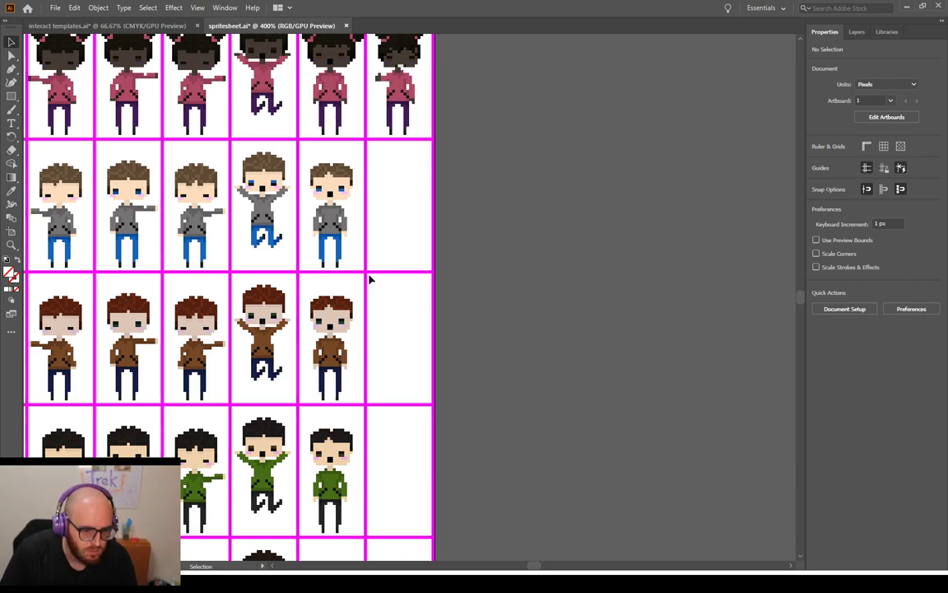
scroll(380, 265, "up", 1)
scroll(379, 264, "down", 1)
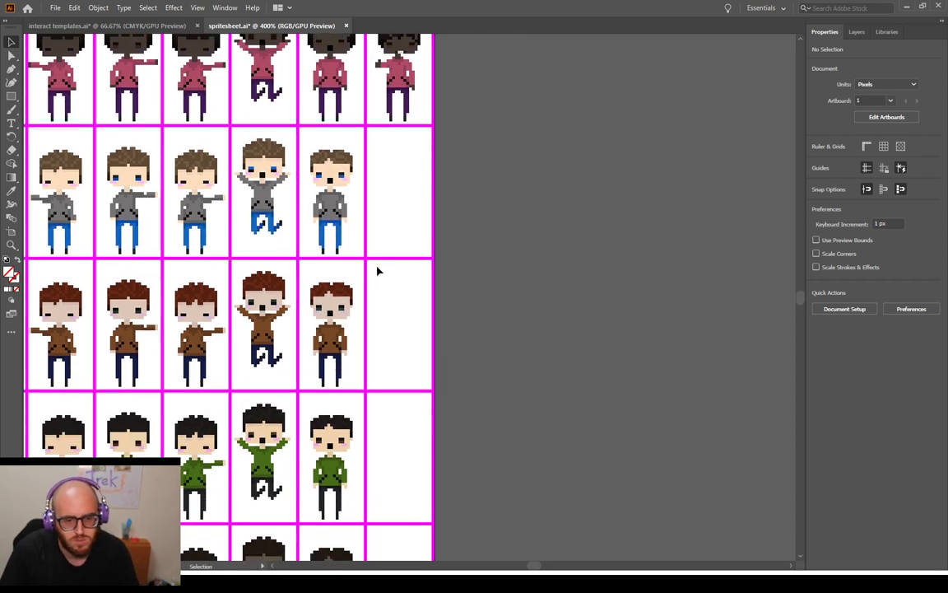
scroll(378, 273, "left", 4)
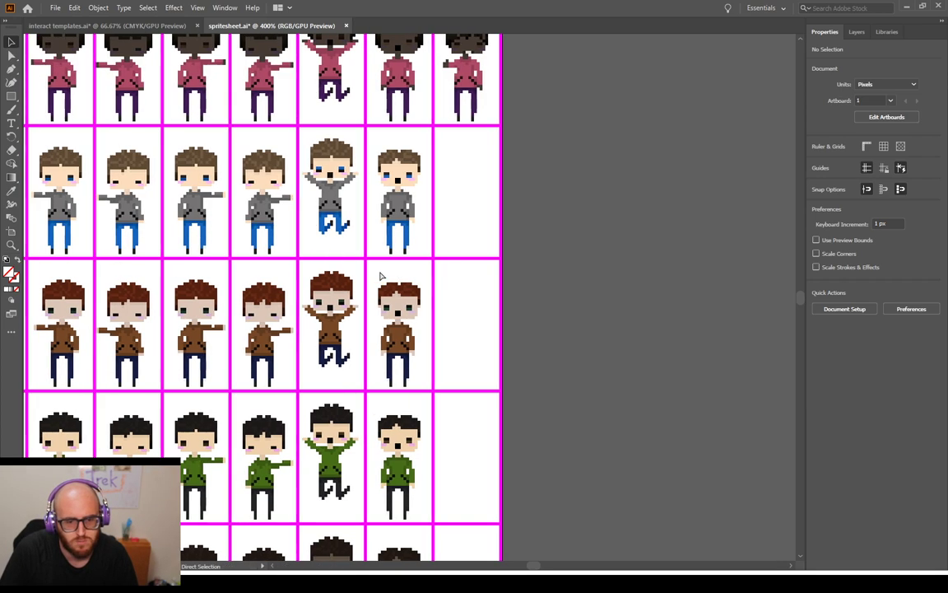
scroll(381, 267, "left", 2)
scroll(494, 296, "down", 5)
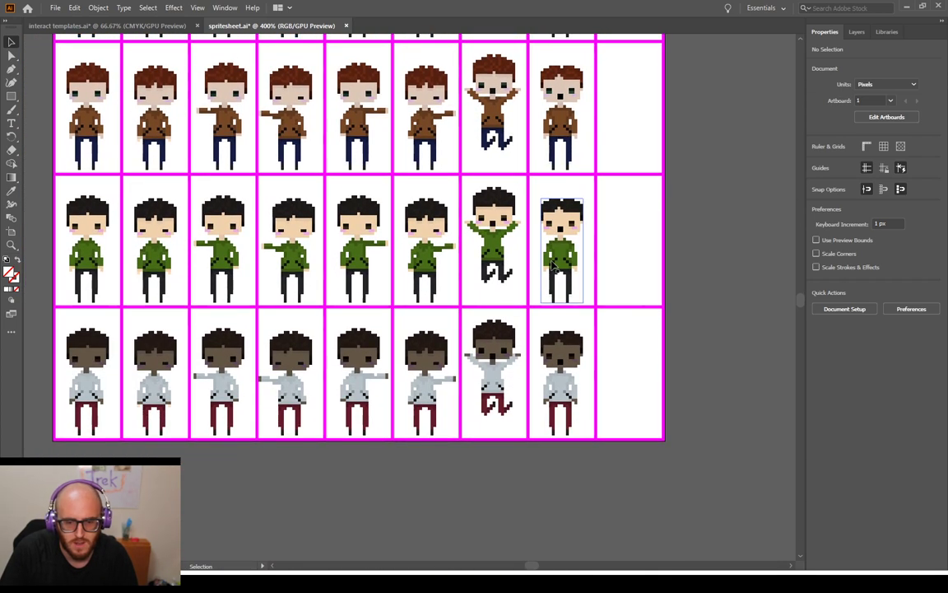
scroll(601, 321, "up", 9)
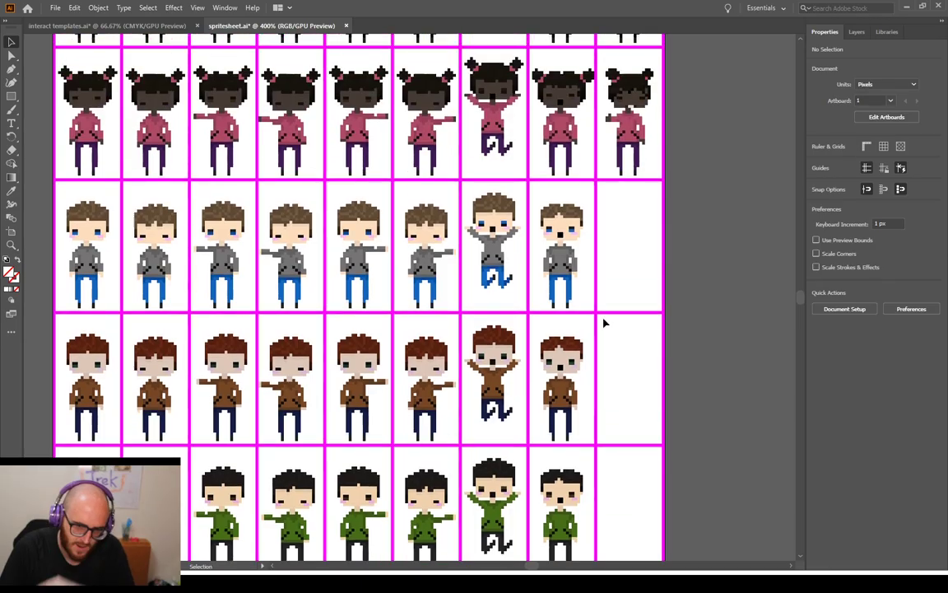
scroll(599, 320, "up", 1)
scroll(634, 354, "up", 4)
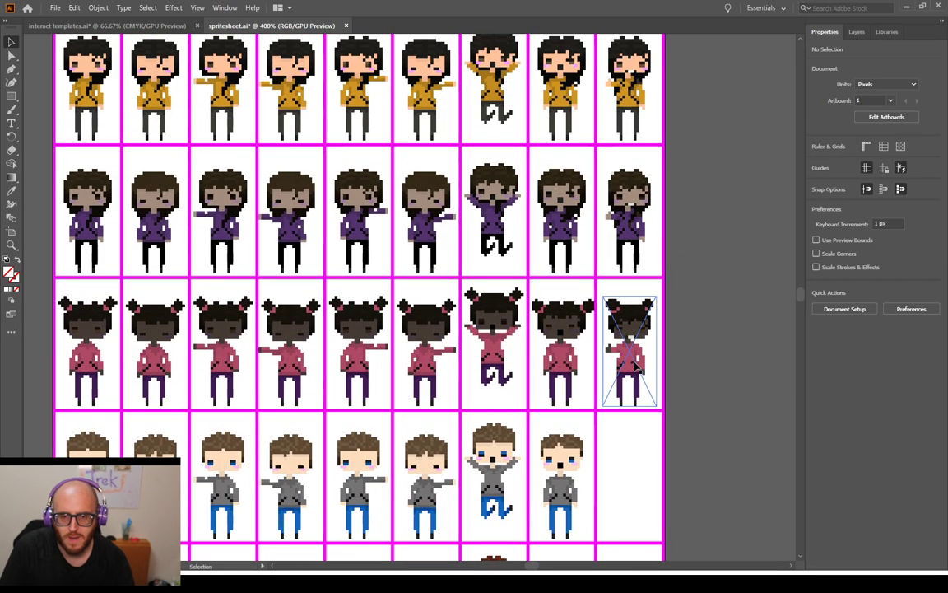
scroll(635, 364, "down", 11)
scroll(635, 366, "up", 2)
scroll(635, 366, "up", 5)
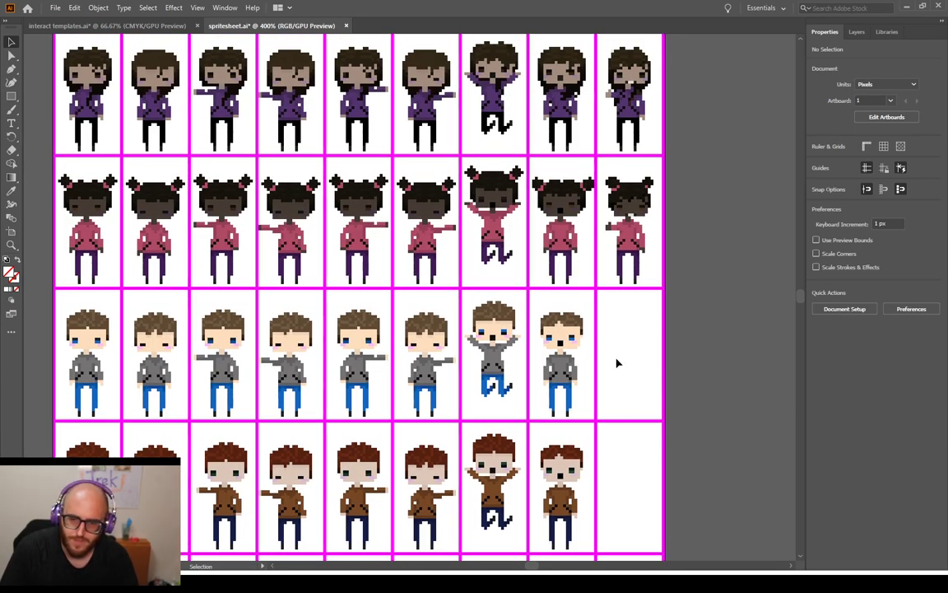
scroll(615, 362, "up", 2)
scroll(616, 354, "up", 5)
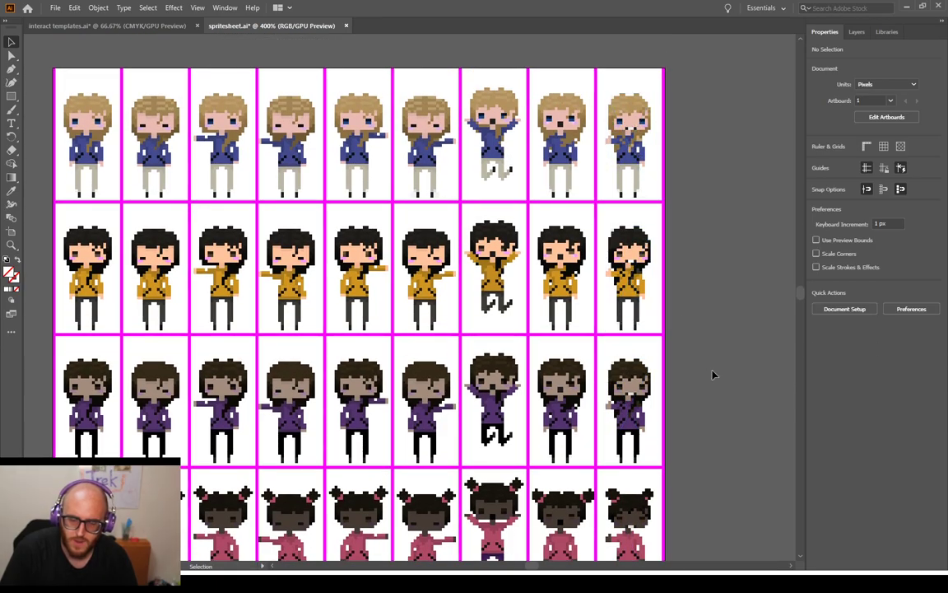
scroll(713, 375, "down", 1)
scroll(709, 379, "down", 10)
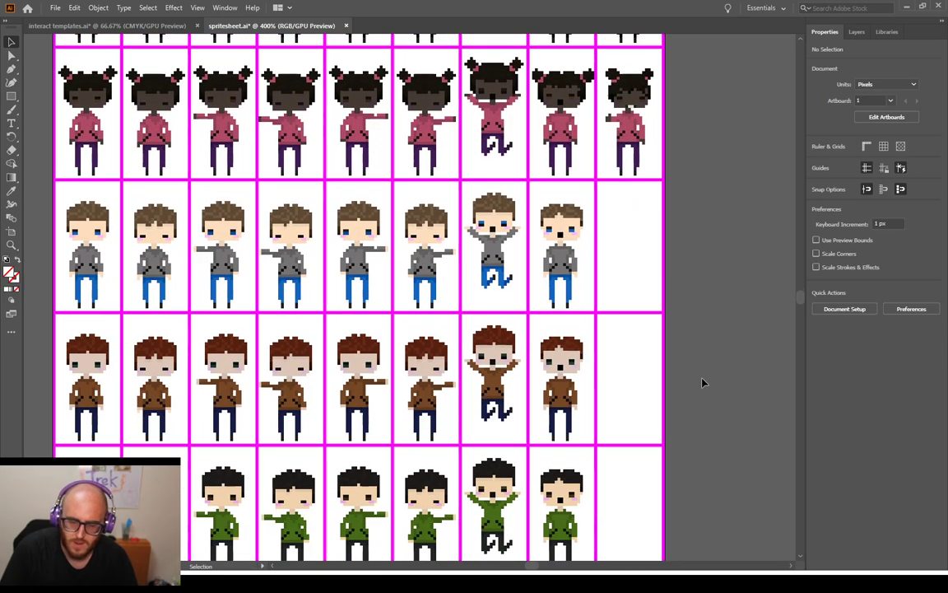
scroll(702, 382, "up", 3)
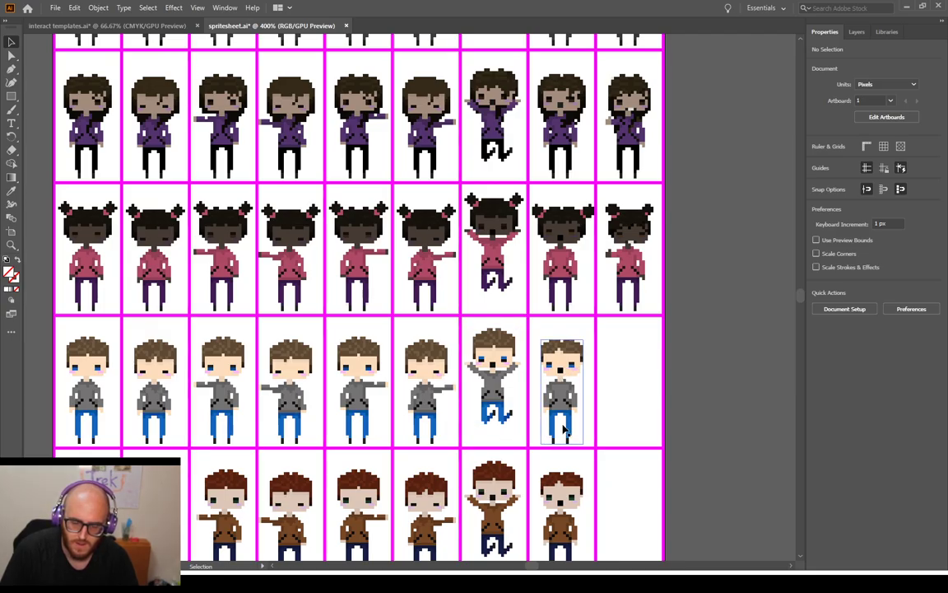
scroll(563, 428, "up", 3)
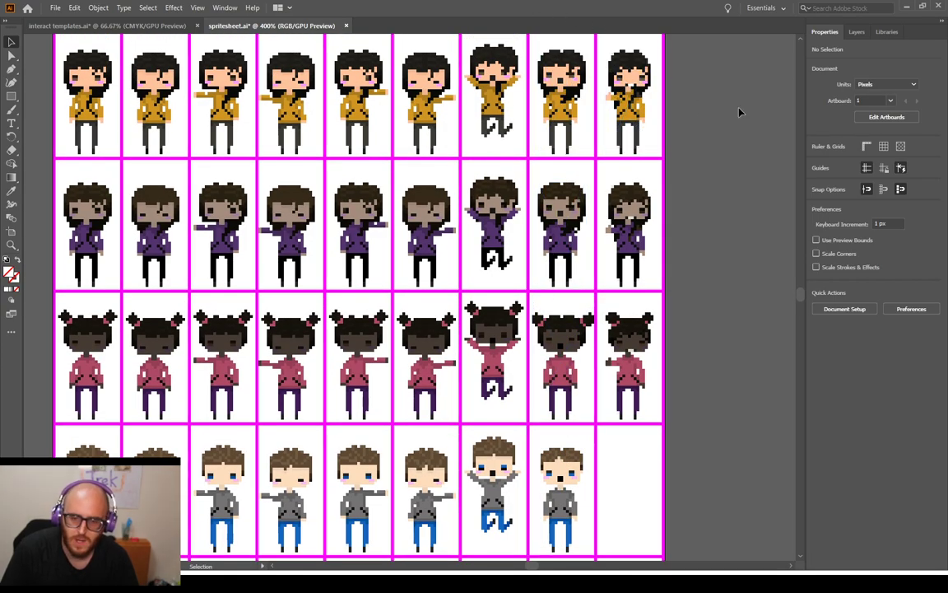
scroll(738, 110, "down", 3)
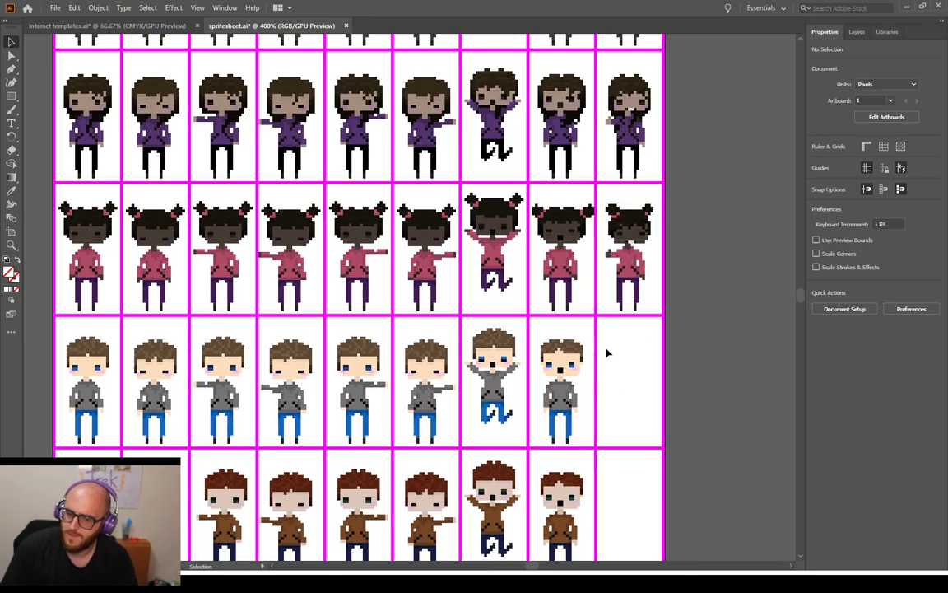
scroll(609, 349, "up", 2)
scroll(627, 379, "down", 3)
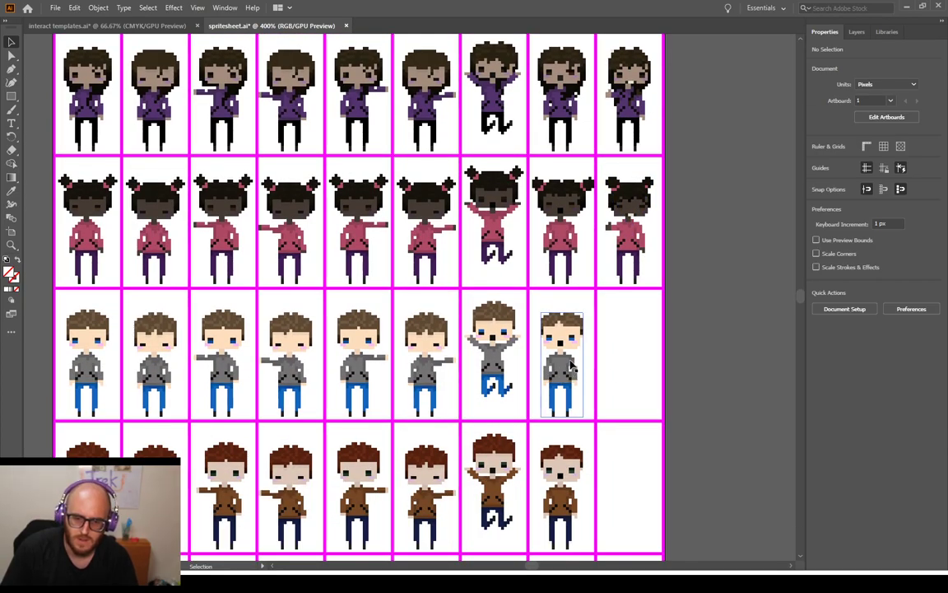
scroll(568, 362, "up", 8)
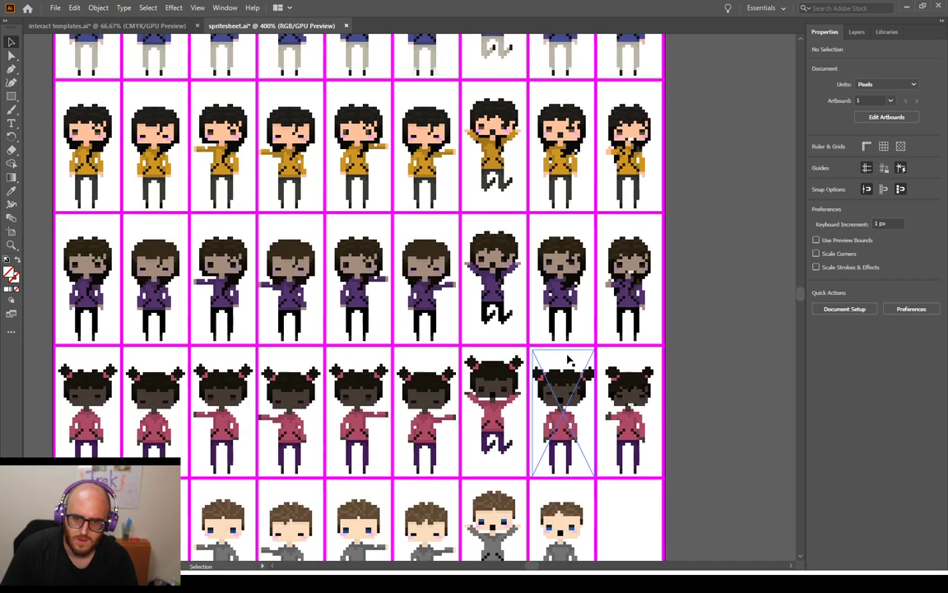
scroll(602, 177, "up", 3)
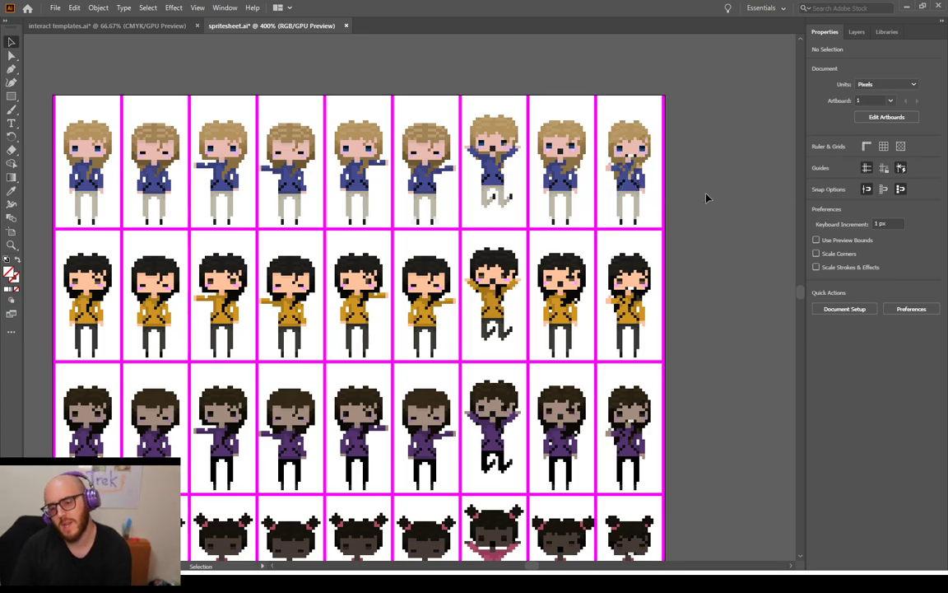
scroll(686, 206, "down", 2)
scroll(658, 231, "down", 10)
scroll(616, 253, "up", 1)
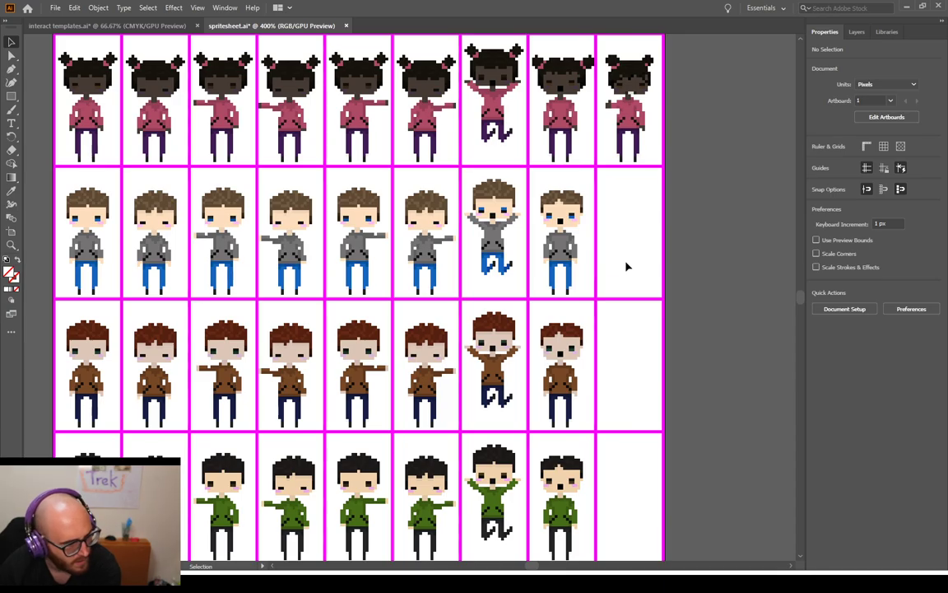
scroll(612, 237, "up", 2)
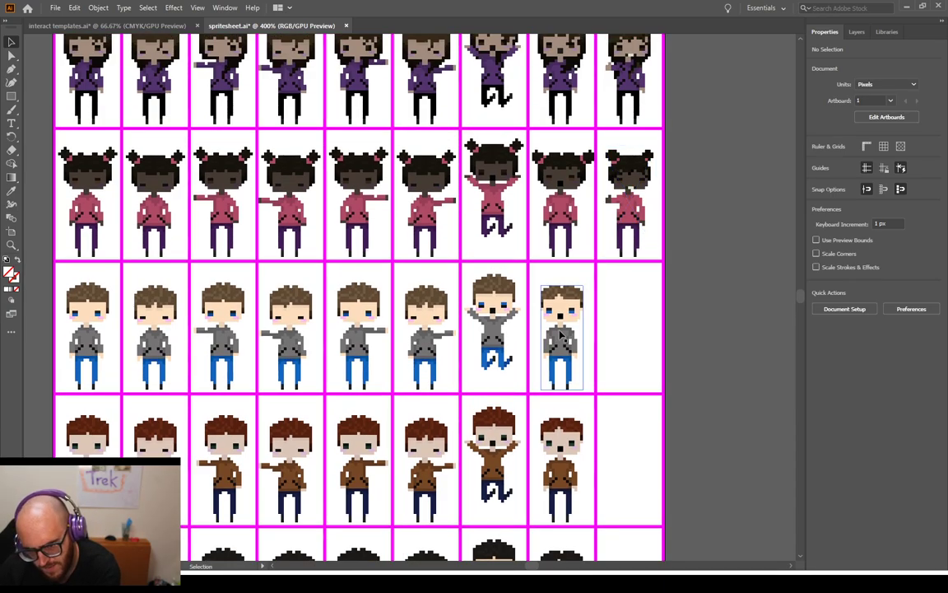
scroll(665, 247, "up", 7)
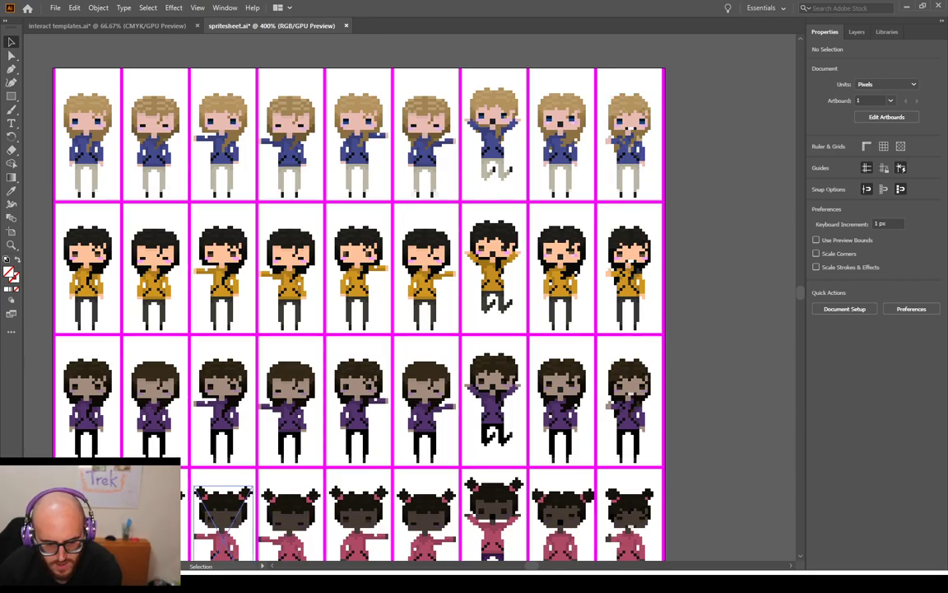
scroll(481, 444, "down", 5)
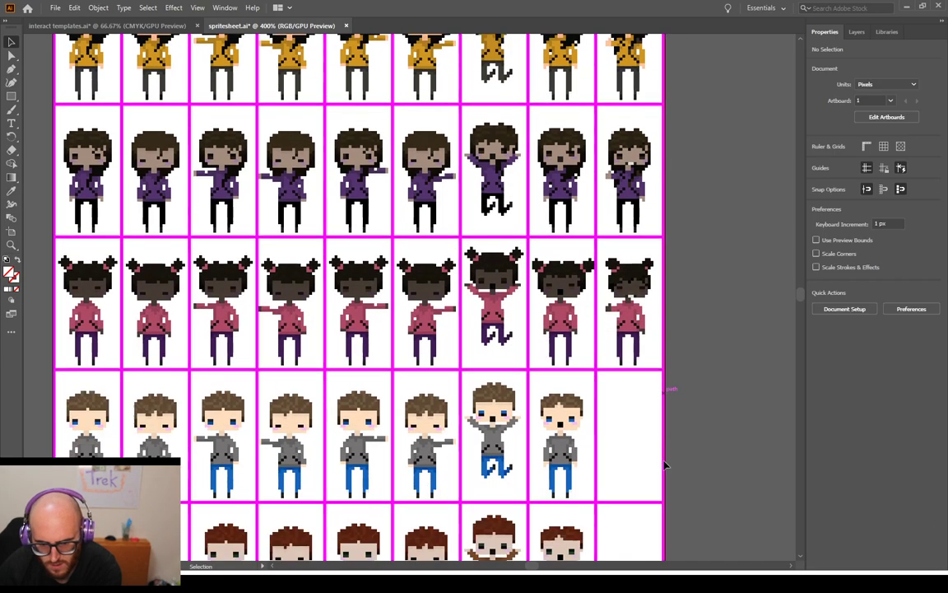
scroll(481, 445, "down", 9)
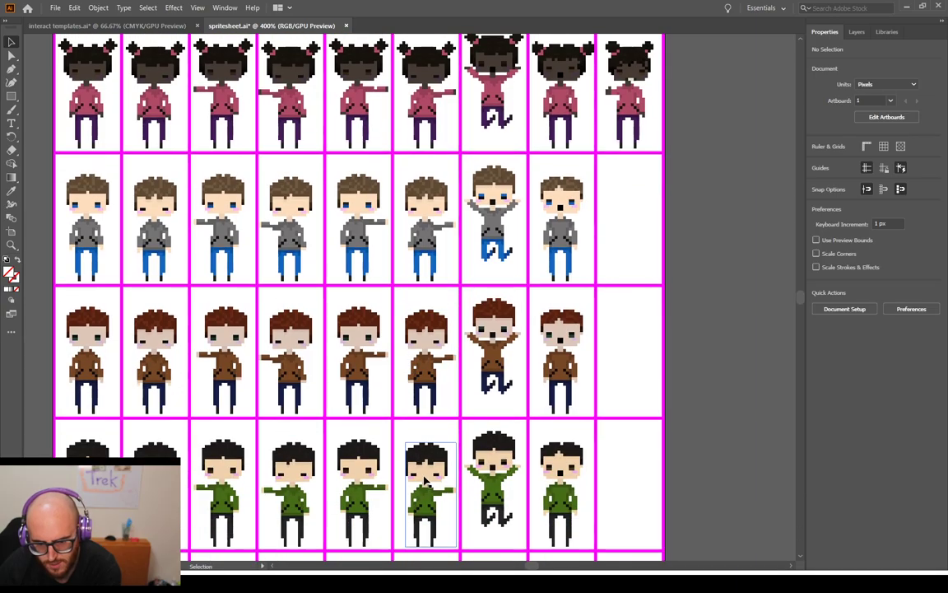
scroll(457, 469, "up", 1)
scroll(592, 362, "up", 2)
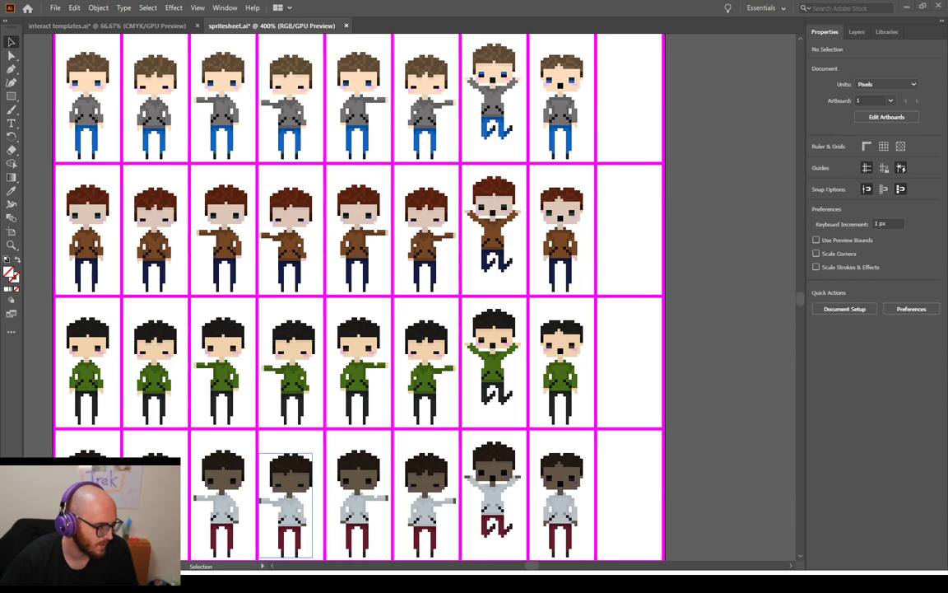
Switch to Photoshop's 5-Thumbs Up.psb and hide the LSR-hair, LSR-skin, LSR-jacket, LSR-pants and LSR-eyes adjustment layers
key("alt+Tab")
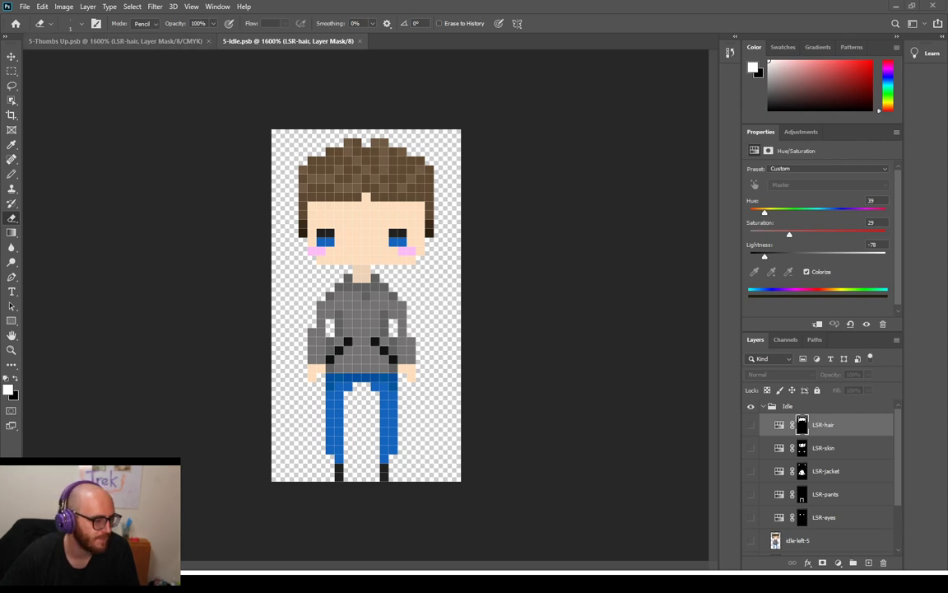
left_click(122, 41)
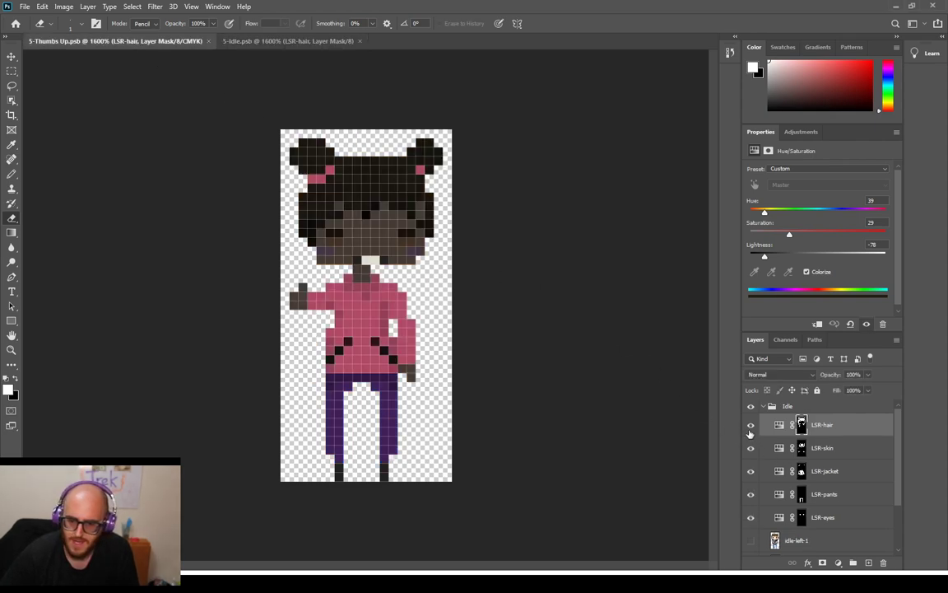
left_click_drag(750, 425, 751, 493)
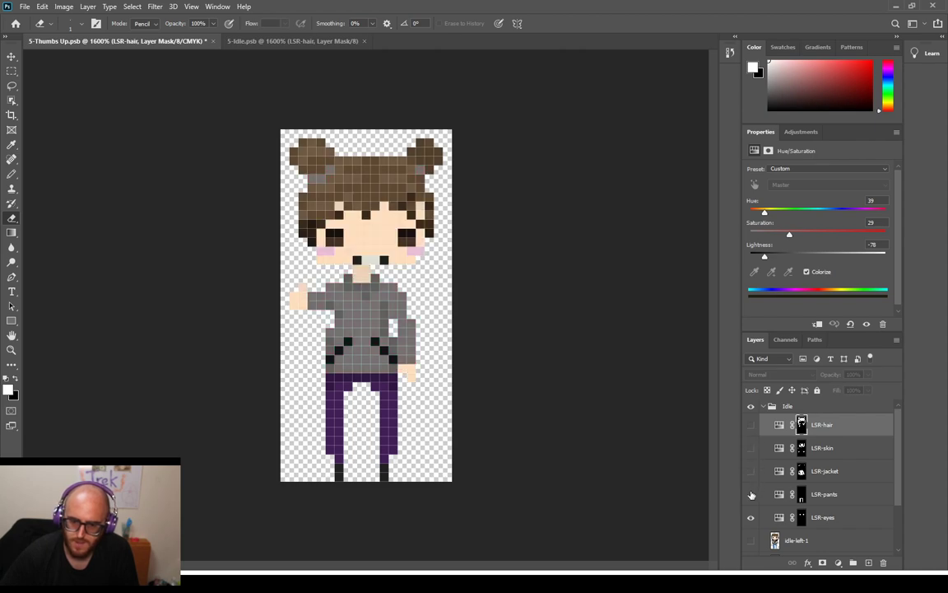
left_click(751, 494)
left_click(751, 517)
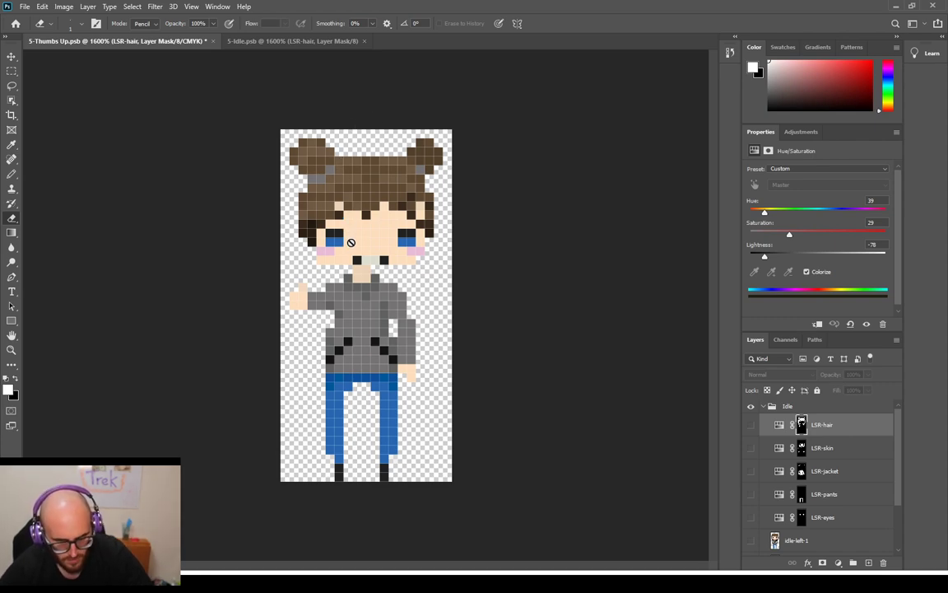
Erase the two hair buns on the idle-left-1 copy 2 layer, checking the head against the short-haired sprite in 5-Idle.psb
scroll(356, 249, "up", 1)
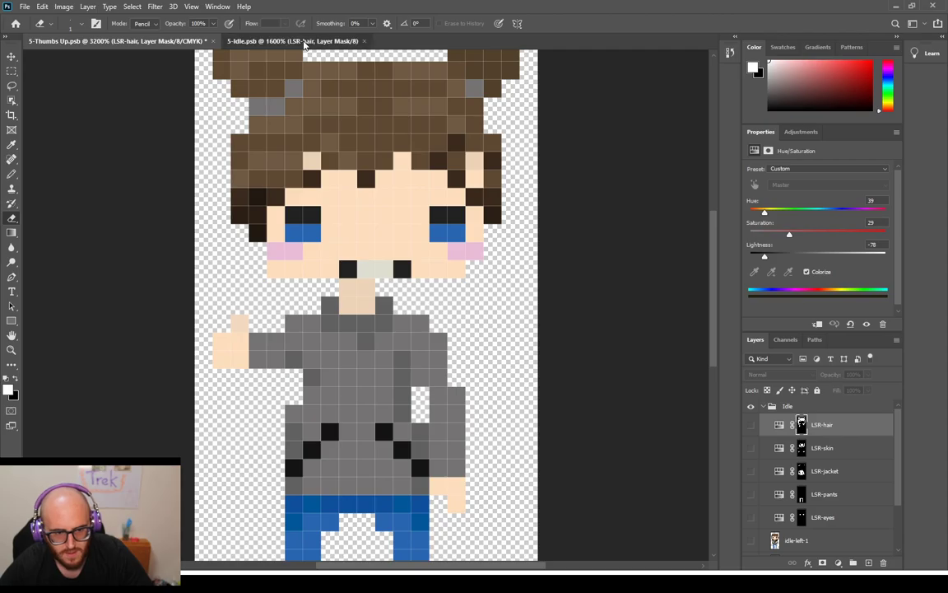
left_click(303, 41)
left_click(183, 42)
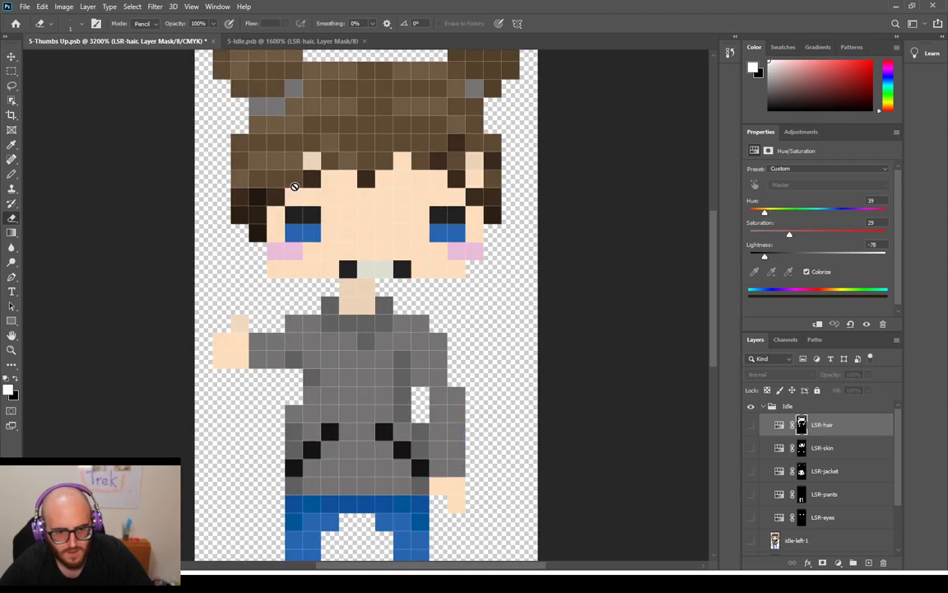
scroll(293, 187, "up", 5)
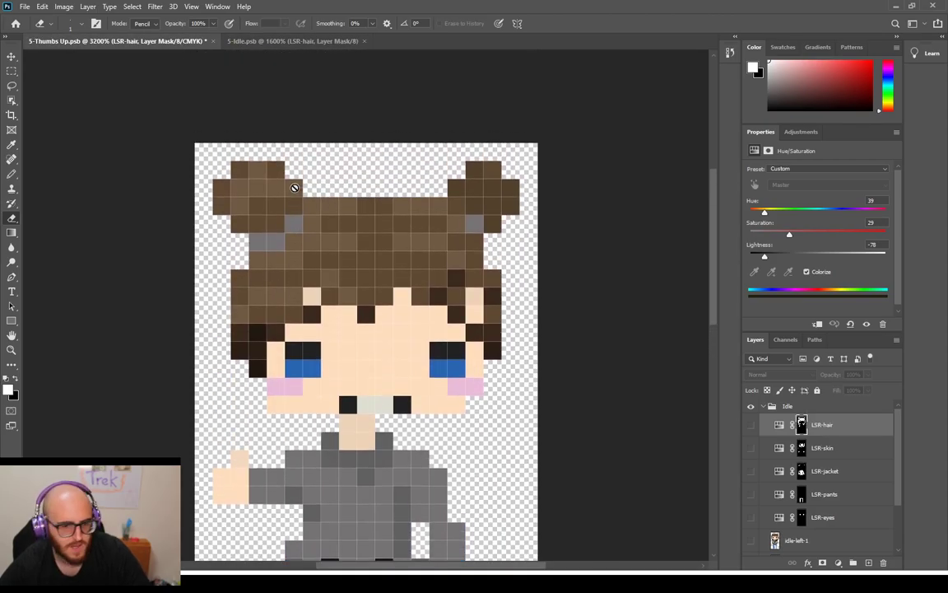
scroll(833, 490, "down", 3)
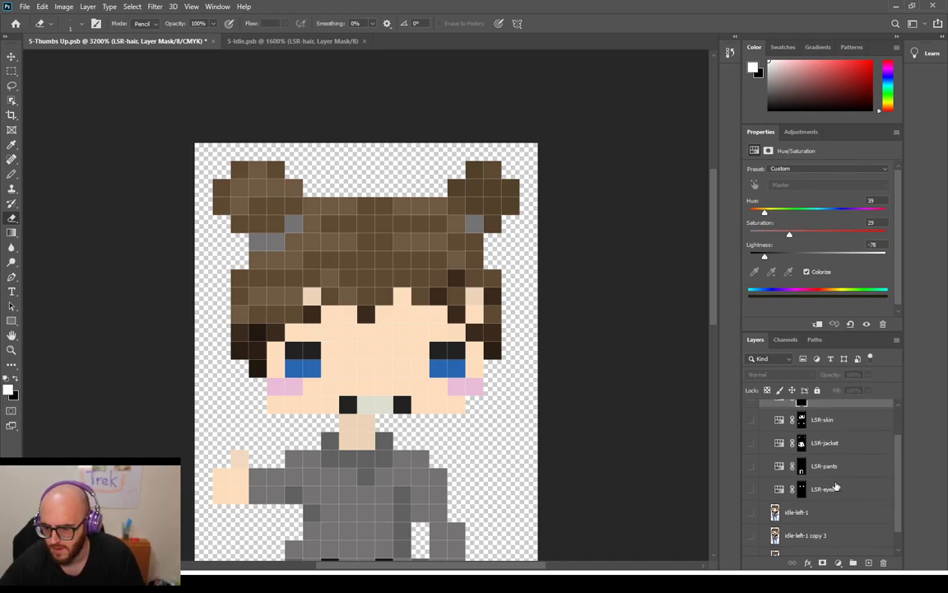
left_click(813, 527)
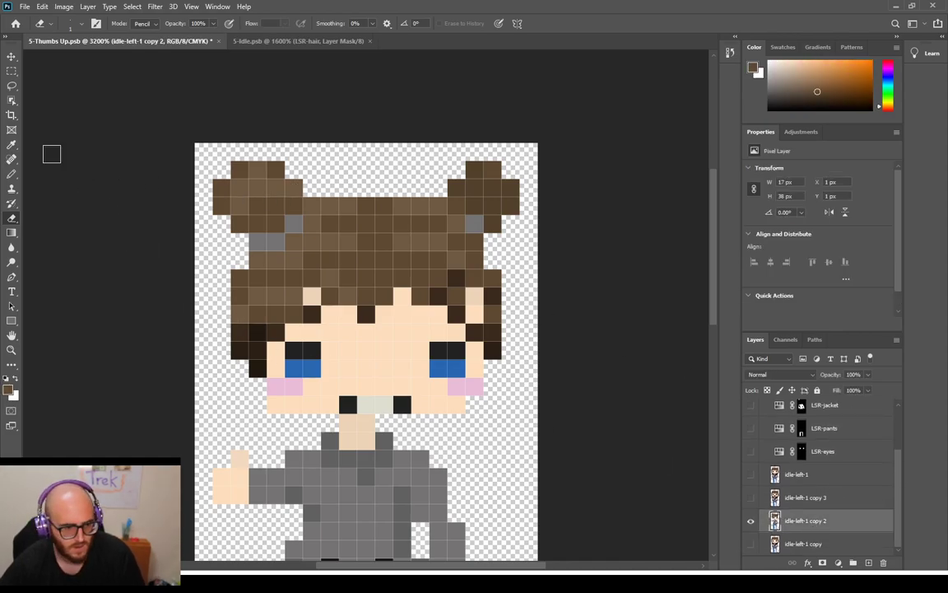
mouse_move(205, 184)
left_mouse_down()
mouse_move(285, 168)
mouse_move(216, 214)
mouse_move(255, 203)
mouse_move(246, 222)
mouse_move(284, 200)
mouse_move(255, 225)
mouse_move(307, 190)
left_mouse_up()
mouse_move(457, 188)
left_mouse_down()
mouse_move(501, 238)
mouse_move(510, 184)
mouse_move(475, 163)
mouse_move(493, 195)
left_mouse_up()
left_click(456, 206)
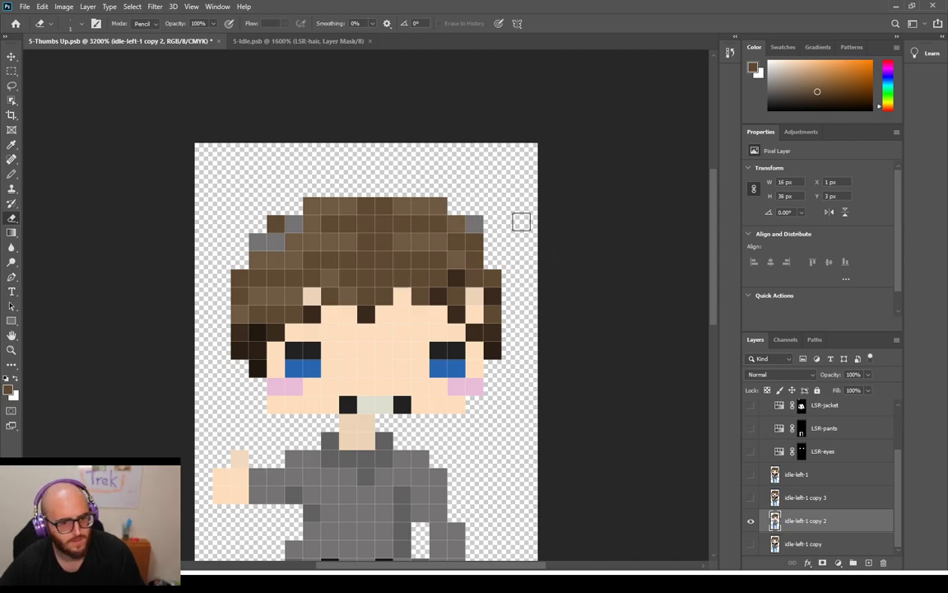
left_click(270, 42)
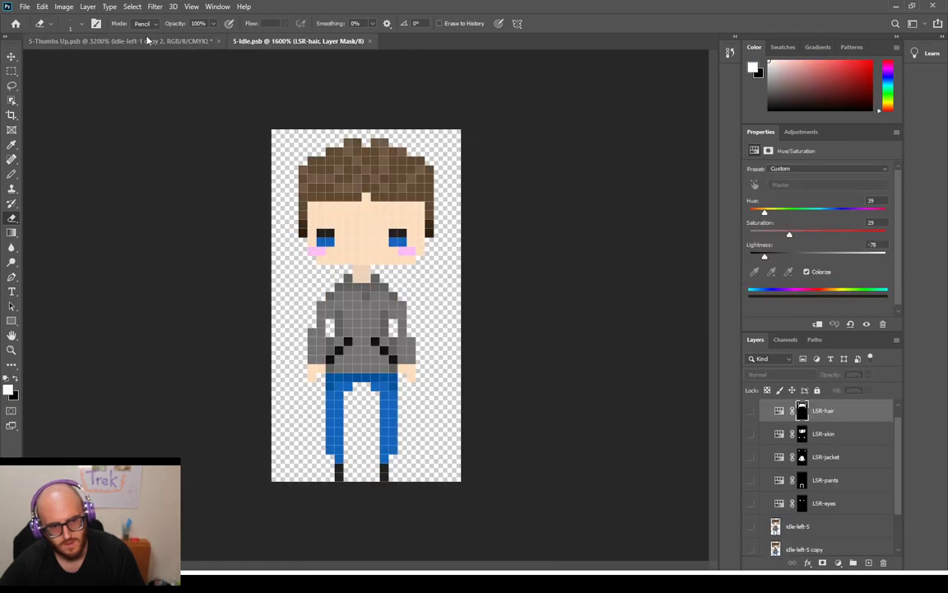
Compare the hair of the character in 5-Thumbs Up.psb with a close-up of the hairstyle in 5-Idle.psb
left_click(146, 41)
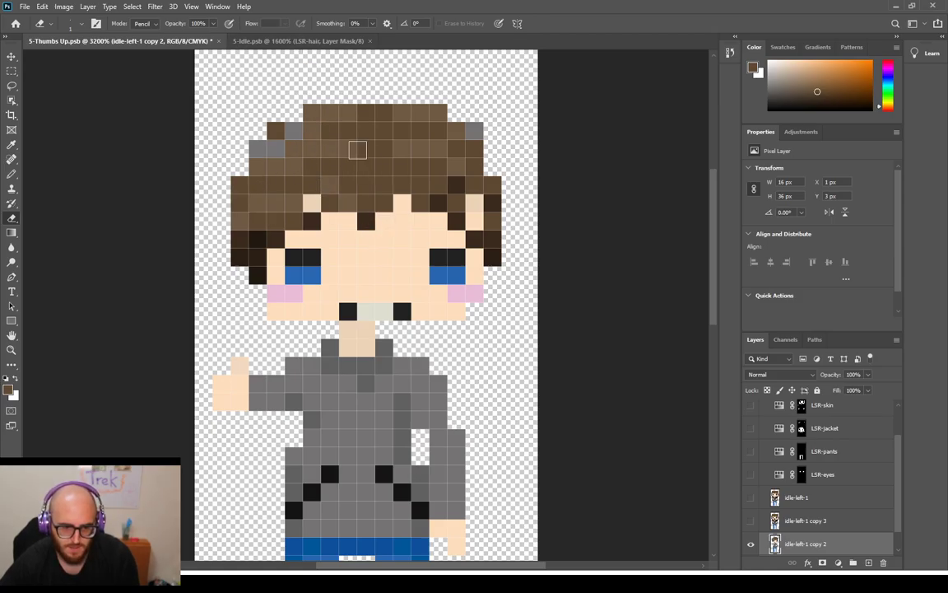
left_click(321, 39)
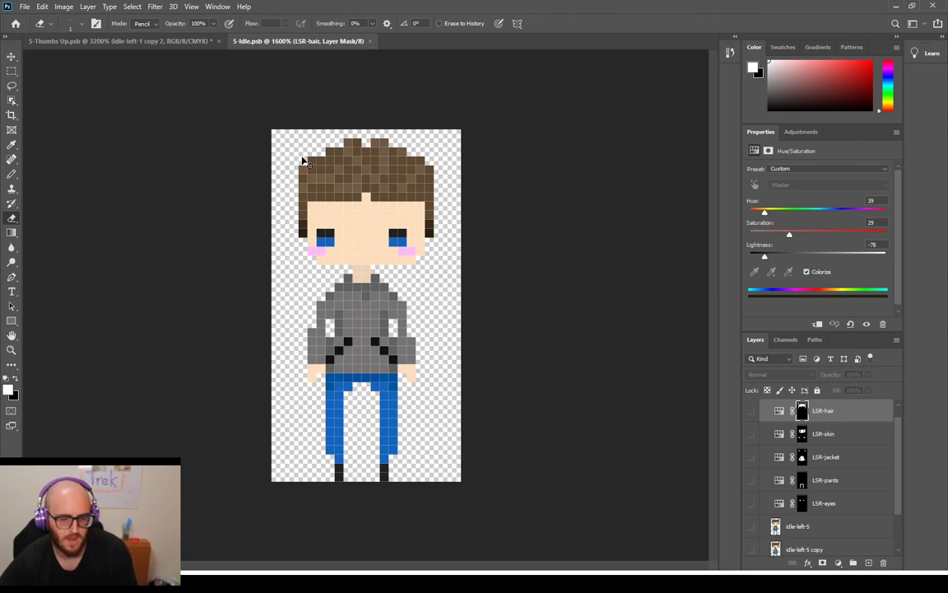
key("ctrl+plus")
scroll(338, 148, "up", 3)
scroll(363, 163, "up", 2)
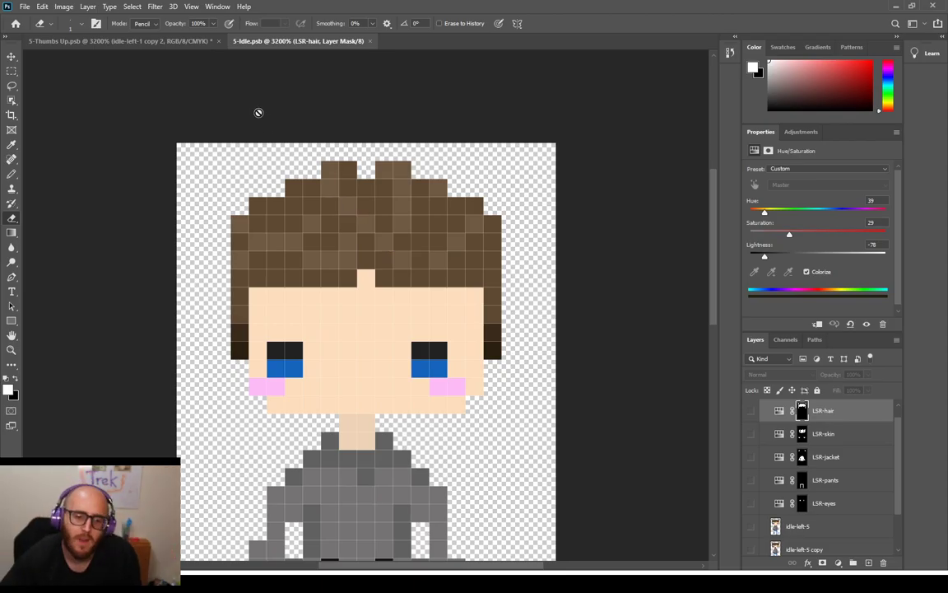
left_click(148, 42)
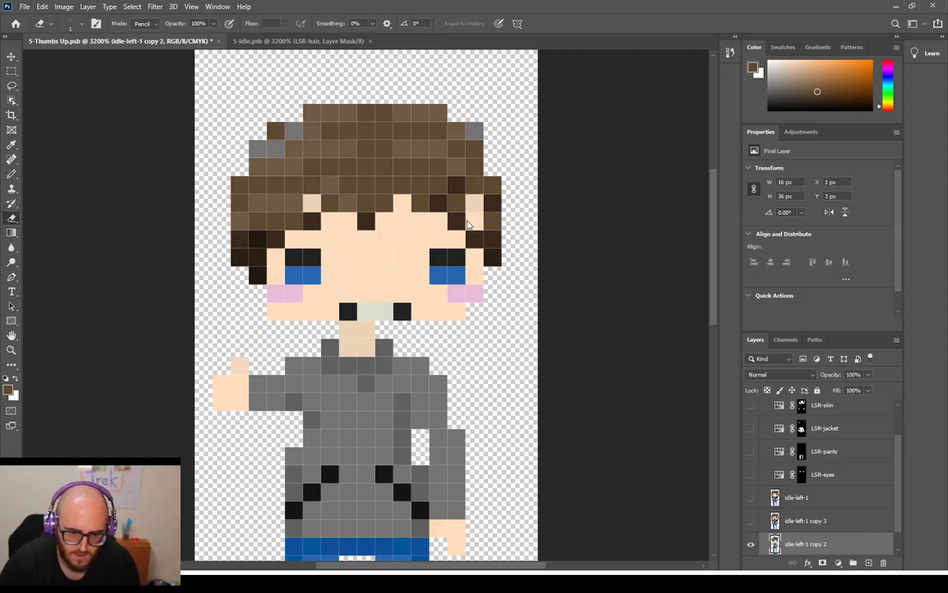
Paint sampled skin tone with the Pencil over the dark strands on the forehead's left and centre, opening a one-pixel parting in the fringe
scroll(827, 475, "down", 1)
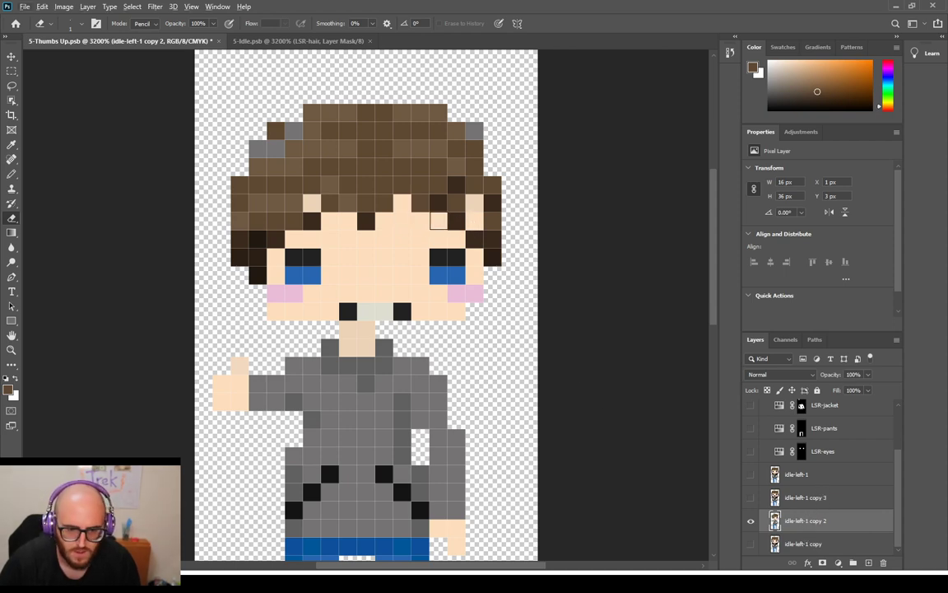
key("b")
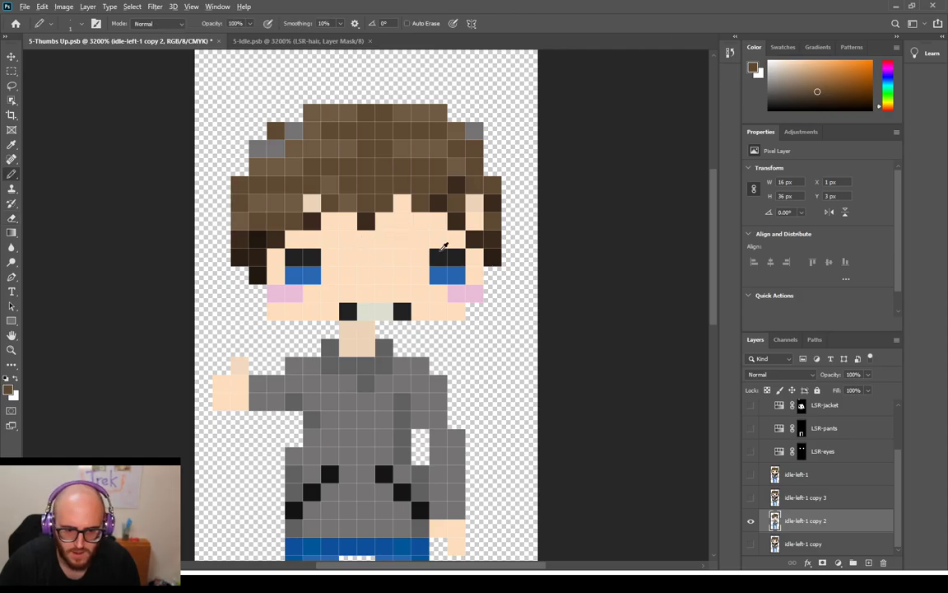
left_click(414, 239, "alt")
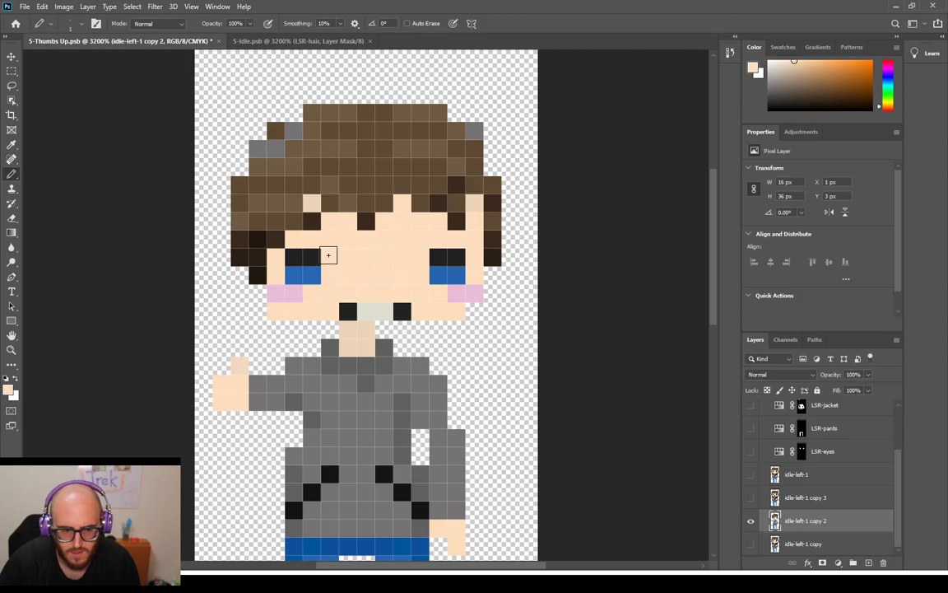
mouse_move(284, 227)
left_mouse_down()
mouse_move(296, 218)
mouse_move(366, 228)
left_mouse_up()
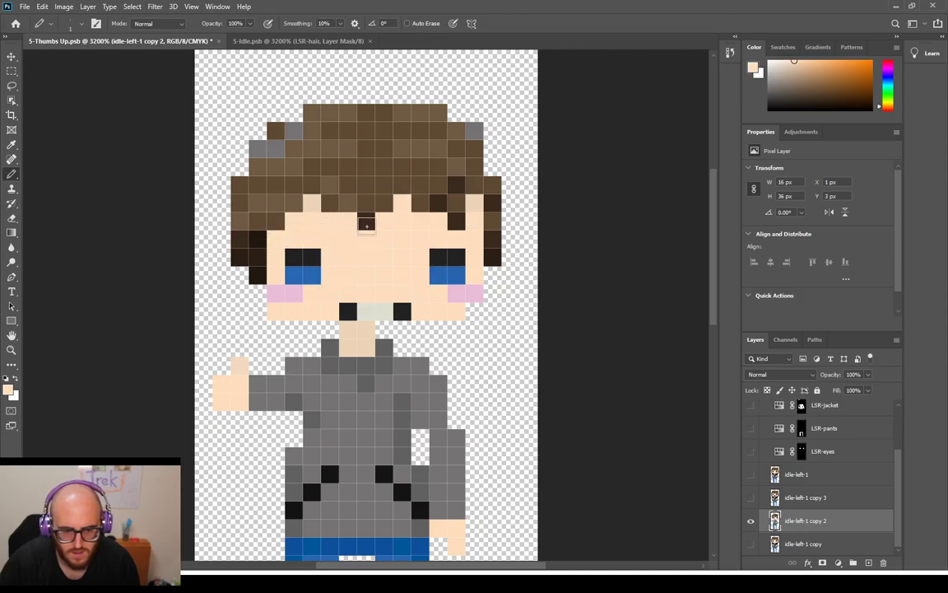
left_click(340, 41)
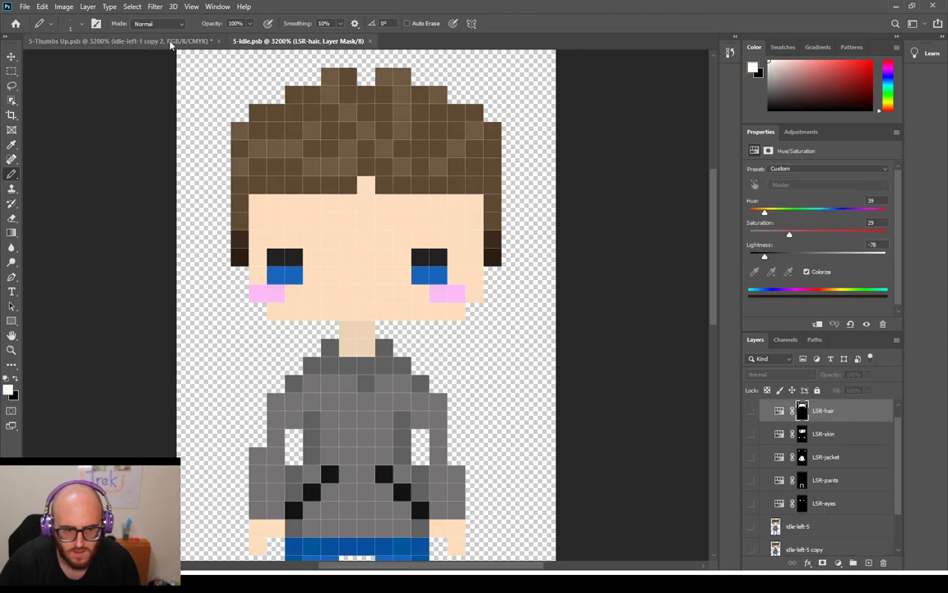
left_click(171, 41)
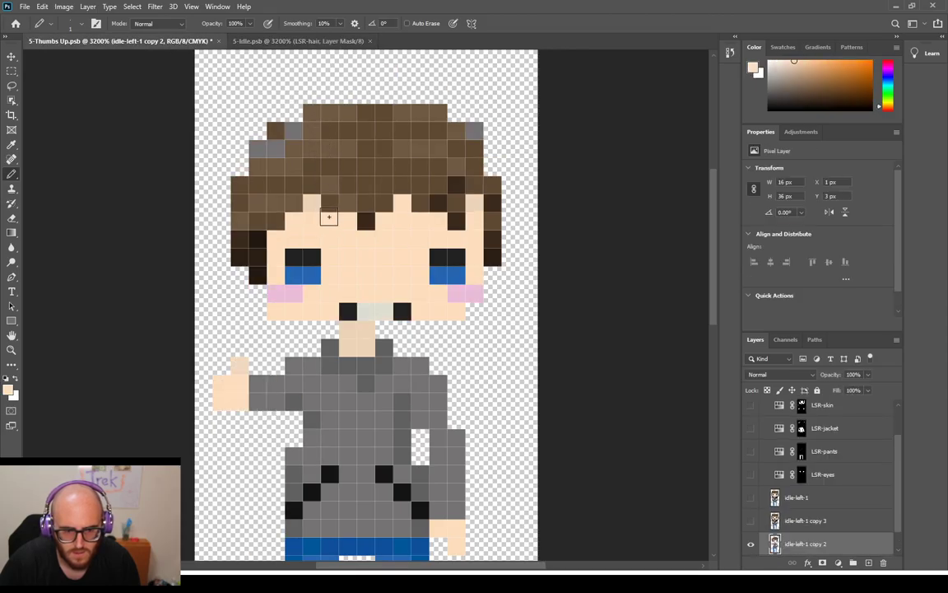
left_click_drag(366, 221, 366, 202)
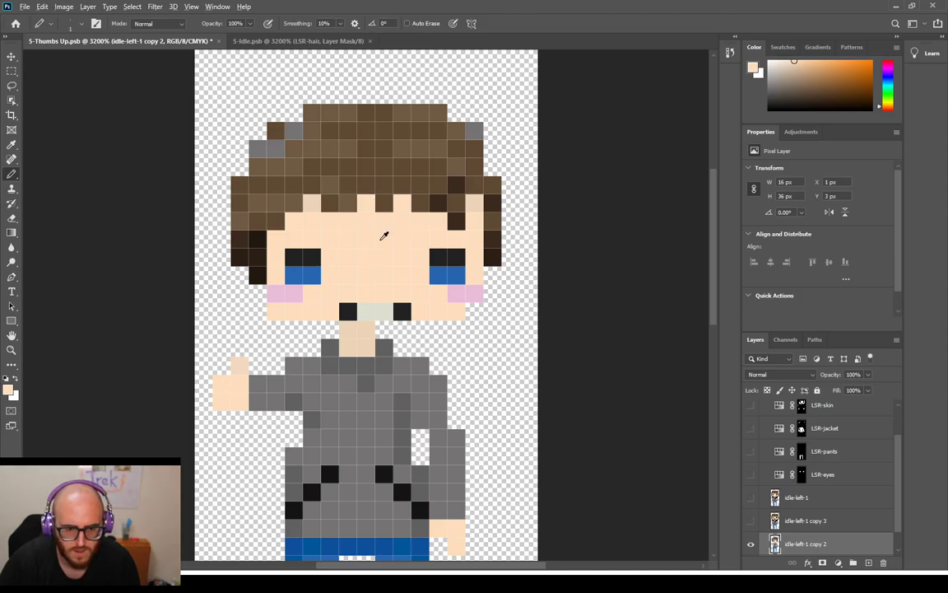
left_click(401, 202)
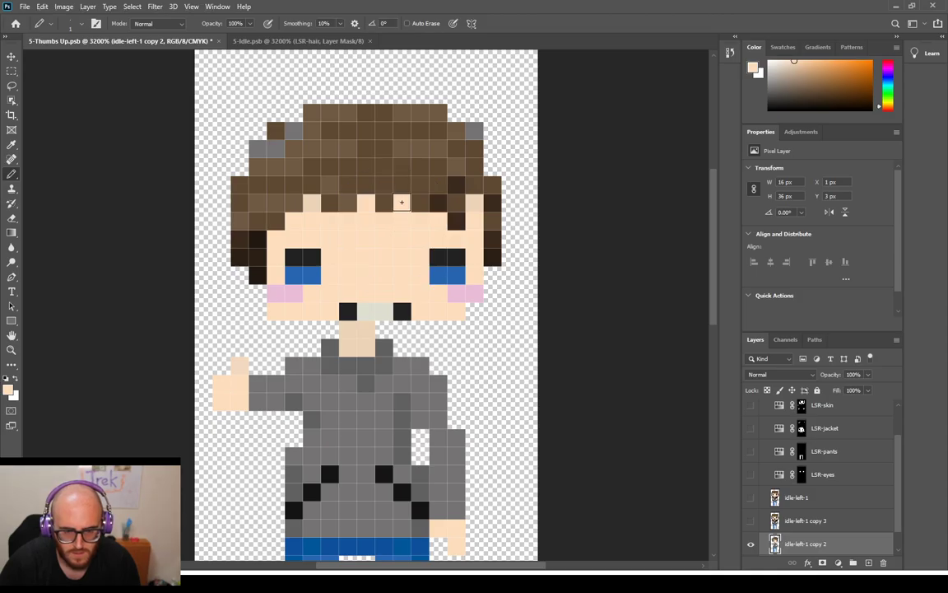
Fill the skin-coloured gaps in the fringe on both sides of the central parting with the sampled hair brown
left_click(376, 181, "alt")
left_click(312, 203)
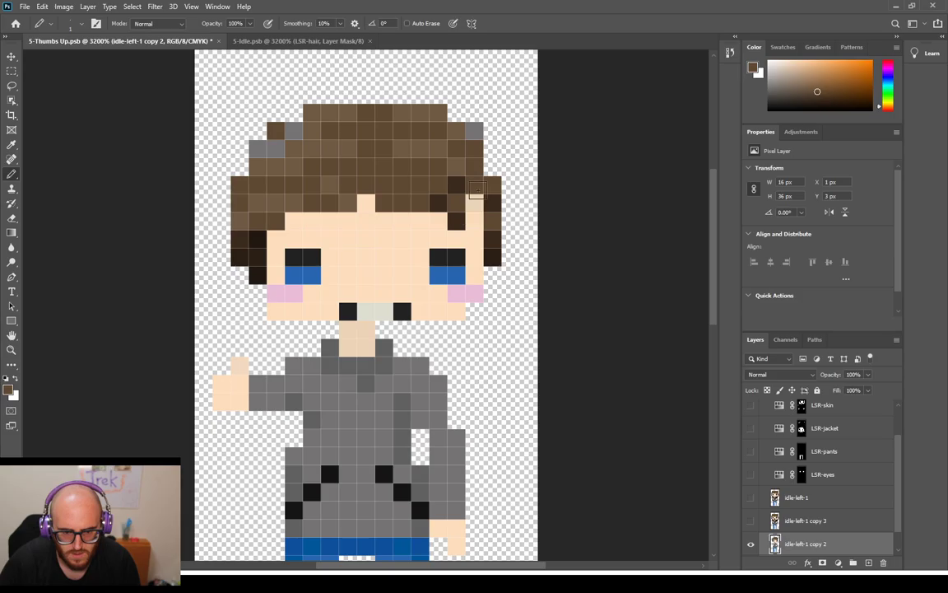
left_click(492, 198)
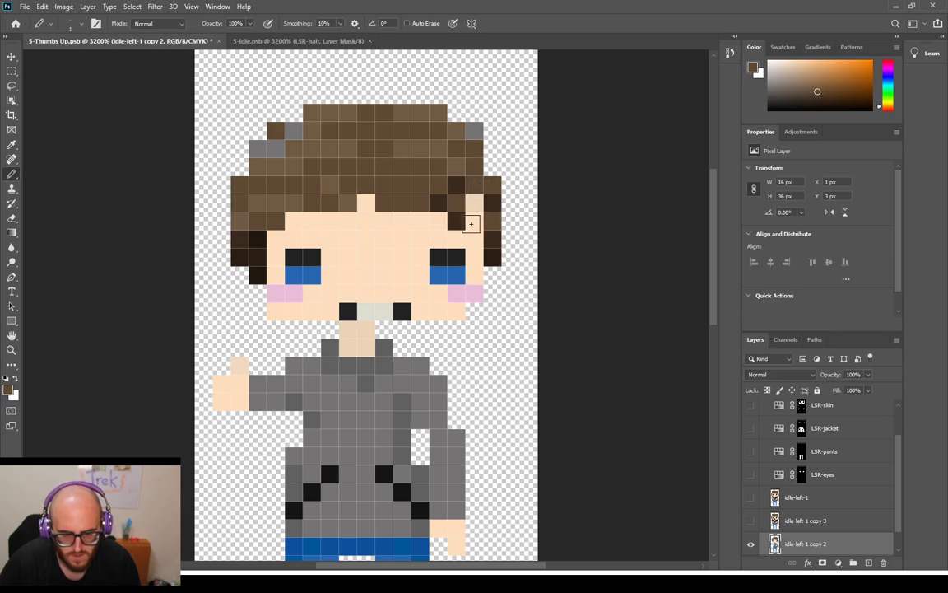
left_click(474, 202)
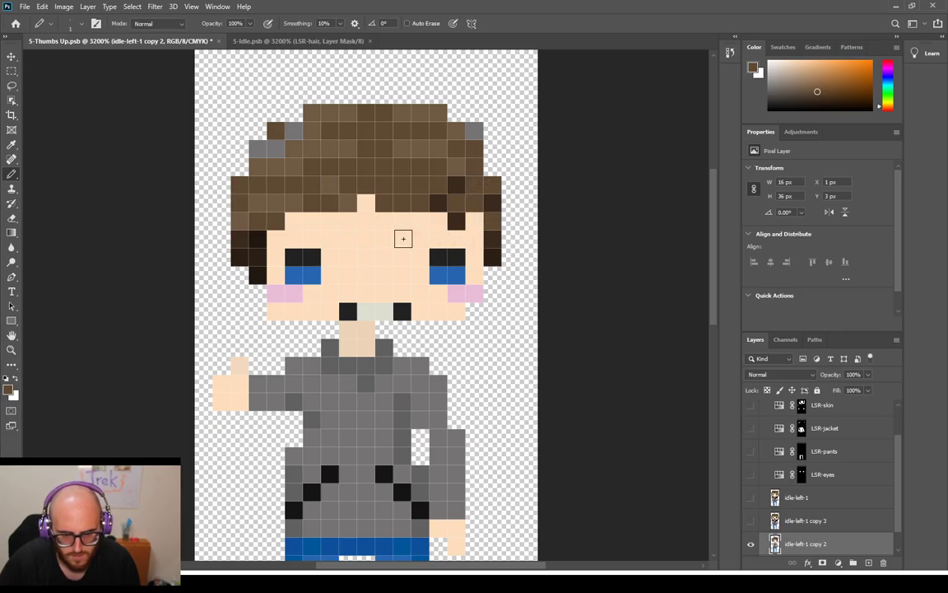
Check the hair texture in 5-Idle.psb and scatter darker brown pixels through the middle of the Thumbs Up hair
left_click(377, 238, "alt")
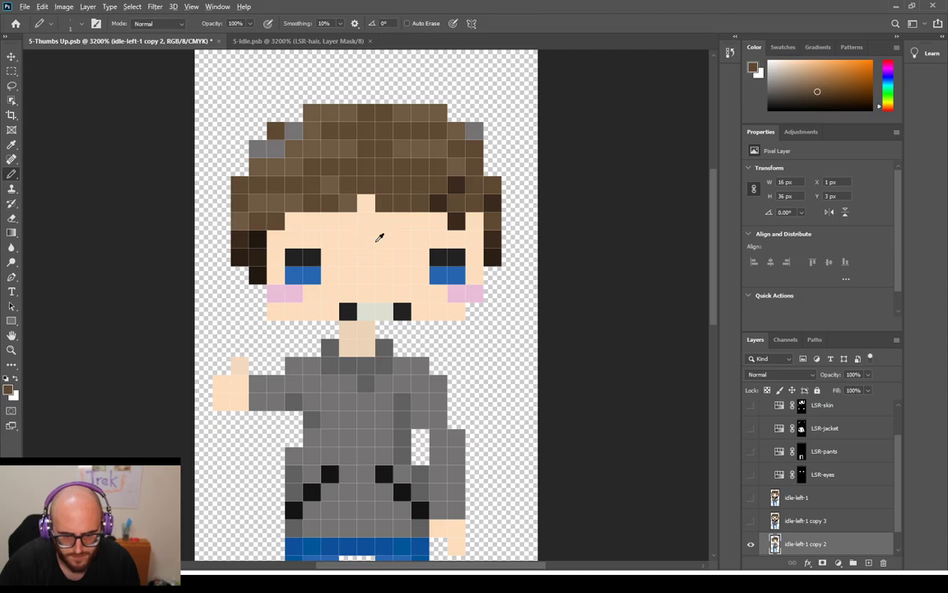
left_click(296, 41)
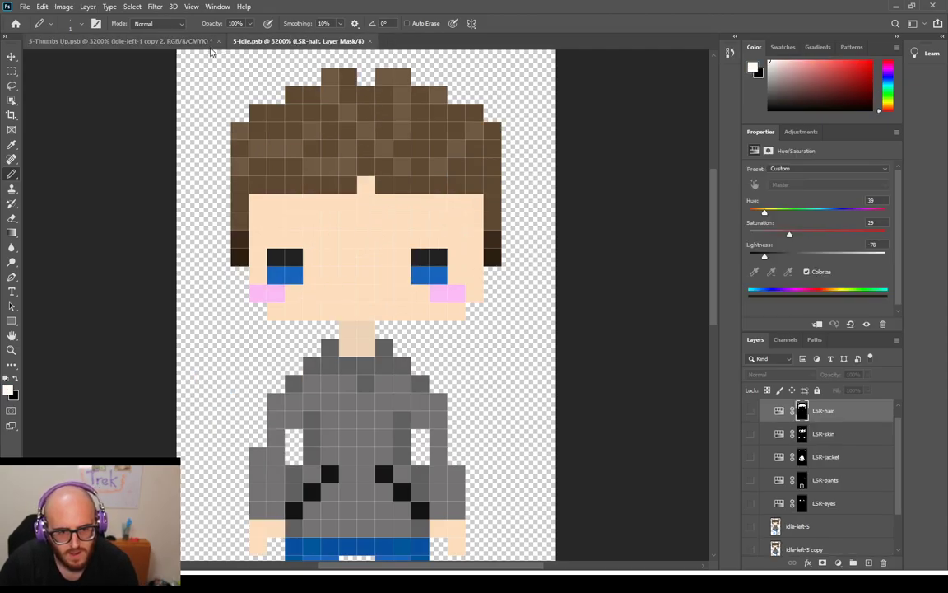
left_click(165, 41)
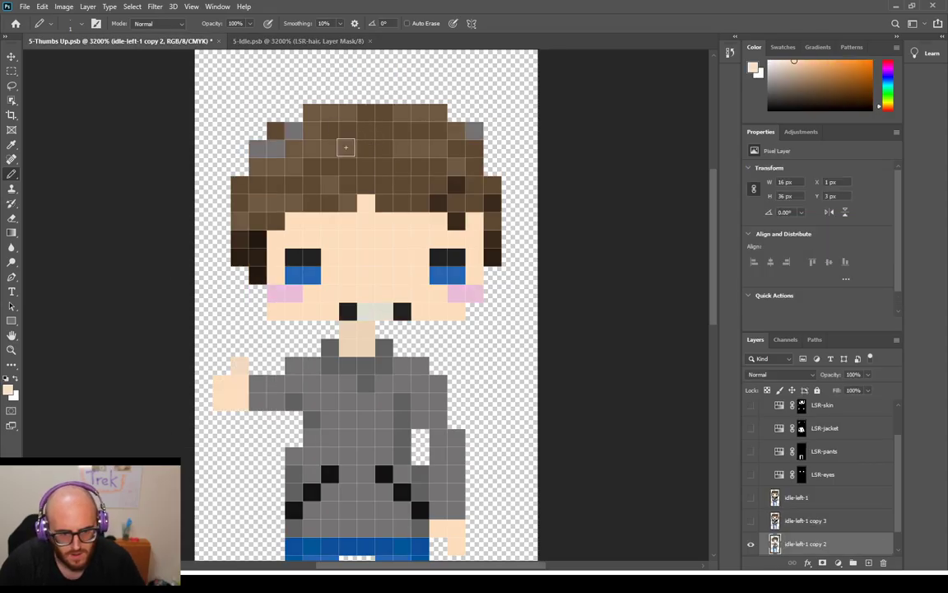
left_click(352, 135, "alt")
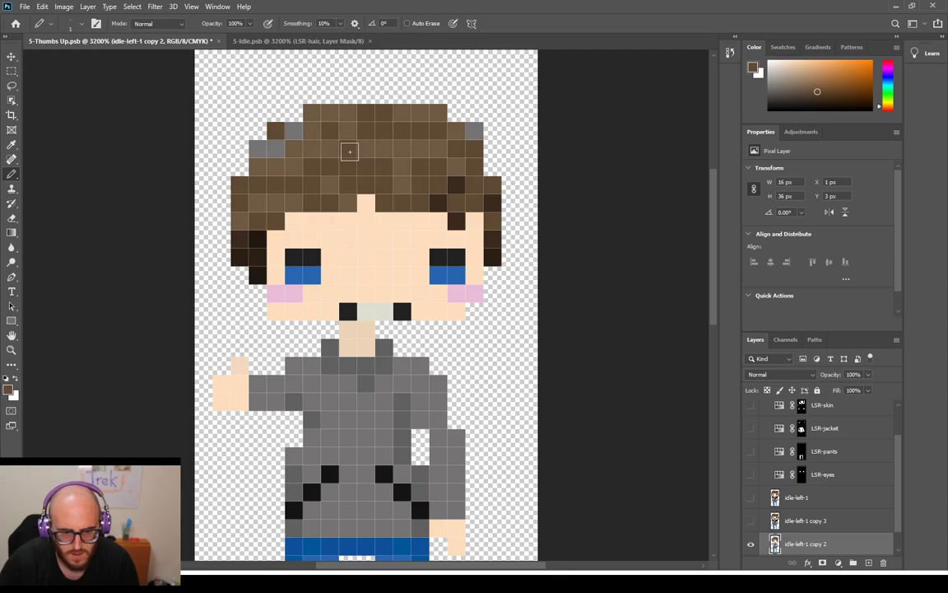
left_click(395, 147, "alt")
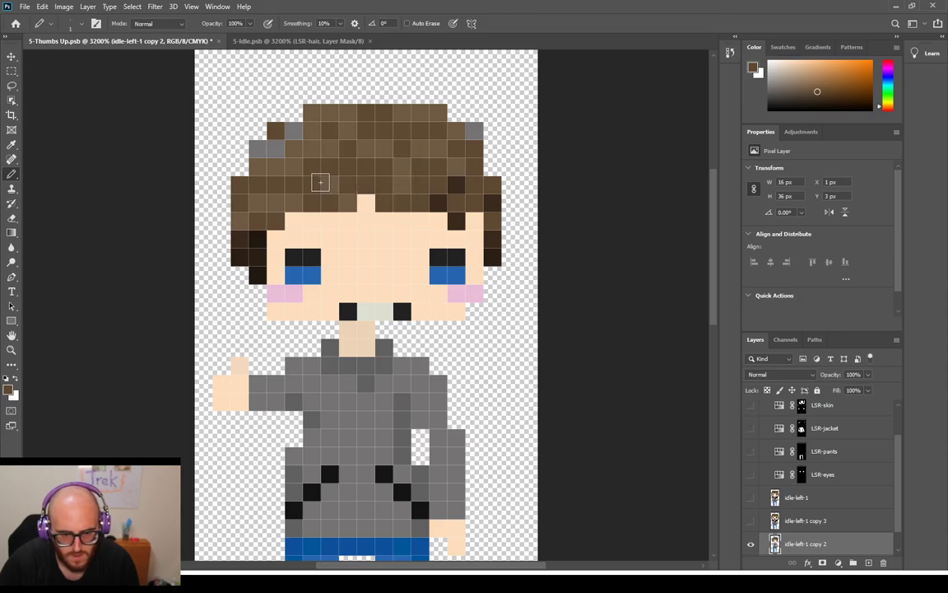
Alternate lighter and darker brown pixels across the crown of the Thumbs Up hair, using 5-Idle.psb as reference
left_click(312, 58)
left_click(304, 40)
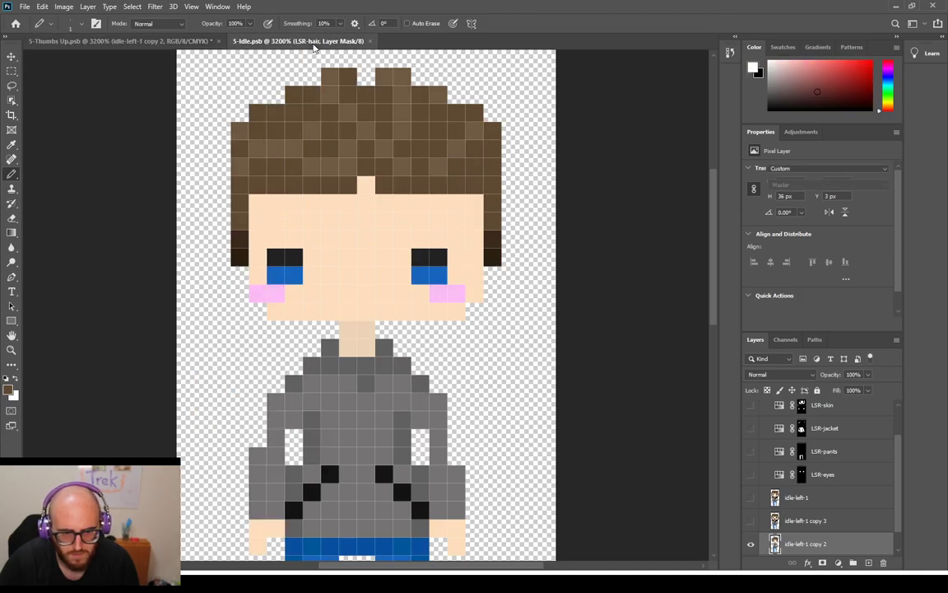
left_click(150, 41)
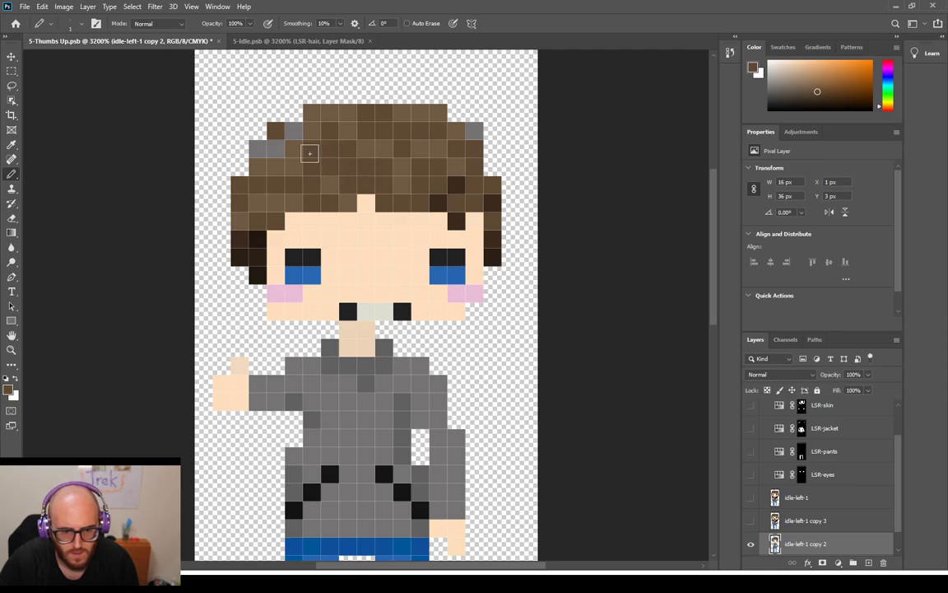
left_click(333, 179, "alt")
left_click(311, 110)
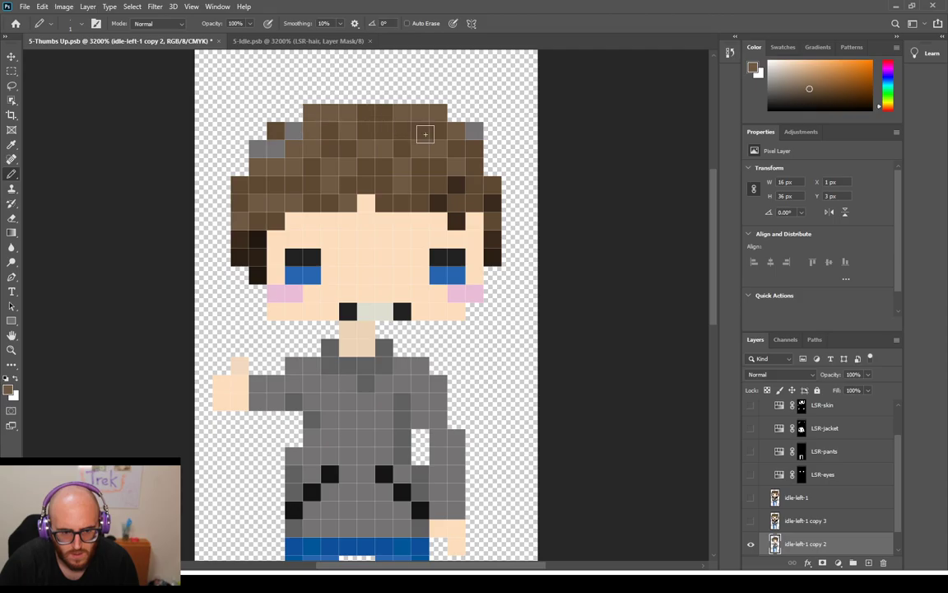
left_click(365, 113, "alt")
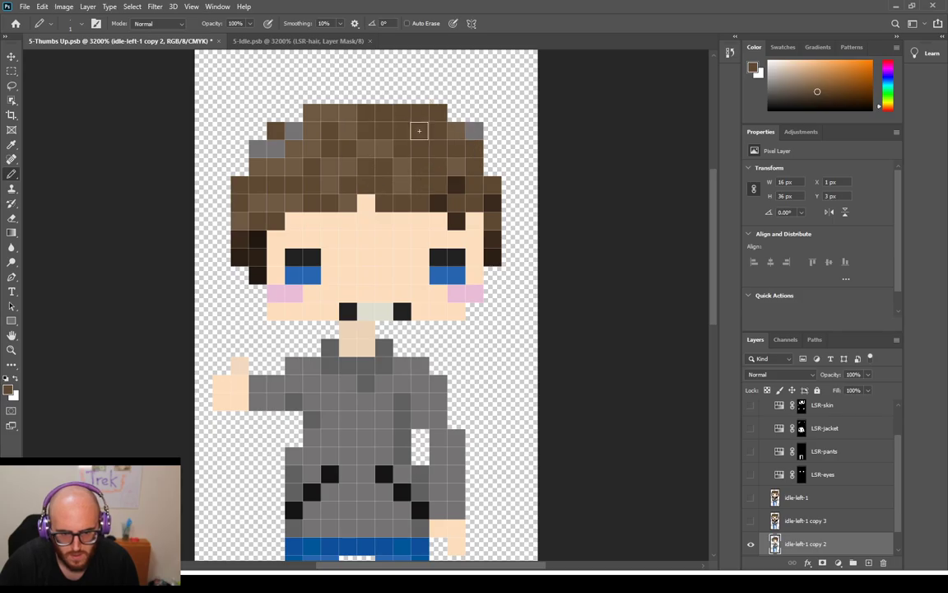
left_click(370, 110, "alt")
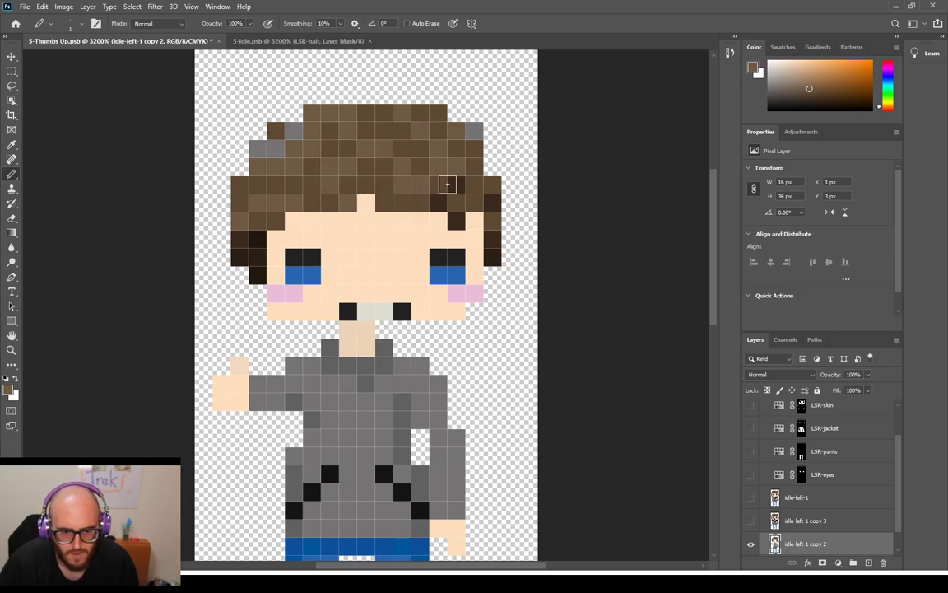
Replace the very dark pixels in the right part of the fringe with the sampled medium hair brown
left_click(475, 171, "alt")
left_click(456, 184)
left_click(439, 202)
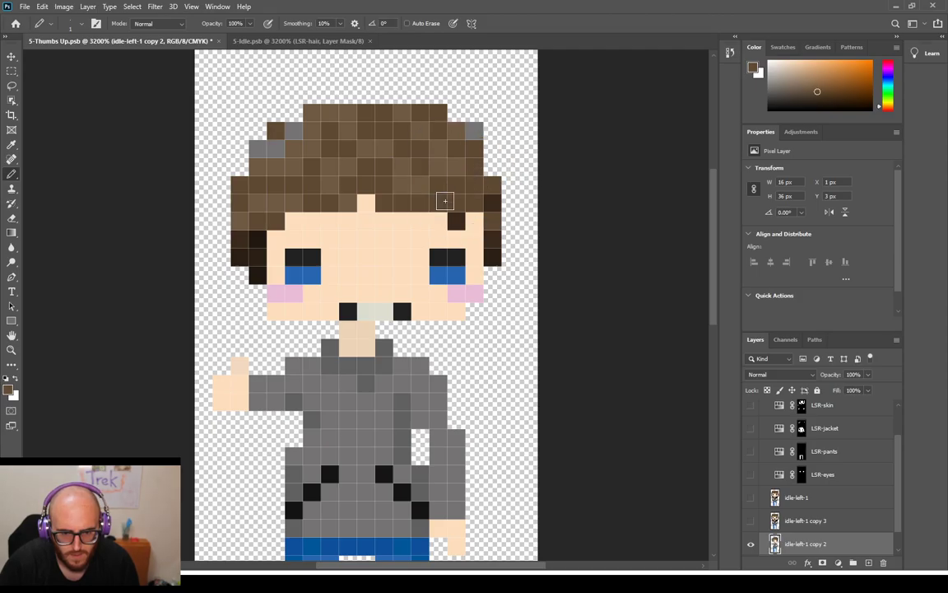
left_click(493, 198, "alt")
left_click(438, 182)
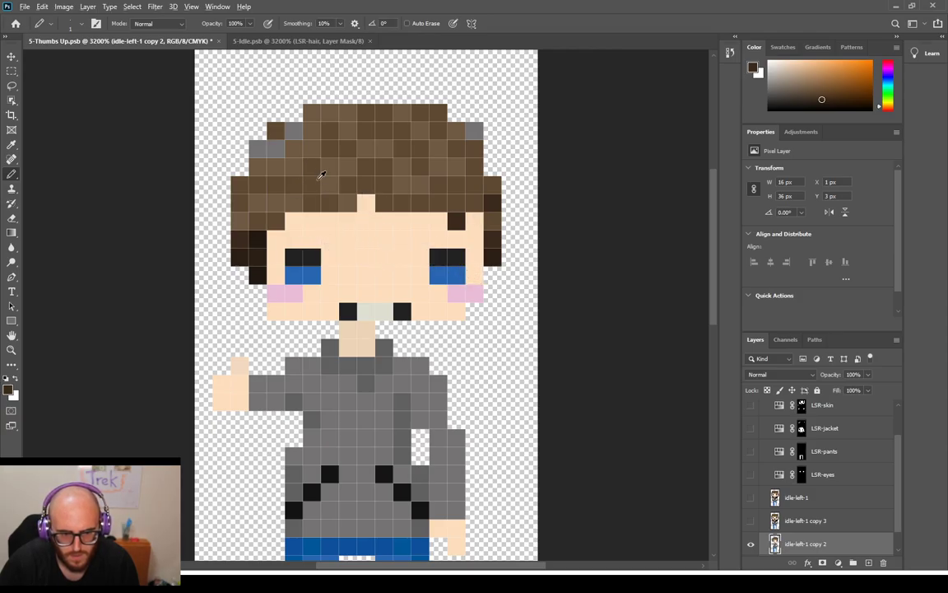
Recolour the grey pixels on the upper left and upper right edges of the hair with hair browns
mouse_move(274, 148)
left_mouse_down()
mouse_move(245, 136)
mouse_move(258, 116)
mouse_move(294, 130)
left_mouse_up()
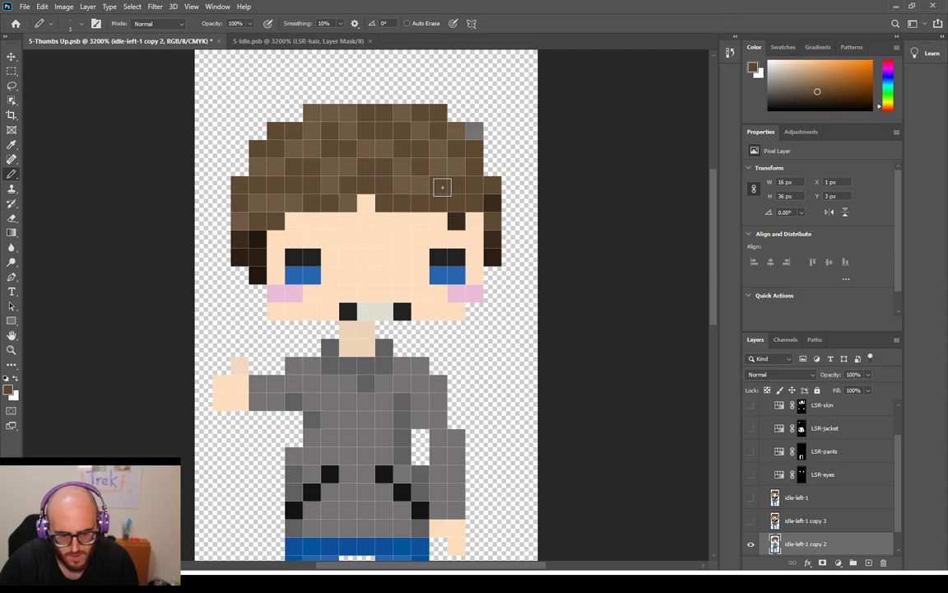
left_click(476, 132)
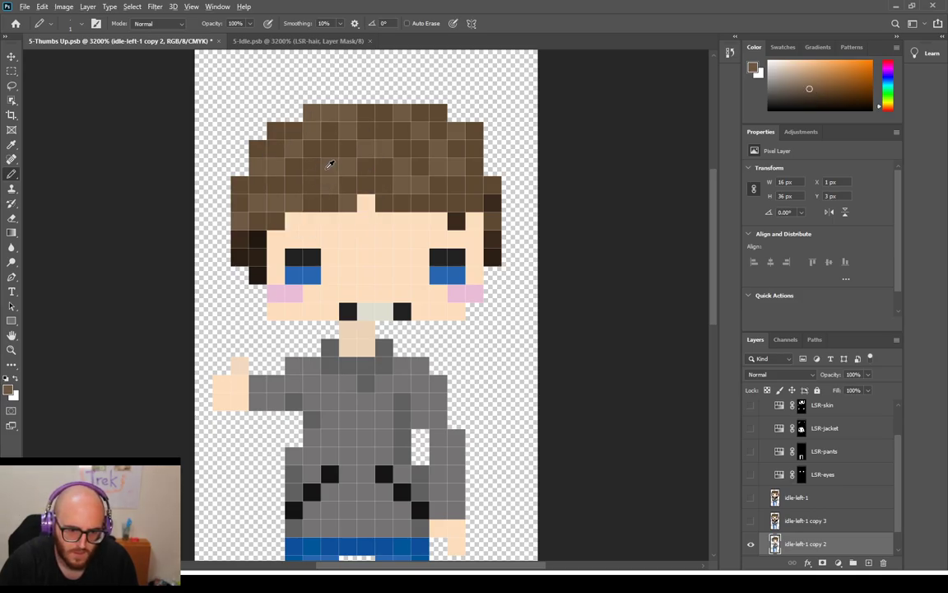
left_click(325, 155, "alt")
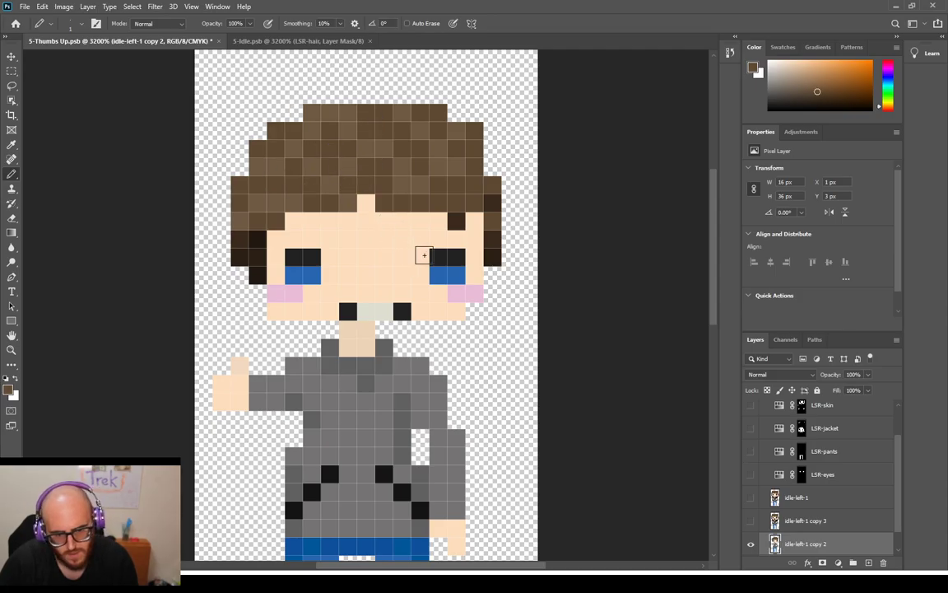
Examine the whole Thumbs Up sprite and compare its reworked hair with the 5-Idle.psb sprite
key("ctrl+minus")
key("ctrl+minus")
key("ctrl+minus")
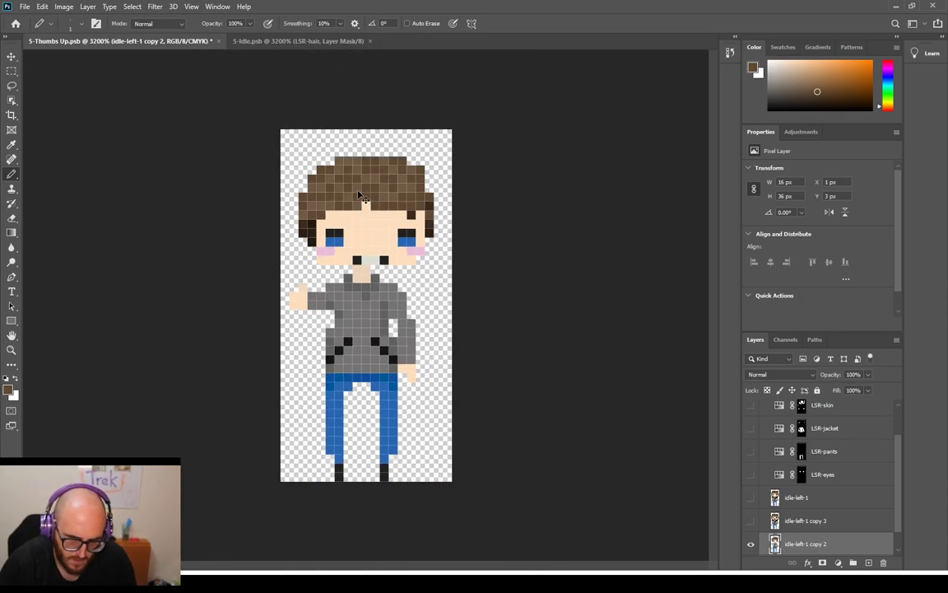
key("ctrl+plus")
left_click(300, 36)
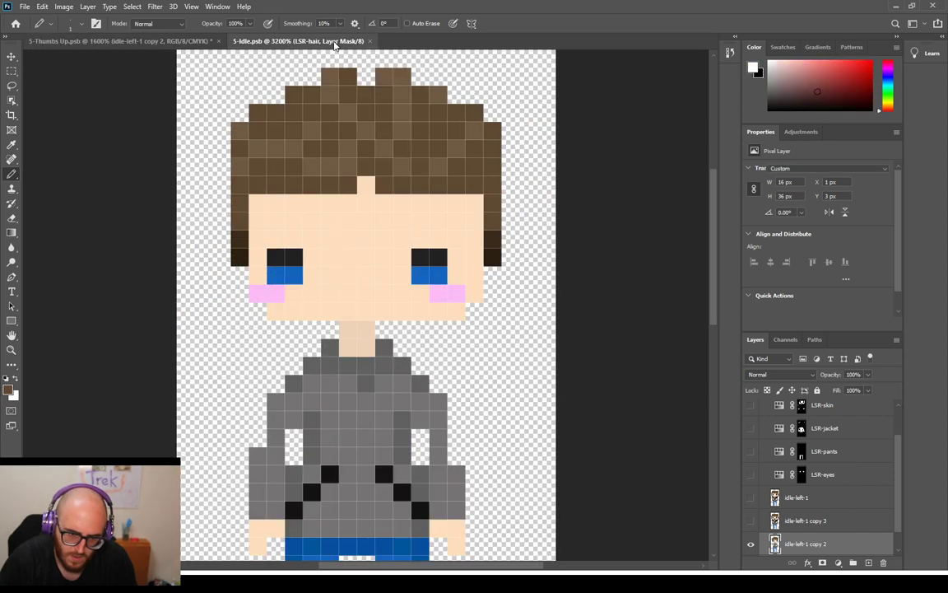
left_click(170, 41)
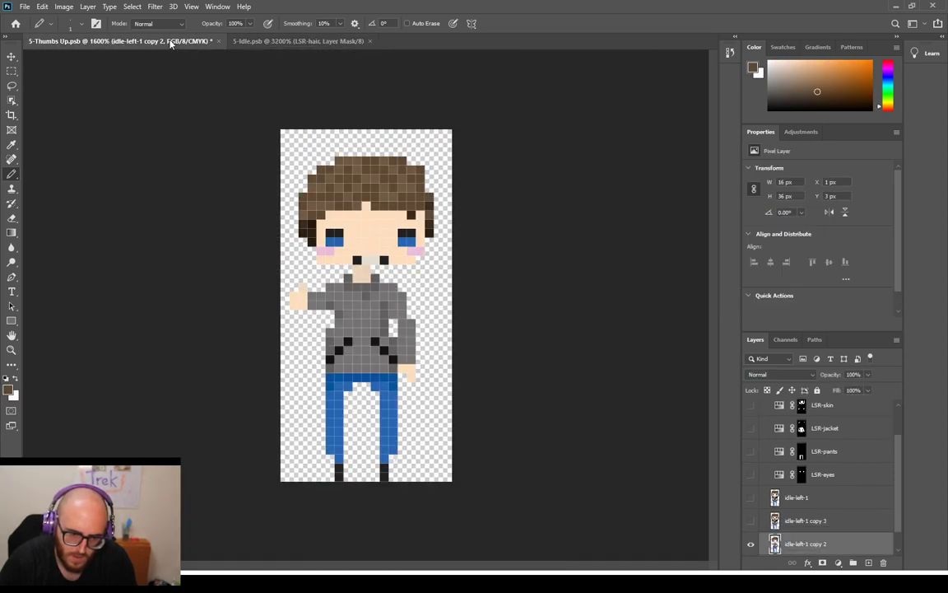
left_click(236, 39)
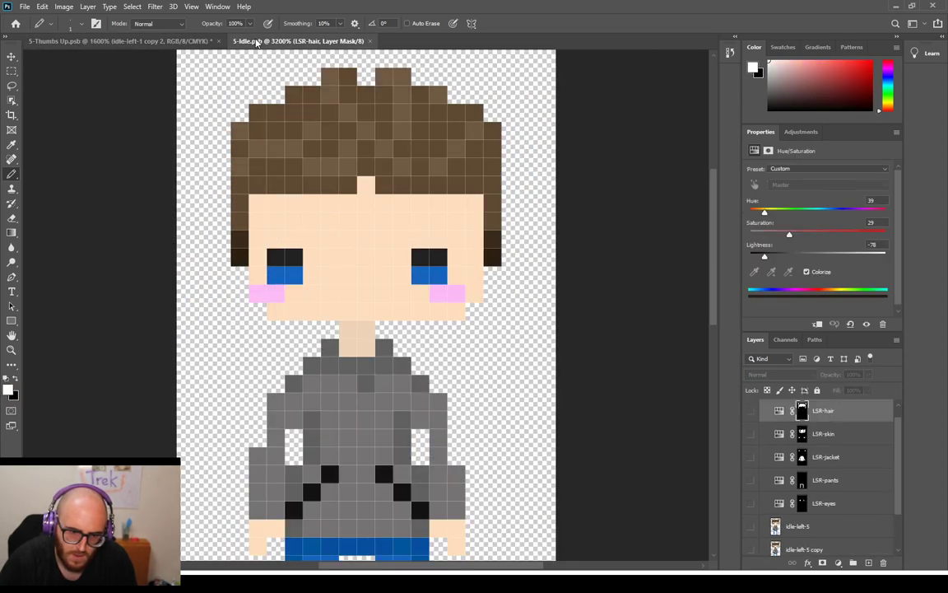
left_click(202, 42)
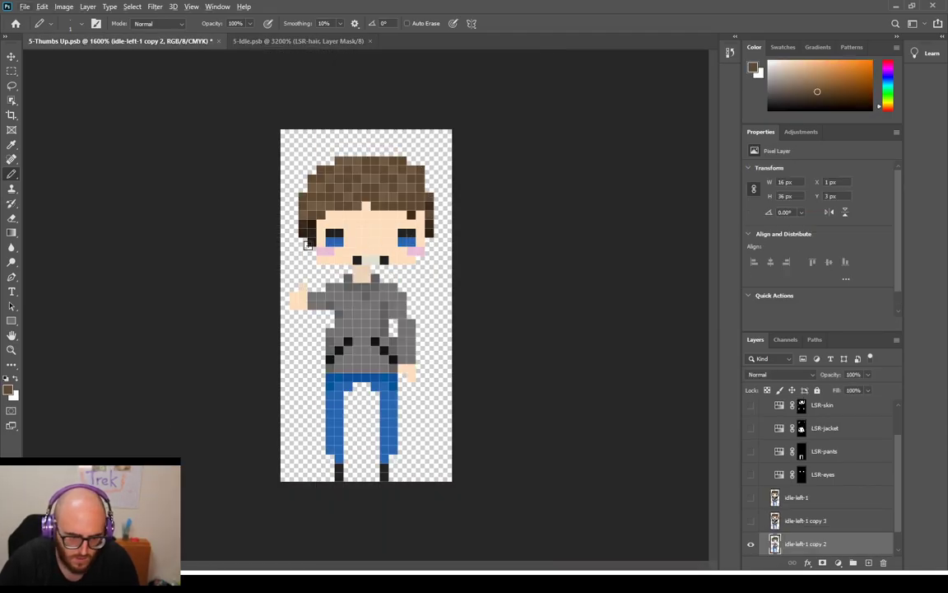
Erase the outermost column of hair pixels on the left side of the Thumbs Up head, checking against 5-Idle.psb
key("e")
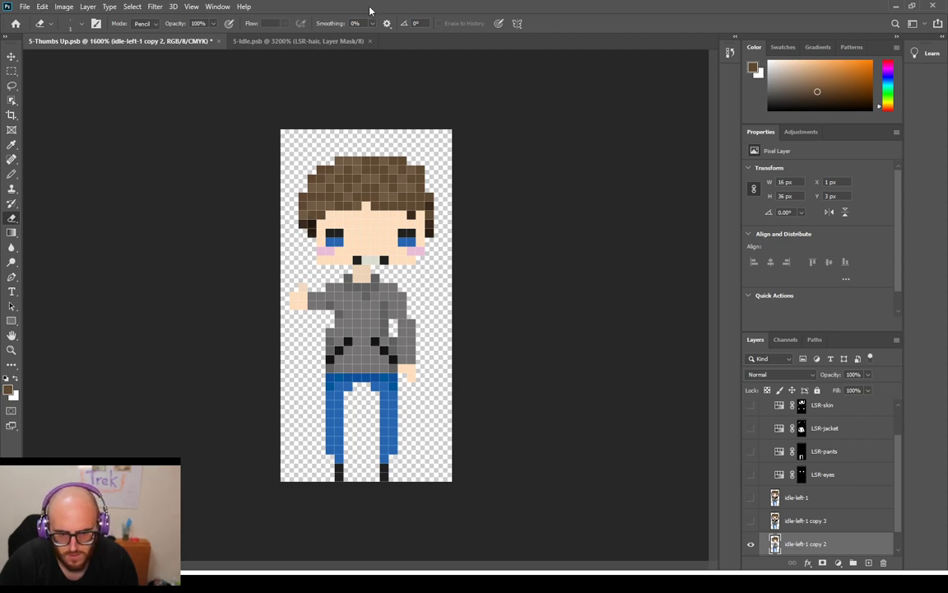
left_click(257, 42)
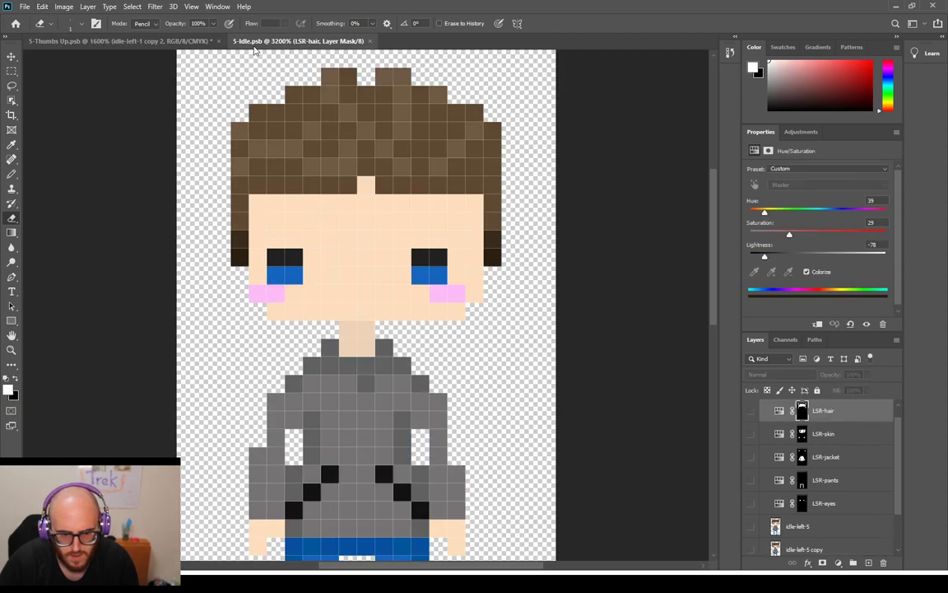
left_click(120, 41)
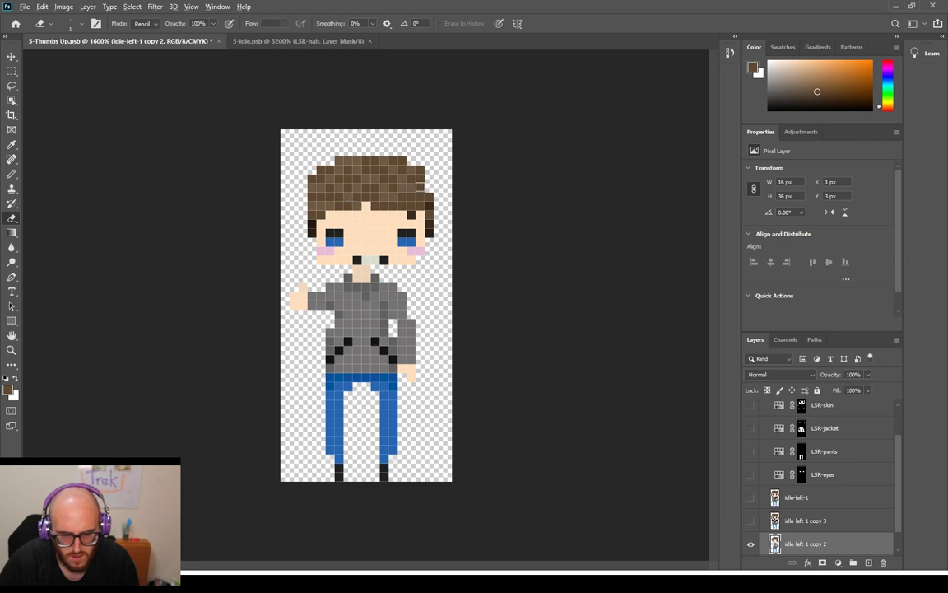
left_click(284, 41)
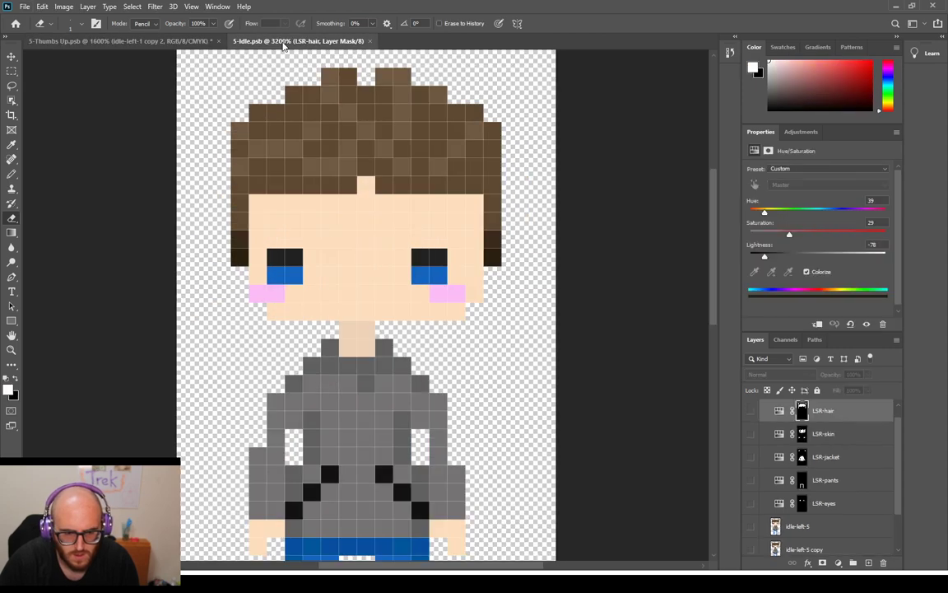
left_click(153, 41)
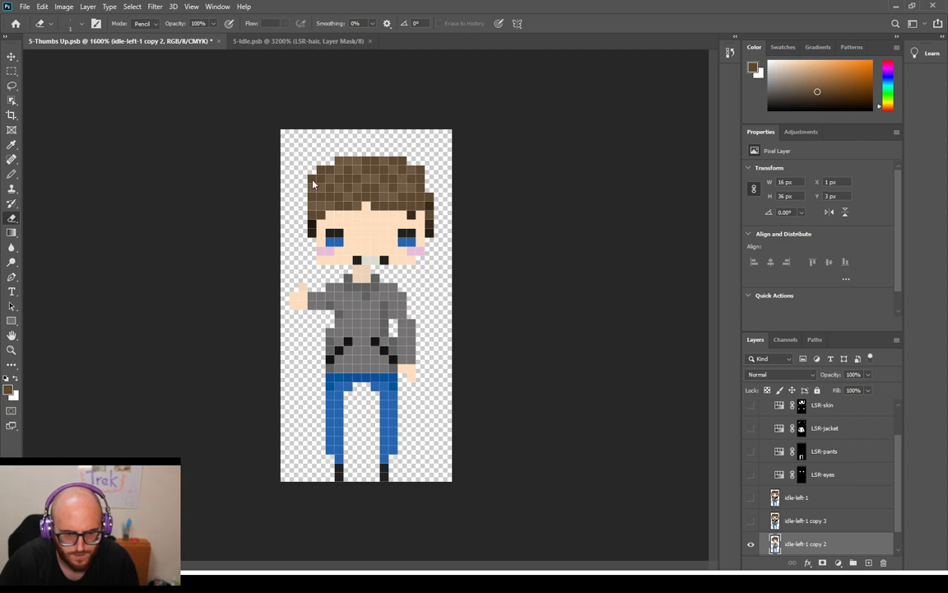
Draw two brown tufts, each two pixels wide, on top of the Thumbs Up hair, using 5-Idle.psb as reference
key("b")
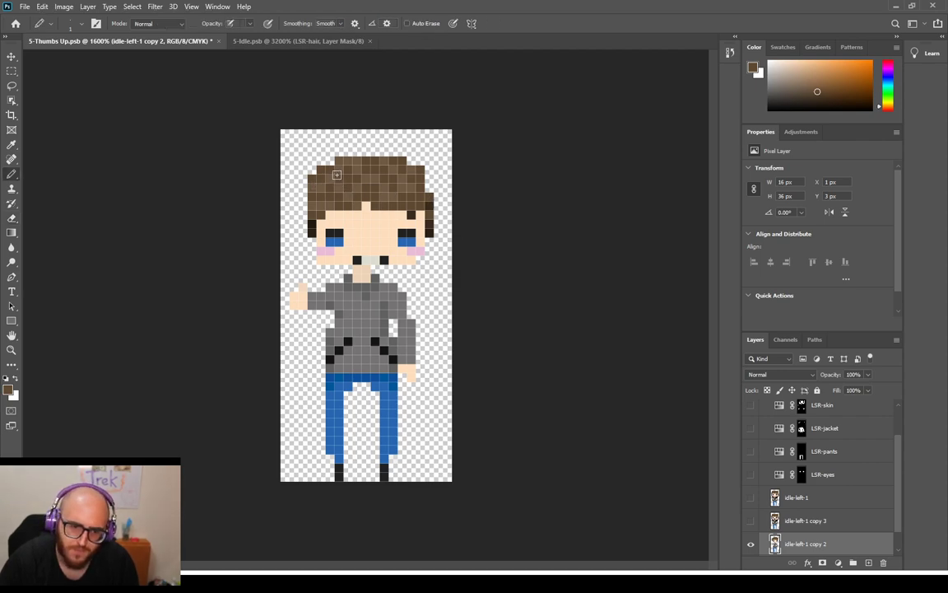
key("ctrl+plus")
key("ctrl+plus")
scroll(352, 161, "up", 5)
scroll(352, 161, "up", 3)
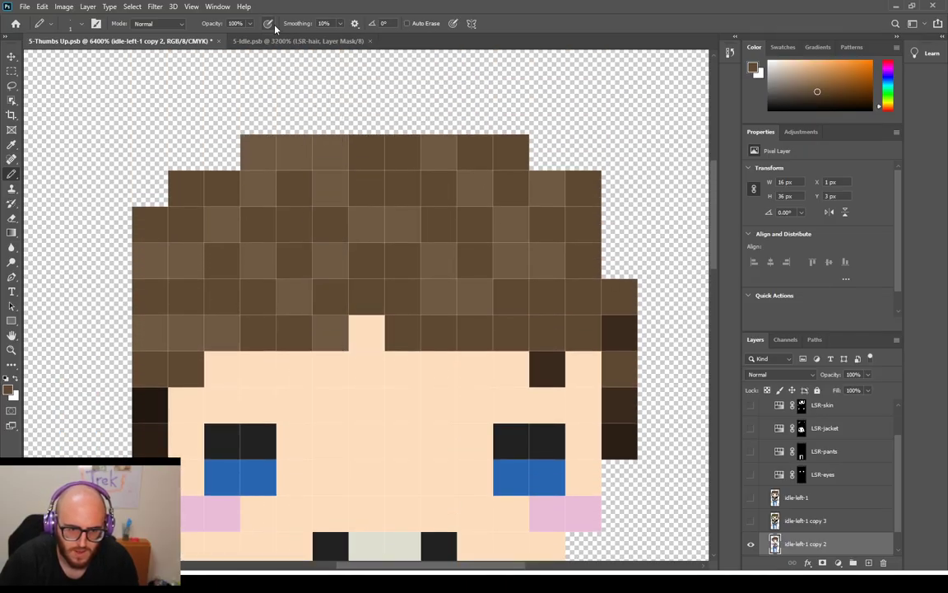
left_click(305, 40)
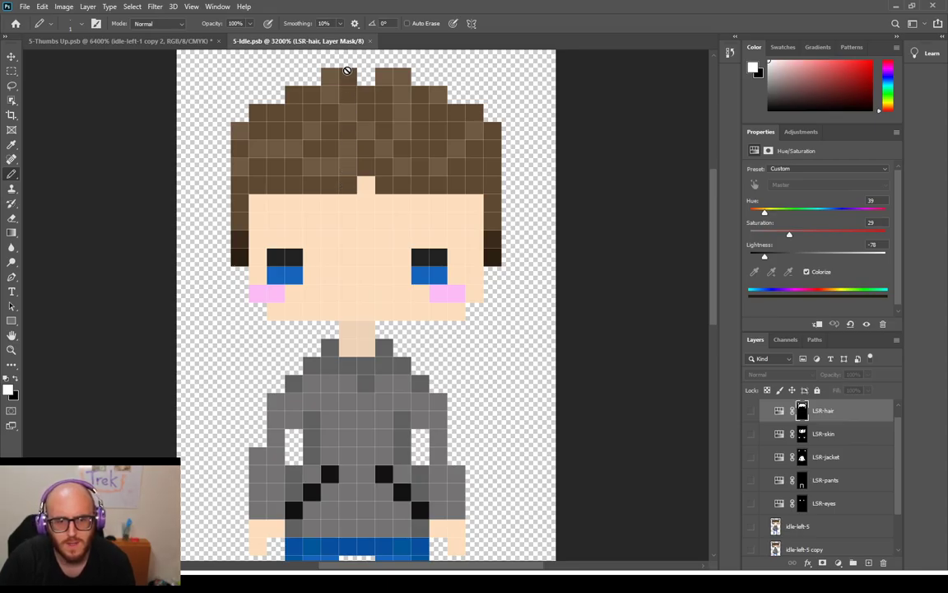
left_click(140, 41)
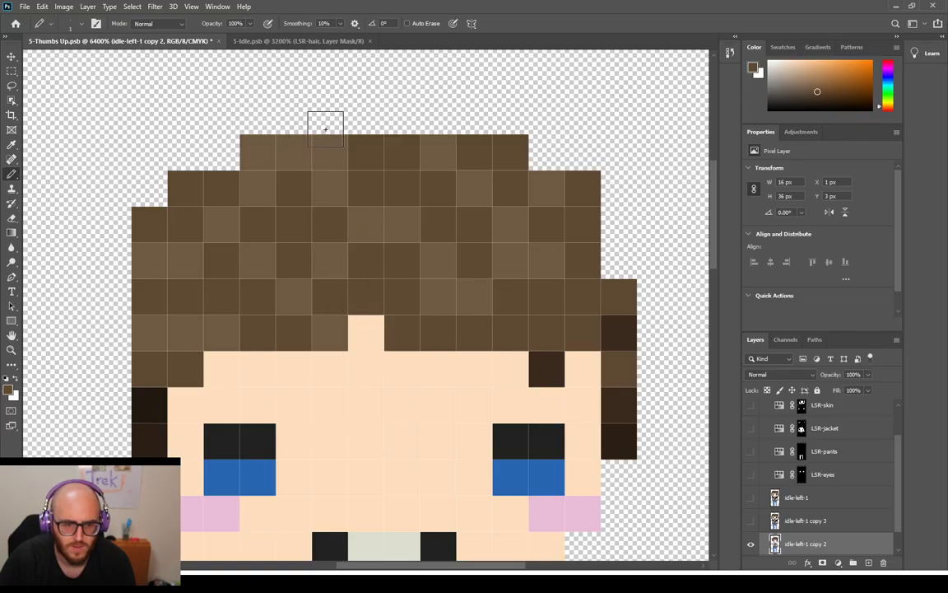
left_click(328, 119)
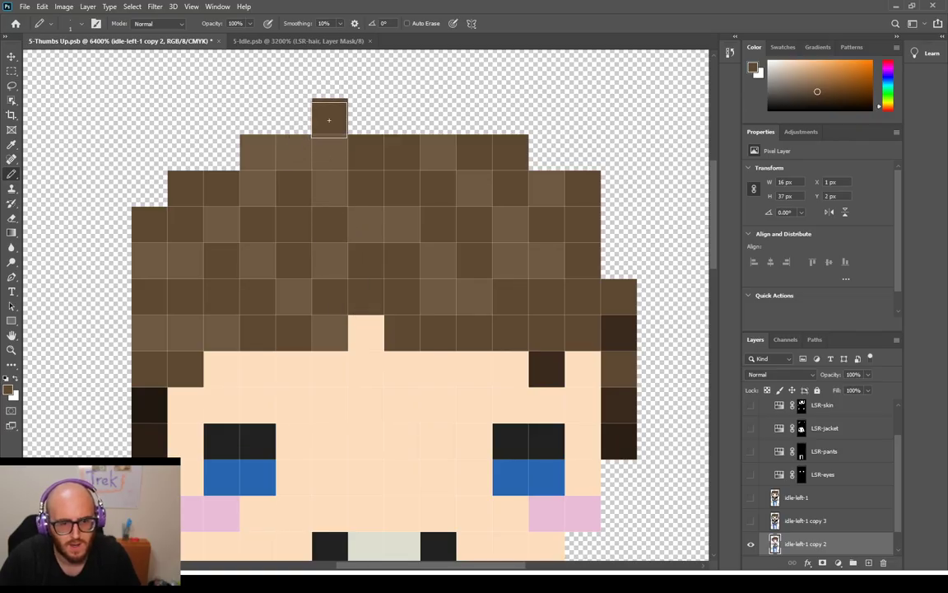
left_click(293, 116)
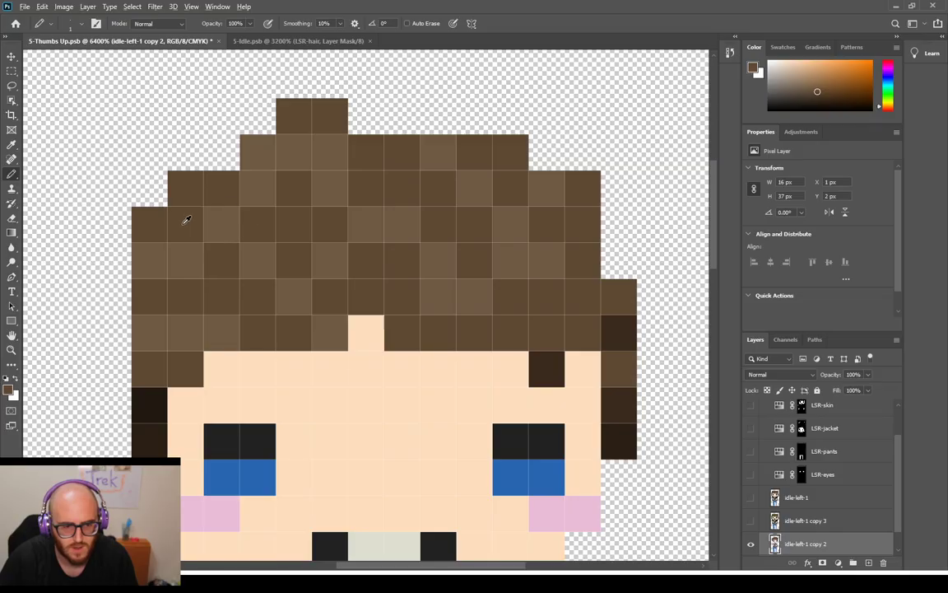
left_click(437, 115)
left_click(464, 117)
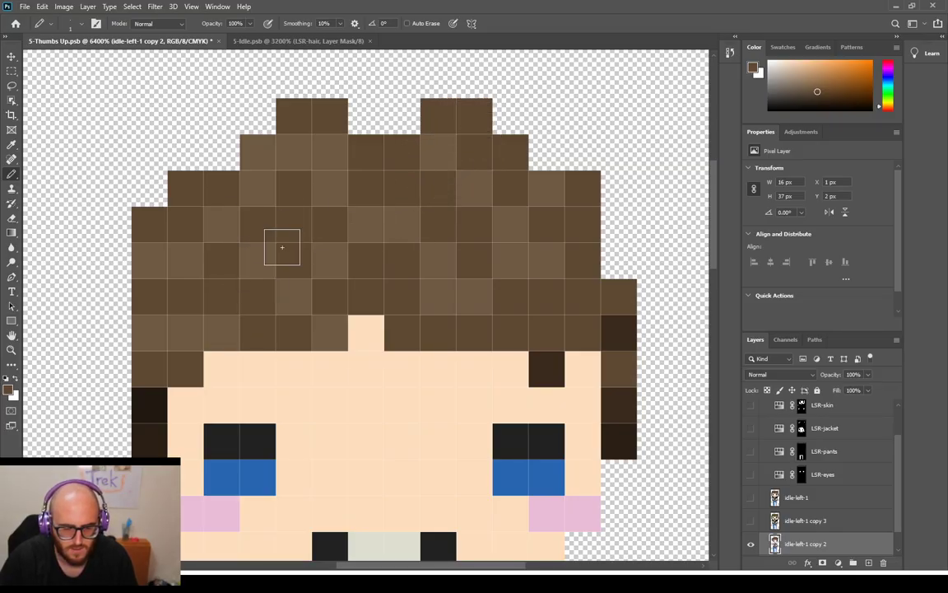
Add a brown pixel above the hair's outer right column and erase the topmost pixel of its outer left column
left_click(618, 262)
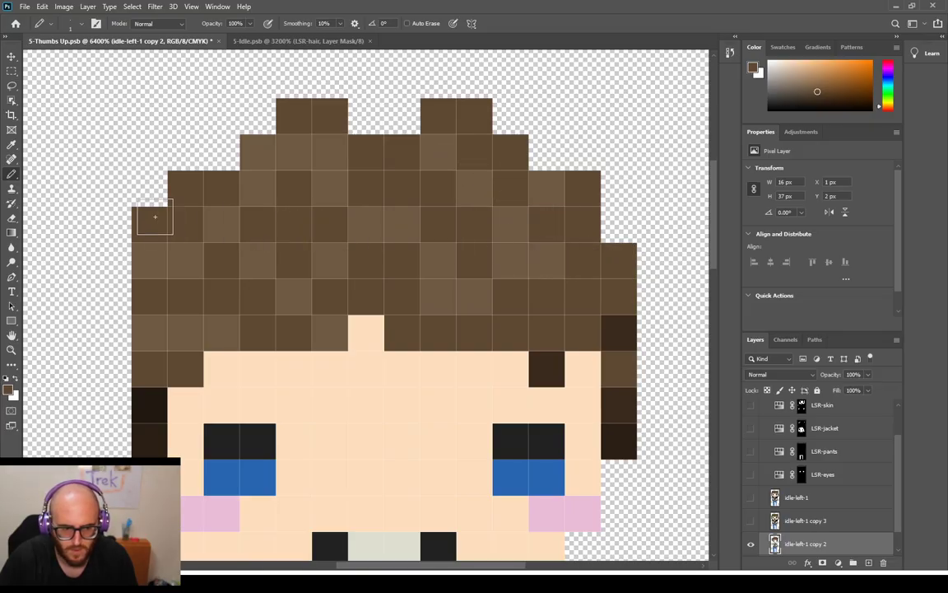
key("w")
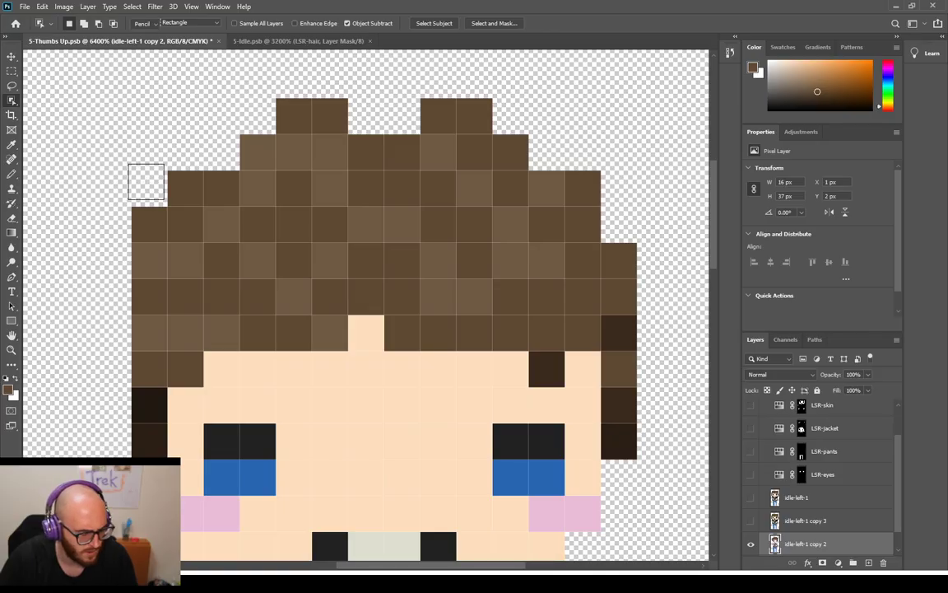
key("e")
left_click(149, 225)
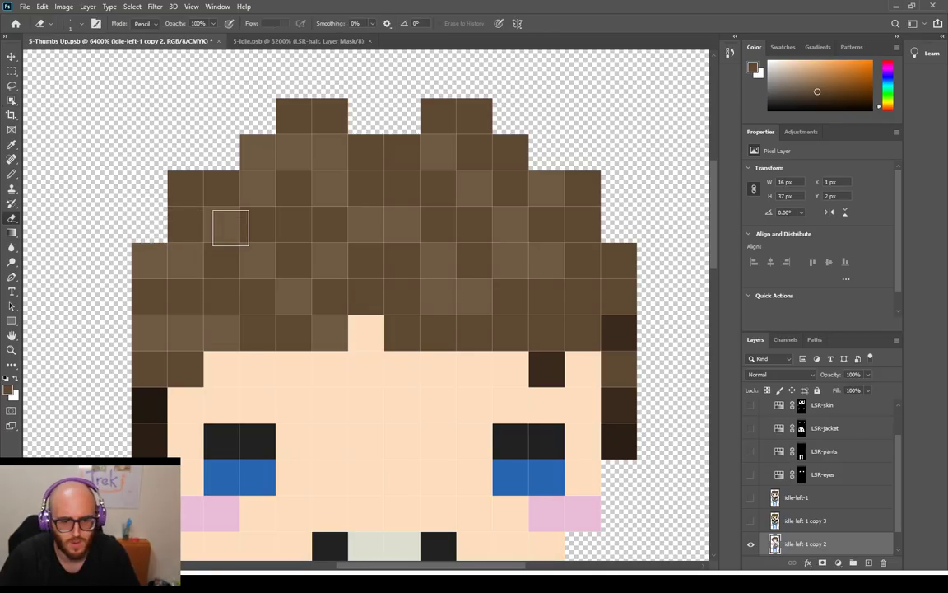
scroll(245, 233, "down", 1)
scroll(252, 271, "up", 1)
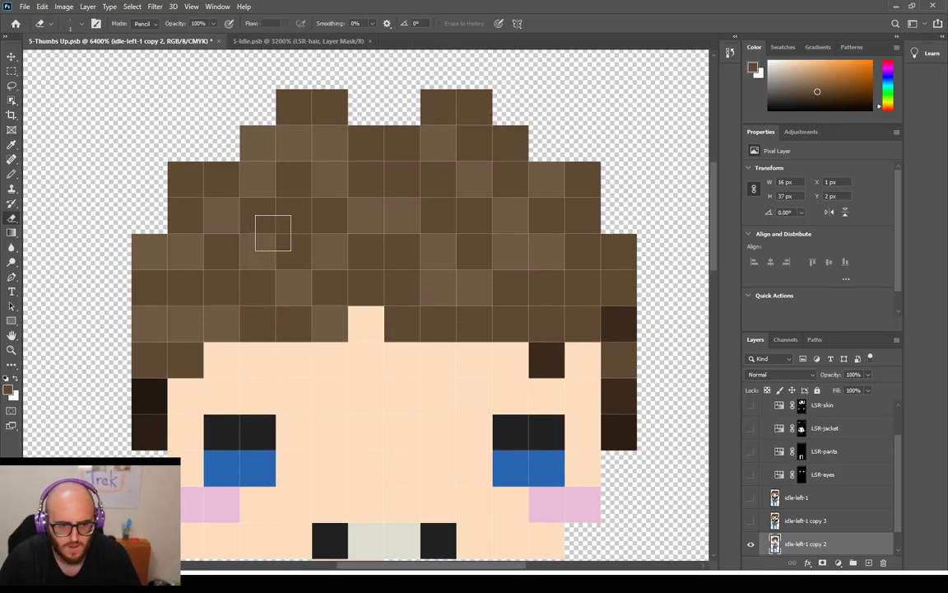
Widen the parting notch in the fringe by one skin-coloured pixel to the right
scroll(276, 235, "down", 4)
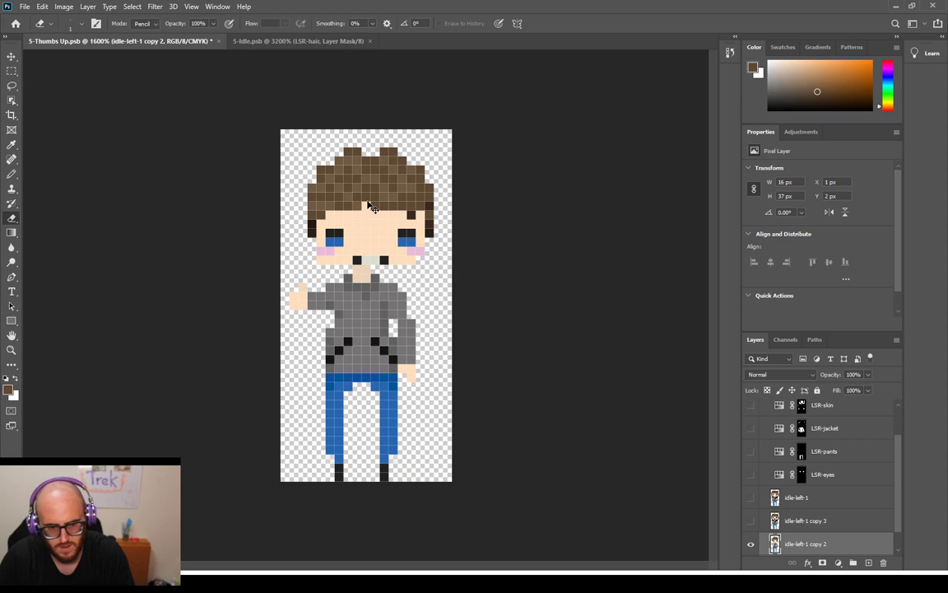
scroll(366, 185, "up", 4)
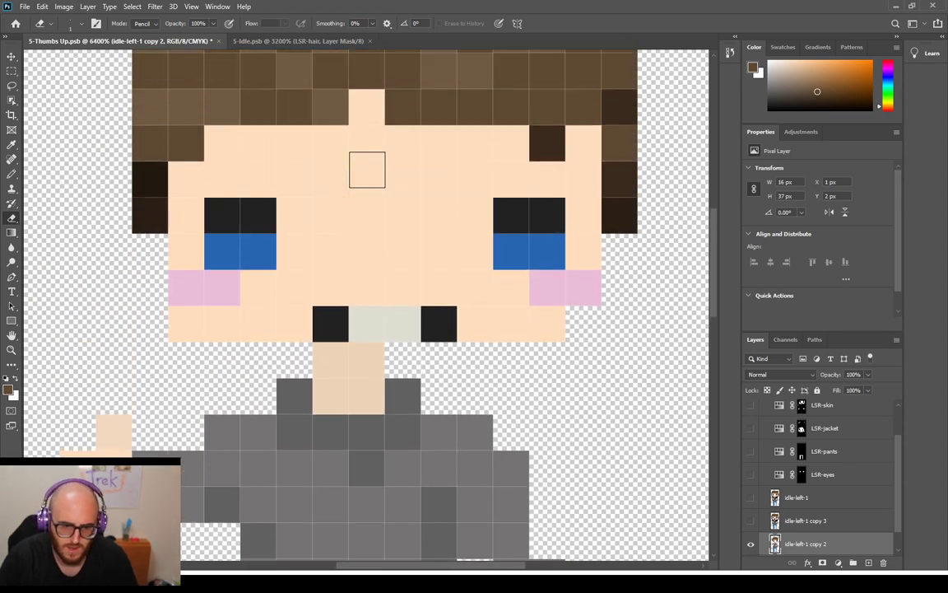
scroll(367, 169, "up", 2)
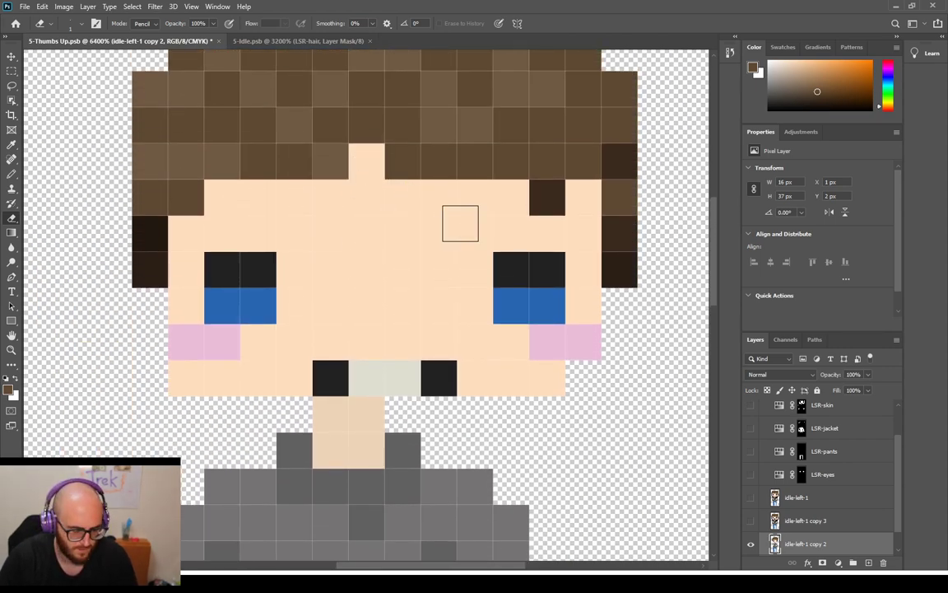
key("b")
key("x")
left_click(397, 163)
left_click(363, 153)
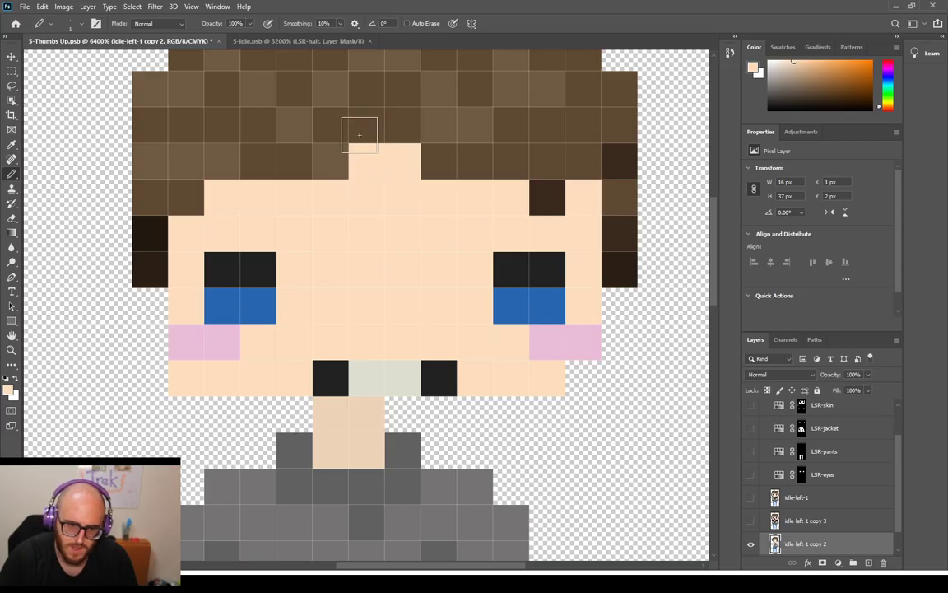
Fill the notch's original pixel with sampled hair brown, keep the forehead below it skin-coloured, and compare the result with 5-Idle.psb
left_click(360, 126, "alt")
left_click(366, 161)
left_click(367, 198)
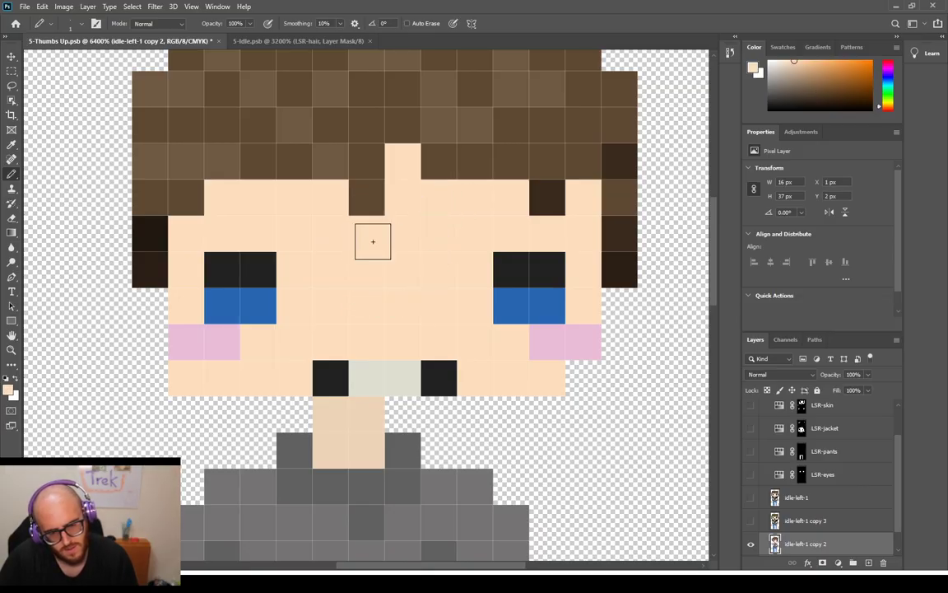
left_click(366, 197)
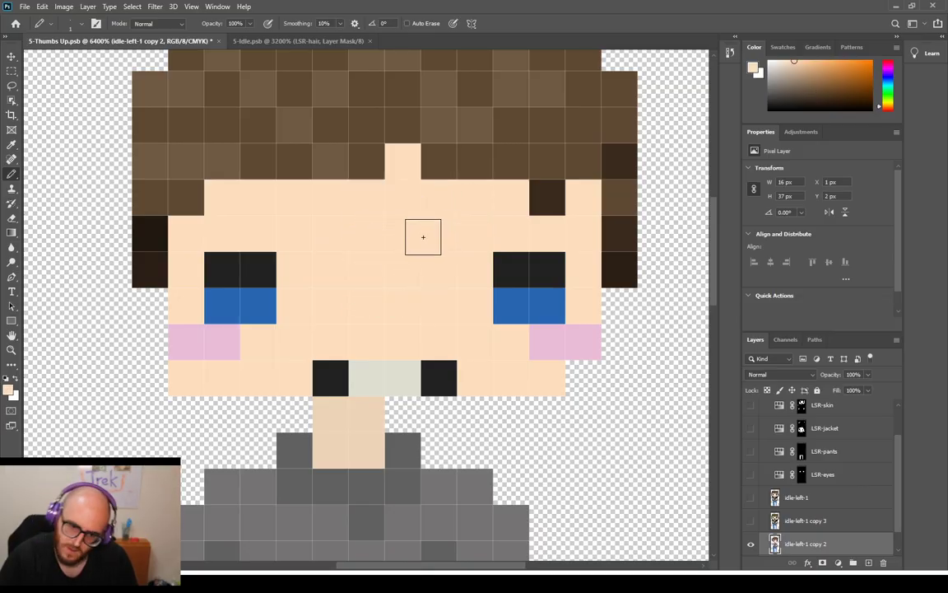
left_click(315, 41)
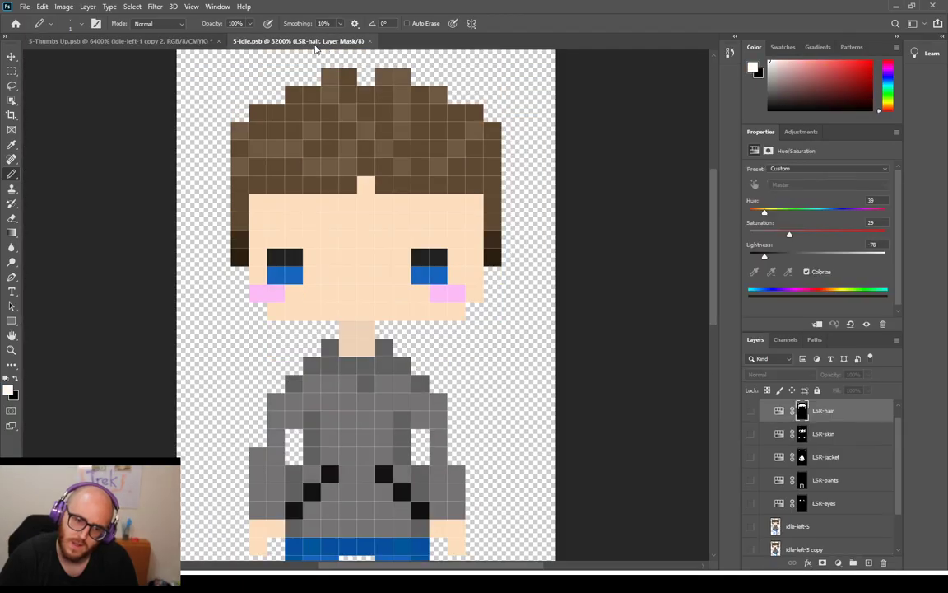
left_click(174, 40)
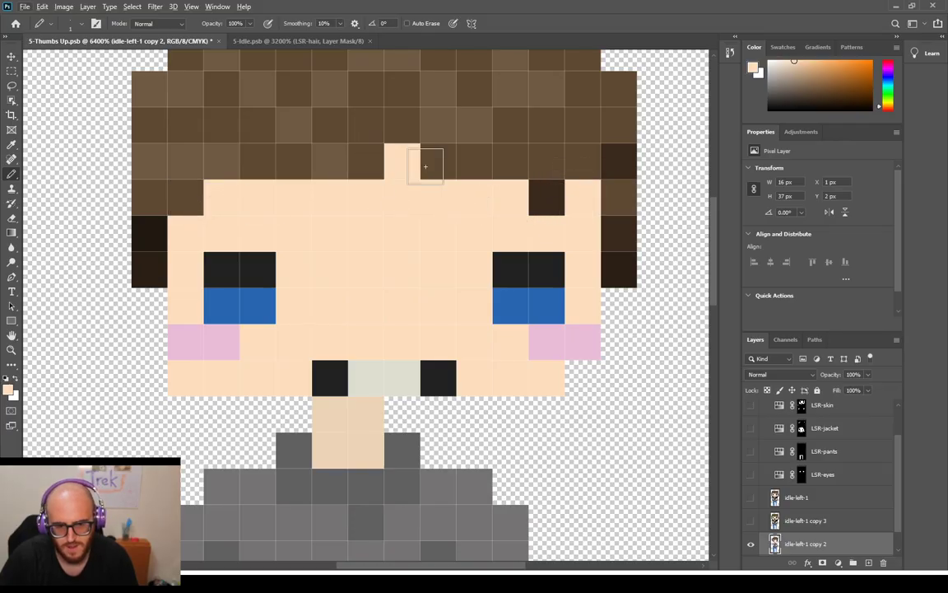
scroll(427, 169, "up", 3)
scroll(423, 179, "down", 3)
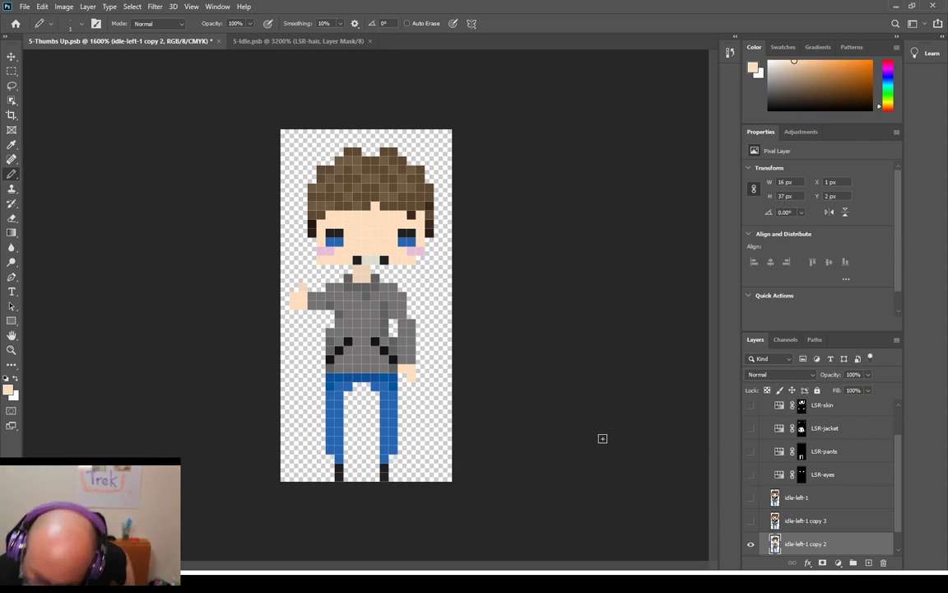
Make the LSR-hair adjustment layer visible and target its layer mask for editing
scroll(753, 472, "up", 2)
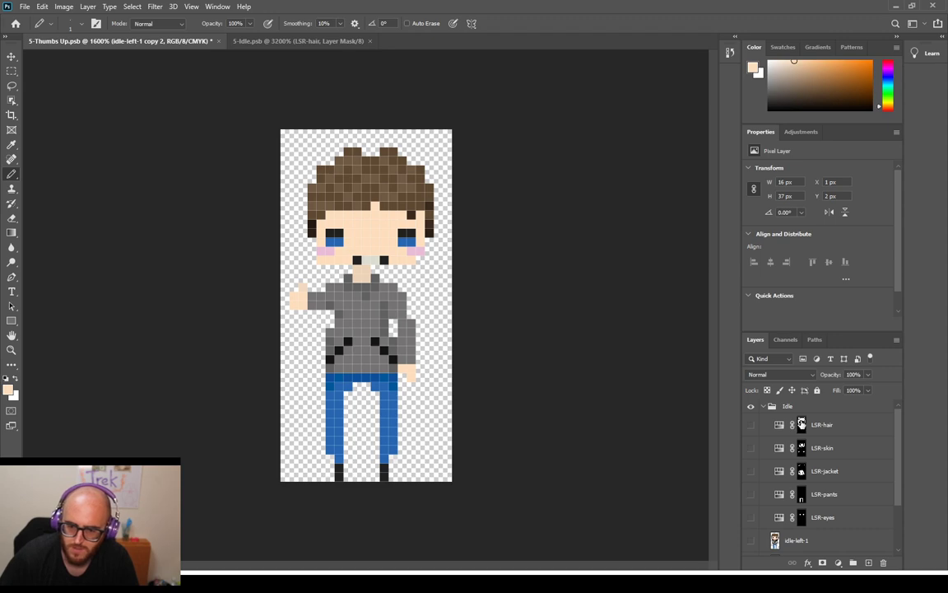
left_click(750, 424)
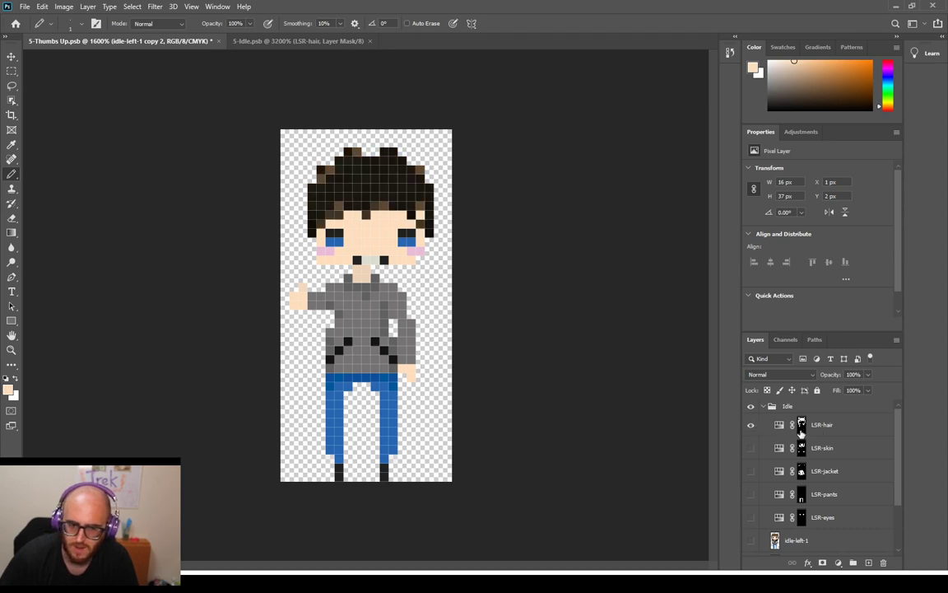
left_click(802, 428)
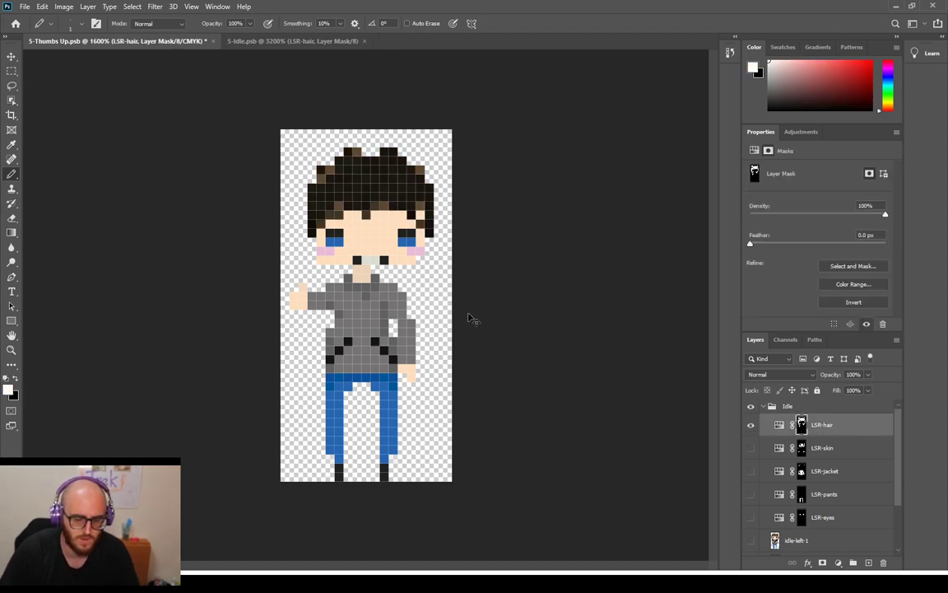
Paint white on the LSR-hair mask over the uncovered brown pixels in the fringe, the left tuft and the upper hair edges
key("ctrl+plus")
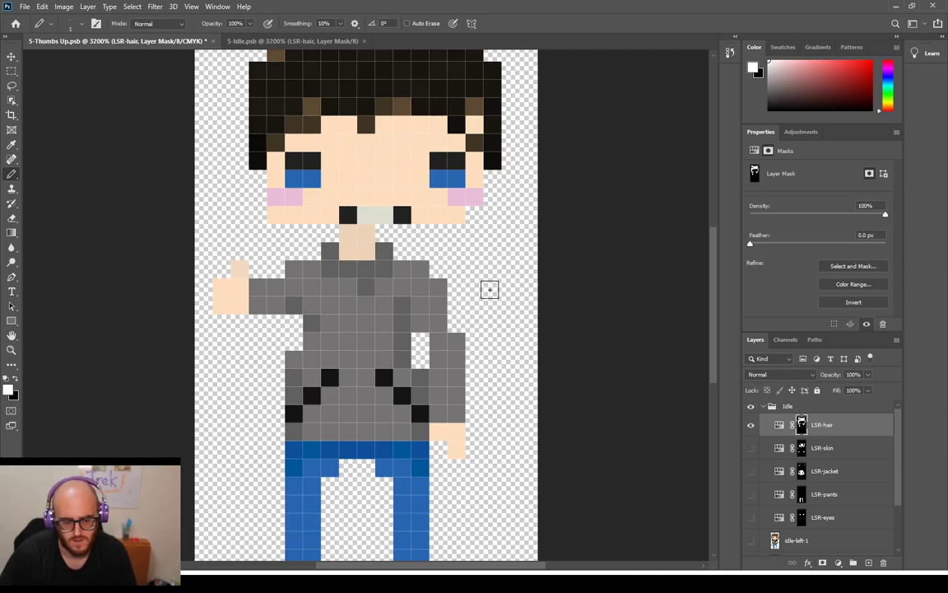
key("ctrl+plus")
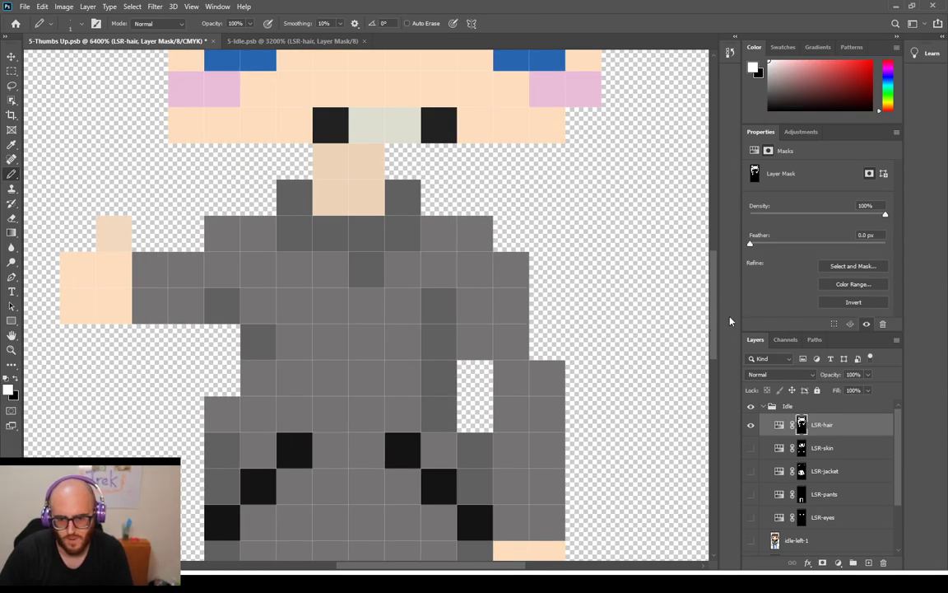
scroll(714, 321, "up", 5)
scroll(527, 260, "down", 1)
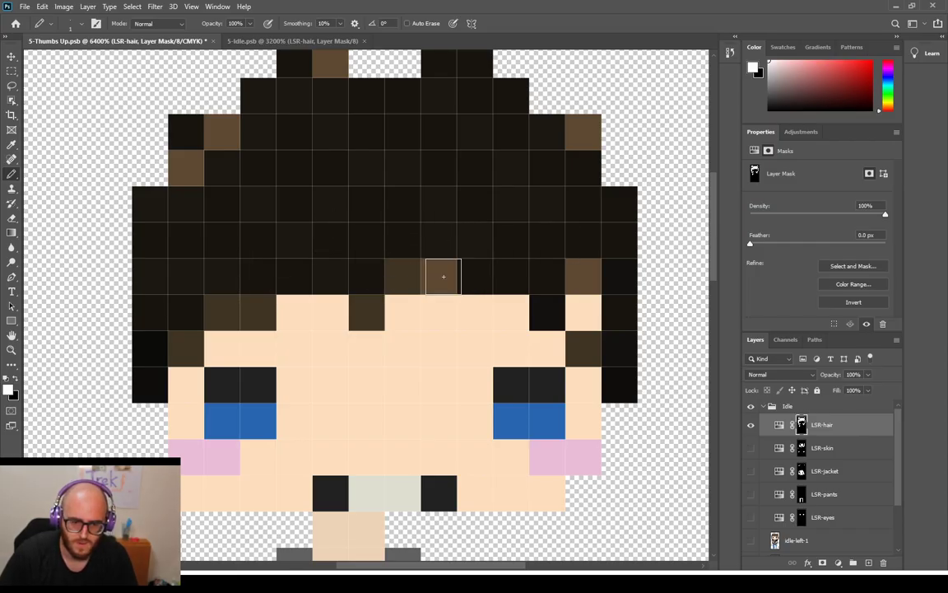
left_click(439, 273)
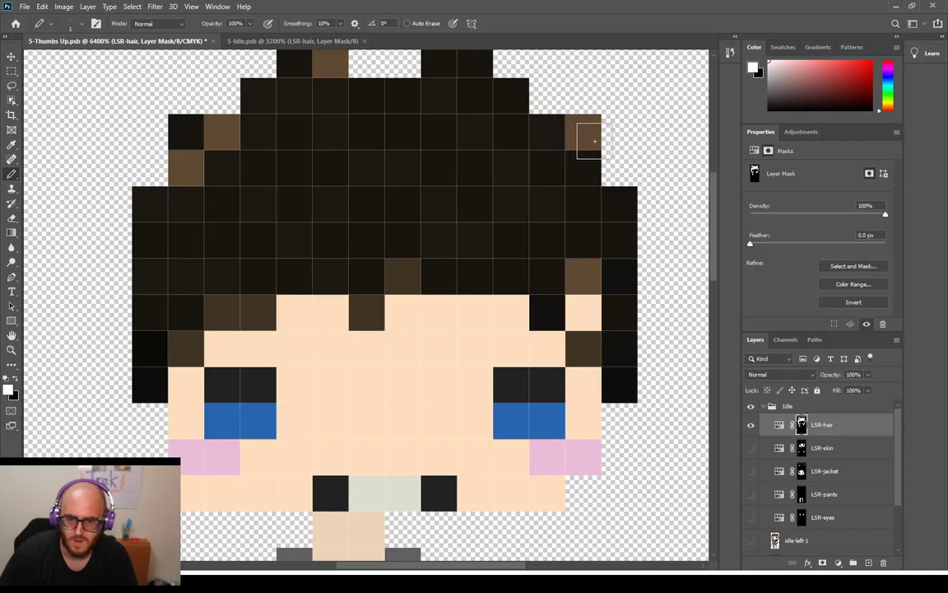
scroll(446, 189, "up", 1)
scroll(445, 189, "up", 1)
left_click(330, 96)
left_click(223, 169)
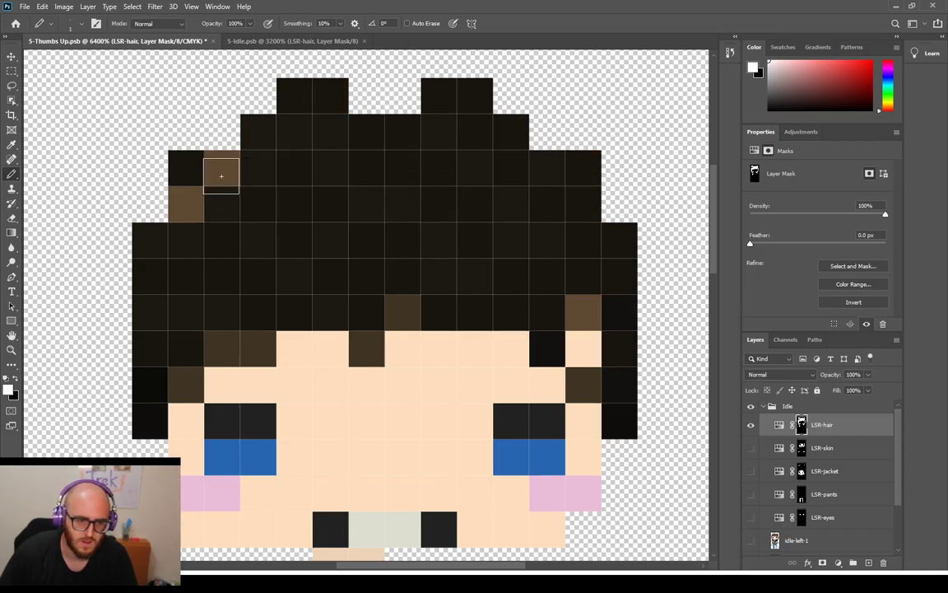
left_click(198, 209)
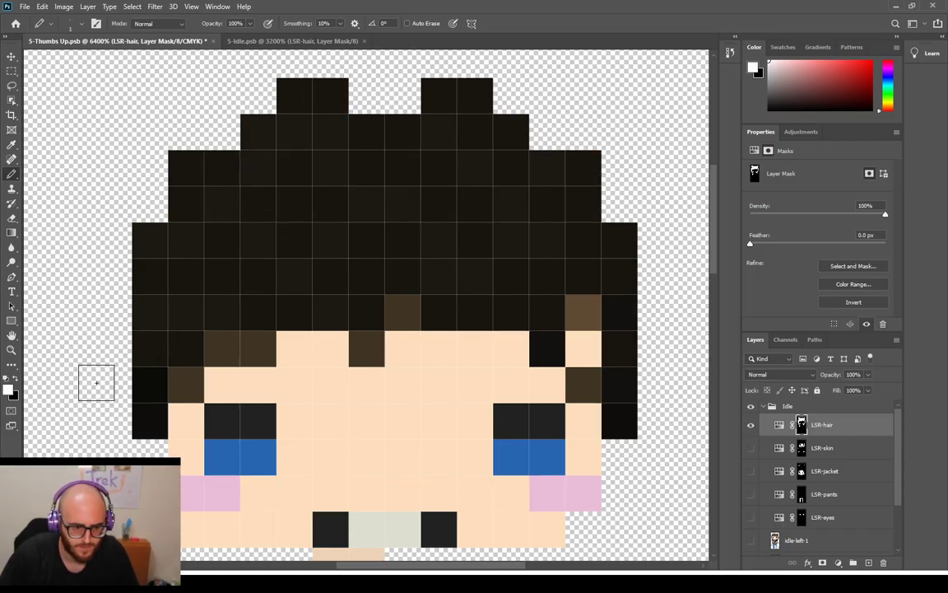
Paint the LSR-hair mask black over the darkened forehead, parting-notch and temple skin pixels, and white over the leftover brown pixel near the right temple
left_click(16, 378)
left_click(265, 334)
left_click(228, 349)
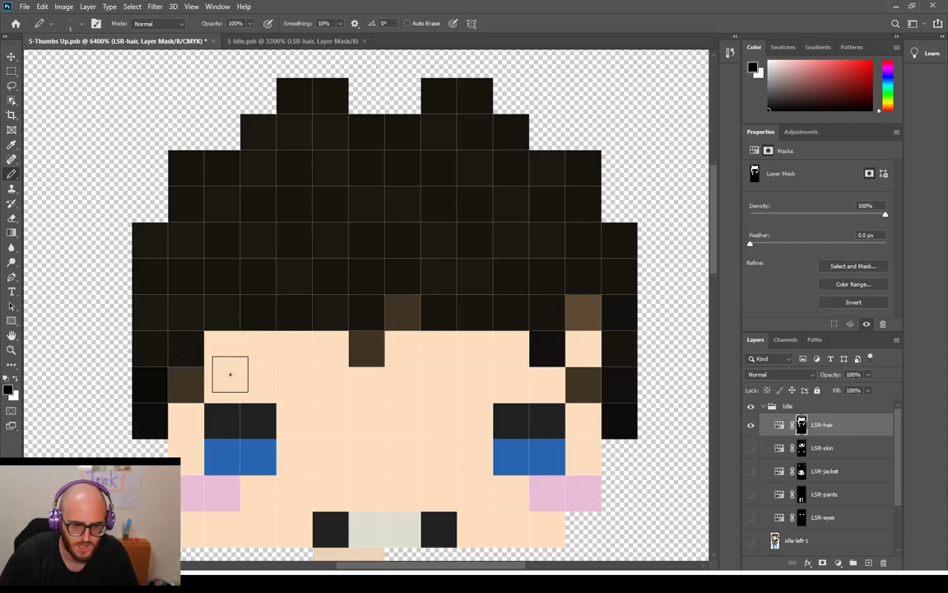
left_click(198, 389)
left_click(367, 348)
left_click(402, 313)
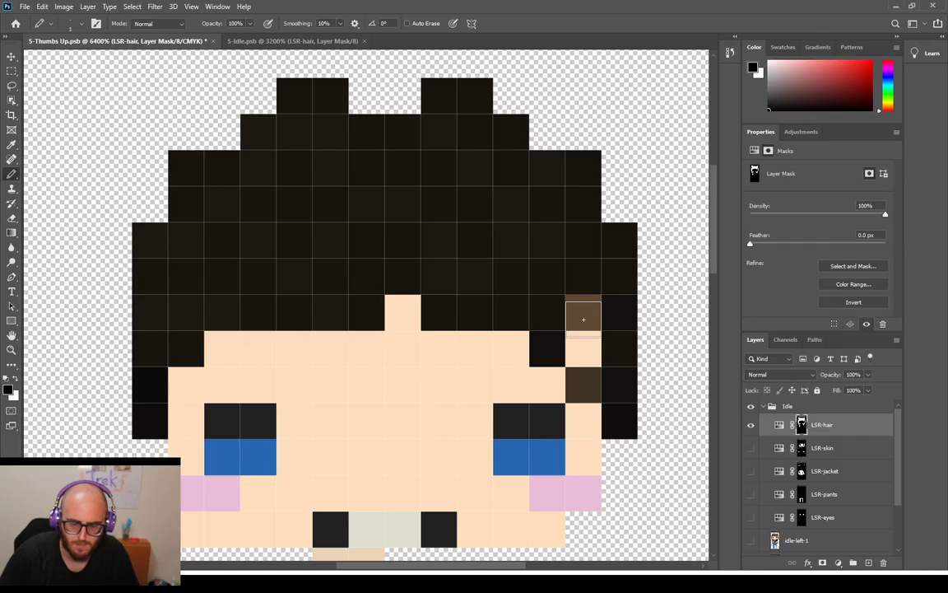
left_click(584, 380)
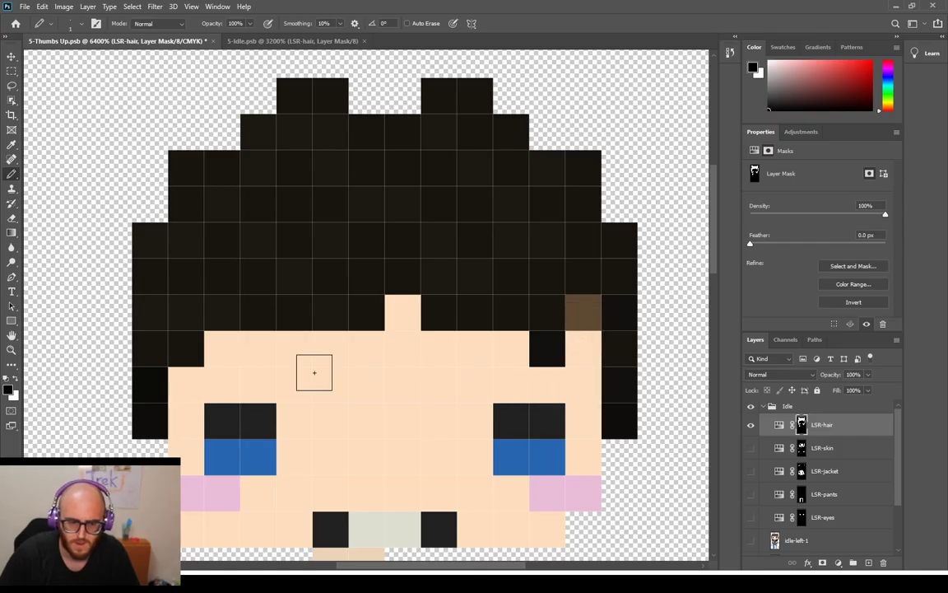
left_click(16, 378)
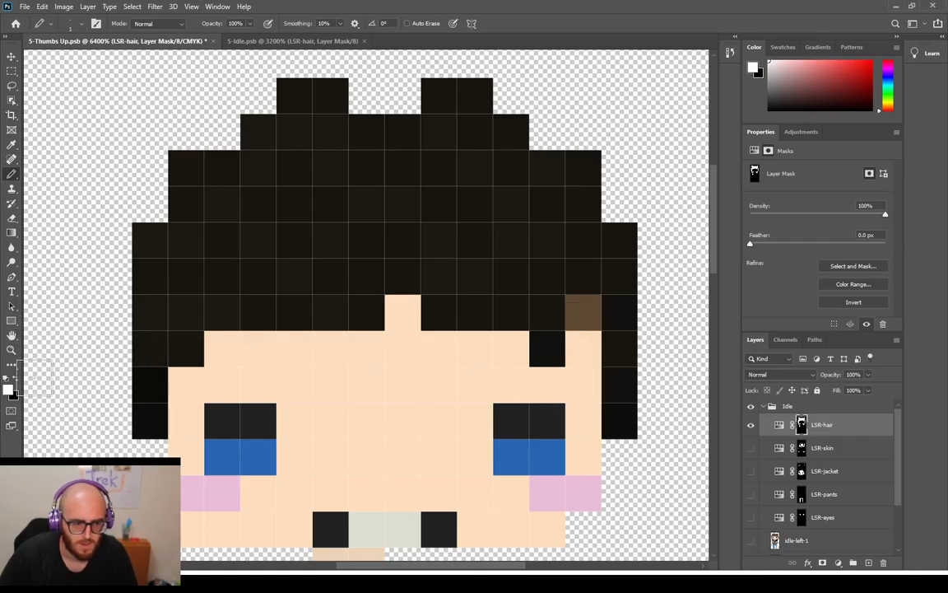
left_click(583, 313)
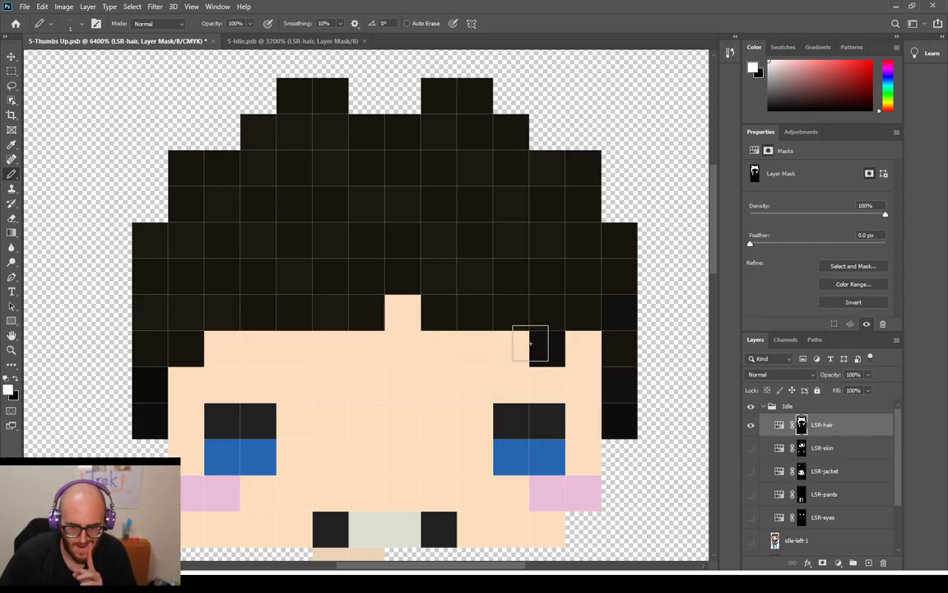
Toggle the LSR-hair layer to compare the recoloured hair with the original, and leave it hidden
left_click(749, 426)
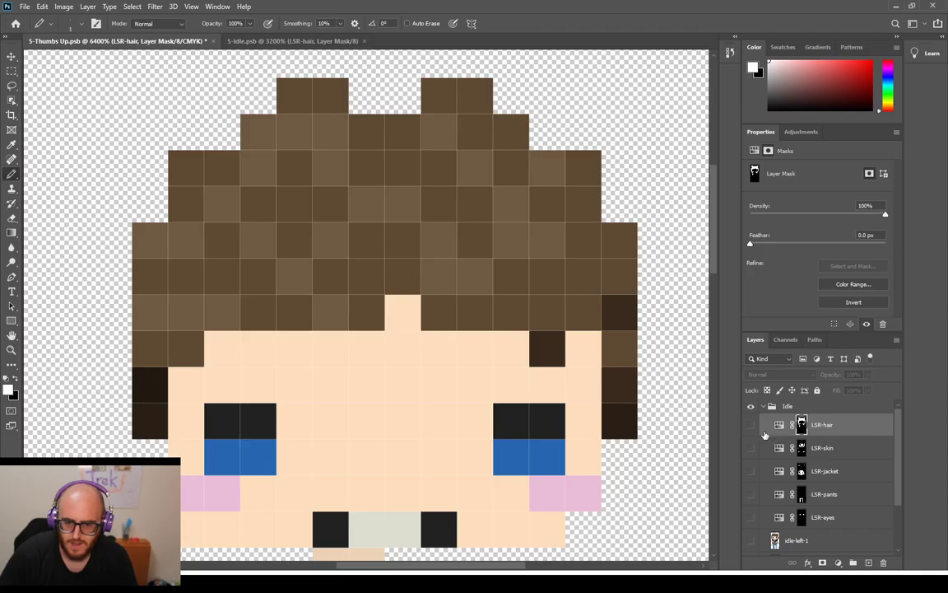
left_click(751, 408)
left_click(752, 408)
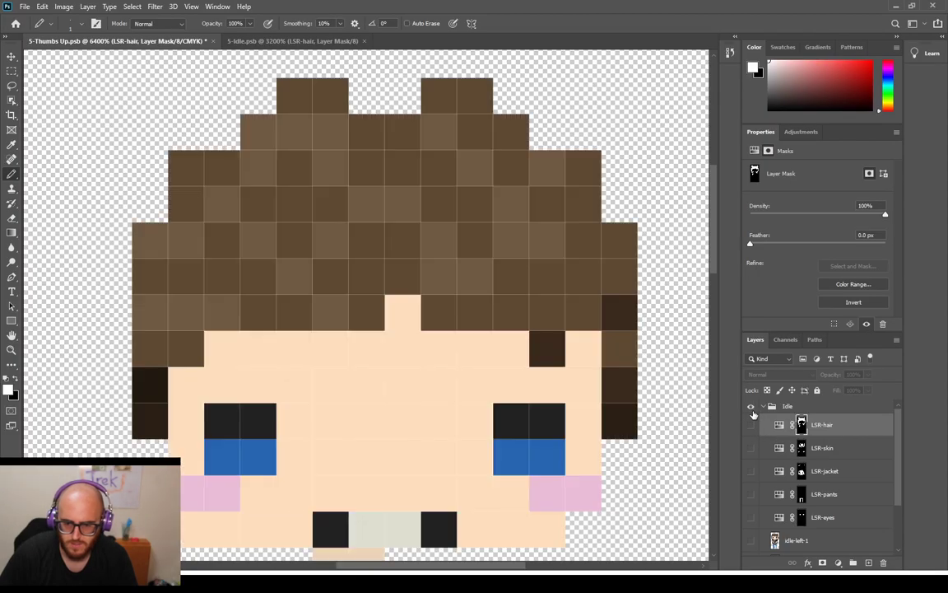
left_click(751, 426)
left_click(751, 426)
left_click(751, 426)
left_click(751, 427)
left_click(751, 428)
left_click(752, 429)
Show LSR-skin and paint its mask white over the four uncovered forehead and temple pixels and black over the three darkened fringe pixels
left_click(836, 453)
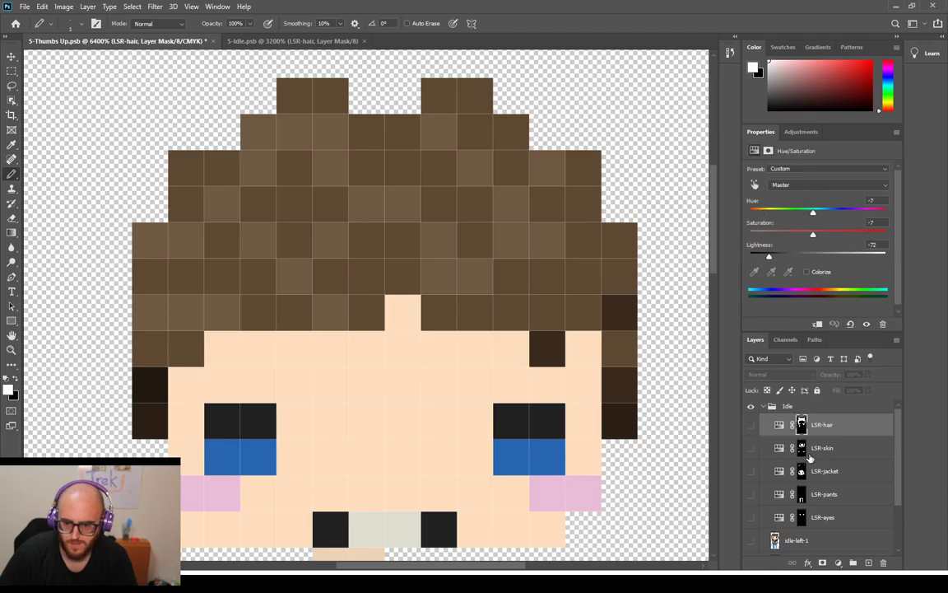
left_click(750, 448)
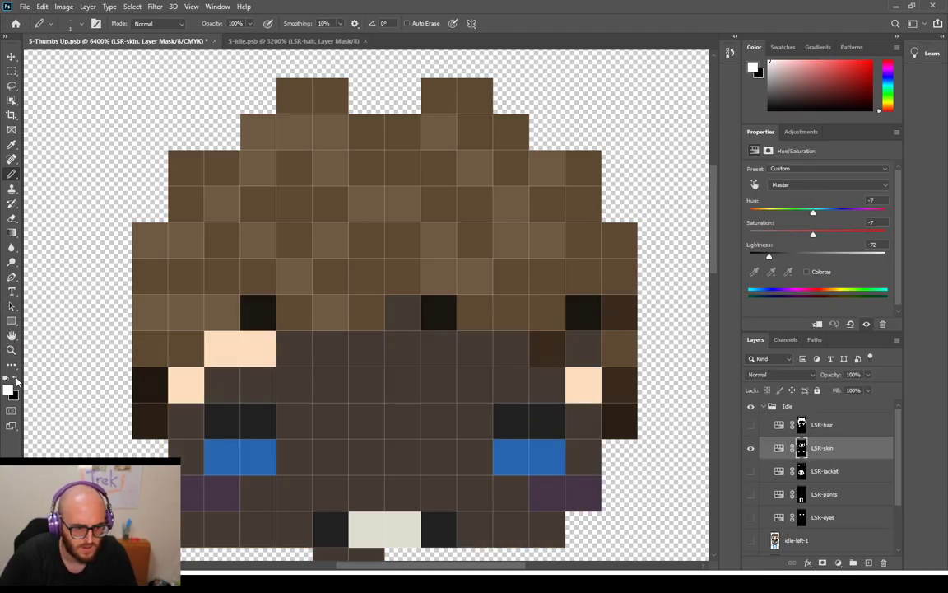
left_click(201, 378)
left_click_drag(223, 350, 257, 338)
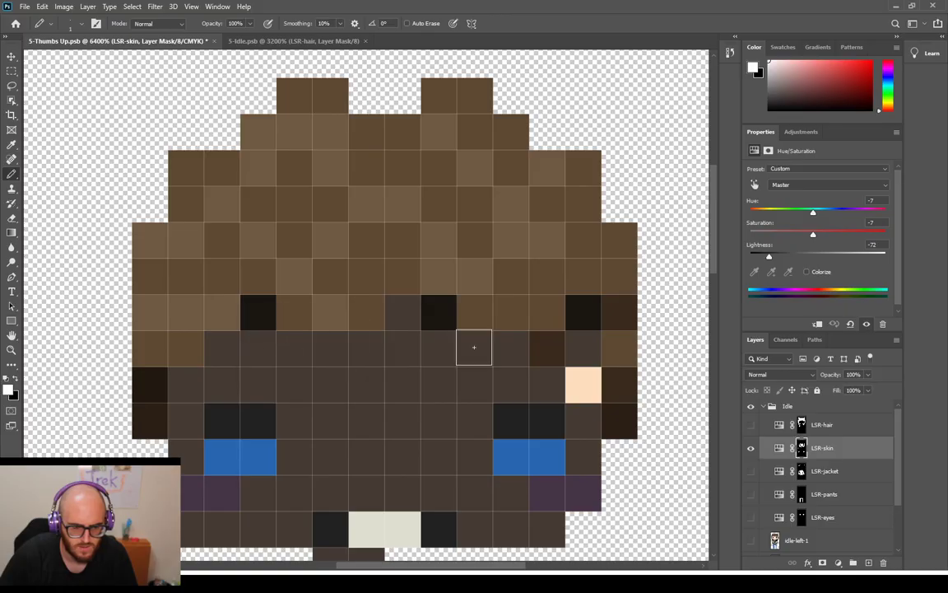
left_click(583, 395)
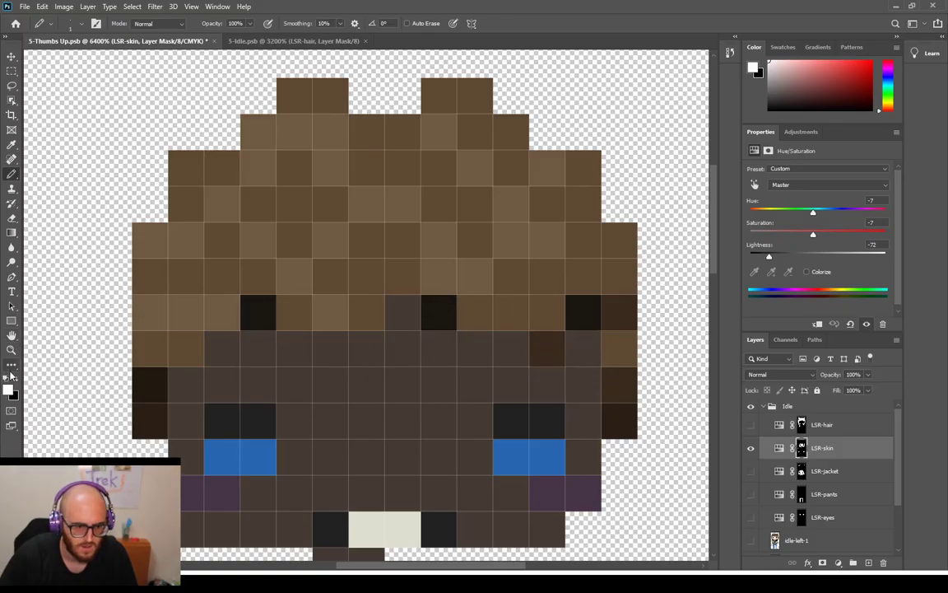
mouse_move(261, 349)
left_mouse_down()
mouse_move(359, 311)
mouse_move(581, 319)
left_mouse_up()
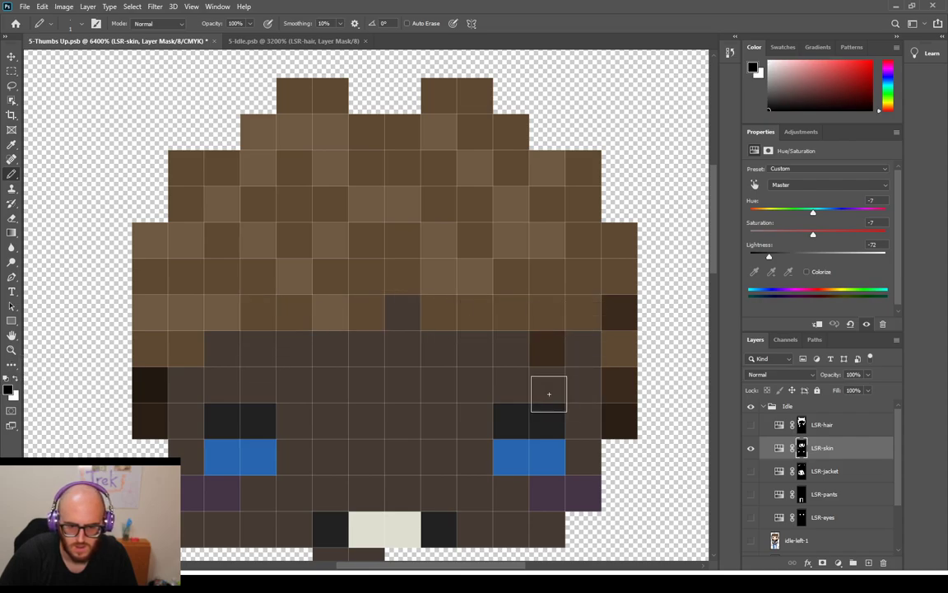
Toggle the LSR-skin layer to check its coverage of the face and neck, and leave it hidden
scroll(547, 392, "down", 9)
scroll(547, 391, "down", 1)
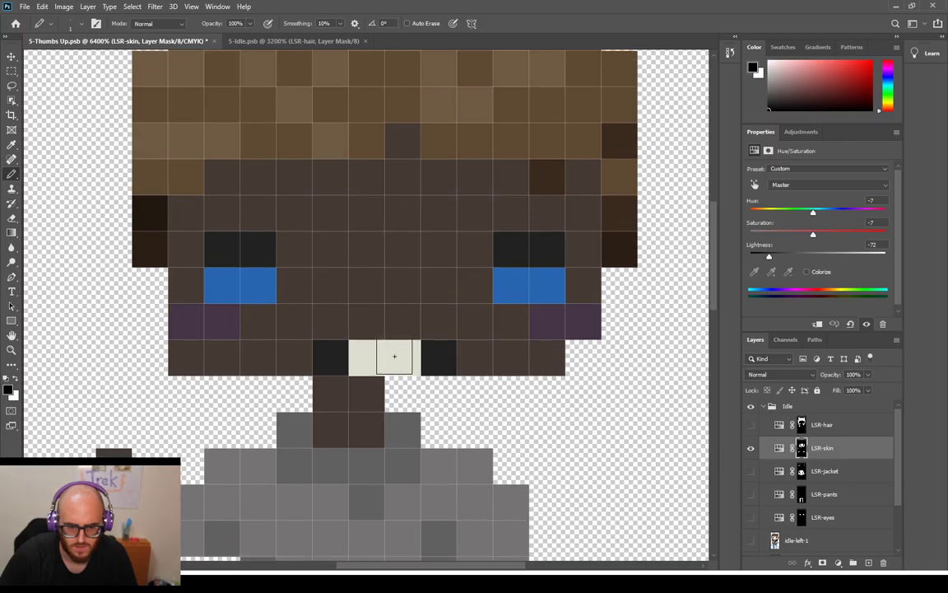
left_click(750, 448)
left_click(750, 449)
left_click(749, 449)
left_click(750, 448)
left_click(750, 449)
left_click(749, 450)
left_click(750, 449)
left_click(750, 449)
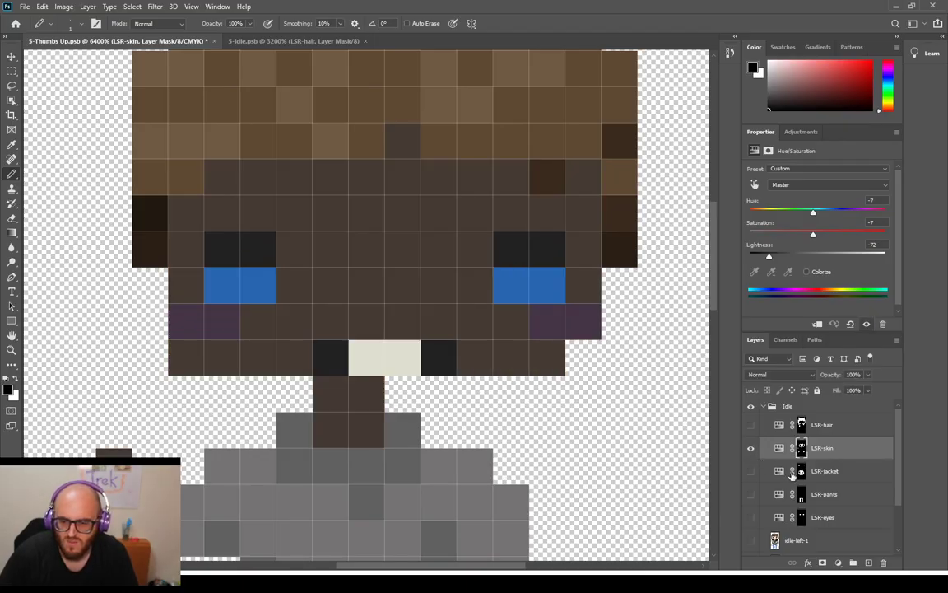
left_click(750, 450)
Show LSR-jacket and paint black on its mask over the three red-tinted pixels at the hair's upper corners
left_click(750, 470)
scroll(568, 395, "up", 5)
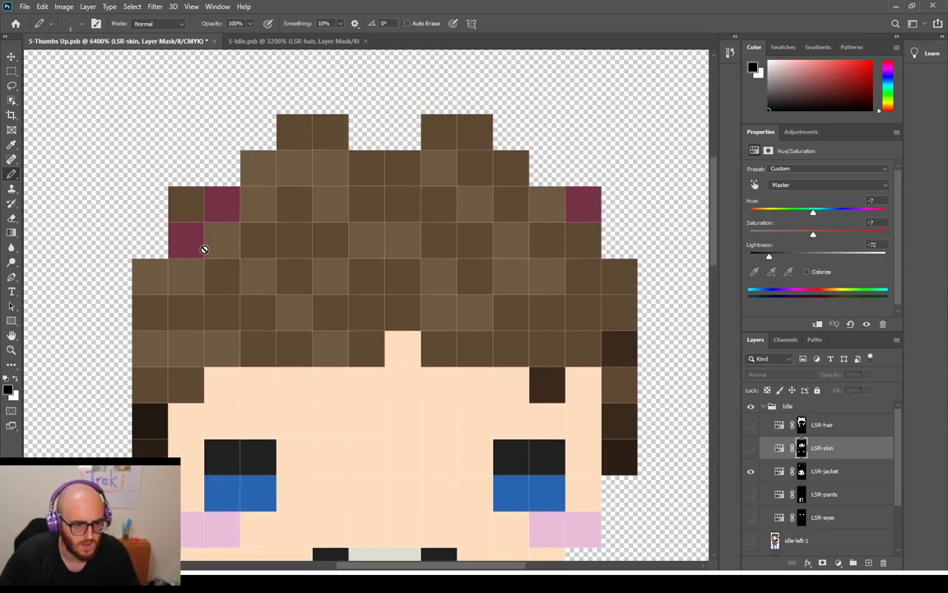
left_click(823, 471)
left_click(187, 240)
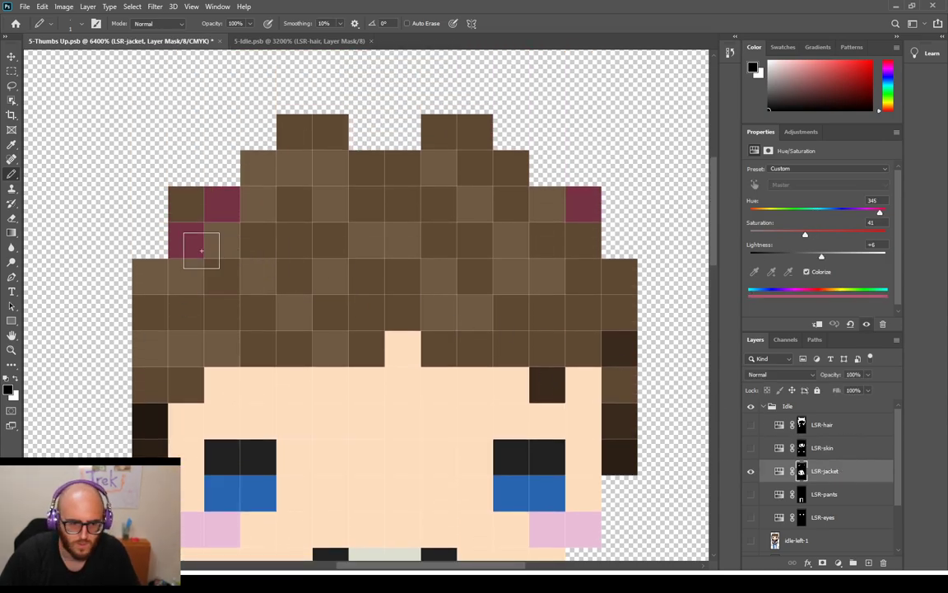
left_click(221, 206)
left_click(585, 205)
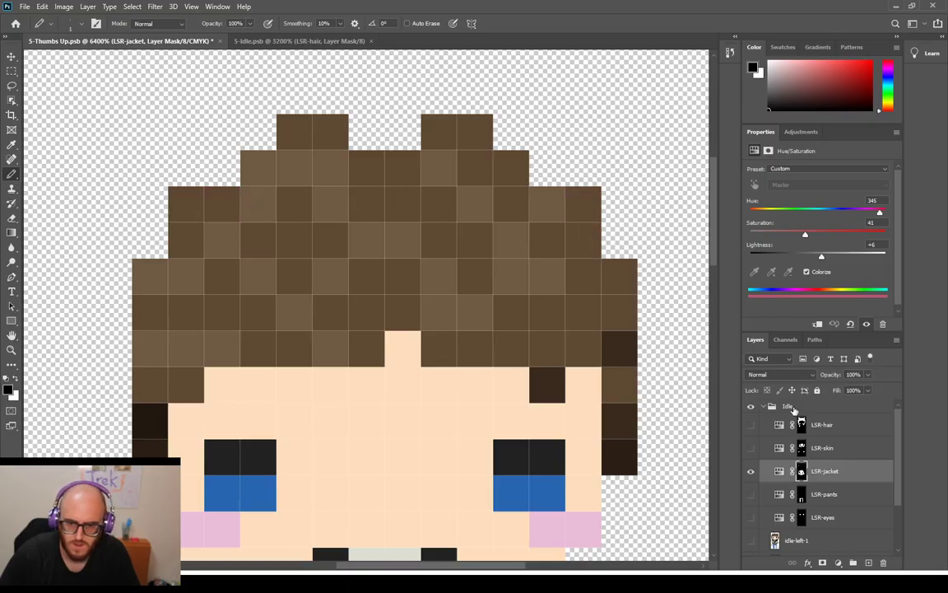
Show the LSR-pants, LSR-eyes, LSR-skin and LSR-hair layers to check the fully recoloured character
left_click(751, 497)
scroll(751, 494, "down", 2)
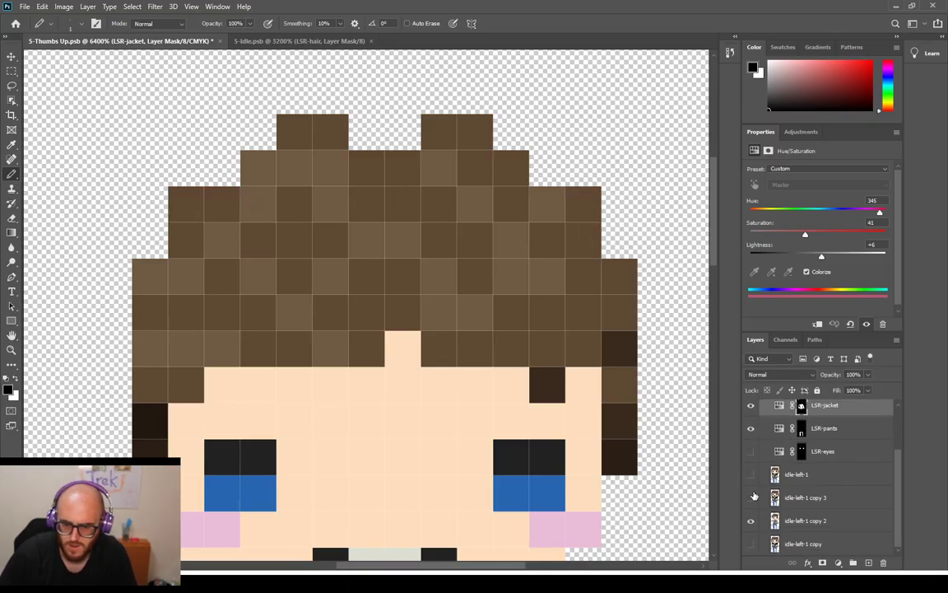
key("ctrl+minus")
key("ctrl+minus")
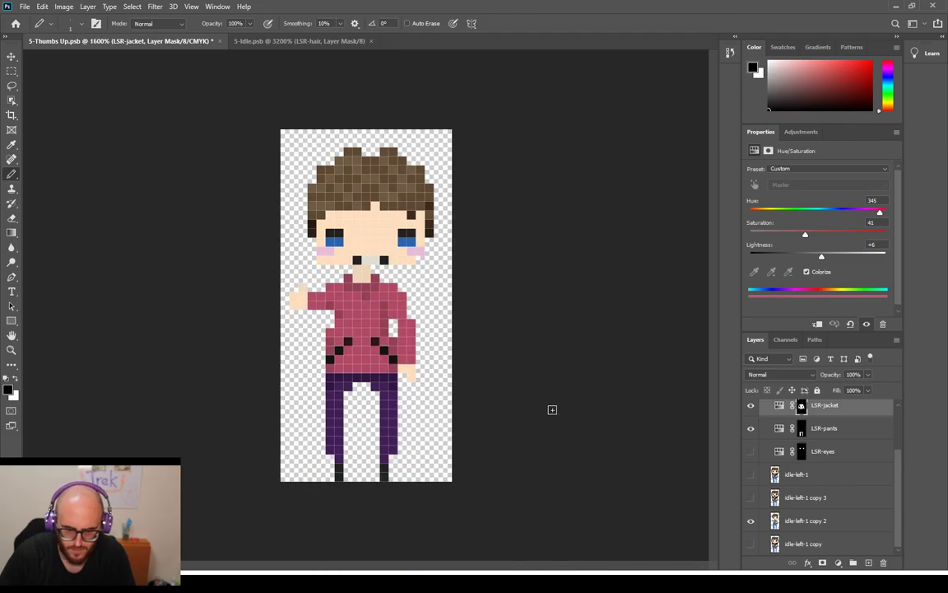
left_click(751, 451)
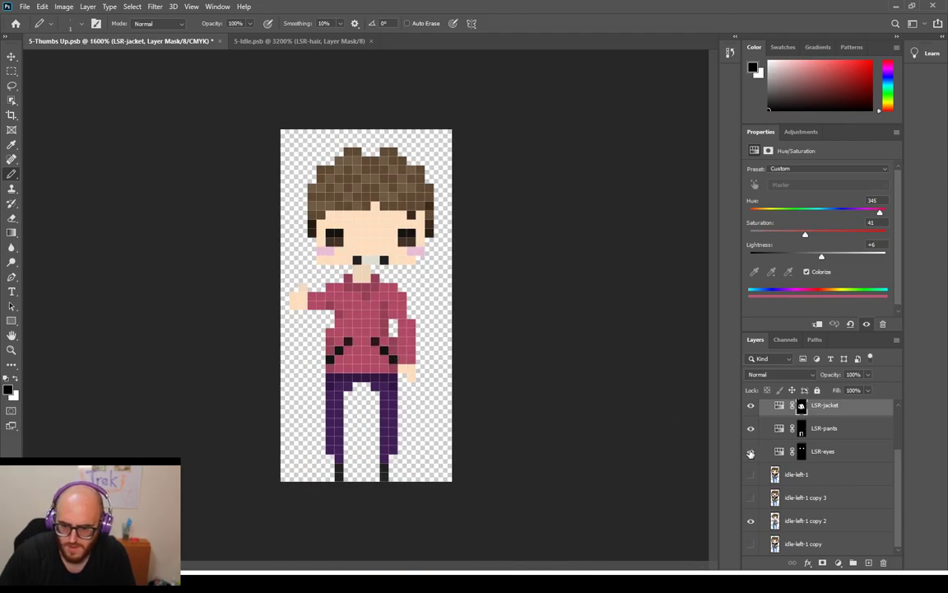
scroll(750, 453, "up", 2)
left_click(751, 447)
left_click(750, 425)
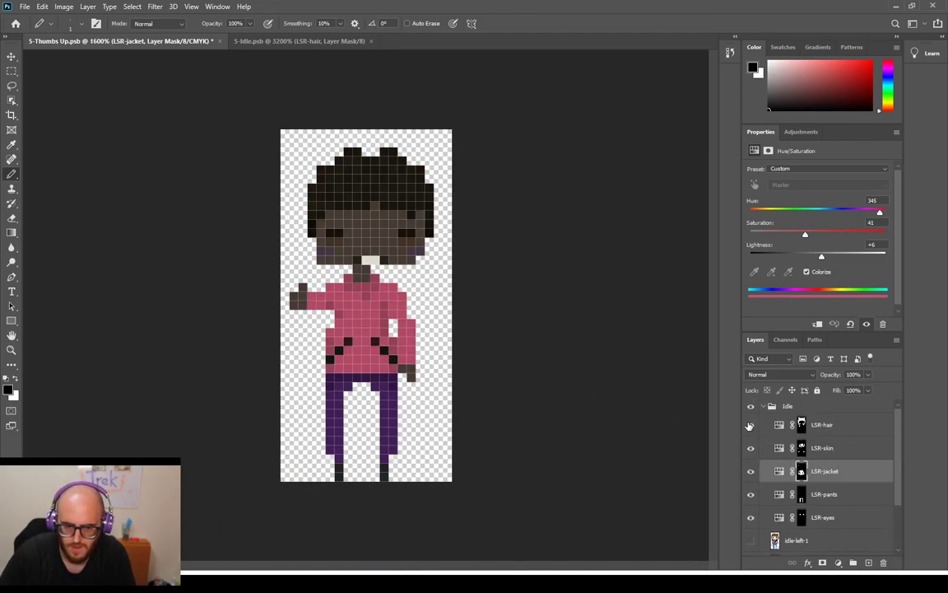
Hide all five LSR layers so the base colours show, and save the document
left_click(750, 424)
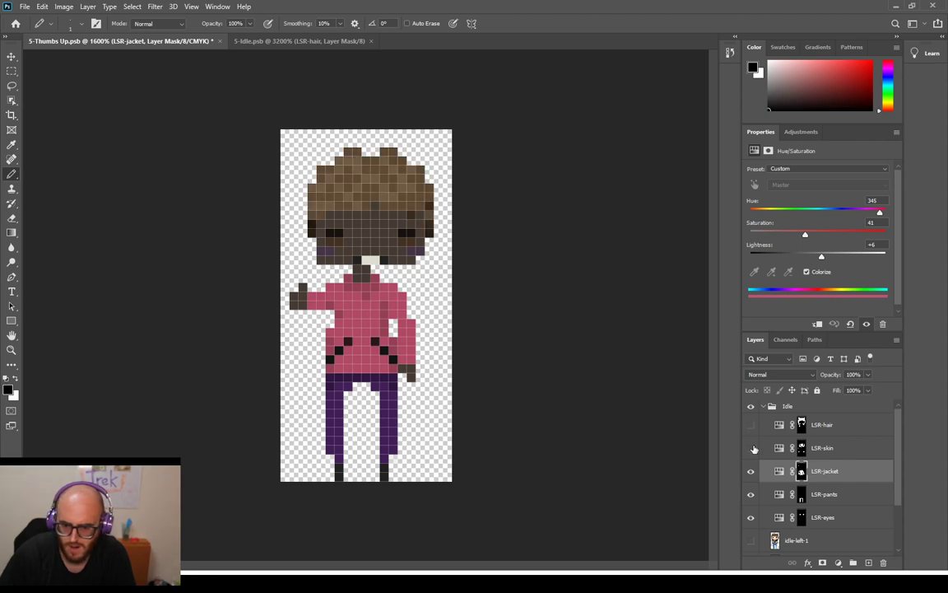
left_click(751, 448)
left_click(750, 470)
left_click(751, 494)
left_click(749, 520)
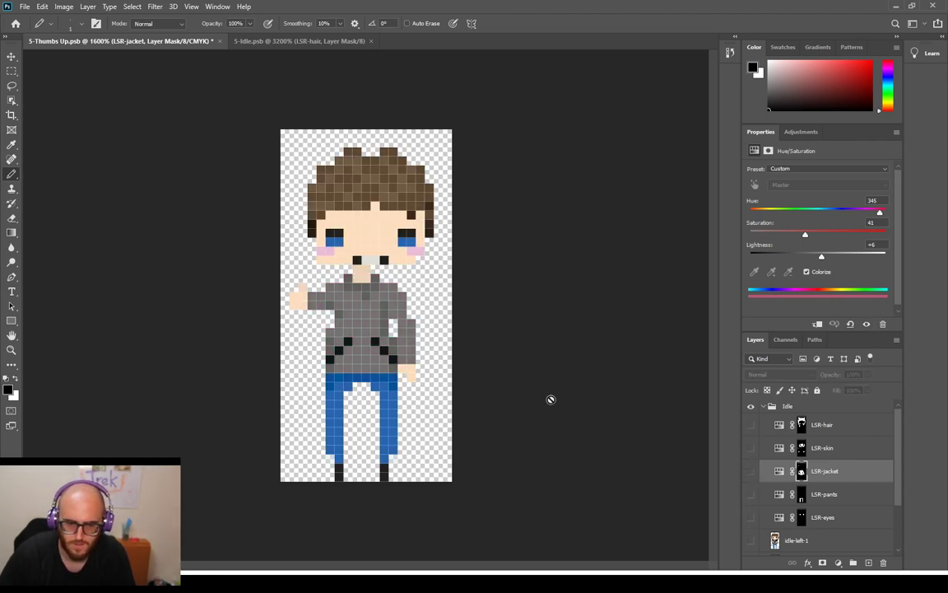
key("ctrl+s")
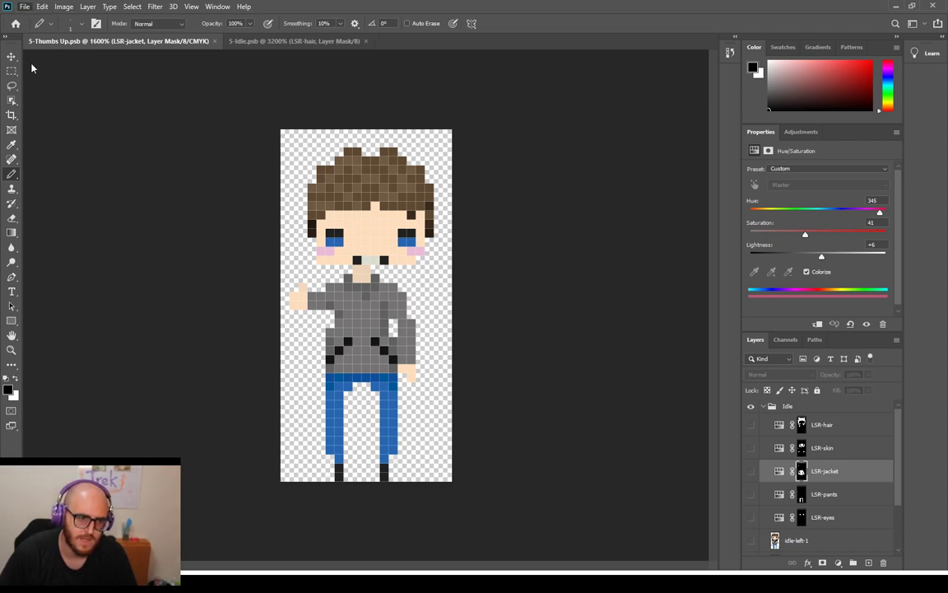
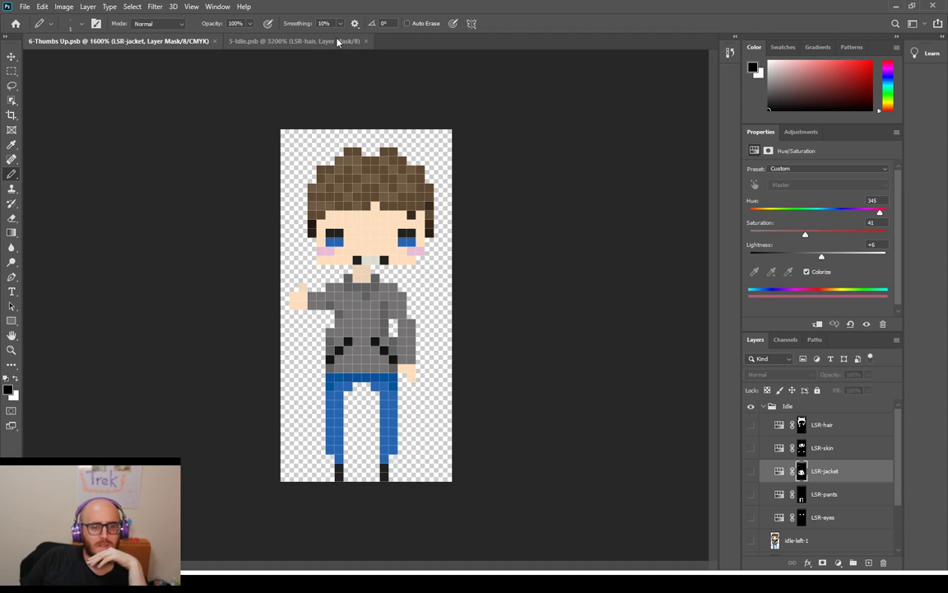
Close 5-Idle.psb and look up the Hue/Saturation values of the LSR-hair layer in 6-Idle.psb
left_click(367, 41)
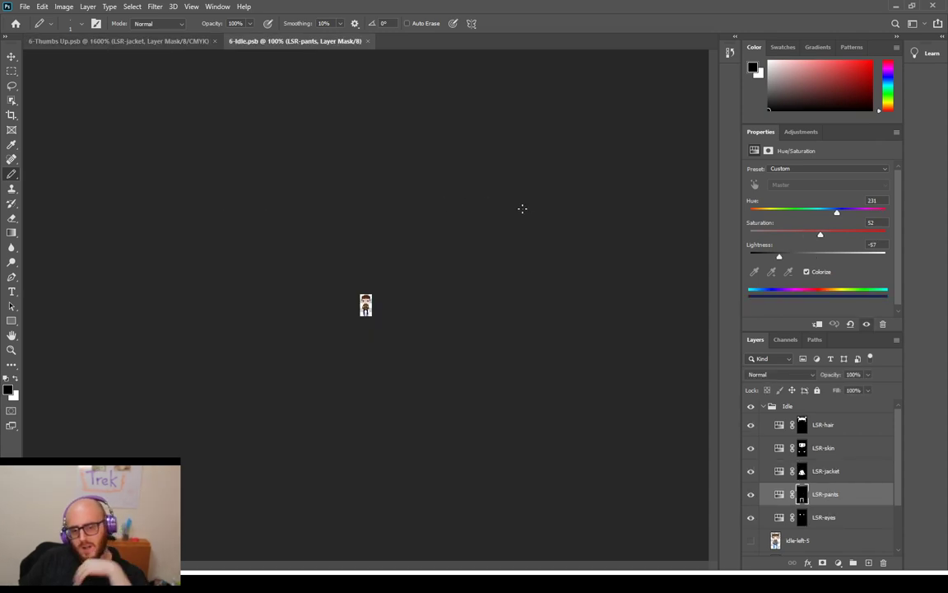
scroll(397, 213, "up", 7)
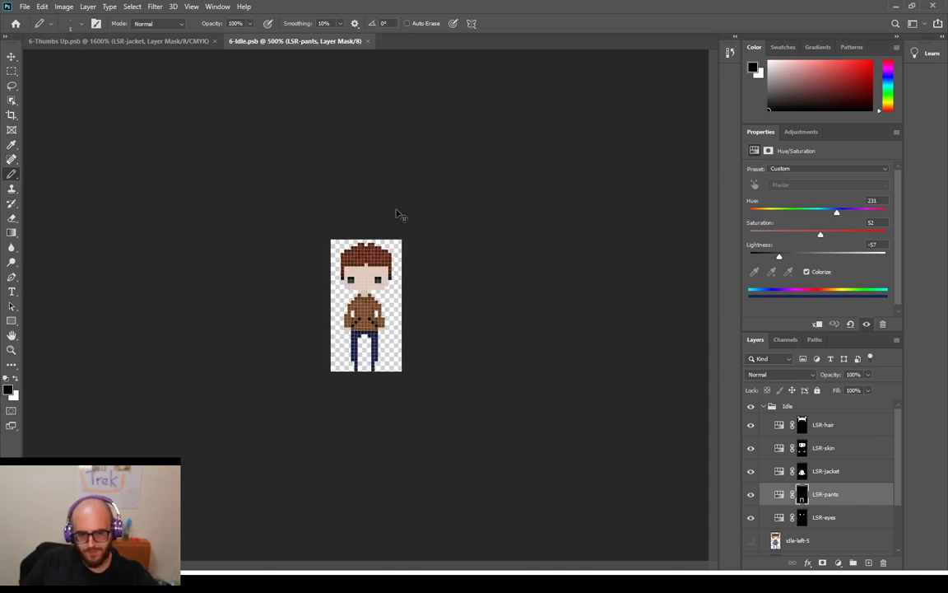
left_click(833, 426)
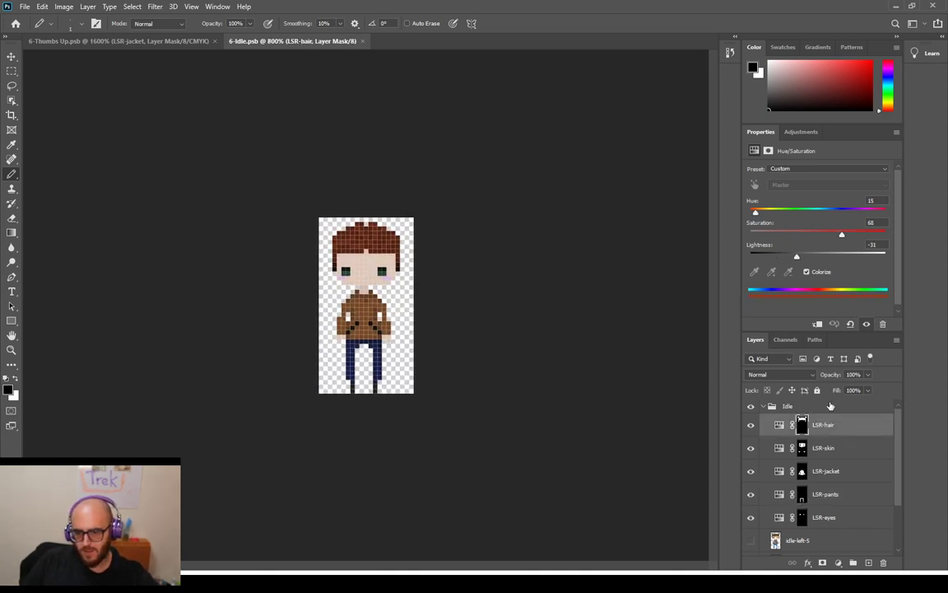
In 6-Thumbs Up.psb, set LSR-hair to Hue 15, Saturation 68 and Lightness -31, make it visible and compare it with 6-Idle.psb
left_click(148, 41)
left_click(827, 427)
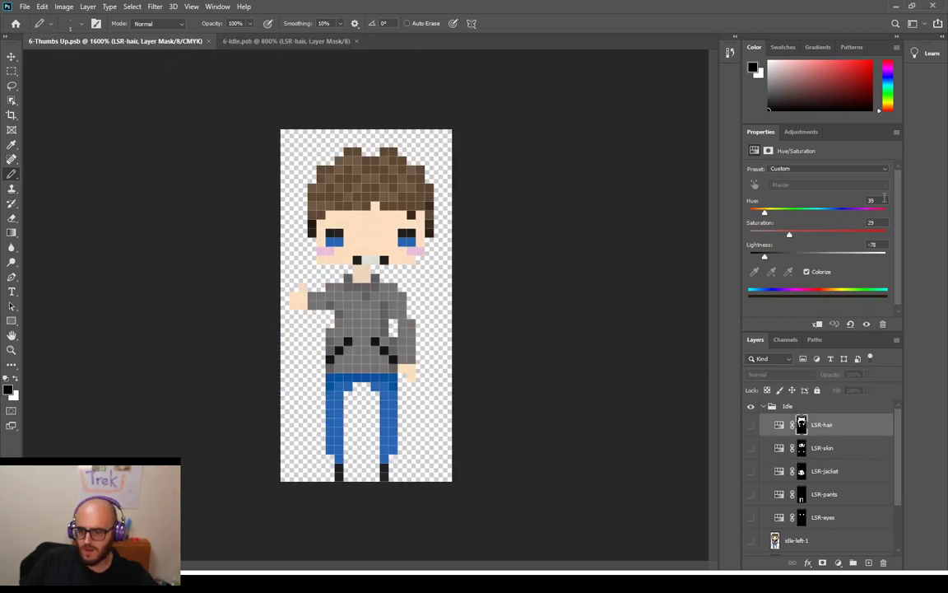
type("15")
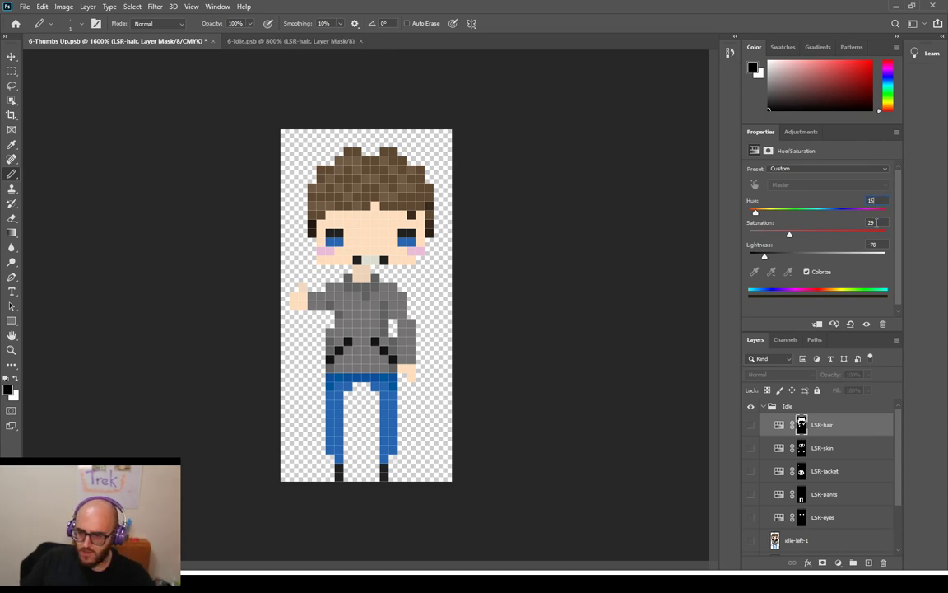
type("68")
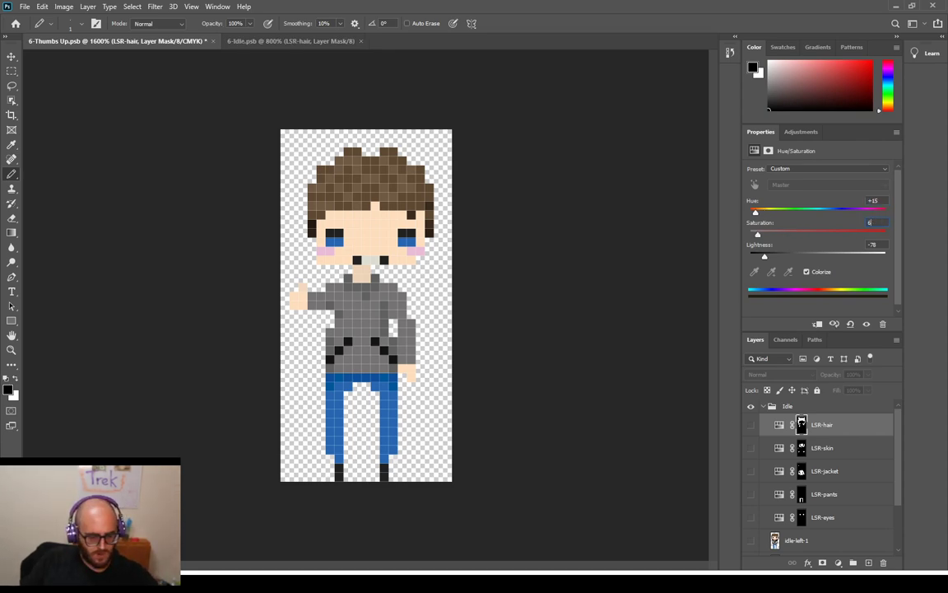
left_click(882, 244)
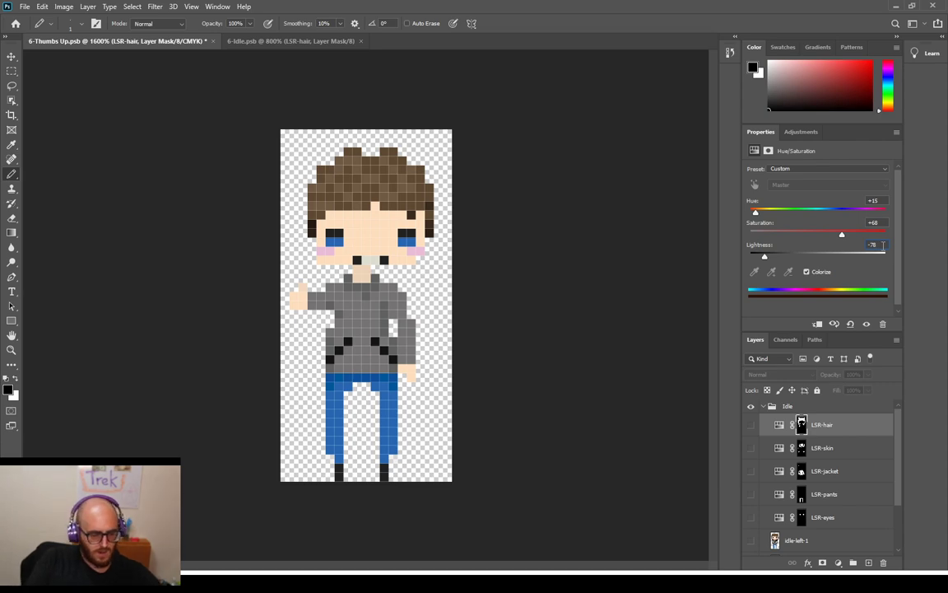
type("-35")
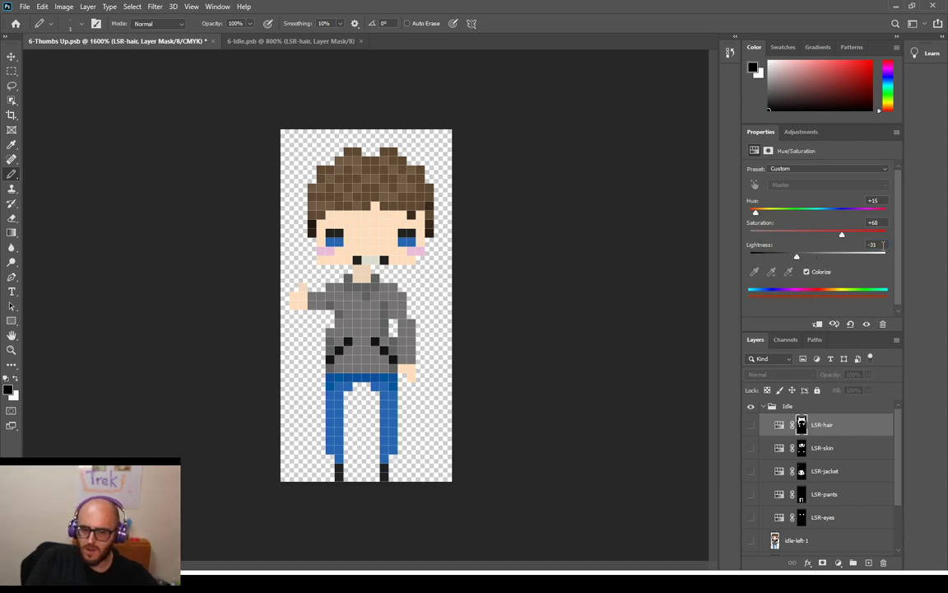
left_click(750, 424)
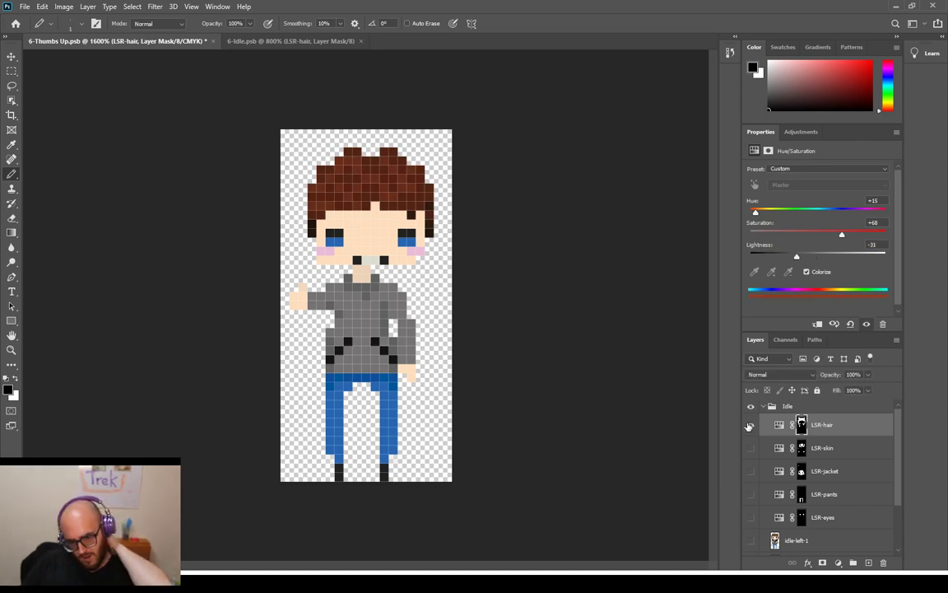
left_click(265, 41)
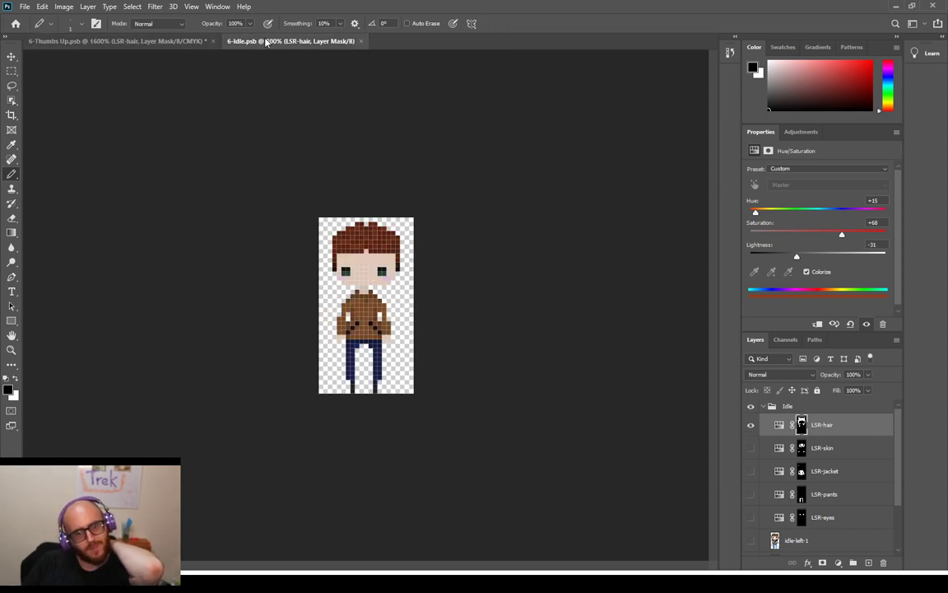
Look up LSR-skin in 6-Idle.psb, and in 6-Thumbs Up.psb show LSR-skin with Hue -8, Saturation -36 and Lightness -8
left_click(834, 447)
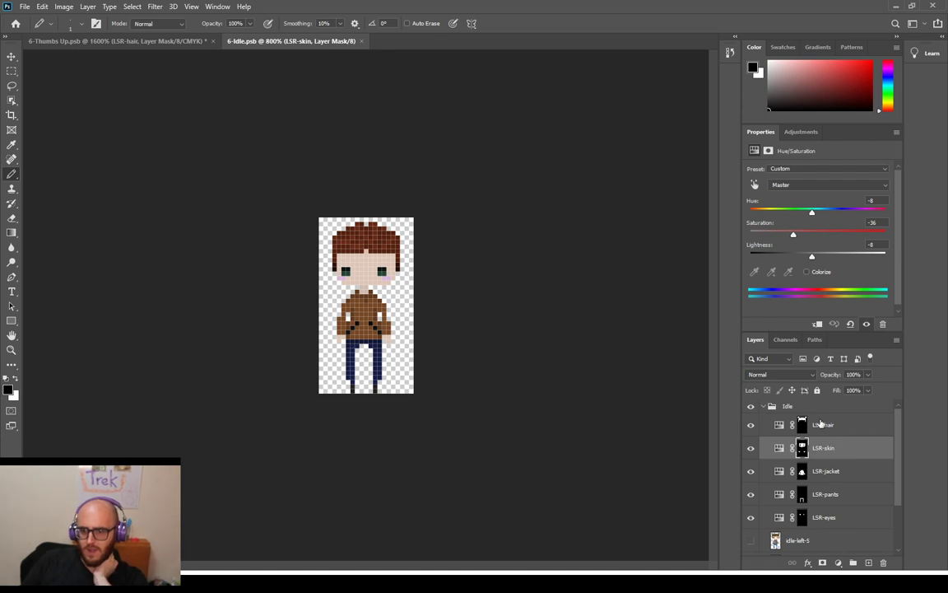
left_click(64, 40)
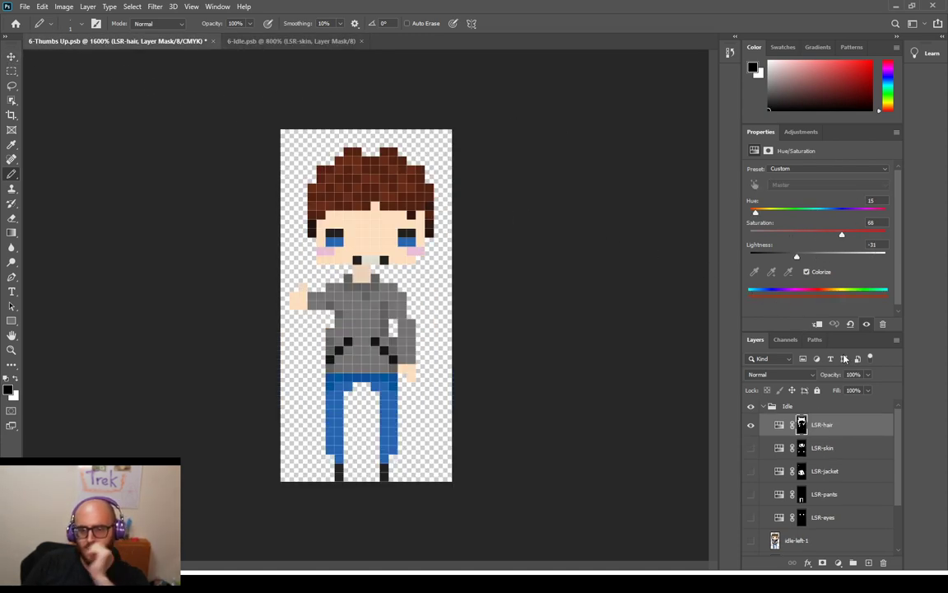
left_click(750, 447)
left_click(823, 447)
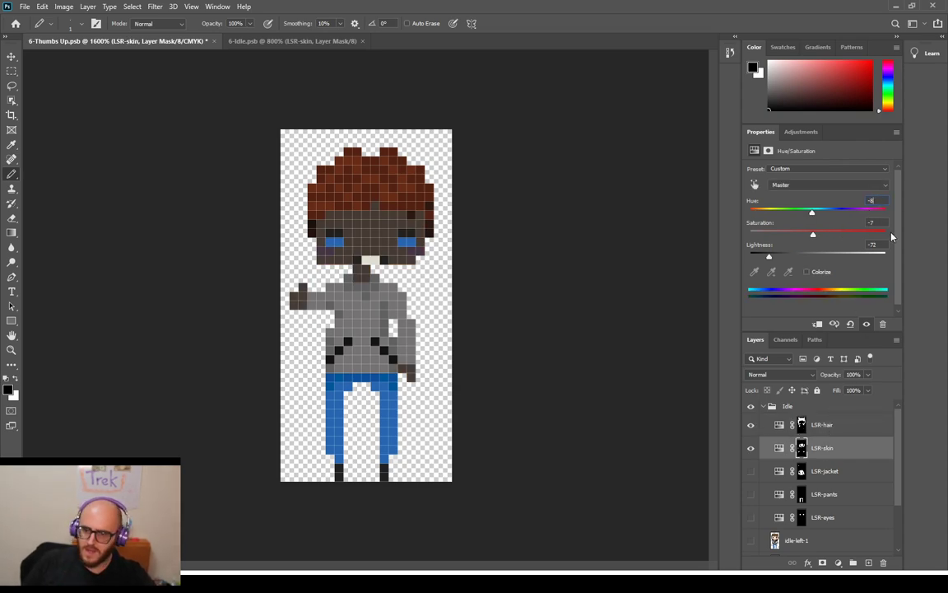
left_click(877, 244)
type("-7")
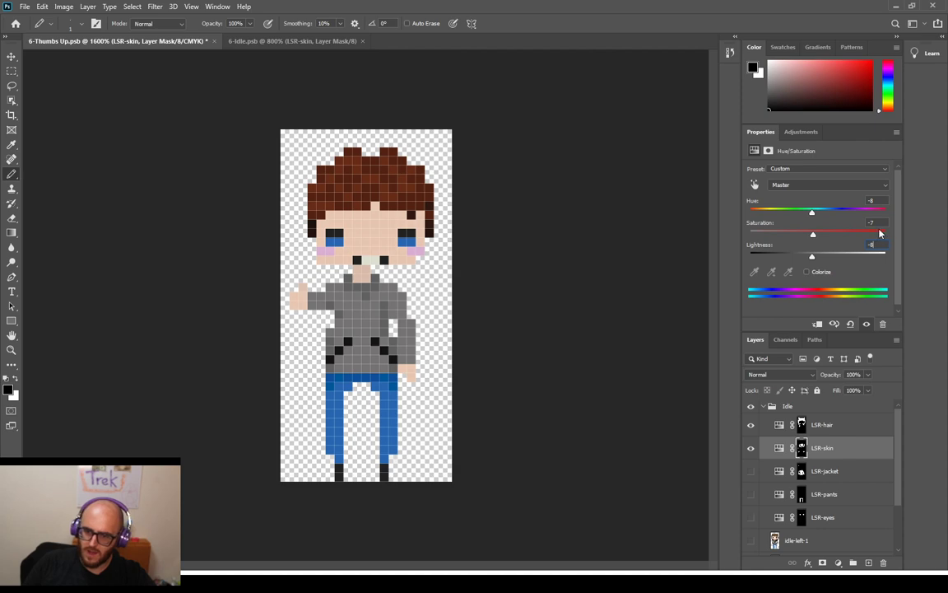
left_click(882, 222)
type("-")
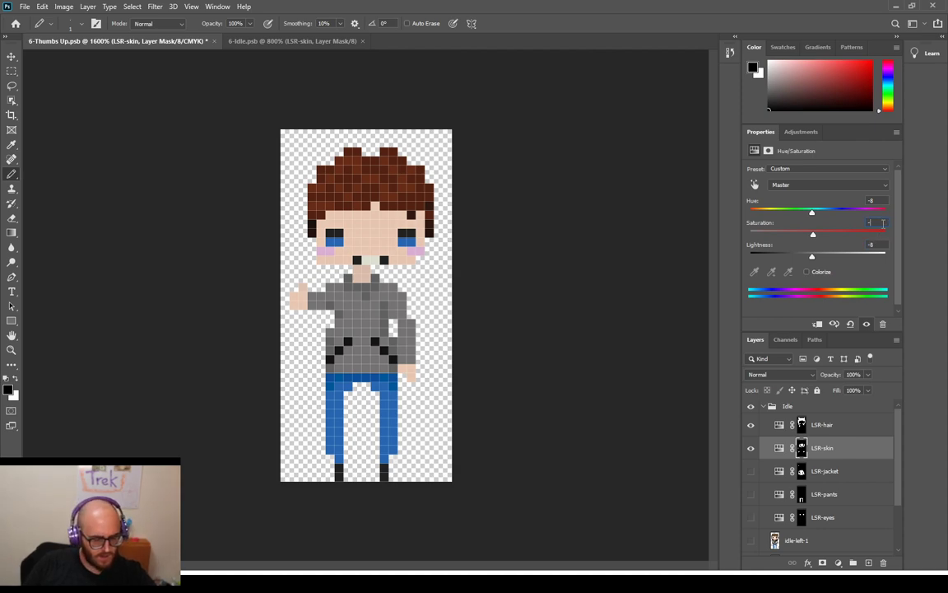
type("36")
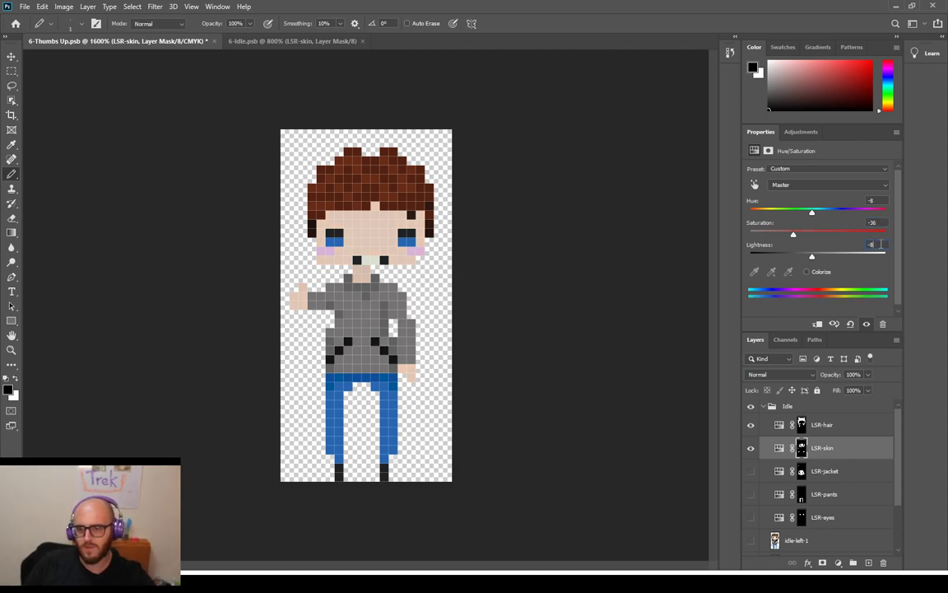
Look up the Hue/Saturation values of the LSR-jacket layer in 6-Idle.psb and return to 6-Thumbs Up.psb
left_click(283, 41)
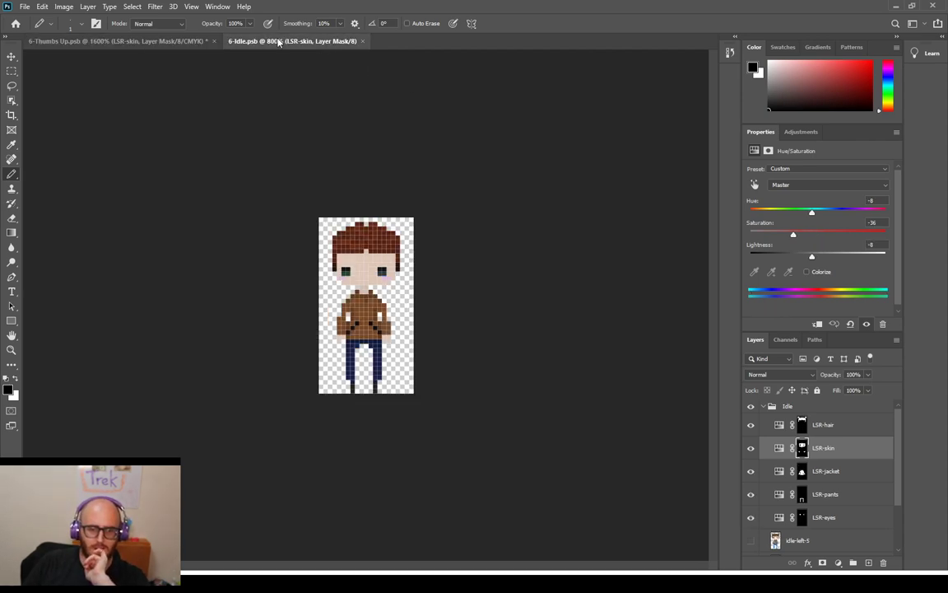
left_click(845, 480)
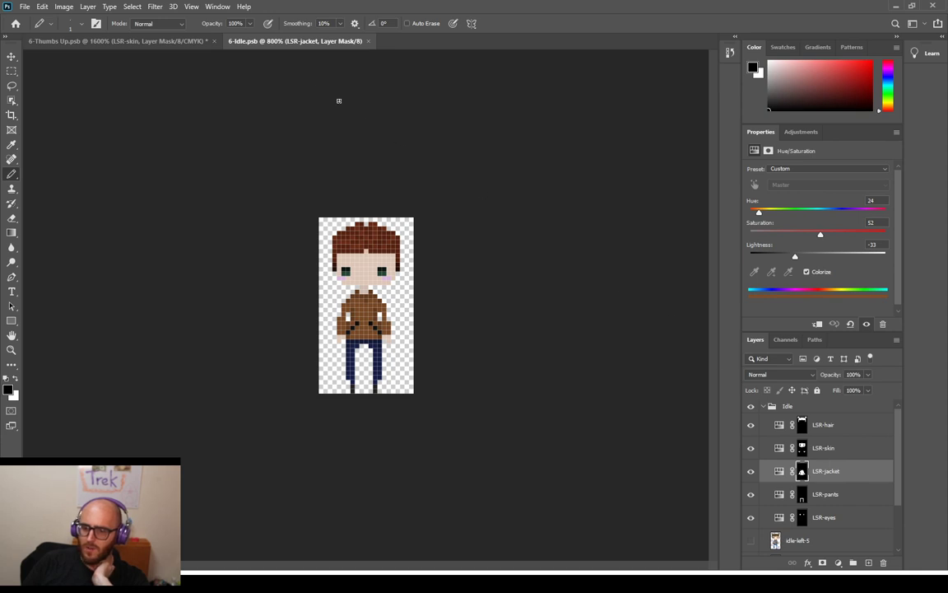
left_click(169, 42)
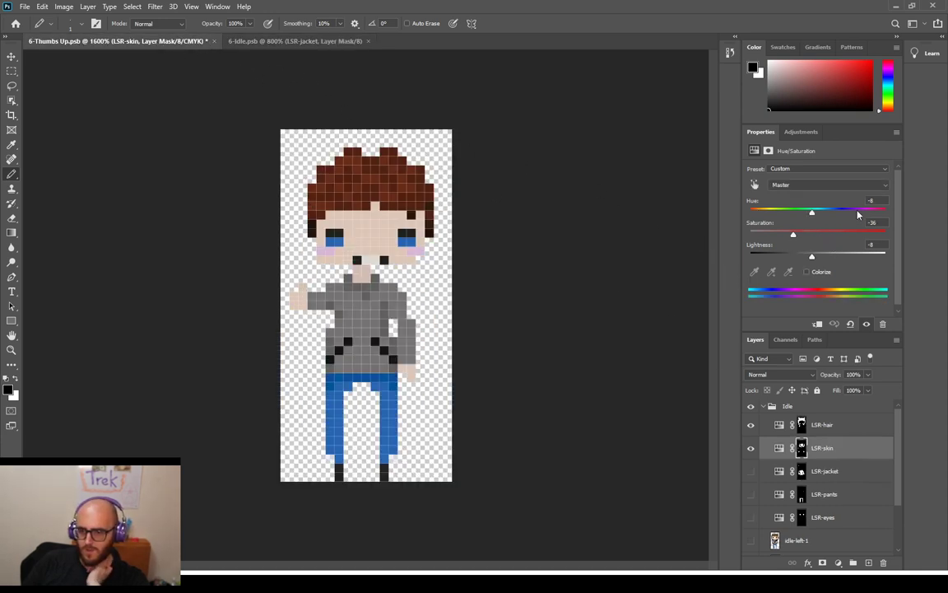
Make LSR-jacket visible in 6-Thumbs Up.psb and set it to Hue 24, Saturation 52 and Lightness -33
left_click(823, 471)
left_click(749, 471)
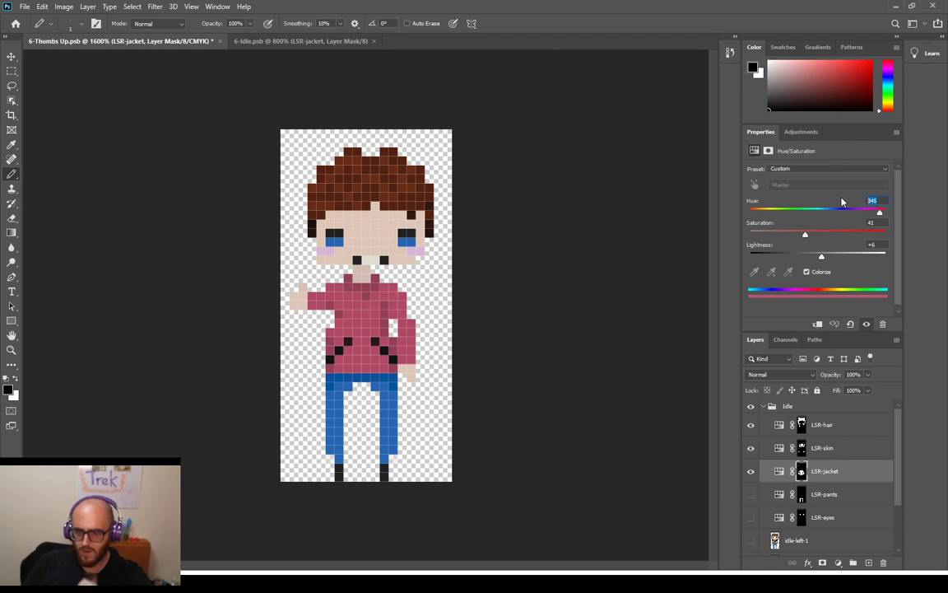
type("24")
key("Return")
double_click(873, 222)
type("52")
key("Return")
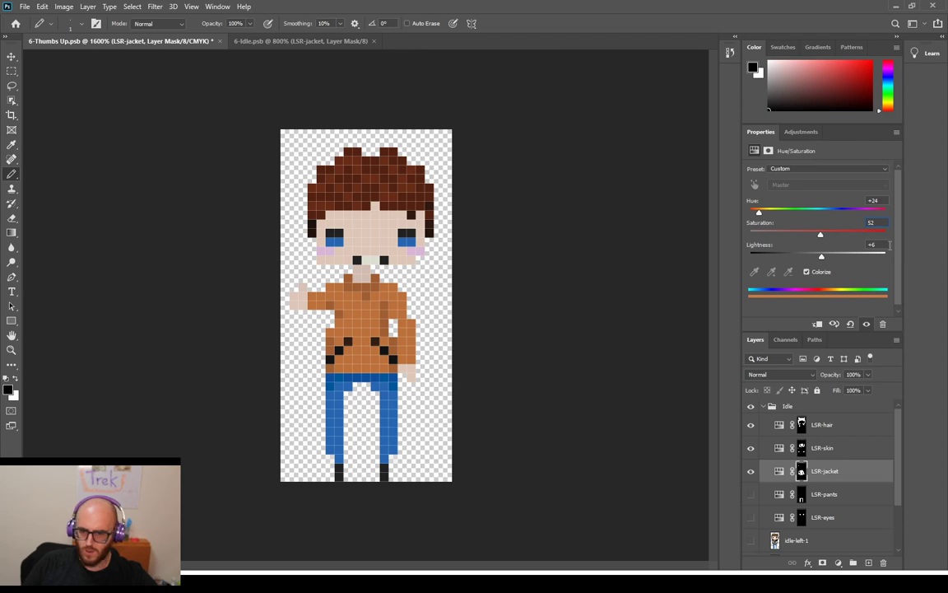
double_click(874, 244)
type("-30")
key("Return")
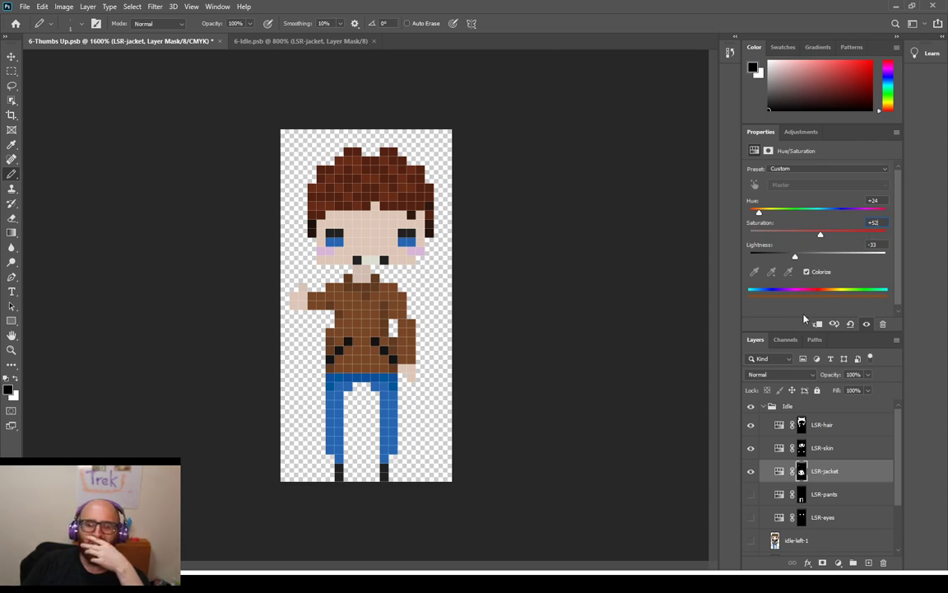
Look up LSR-pants in 6-Idle.psb, and in 6-Thumbs Up.psb show LSR-pants with Hue 231 and Lightness -57
left_click(311, 39)
left_click(824, 493)
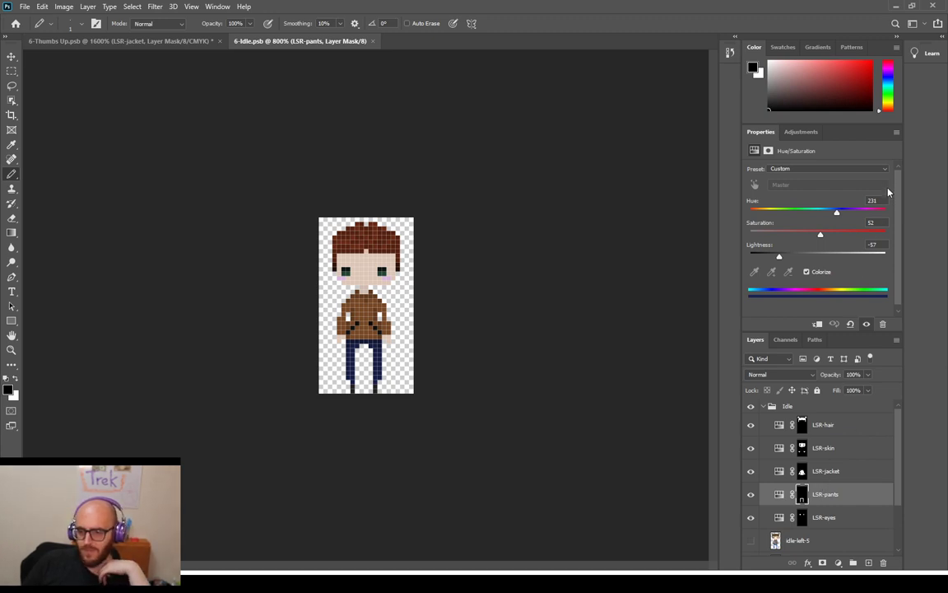
left_click(124, 41)
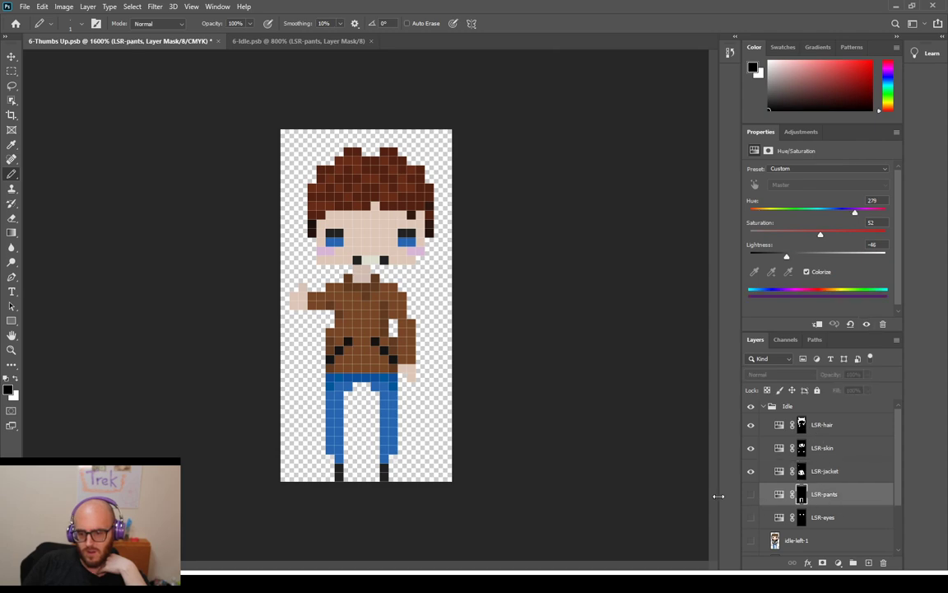
left_click(750, 494)
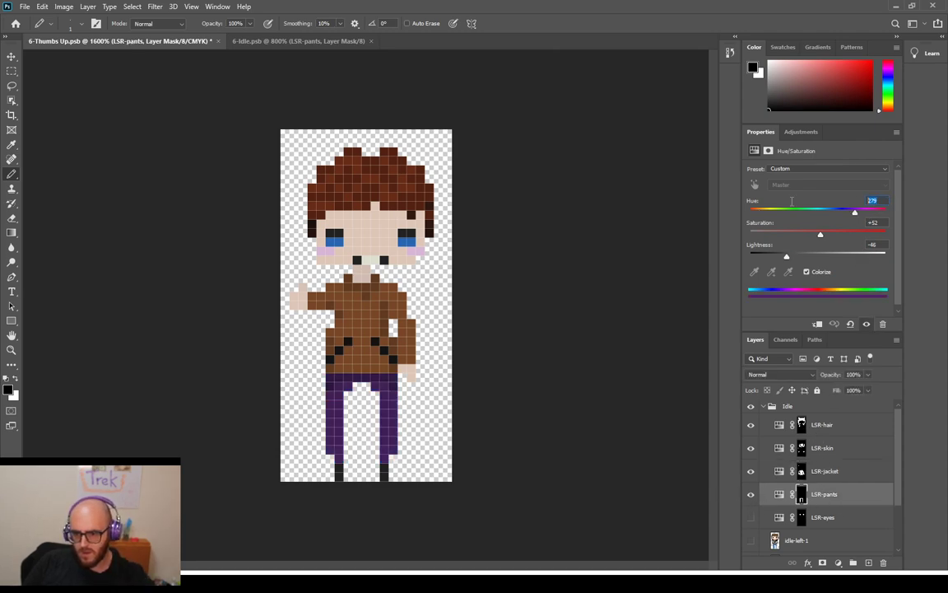
type("231")
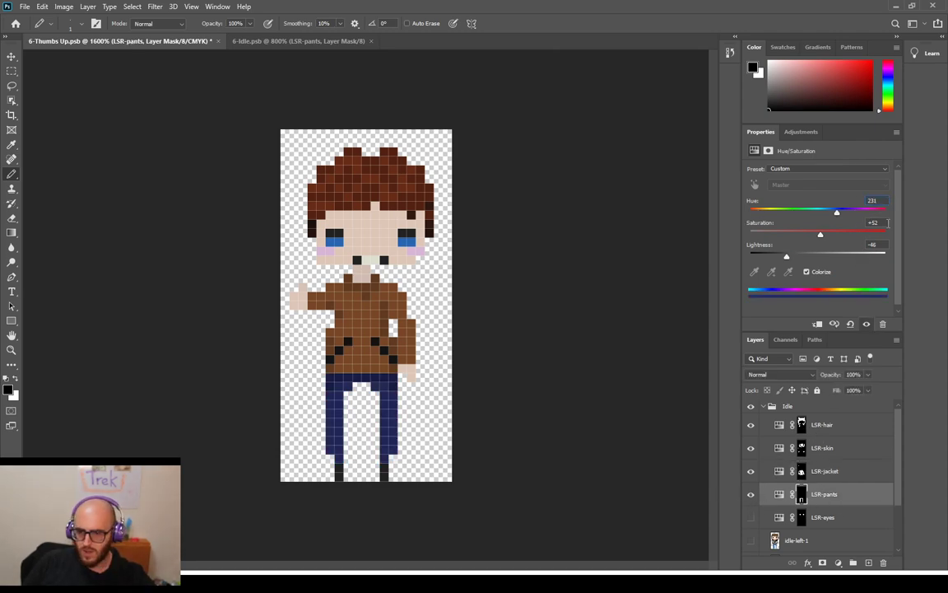
left_click(879, 244)
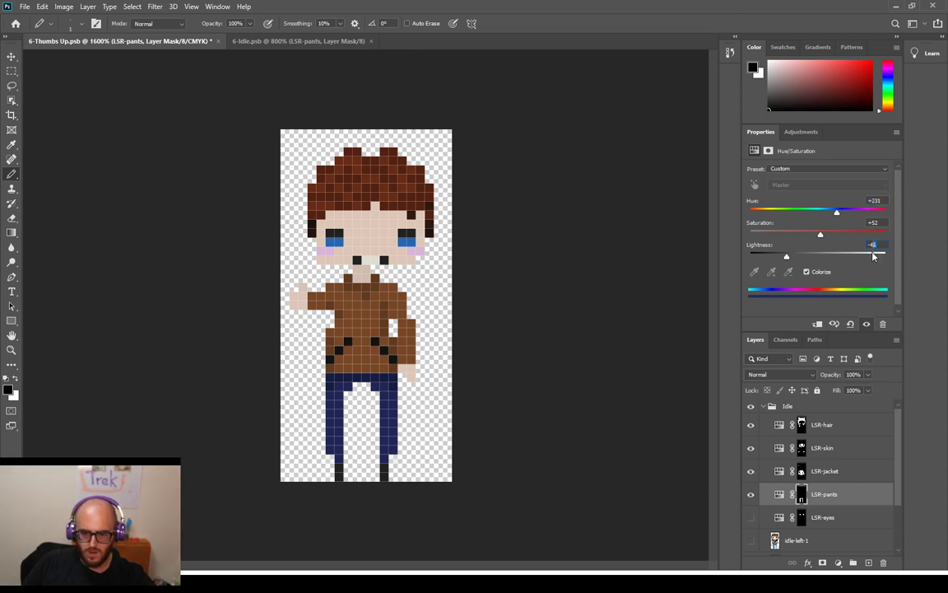
type("-57")
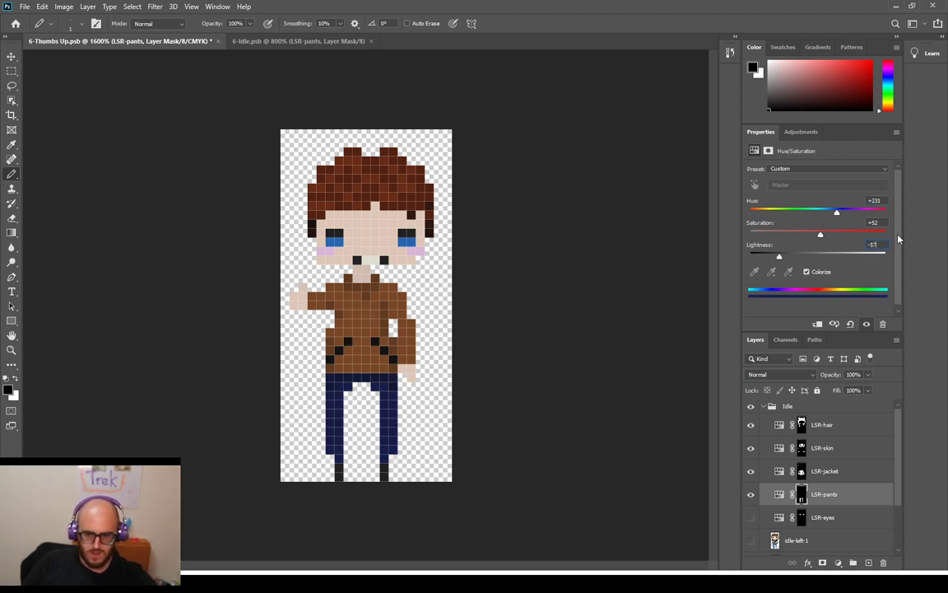
Look up LSR-eyes in 6-Idle.psb, and in 6-Thumbs Up.psb show LSR-eyes with Hue 156
left_click(272, 42)
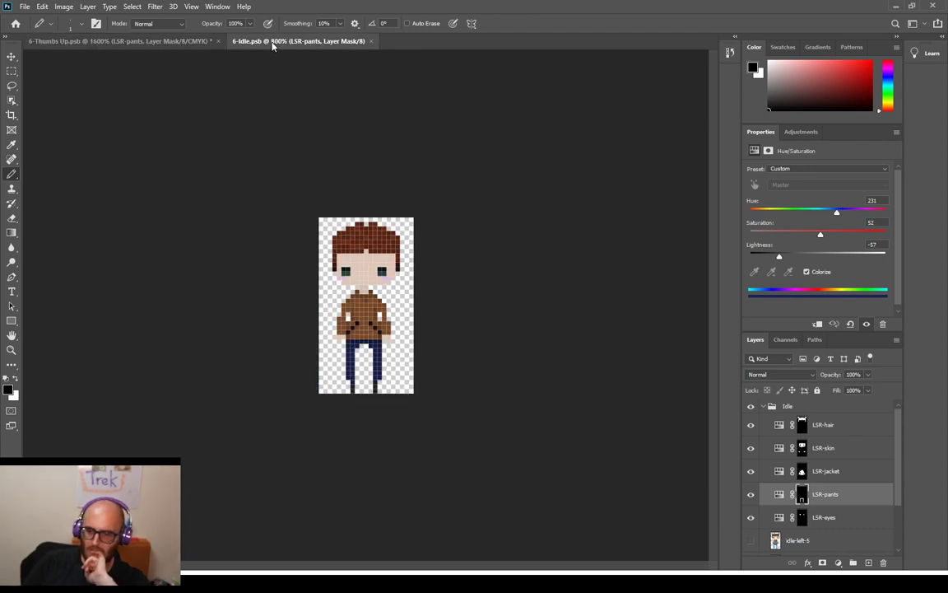
left_click(846, 524)
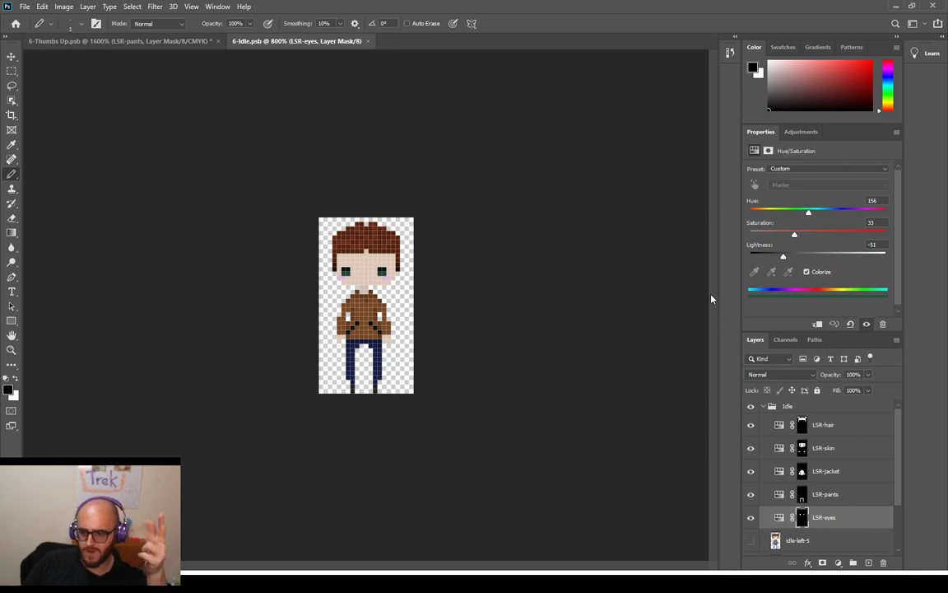
left_click(138, 41)
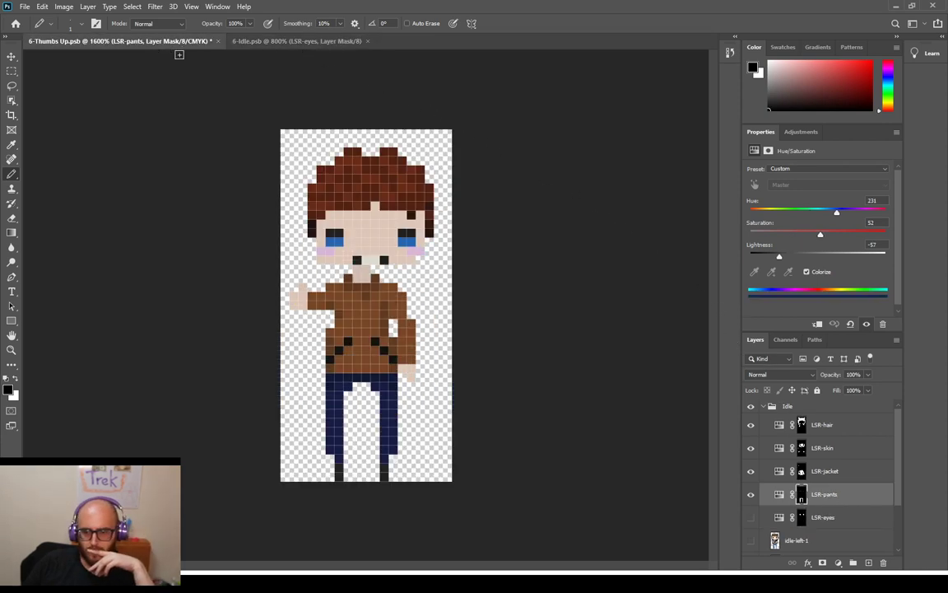
left_click(750, 517)
left_click(831, 516)
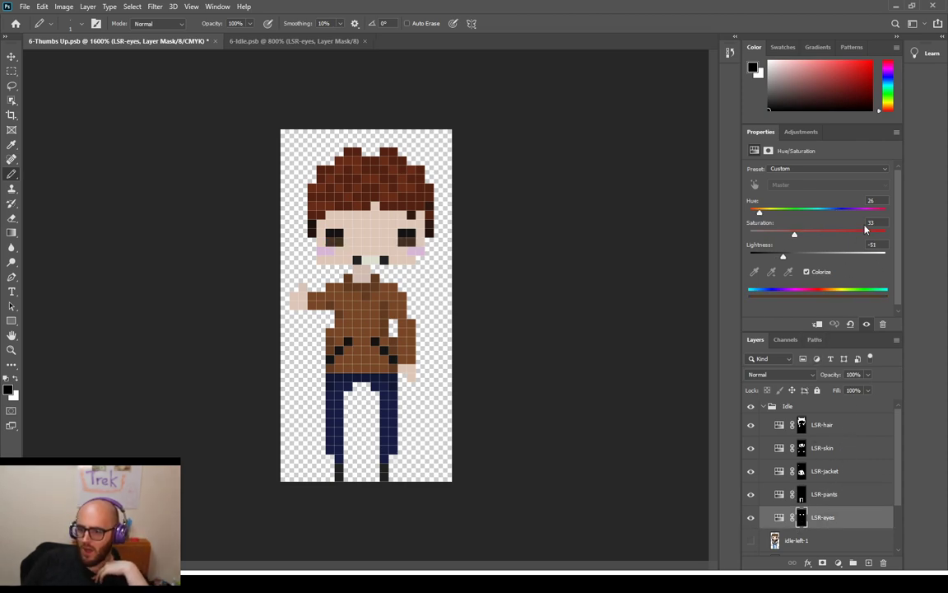
type("156")
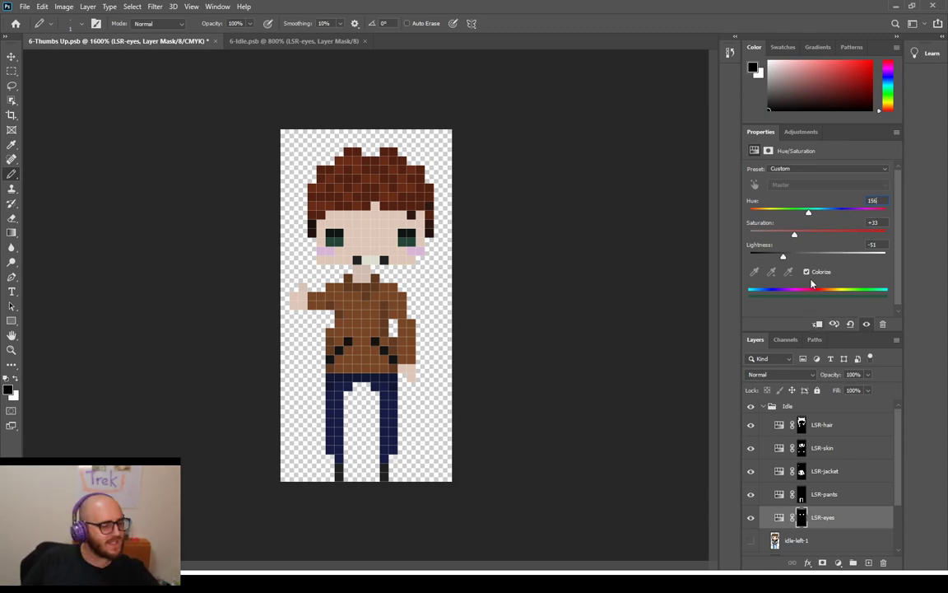
Compare the recoloured character with 6-Idle.psb and save the thumbs-up document as 7-Thumbs Up.psb
left_click(292, 41)
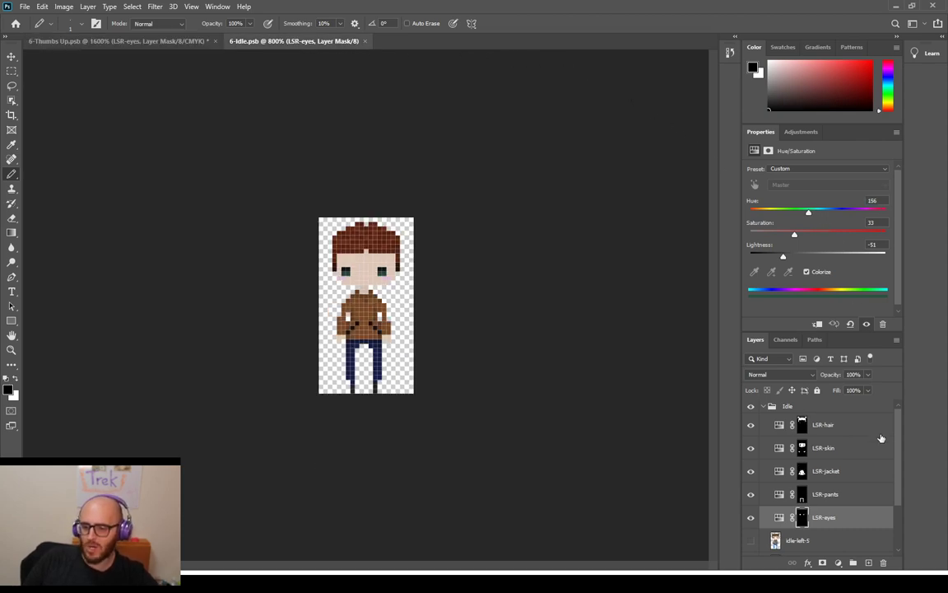
left_click(141, 41)
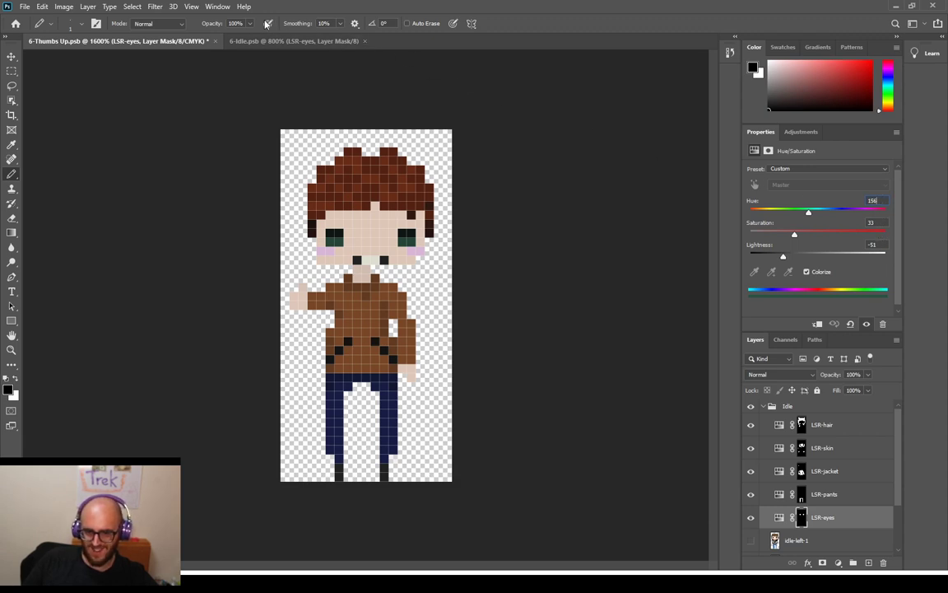
left_click(239, 39)
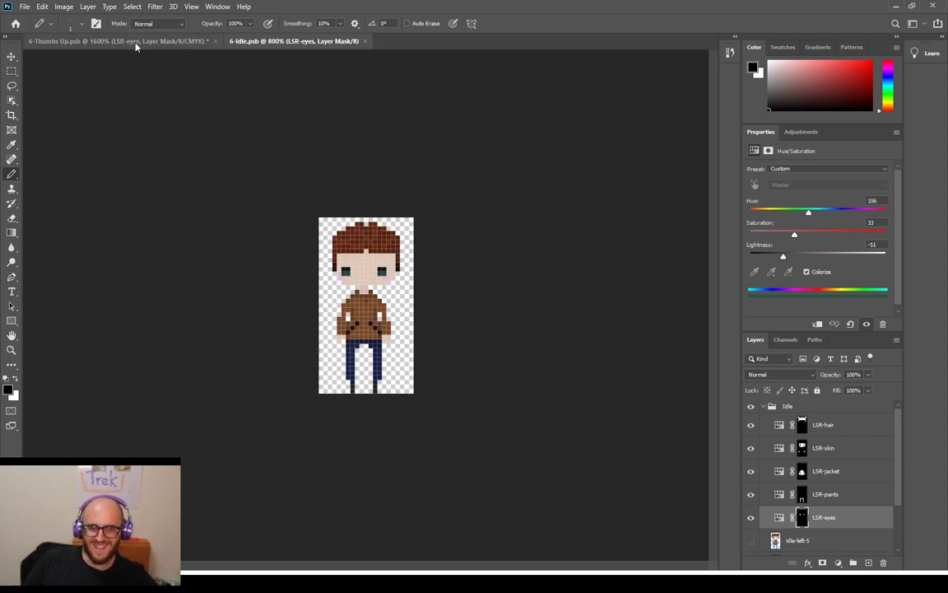
left_click(134, 40)
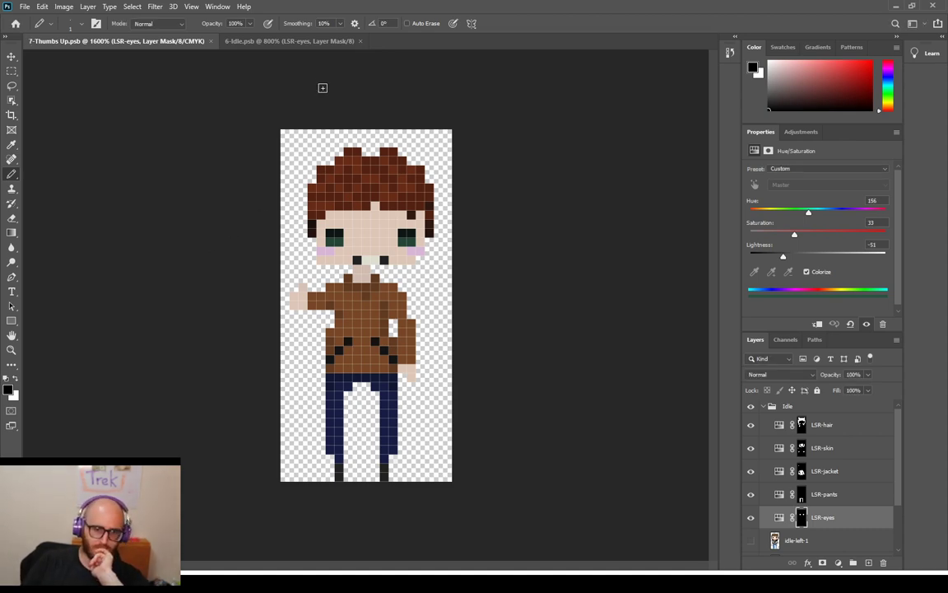
Replace 6-Idle.psb with 7-Idle.psb as the open reference and look up its LSR-hair Hue/Saturation values
left_click(359, 41)
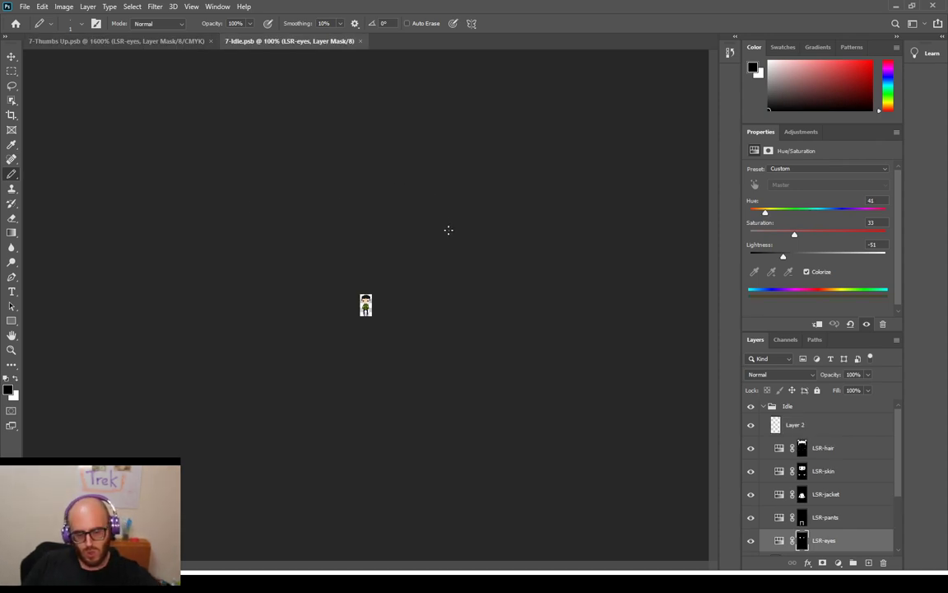
key("ctrl+plus")
key("ctrl+plus")
key("ctrl+plus")
key("ctrl+plus")
key("ctrl+plus")
key("ctrl+plus")
key("ctrl+plus")
key("ctrl+plus")
key("ctrl+plus")
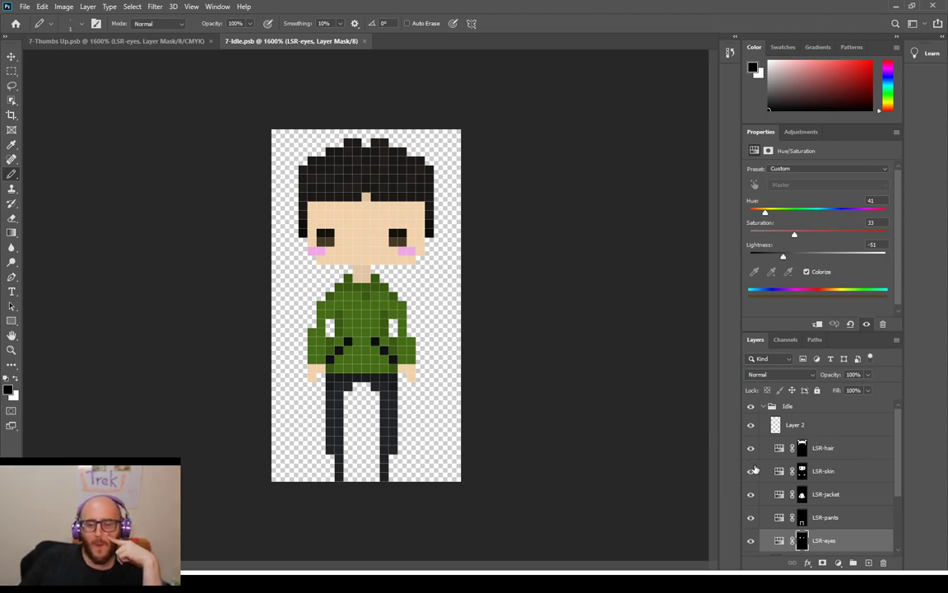
left_click(844, 456)
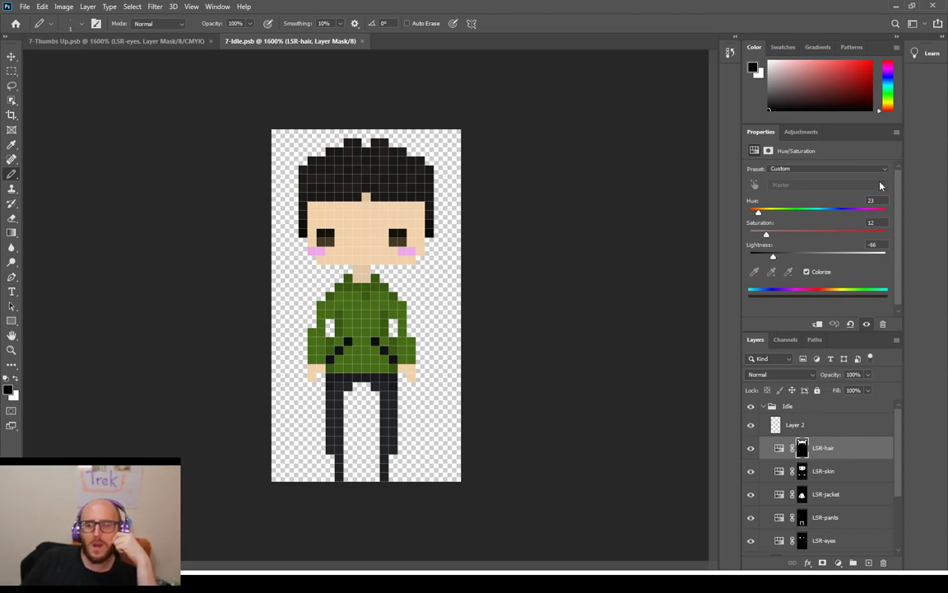
In 7-Thumbs Up.psb, set LSR-hair to Hue 23, Saturation 12 and Lightness -66, and compare it with 7-Idle.psb
left_click(158, 40)
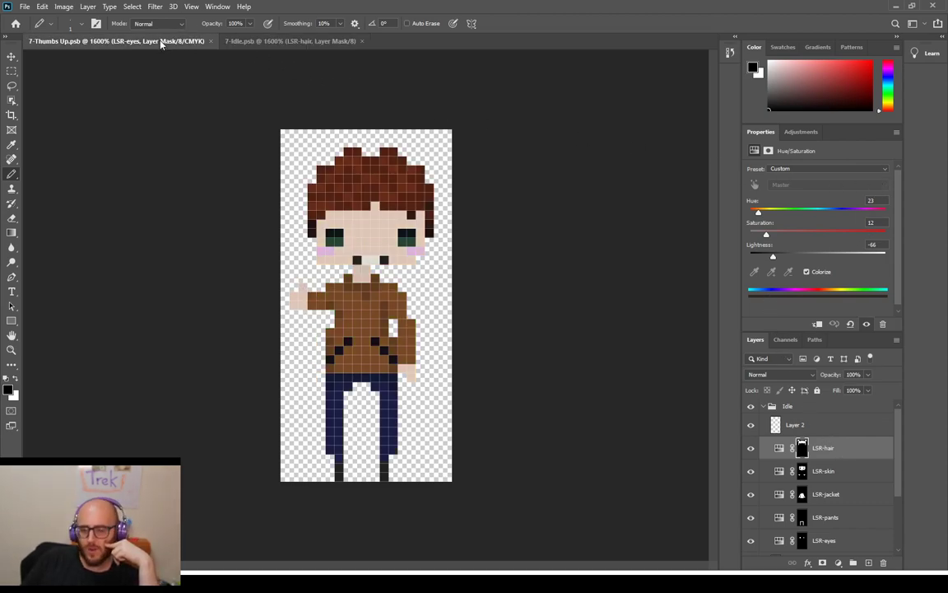
left_click(844, 424)
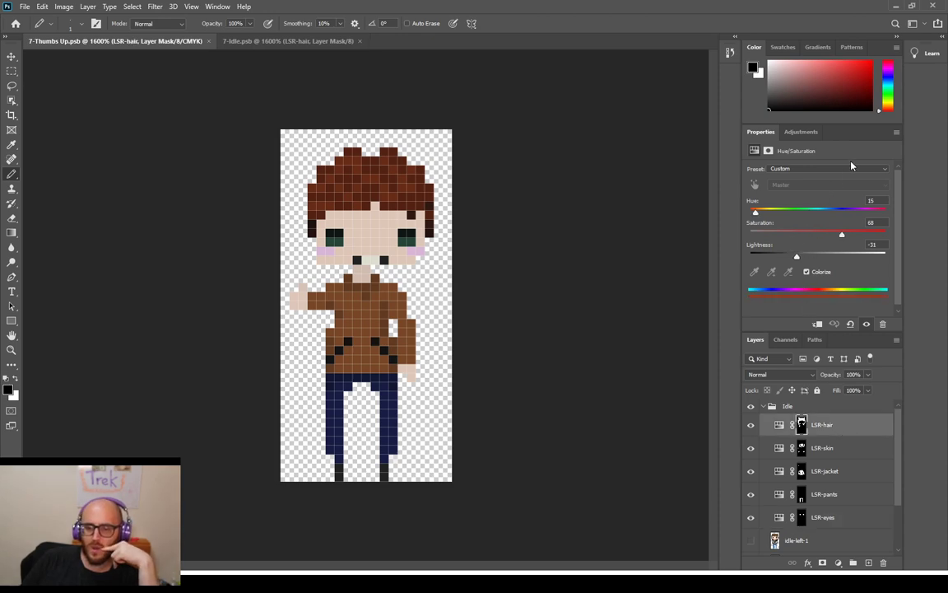
left_click(883, 200)
type("23")
left_click(883, 223)
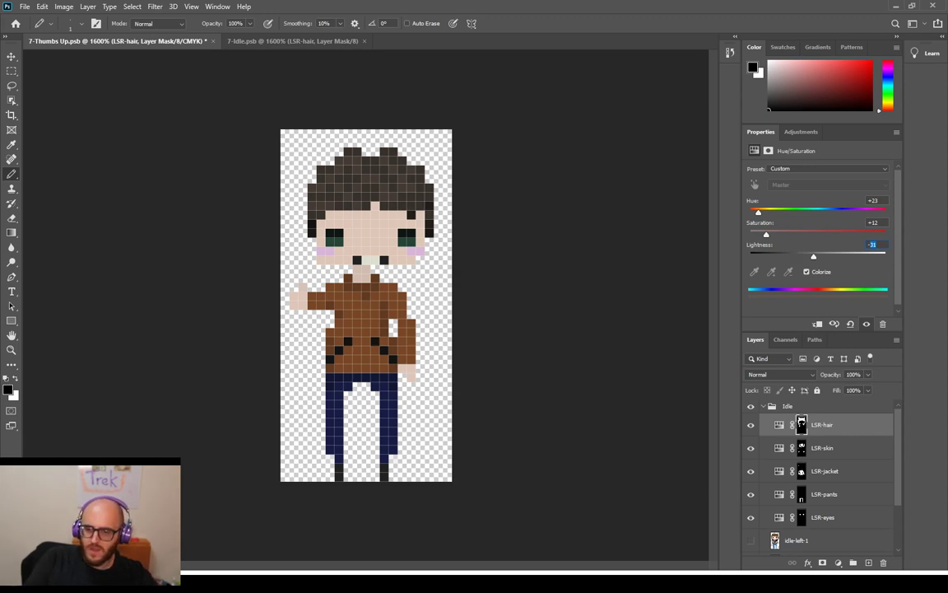
type("-66")
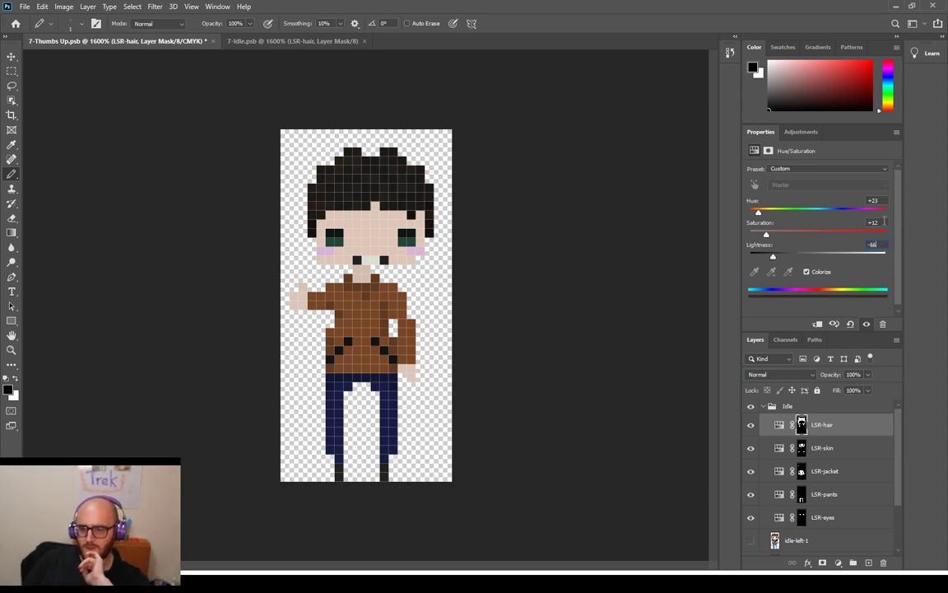
left_click(252, 43)
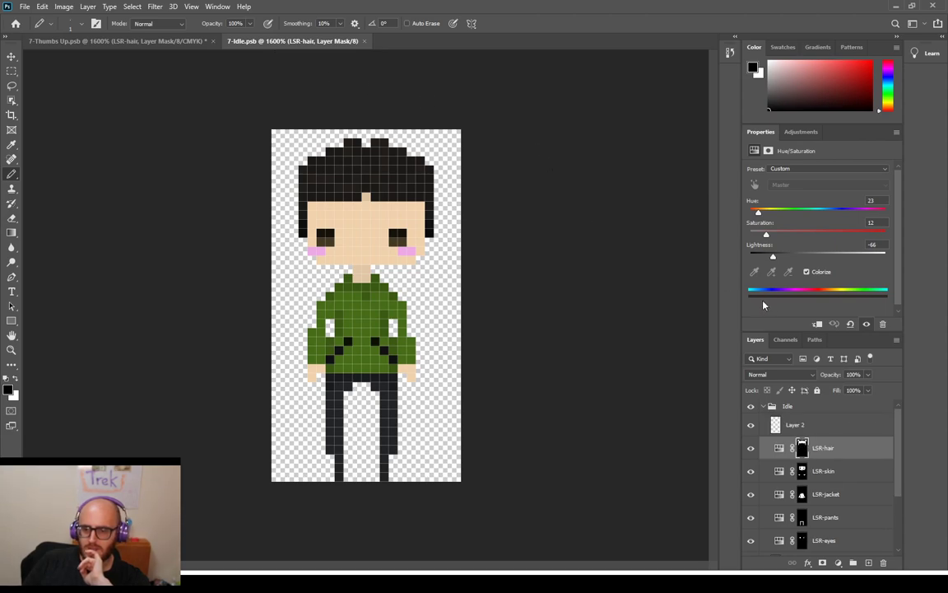
Copy the LSR-skin adjustment from 7-Idle.psb into 7-Thumbs Up.psb, setting Hue +2, Saturation +13 and Lightness -7
left_click(848, 471)
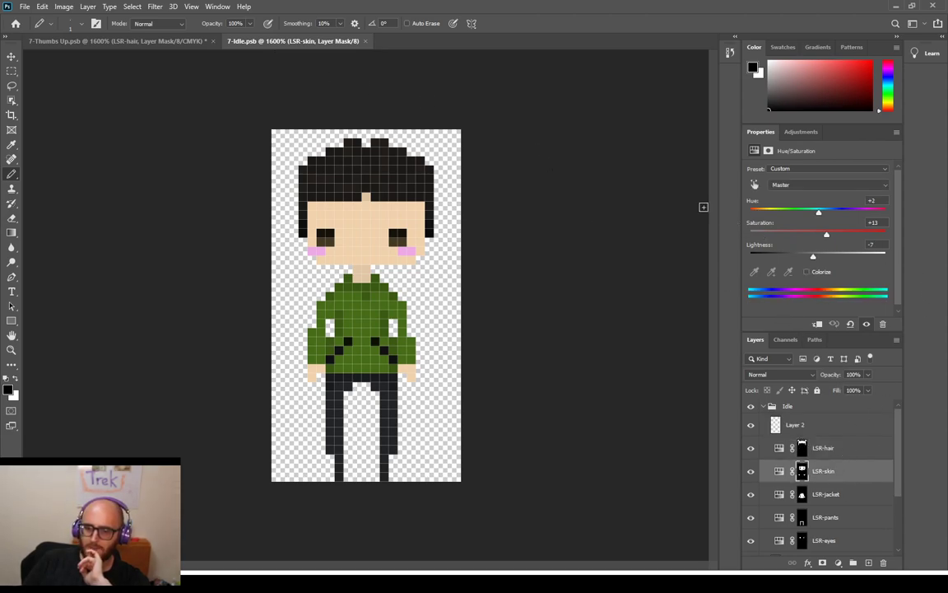
left_click(124, 41)
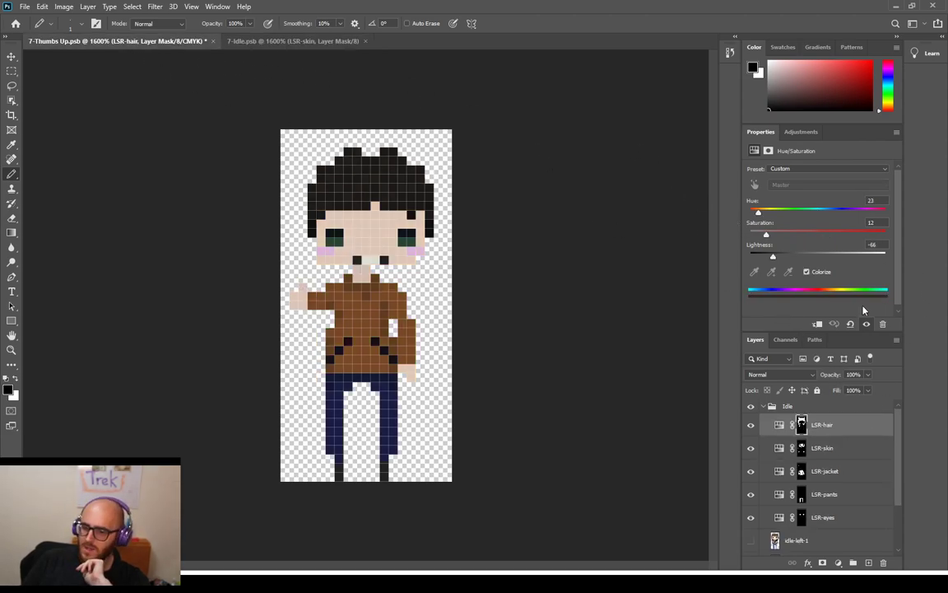
left_click(823, 447)
double_click(884, 200)
type("2")
double_click(885, 222)
type("13")
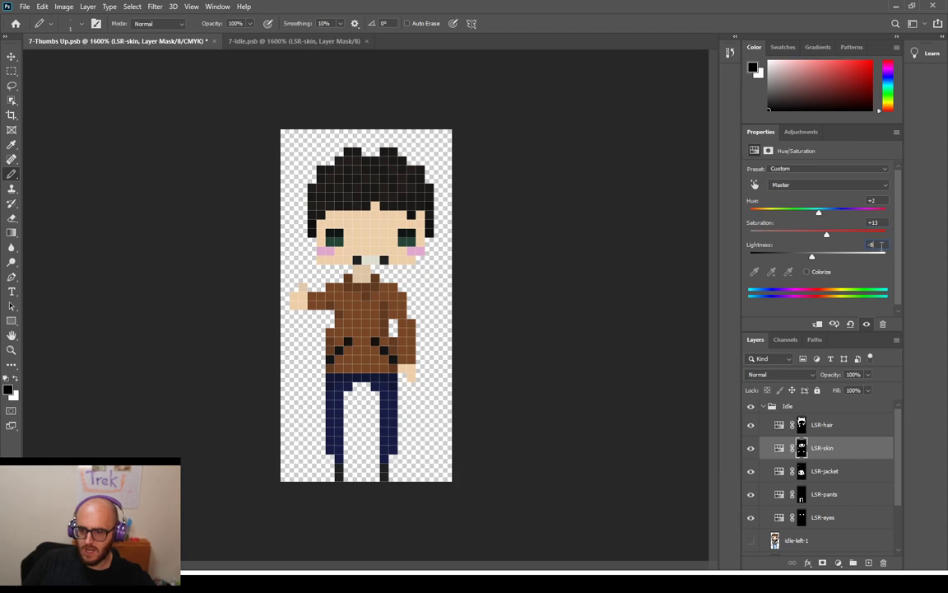
key("Up")
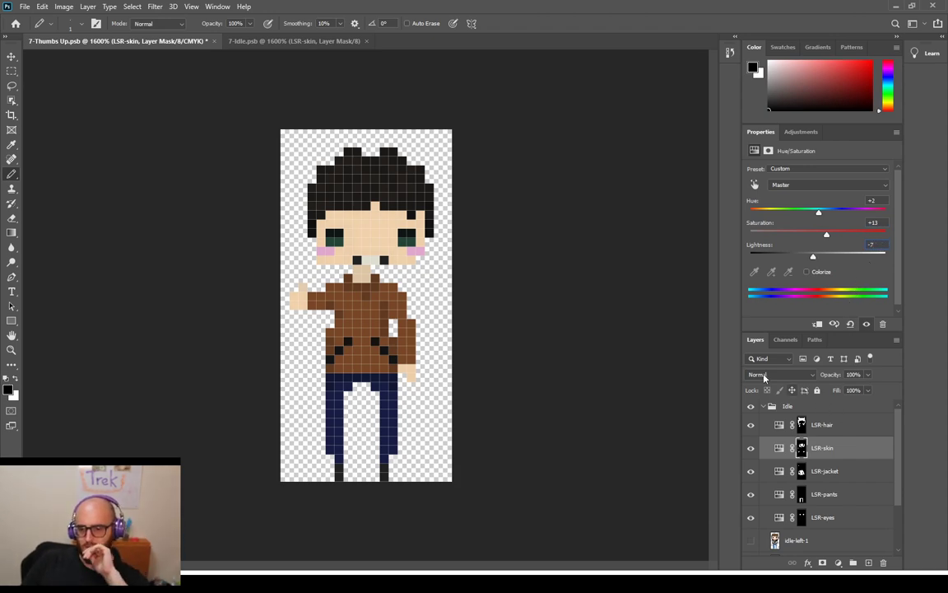
Look up LSR-jacket in 7-Idle.psb, and in 7-Thumbs Up.psb set it to Hue 86, Saturation 66 and Lightness -44
left_click(301, 42)
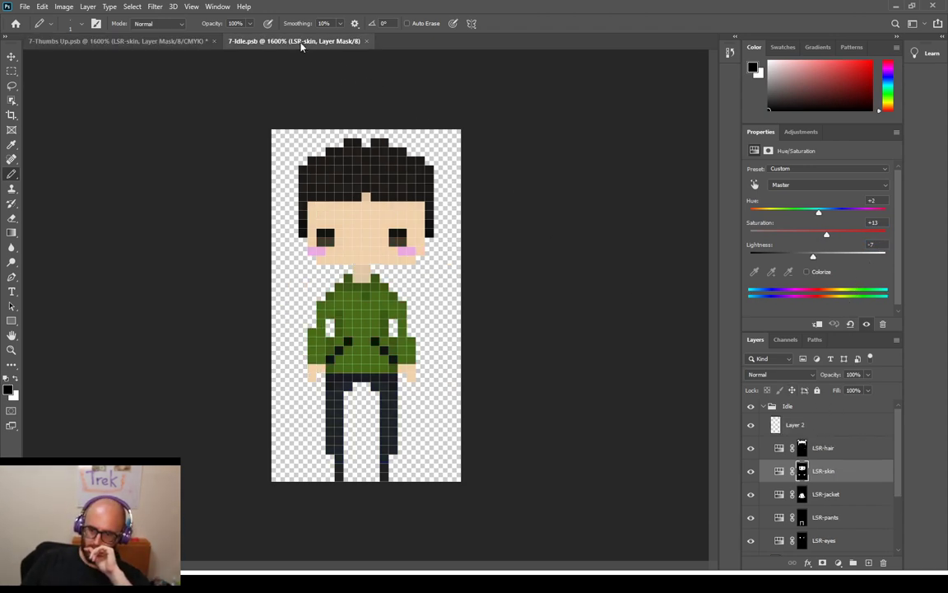
left_click(842, 494)
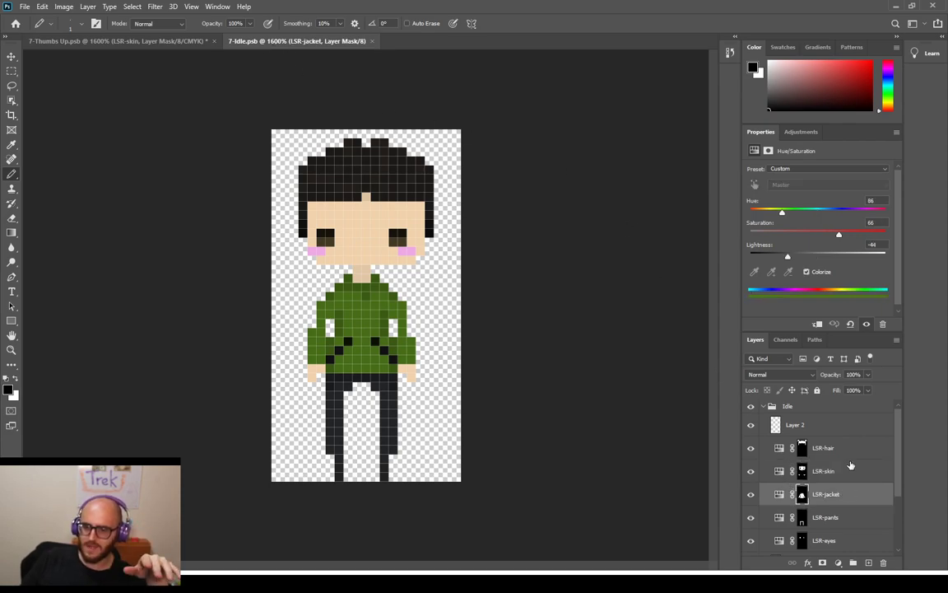
left_click(154, 41)
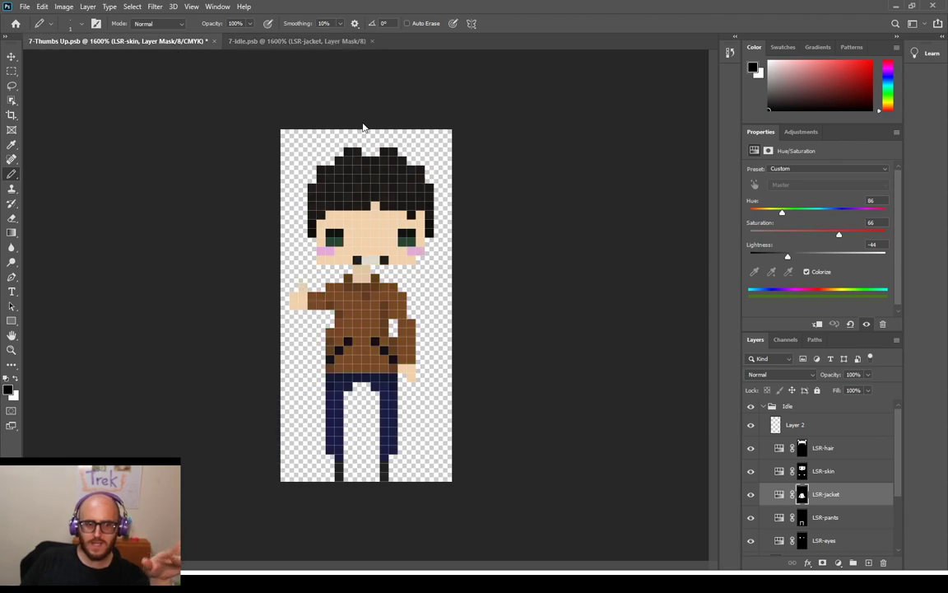
left_click(827, 473)
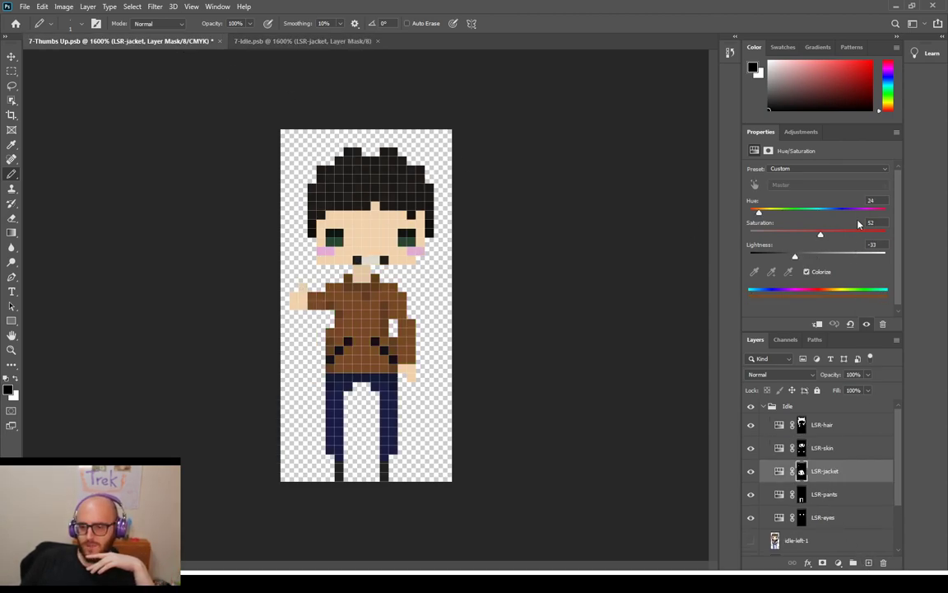
double_click(870, 200)
type("86")
key("Return")
key("Tab")
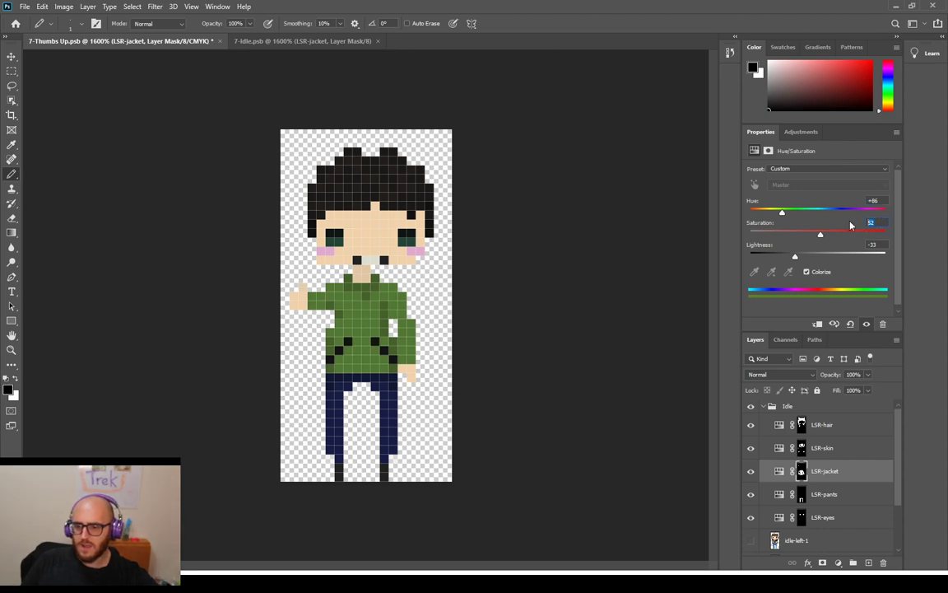
type("66")
key("Tab")
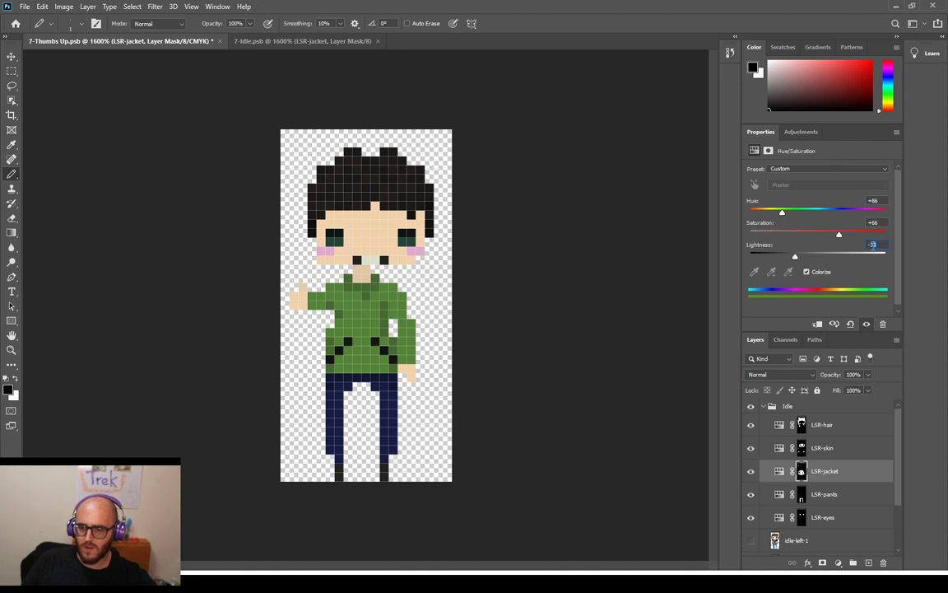
type("-3")
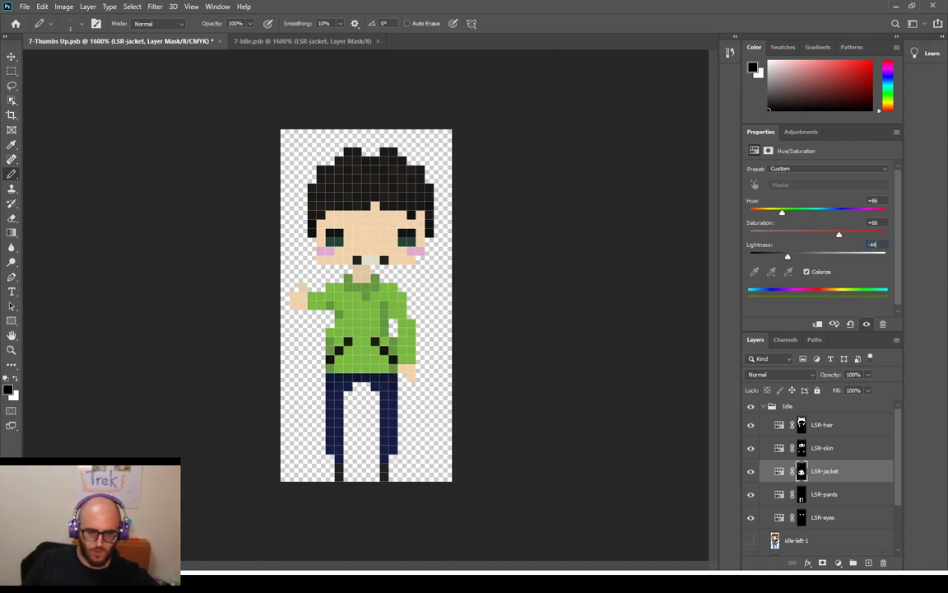
type("44")
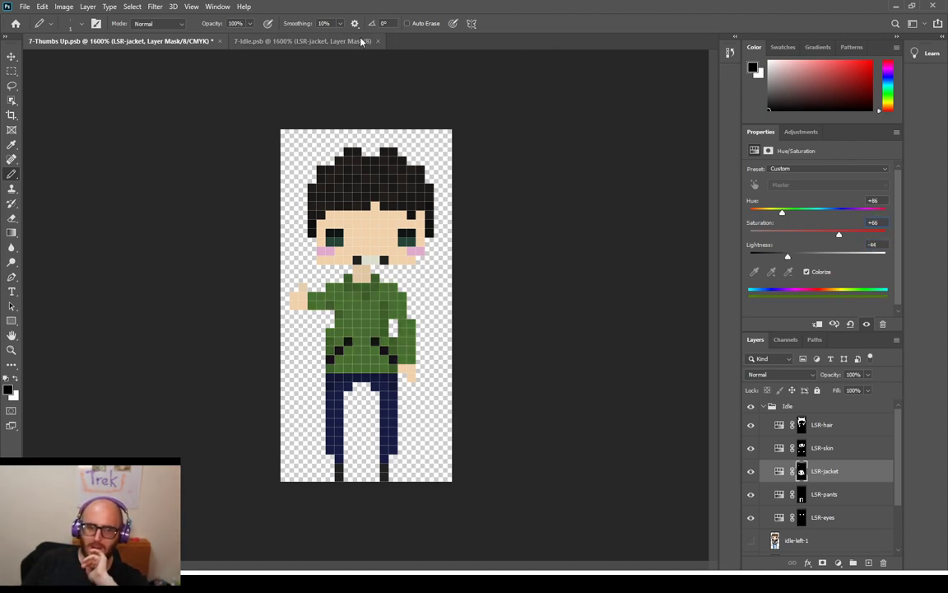
Look up LSR-pants in 7-Idle.psb, and in 7-Thumbs Up.psb set it to Hue 201, Saturation 4 and Lightness -66
left_click(304, 40)
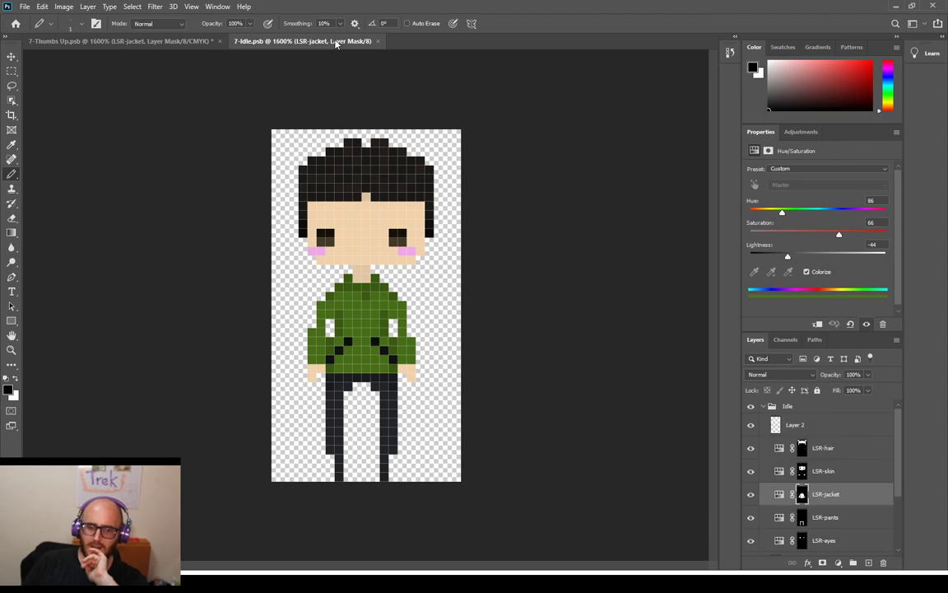
left_click(828, 516)
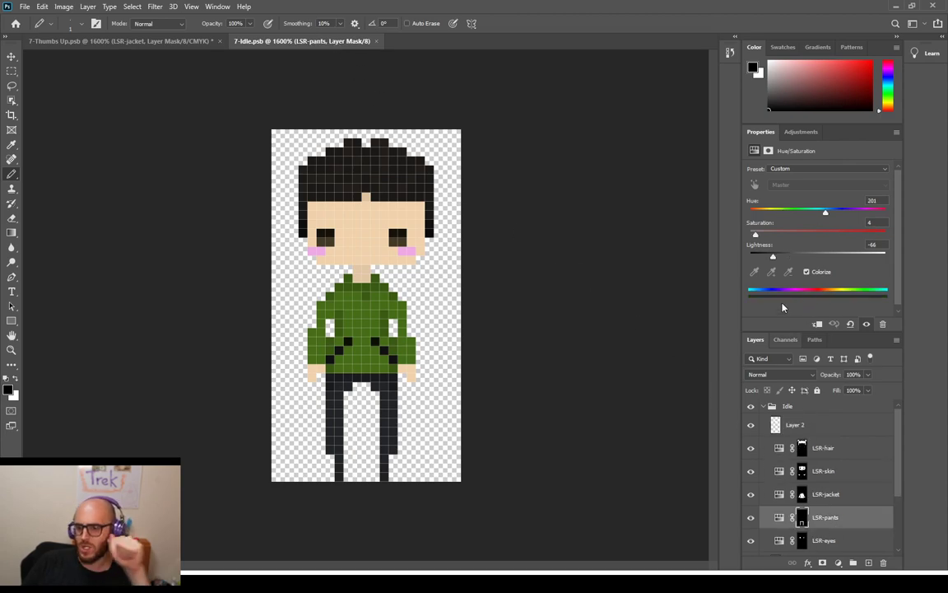
left_click(191, 46)
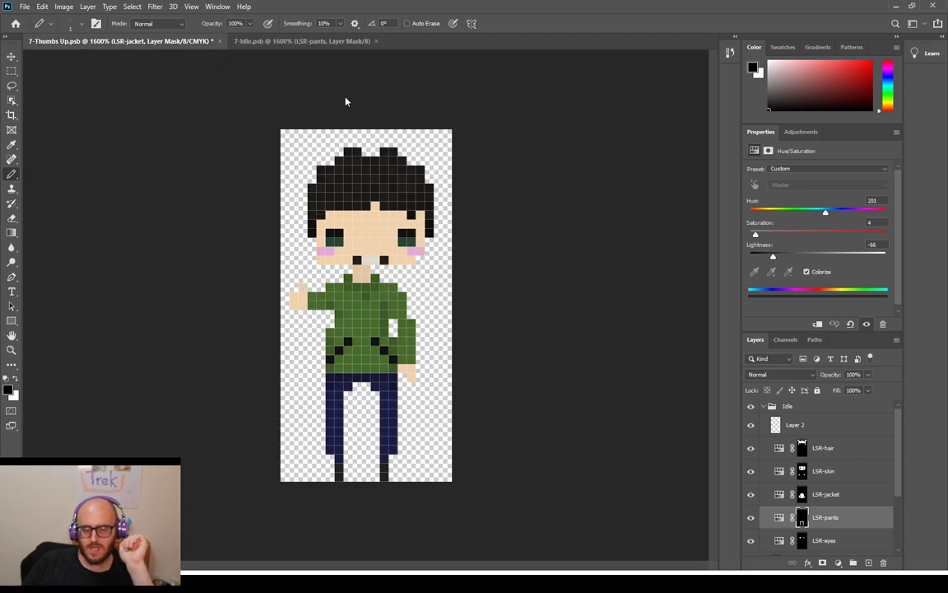
left_click(827, 494)
left_click(833, 293)
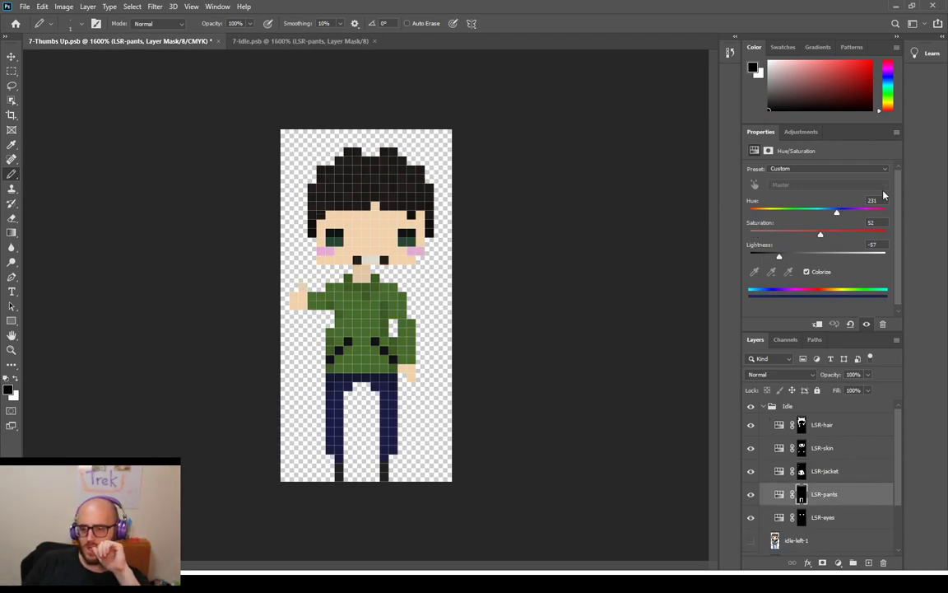
type("201")
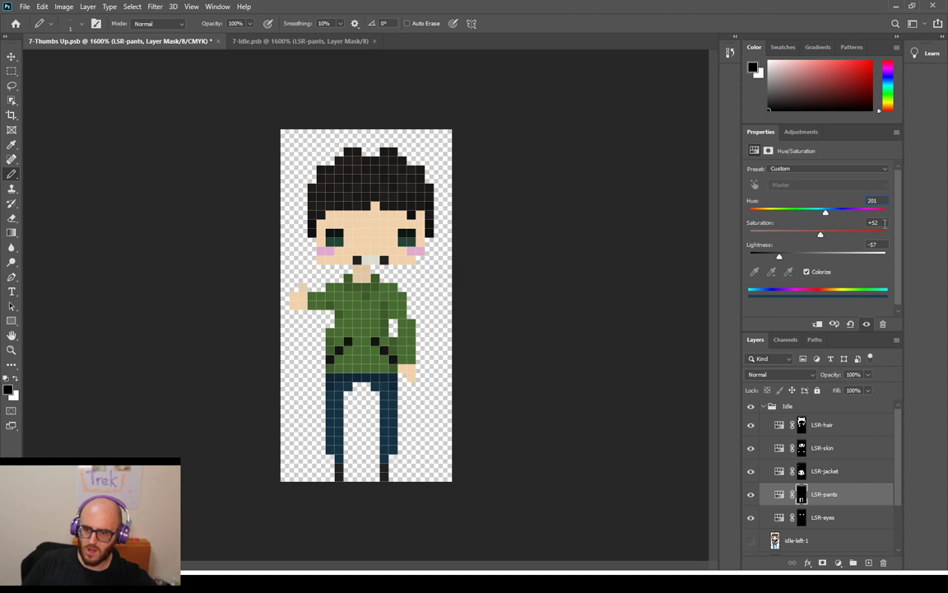
key("Tab")
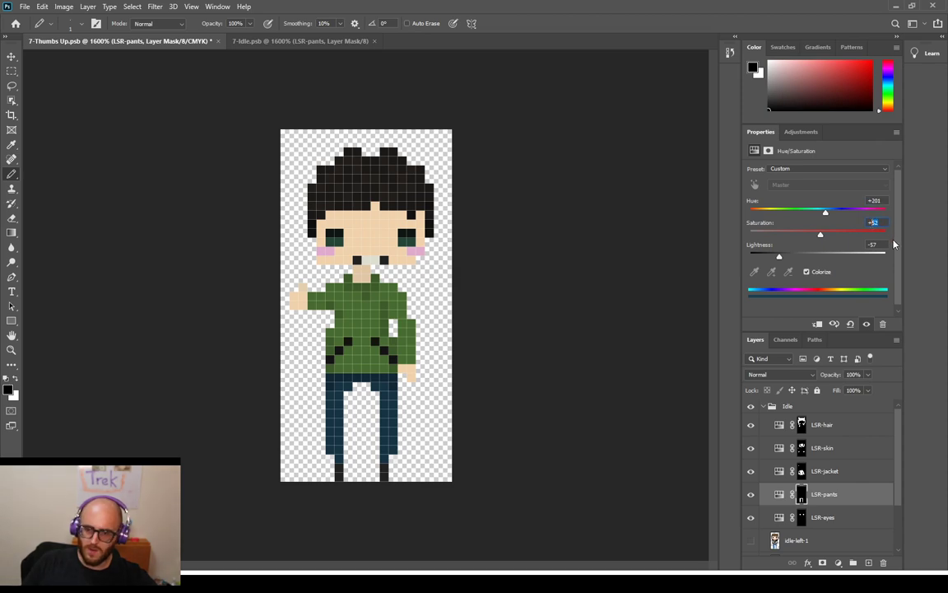
type("+4")
key("Tab")
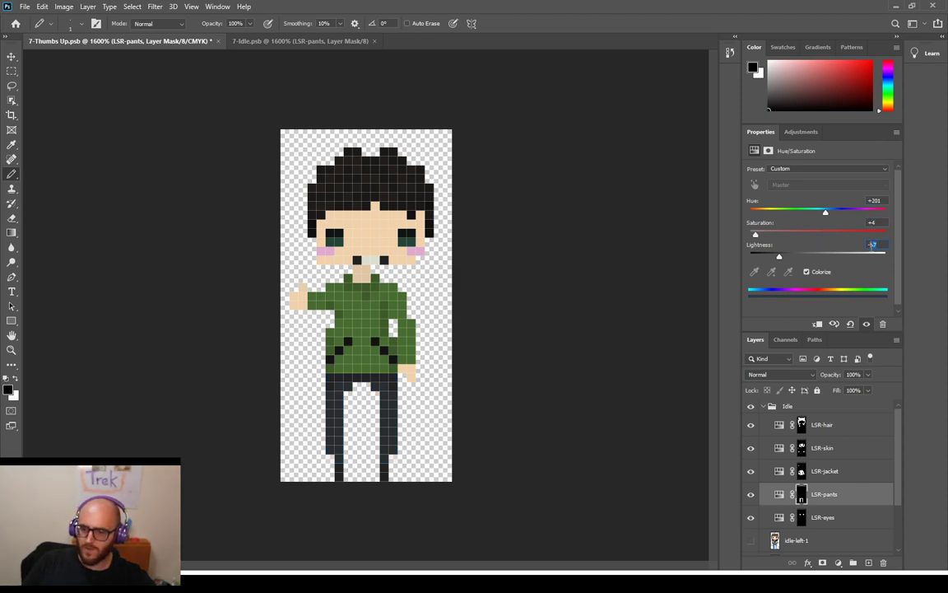
type("-66")
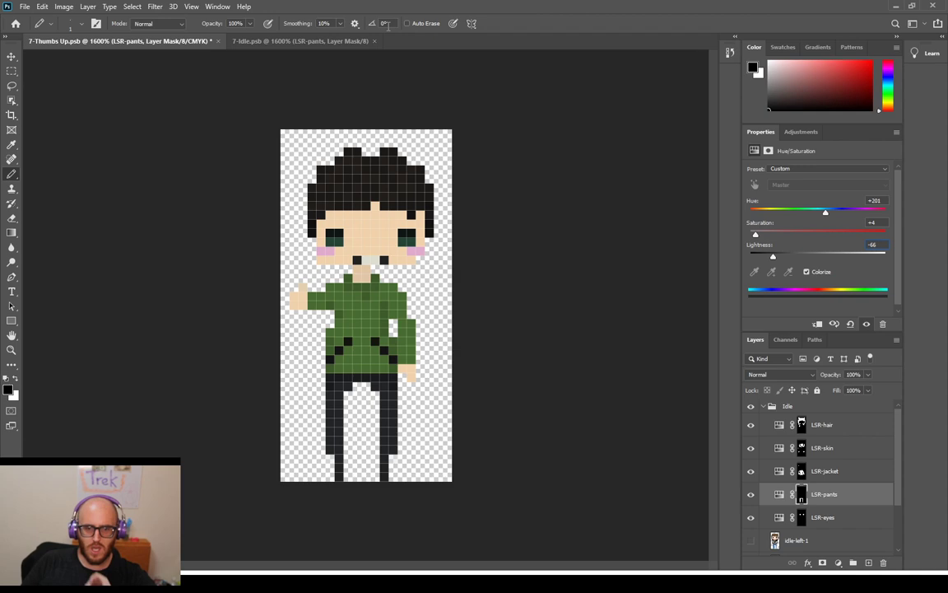
Look up LSR-eyes in 7-Idle.psb, and in 7-Thumbs Up.psb set the LSR-eyes Hue to 41
left_click(319, 42)
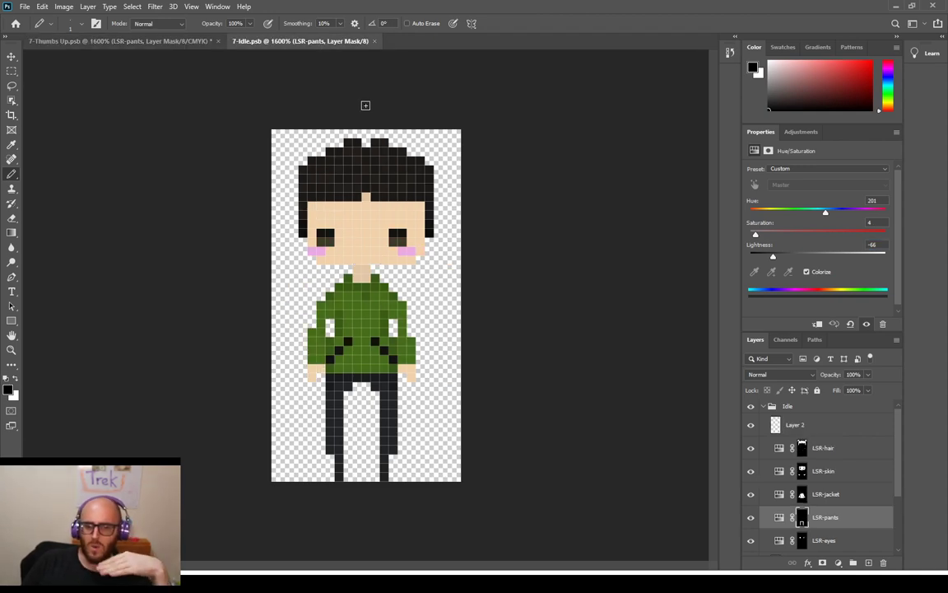
left_click(838, 543)
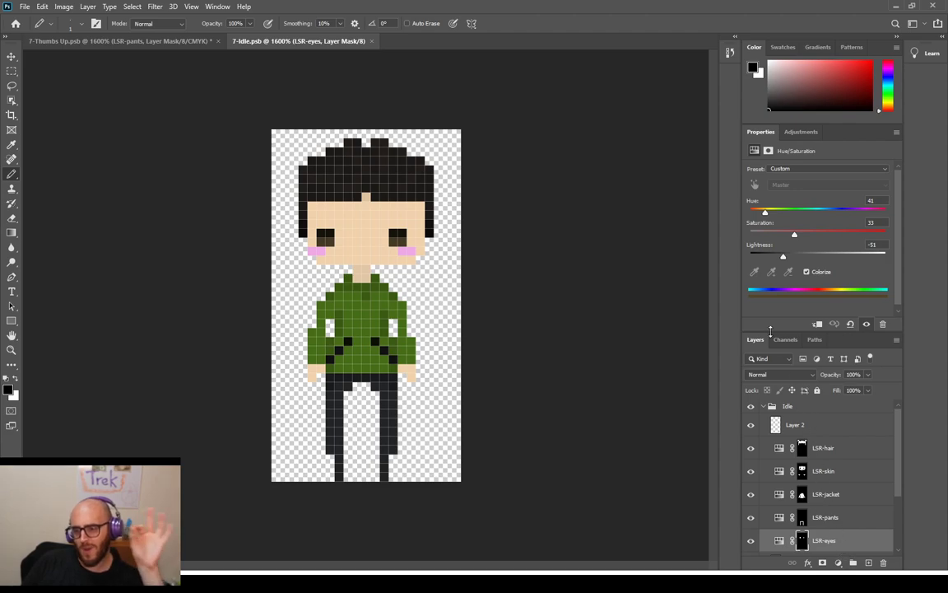
left_click(134, 42)
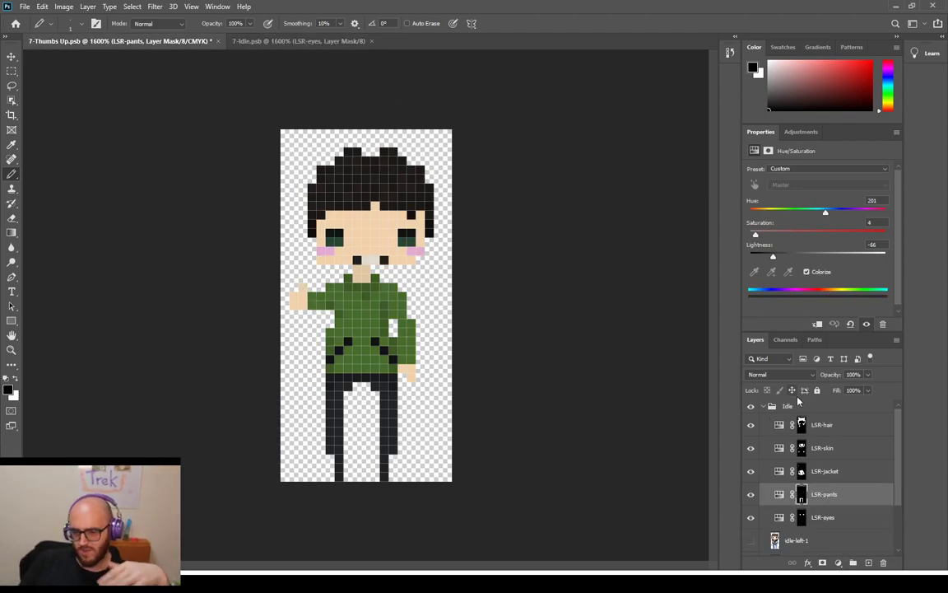
left_click(829, 518)
left_click(878, 201)
type("41")
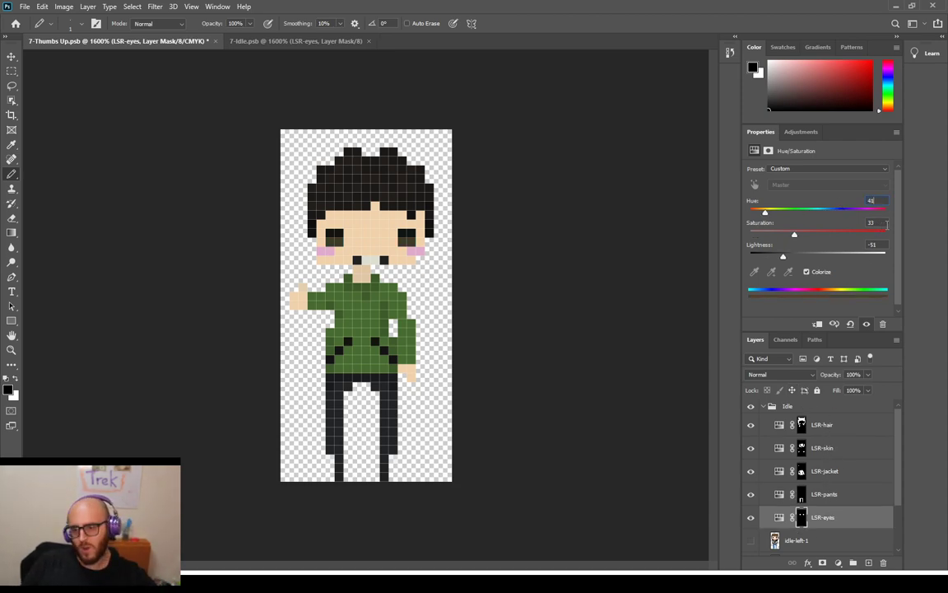
key("Tab")
key("Tab")
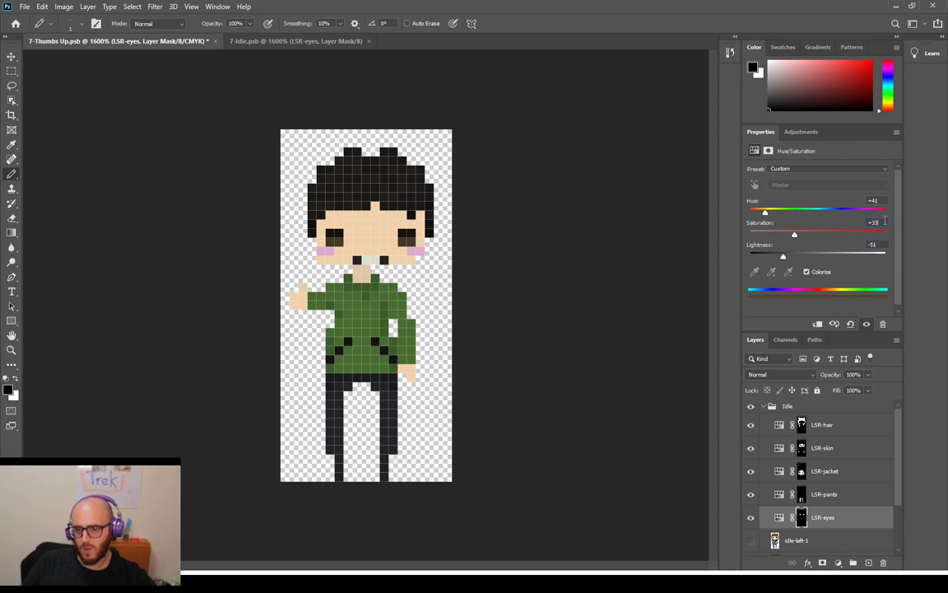
Compare the recoloured character with 7-Idle.psb and save the thumbs-up document as 8-Thumbs Up.psb
left_click(313, 42)
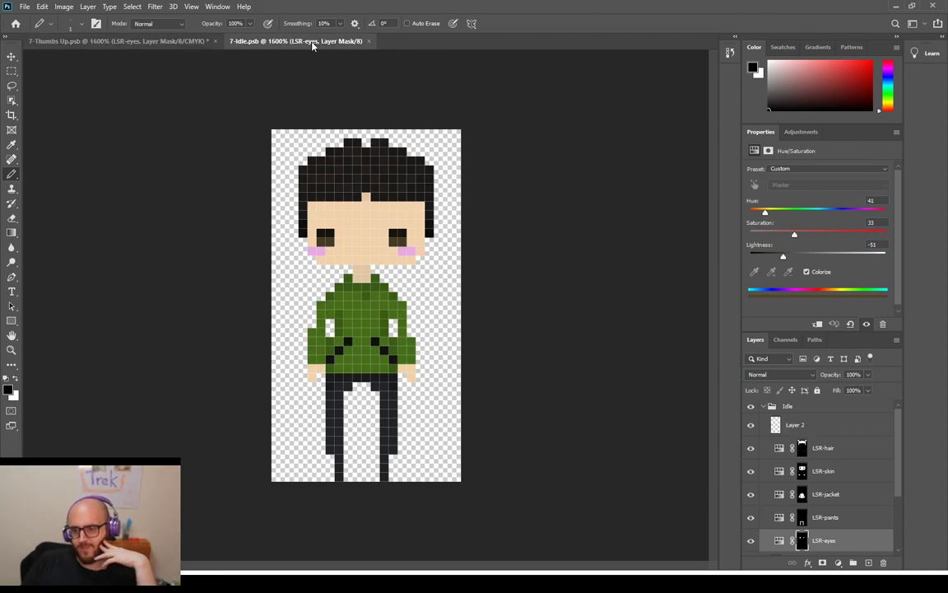
left_click(91, 41)
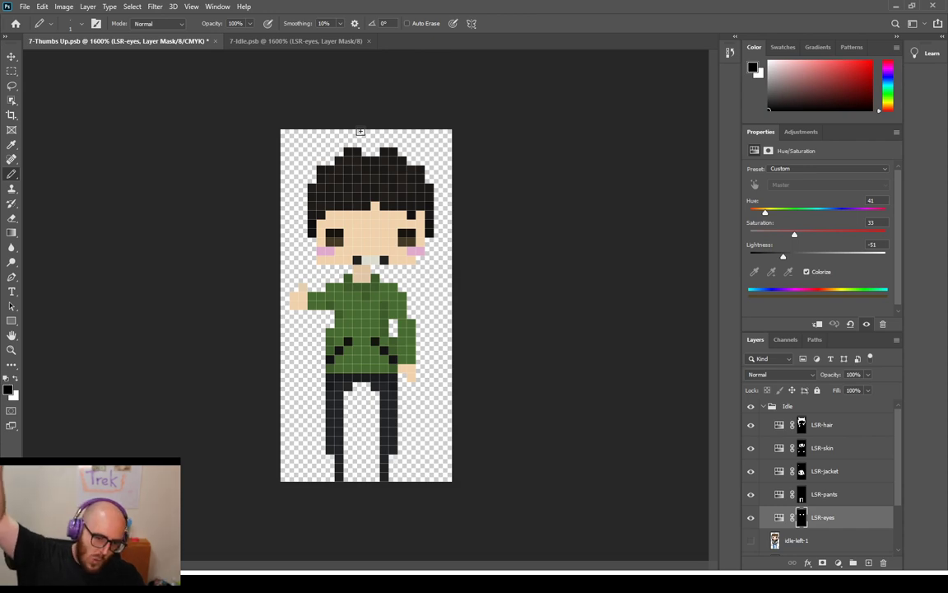
key("ctrl+s")
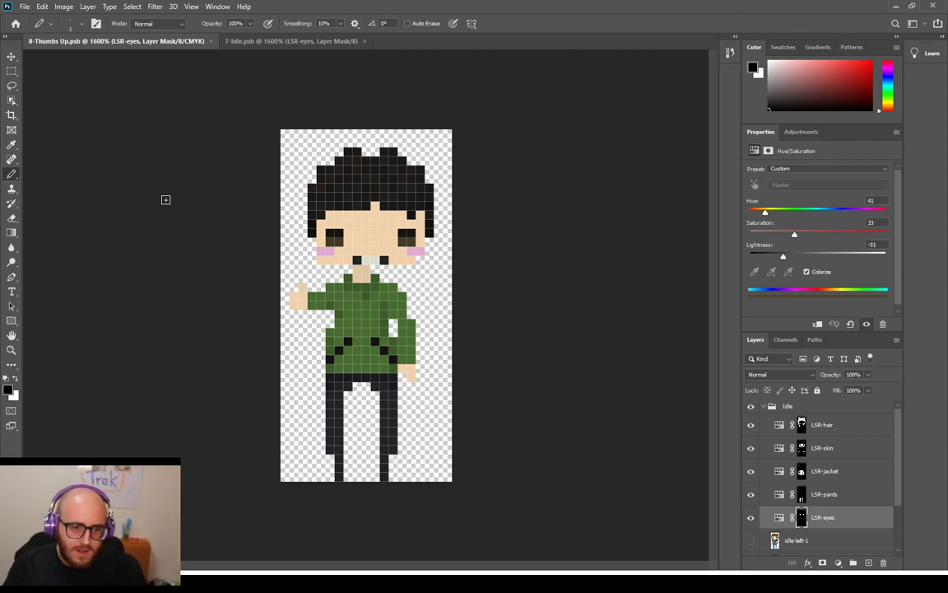
Replace 7-Idle.psb with 8-Idle.psb as the open reference and look up its LSR-hair Hue/Saturation values
left_click(365, 41)
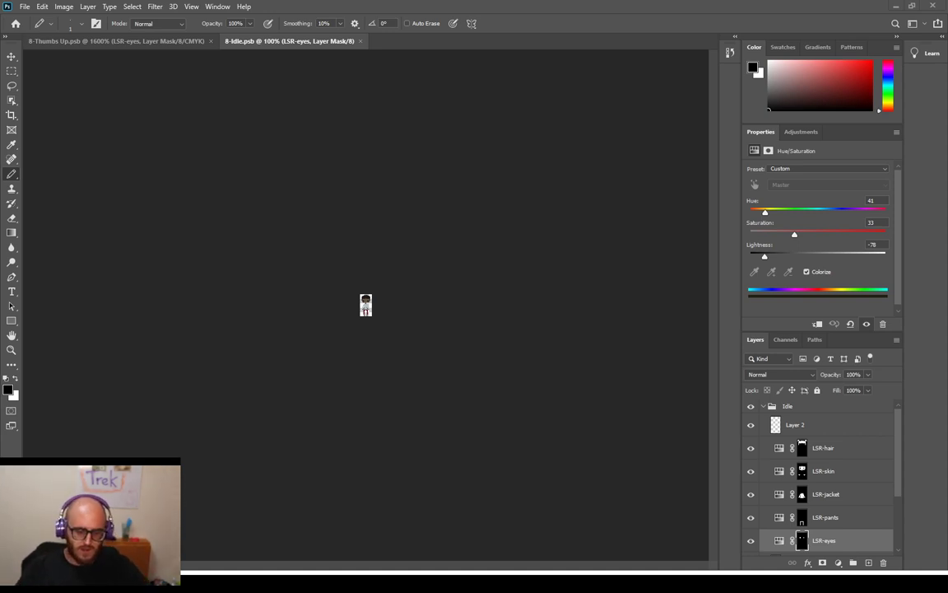
scroll(383, 293, "up", 6)
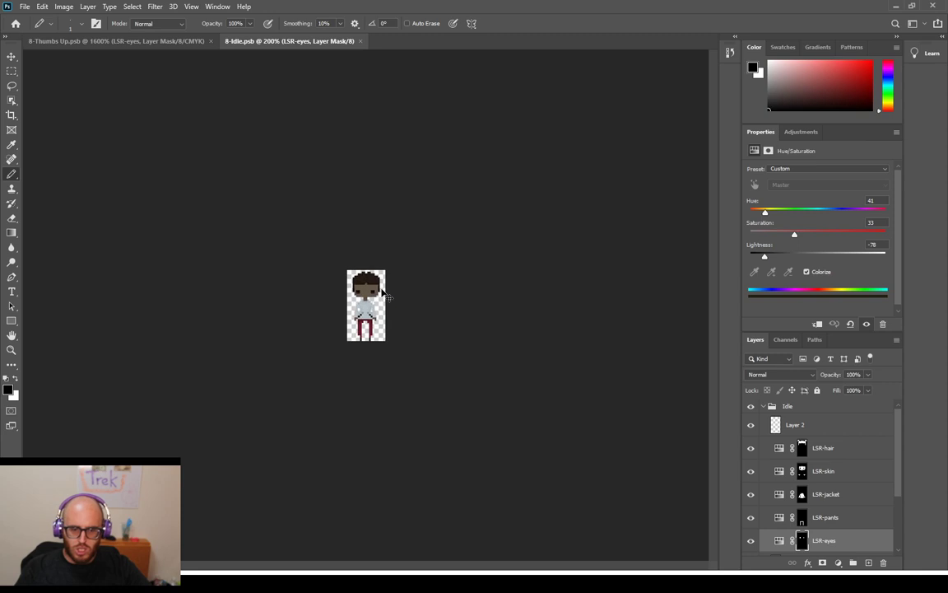
scroll(367, 246, "up", 5)
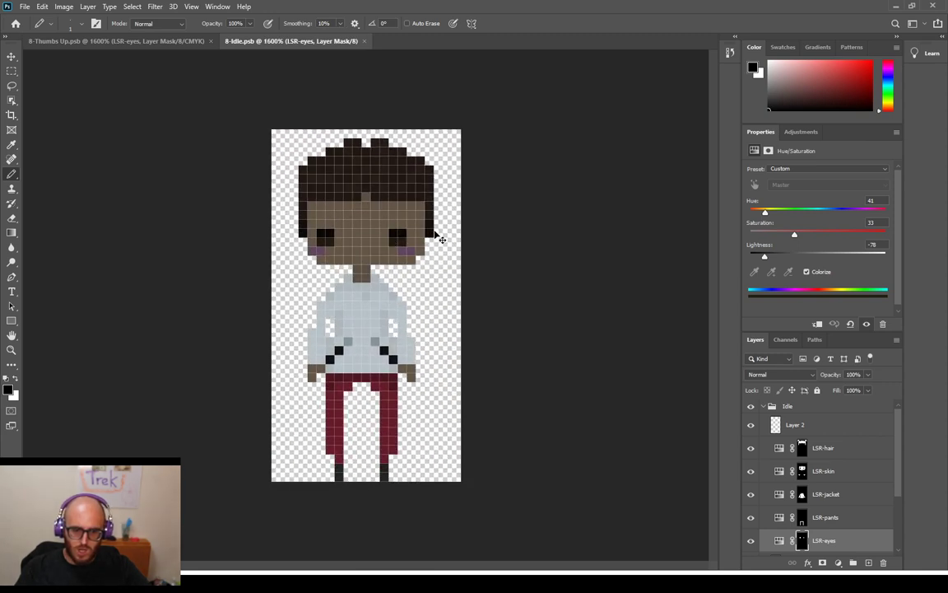
left_click(835, 448)
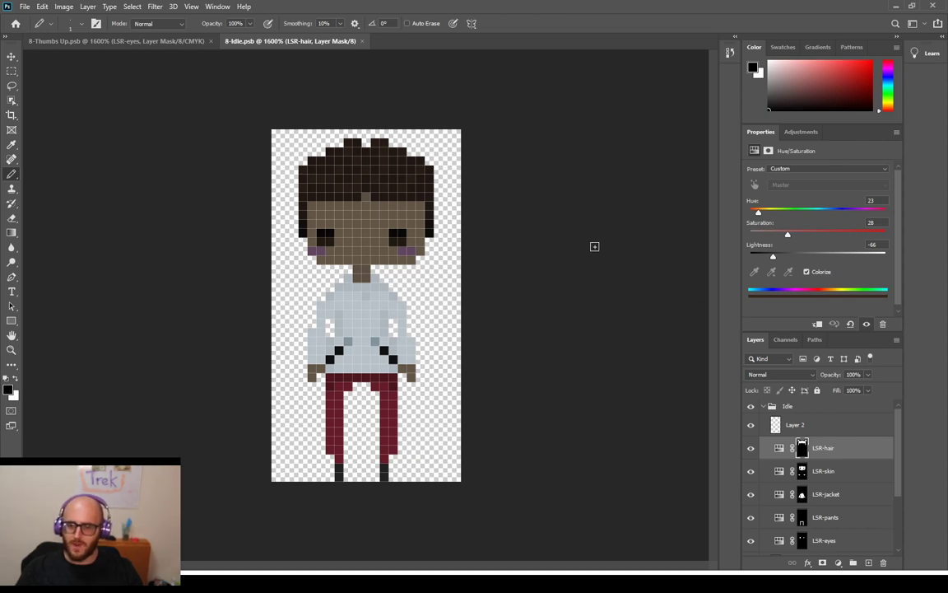
In 8-Thumbs Up.psb, set the LSR-hair Saturation to 28
left_click(166, 42)
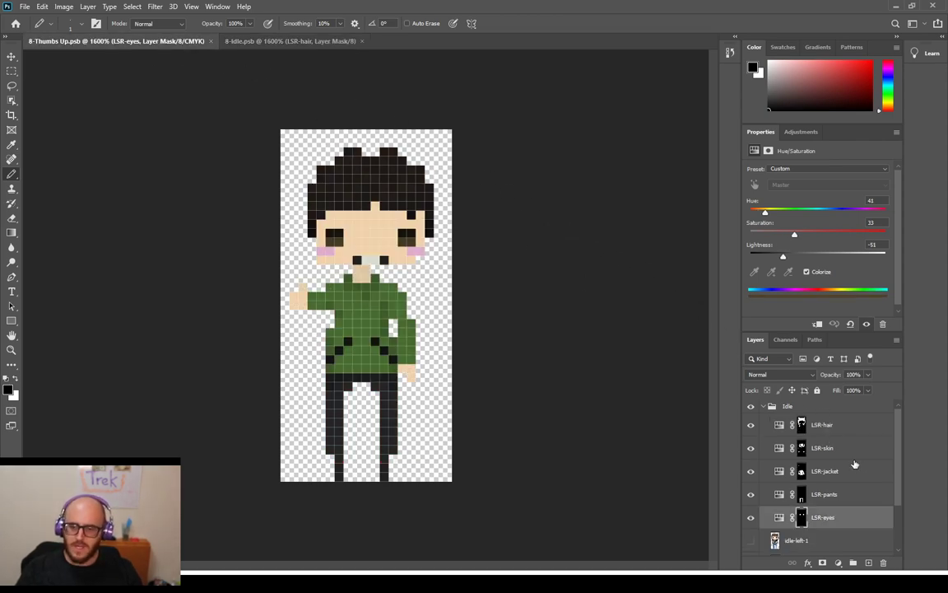
left_click(829, 425)
left_click(886, 222)
type("28")
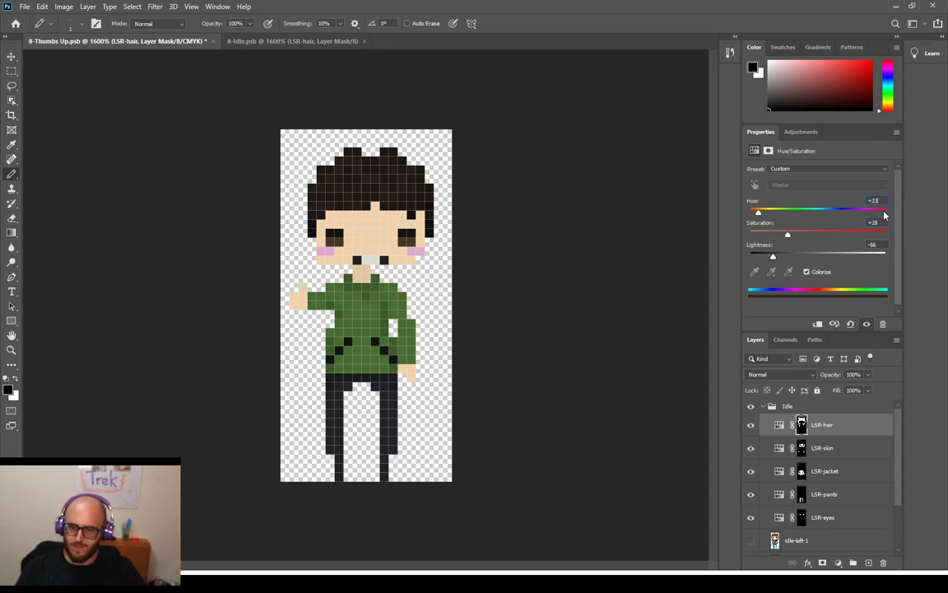
Select LSR-skin in 8-Thumbs Up.psb and look up the LSR-skin Hue/Saturation values in 8-Idle.psb
left_click(823, 448)
left_click(325, 41)
left_click(823, 471)
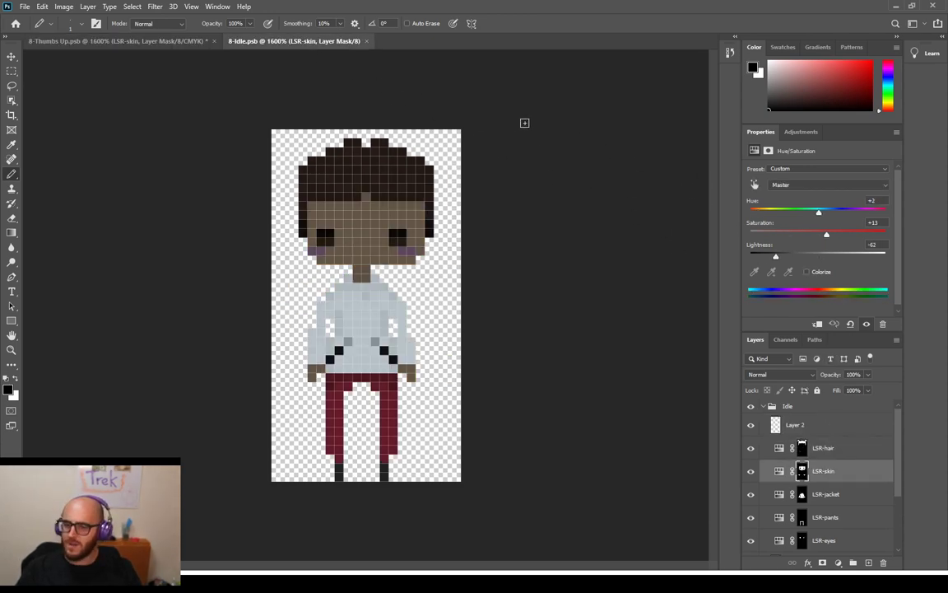
In 8-Thumbs Up.psb, set the LSR-skin Lightness to -62
left_click(182, 42)
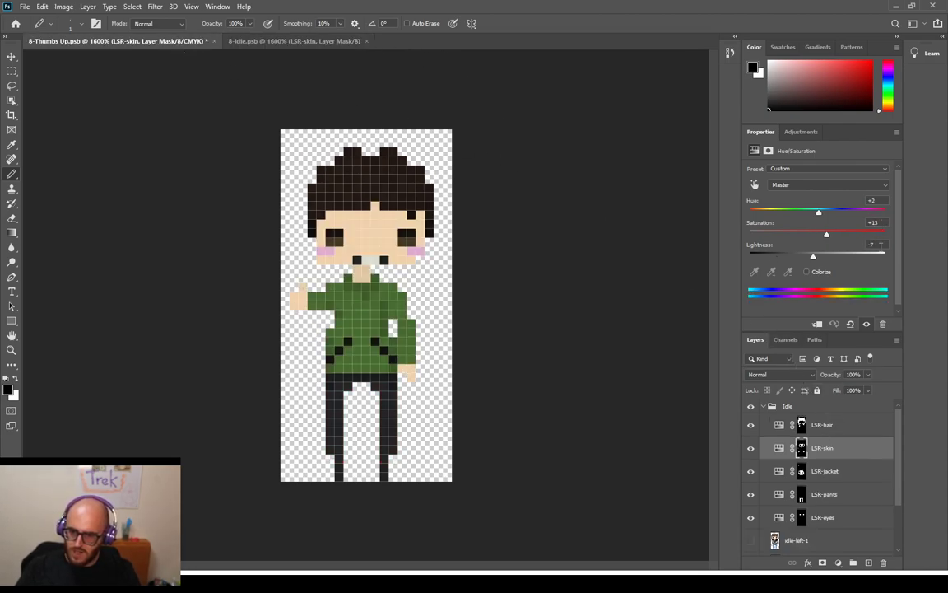
type("-62")
key("Return")
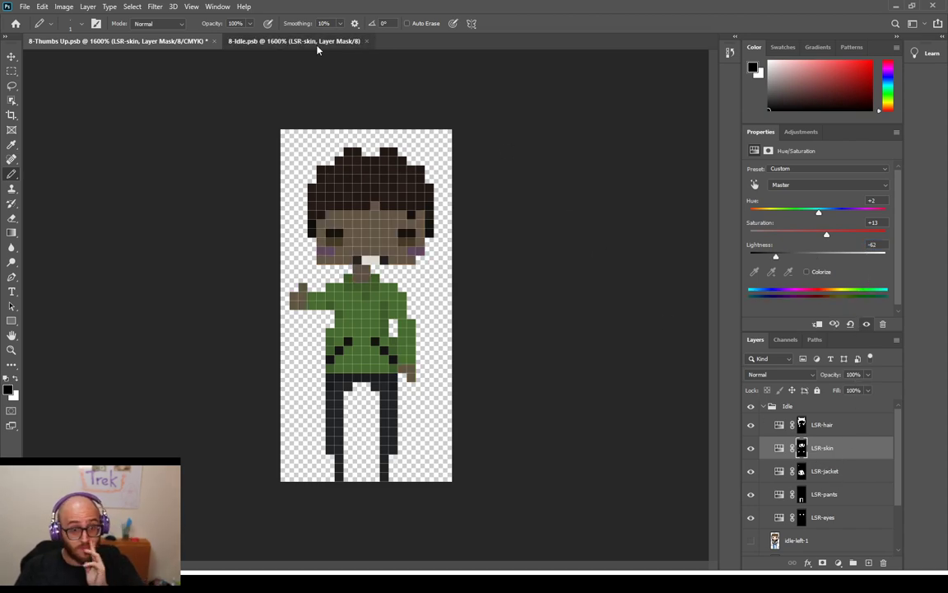
Look up the LSR-jacket values in 8-Idle.psb and set LSR-jacket in 8-Thumbs Up.psb to Hue 200, Saturation 12, Lightness 53
left_click(285, 41)
left_click(842, 497)
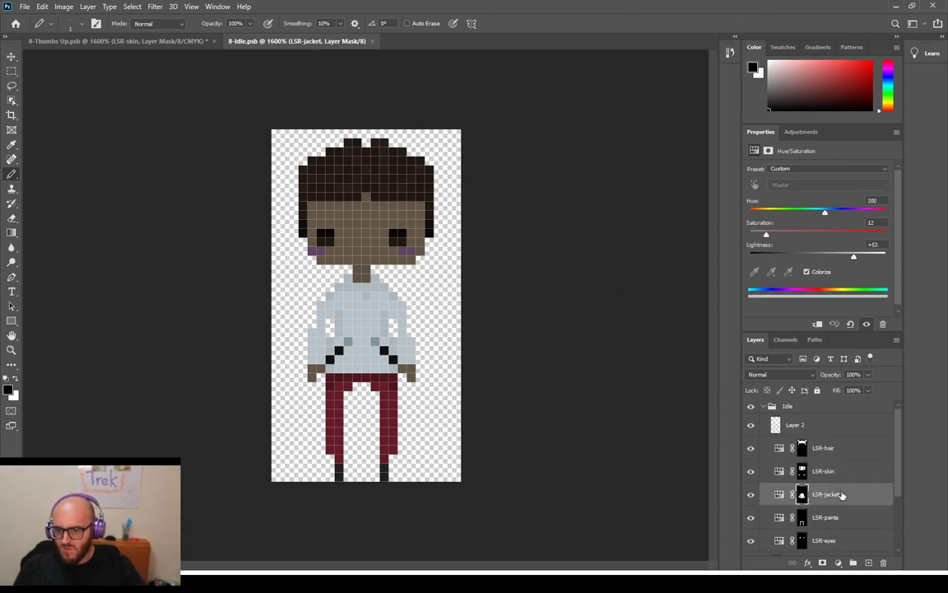
left_click(116, 42)
left_click(827, 470)
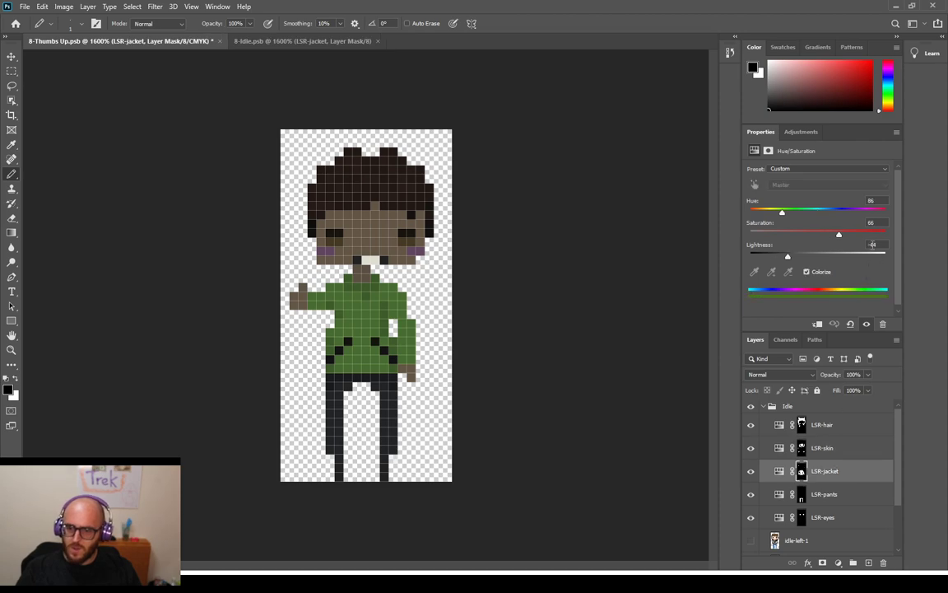
left_click(872, 200)
type("200")
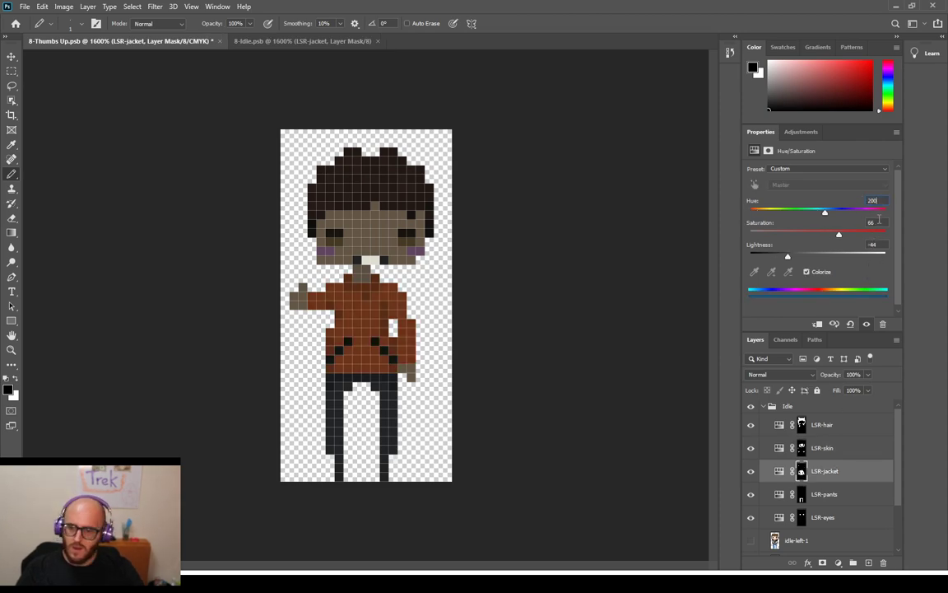
key("Tab")
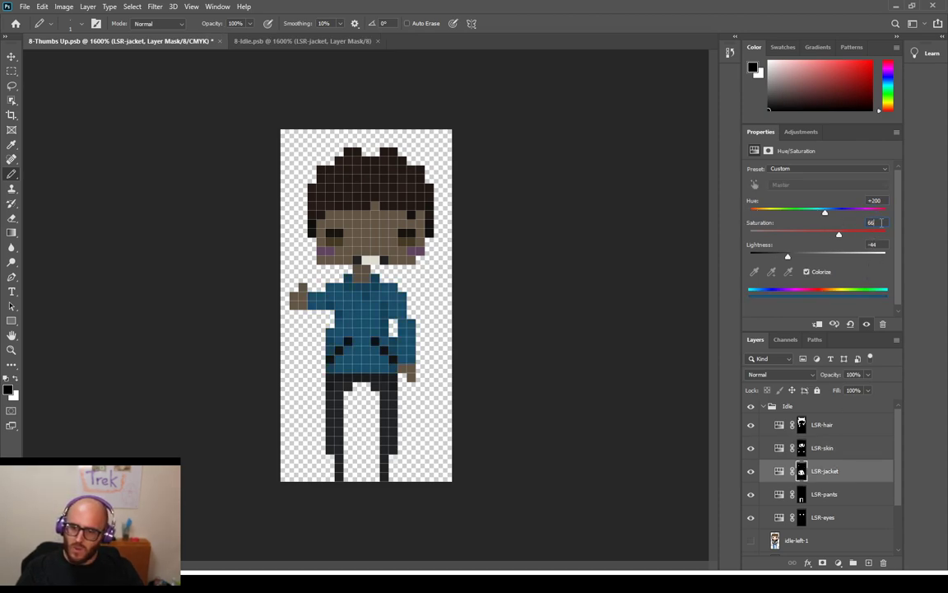
type("23")
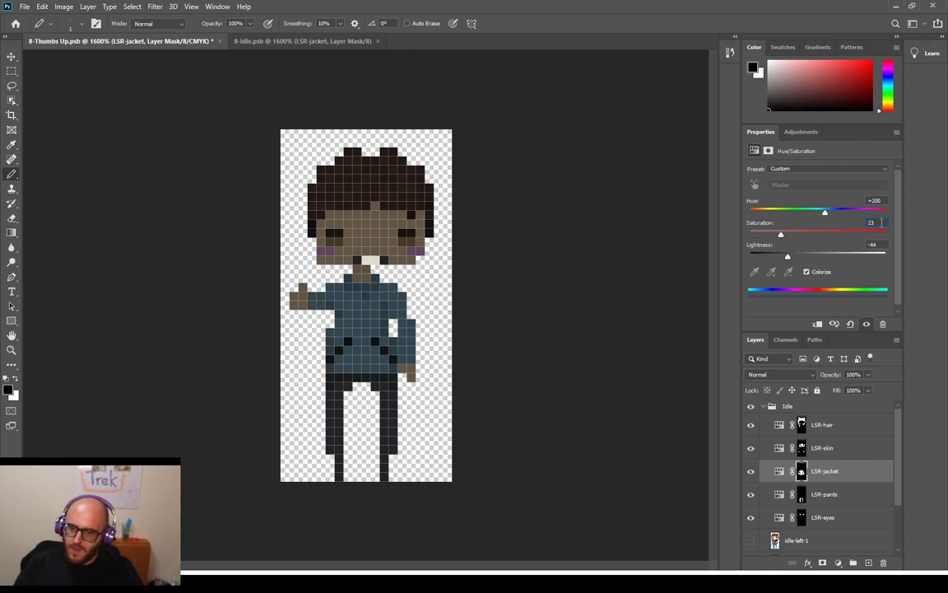
key("BackSpace")
key("BackSpace")
type("12")
key("Tab")
type("53")
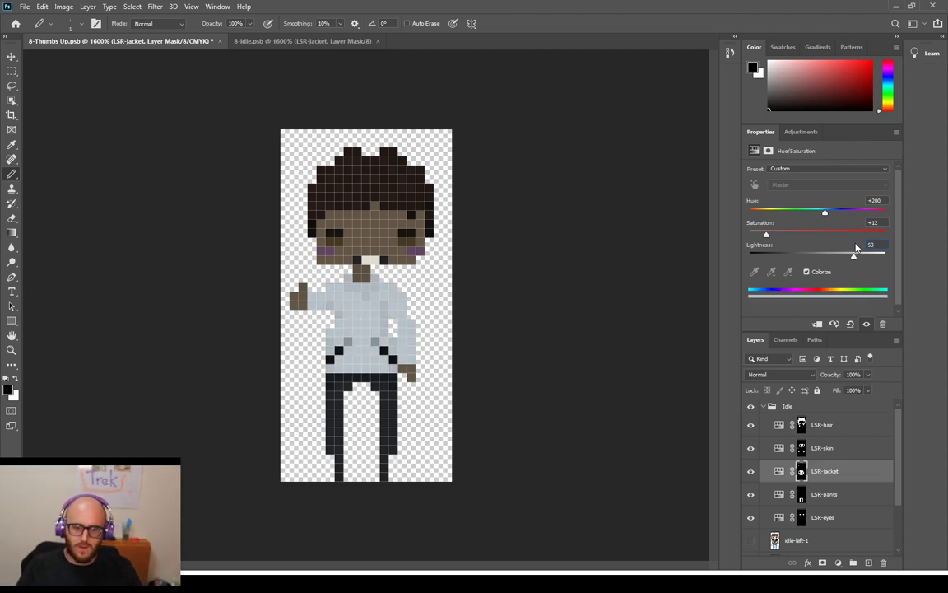
Look up the LSR-pants values in 8-Idle.psb and set LSR-pants in 8-Thumbs Up.psb to Hue 351, Saturation 58, Lightness 39
left_click(301, 42)
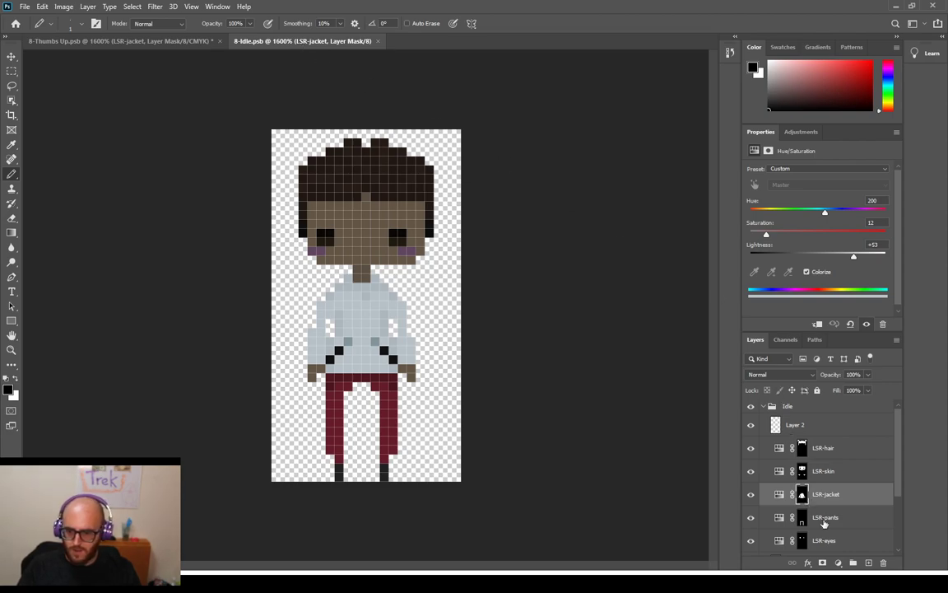
left_click(825, 519)
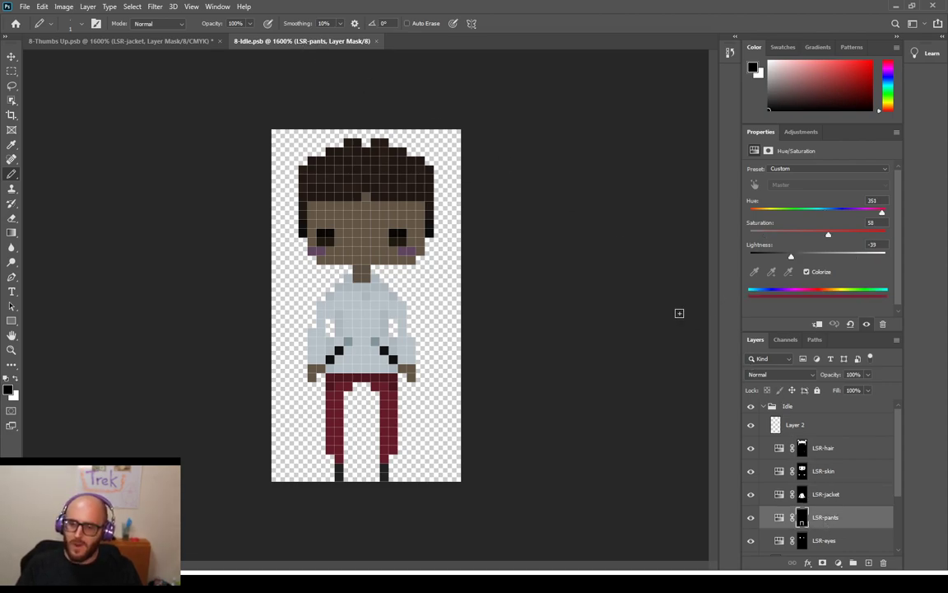
left_click(95, 41)
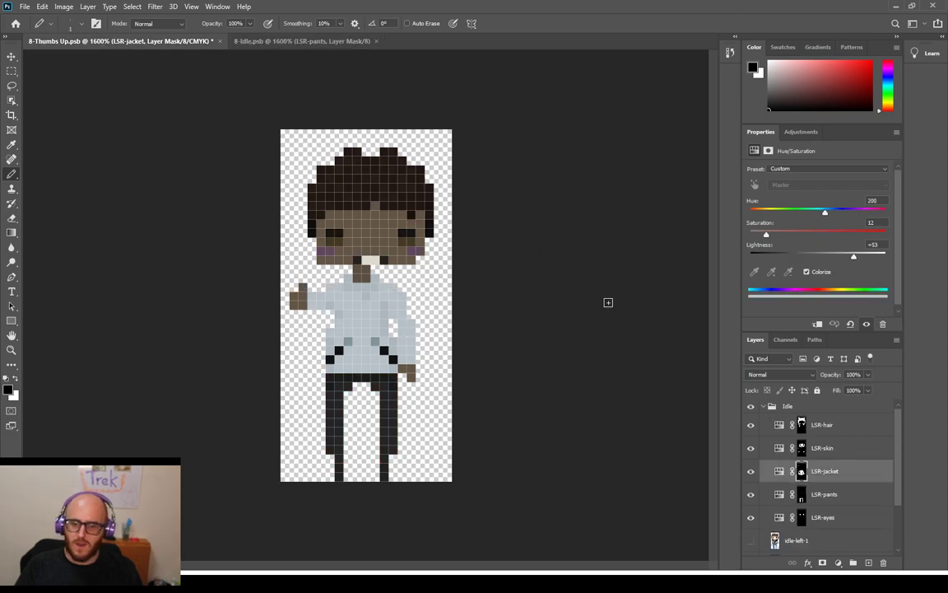
left_click(827, 493)
left_click(872, 200)
type("35")
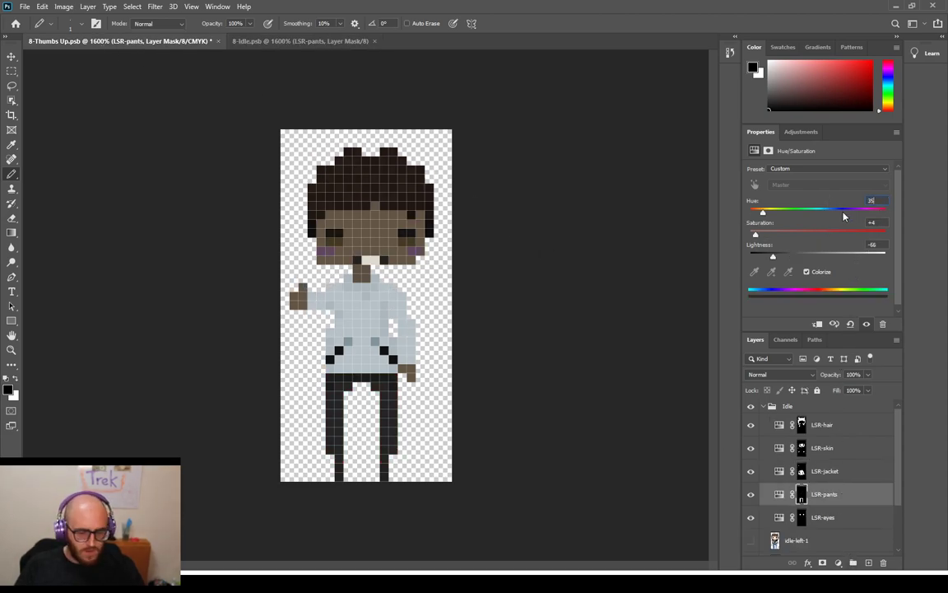
type("1")
left_click(870, 222)
type("58")
left_click(882, 244)
type("39")
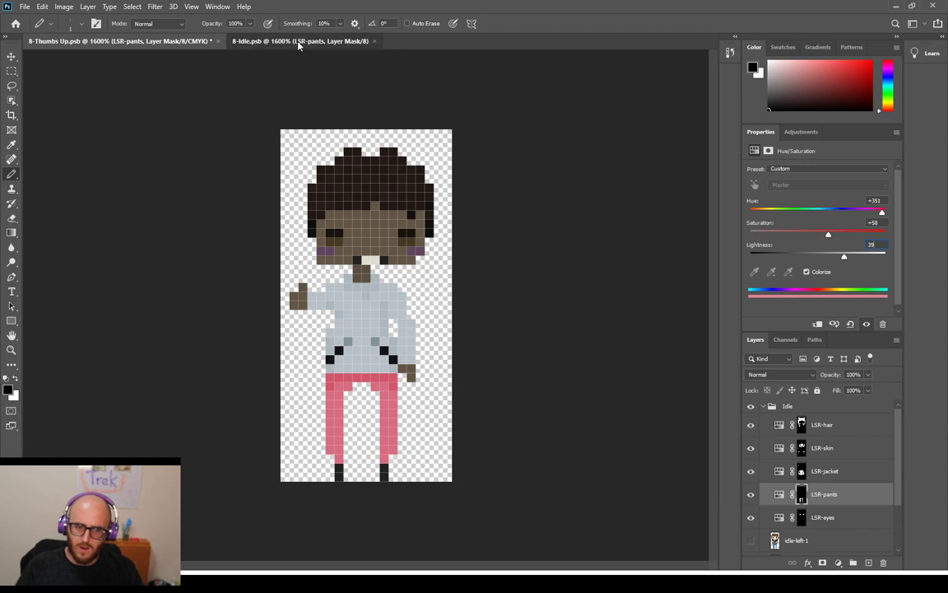
Recheck LSR-pants in 8-Idle.psb and set the LSR-pants Lightness in 8-Thumbs Up.psb to -39
left_click(298, 42)
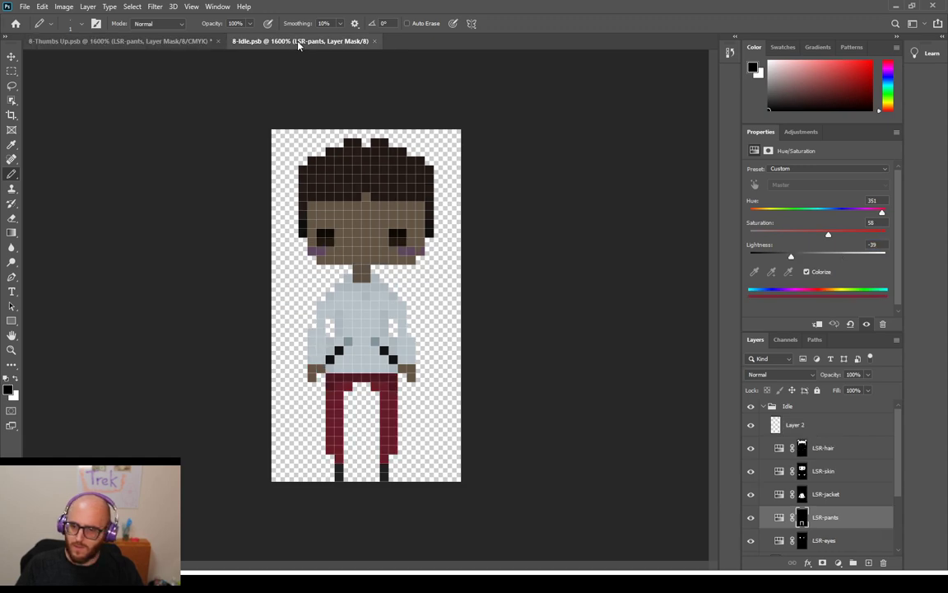
left_click(186, 43)
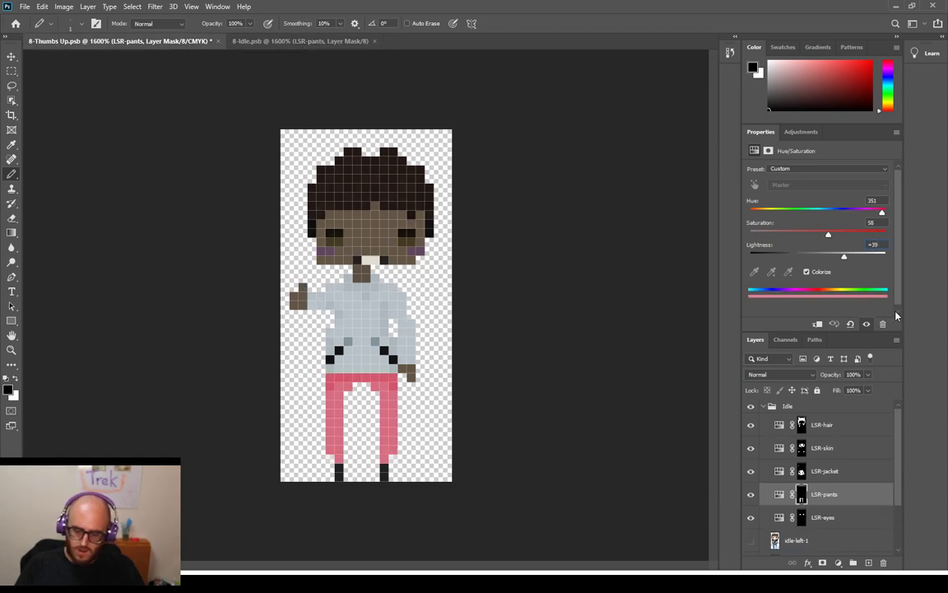
type("-39")
key("Return")
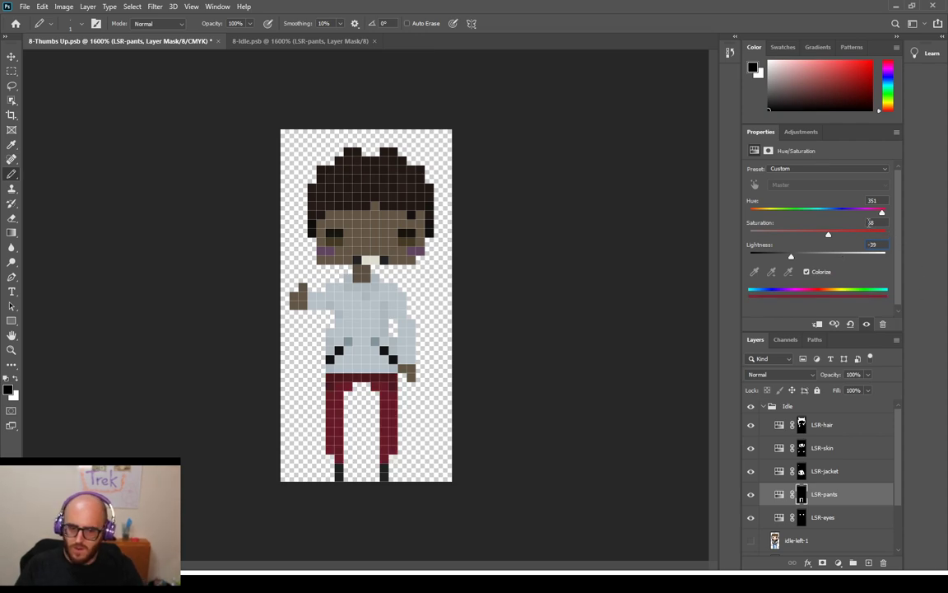
Look up LSR-eyes in 8-Idle.psb, set the LSR-eyes Lightness in 8-Thumbs Up.psb to -78, and save the document
left_click(829, 521)
left_click(286, 42)
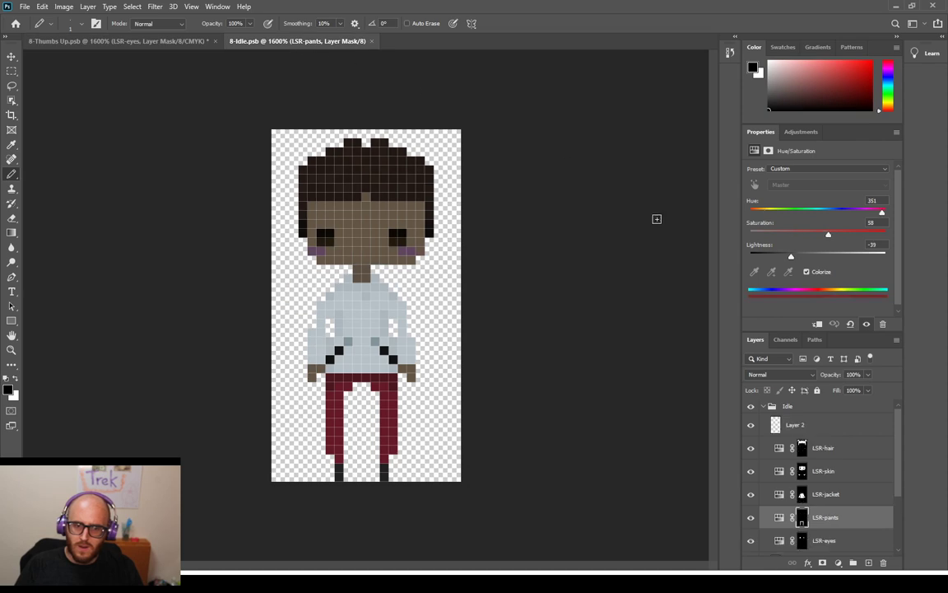
left_click(840, 542)
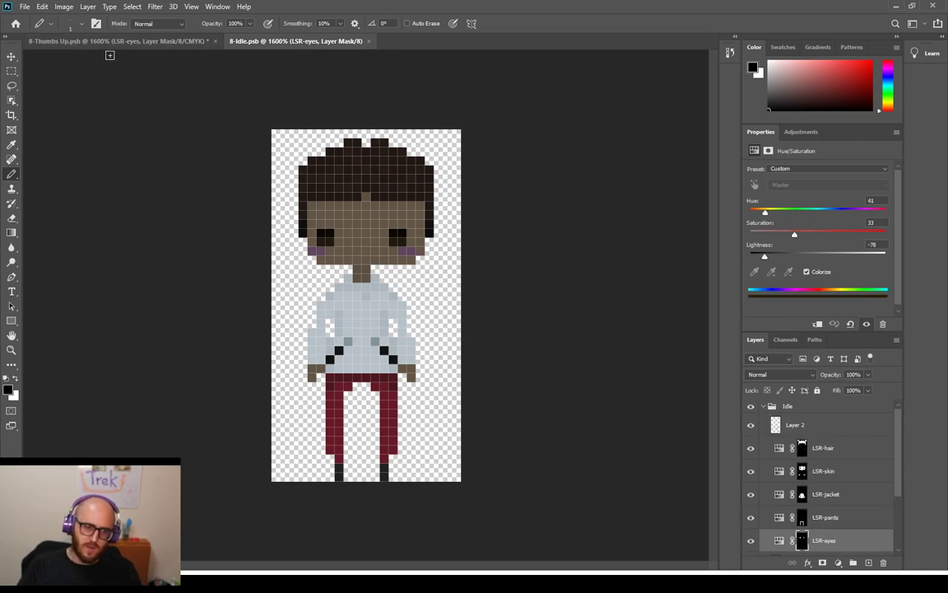
left_click(110, 41)
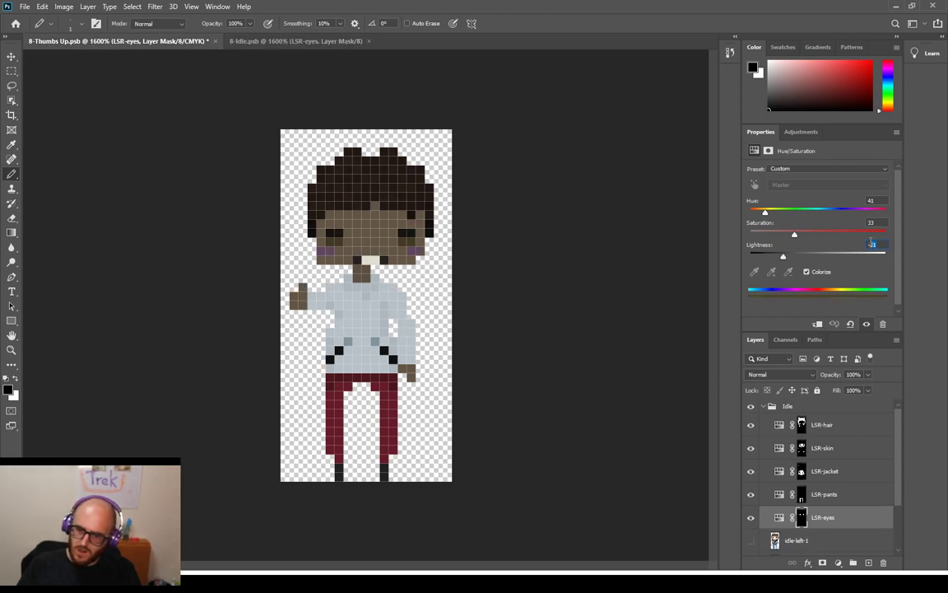
type("-78")
key("Return")
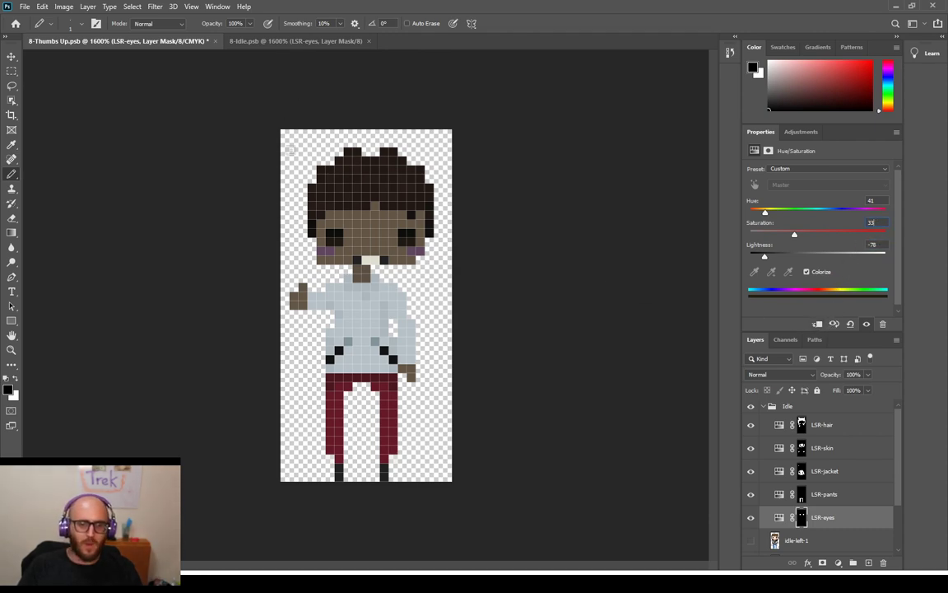
key("ctrl+s")
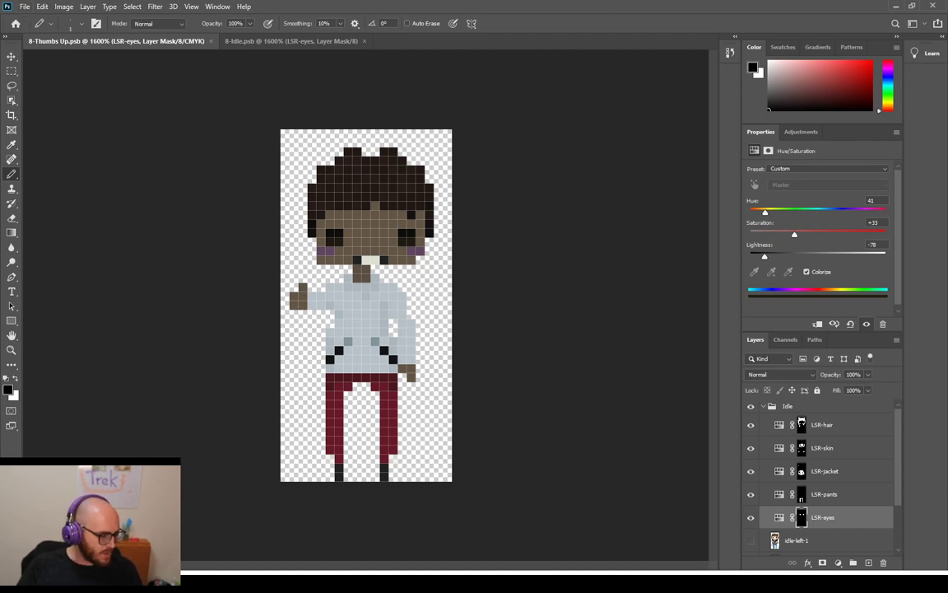
Switch to spritesheet.ai in Illustrator and duplicate the pigtailed pink-jacket thumbs-up group into the grey-jacket character's row
key("alt+Tab")
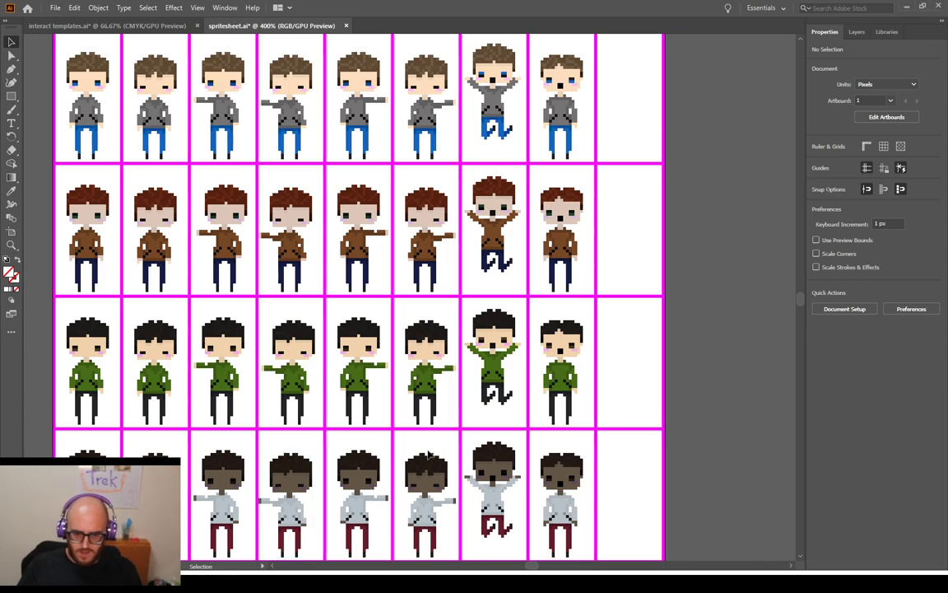
scroll(632, 362, "up", 6)
left_click(630, 233)
key("a")
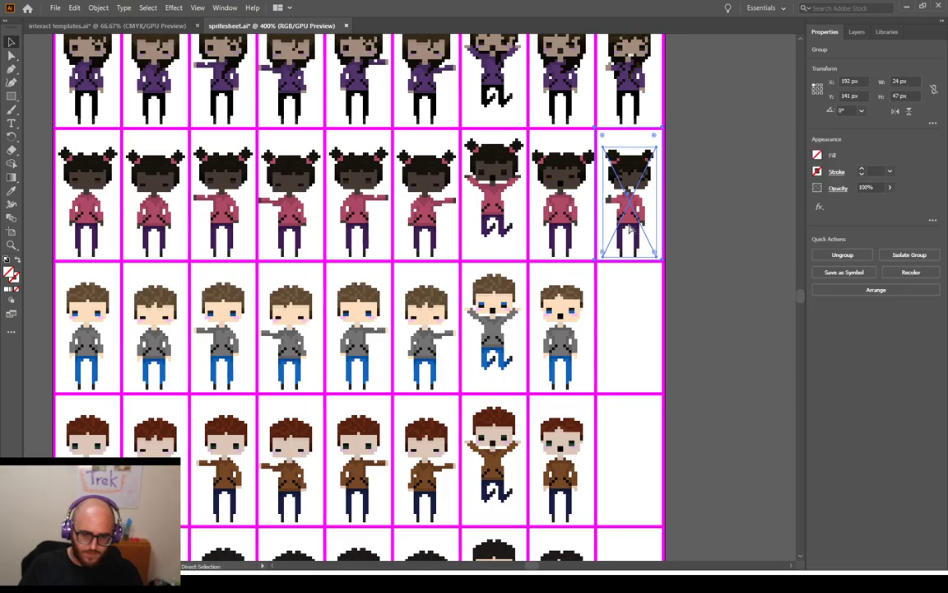
left_click_drag(631, 232, 411, 334)
Shift the duplicated thumbs-up group horizontally to X 157 px
left_click(856, 82)
type("121")
key("Return")
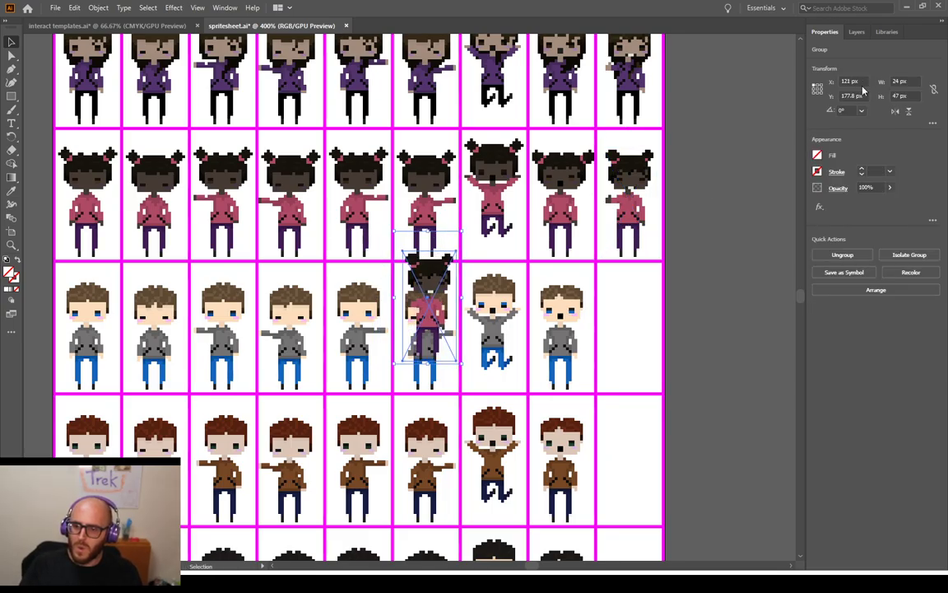
left_click(856, 83)
type("133")
key("Return")
key("Up")
key("Up")
key("Up")
key("Up")
key("Up")
key("Up")
key("Up")
key("Up")
key("Up")
key("Up")
key("Up")
key("Up")
key("Up")
key("Up")
key("Up")
key("Up")
key("Up")
key("Up")
key("Up")
key("Up")
Set the duplicated group's vertical position to Y 188 px to align it with the grey-jacket row
left_click(856, 96)
type("178")
key("Return")
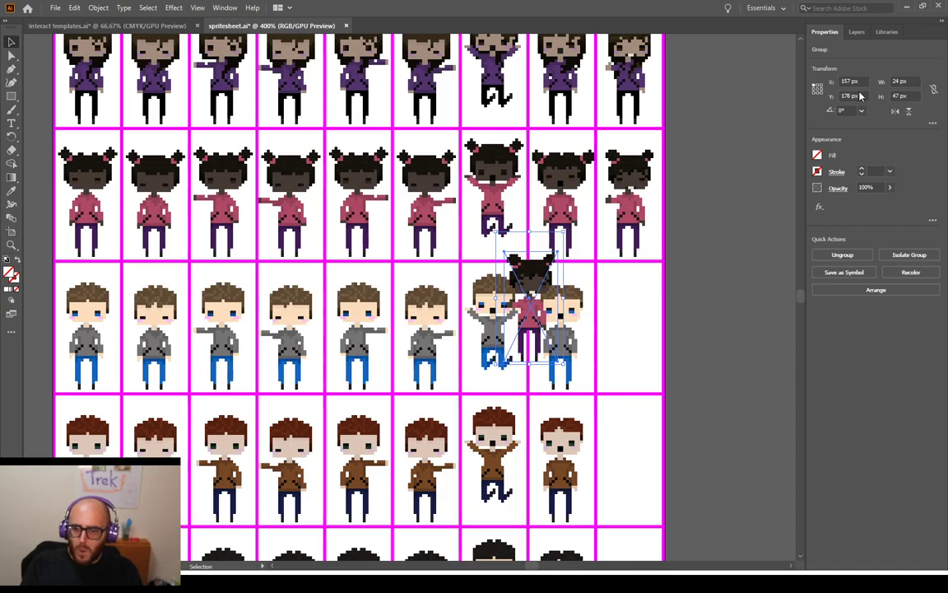
key("Up")
key("Up")
key("Up")
key("Up")
key("Up")
key("Up")
key("Up")
key("Up")
key("Up")
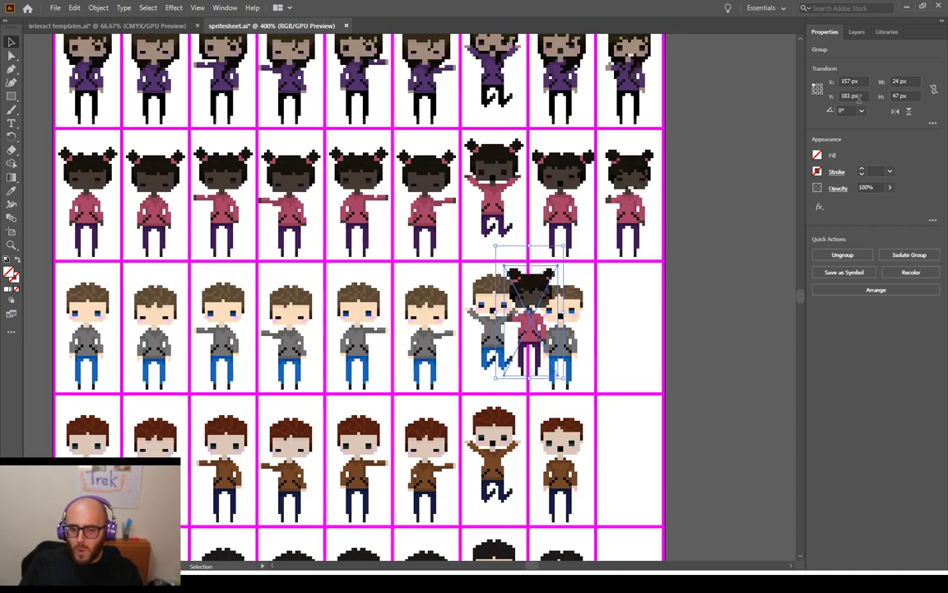
key("Up")
Increase the duplicated group's X position to 192 px so it sits in the row's empty last cell
left_click(856, 82)
key("Up")
key("Up")
key("Up")
key("Up")
key("Up")
key("Up")
key("Up")
key("Up")
key("Up")
key("Up")
key("Up")
key("Up")
key("Up")
key("Up")
key("Up")
key("Up")
key("Up")
key("Up")
key("Up")
key("Up")
key("Up")
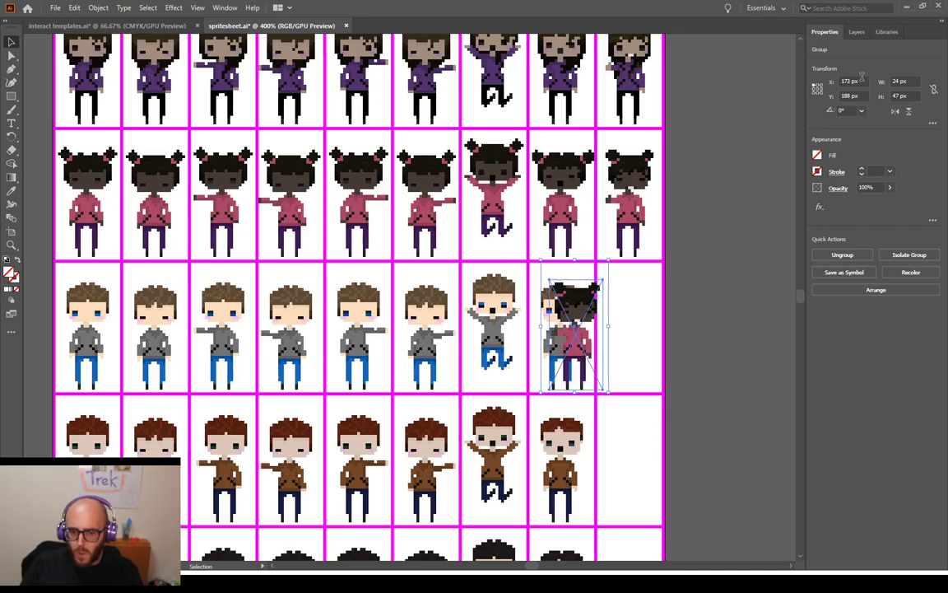
key("Up")
key("Up")
key("Up")
key("Up")
key("Up")
key("Up")
key("Up")
key("Up")
key("Up")
key("Up")
key("Up")
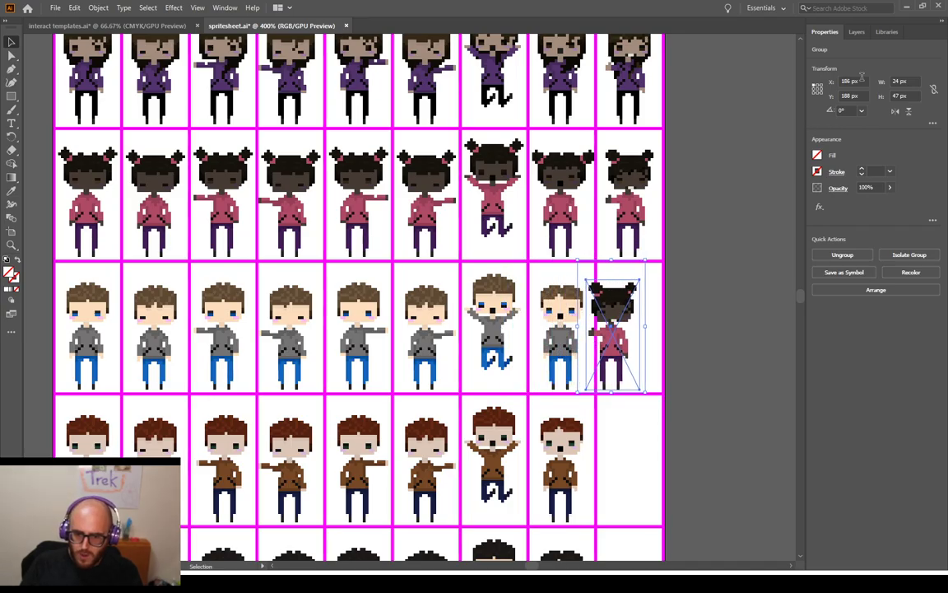
key("Up")
key("Up")
key("Up")
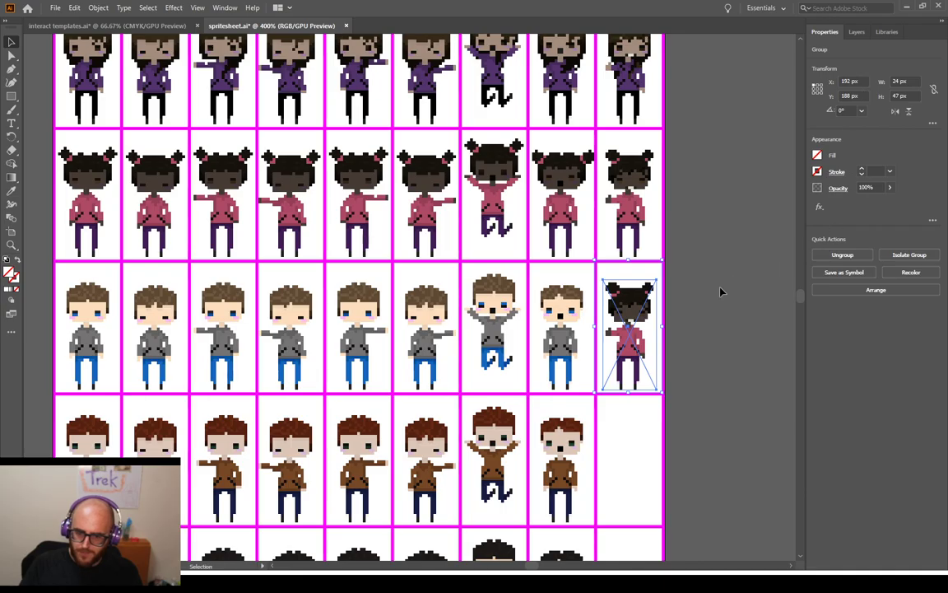
Isolate the duplicated group and delete the linked pigtailed character image inside it
left_click(646, 258)
double_click(650, 309)
left_click(650, 310)
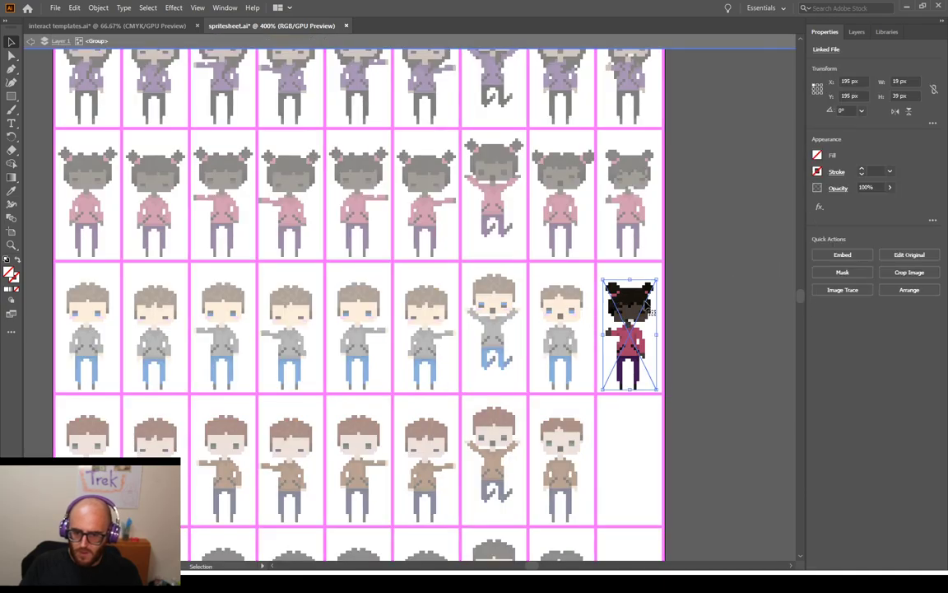
key("Delete")
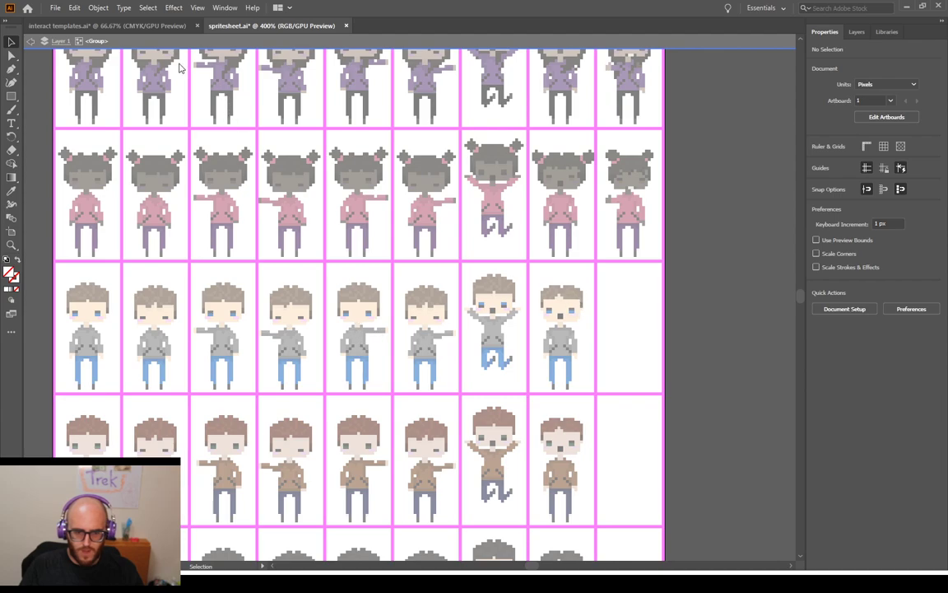
Position the grey-jacket thumbs-up character inside the group at X 196 px, Y 197 px, and exit isolation mode
left_click(626, 328)
key("Up")
key("Up")
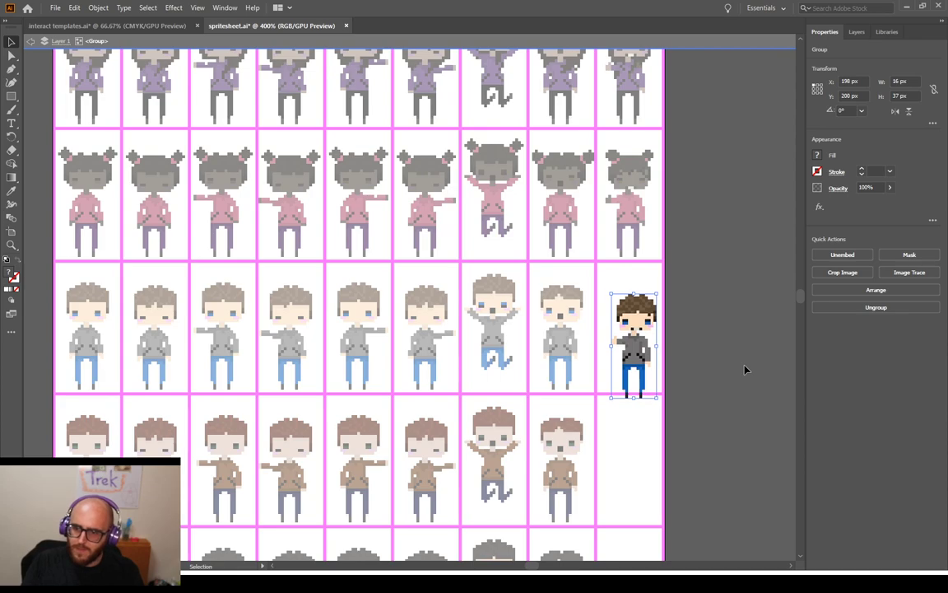
key("Left")
key("Left")
key("Up")
key("Up")
key("Right")
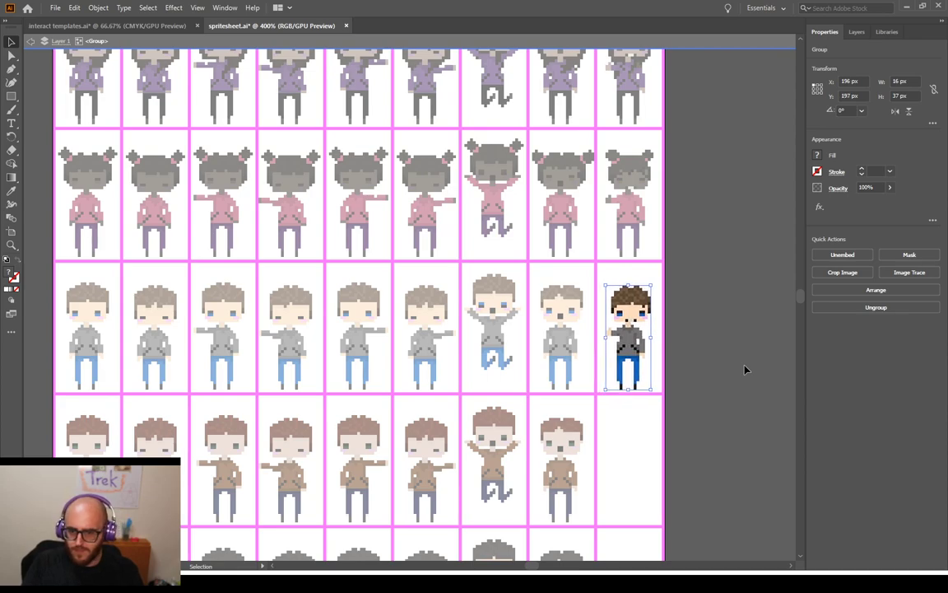
double_click(758, 338)
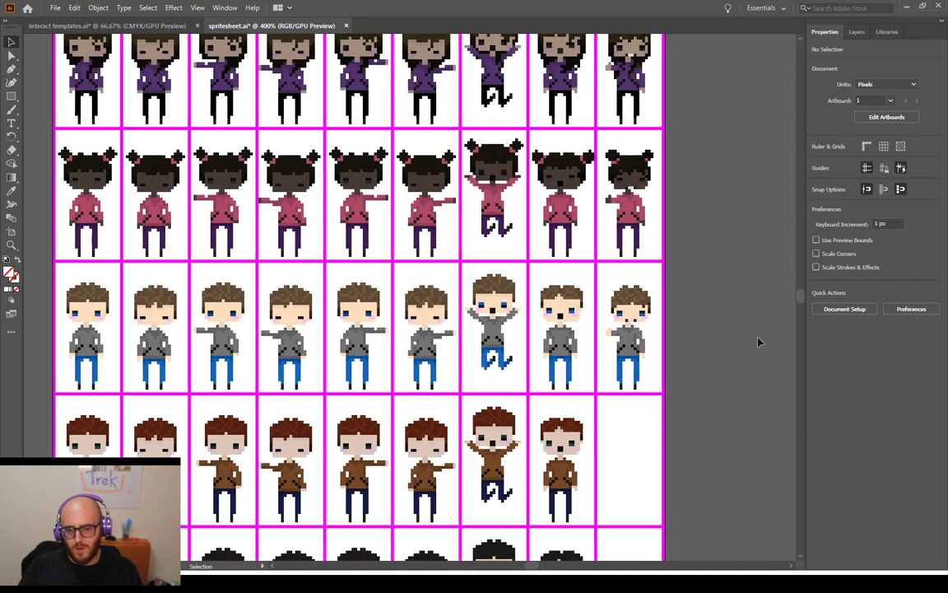
scroll(729, 344, "right", 3)
scroll(726, 344, "right", 3)
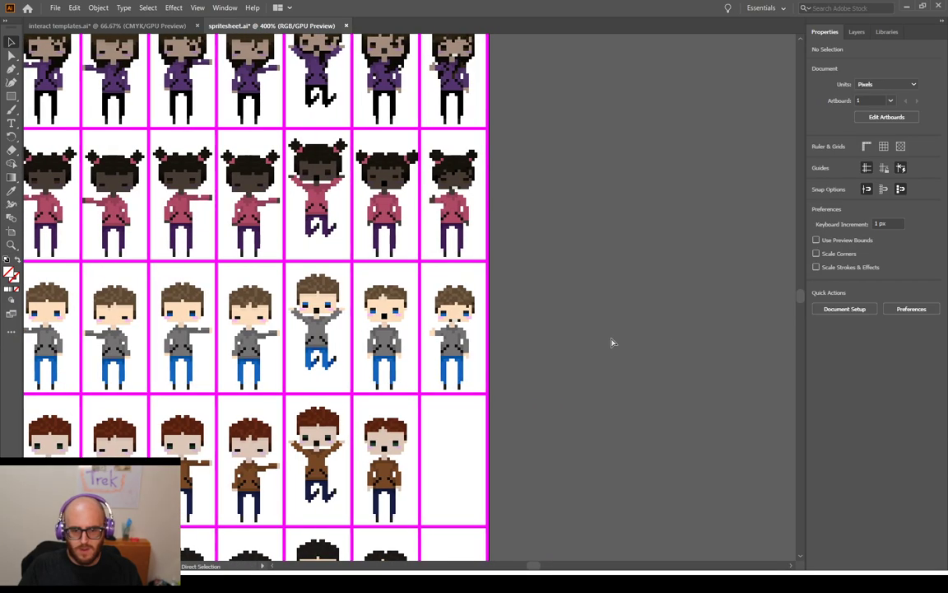
Inspect the grey-jacket thumbs-up sprite up close in its cell to check its details and alignment
left_click(455, 336)
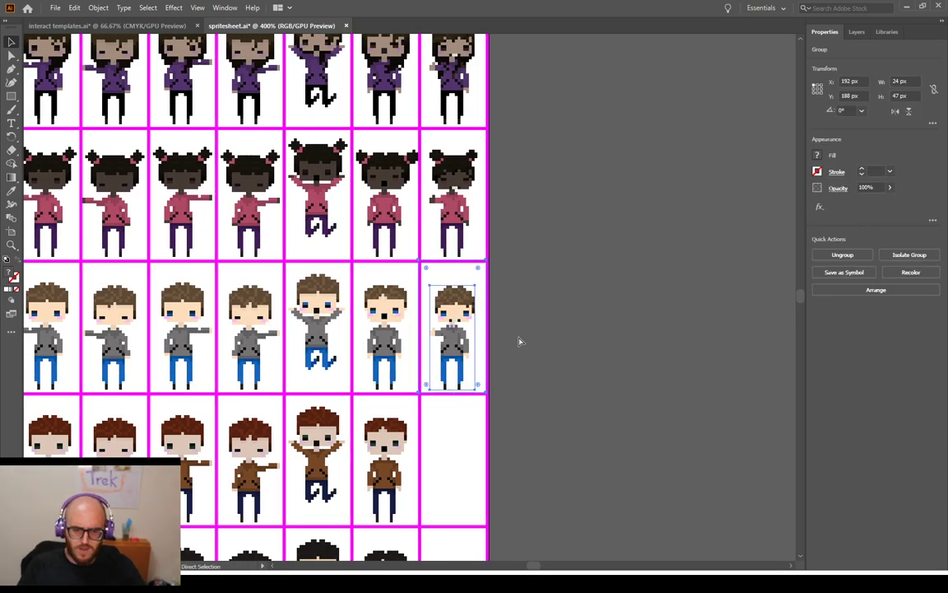
scroll(519, 341, "up", 2)
scroll(519, 341, "up", 3)
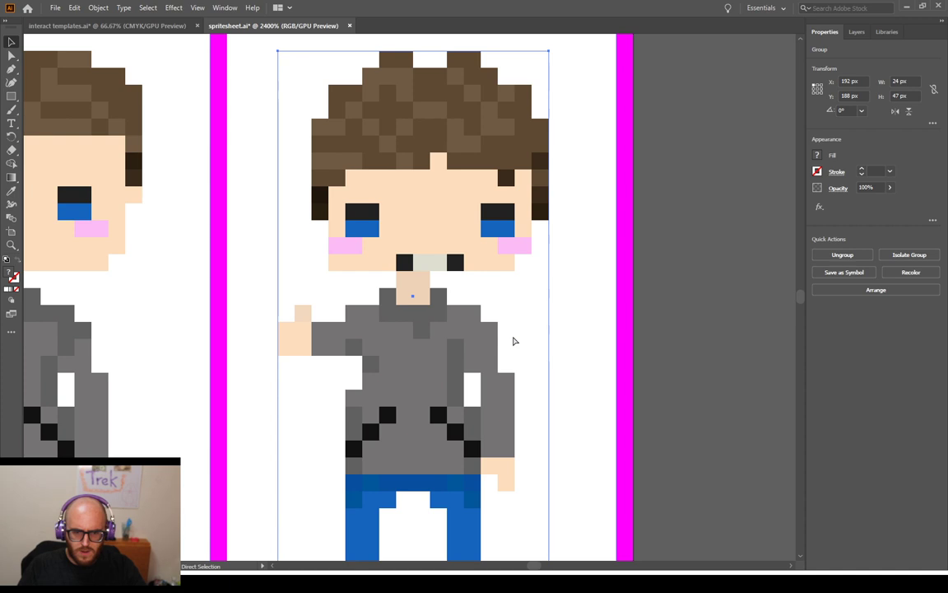
scroll(513, 341, "up", 1)
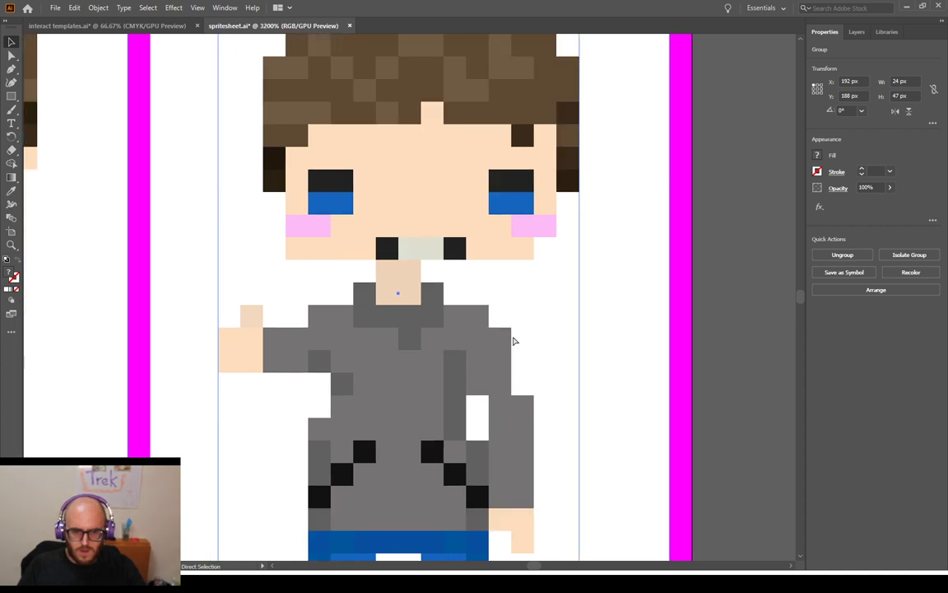
scroll(404, 254, "down", 4)
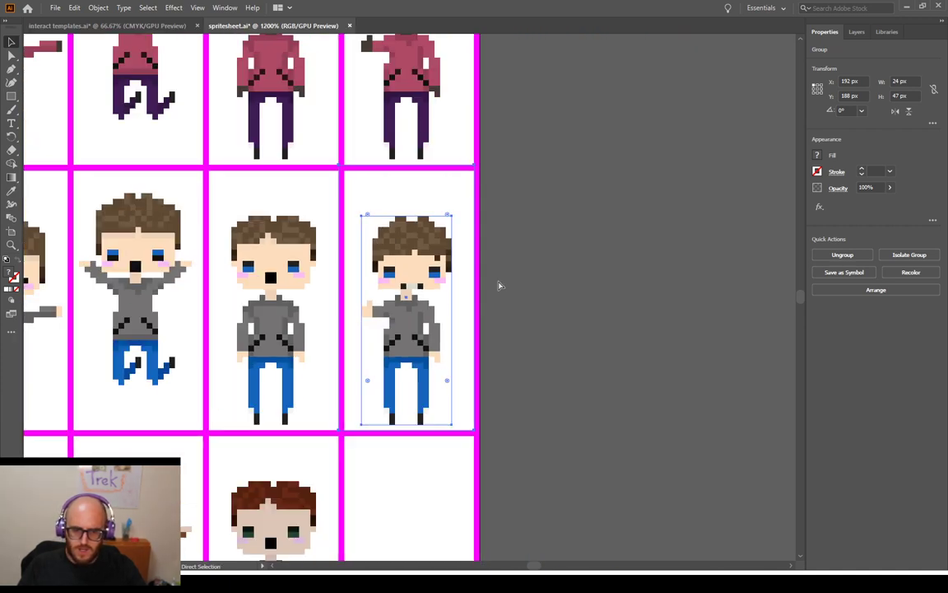
left_click(553, 317)
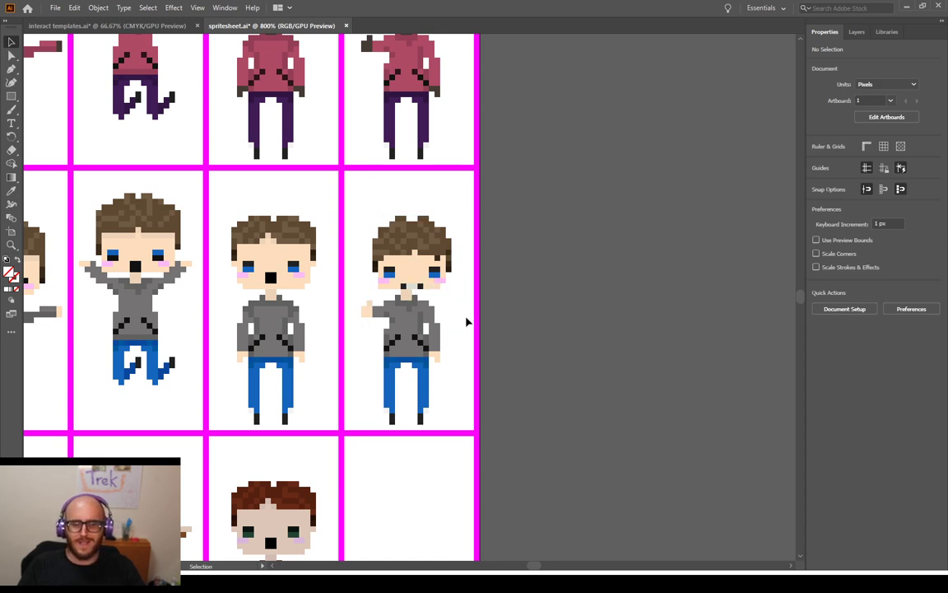
Duplicate the grey-jacket thumbs-up group and set the copy's X position to 192 px
left_click(443, 325)
key("a")
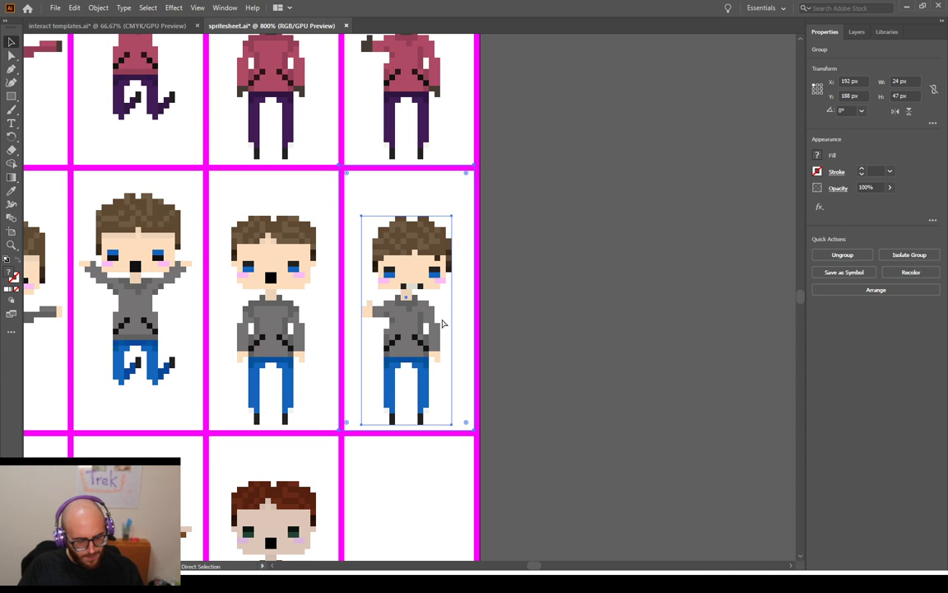
key("v")
left_click_drag(443, 323, 446, 323)
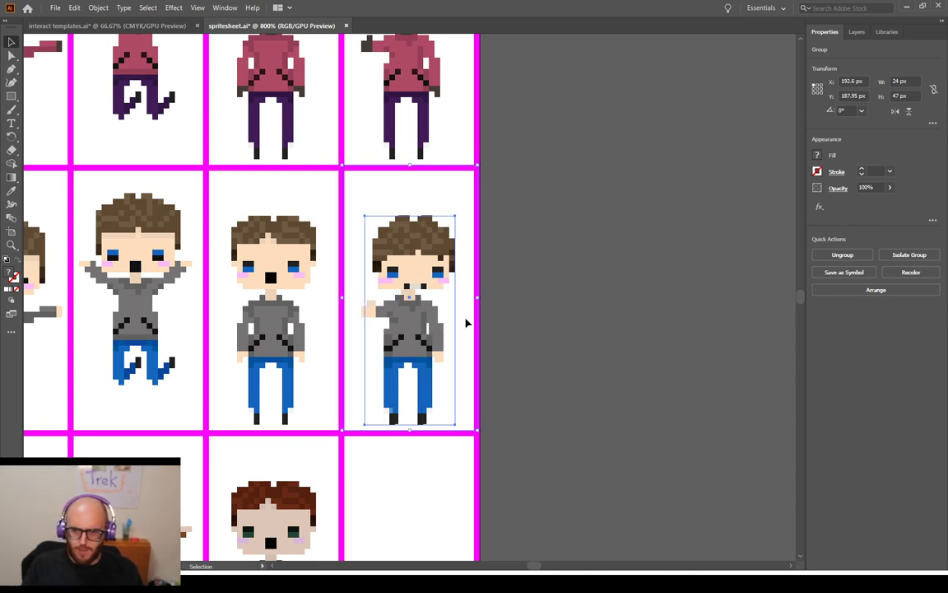
left_click(856, 81)
type("192")
key("Return")
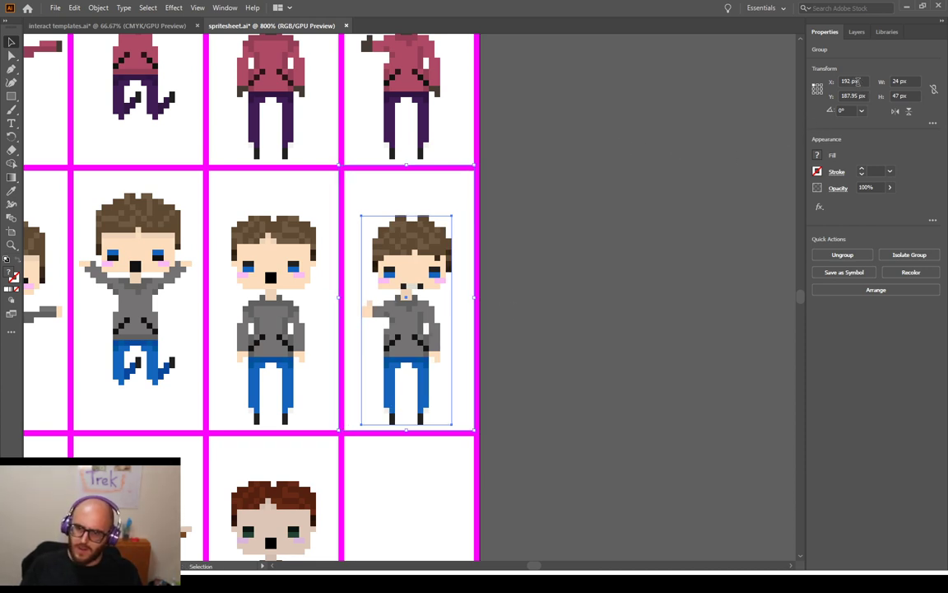
Increase the duplicated group's Y position to 235 px so it fills the brown-jacket row's last cell, then deselect it
left_click(856, 96)
type("187")
key("Return")
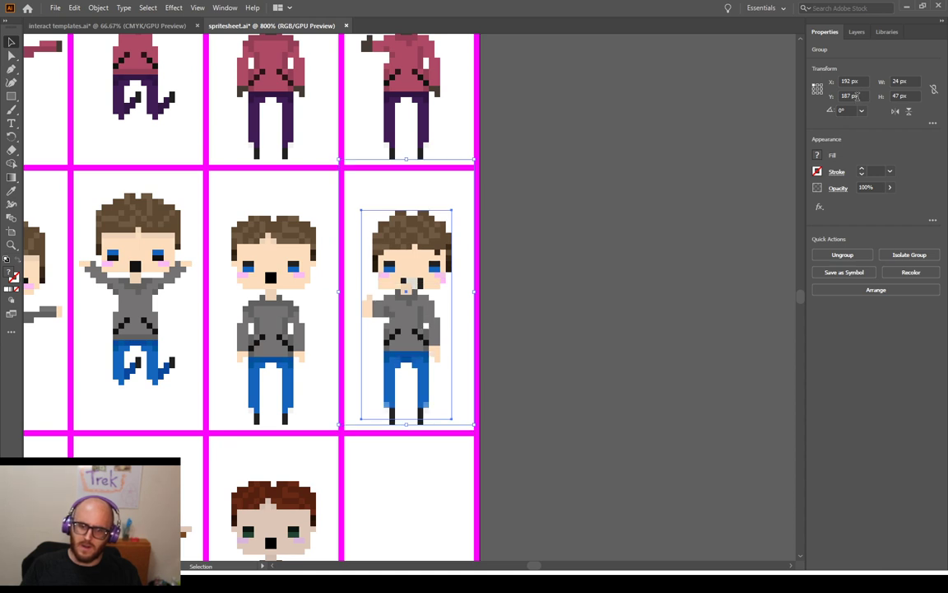
key("Up")
key("Up")
key("Up")
key("Up")
key("Up")
key("Up")
key("Up")
key("Up")
key("Up")
key("Up")
key("Up")
key("Up")
key("Up")
key("Up")
key("Up")
key("Up")
key("Up")
key("Up")
key("Up")
key("Up")
key("Up")
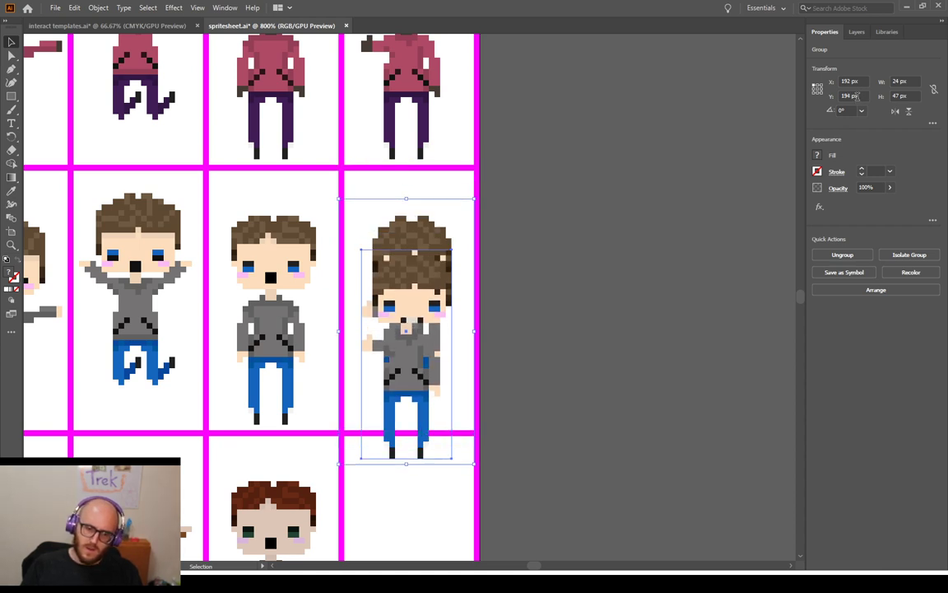
key("Up")
key("Up")
key("Up")
key("Up")
key("Up")
key("Up")
key("Up")
key("Up")
key("Up")
key("Up")
key("Up")
key("Up")
key("Up")
key("Up")
key("Up")
key("Up")
key("Up")
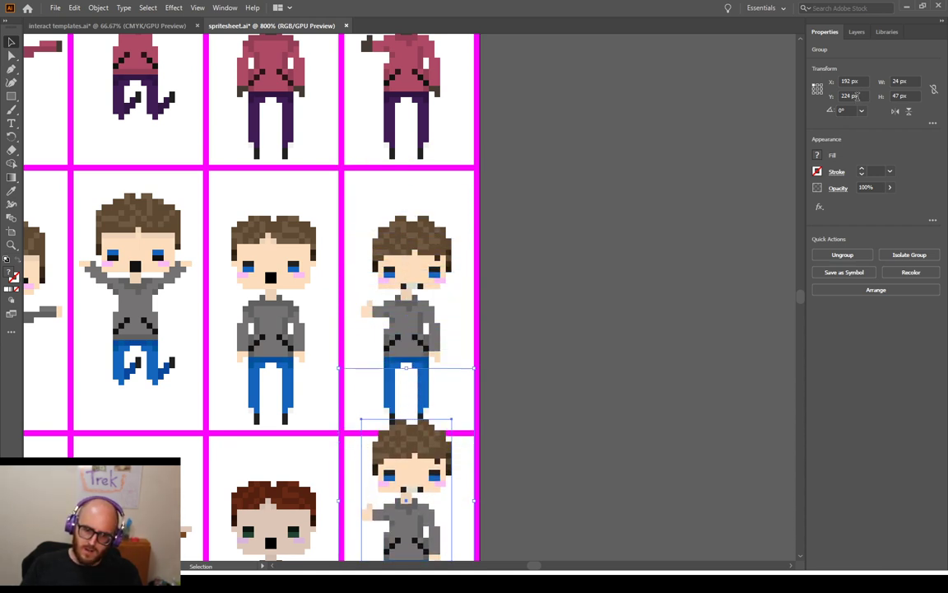
left_click(665, 239)
Isolate the duplicated group in the brown-jacket row and delete the grey-jacket character image inside it
scroll(582, 267, "down", 8)
left_click(421, 260)
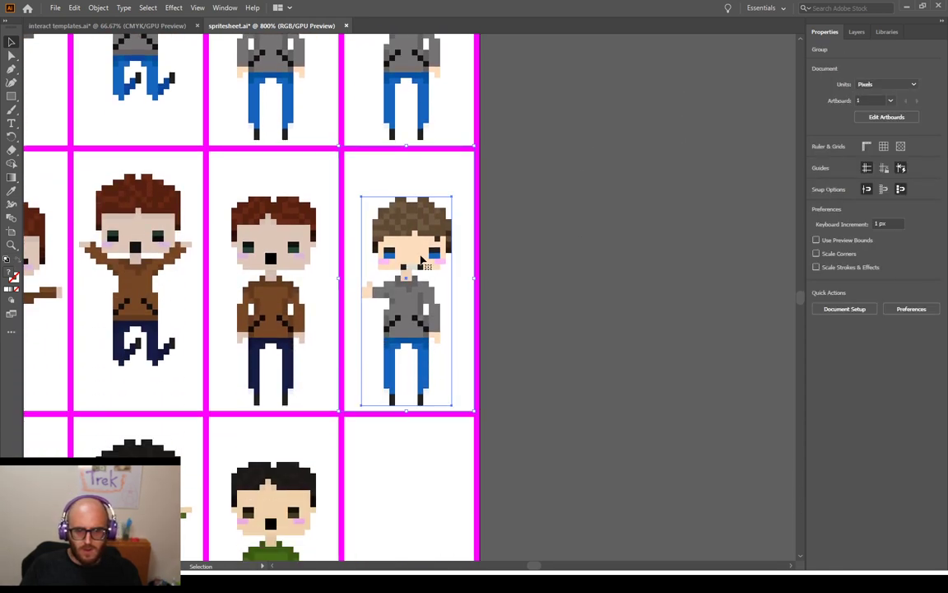
double_click(421, 260)
left_click(378, 235)
key("Delete")
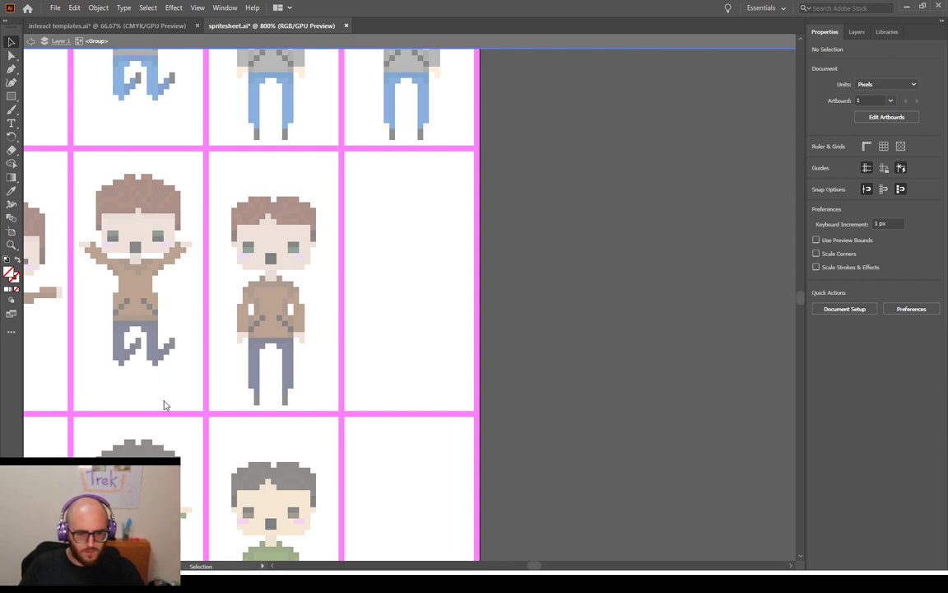
Place the brown-jacket thumbs-up character inside the isolated group, align it with the row's other sprites, and exit isolation mode
key("Return")
left_click(369, 305)
left_click_drag(406, 258, 391, 221)
left_click(552, 257)
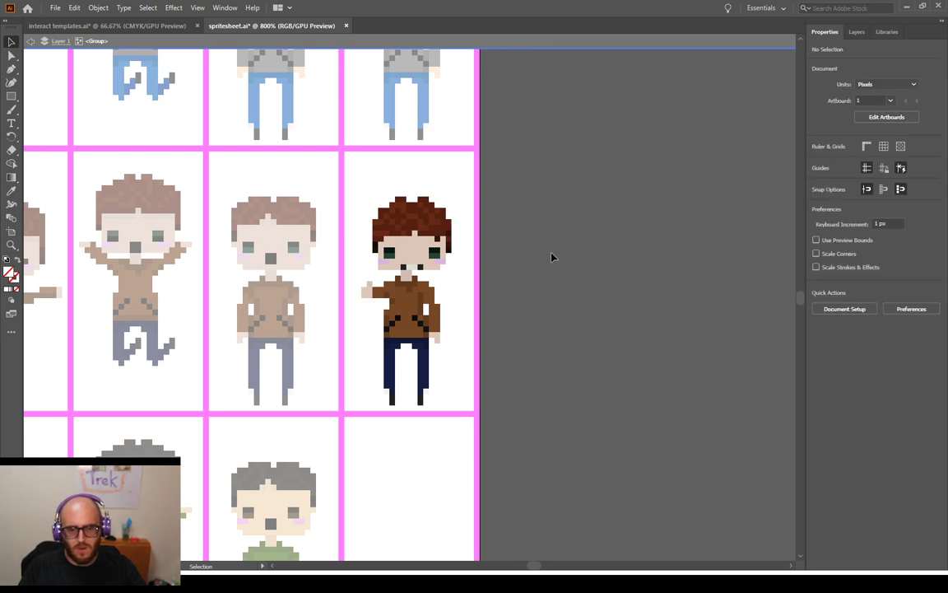
double_click(542, 290)
Duplicate the brown-jacket thumbs-up group and set the copy's position to X 192 px, Y 238 px
left_click(429, 289)
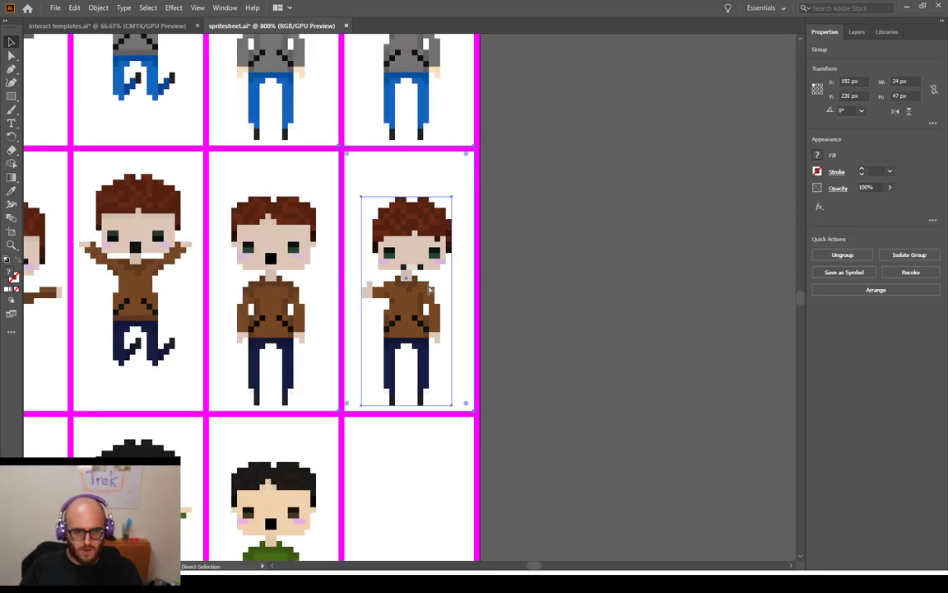
left_click_drag(428, 289, 432, 309)
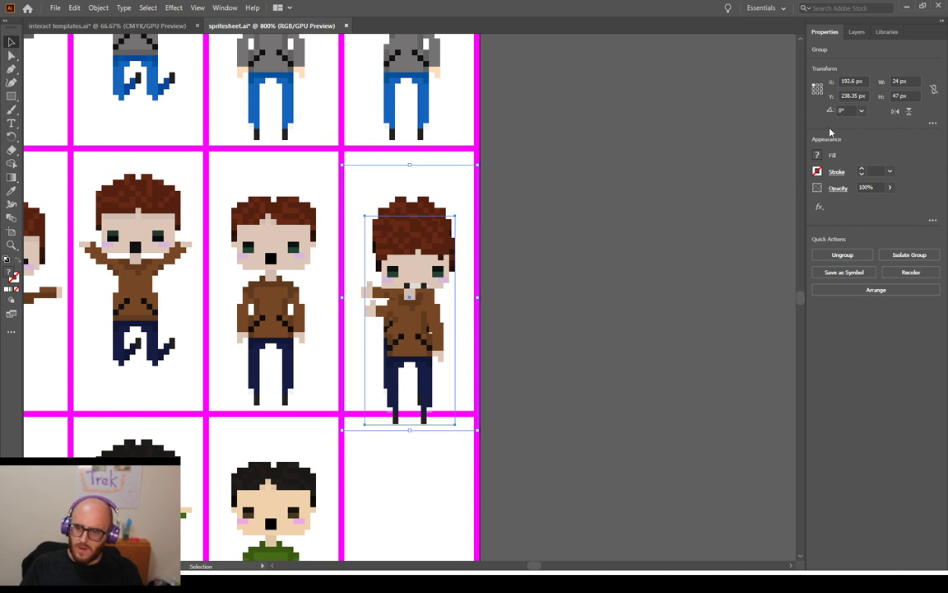
type("238")
key("Return")
left_click(855, 80)
type("192")
key("Return")
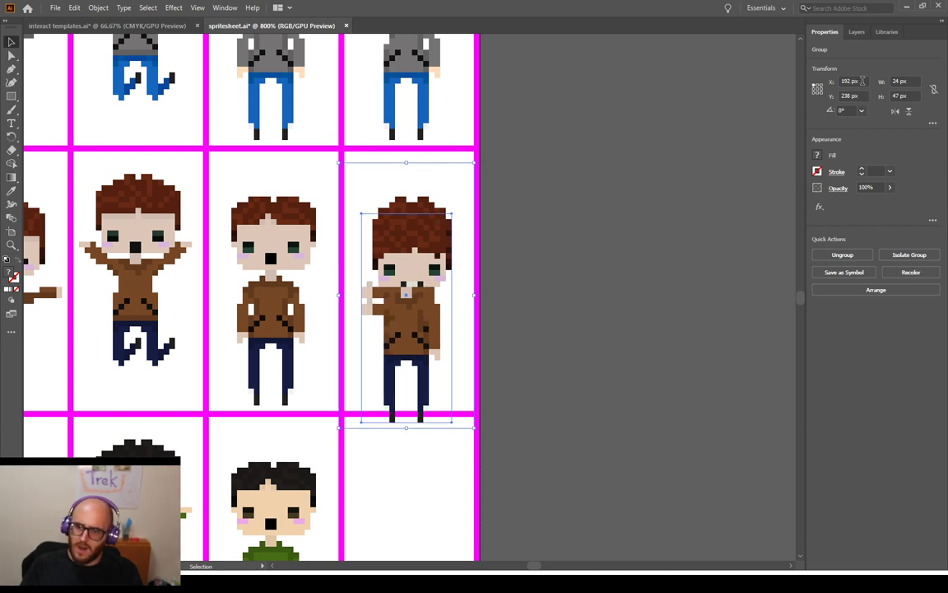
Increase the copied brown-jacket group's Y position to 282 px to fit the green-jacket row's last cell, and deselect it
key("Up")
key("Up")
key("Up")
key("Up")
key("Up")
key("Up")
key("Up")
key("Up")
key("Up")
key("Up")
key("Up")
key("Up")
key("Up")
key("Up")
key("Up")
key("Up")
key("Up")
key("Up")
key("Up")
key("Up")
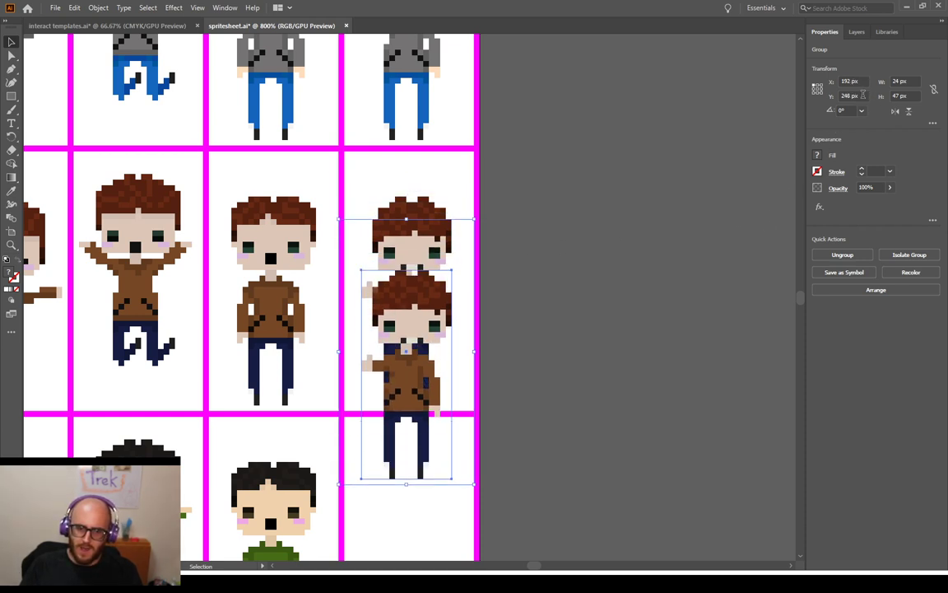
key("Up")
key("Up")
key("Up")
key("Up")
key("Up")
key("Up")
key("Up")
key("Up")
key("Up")
key("Up")
key("Up")
key("Up")
key("Up")
key("Up")
key("Up")
key("Up")
key("Up")
key("Up")
key("Up")
key("Up")
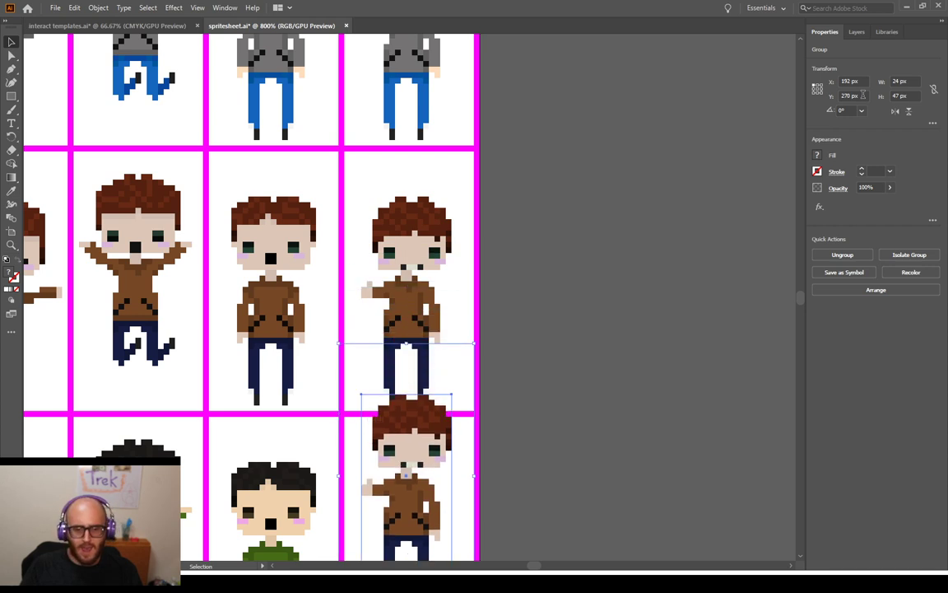
key("Up")
key("Up")
key("Up")
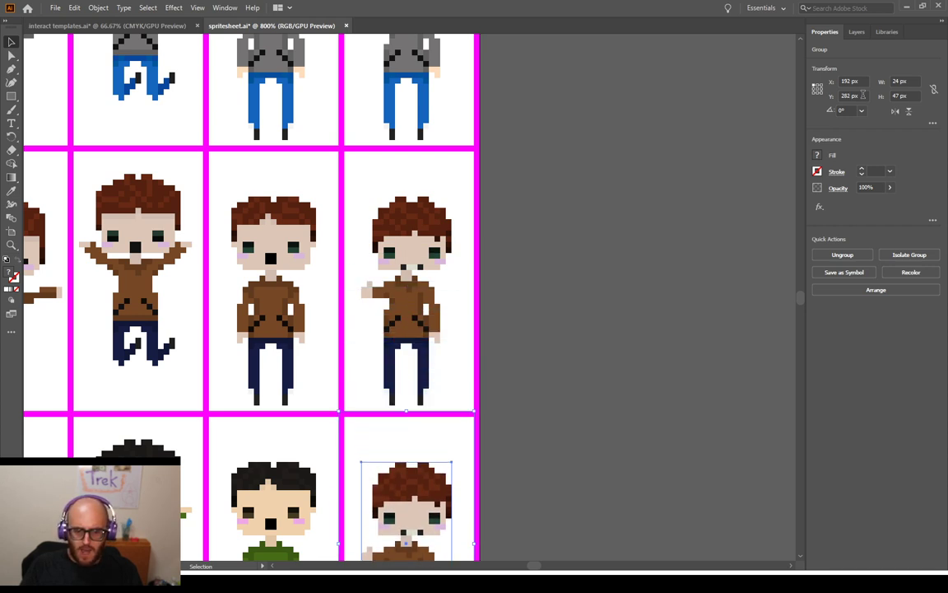
left_click(669, 288)
Isolate the copied group in the green-jacket row and delete the brown-jacket character image inside it
scroll(667, 290, "down", 4)
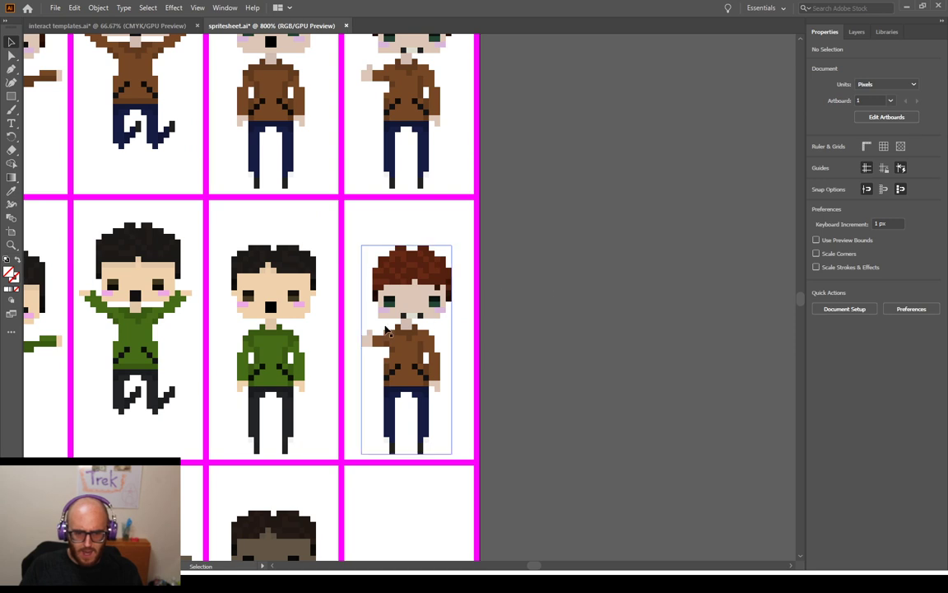
double_click(387, 330)
left_click(381, 323)
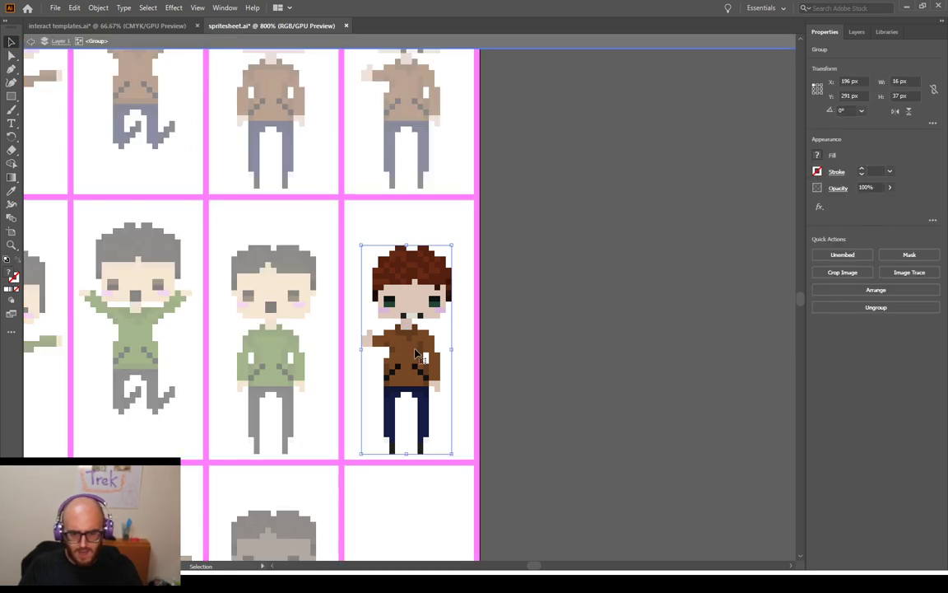
key("Delete")
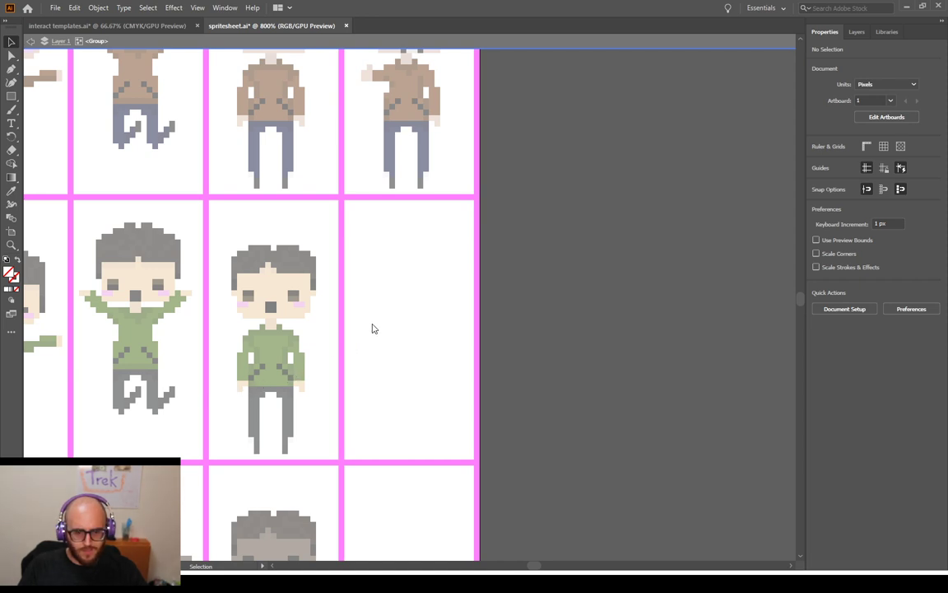
Place the green-jacket thumbs-up character inside the isolated group at X 196 px, Y 291 px, and exit isolation mode
left_click(377, 279)
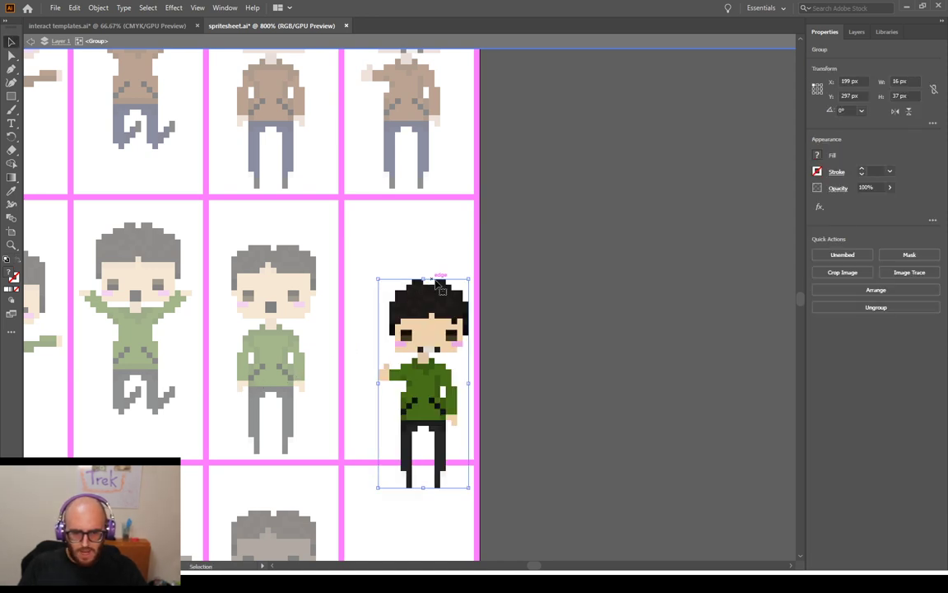
key("Left")
key("Left")
key("Left")
key("Up")
key("Up")
key("Up")
key("Up")
key("Up")
key("Up")
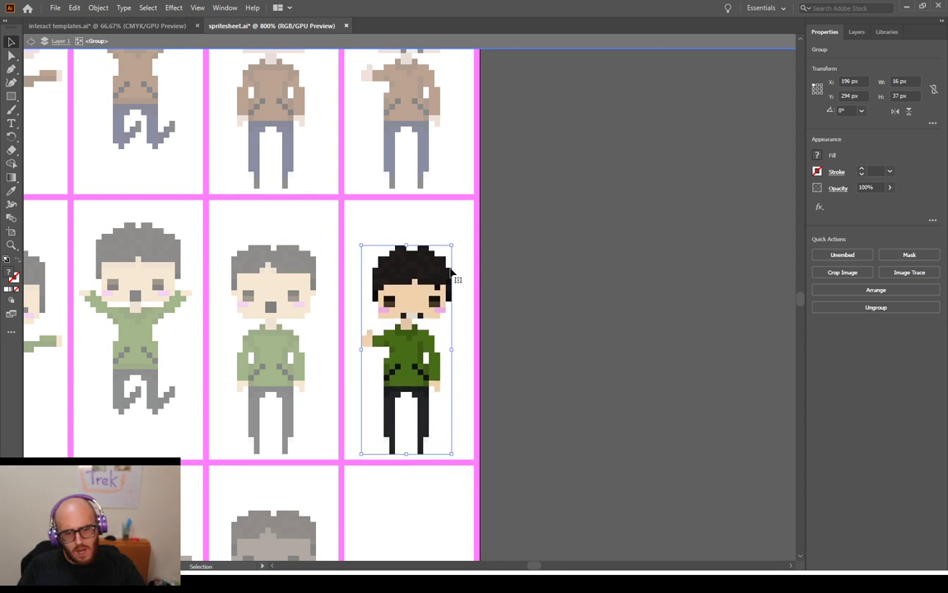
double_click(579, 278)
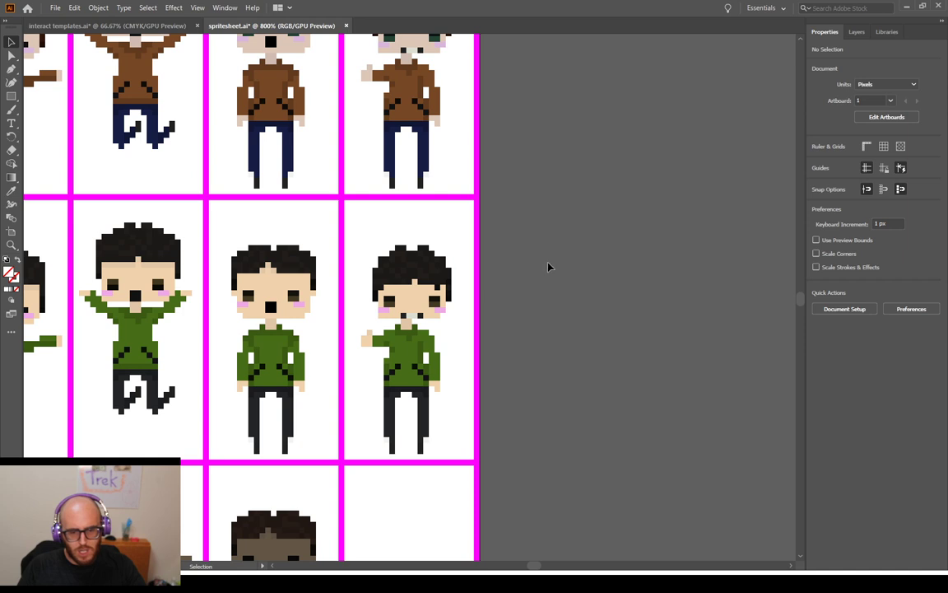
scroll(550, 265, "down", 1)
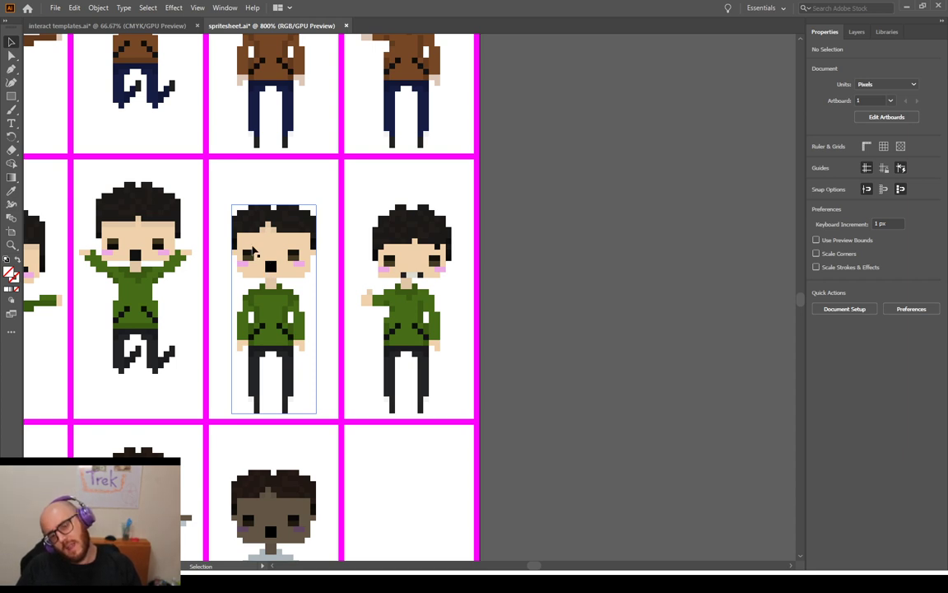
scroll(262, 233, "up", 6)
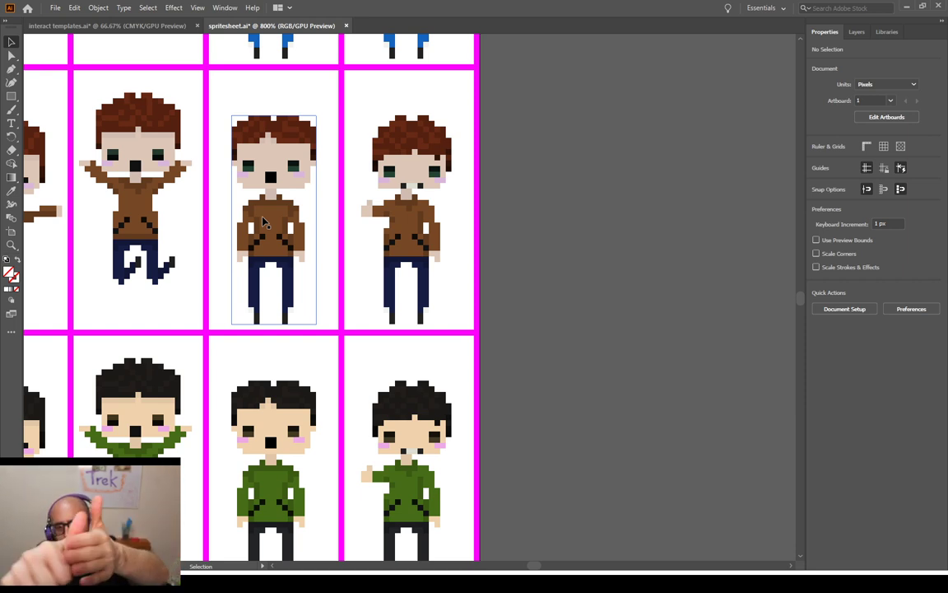
scroll(531, 339, "down", 4)
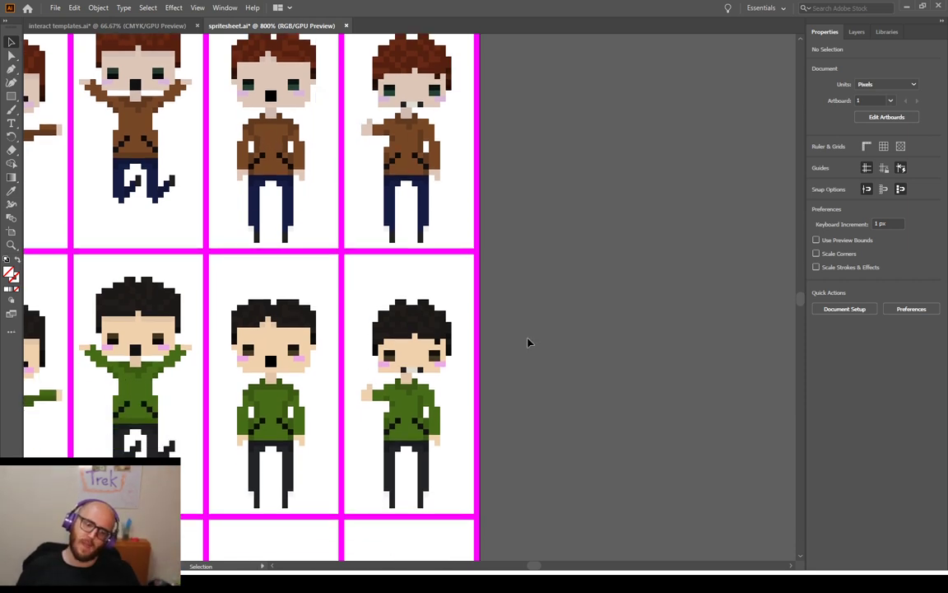
Duplicate the green-jacket thumbs-up group into the bottom row and set the copy to X 192 px, Y 322 px
scroll(512, 347, "down", 3)
left_click(369, 124)
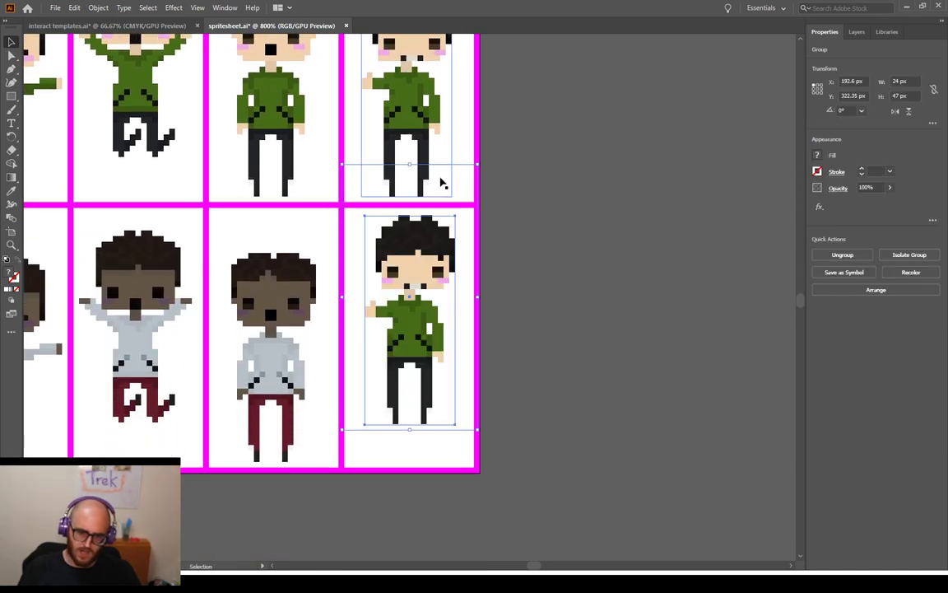
left_click(853, 96)
type("322")
key("Return")
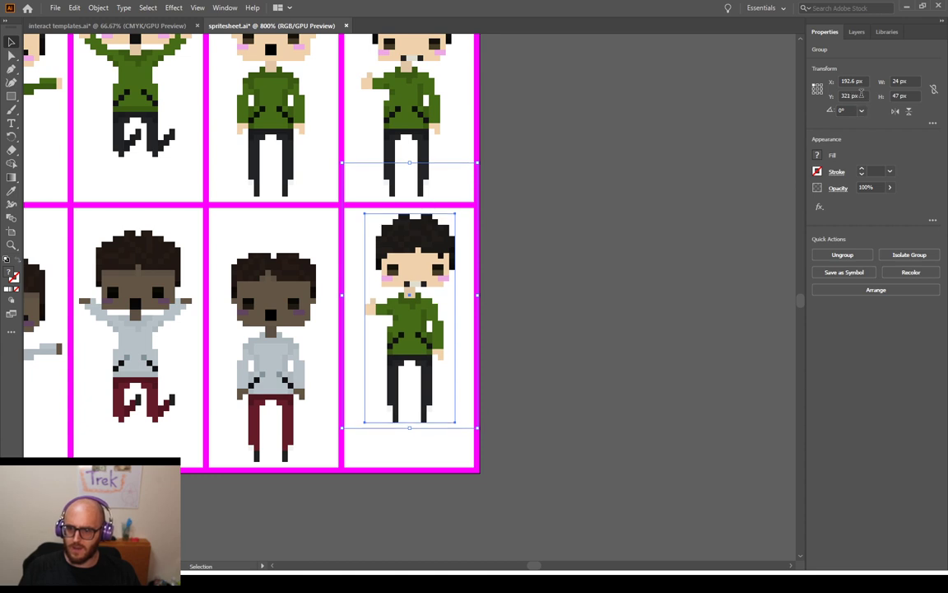
left_click(853, 82)
type("192")
key("Return")
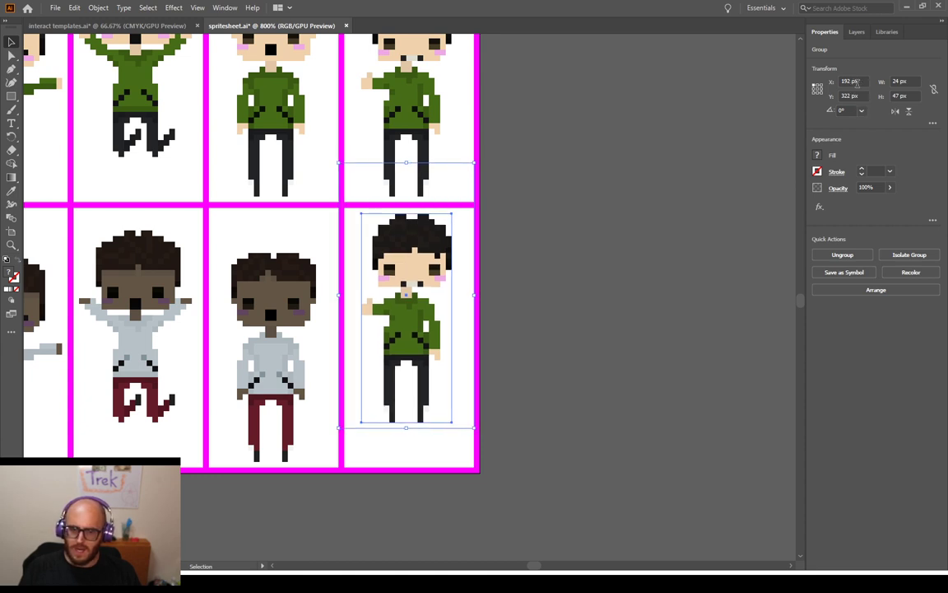
Adjust the copied green-jacket group's Y position to 329 px to align it with the bottom row, and deselect it
left_click(854, 96)
key("Up")
key("Up")
key("Up")
key("Up")
key("Up")
key("Up")
key("Up")
key("Up")
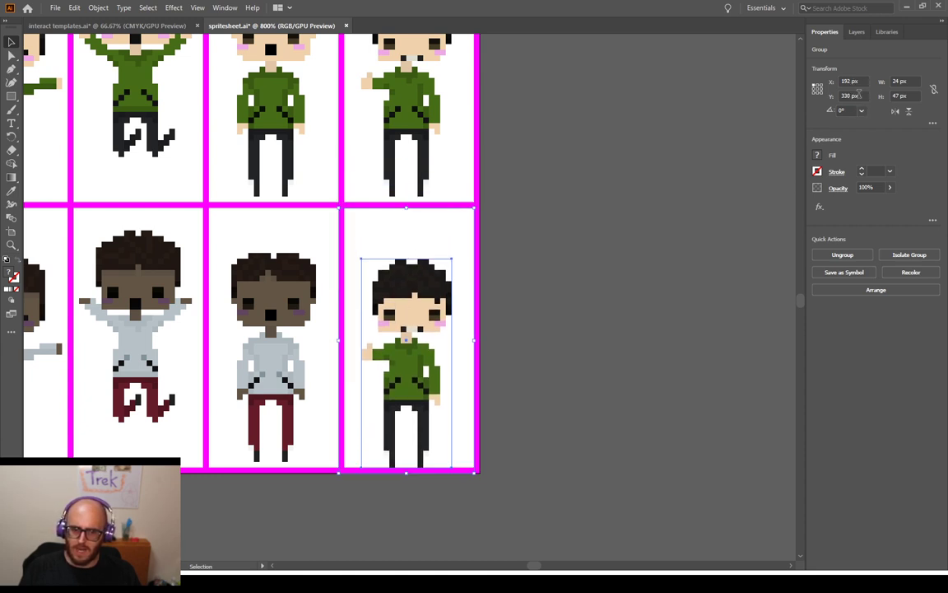
key("Down")
left_click(607, 267)
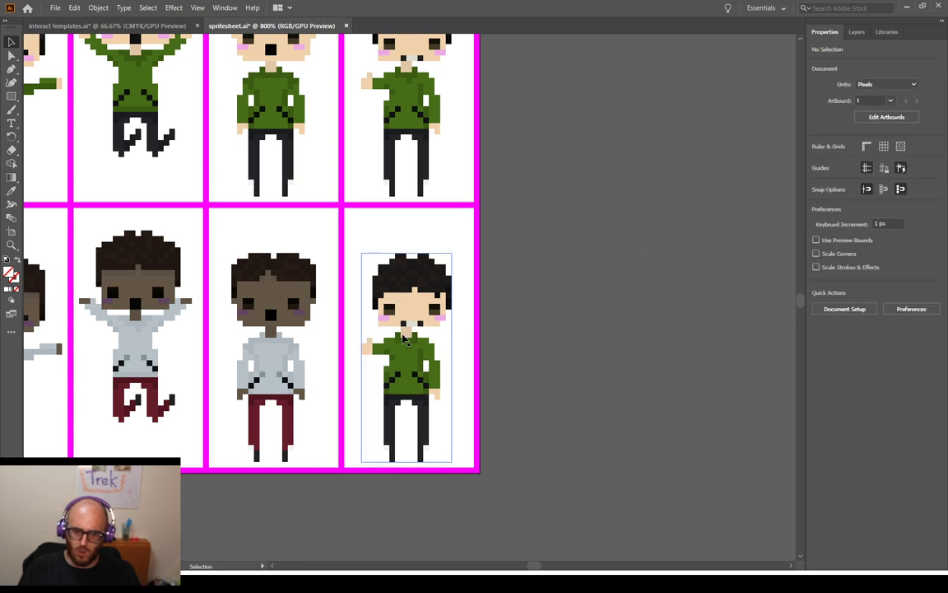
Isolate the copied group in the bottom row and delete the green-jacket character image inside it
double_click(404, 337)
left_click(403, 337)
key("Delete")
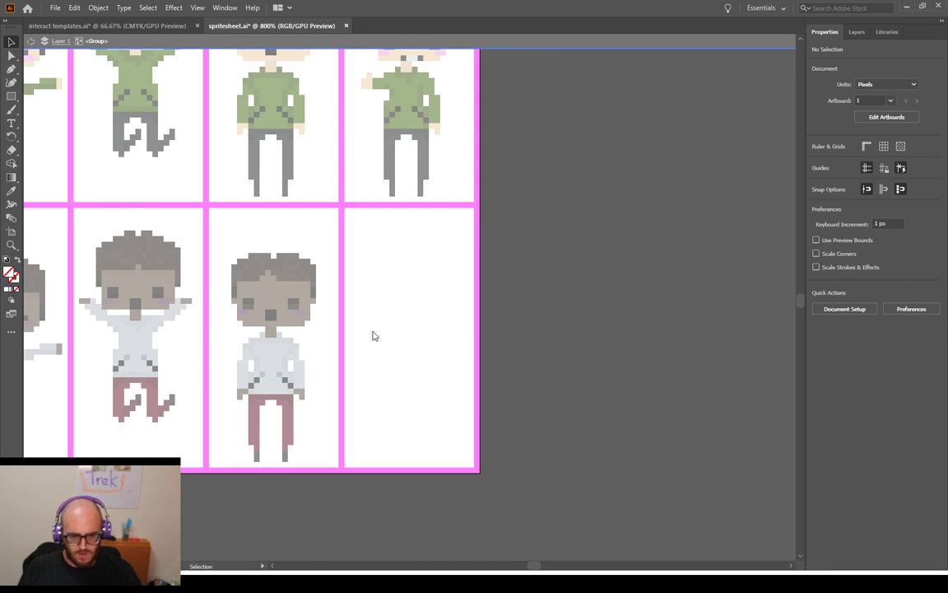
Paste the light-grey-jacket thumbs-up character into the isolated bottom-row group, position it at Y 338 px, and exit isolation mode
key("ctrl+v")
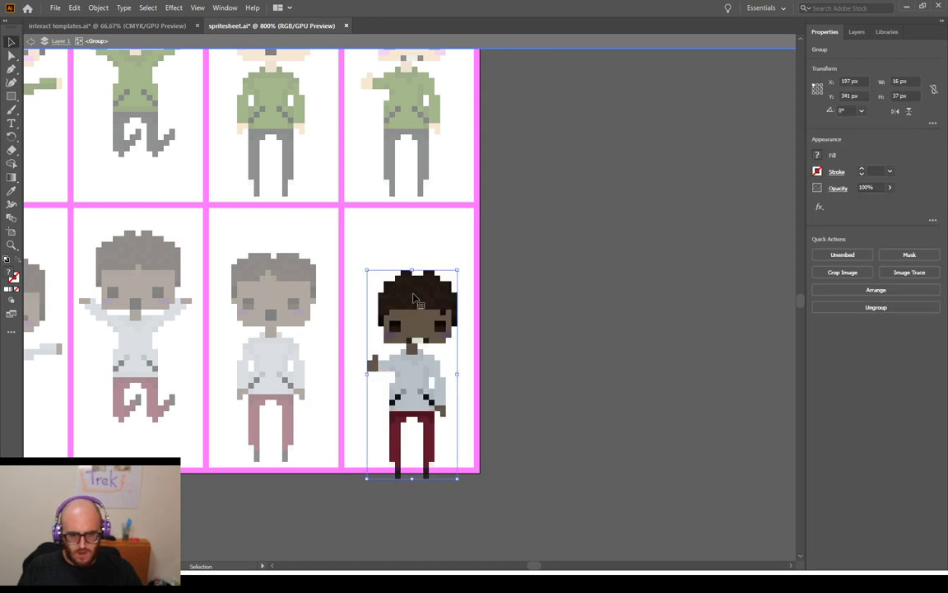
scroll(416, 298, "up", 1)
scroll(416, 298, "down", 1)
left_click_drag(414, 298, 408, 287)
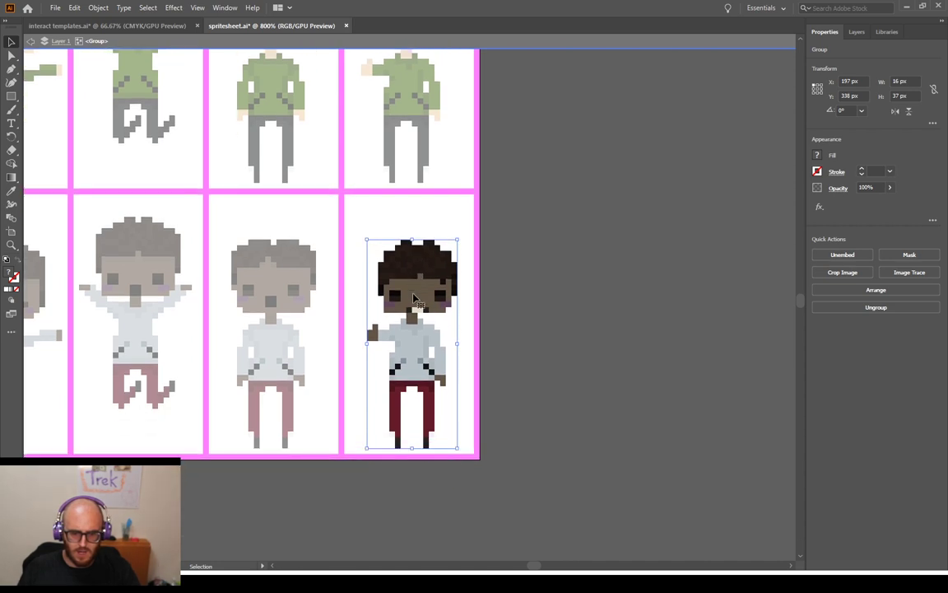
double_click(596, 308)
scroll(546, 294, "up", 1)
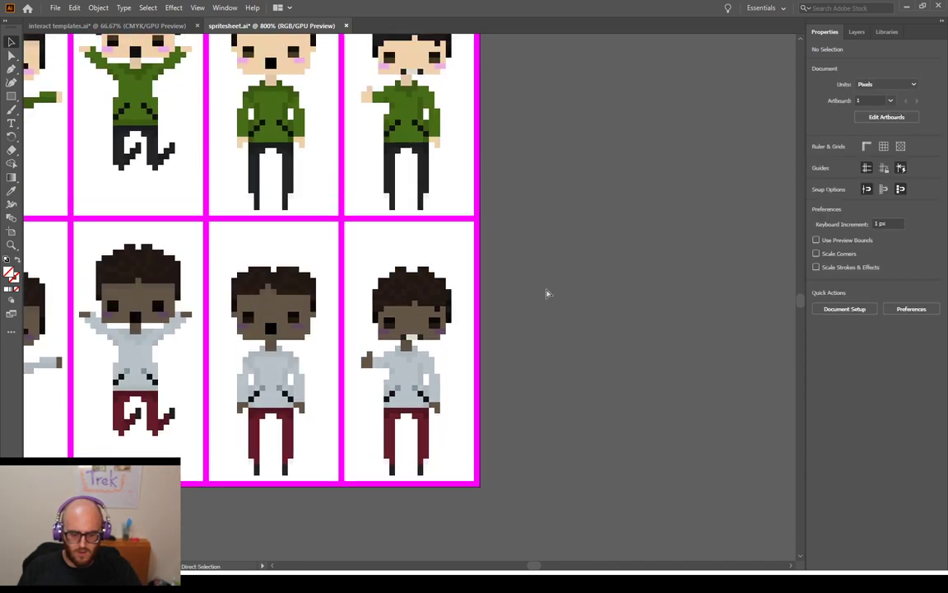
Save the spritesheet document with the finished thumbs-up column
scroll(546, 293, "down", 5)
scroll(507, 280, "up", 2)
scroll(507, 281, "up", 2)
scroll(507, 280, "down", 1)
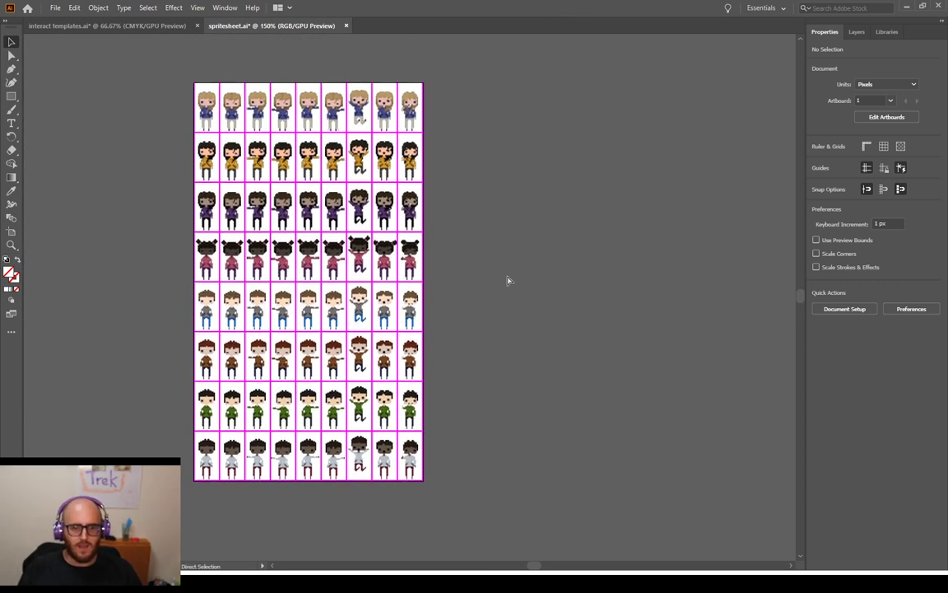
key("ctrl+s")
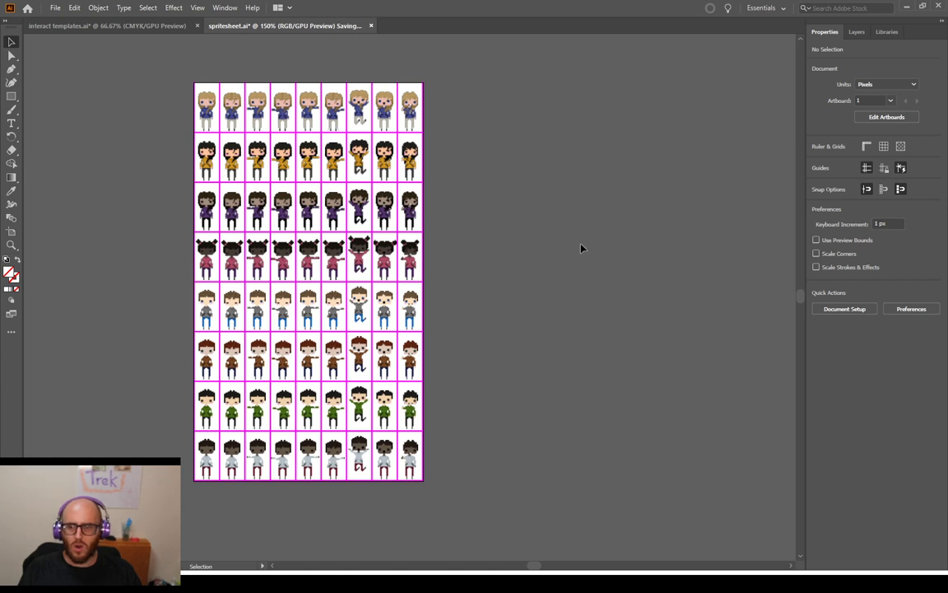
left_click(887, 33)
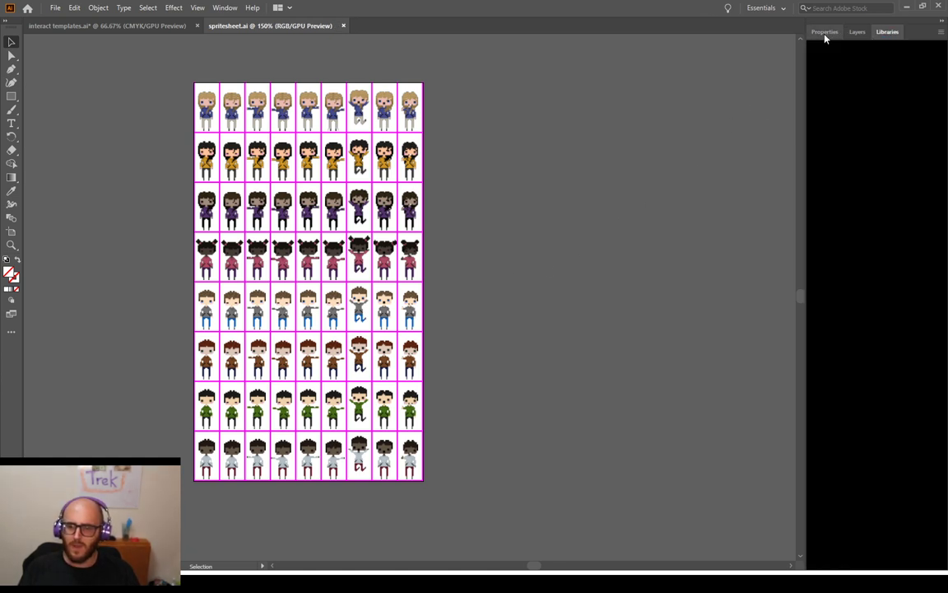
left_click(825, 33)
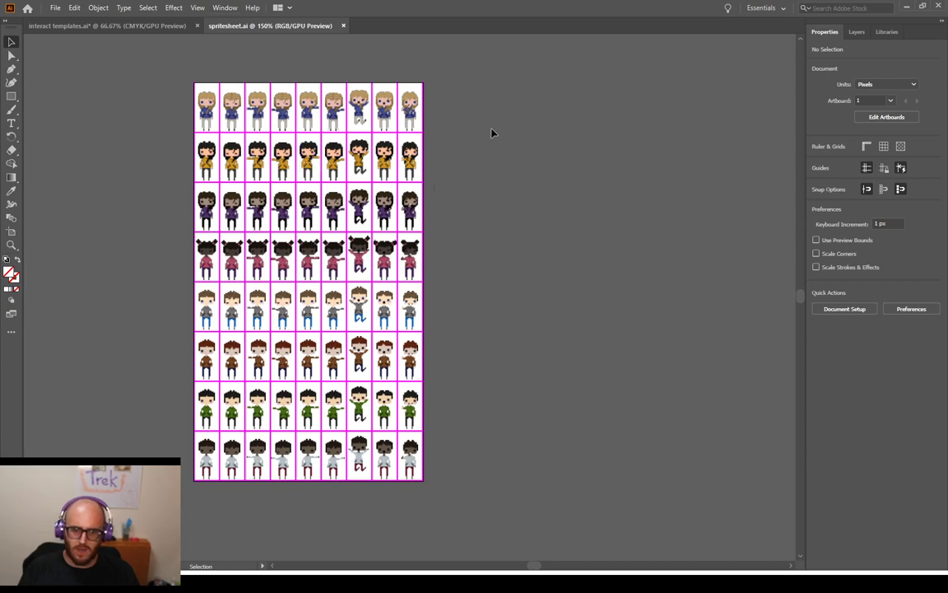
Test-move each thumbs-up group in the last column off the artboard, row by row, undoing every move
left_click(412, 108)
left_click(416, 155)
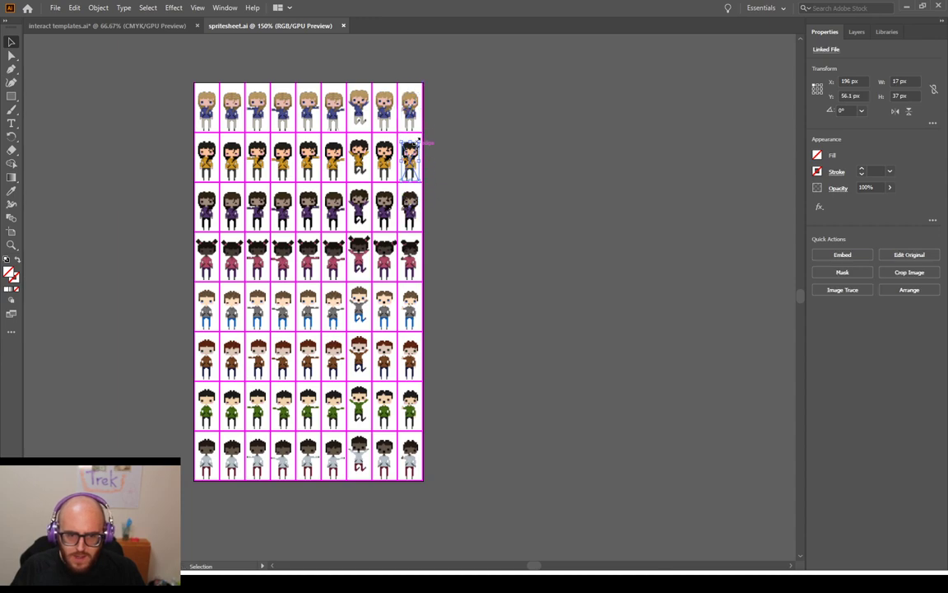
left_click(411, 107)
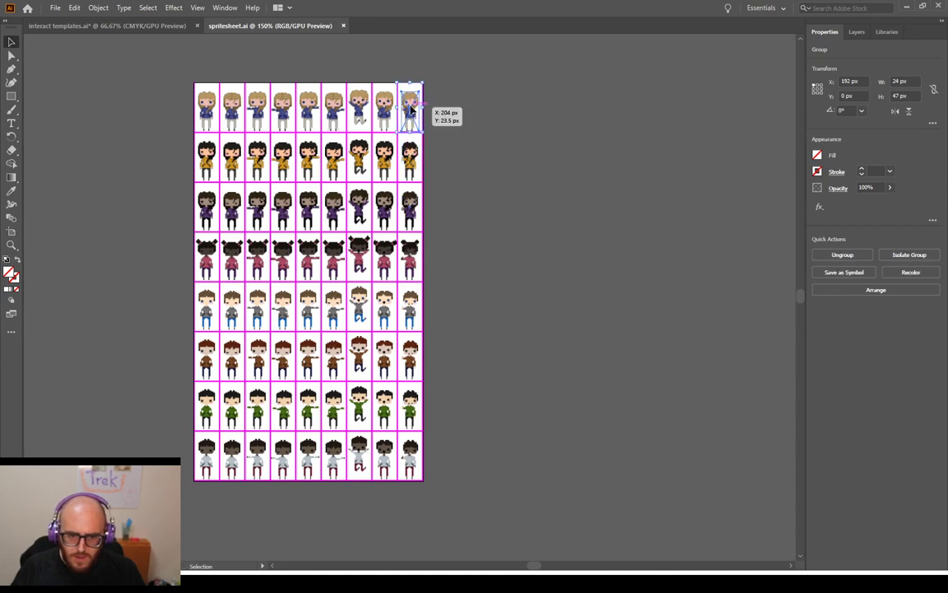
left_click_drag(411, 107, 544, 165)
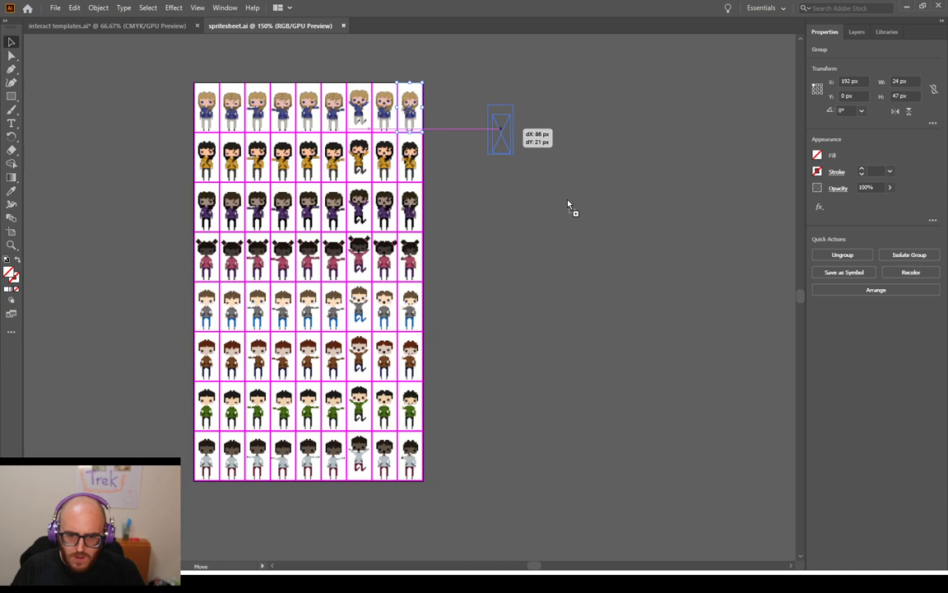
left_click_drag(568, 205, 504, 184)
key("ctrl+z")
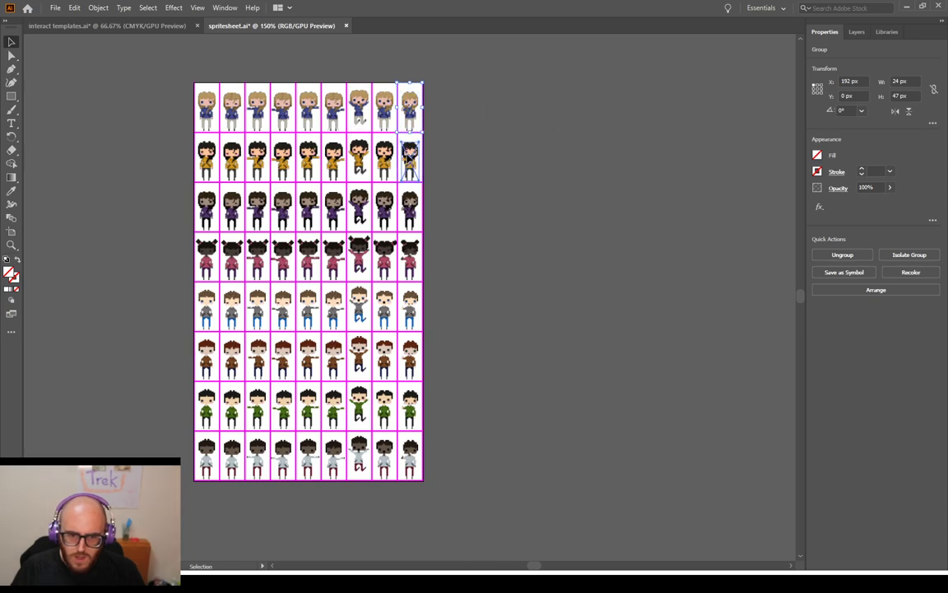
left_click_drag(411, 158, 503, 145)
key("ctrl+z")
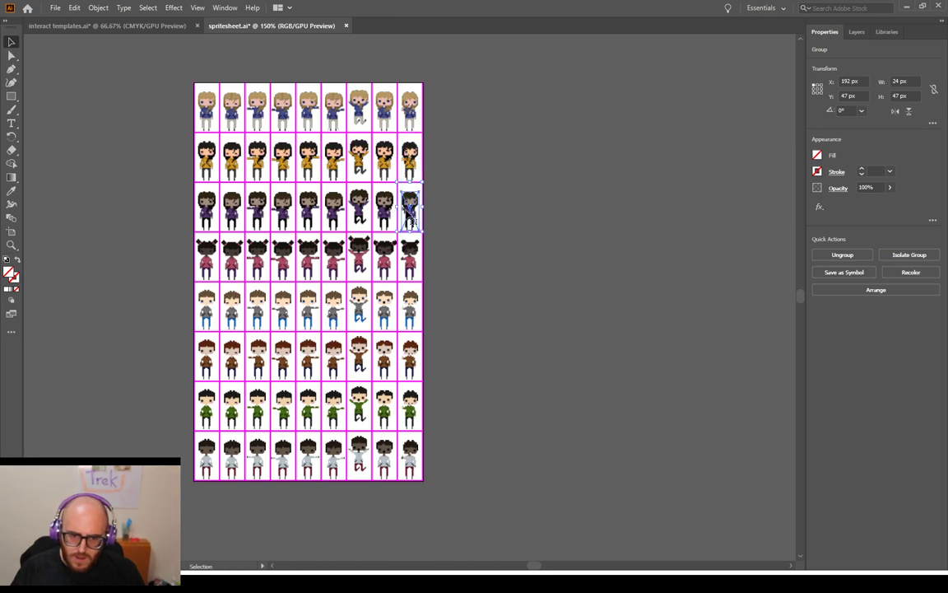
left_click_drag(408, 207, 560, 228)
key("ctrl+z")
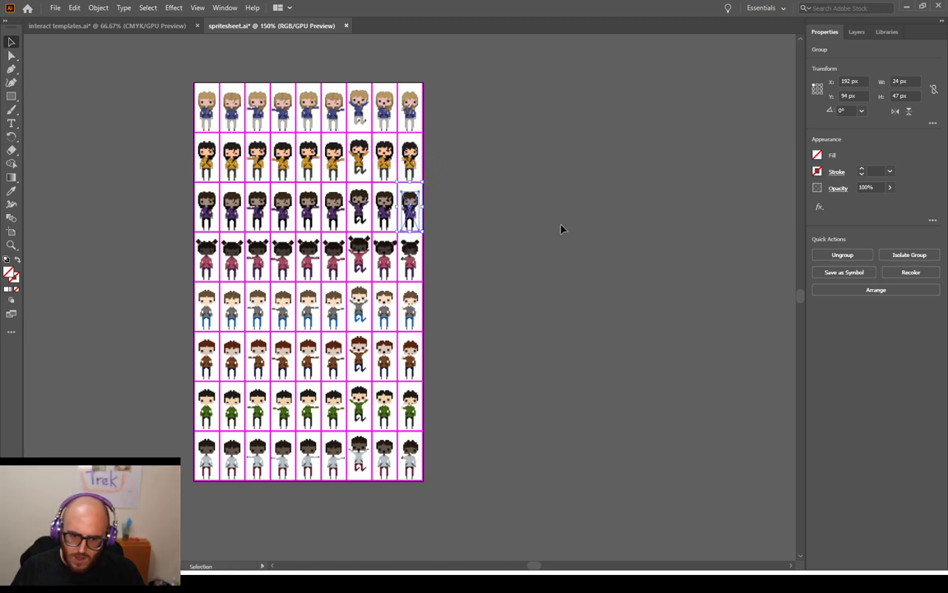
left_click(409, 255)
left_click_drag(404, 254, 549, 224)
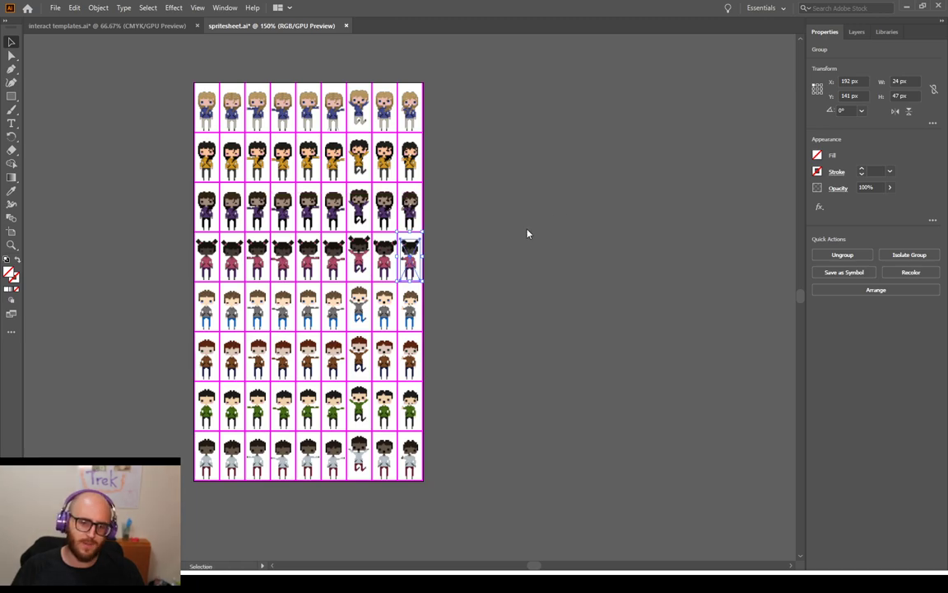
left_click(412, 306)
left_click_drag(414, 307, 550, 220)
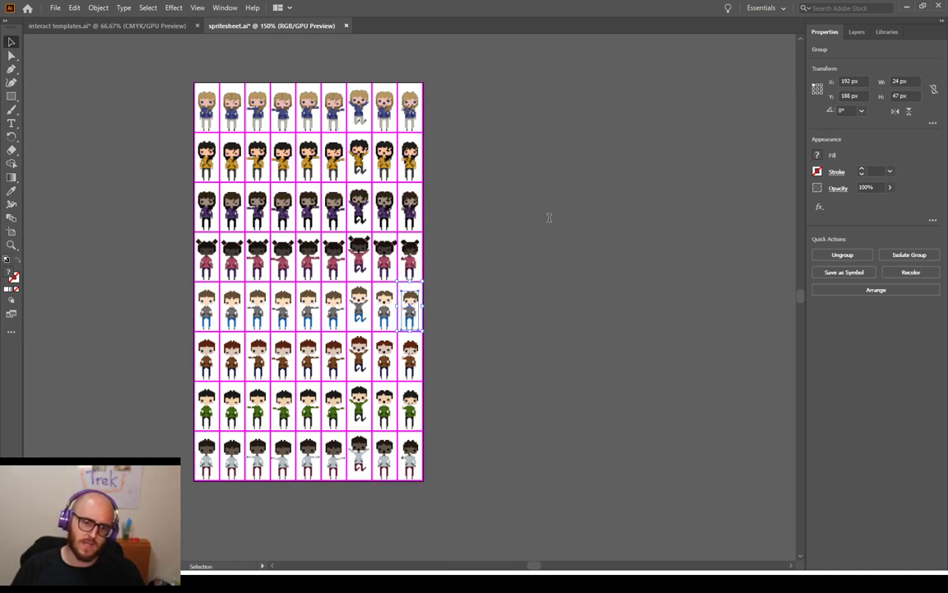
left_click(411, 356)
left_click_drag(415, 352, 507, 268)
left_click_drag(564, 223, 416, 353)
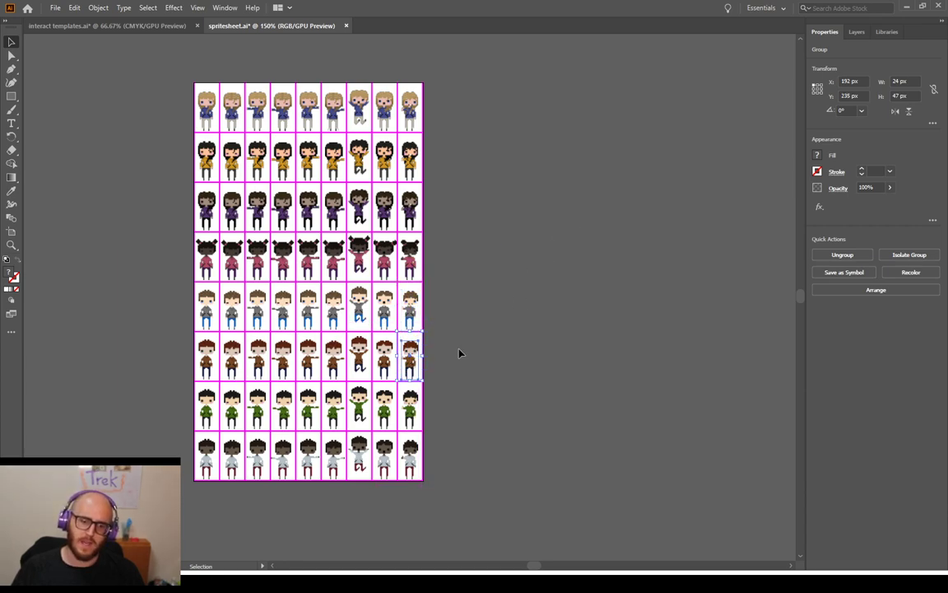
left_click(412, 407)
left_click_drag(414, 409, 500, 200)
left_click(411, 457)
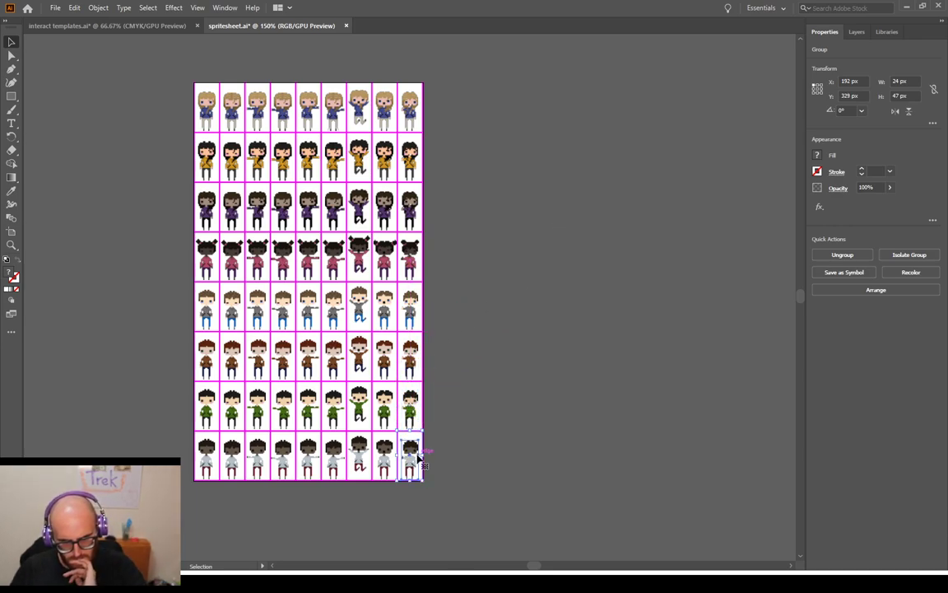
left_click_drag(409, 460, 544, 222)
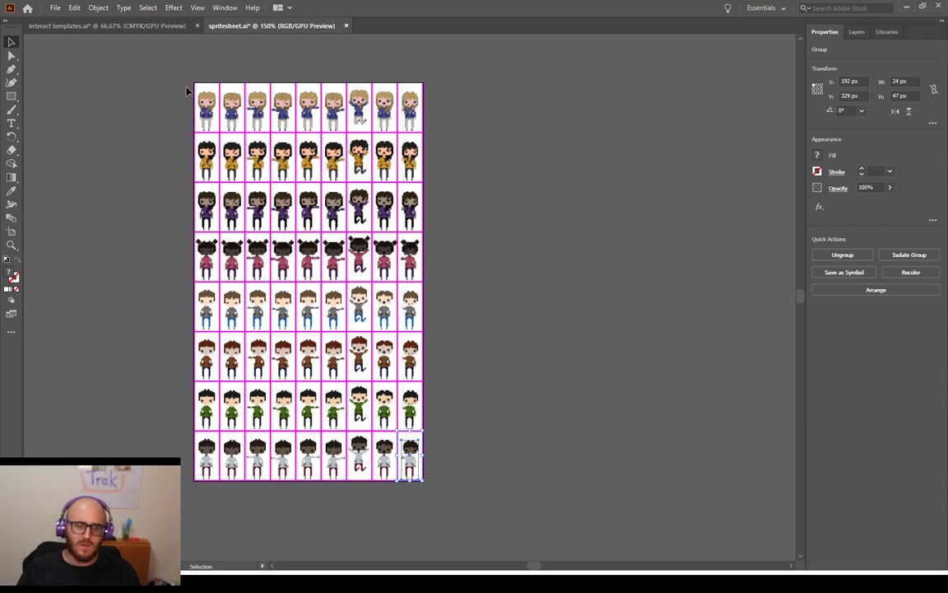
Save the spritesheet again after checking its last-column groups
key("ctrl+s")
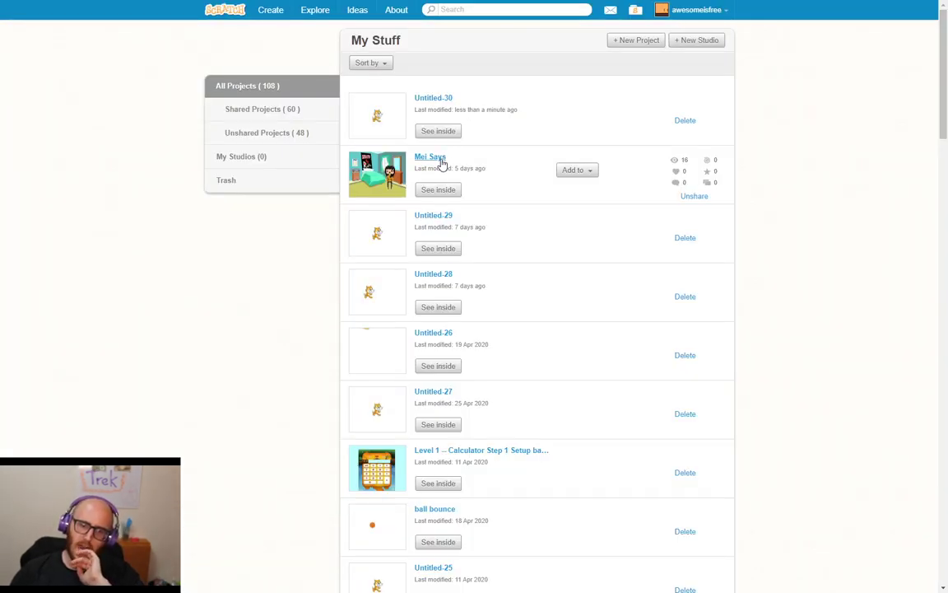
Switch to Scratch, open the Mei Says project, and run it in full-screen view
left_click(442, 163)
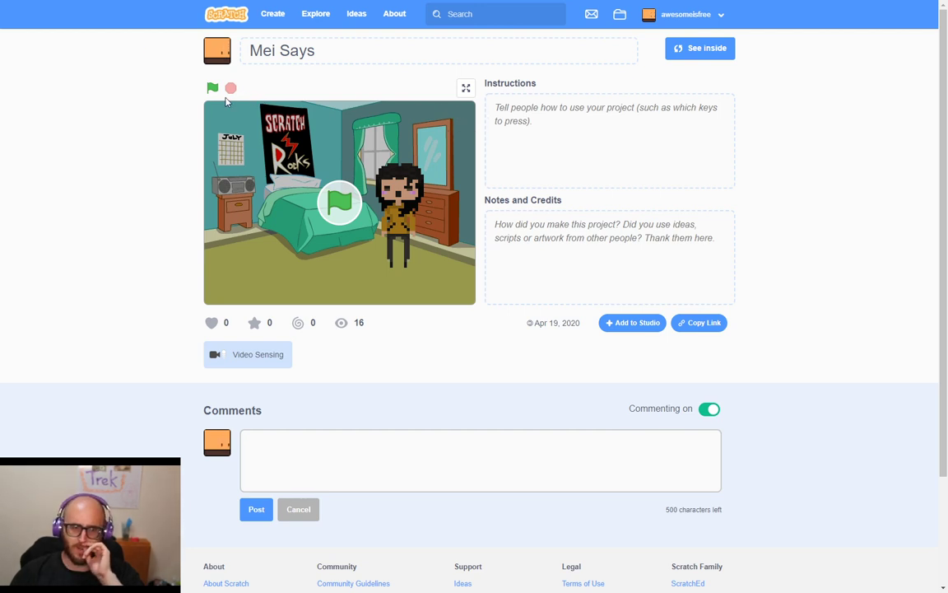
left_click(466, 89)
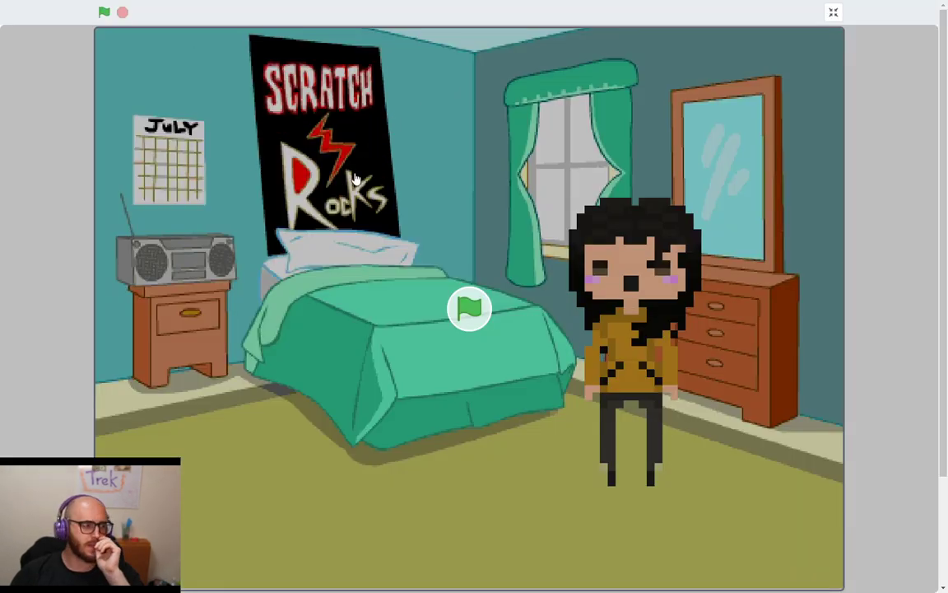
left_click(465, 311)
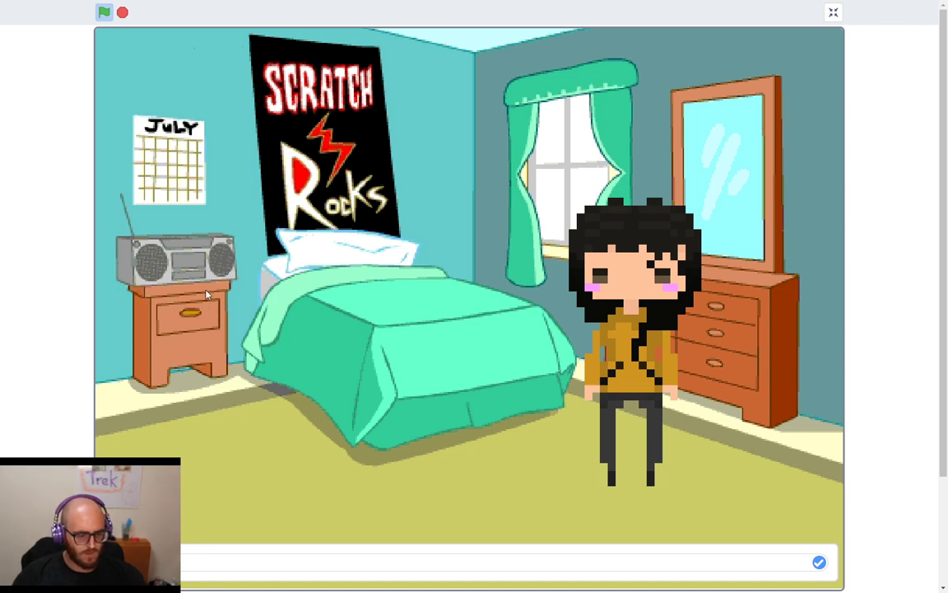
Stop the Mei Says project, restart it to replay its introduction, and stop it again
left_click(121, 12)
left_click(104, 13)
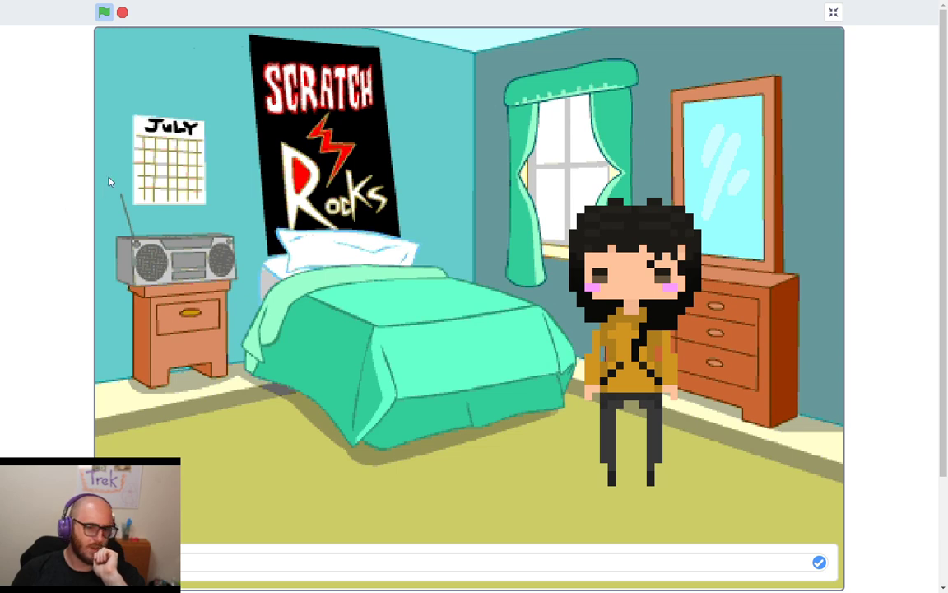
left_click(104, 12)
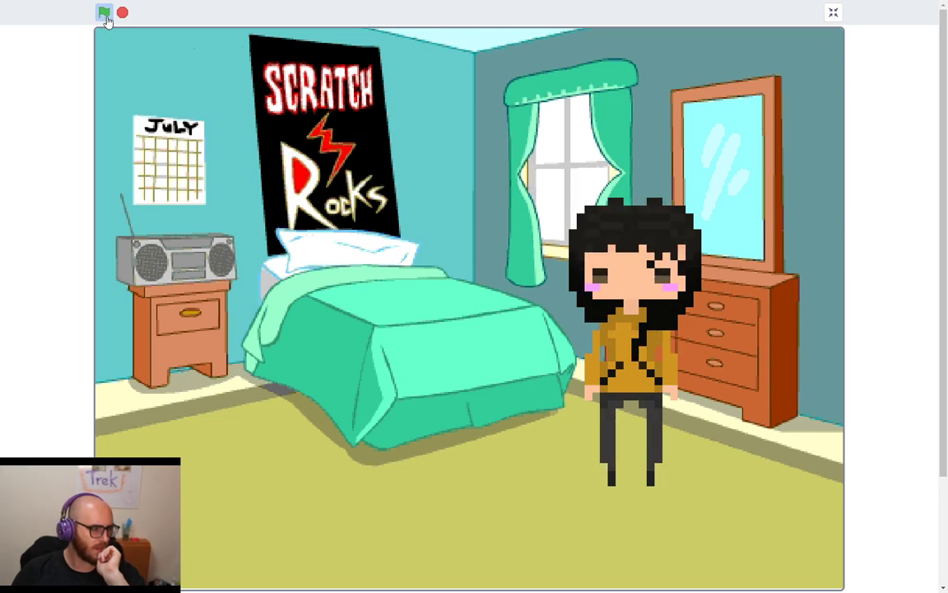
left_click(123, 13)
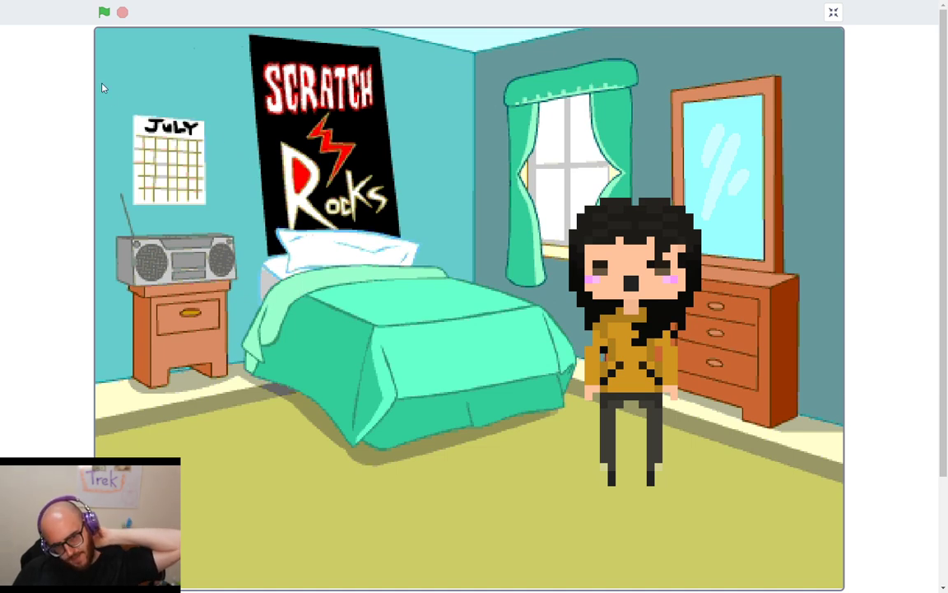
Run Mei Says once more, respond to its questions, stop the project, and leave full-screen view
left_click(104, 11)
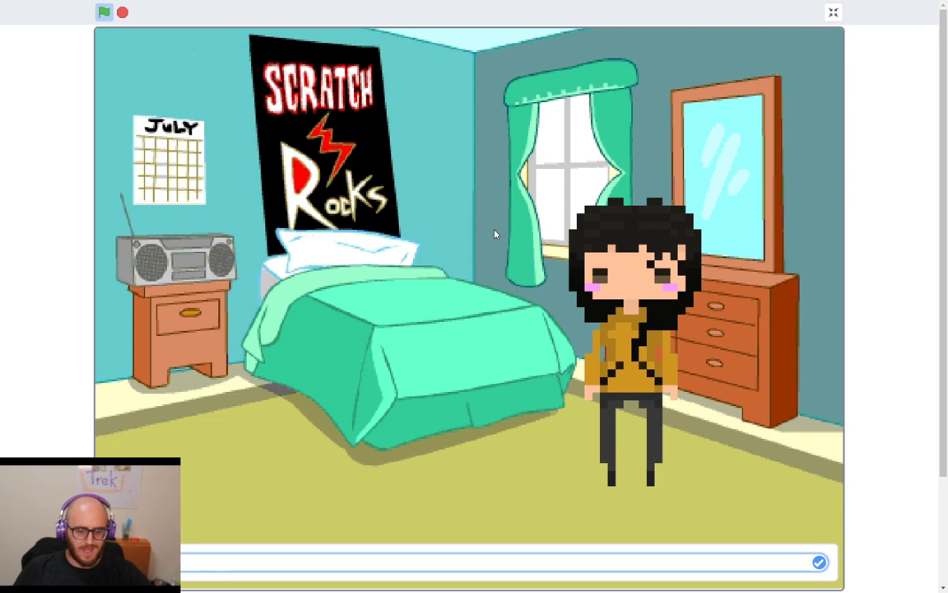
key("Return")
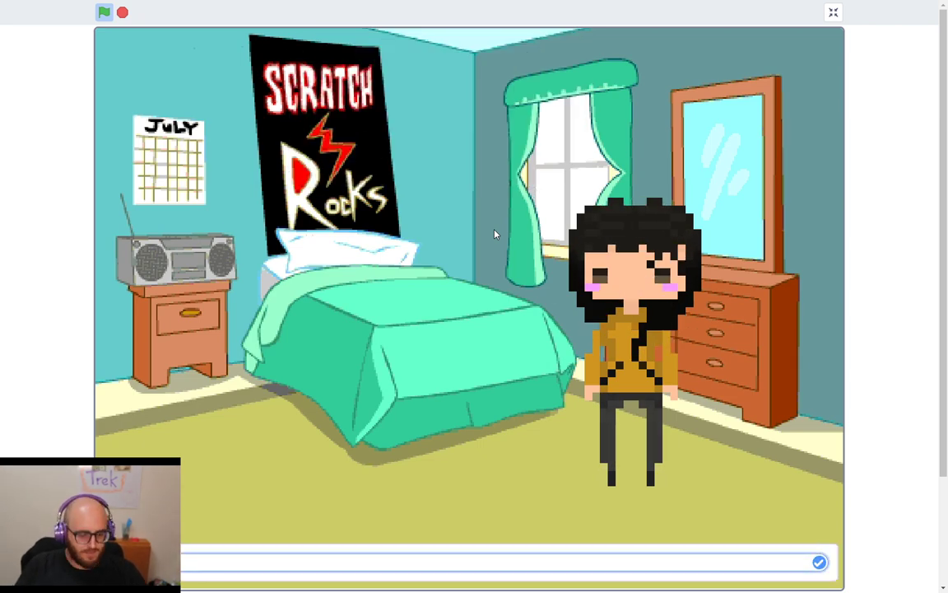
key("Return")
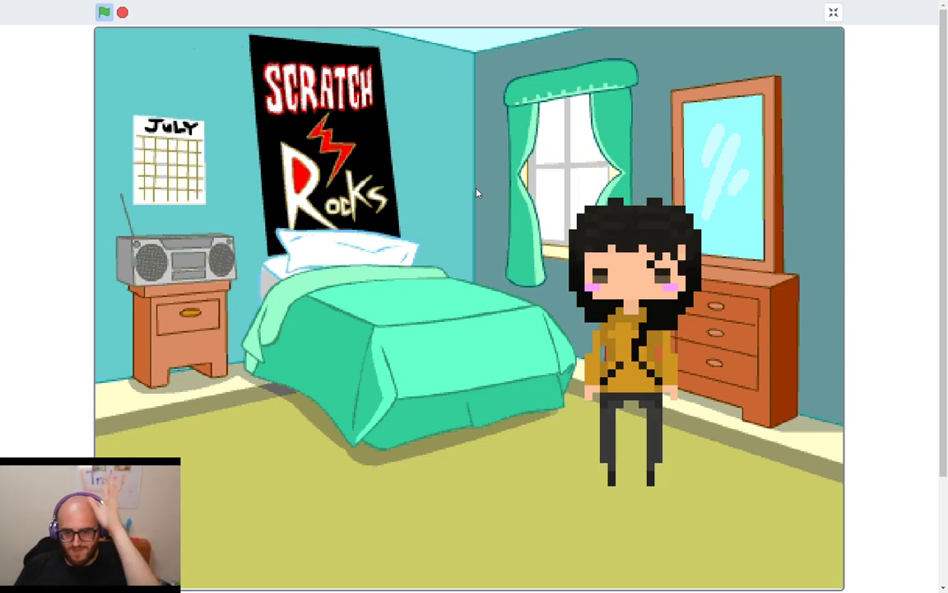
left_click(122, 14)
left_click(833, 12)
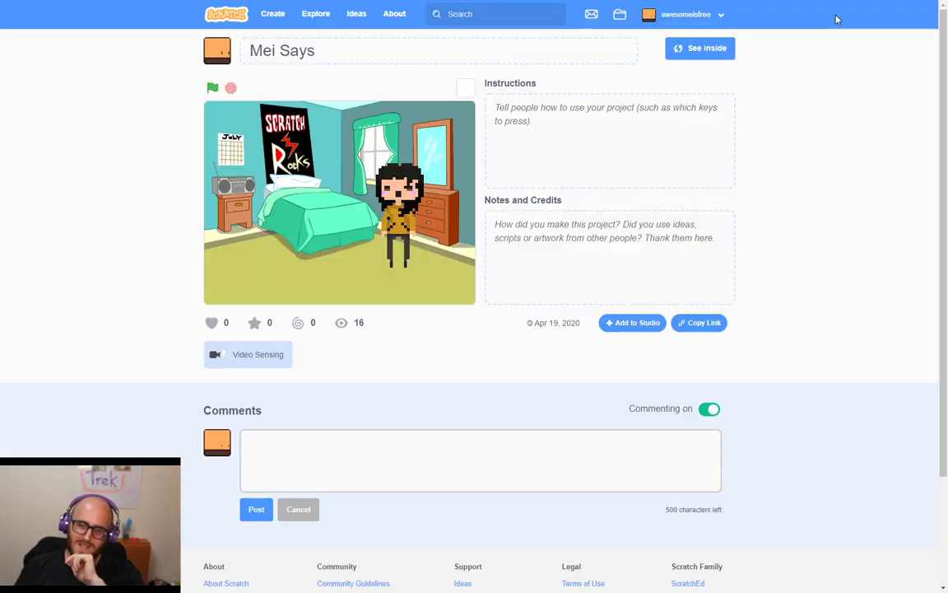
Open the Mei Says code and pull the video motion reporter out of the loose set debug block
left_click(713, 51)
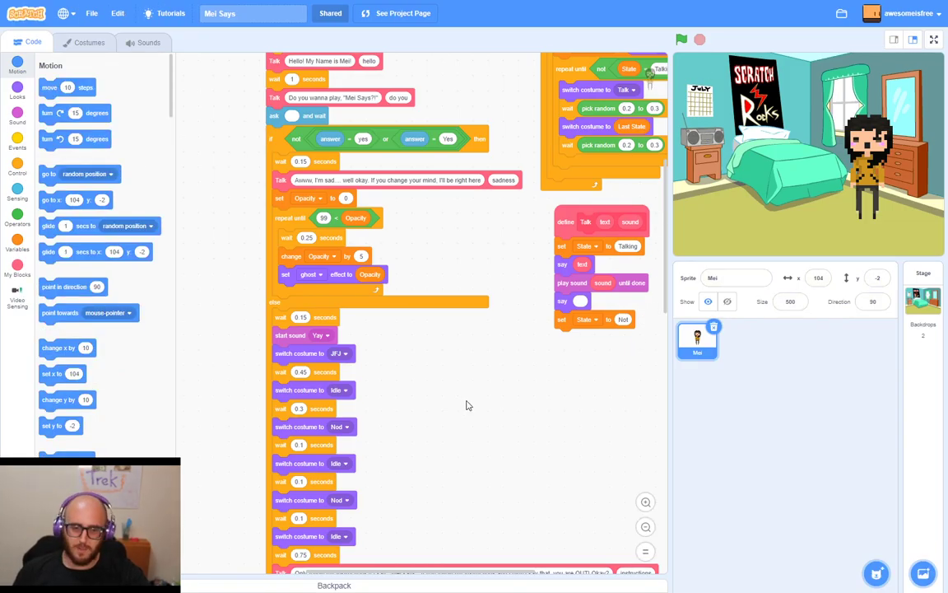
scroll(469, 398, "down", 10)
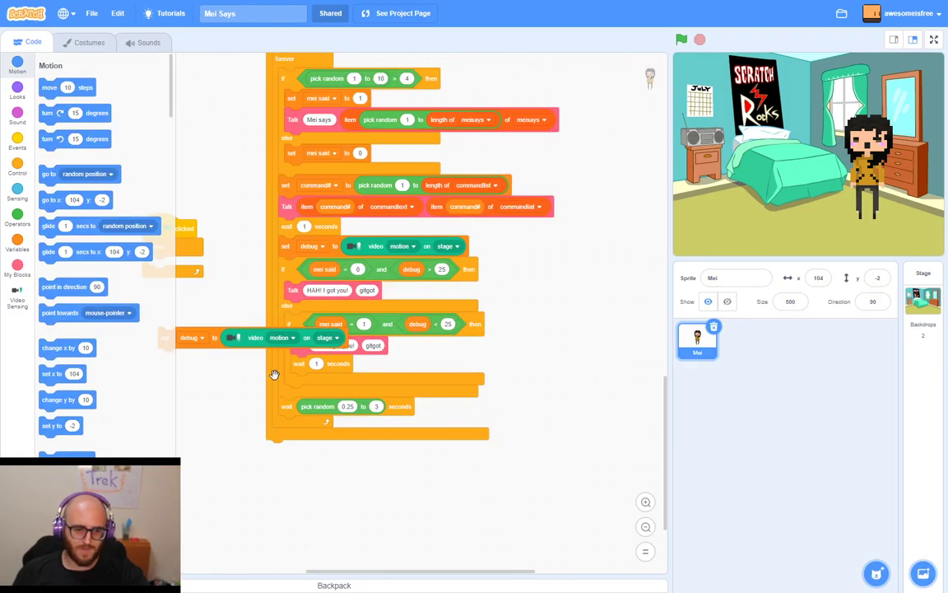
left_click_drag(214, 304, 335, 352)
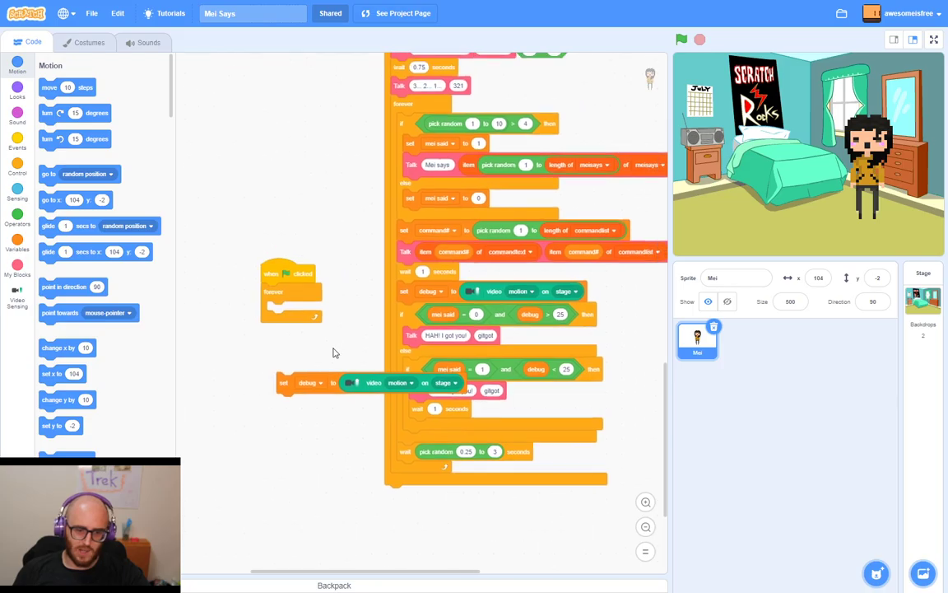
left_click_drag(291, 380, 231, 397)
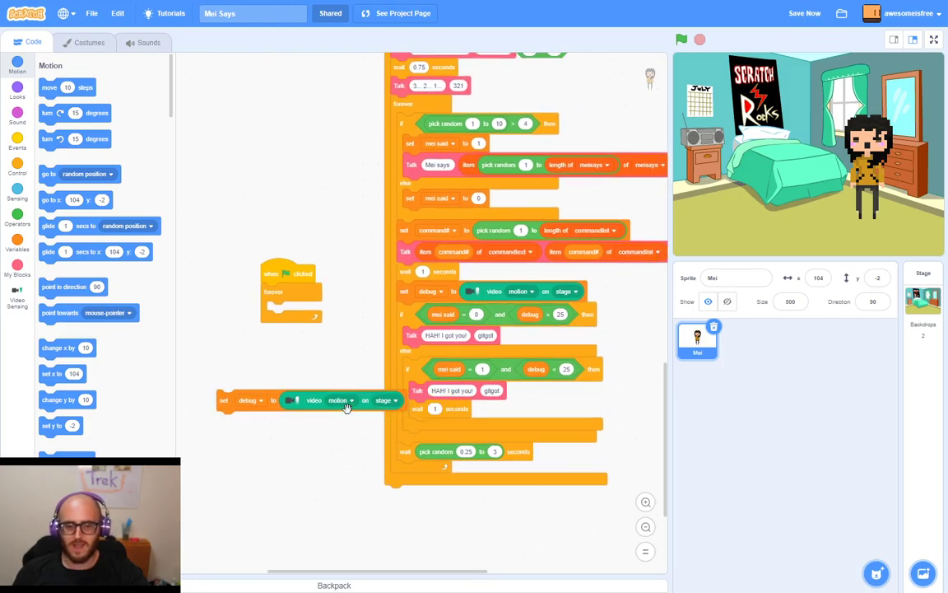
left_click_drag(303, 400, 244, 361)
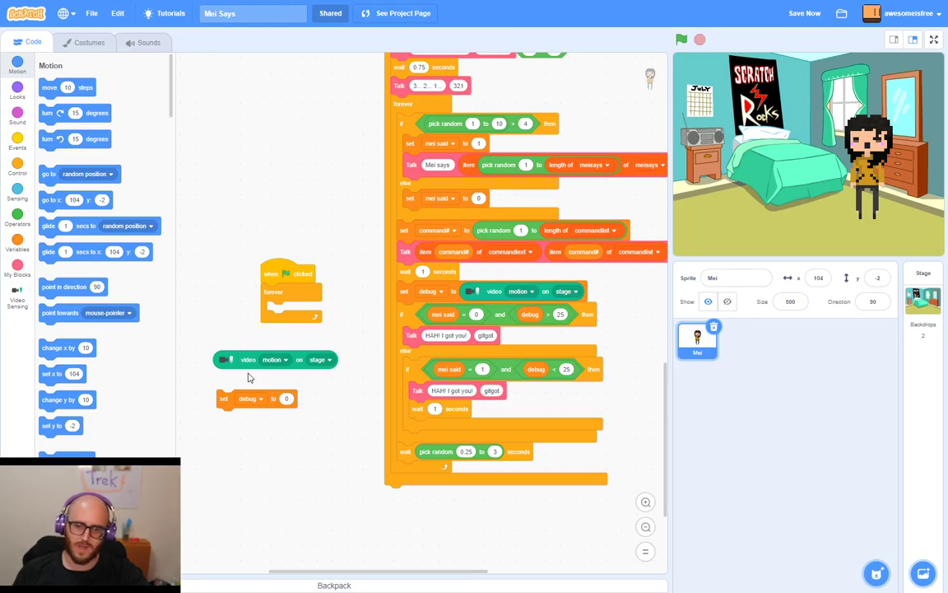
Move the empty green-flag forever stack farther away from the main script and the loose blocks
left_click_drag(276, 265, 233, 228)
scroll(469, 242, "up", 2)
scroll(469, 241, "right", 2)
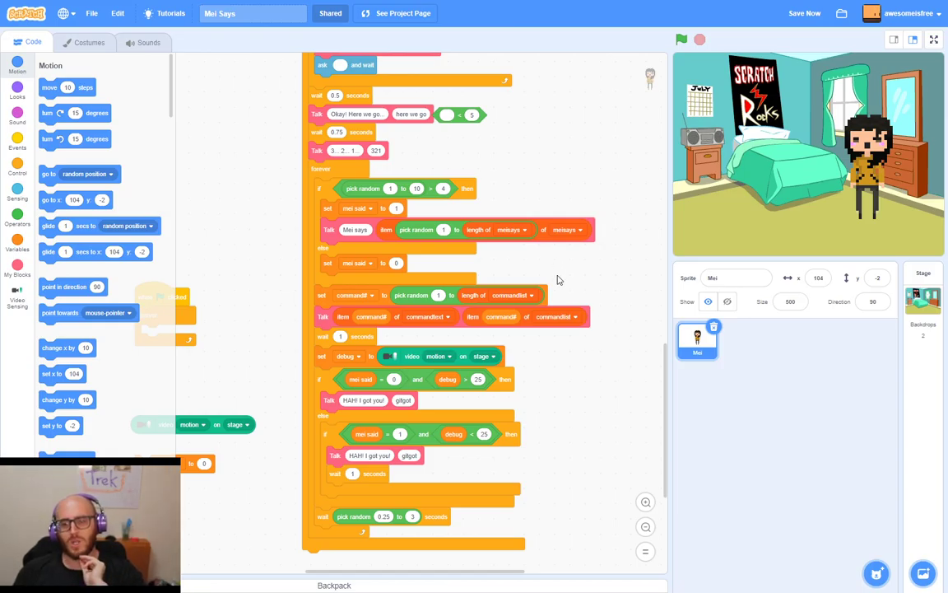
Create a custom block named "Thumbs Up" for the Mei sprite, without any inputs
left_click_drag(507, 119, 488, 430)
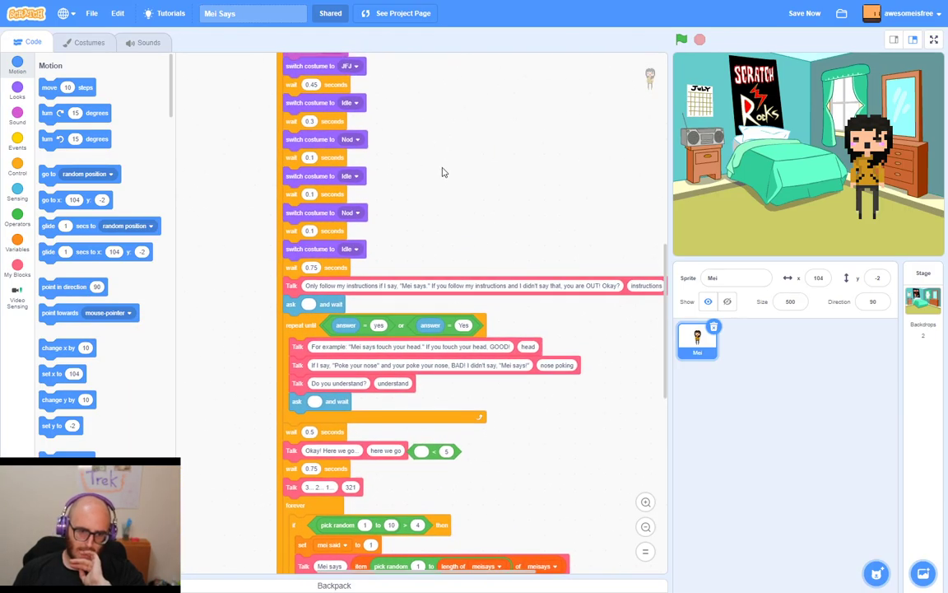
left_click_drag(444, 167, 433, 243)
left_click_drag(505, 500, 542, 261)
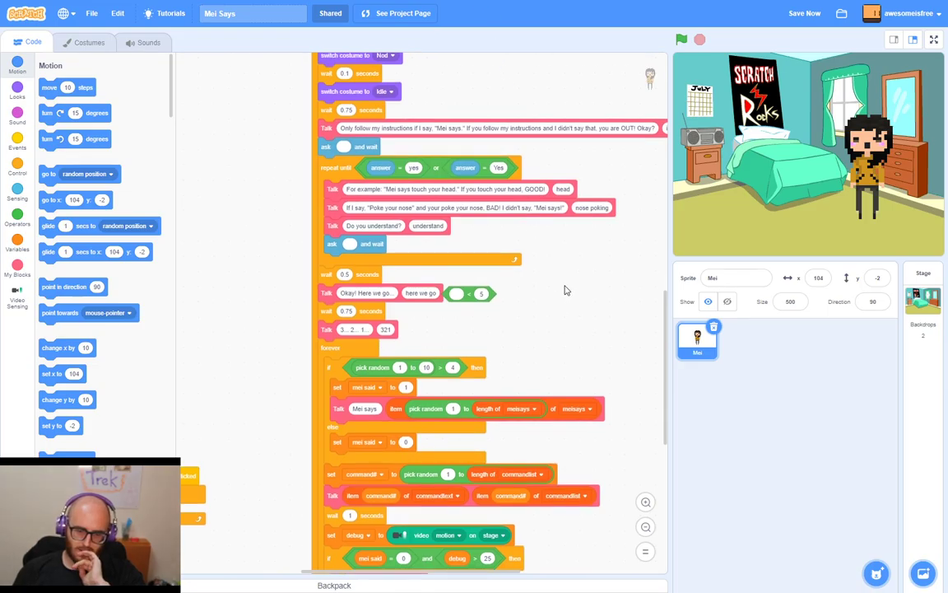
scroll(565, 290, "down", 1)
left_click(17, 269)
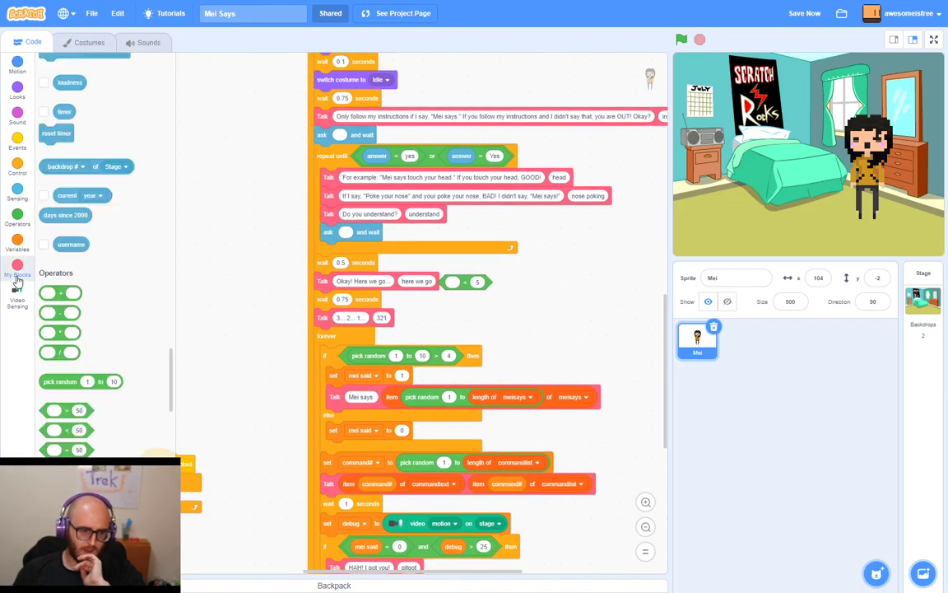
left_click(61, 87)
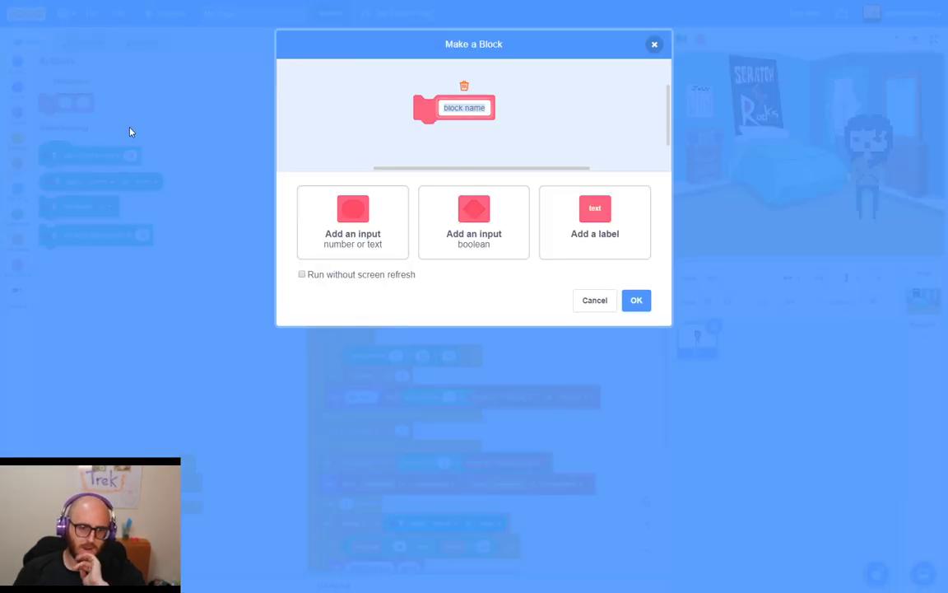
type("Thu")
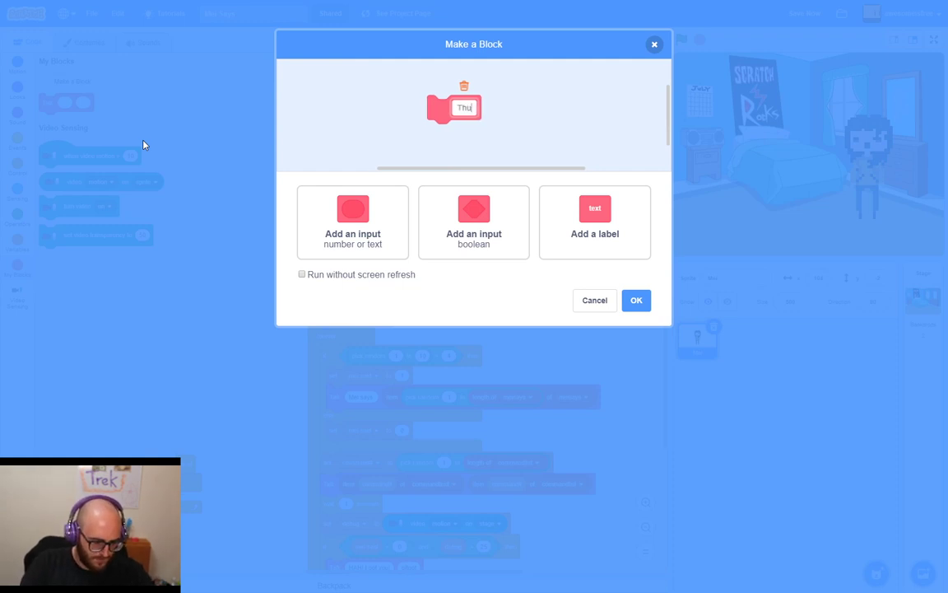
type("mbs Up")
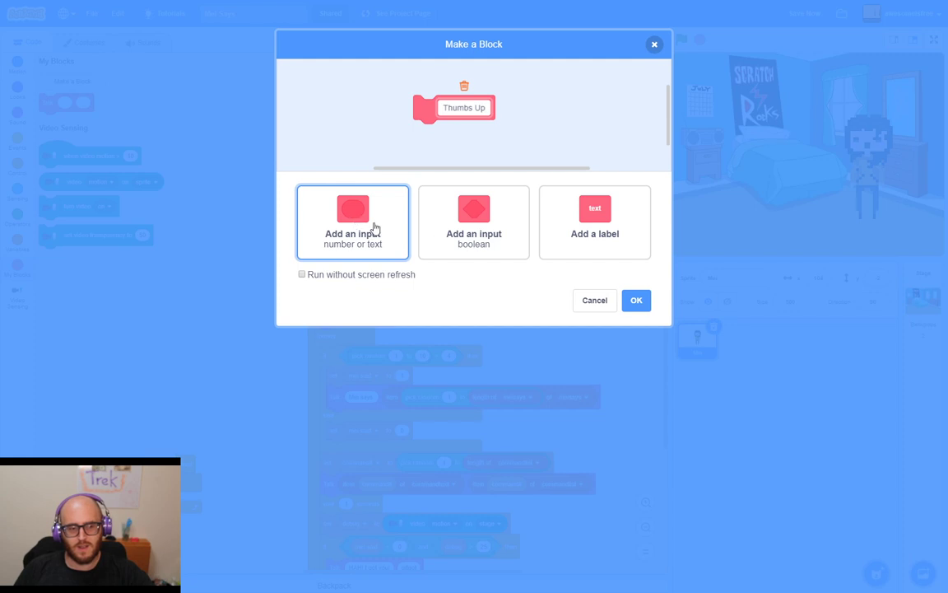
left_click(639, 300)
Attach a switch costume block directly beneath the Thumbs Up block definition
left_click_drag(209, 115, 329, 290)
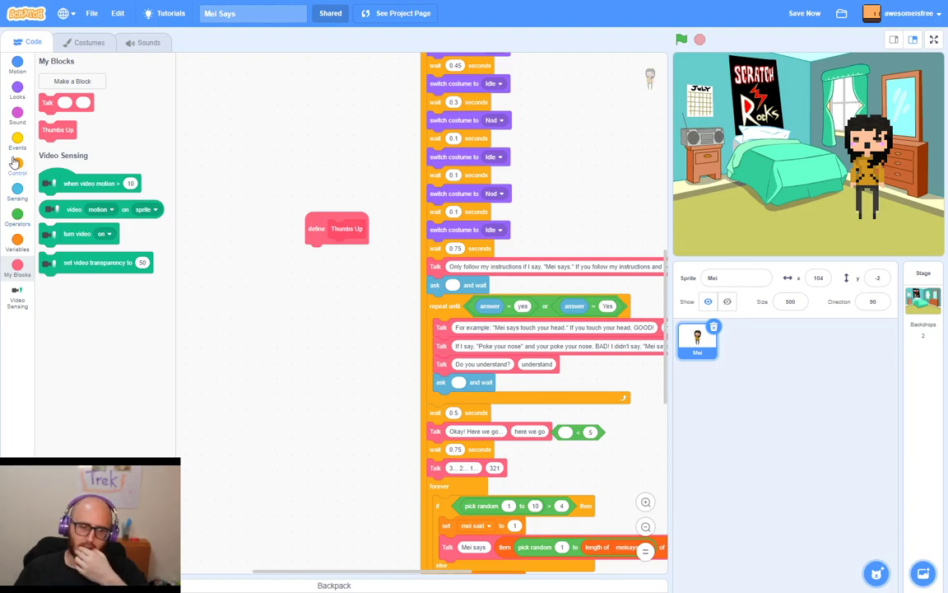
left_click(18, 90)
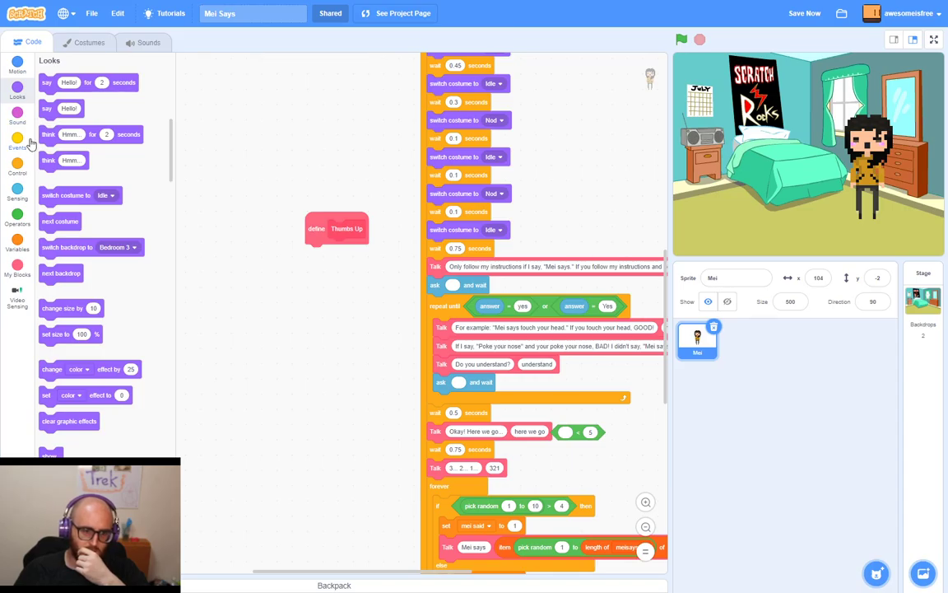
left_click_drag(80, 201, 346, 262)
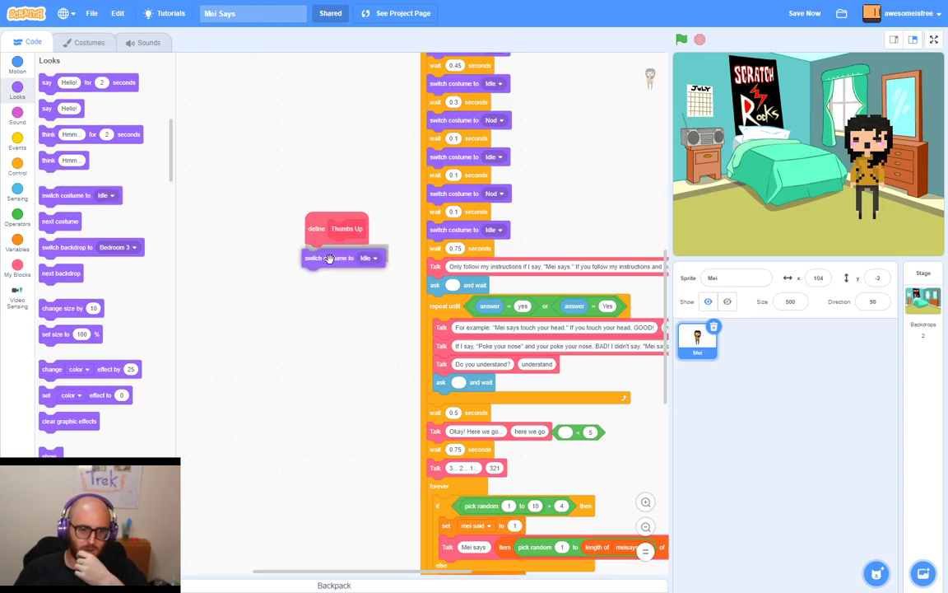
left_click(372, 253)
left_click(359, 301)
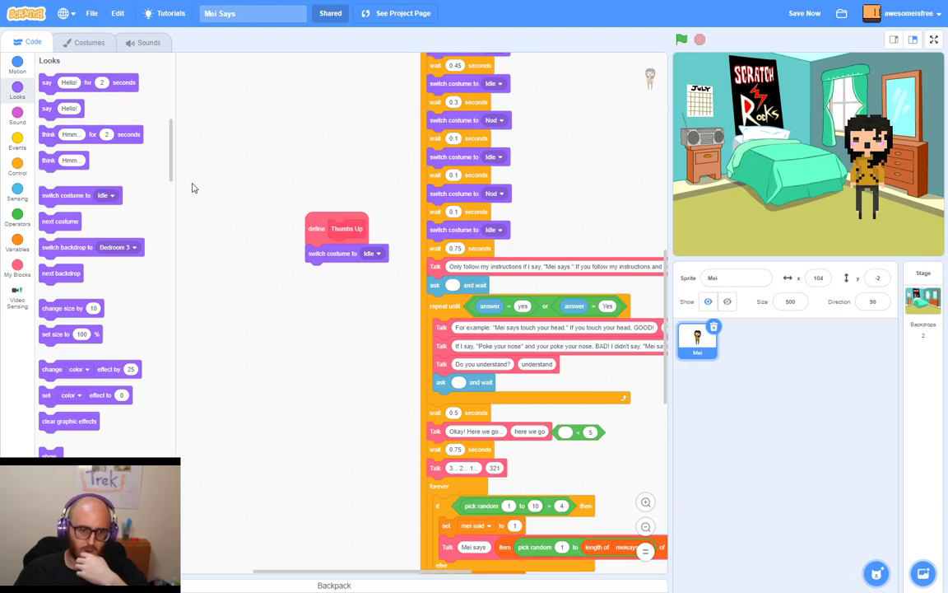
Rename Mei's costume with the raised thumb to "Thumbs Up"
left_click(85, 42)
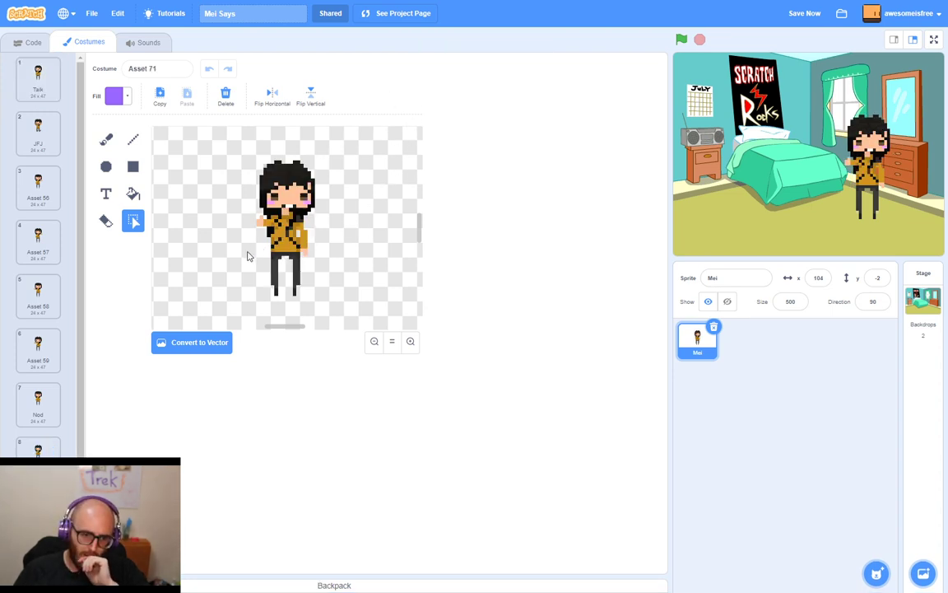
left_click(167, 66)
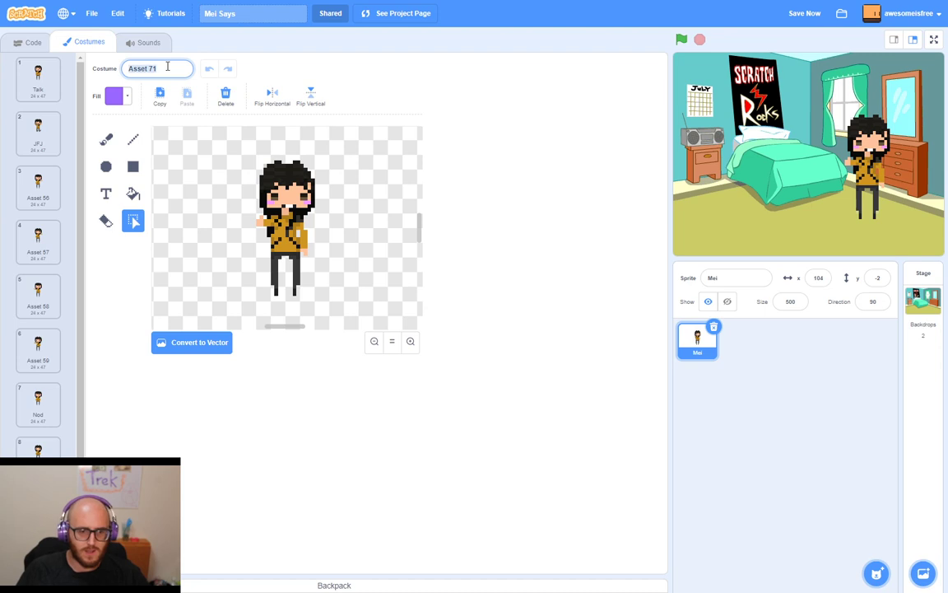
type("Thumbs Up")
key("Return")
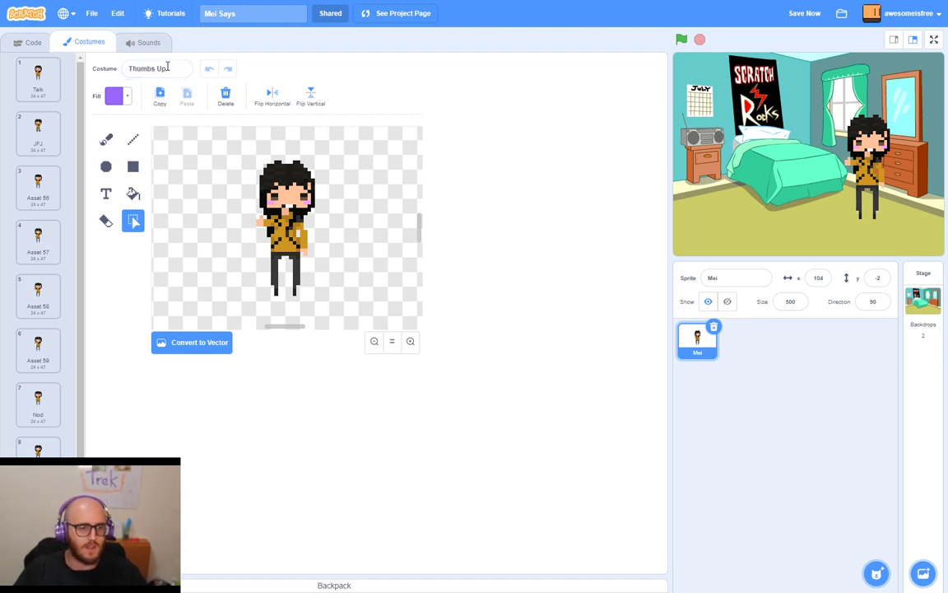
Return to Mei's code and set the costume in the Thumbs Up definition's switch block to Thumbs Up
left_click(26, 48)
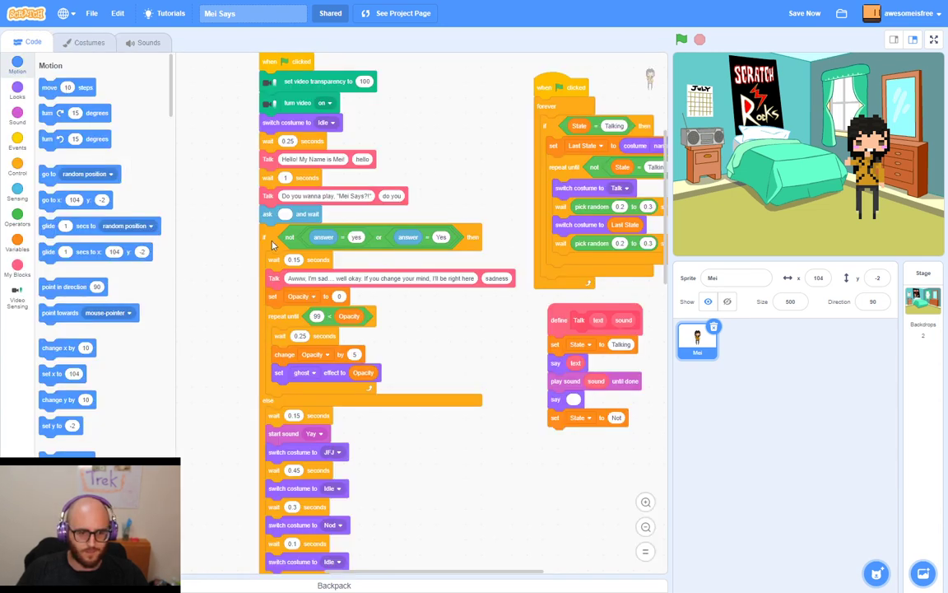
left_click_drag(438, 153, 568, 71)
left_click_drag(275, 345, 299, 84)
left_click_drag(290, 250, 288, 60)
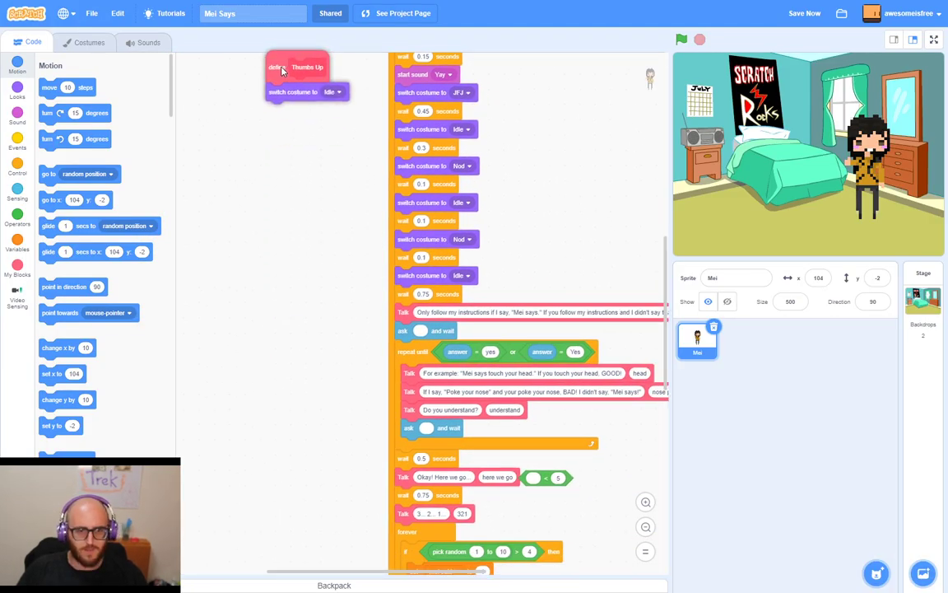
left_click_drag(322, 176, 287, 423)
left_click(298, 339)
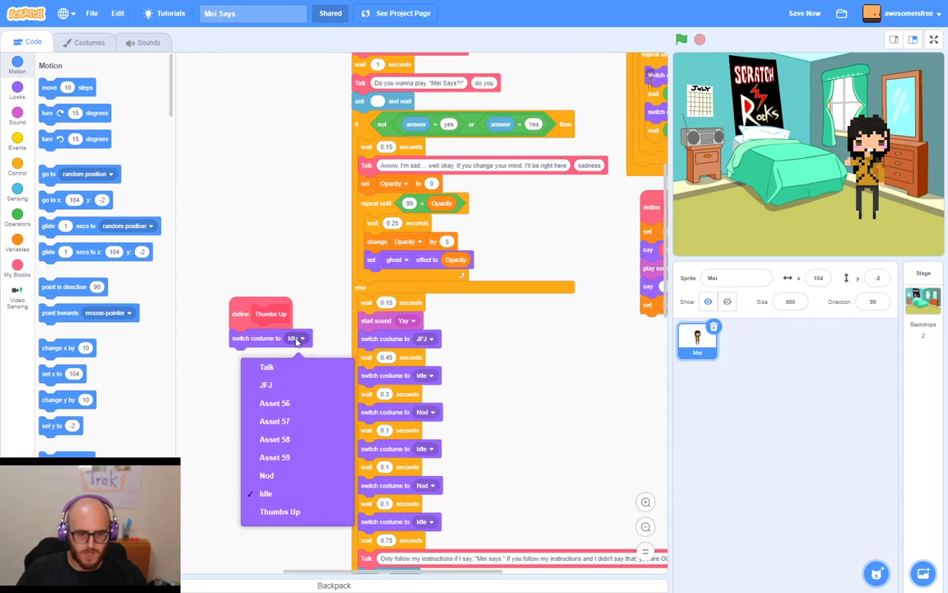
left_click(276, 511)
Move the Thumbs Up definition up beside the start of the main green-flag script
left_click_drag(264, 319, 261, 83)
left_click_drag(262, 197, 290, 442)
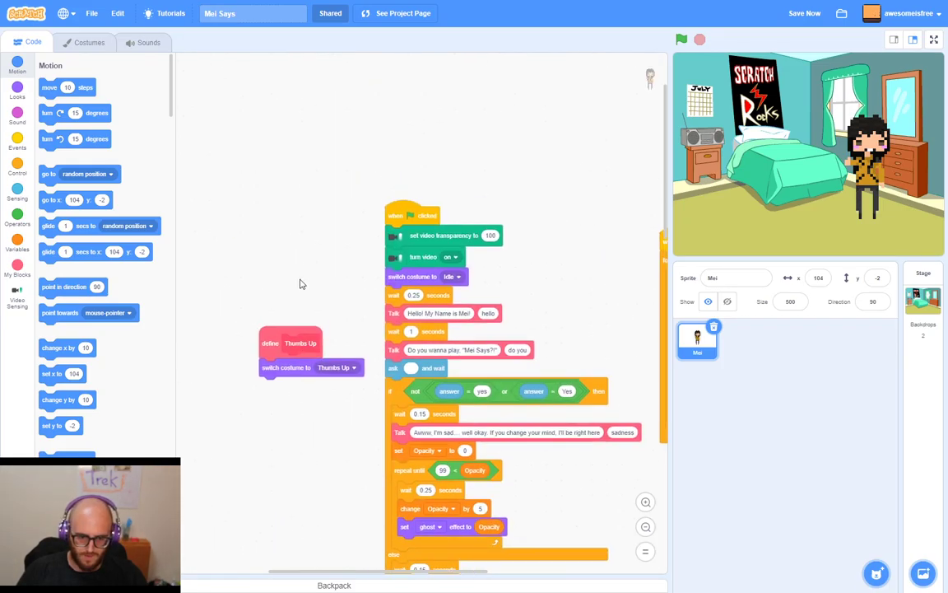
left_click_drag(301, 281, 308, 314)
left_click_drag(278, 379, 276, 241)
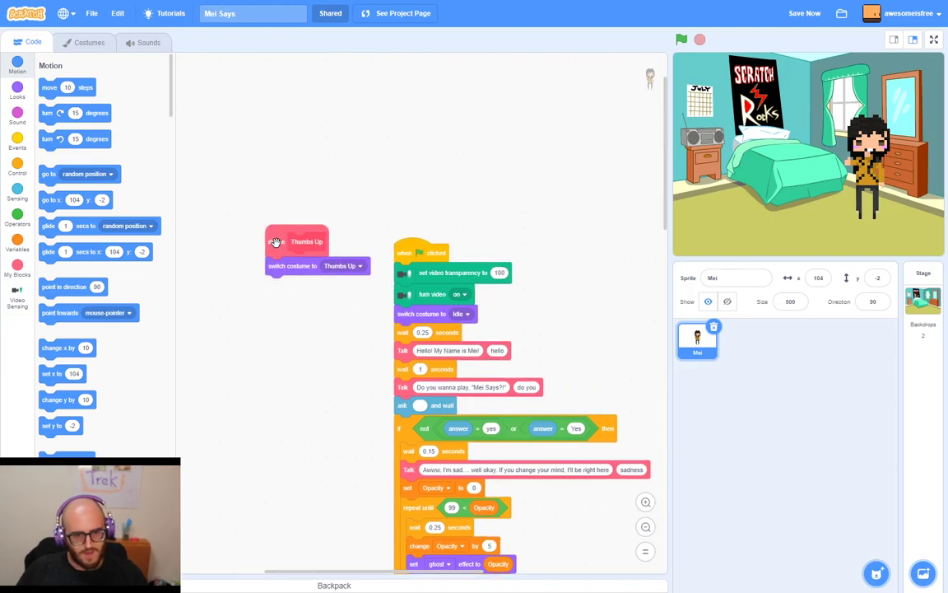
Add a 1-second wait after the costume switch in the Thumbs Up definition
left_click(18, 268)
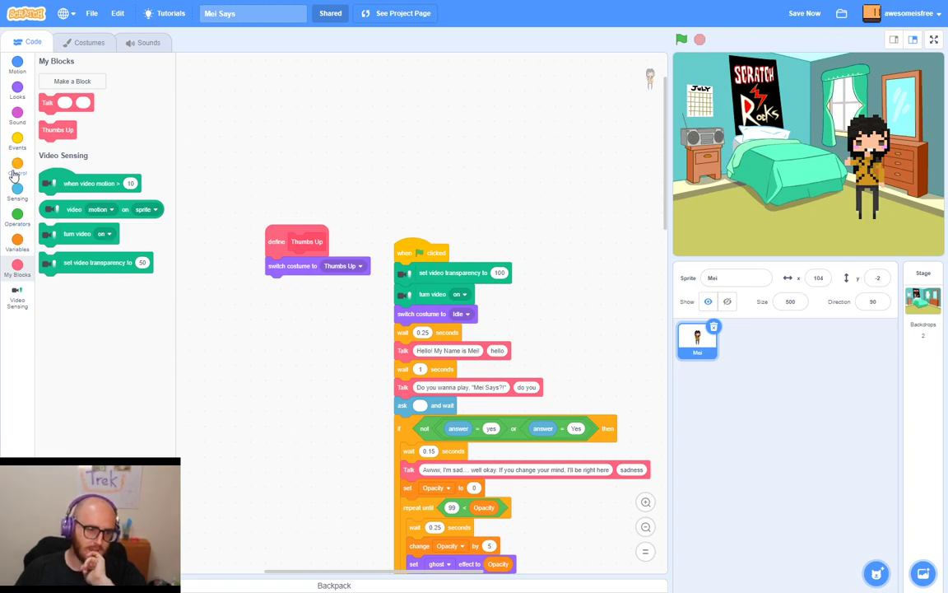
left_click(16, 162)
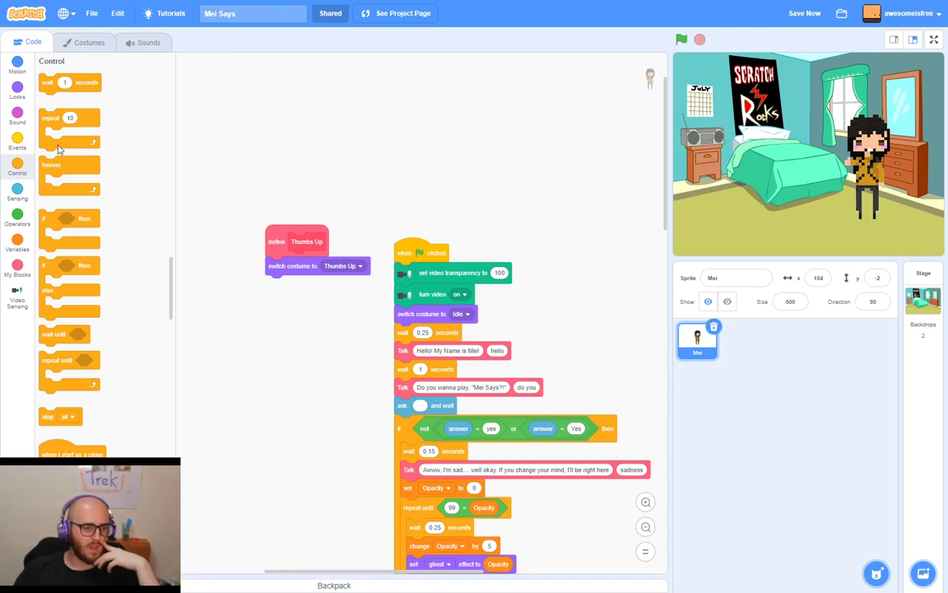
left_click_drag(64, 83, 290, 287)
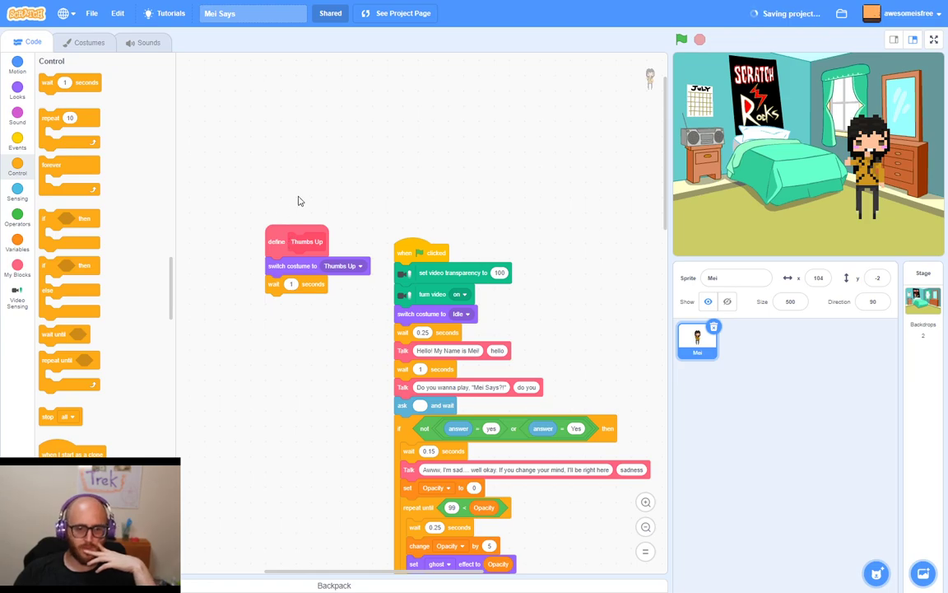
End the Thumbs Up definition with a switch costume block set to Idle
left_click(17, 88)
left_click_drag(76, 196, 306, 305)
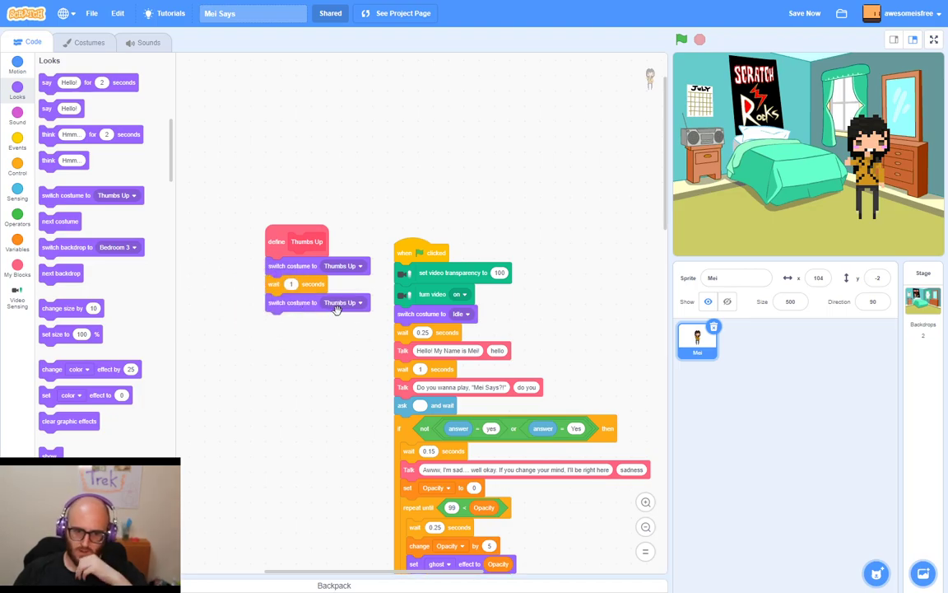
left_click(304, 283)
left_click(344, 302)
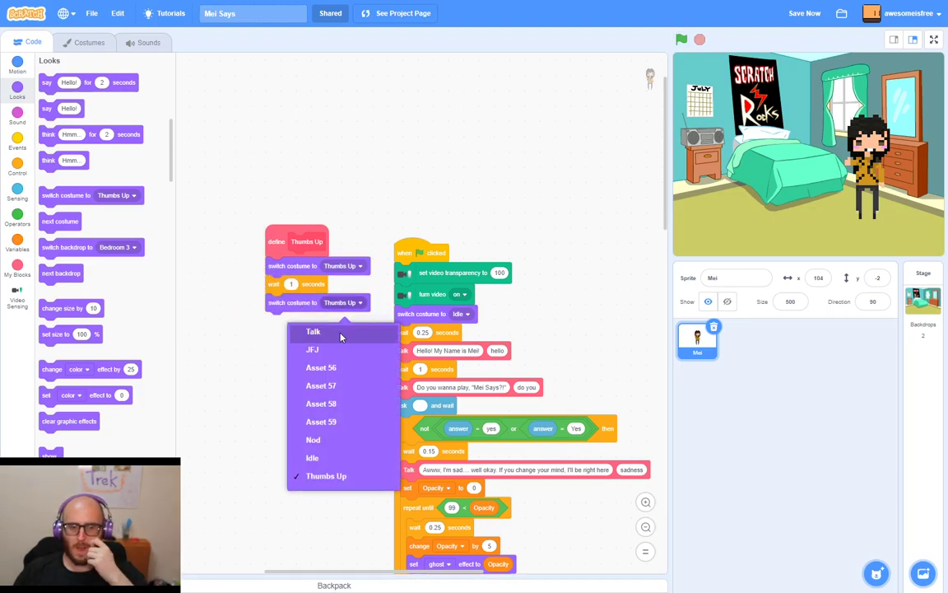
left_click(317, 457)
Insert the Thumbs Up block after the ask block inside the main script's repeat until loop
scroll(313, 414, "down", 10)
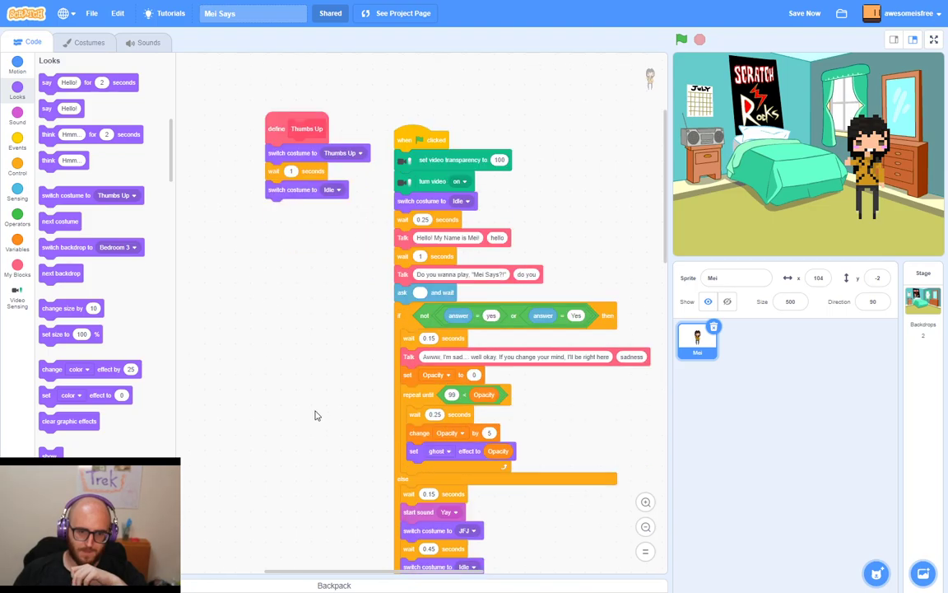
scroll(256, 334, "up", 2)
scroll(238, 346, "right", 2)
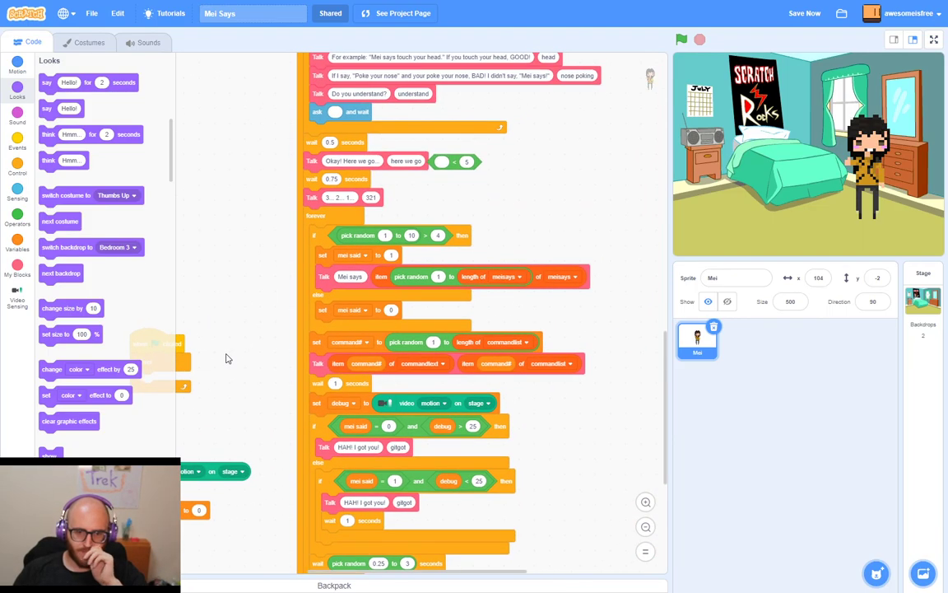
left_click(18, 269)
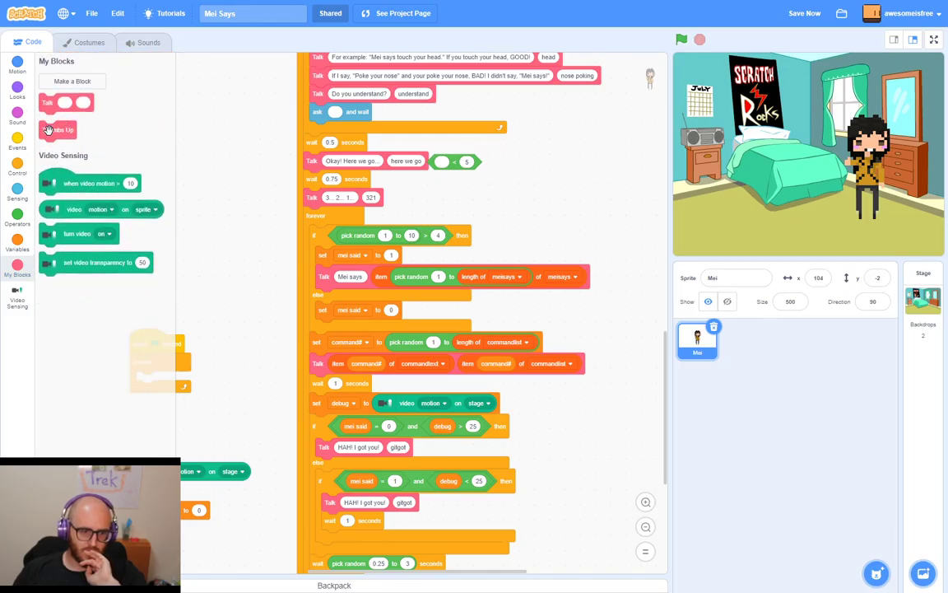
left_click_drag(48, 131, 317, 131)
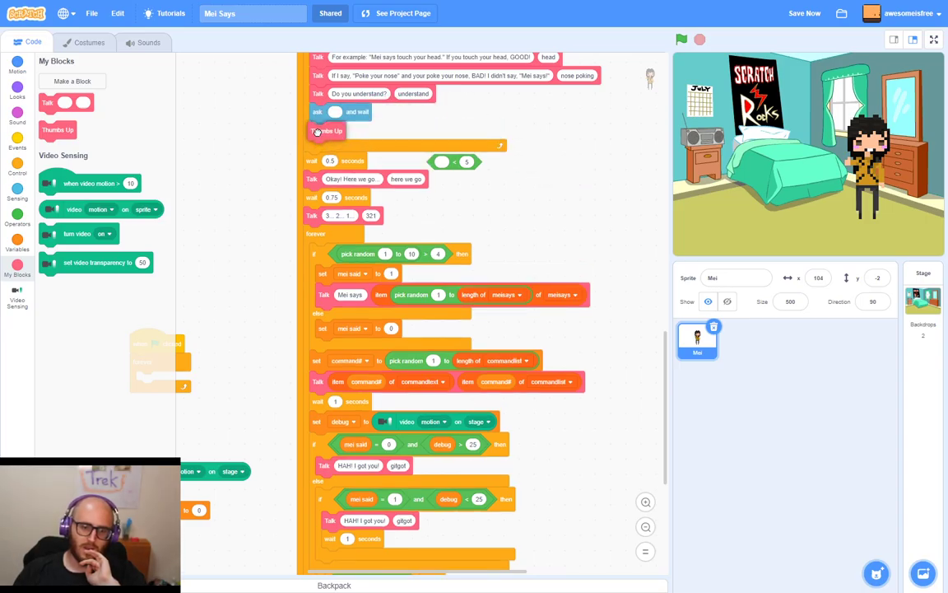
left_click_drag(584, 127, 582, 181)
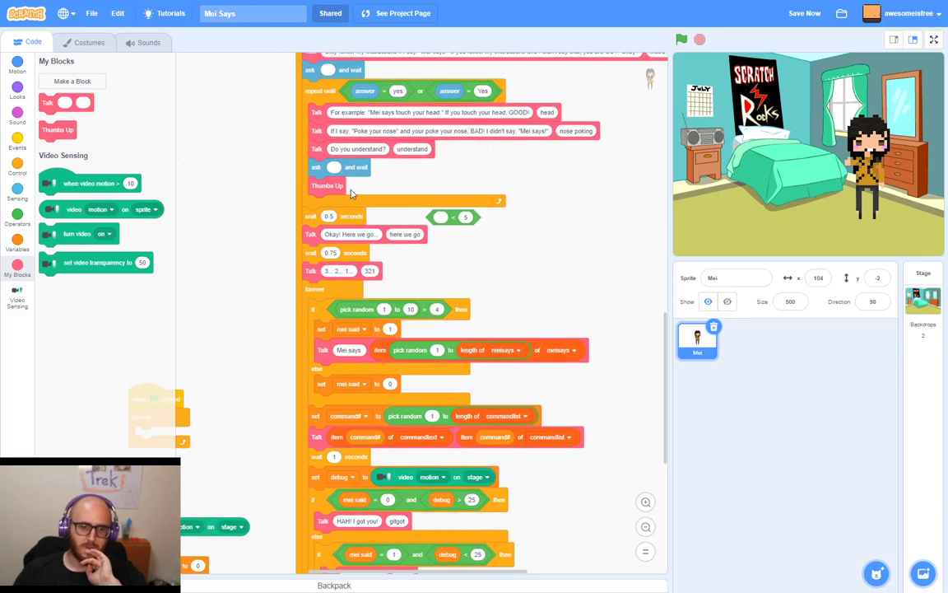
left_click_drag(575, 235, 538, 174)
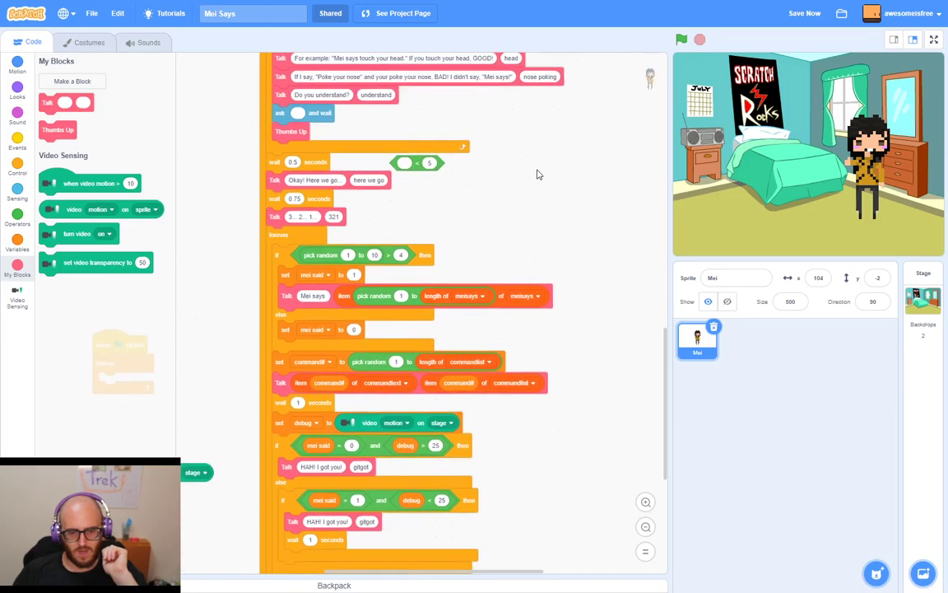
left_click_drag(567, 235, 527, 121)
scroll(522, 132, "down", 1)
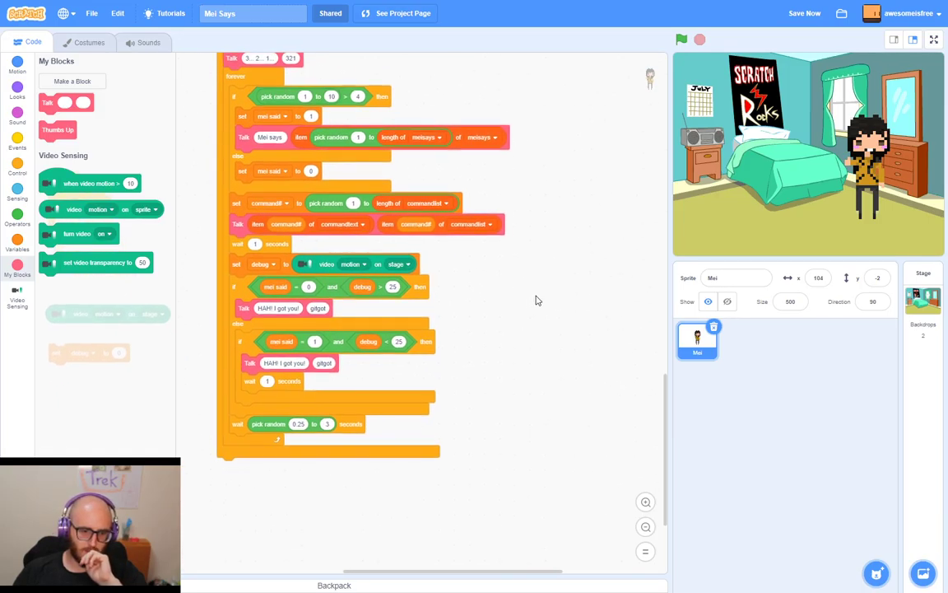
left_click_drag(531, 302, 545, 292)
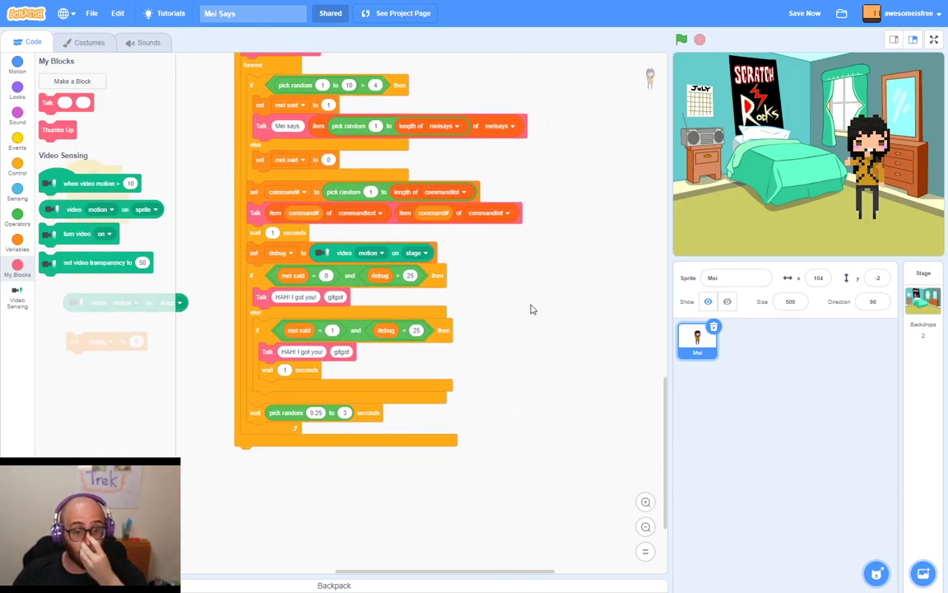